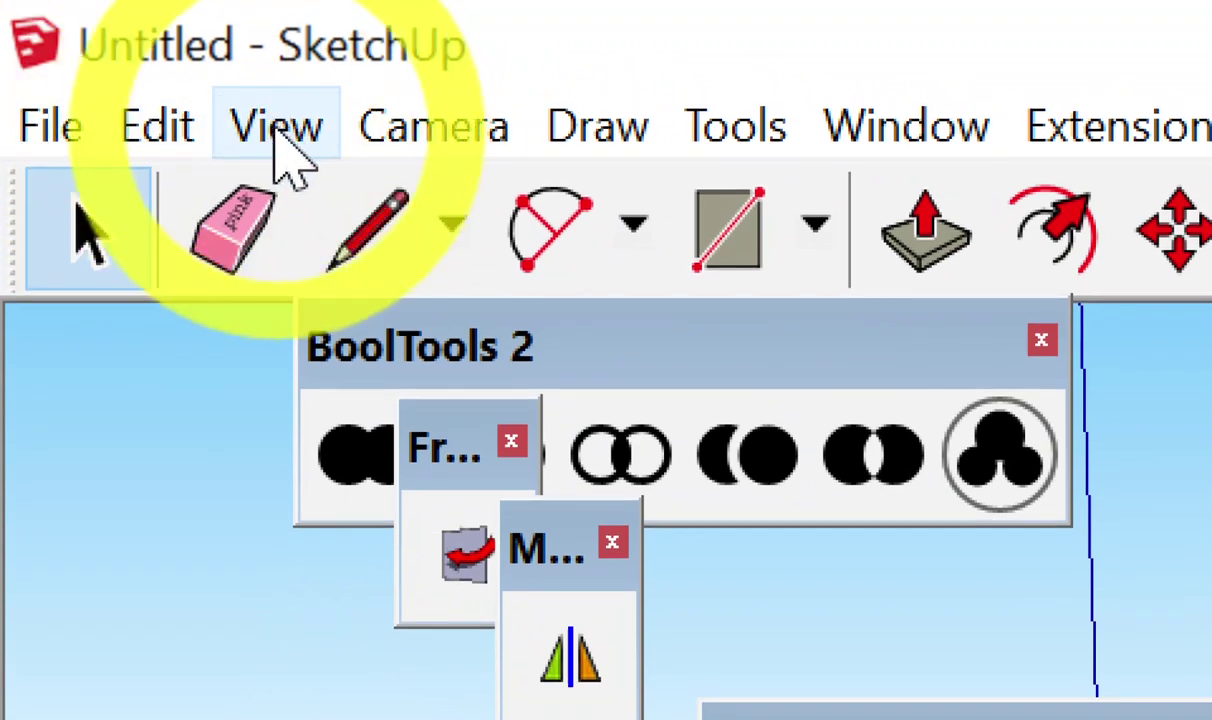
Open the Toolbars dialog from the View menu and move it up and to the right.
left_click(285, 150)
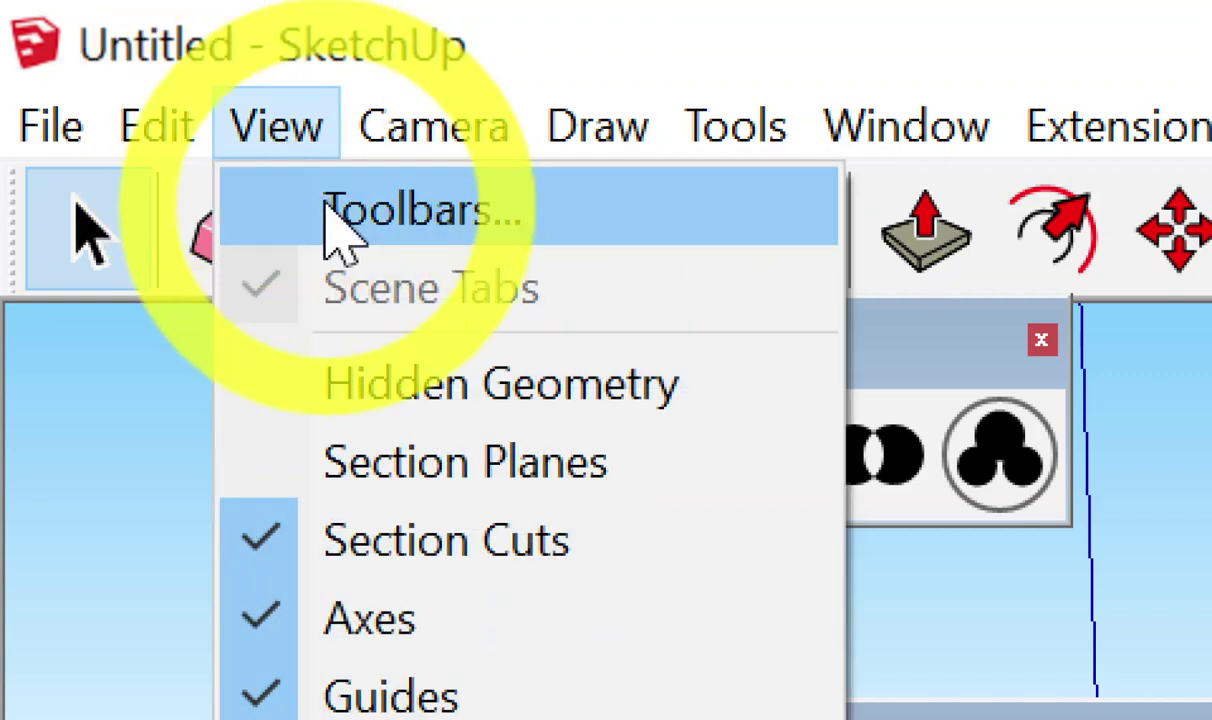
left_click(400, 223)
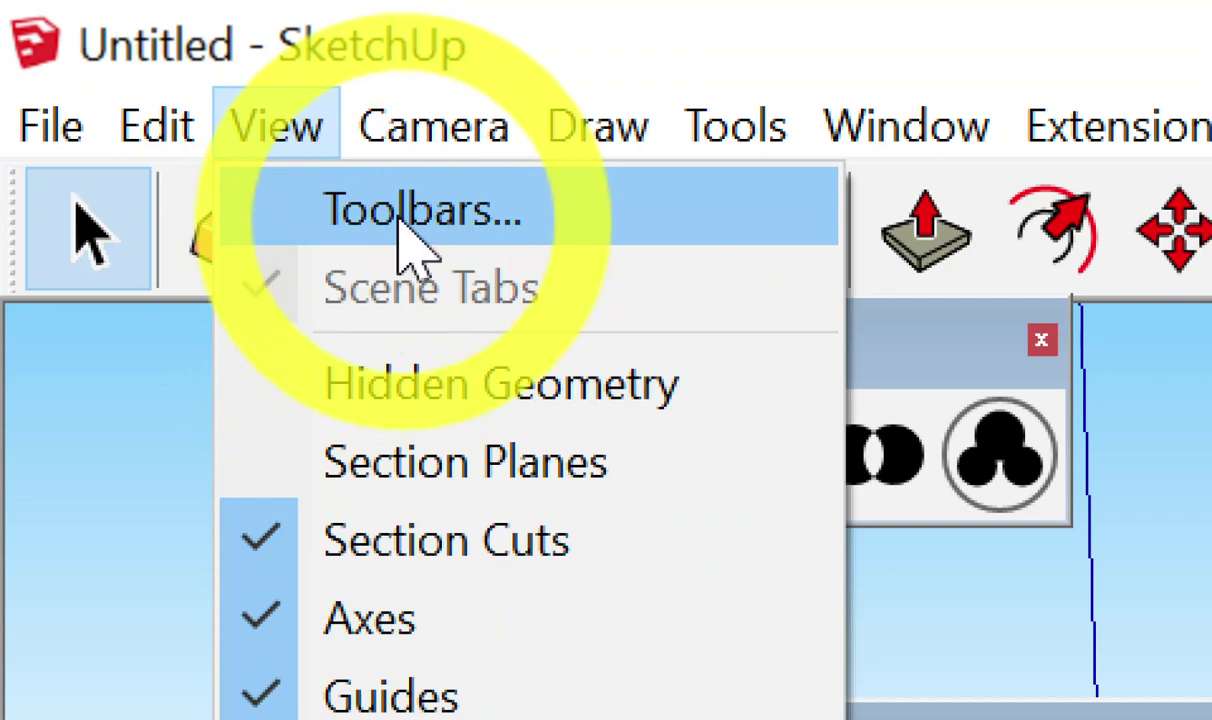
left_click(405, 235)
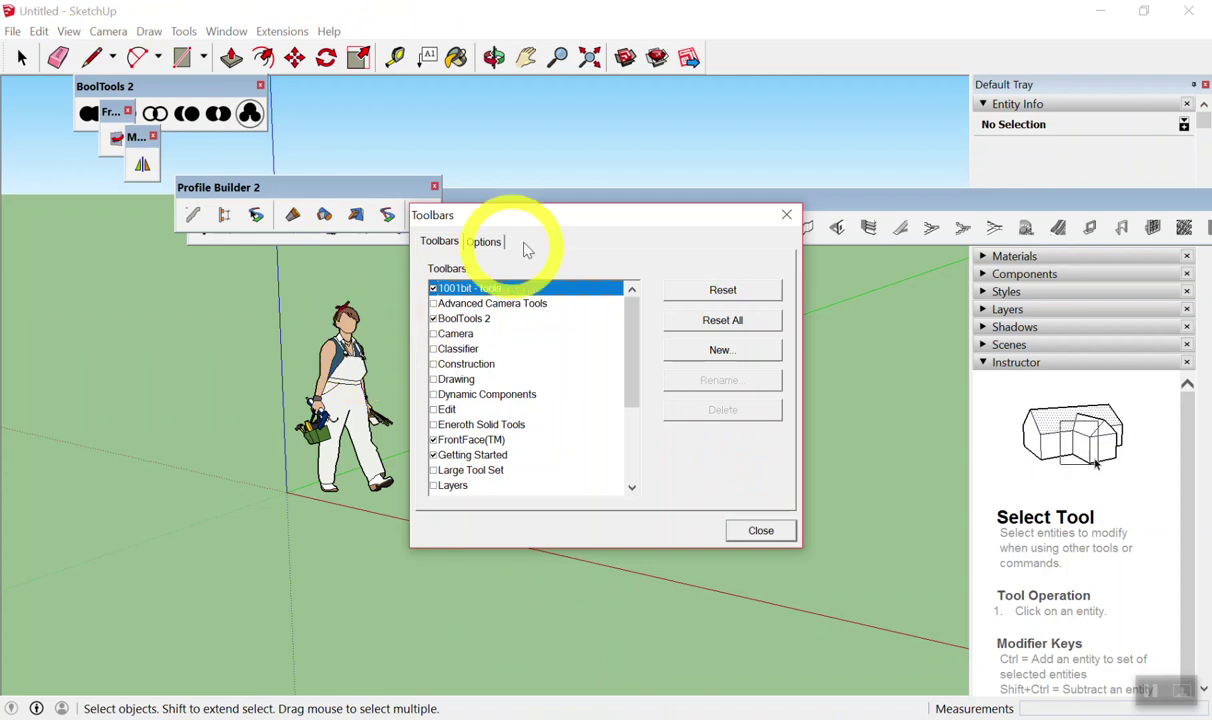
left_click(783, 216)
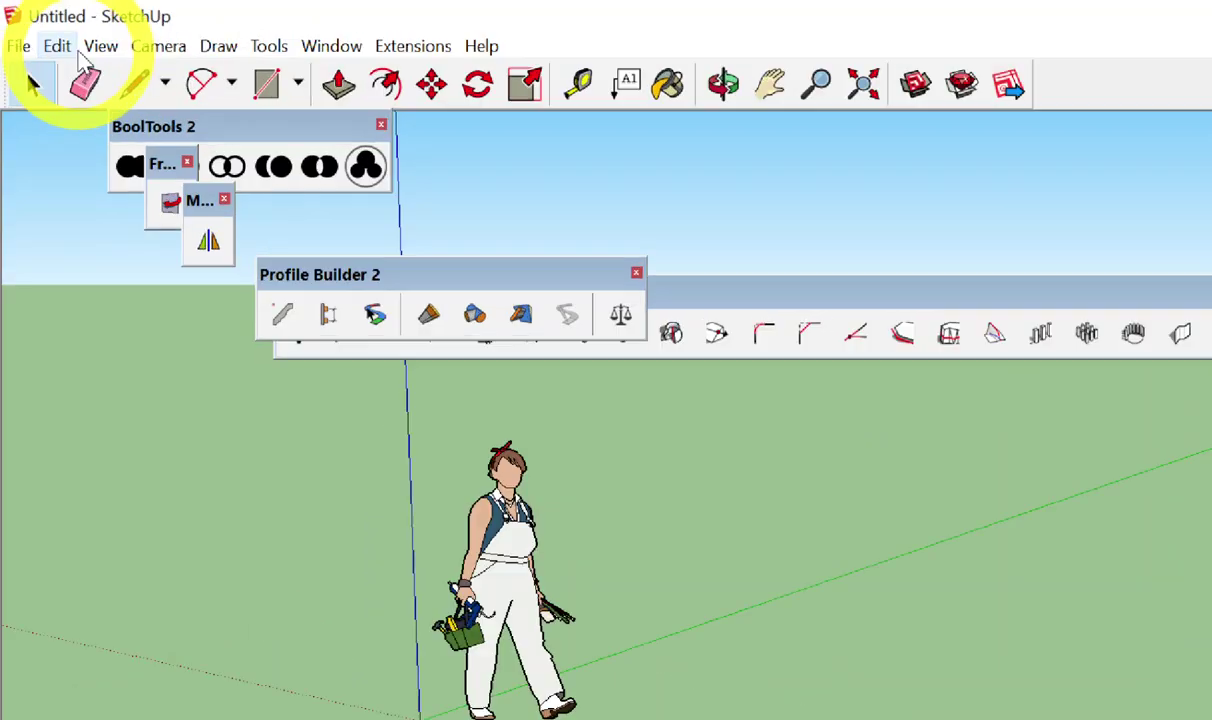
left_click(75, 33)
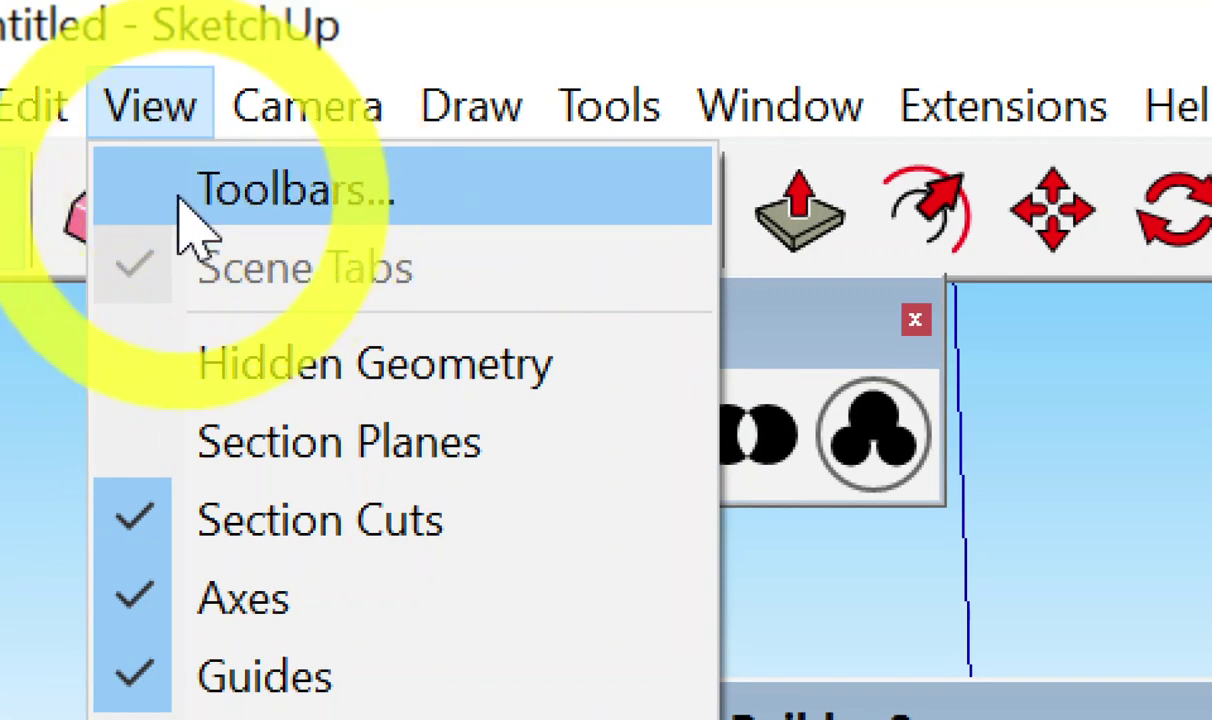
left_click(180, 205)
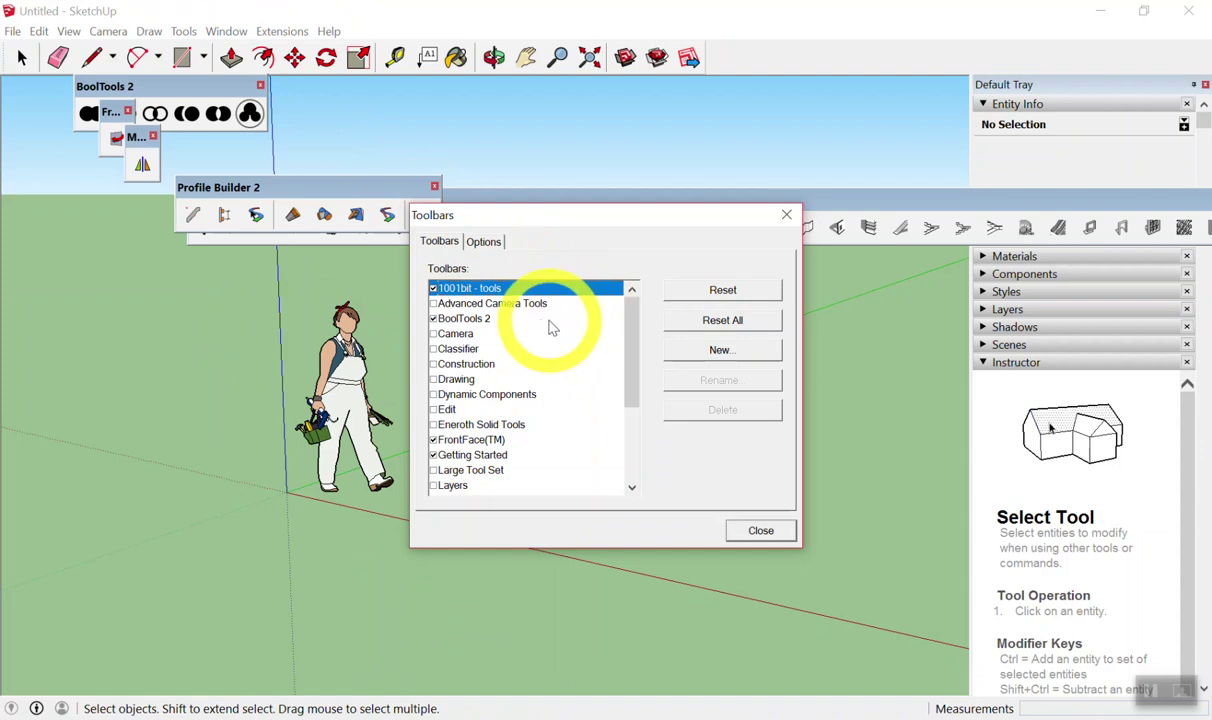
left_click_drag(470, 222, 575, 145)
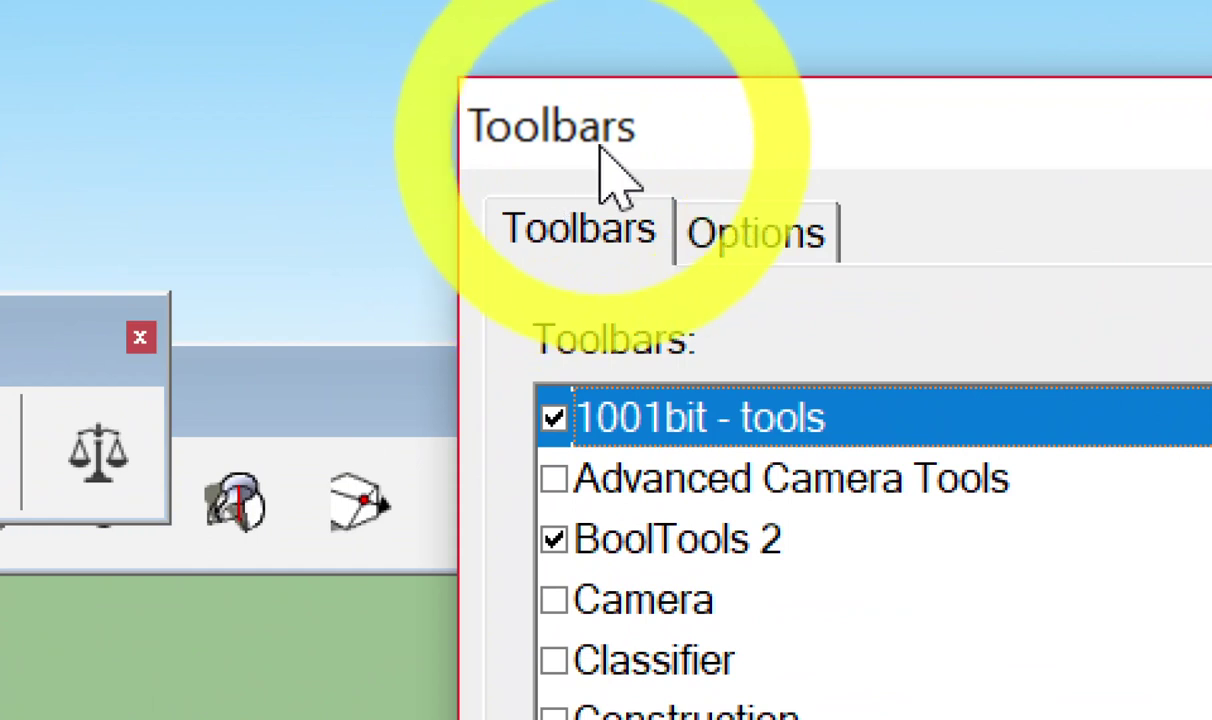
left_click(782, 238)
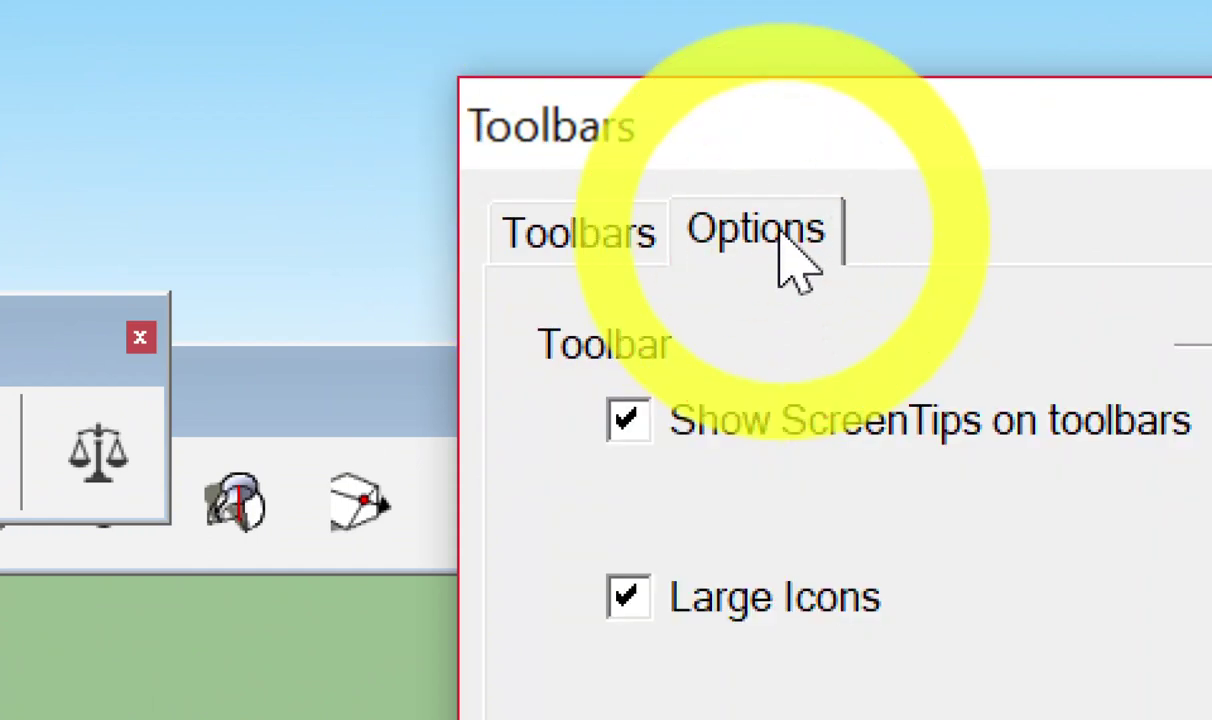
left_click(780, 240)
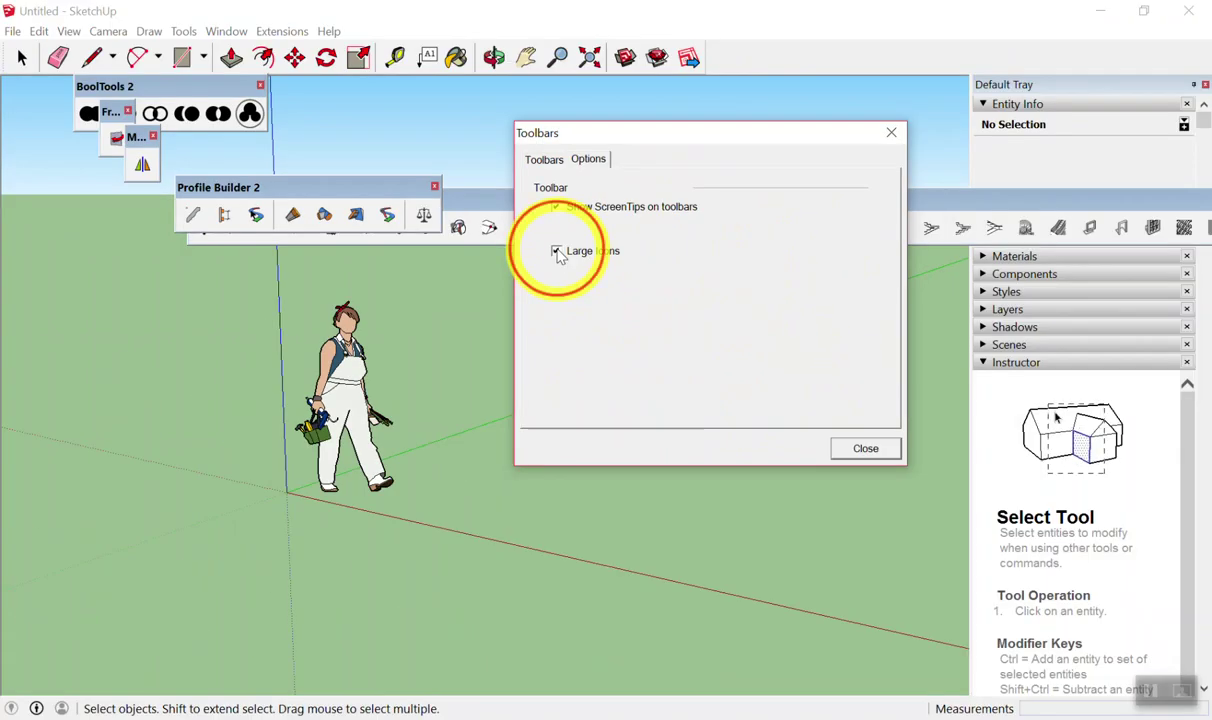
left_click(557, 252)
left_click(557, 252)
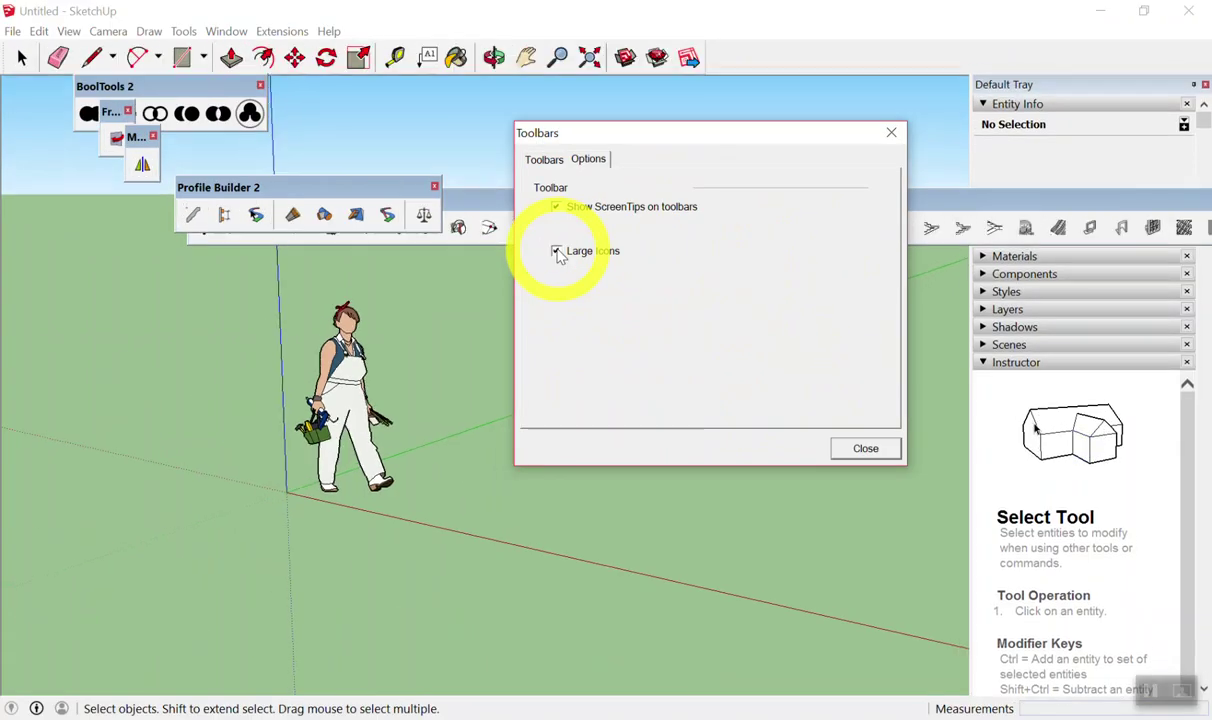
left_click(557, 252)
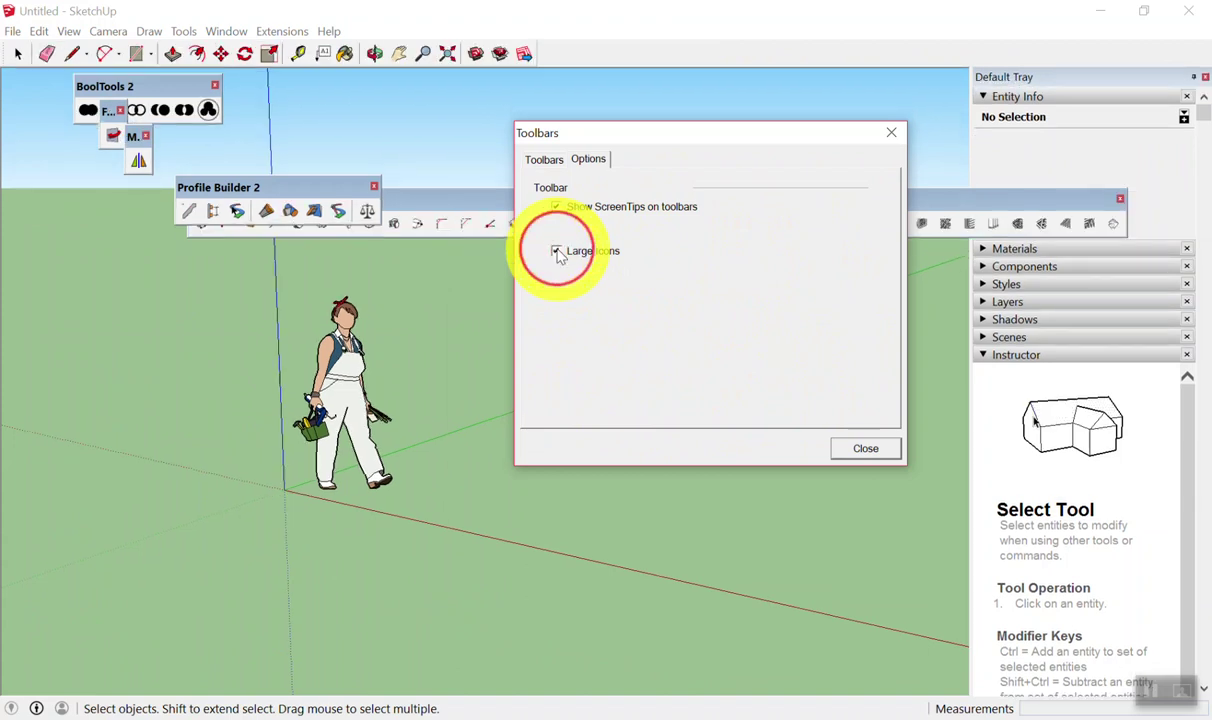
left_click(557, 252)
left_click(557, 252)
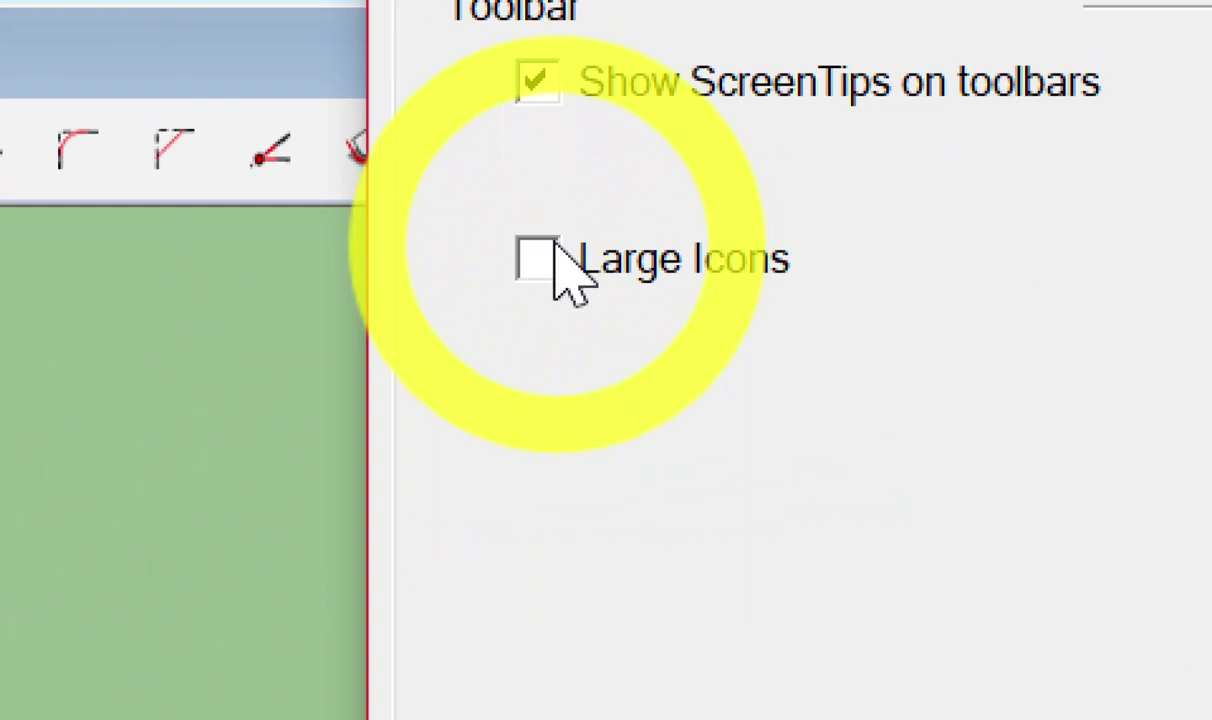
left_click(556, 262)
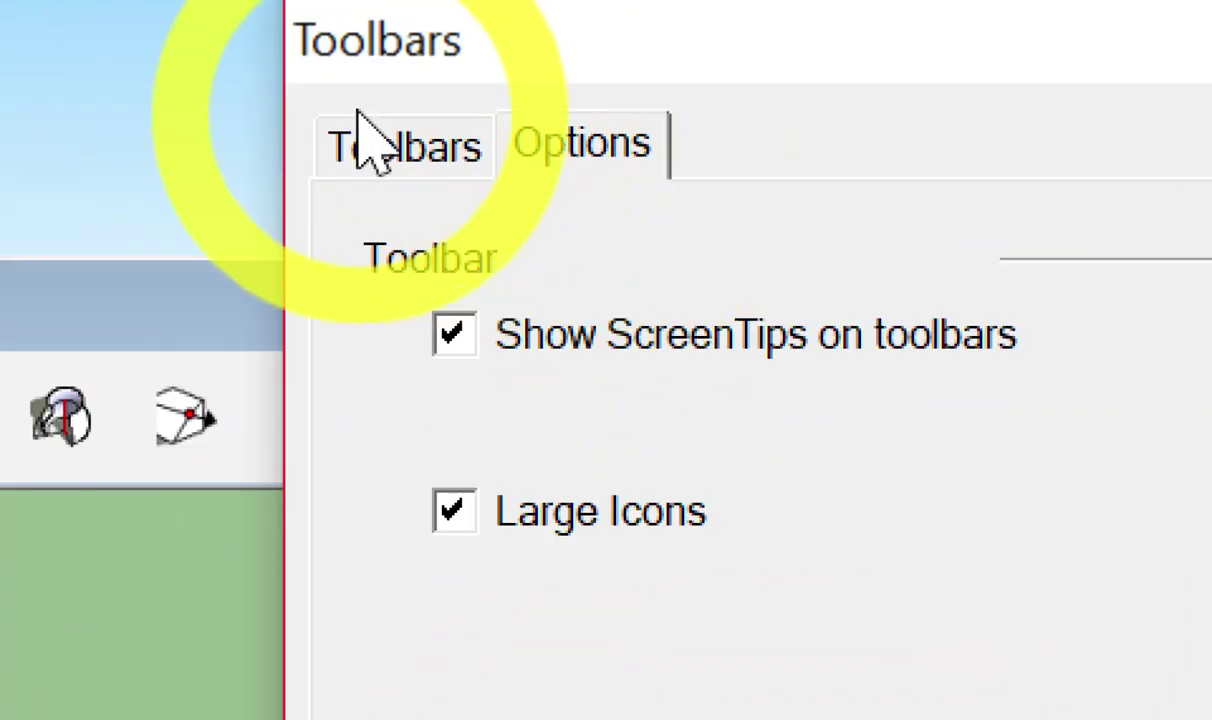
left_click(535, 155)
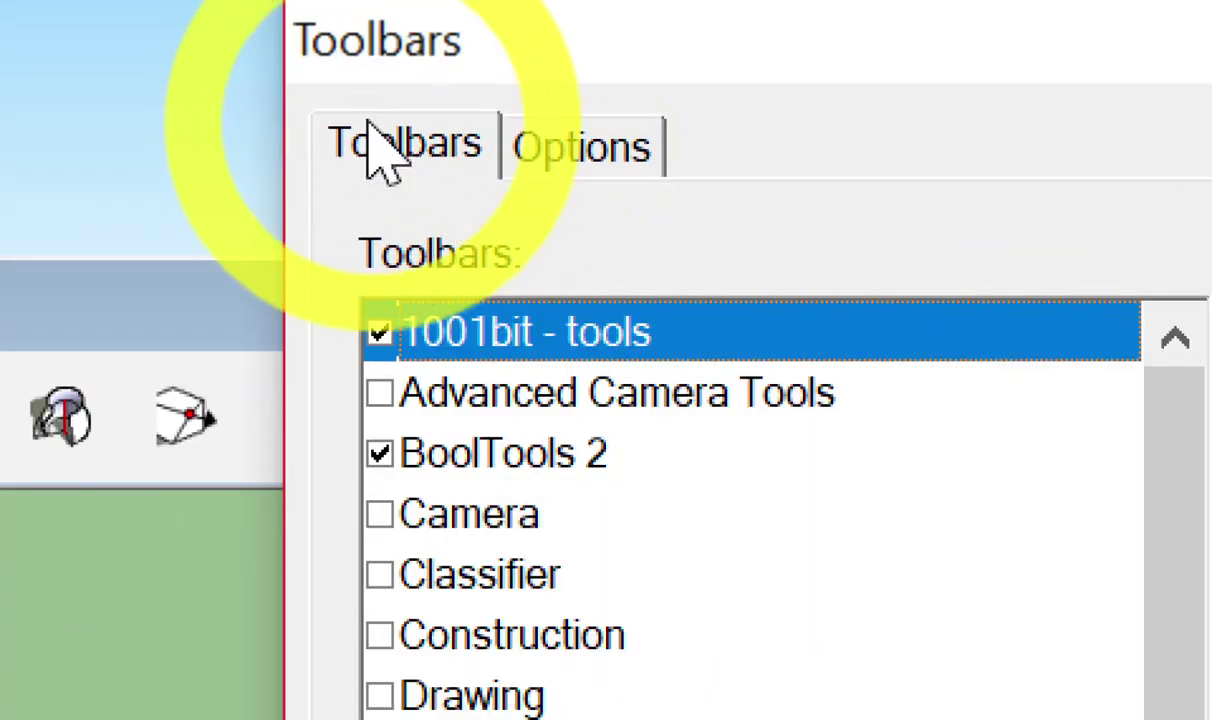
Hide the 1001bit - tools, BoolTools 2, Getting Started and FrontFace toolbars; show Large Tool Set.
left_click(380, 150)
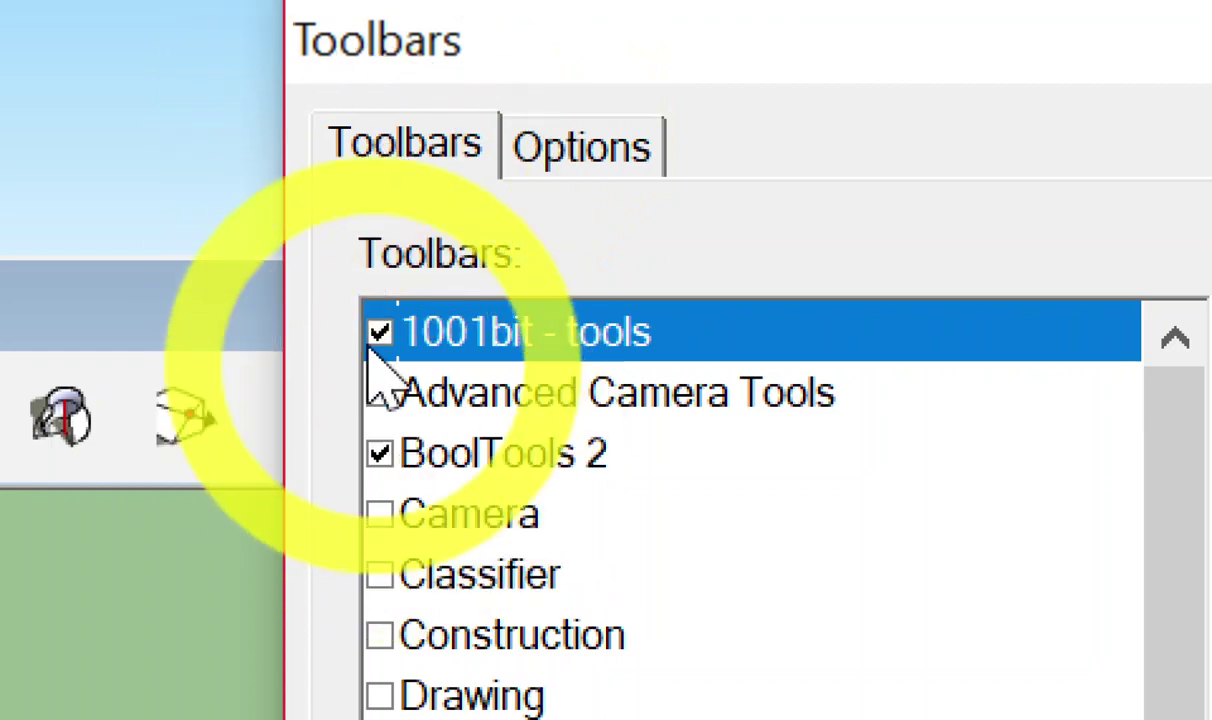
left_click(379, 333)
left_click(380, 455)
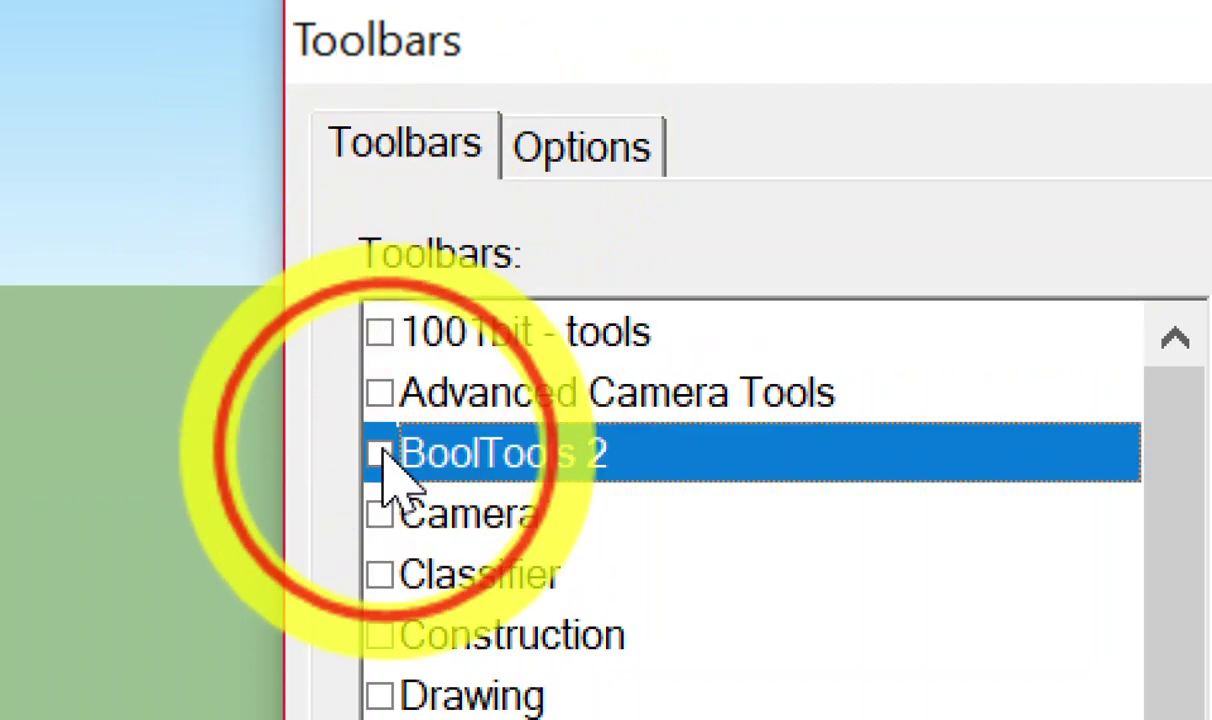
scroll(379, 526, "down", 1)
scroll(385, 532, "down", 1)
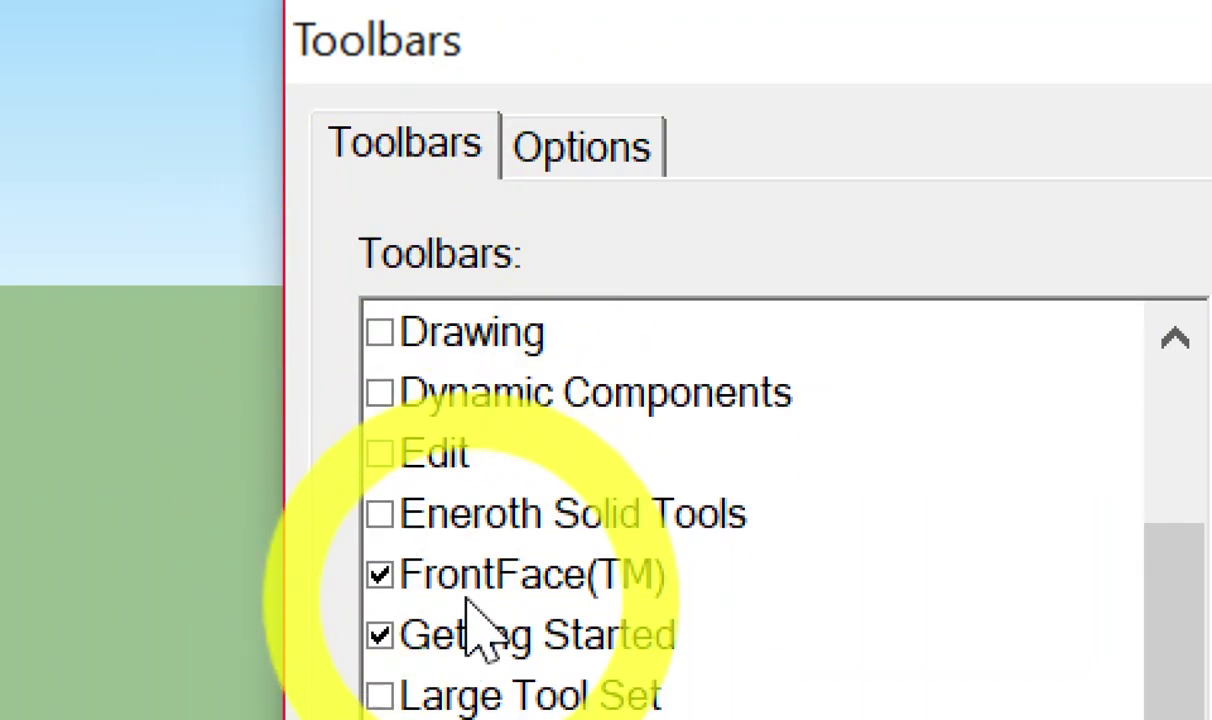
scroll(481, 650, "down", 1)
scroll(478, 680, "down", 1)
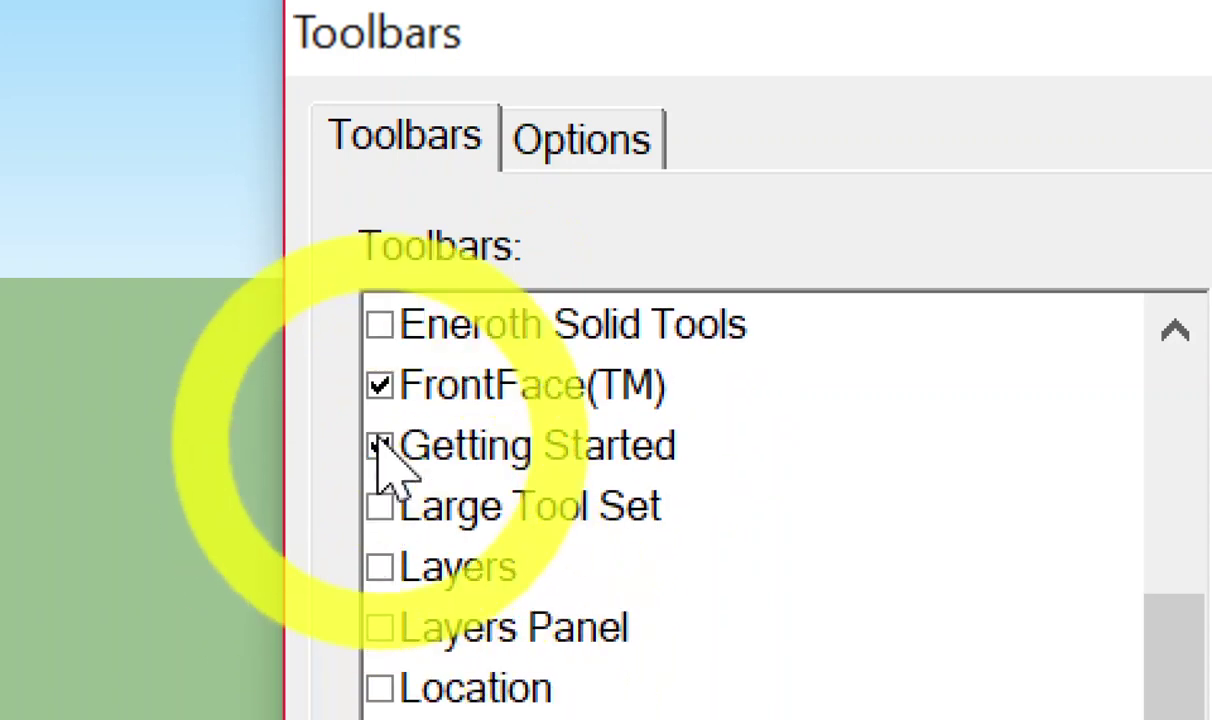
left_click(381, 447)
left_click(381, 386)
left_click(380, 506)
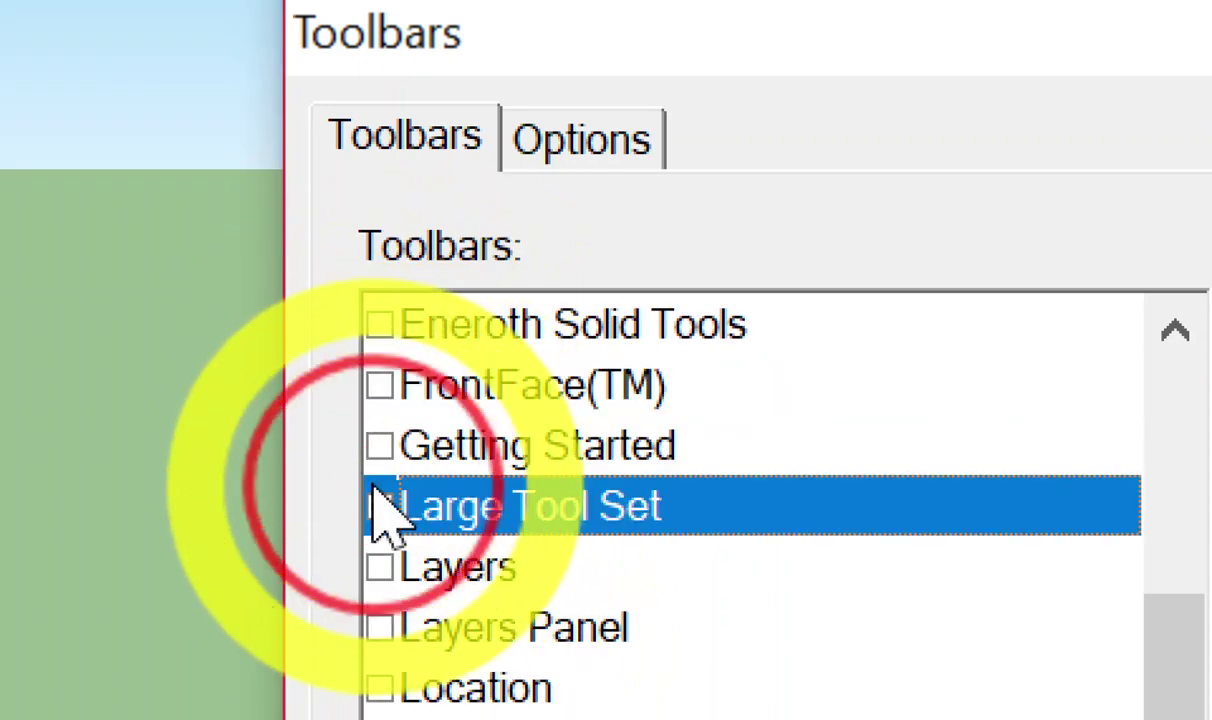
Hide the Mirror and Profile Builder 2 toolbars and show the Layers toolbar.
scroll(505, 468, "up", 1)
scroll(514, 465, "up", 3)
scroll(514, 460, "down", 1)
scroll(514, 460, "down", 2)
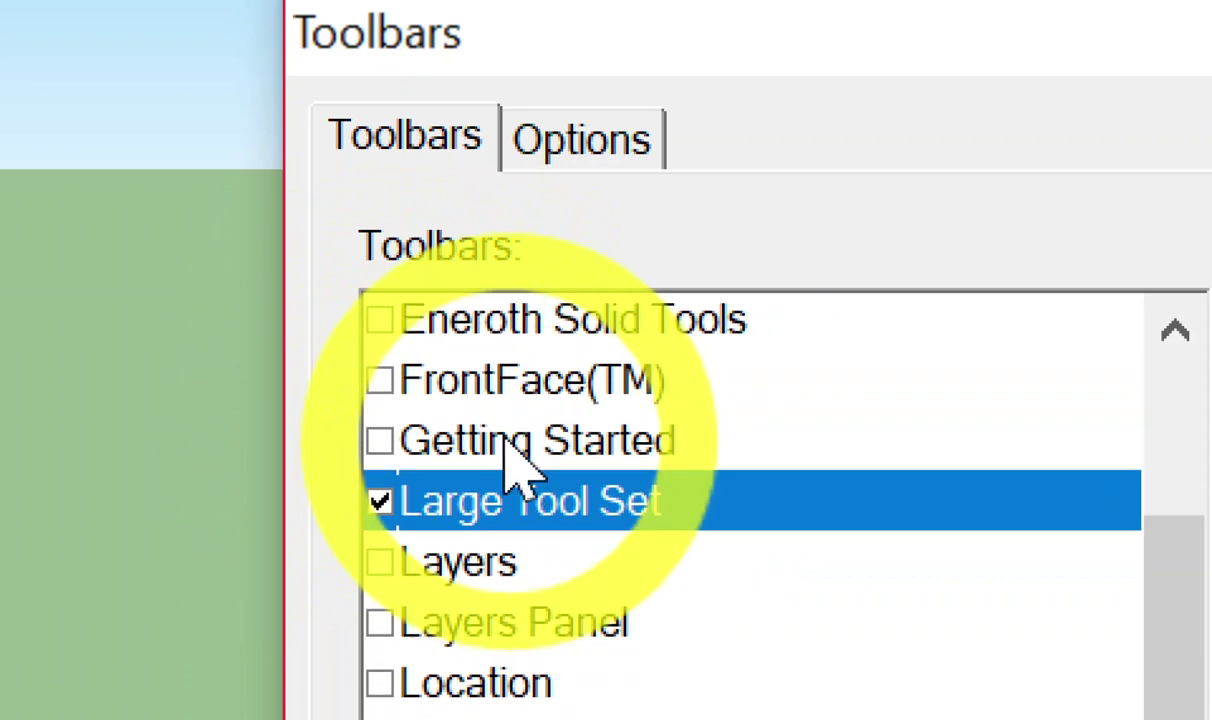
scroll(514, 460, "up", 3)
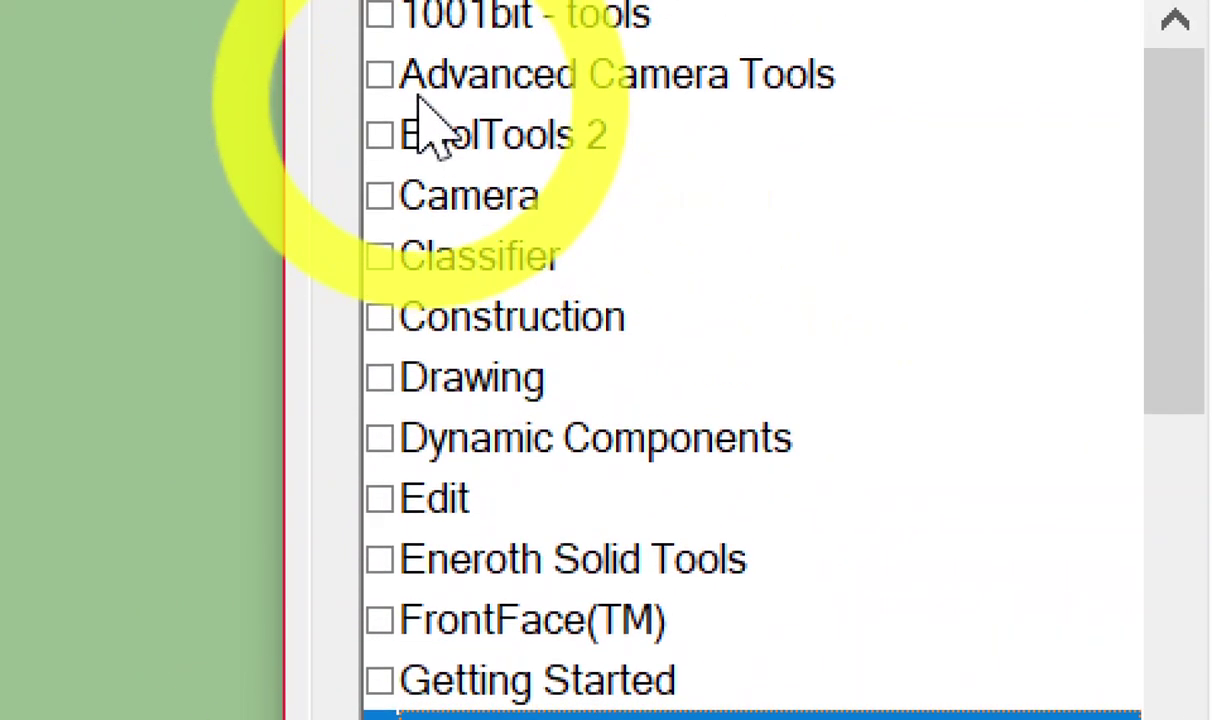
scroll(430, 115, "down", 1)
scroll(430, 115, "down", 1)
scroll(430, 115, "down", 1)
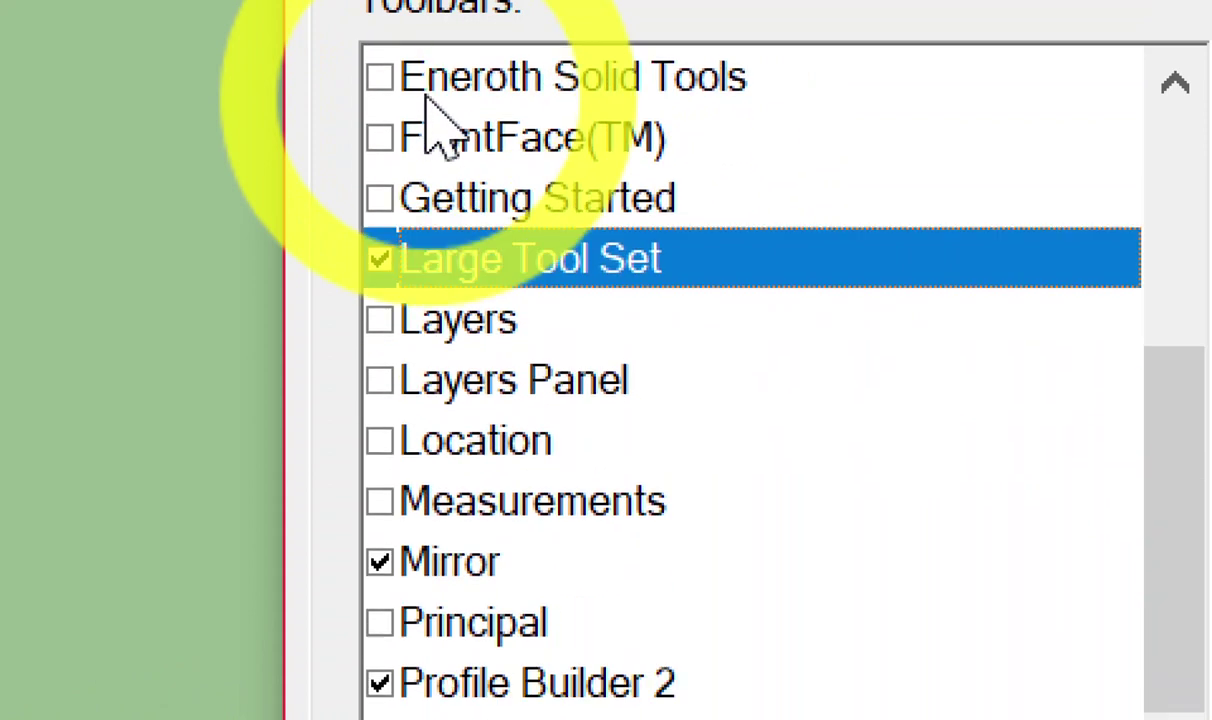
scroll(430, 115, "down", 1)
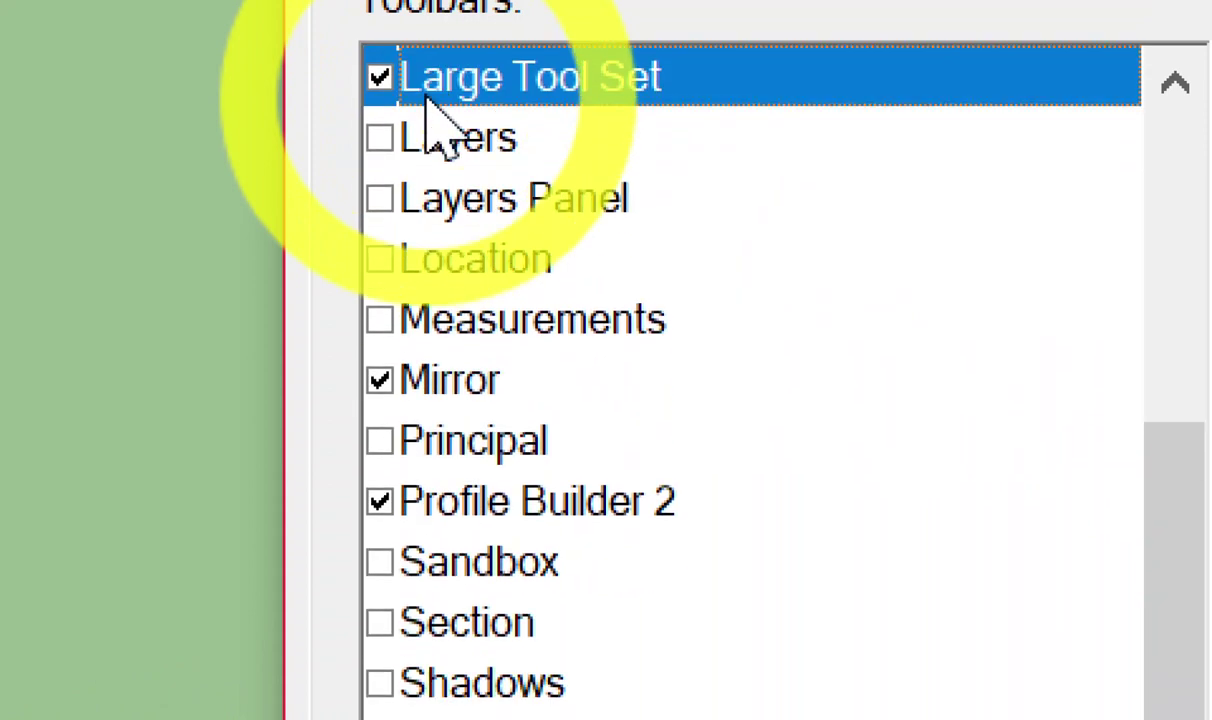
scroll(440, 130, "up", 2)
scroll(440, 130, "up", 3)
scroll(440, 130, "down", 1)
scroll(440, 130, "down", 2)
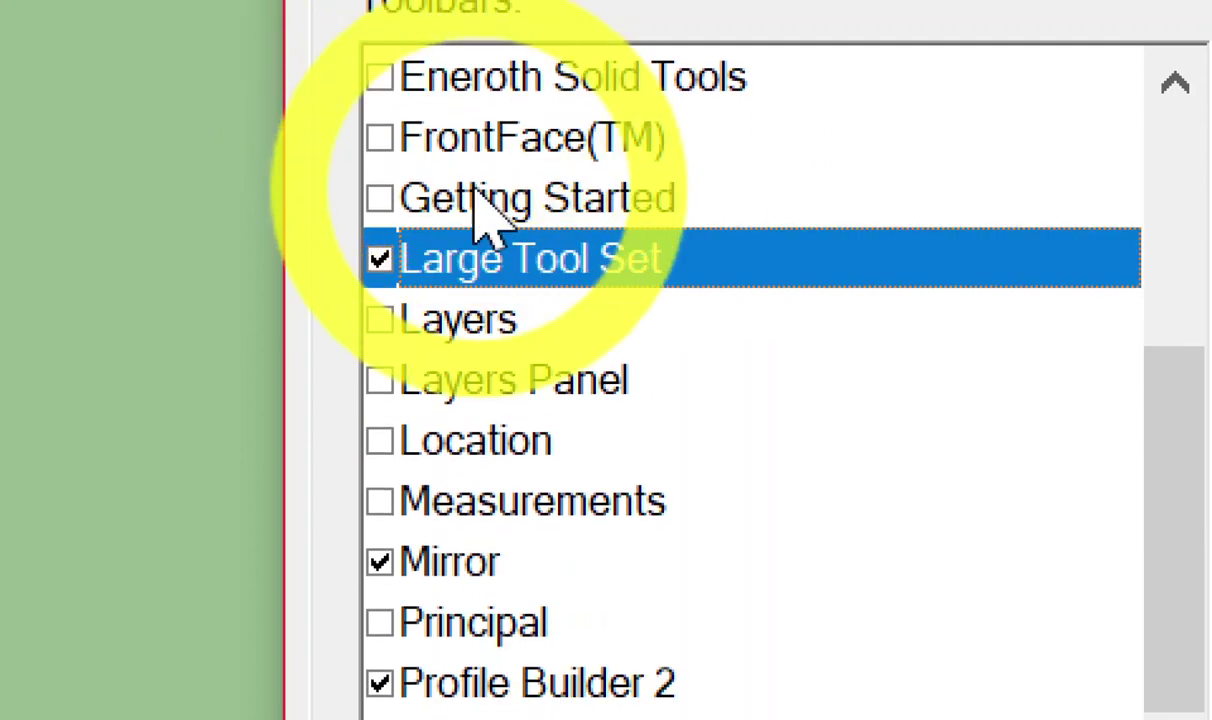
scroll(487, 211, "down", 1)
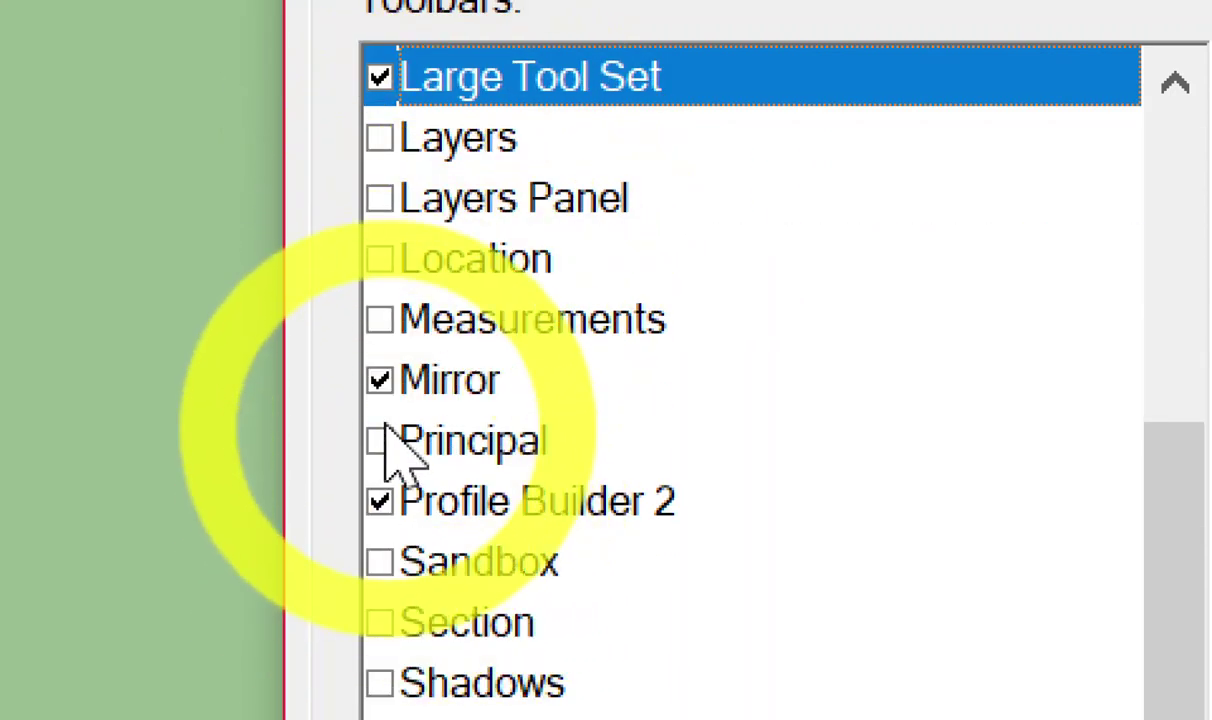
left_click(385, 392)
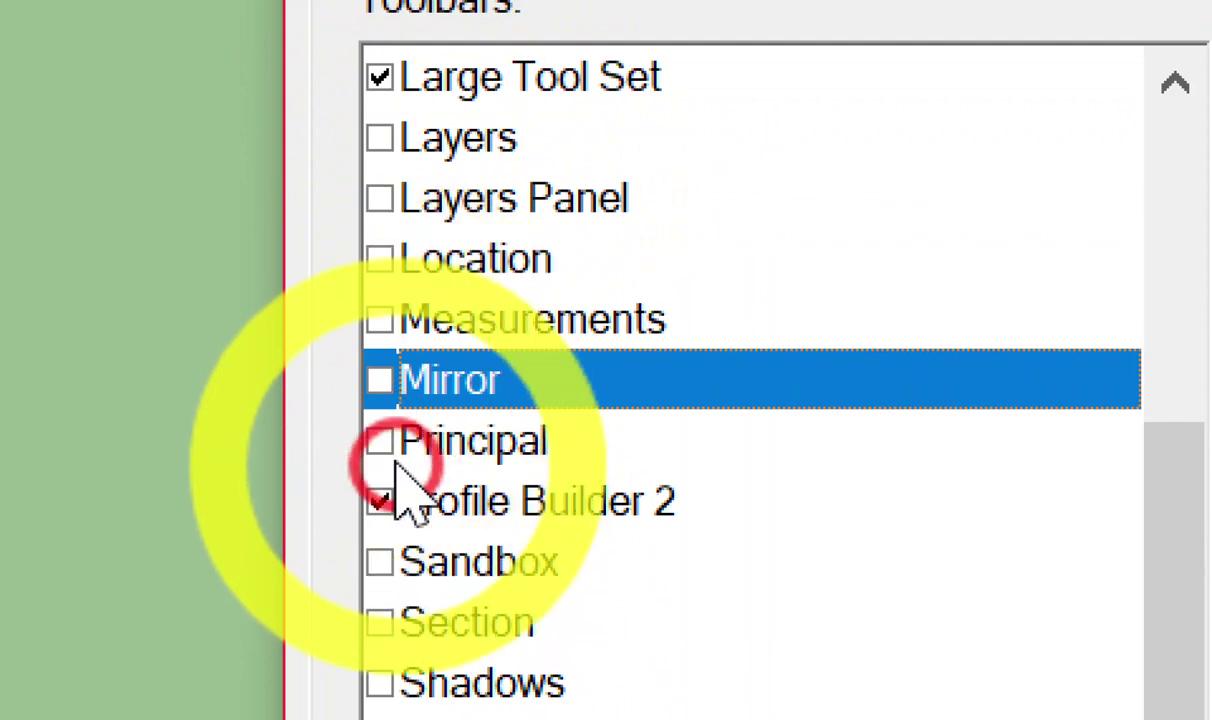
left_click(400, 505)
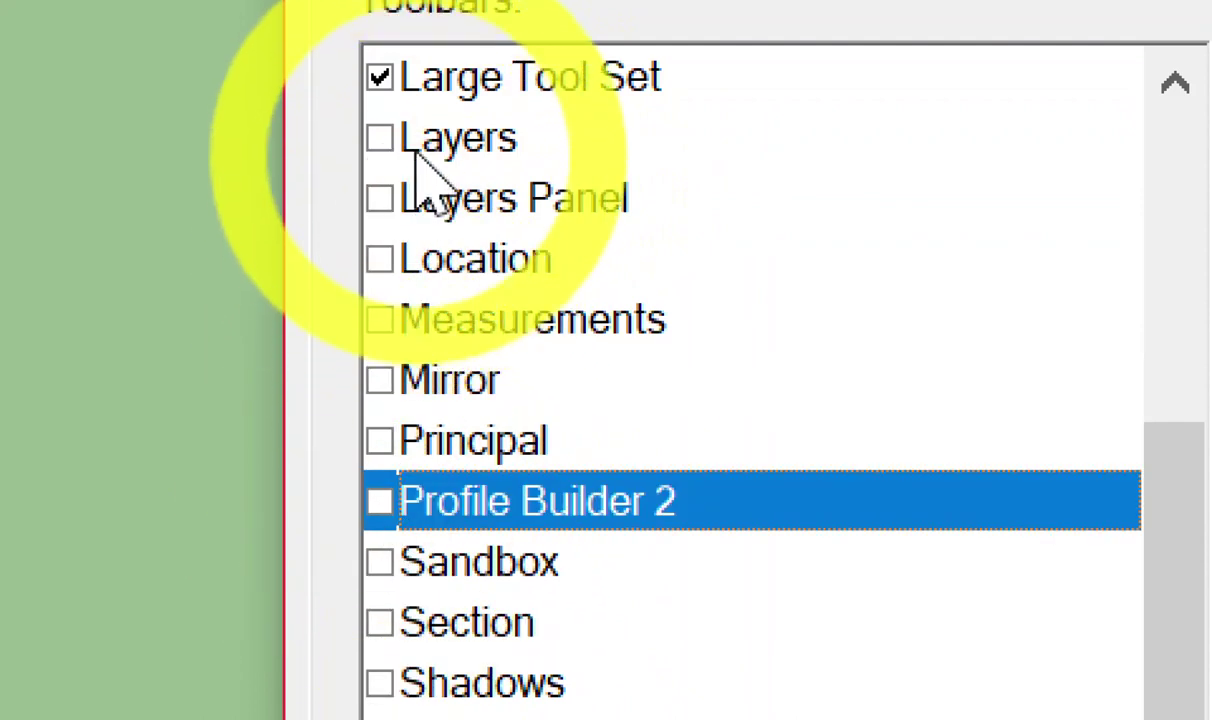
left_click(385, 140)
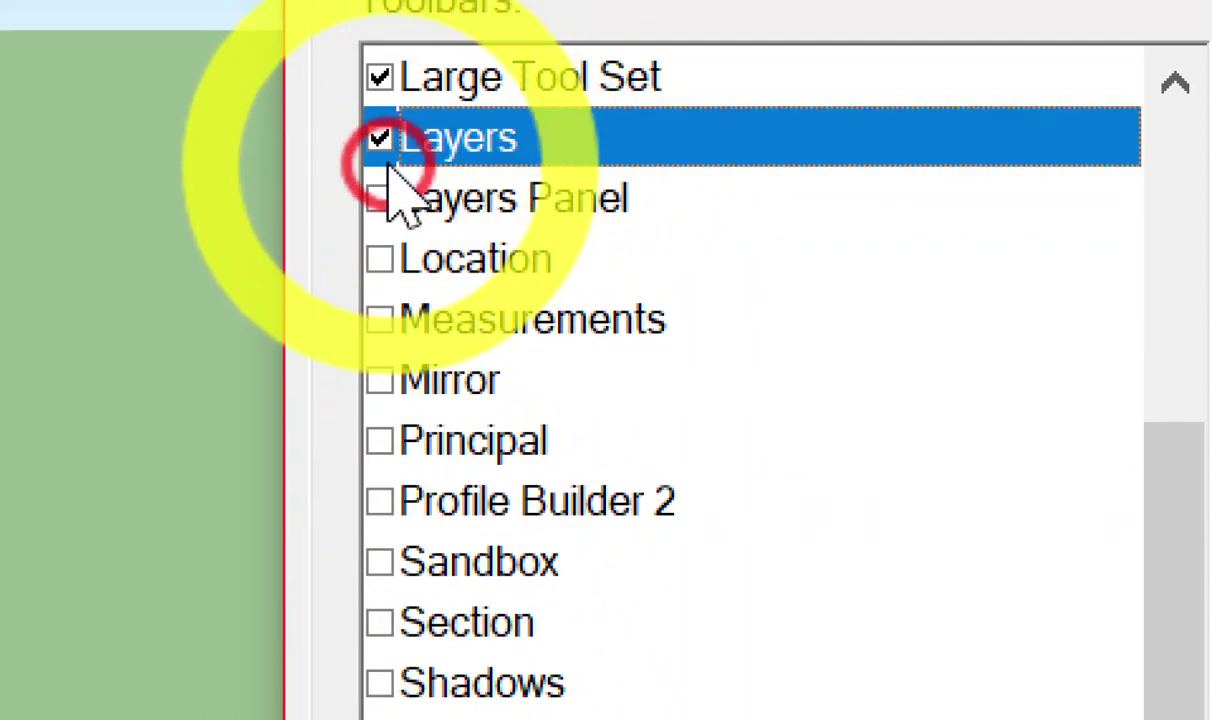
scroll(398, 195, "down", 2)
scroll(398, 195, "down", 2)
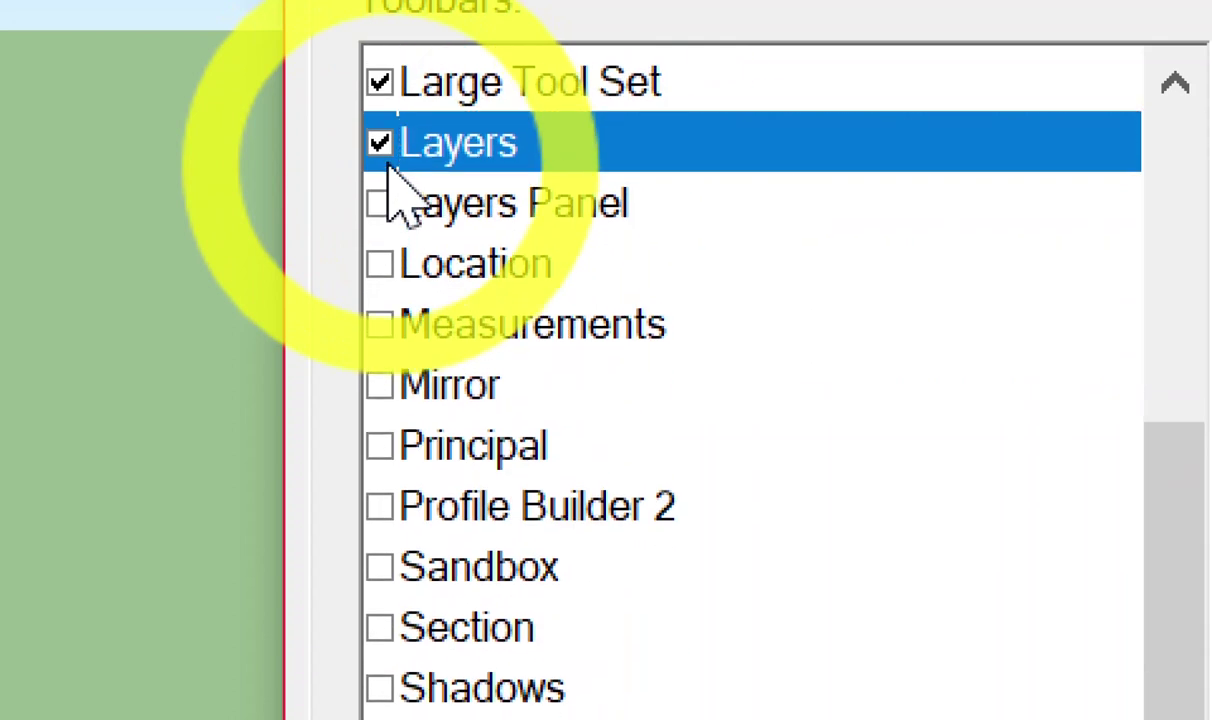
left_click(460, 108)
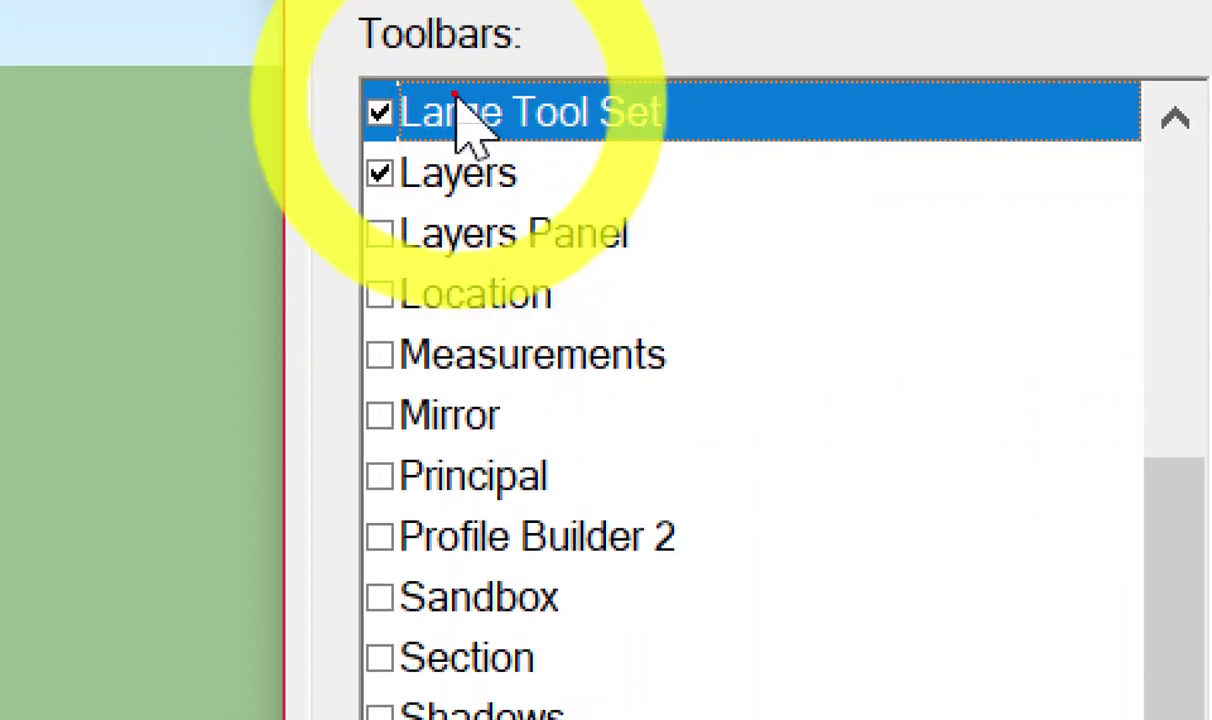
Circle and number Large Tool Set (1) and Layers (2) as the needed toolbars.
left_click_drag(609, 81, 705, 90)
left_click_drag(800, 105, 820, 52)
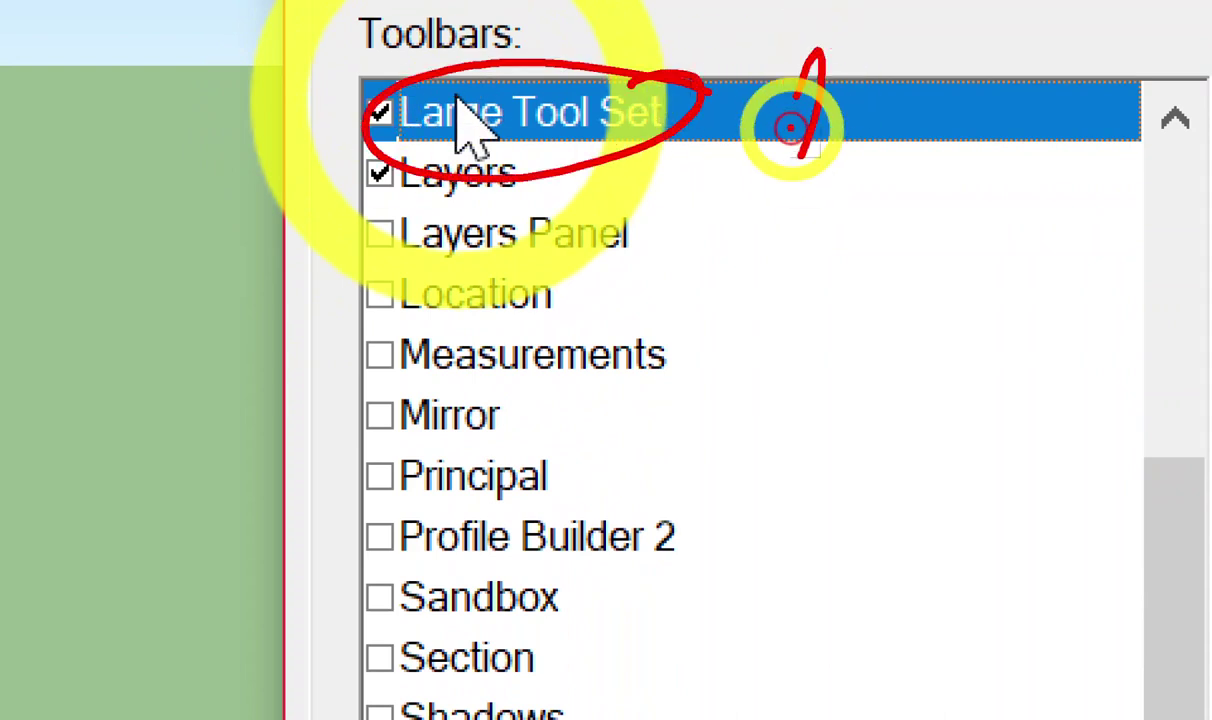
left_click_drag(560, 150, 495, 222)
mouse_move(640, 195)
left_mouse_down()
mouse_move(785, 250)
mouse_move(870, 207)
mouse_move(985, 256)
left_mouse_up()
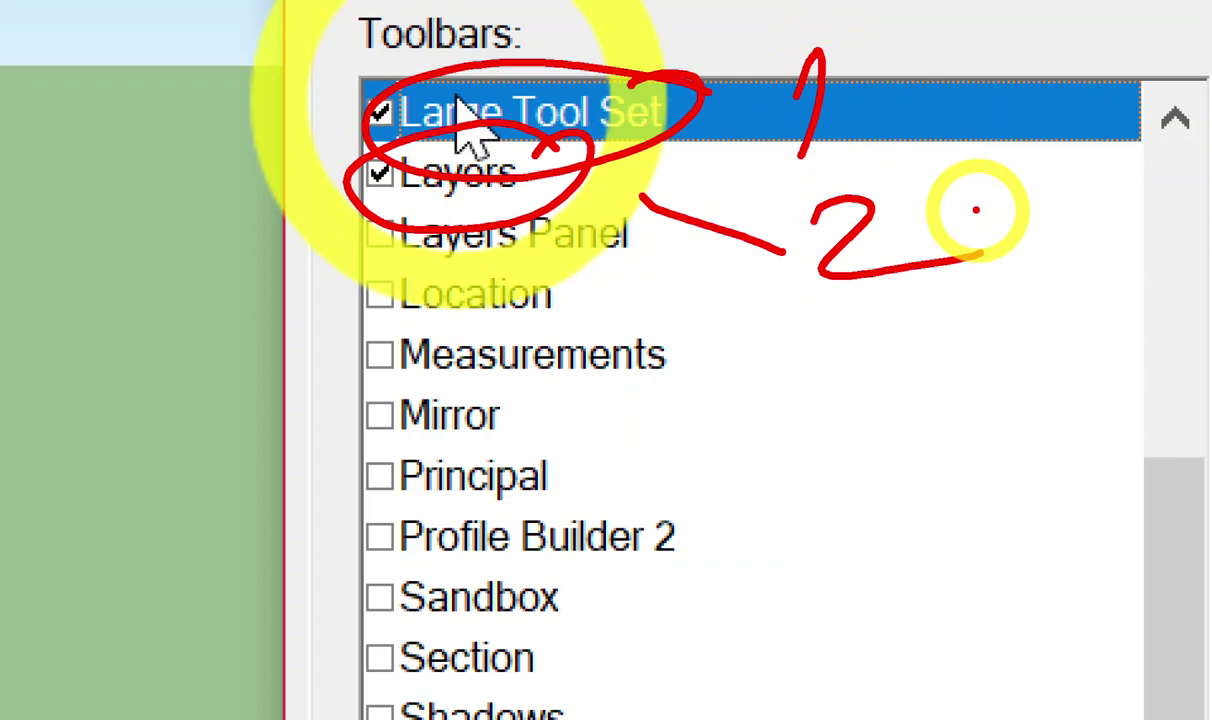
Turn on the Measurements and Views toolbars.
scroll(717, 220, "down", 1)
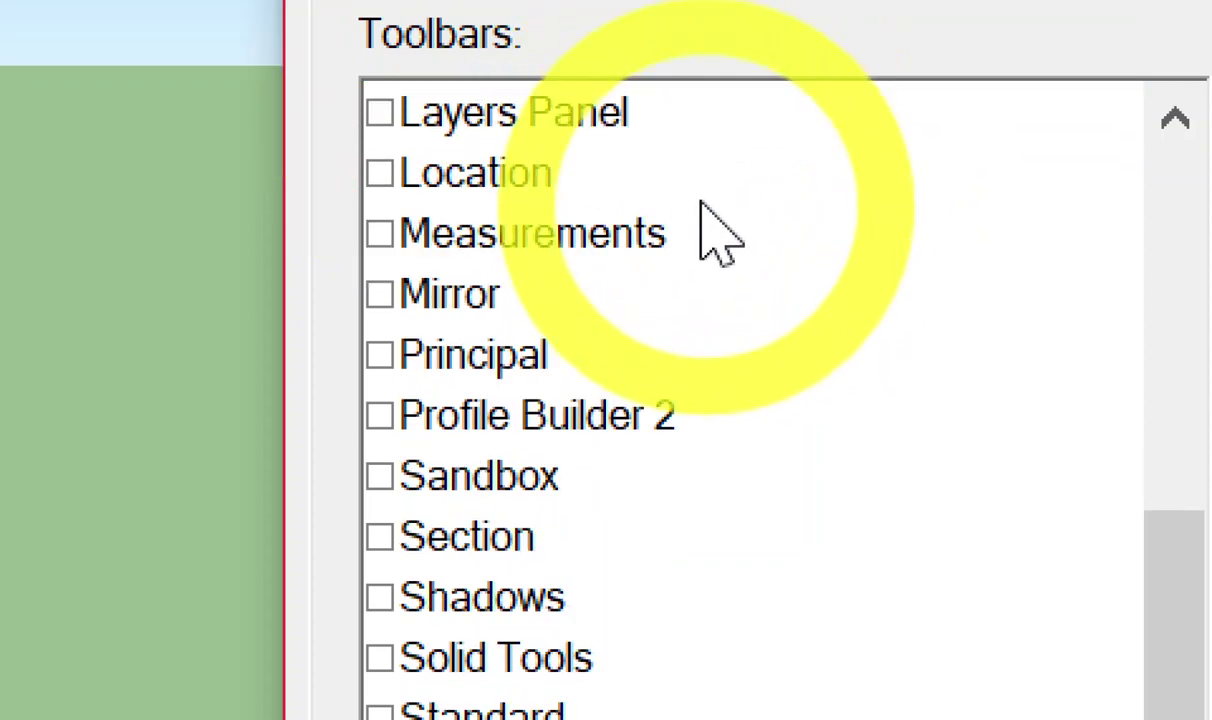
scroll(700, 290, "up", 1)
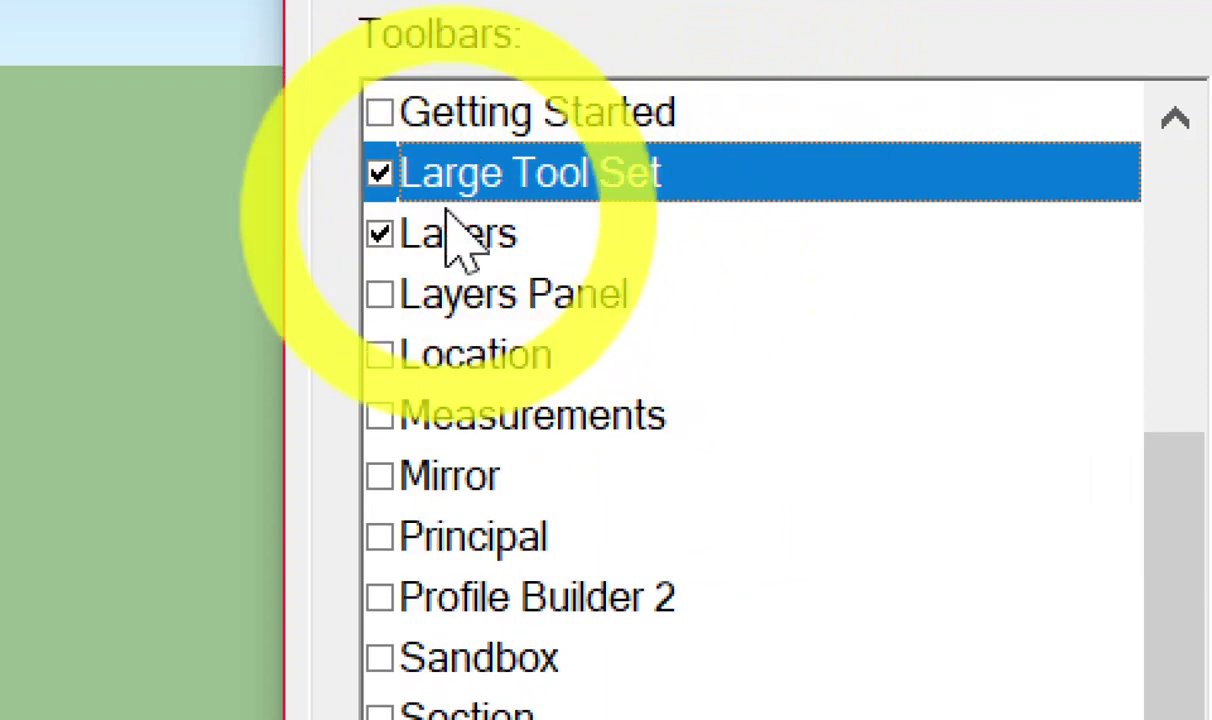
scroll(490, 410, "down", 1)
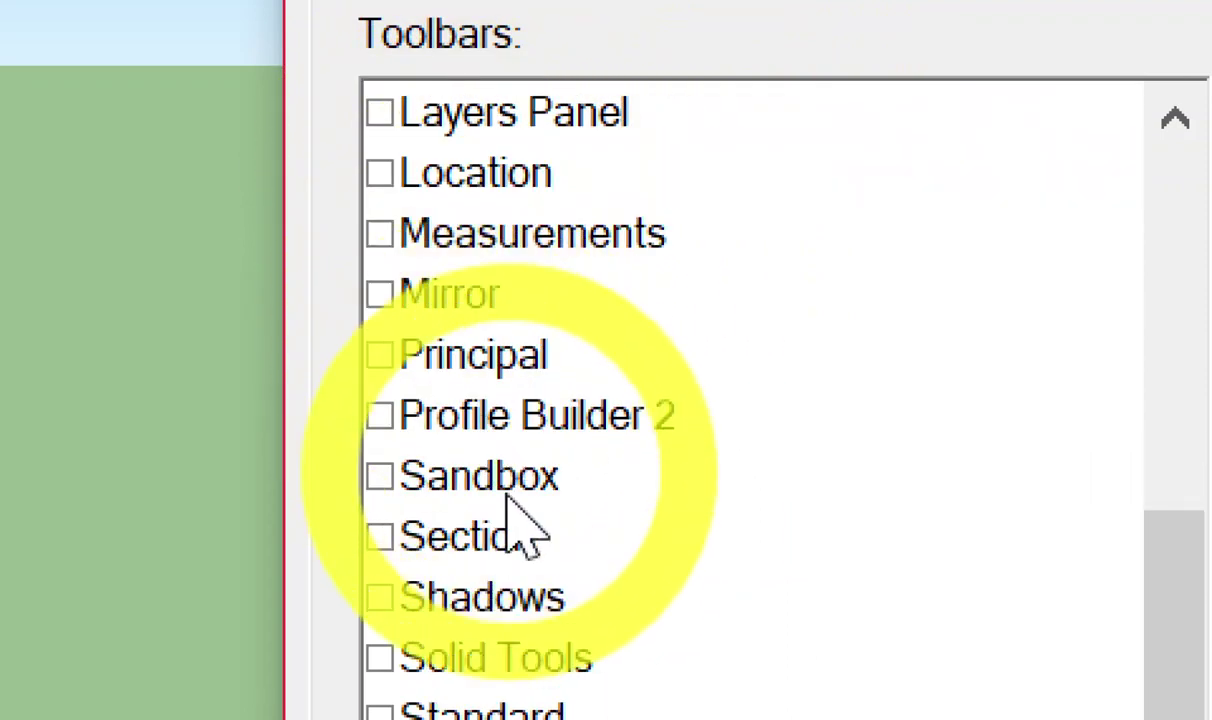
scroll(535, 580, "down", 2)
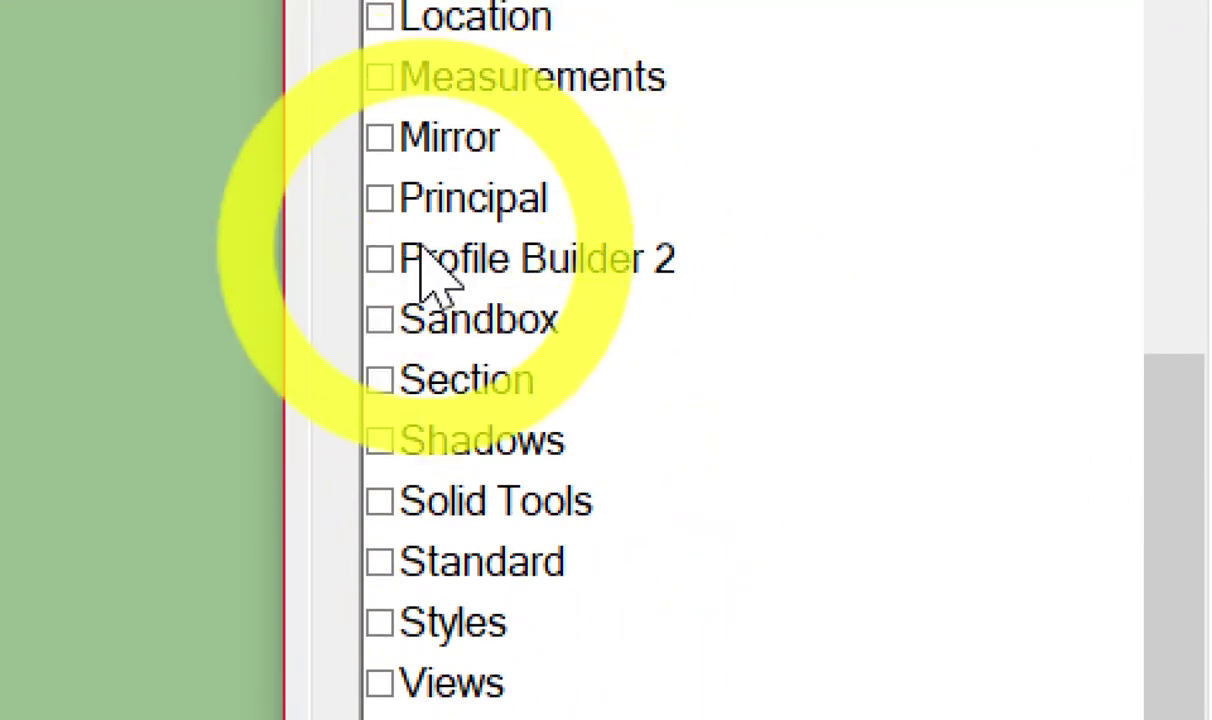
scroll(400, 450, "up", 1)
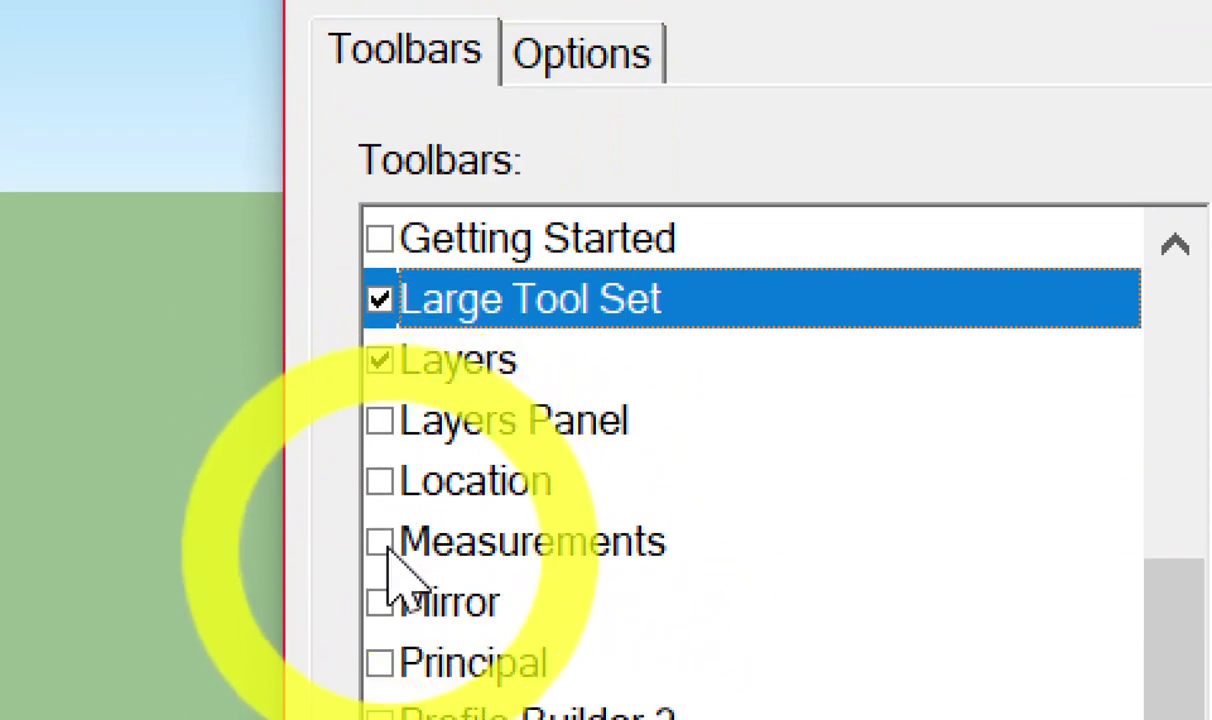
left_click(390, 552)
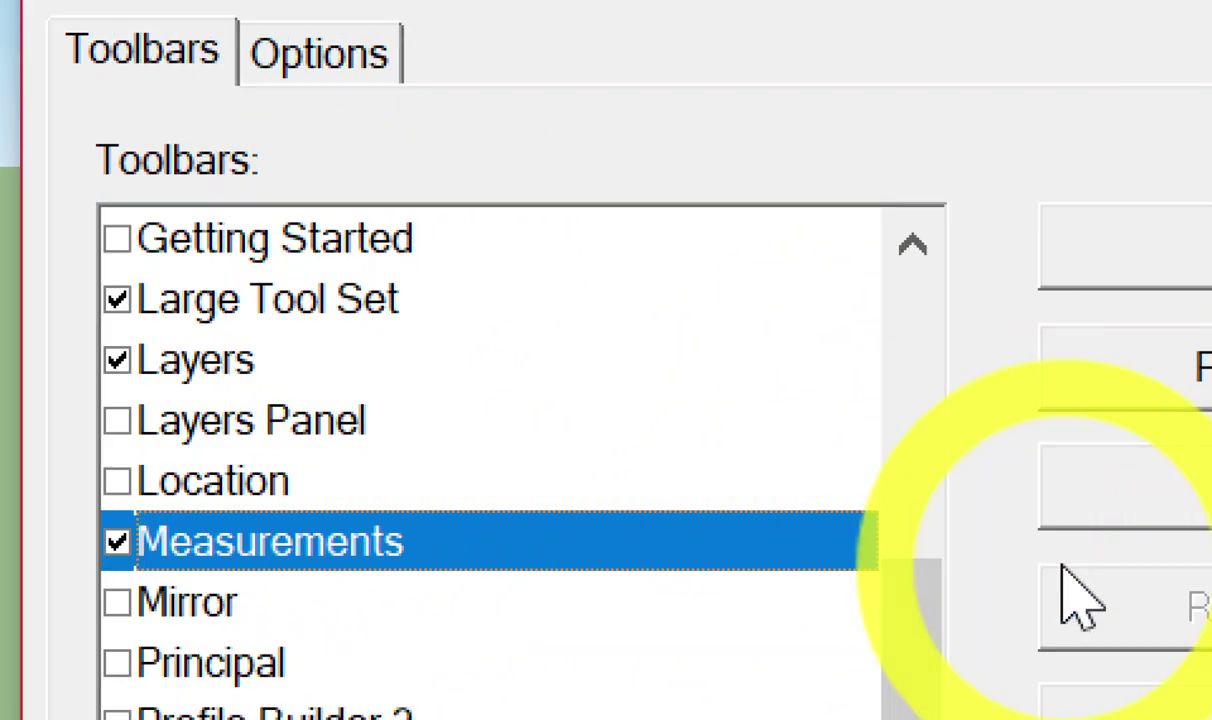
left_click(1061, 566)
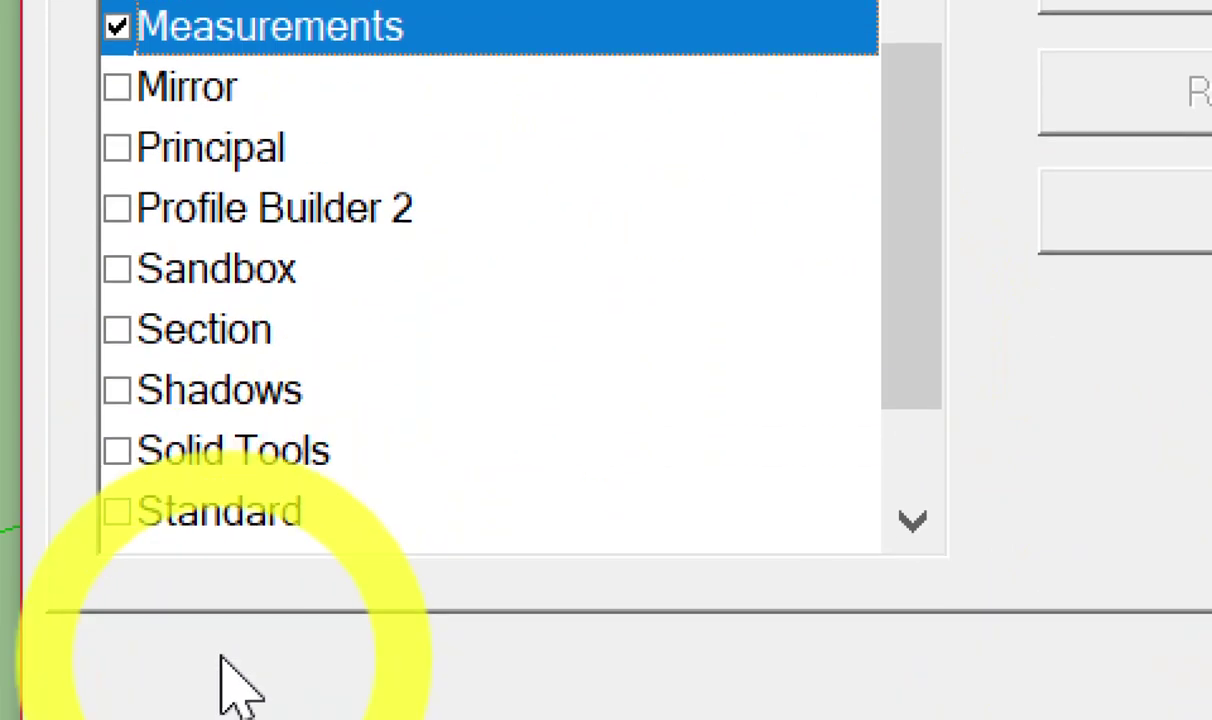
scroll(216, 284, "down", 2)
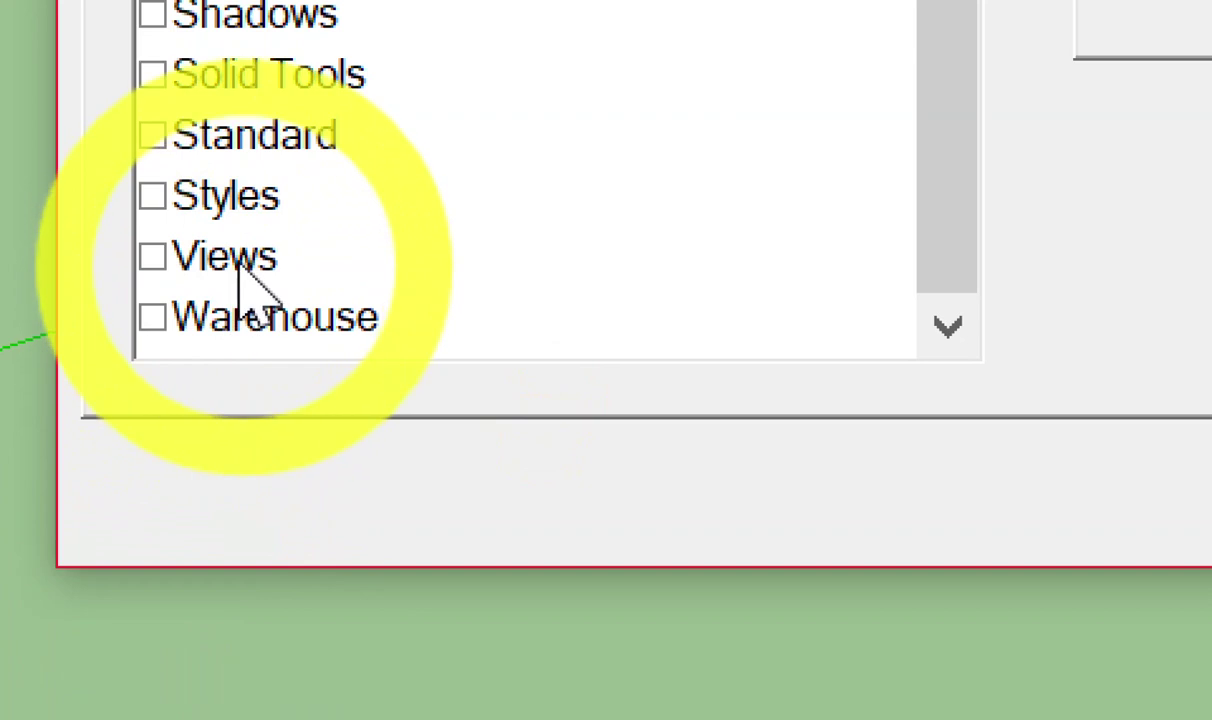
left_click(154, 257)
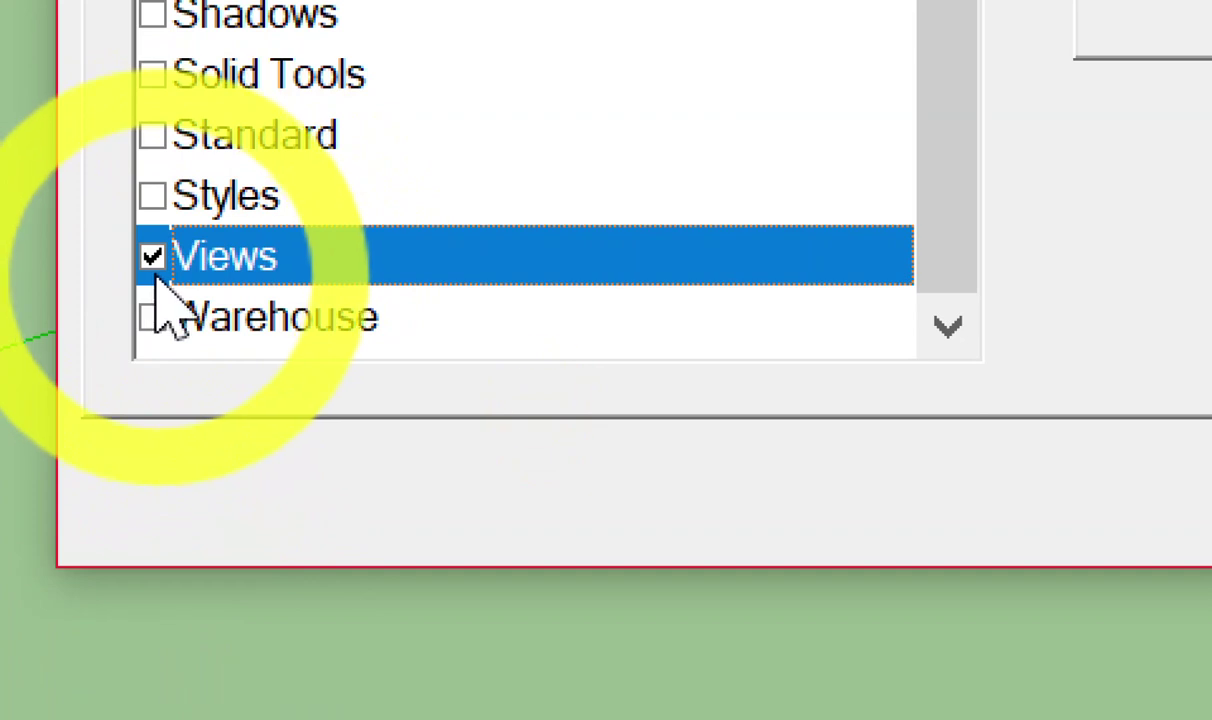
Close the Toolbars dialog and return to the modelling window.
scroll(240, 265, "up", 3)
scroll(250, 257, "up", 1)
scroll(379, 149, "down", 5)
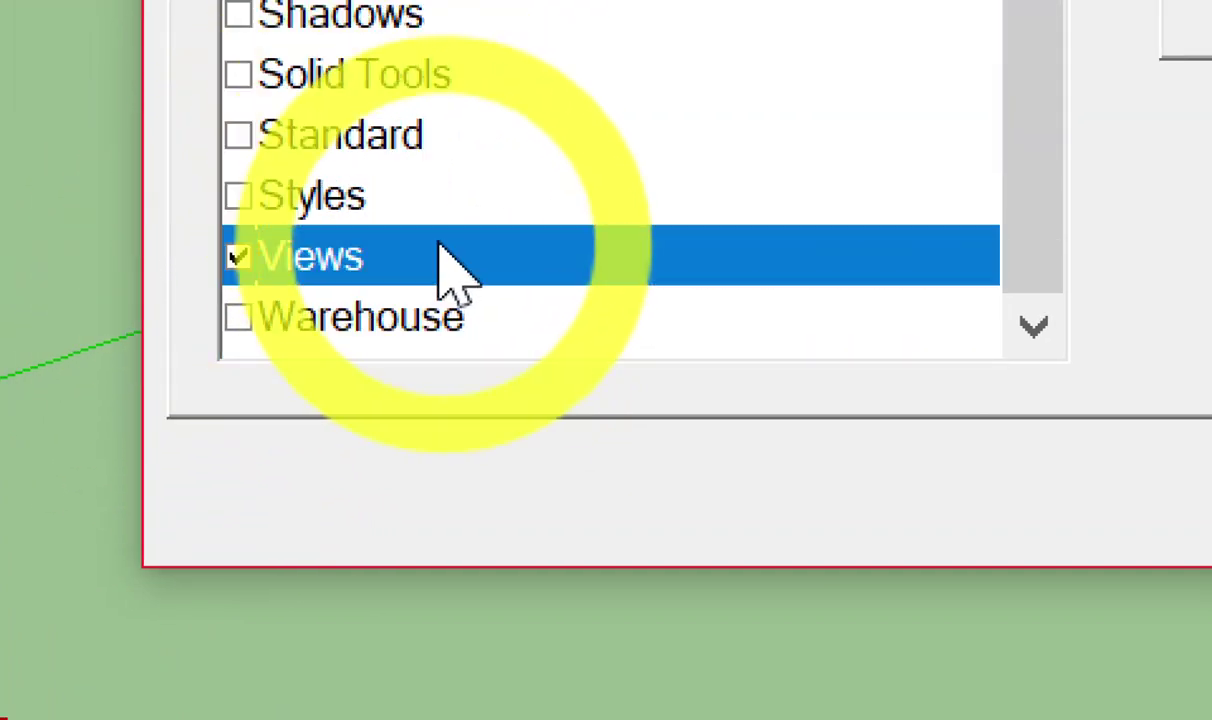
scroll(481, 176, "up", 2)
scroll(425, 168, "up", 3)
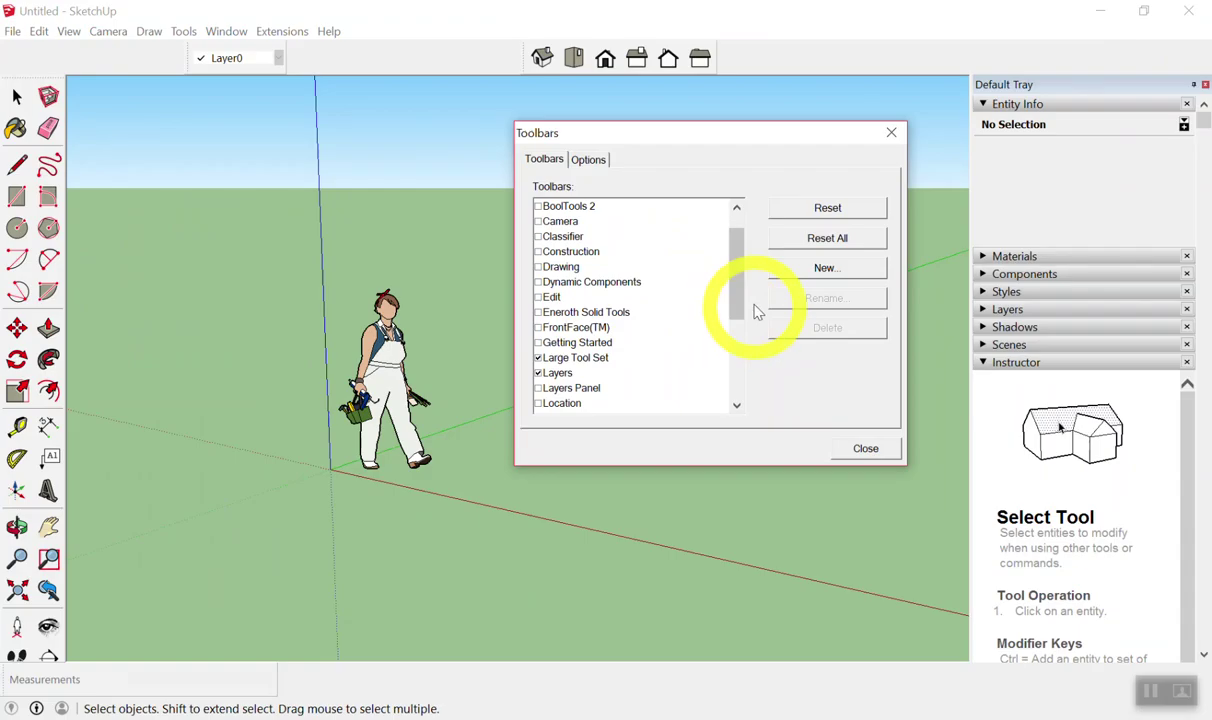
left_click(891, 133)
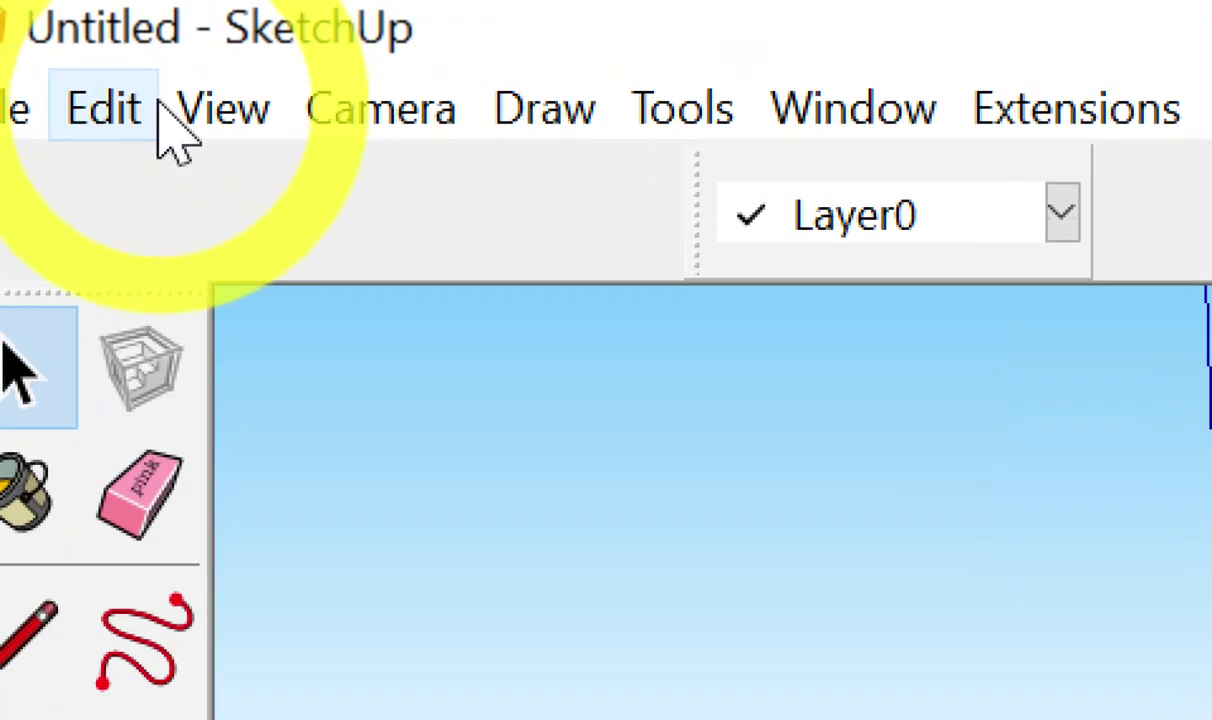
left_click(212, 108)
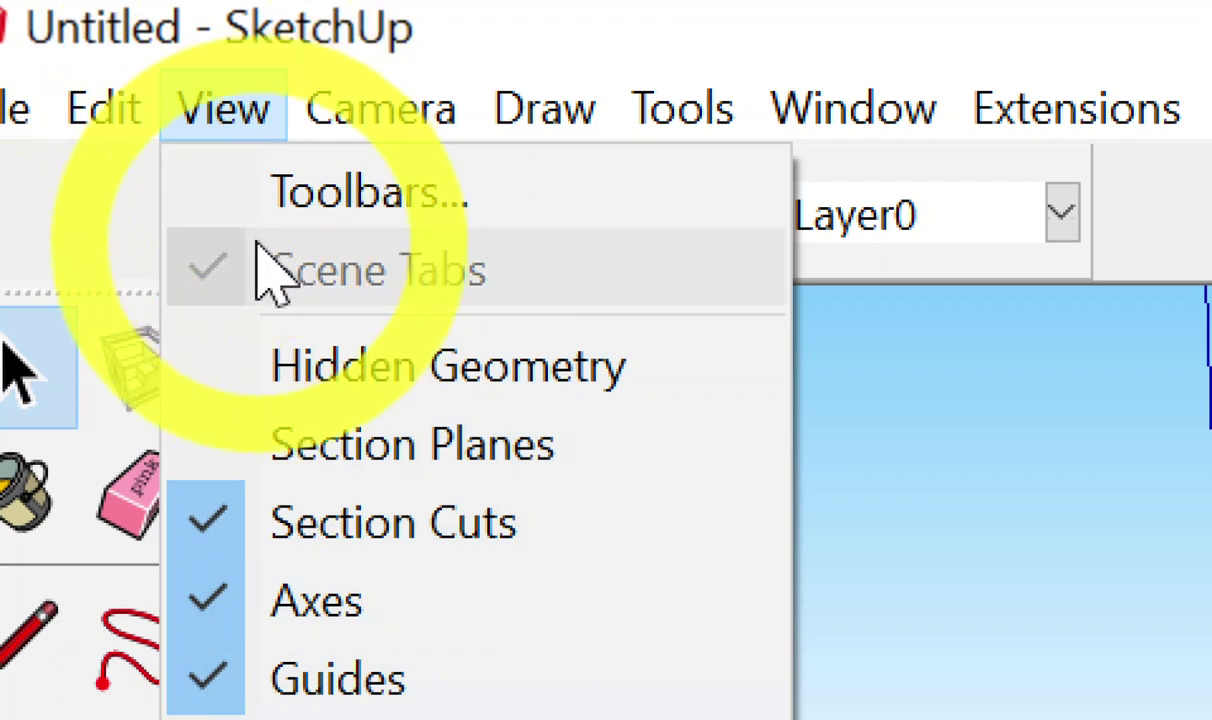
left_click(276, 160)
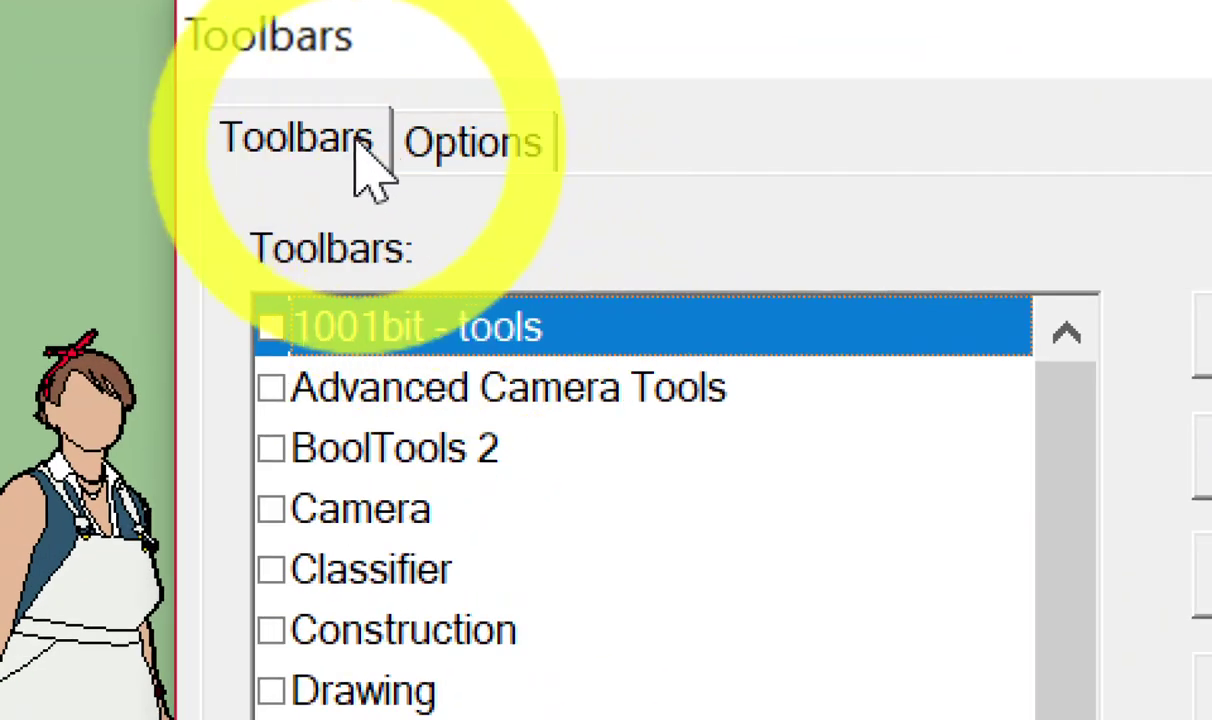
left_click(488, 246)
scroll(410, 475, "down", 1)
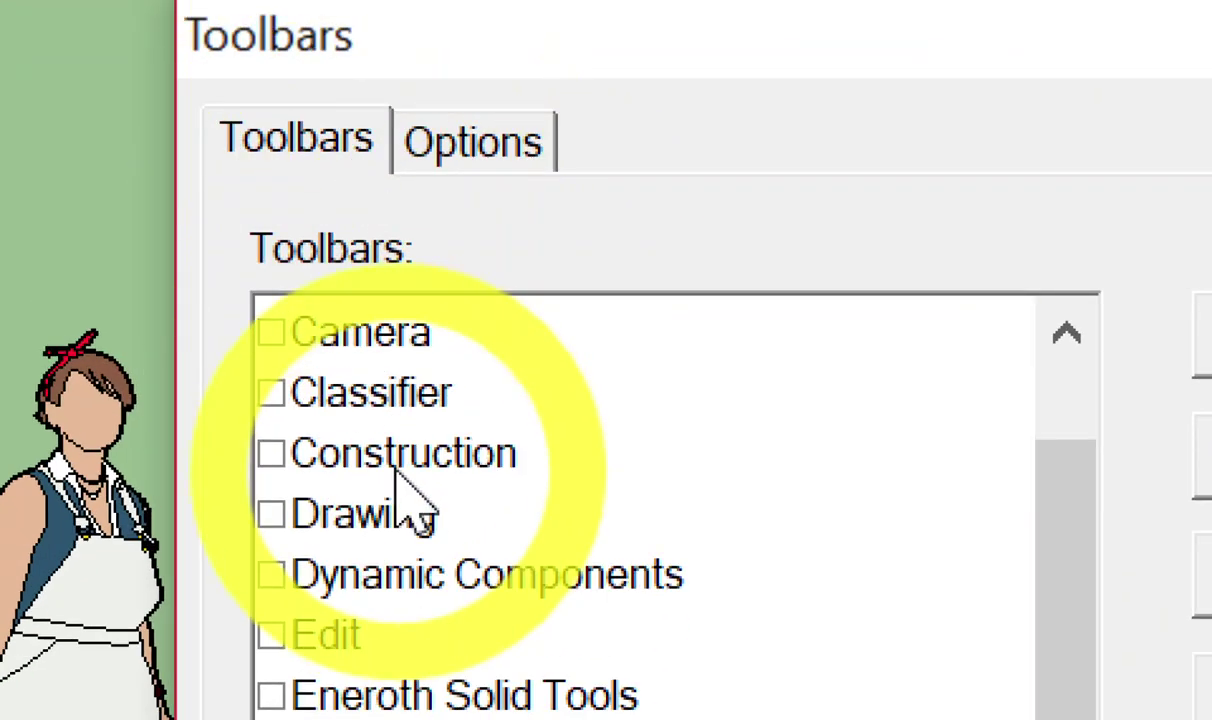
scroll(406, 490, "down", 1)
scroll(405, 495, "down", 1)
left_click(405, 495)
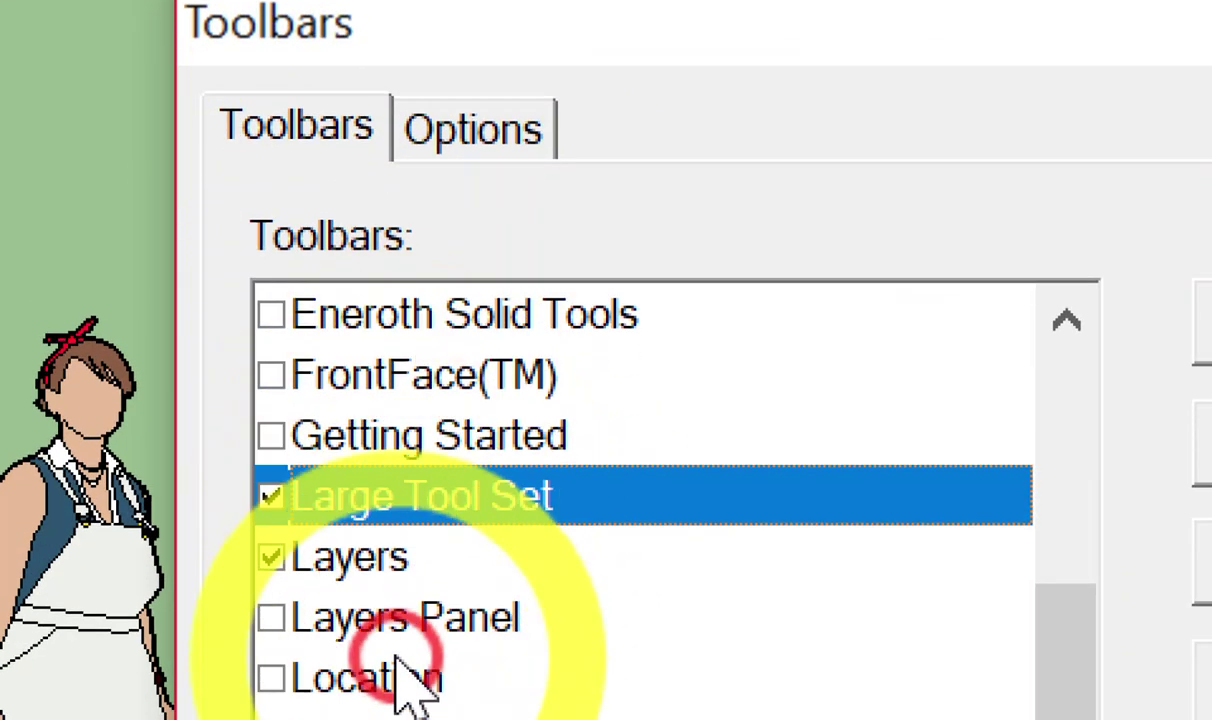
scroll(372, 488, "down", 1)
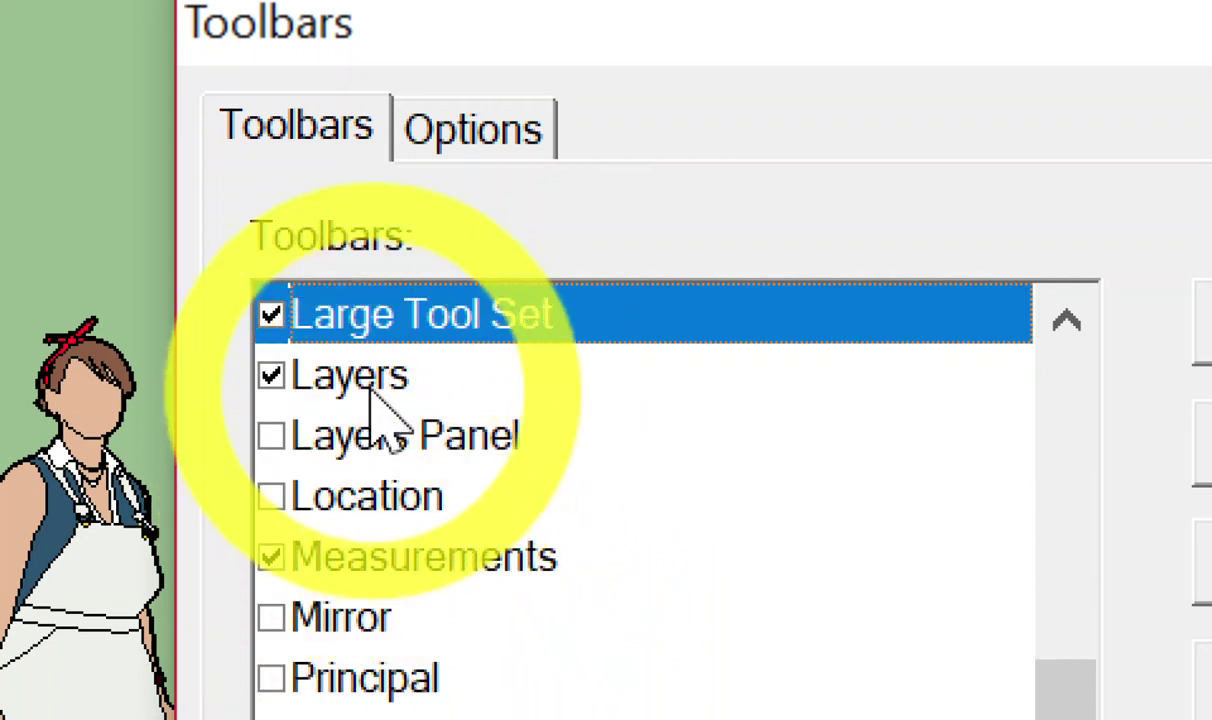
left_click(385, 378)
left_click(450, 555)
scroll(425, 540, "down", 1)
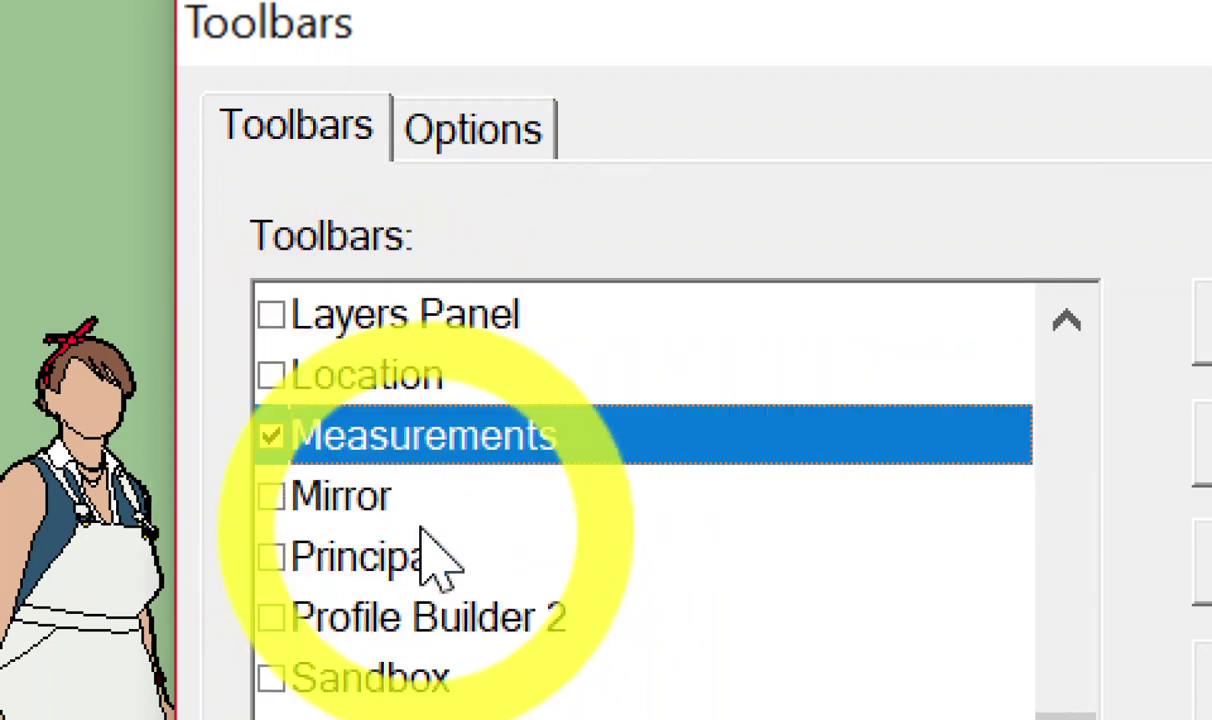
scroll(430, 640, "down", 2)
left_click(450, 425)
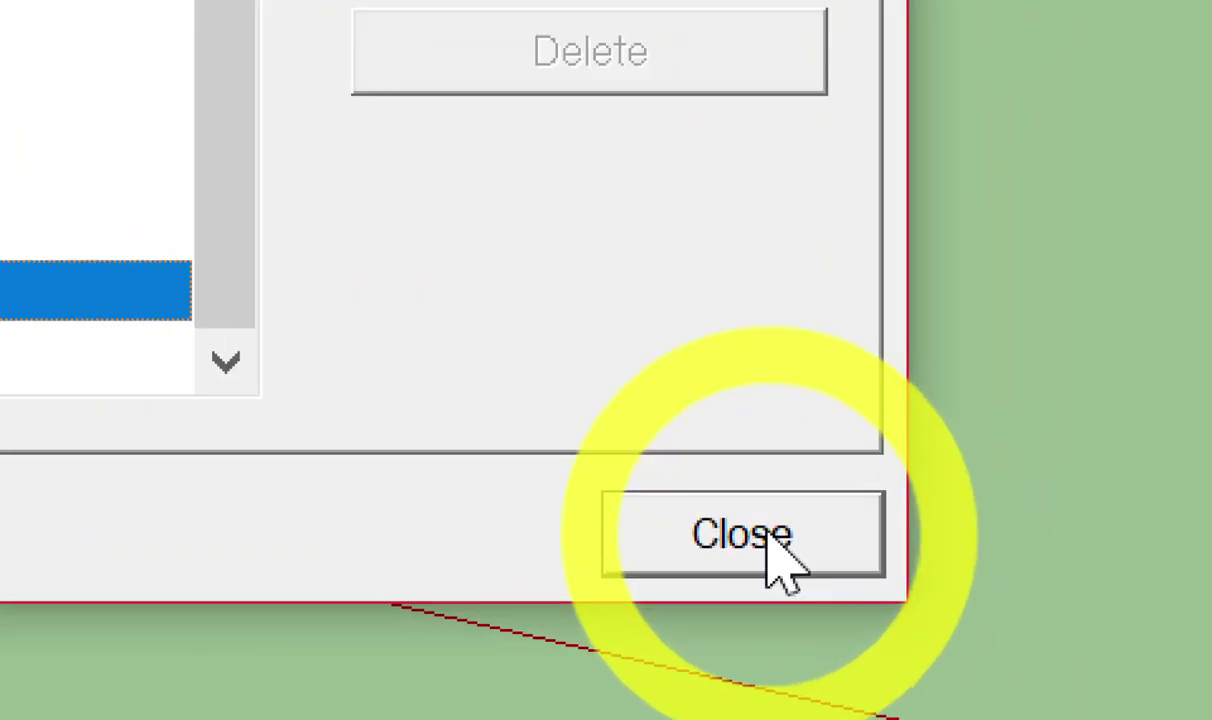
left_click(763, 545)
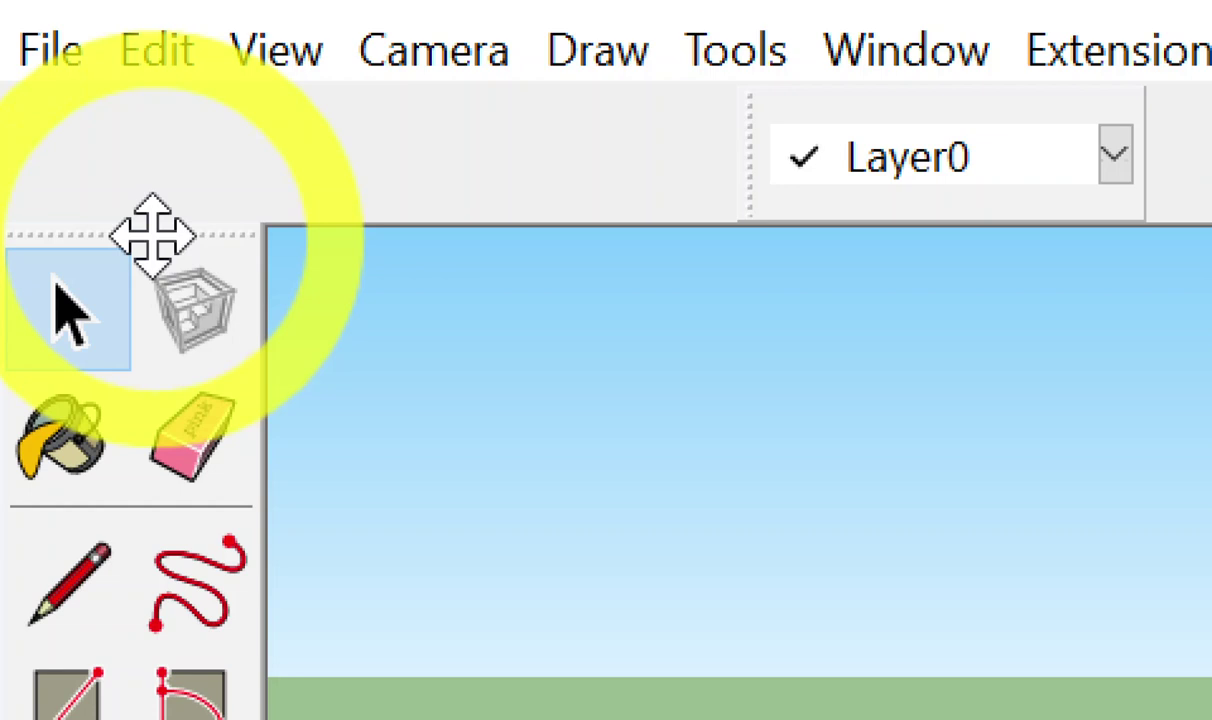
Redock the Large Tool Set on the left edge and move the Layers toolbar to the far left.
mouse_move(152, 236)
left_mouse_down()
mouse_move(450, 412)
mouse_move(693, 472)
mouse_move(487, 421)
left_mouse_up()
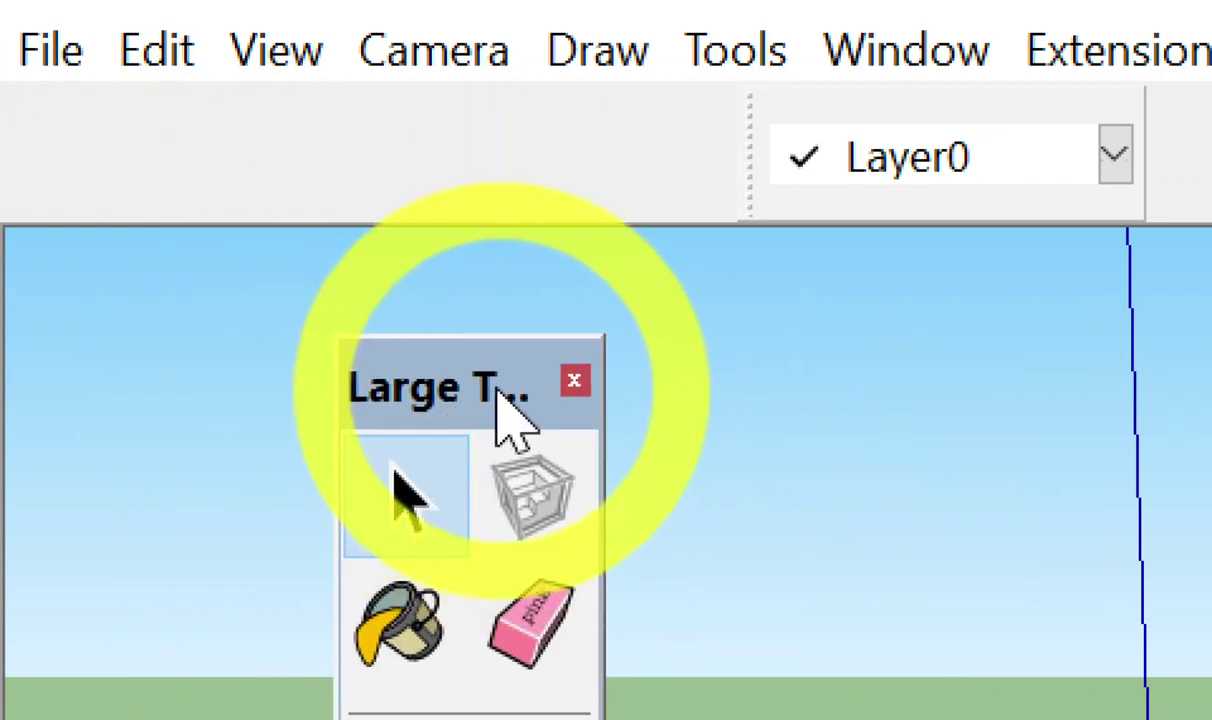
double_click(420, 378)
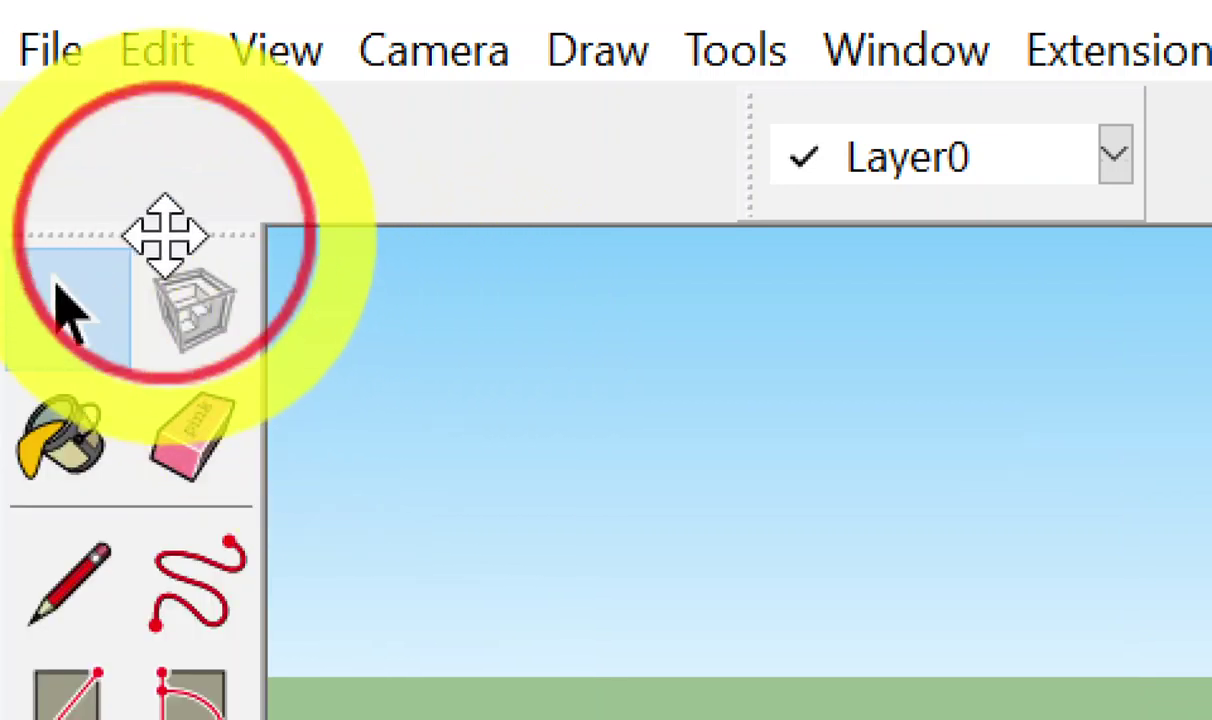
left_click_drag(157, 232, 645, 435)
double_click(728, 435)
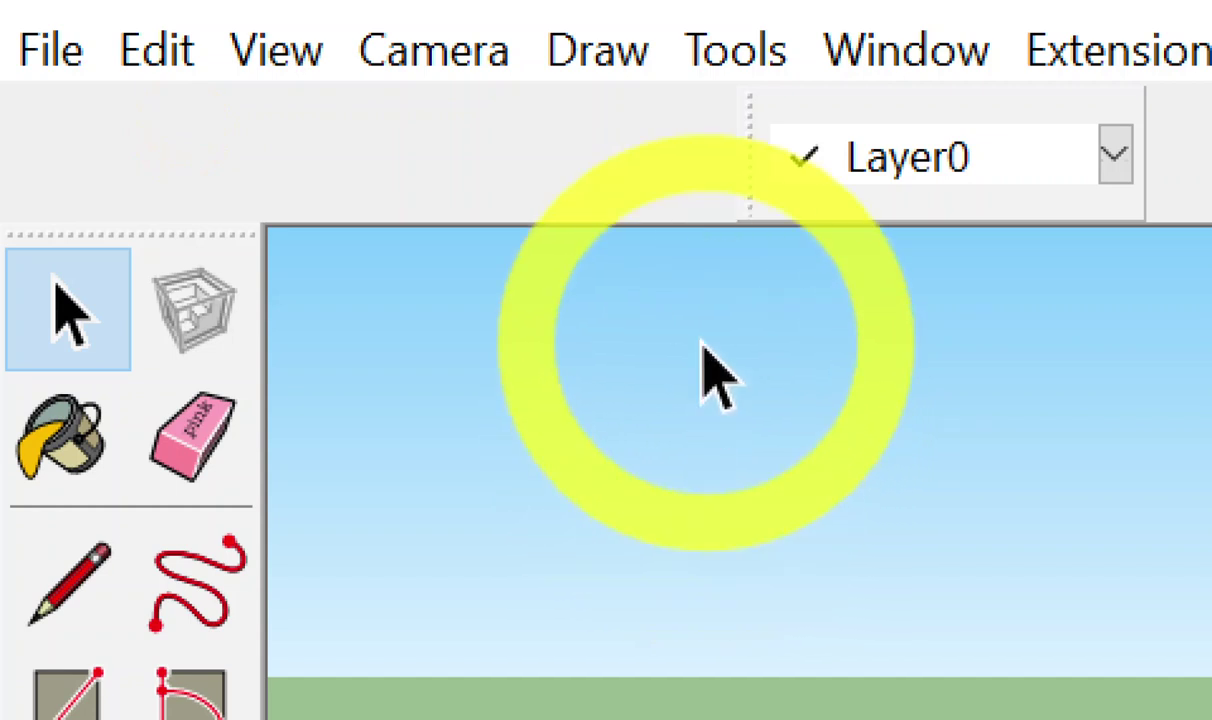
left_click_drag(737, 177, 15, 138)
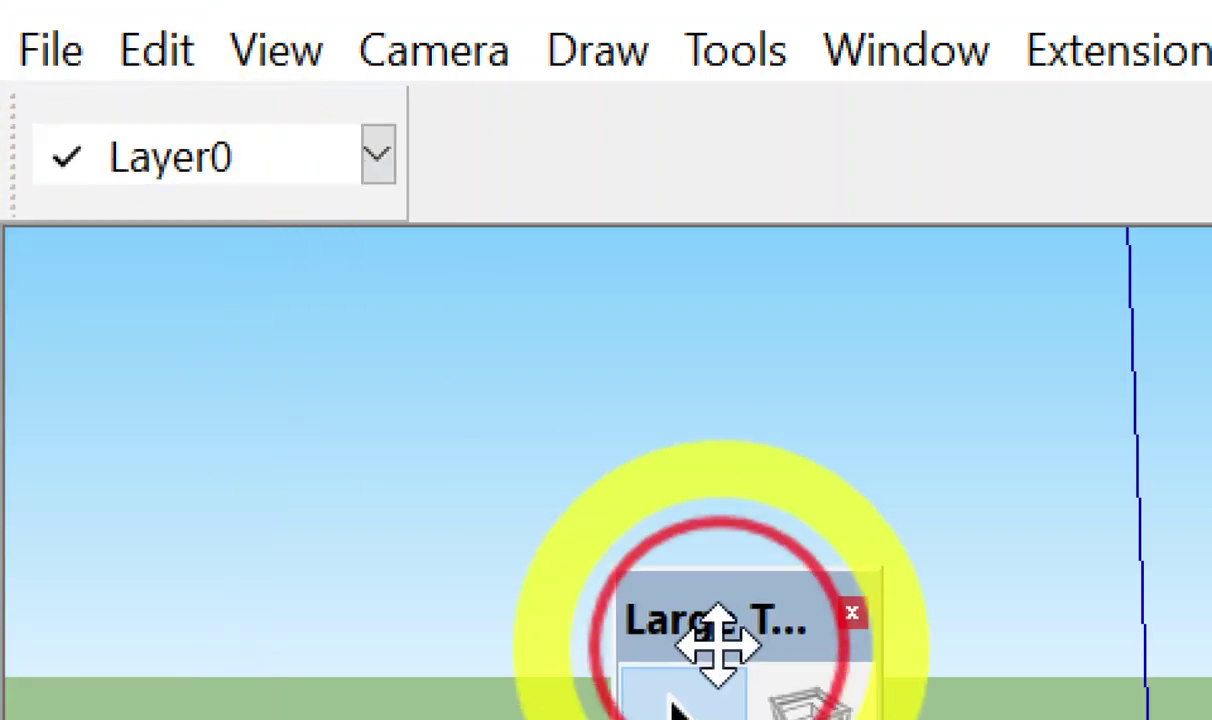
left_click_drag(104, 229, 8, 345)
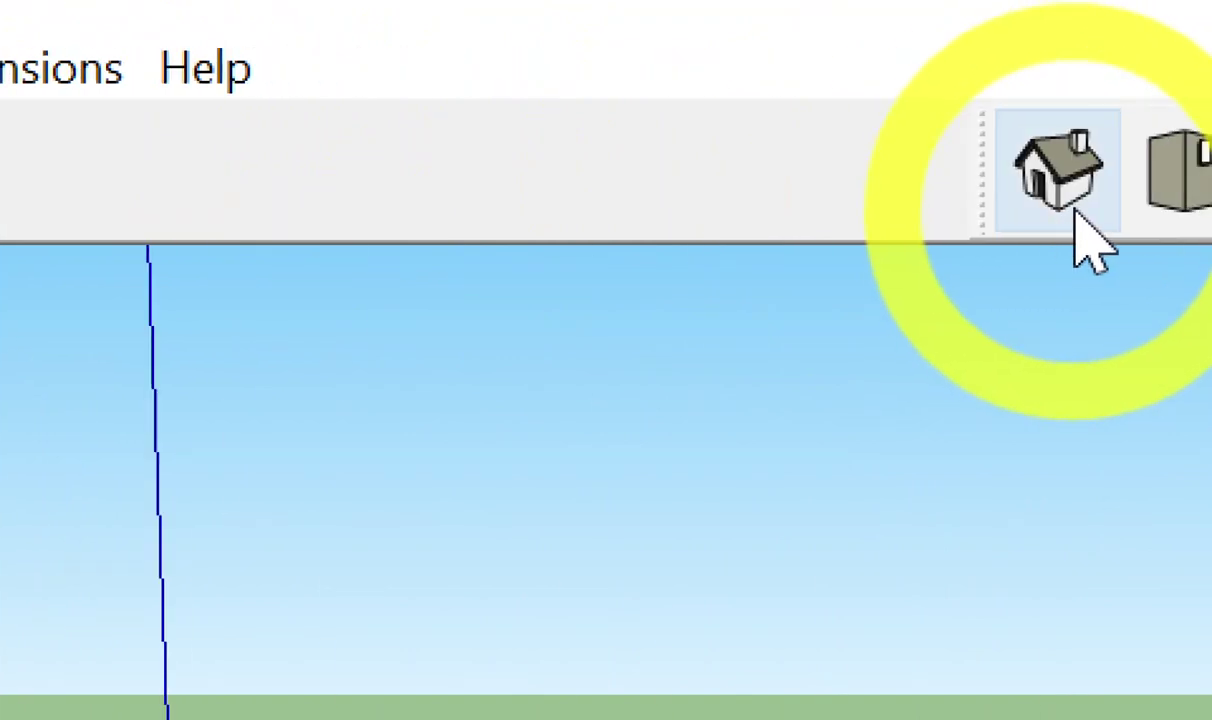
Dock the Views toolbar beside Layers and float the Measurements toolbar off its bottom dock.
mouse_move(865, 160)
left_mouse_down()
mouse_move(142, 97)
mouse_move(154, 95)
left_mouse_up()
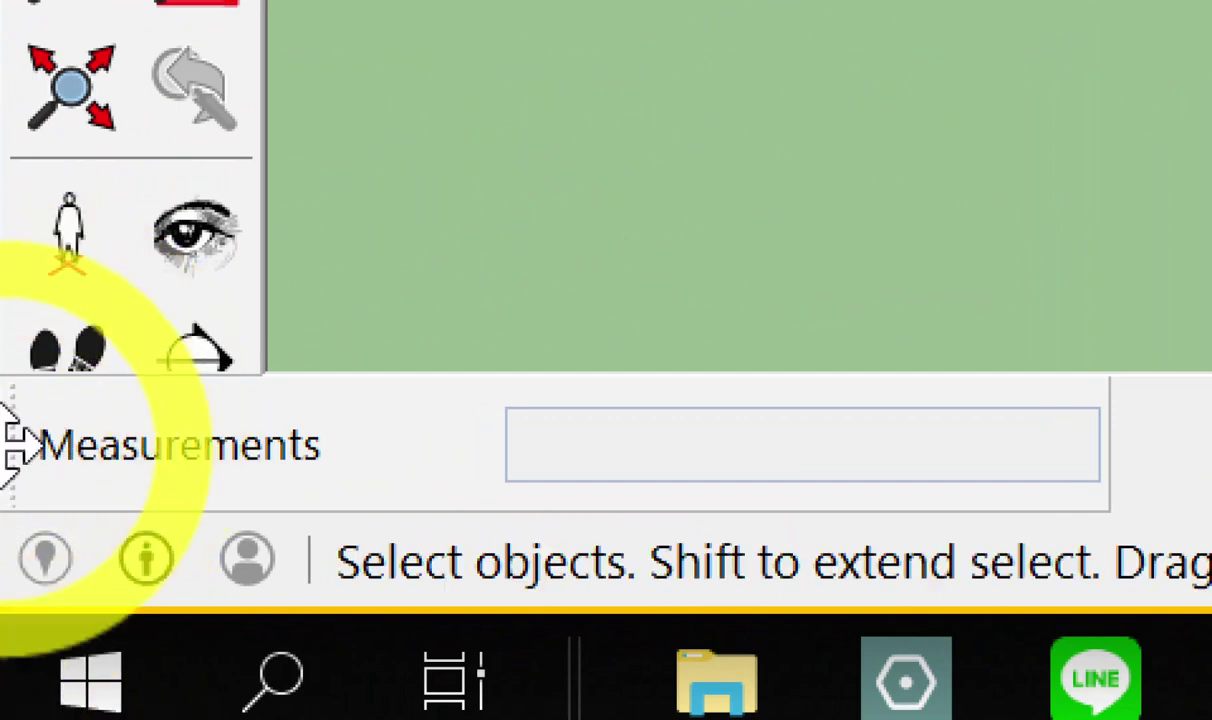
mouse_move(18, 445)
left_mouse_down()
mouse_move(1073, 85)
mouse_move(528, 95)
mouse_move(735, 290)
mouse_move(395, 230)
left_mouse_up()
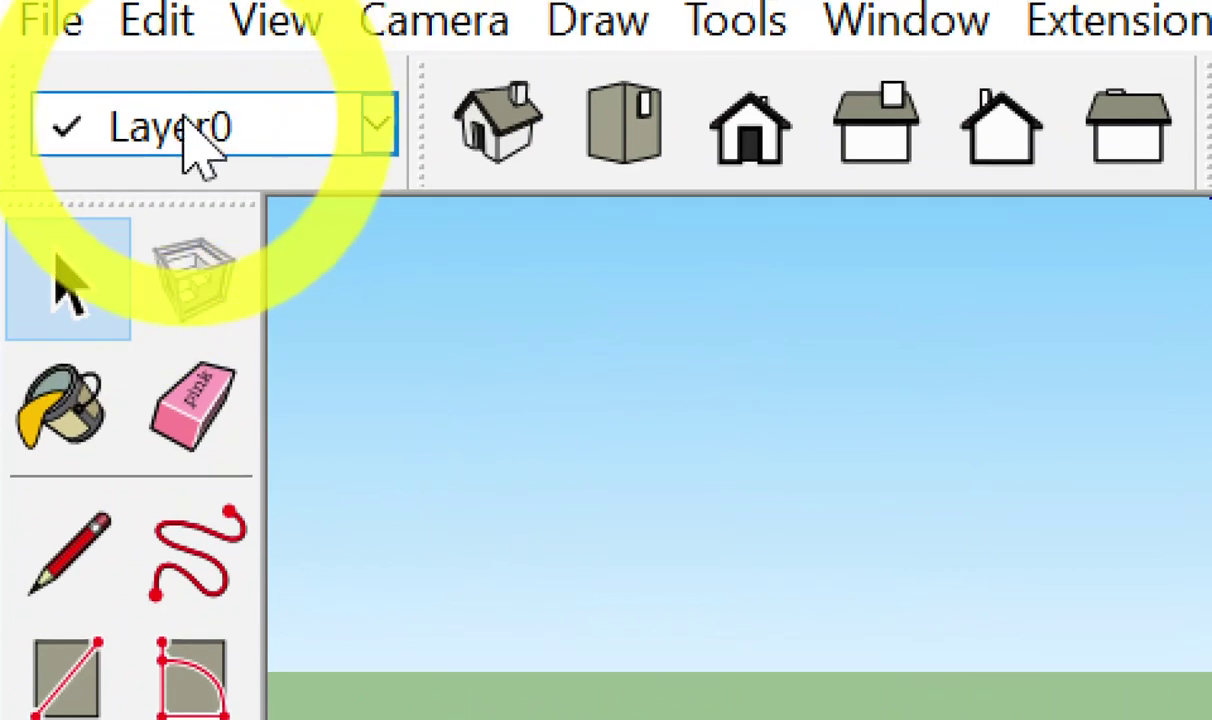
left_click(190, 150)
left_click(186, 124)
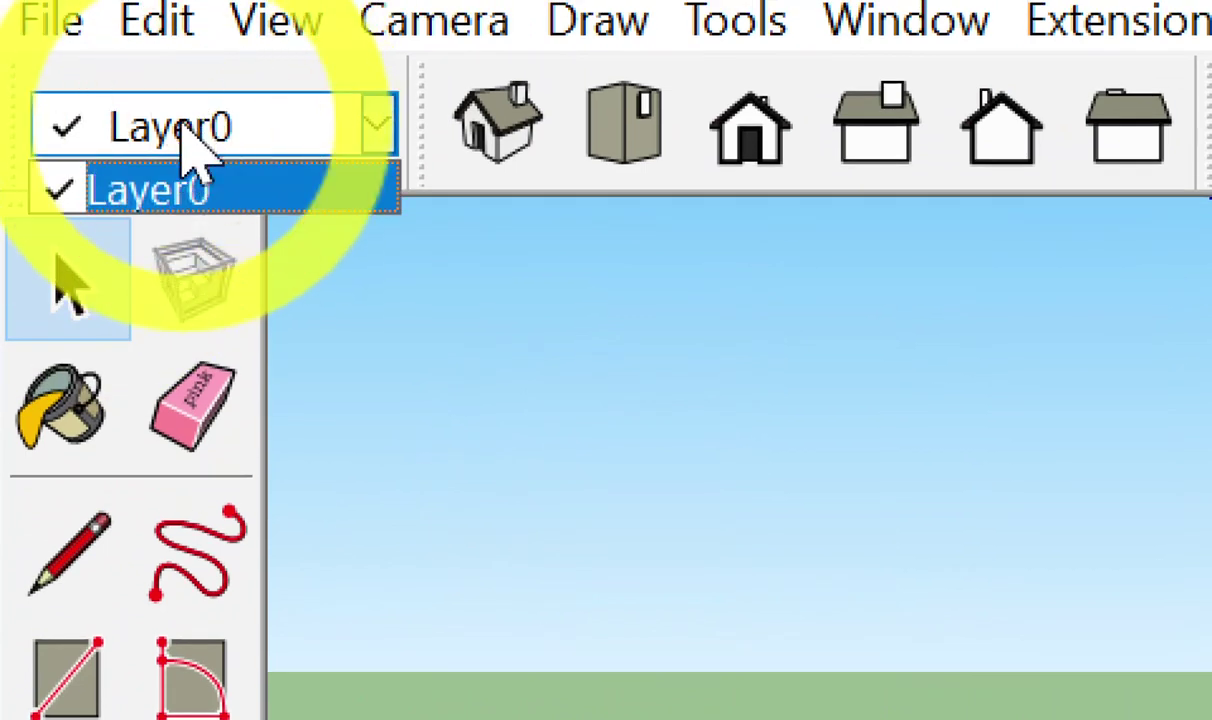
left_click(190, 150)
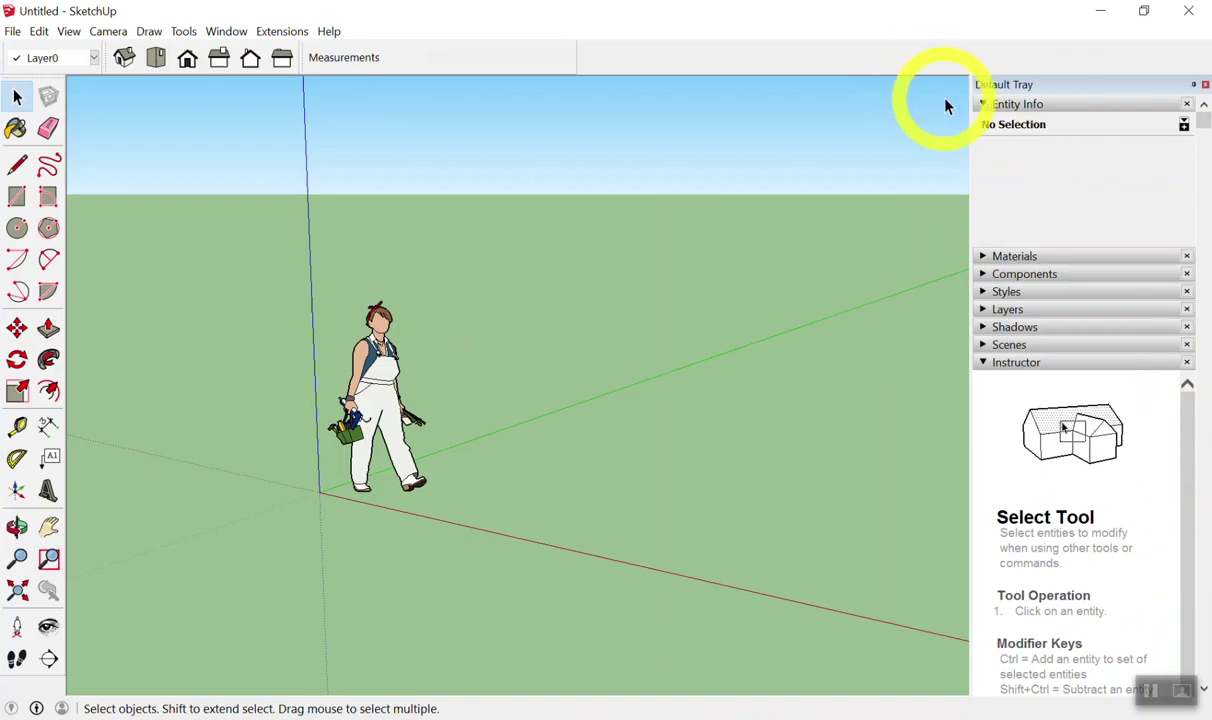
left_click(980, 104)
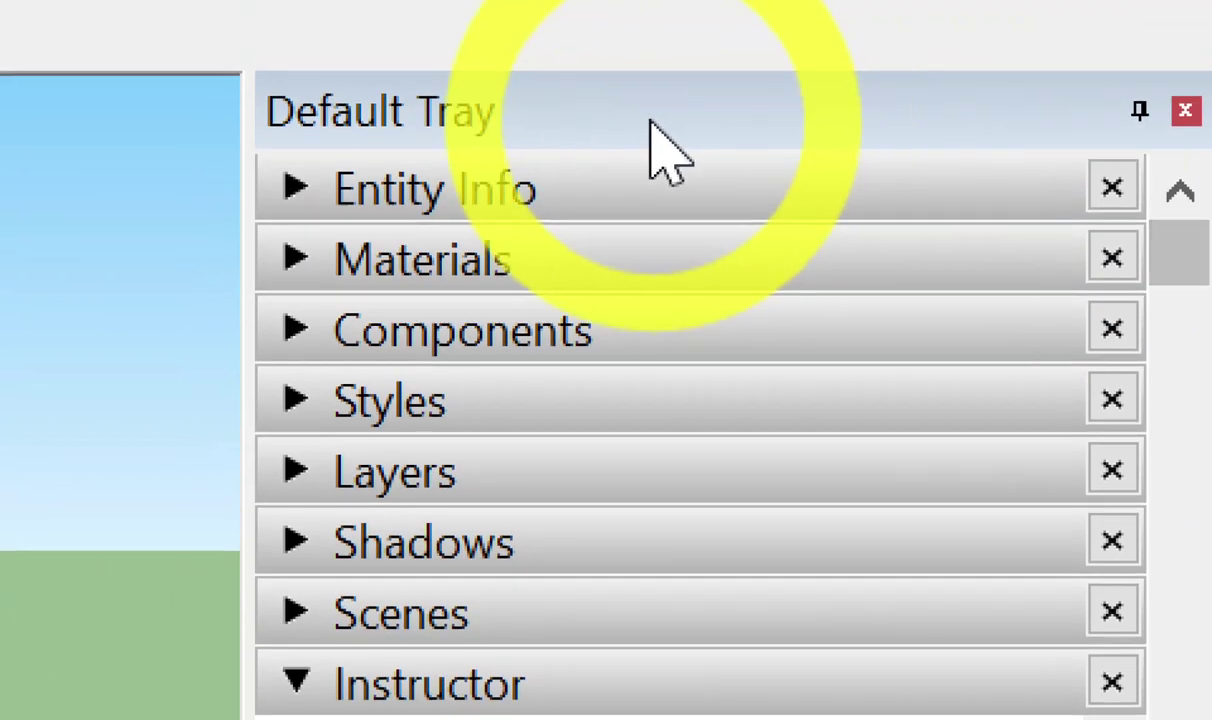
left_click(295, 331)
left_click(298, 262)
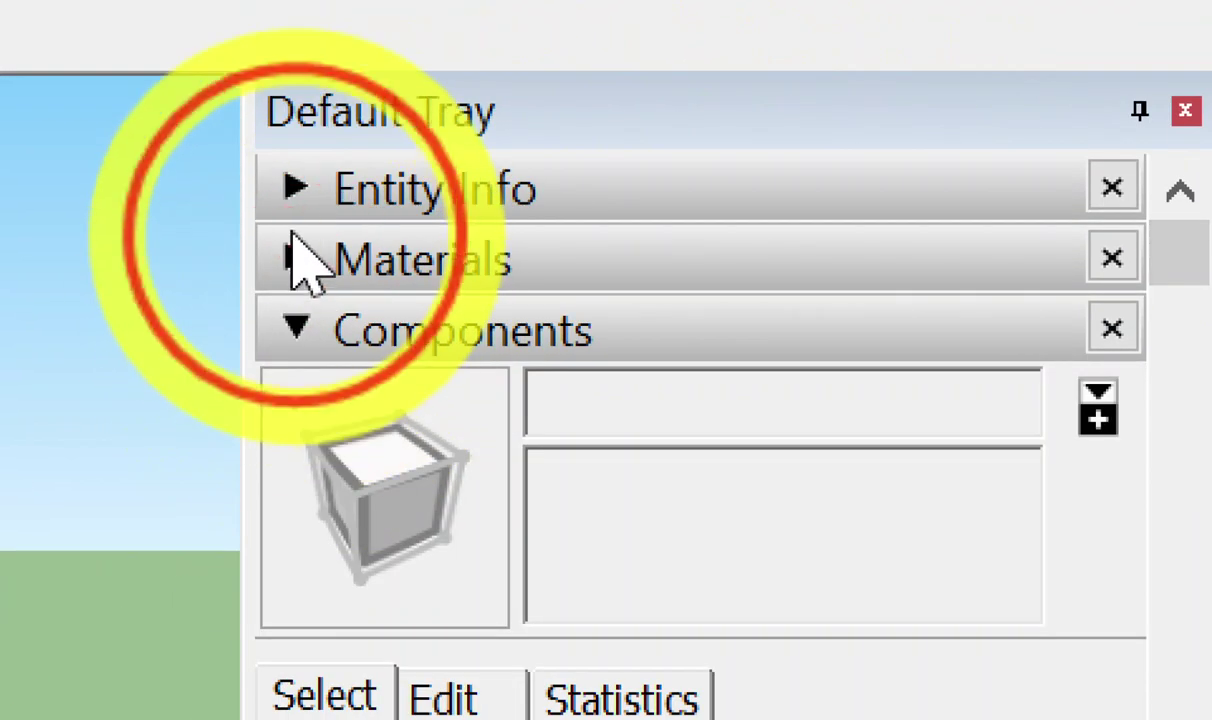
left_click(295, 190)
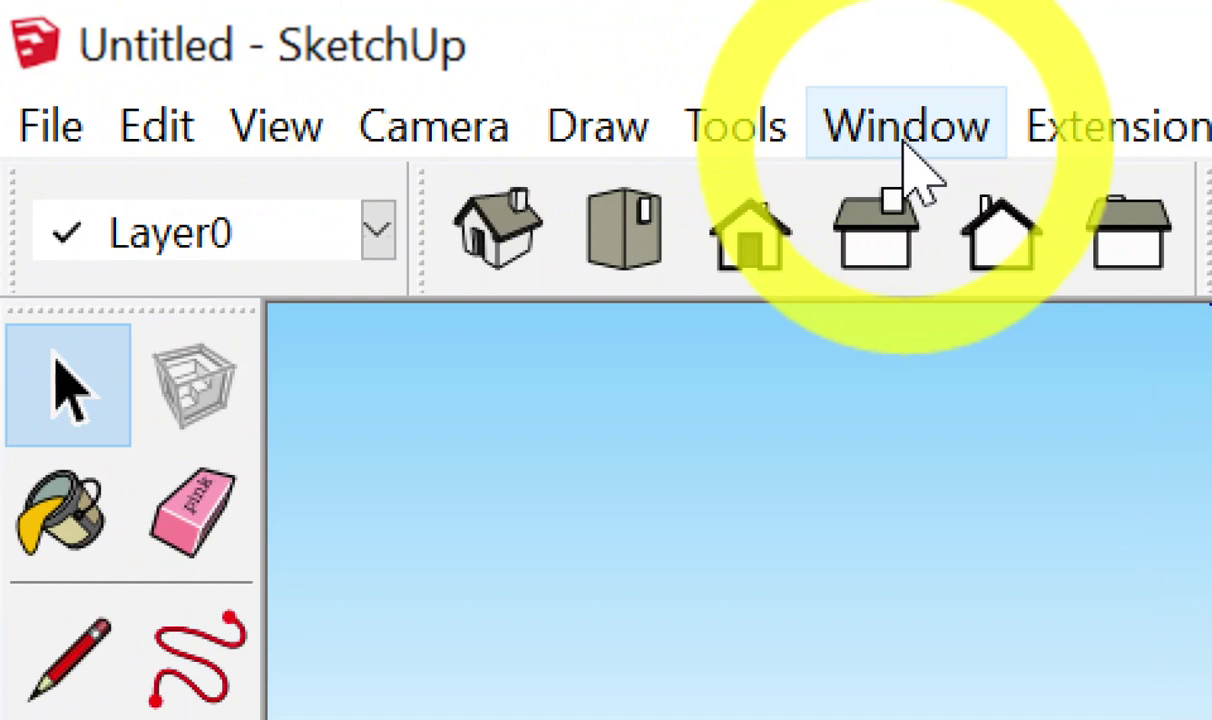
Open Manage Trays from the Window menu and select Default Tray to inspect its panels.
left_click(903, 143)
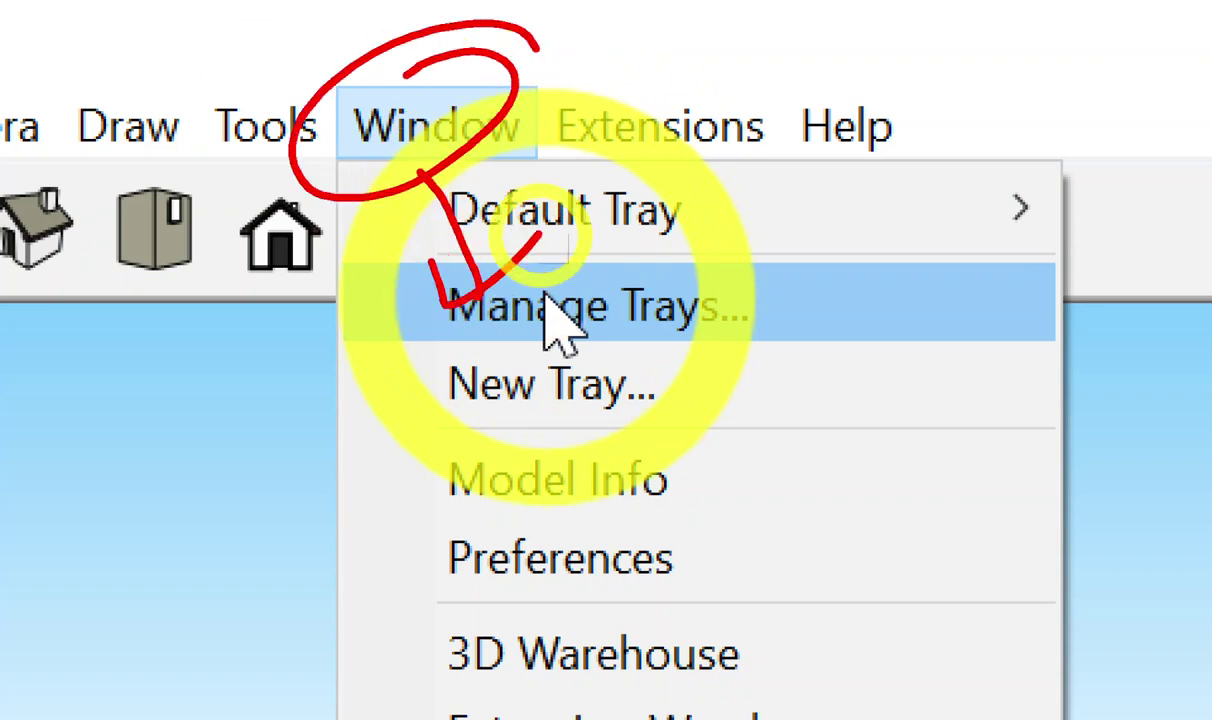
key("Escape")
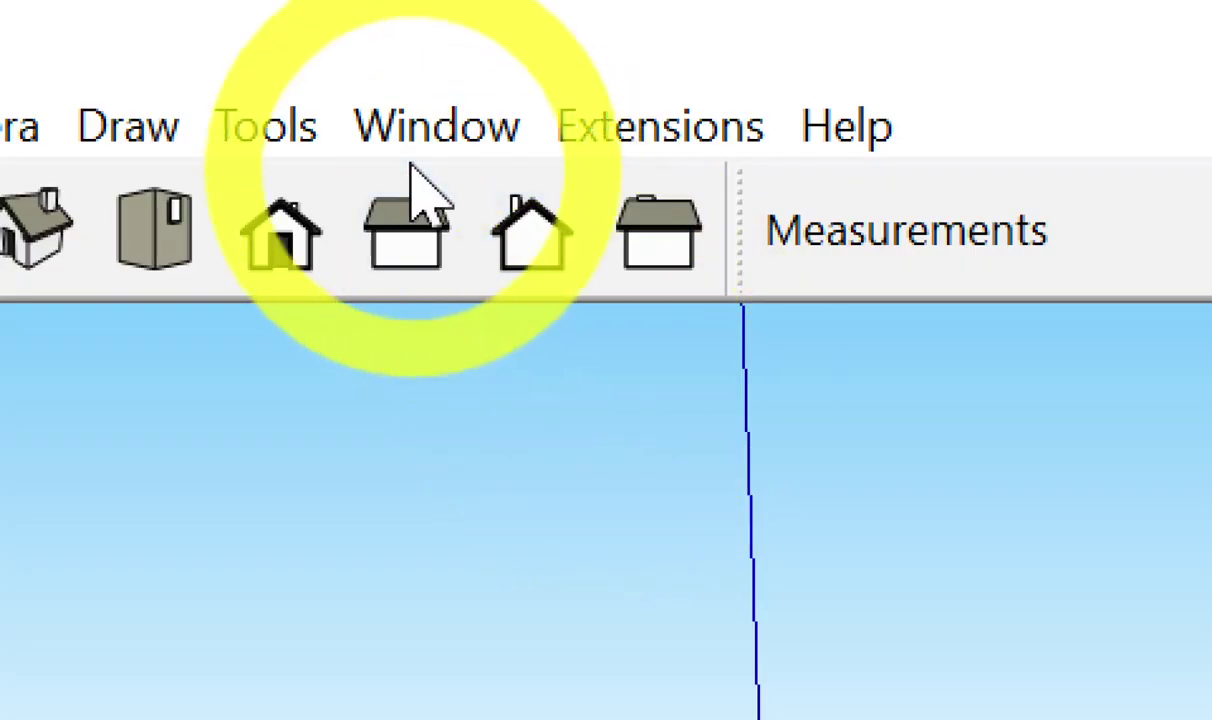
left_click(455, 140)
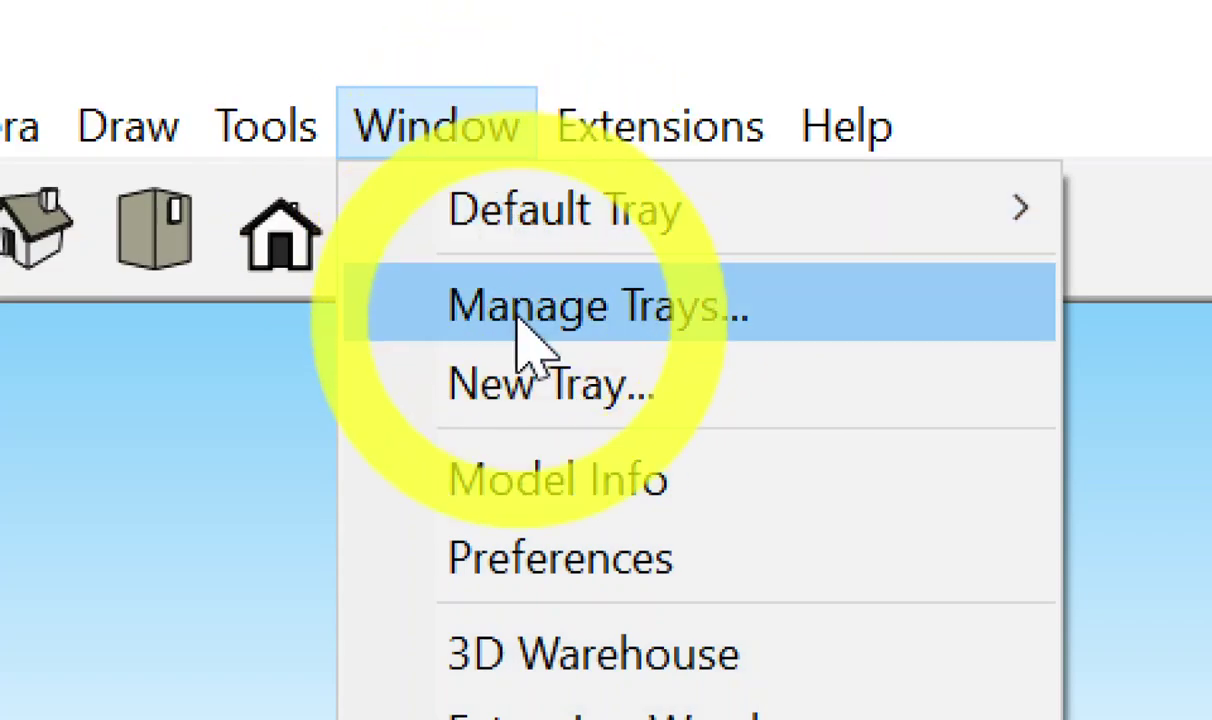
left_click(522, 325)
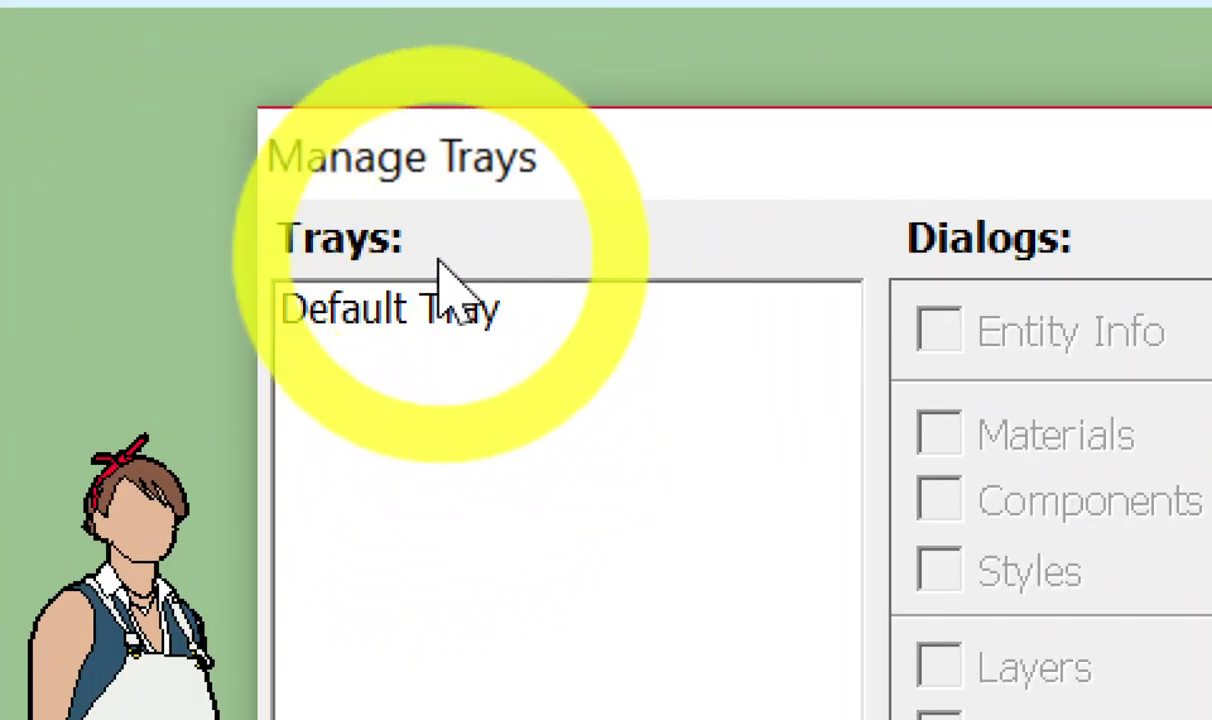
left_click(388, 328)
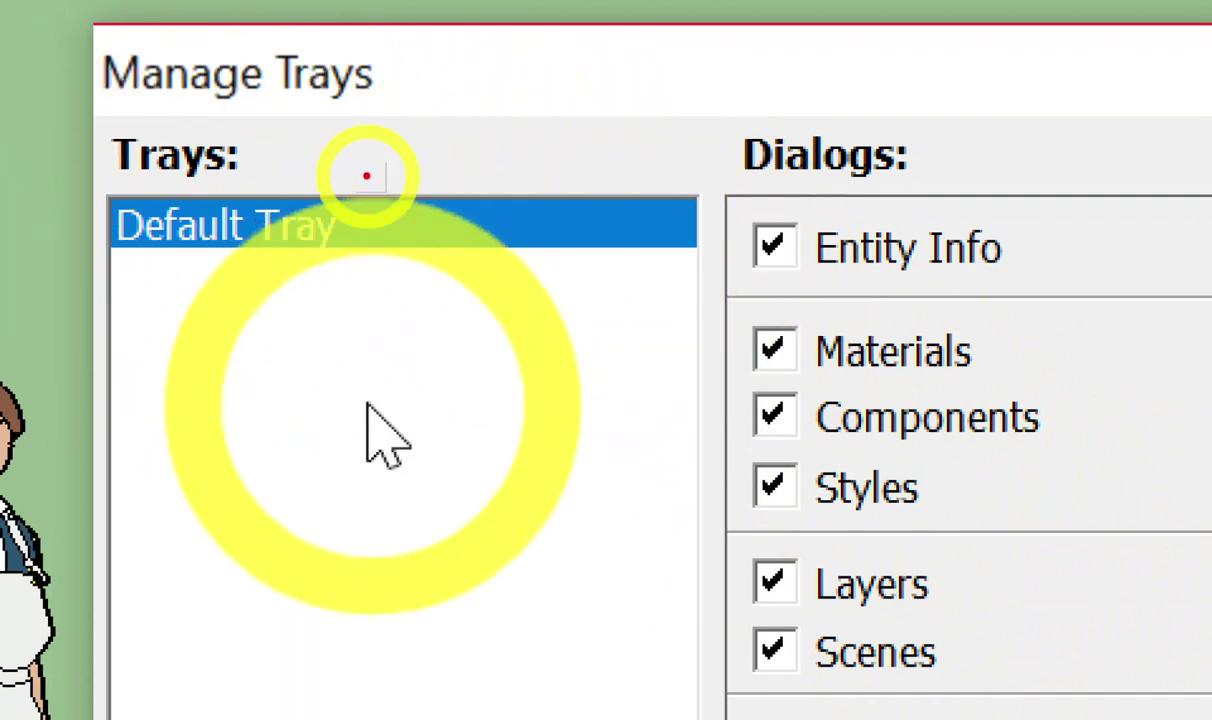
left_click_drag(360, 165, 363, 267)
left_click_drag(370, 355, 389, 393)
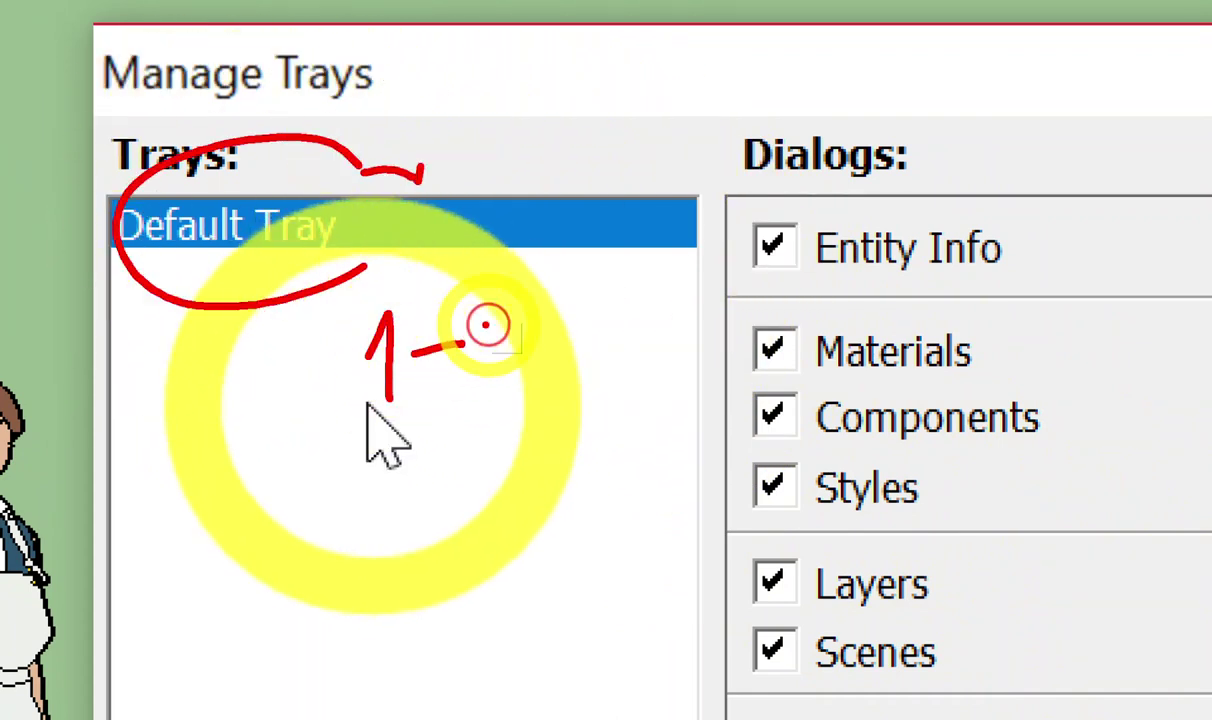
left_click_drag(620, 380, 716, 250)
left_click_drag(608, 283, 650, 291)
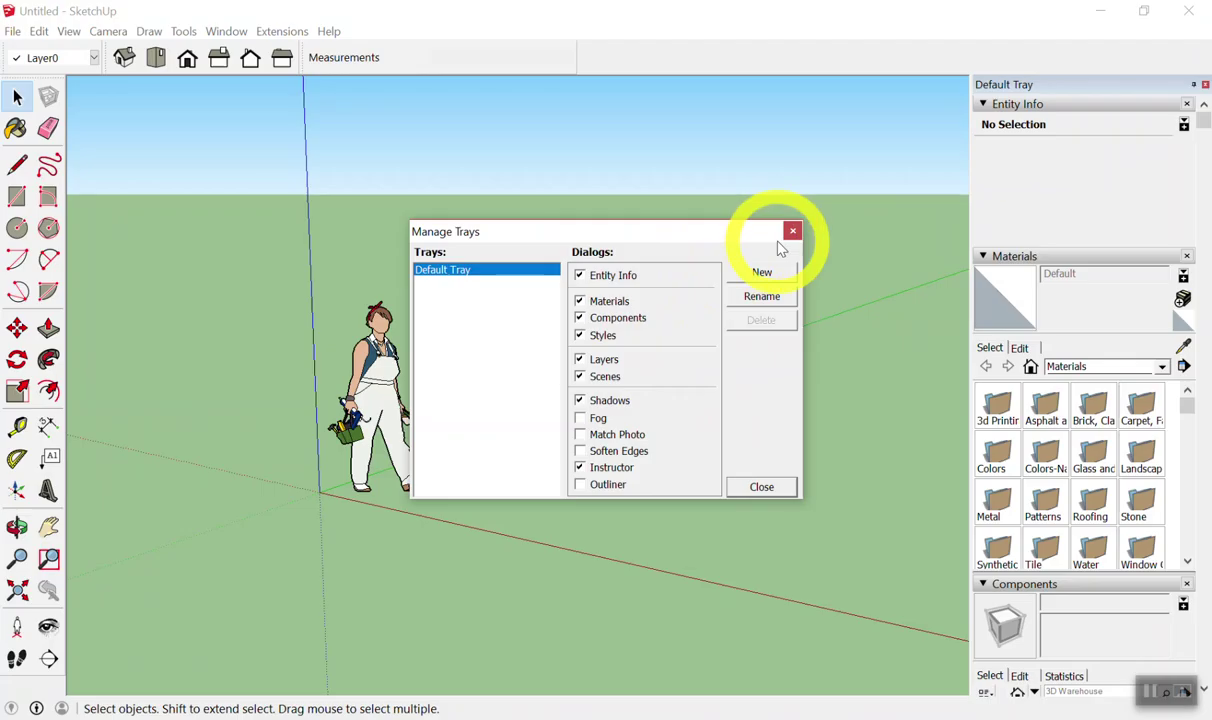
Close and reopen Manage Trays, reselecting Default Tray.
left_click(792, 231)
left_click(274, 52)
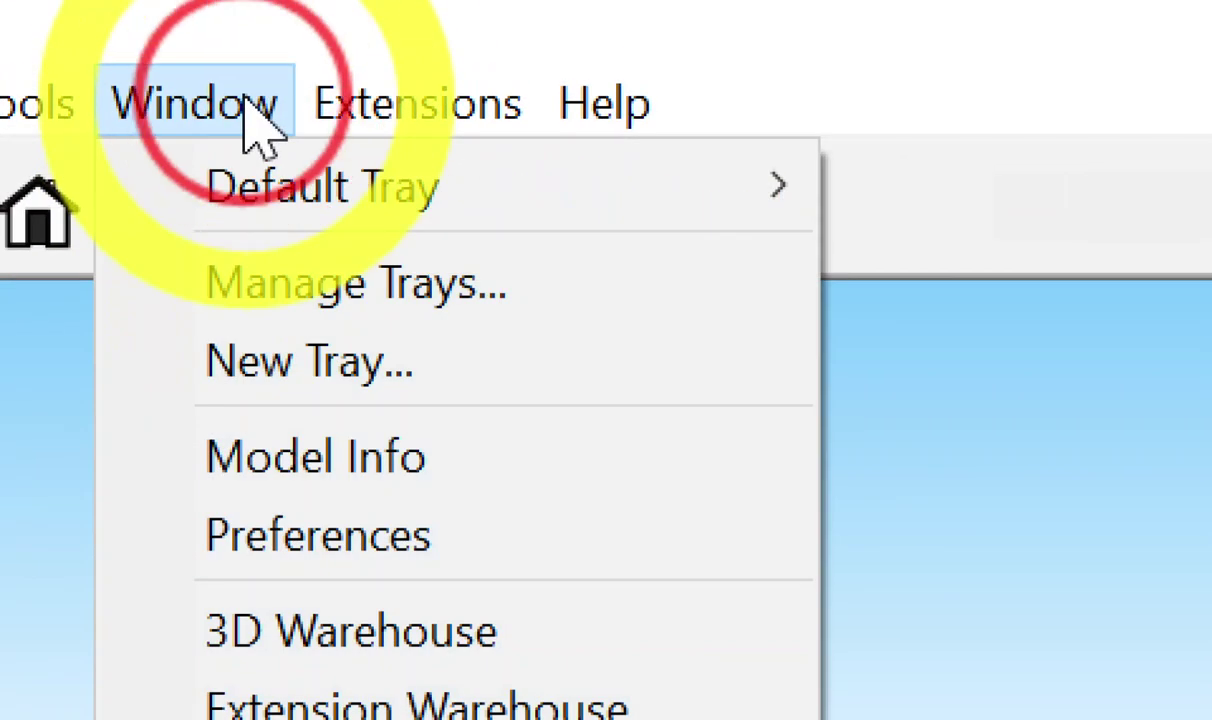
left_click(282, 258)
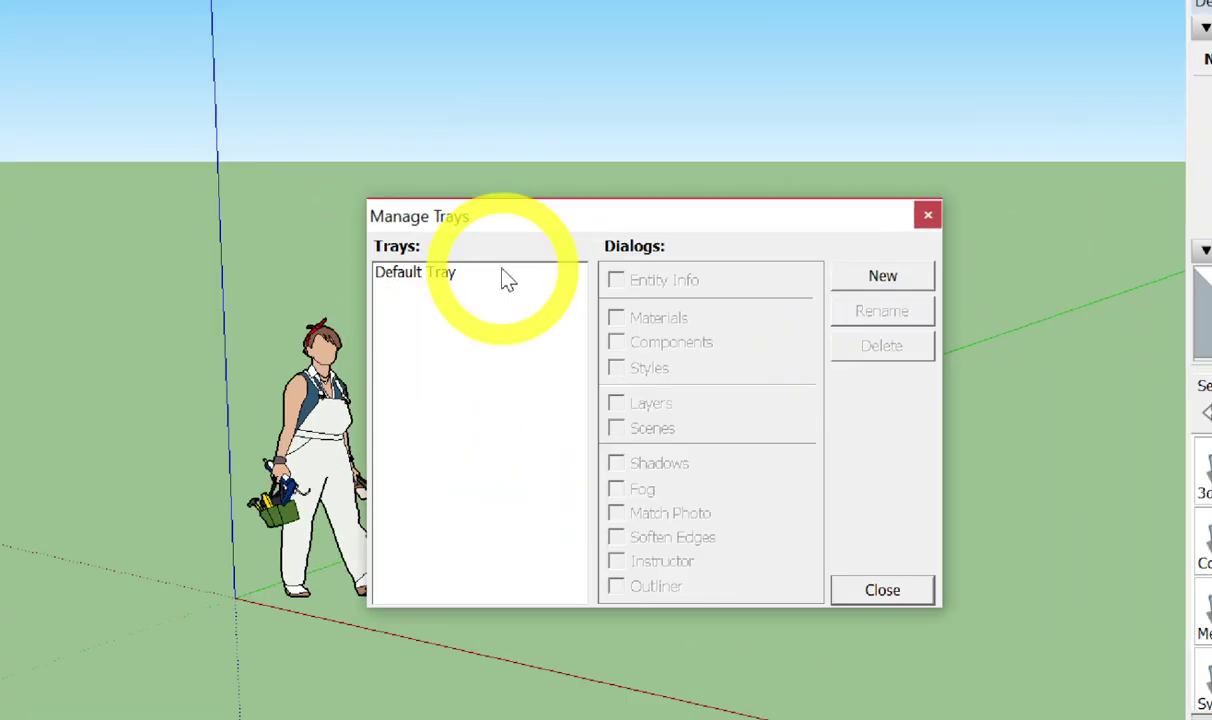
left_click(468, 268)
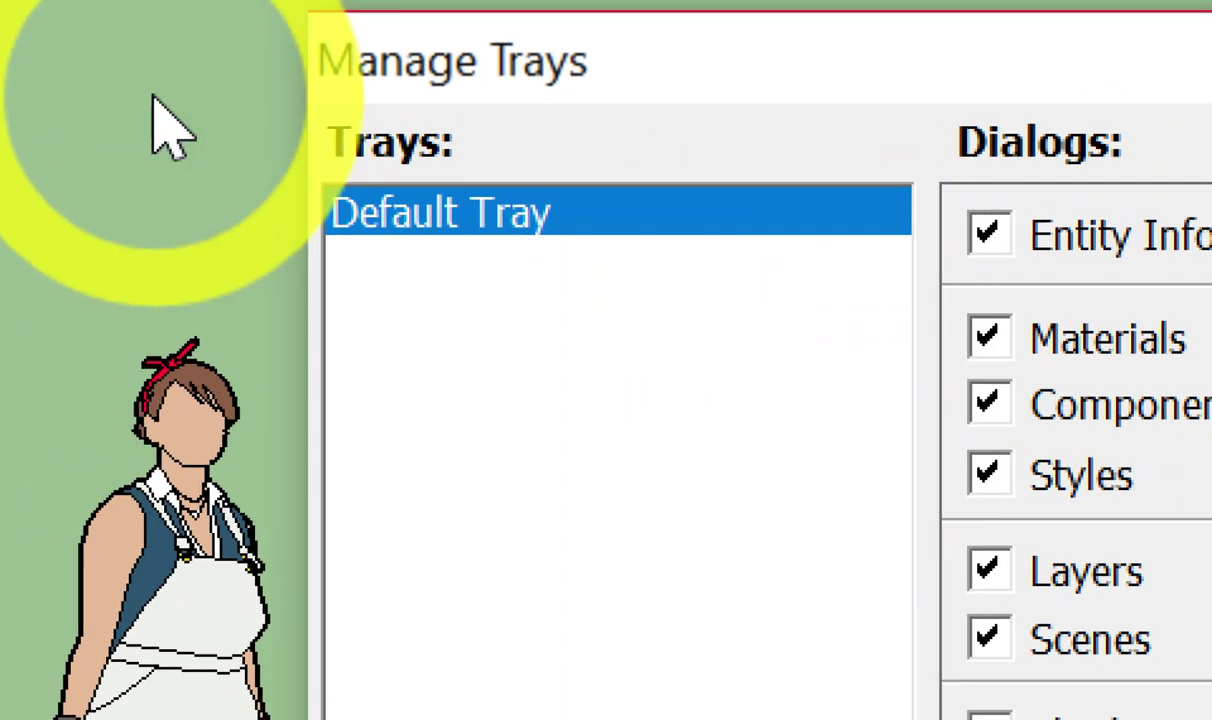
Rename Default Tray to 1-info and close the Manage Trays dialog.
left_click(495, 215)
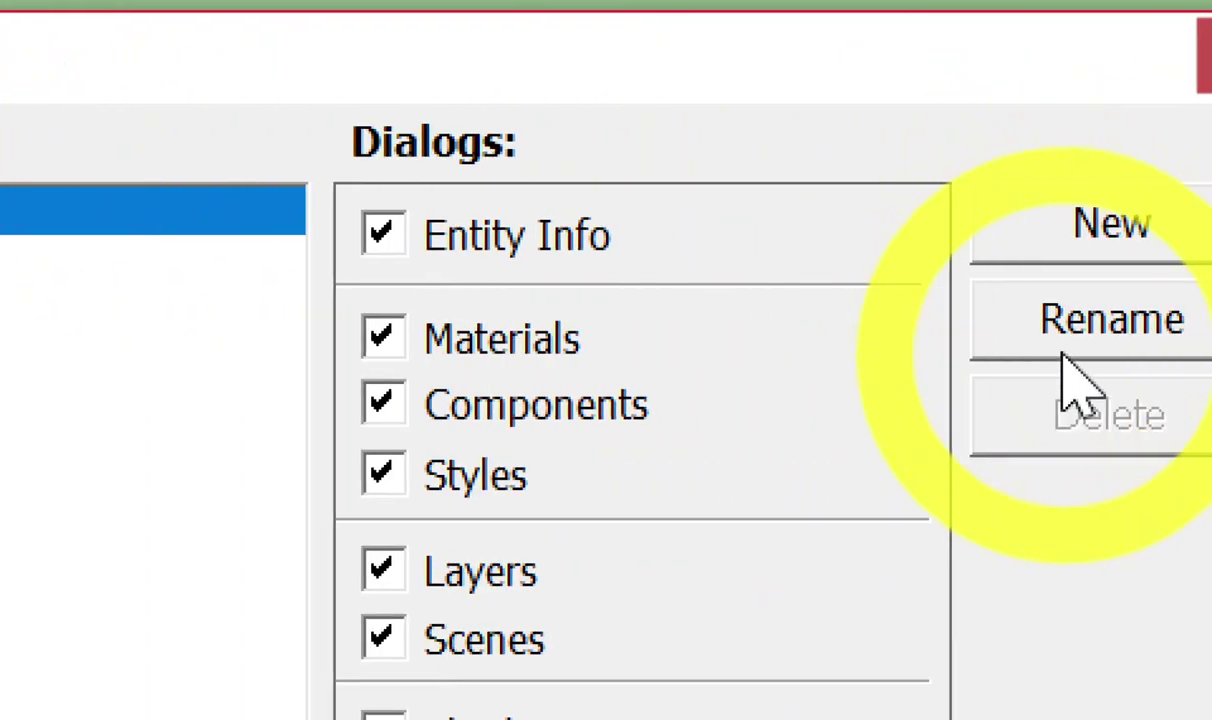
left_click(1078, 345)
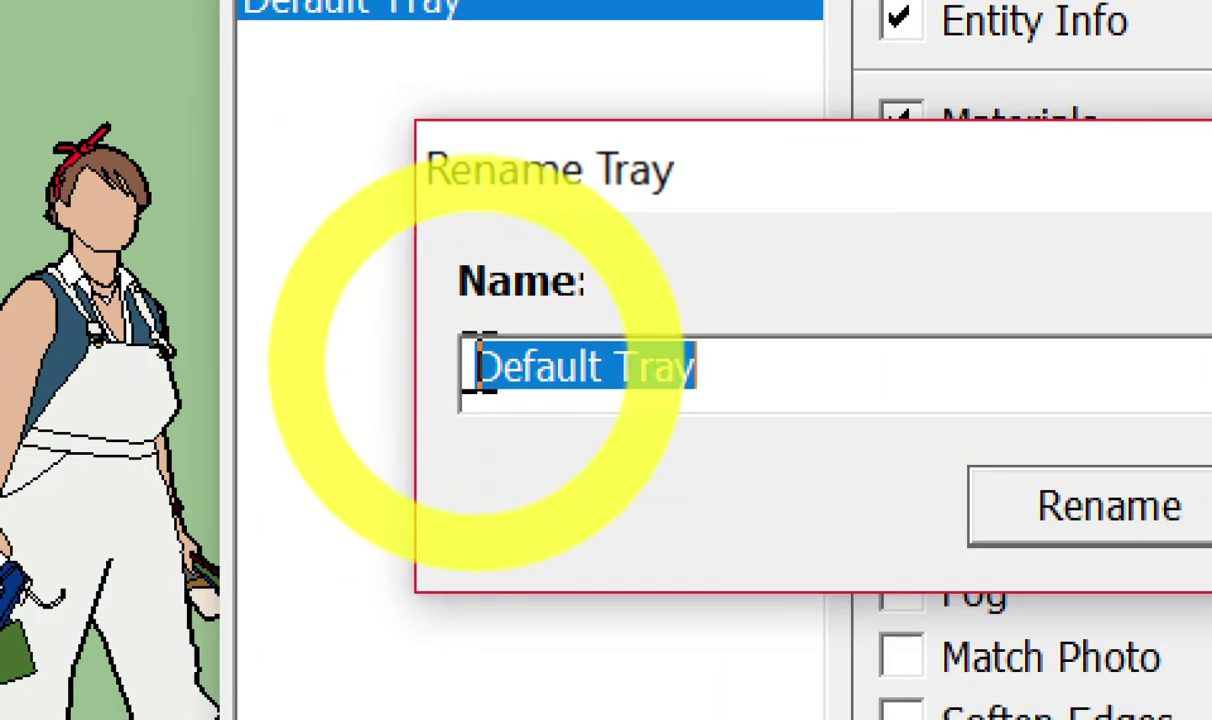
left_click(771, 379)
left_click(157, 245)
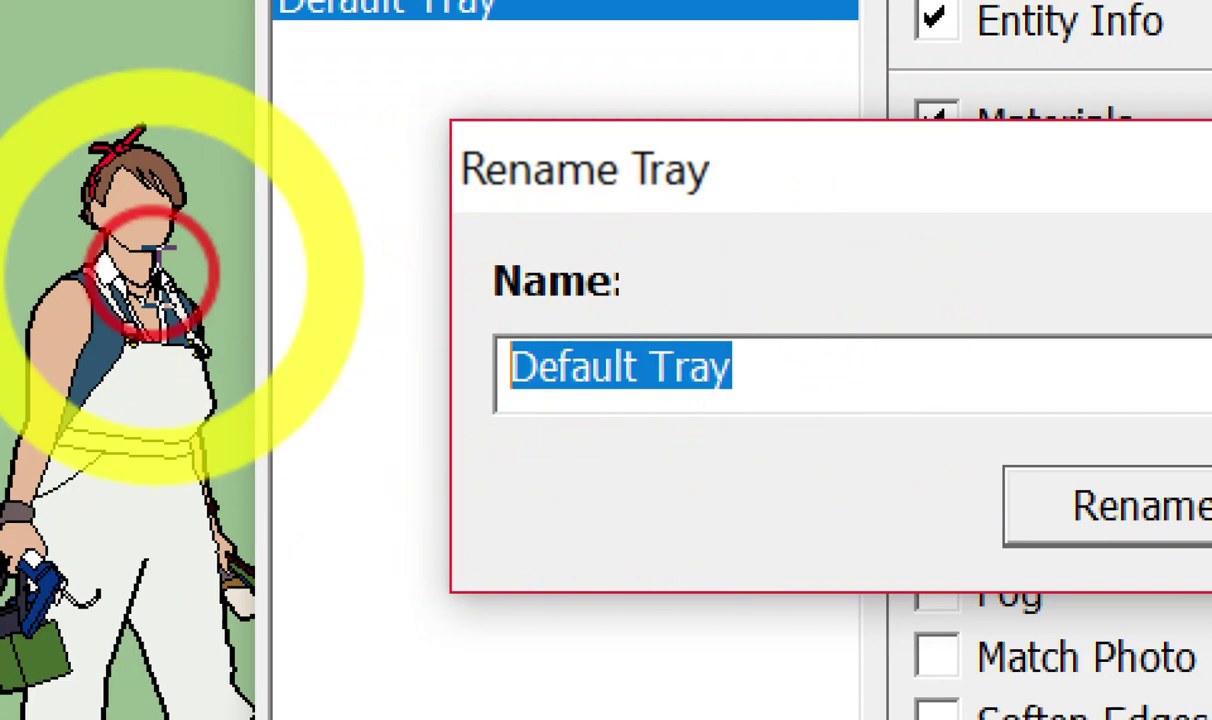
type("1-info")
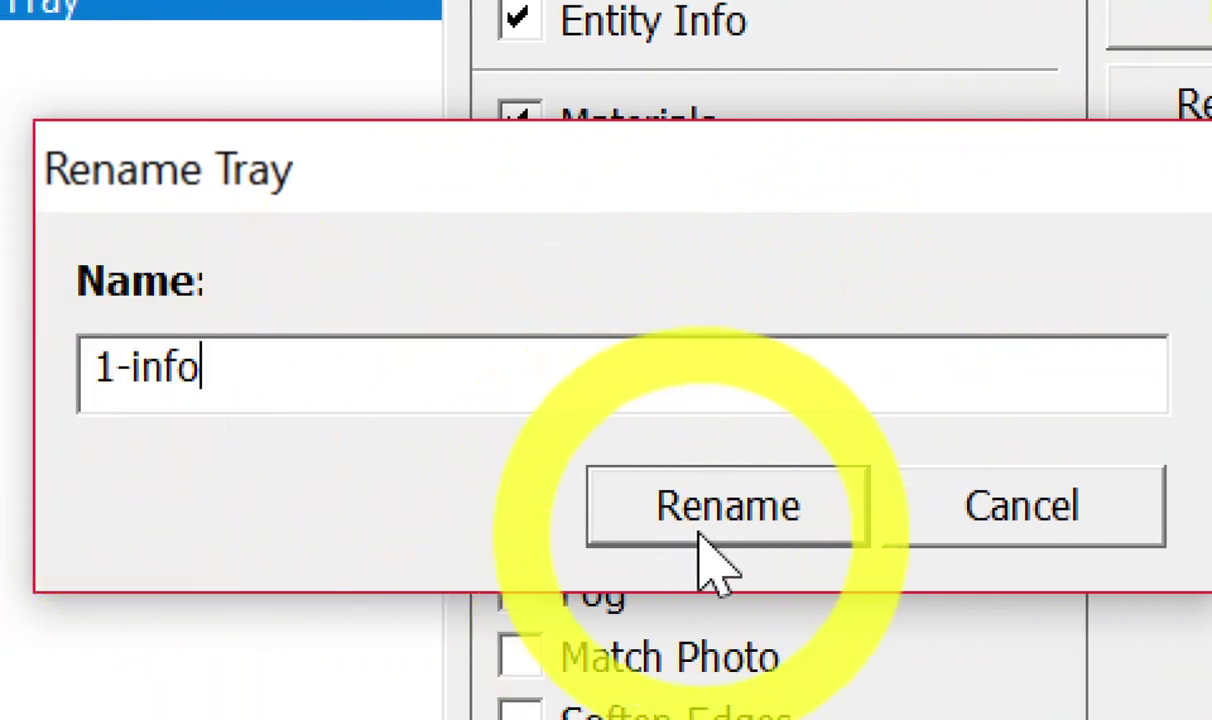
left_click(727, 515)
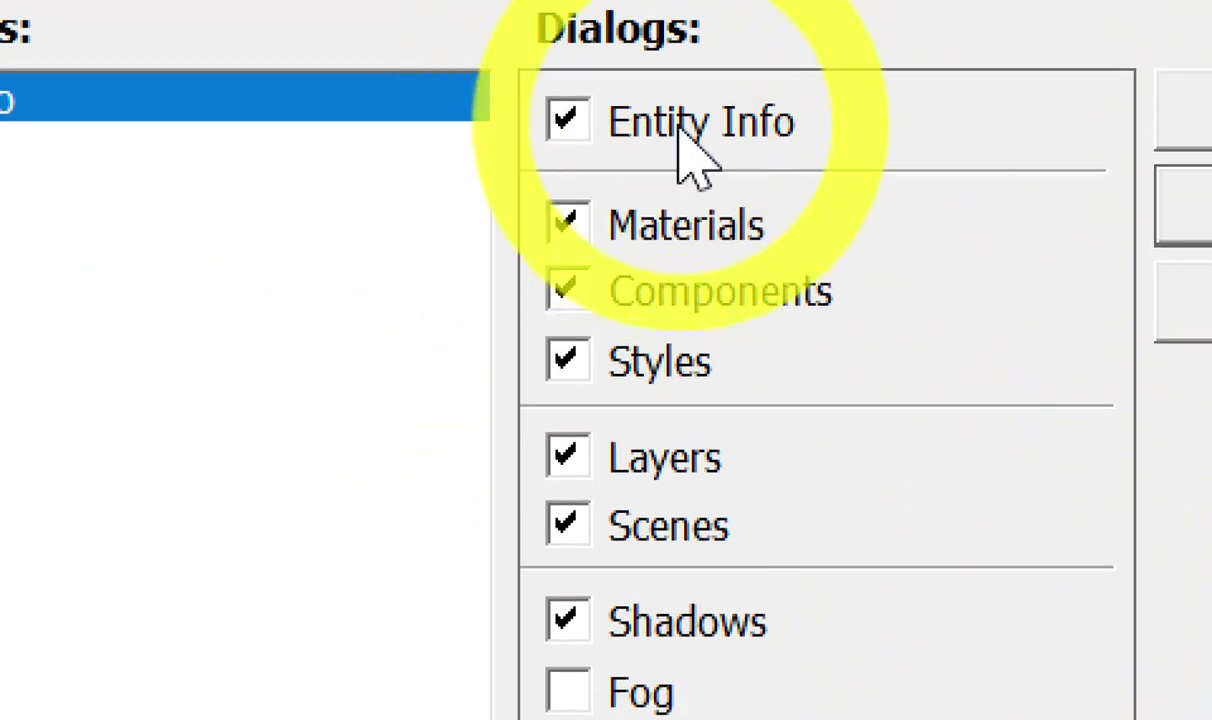
left_click(845, 247)
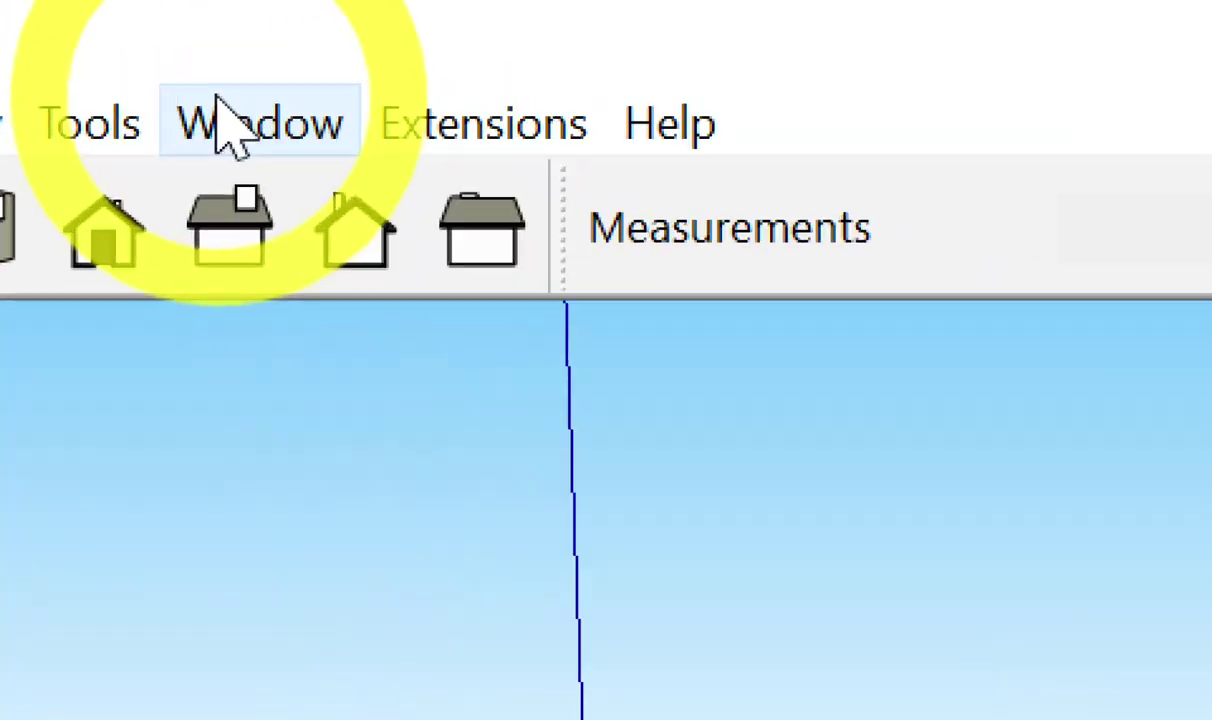
Strip the 1-info tray down to Entity Info, removing Materials, Components, Instructor, Shadows, Scenes, Layers and Styles.
left_click(224, 31)
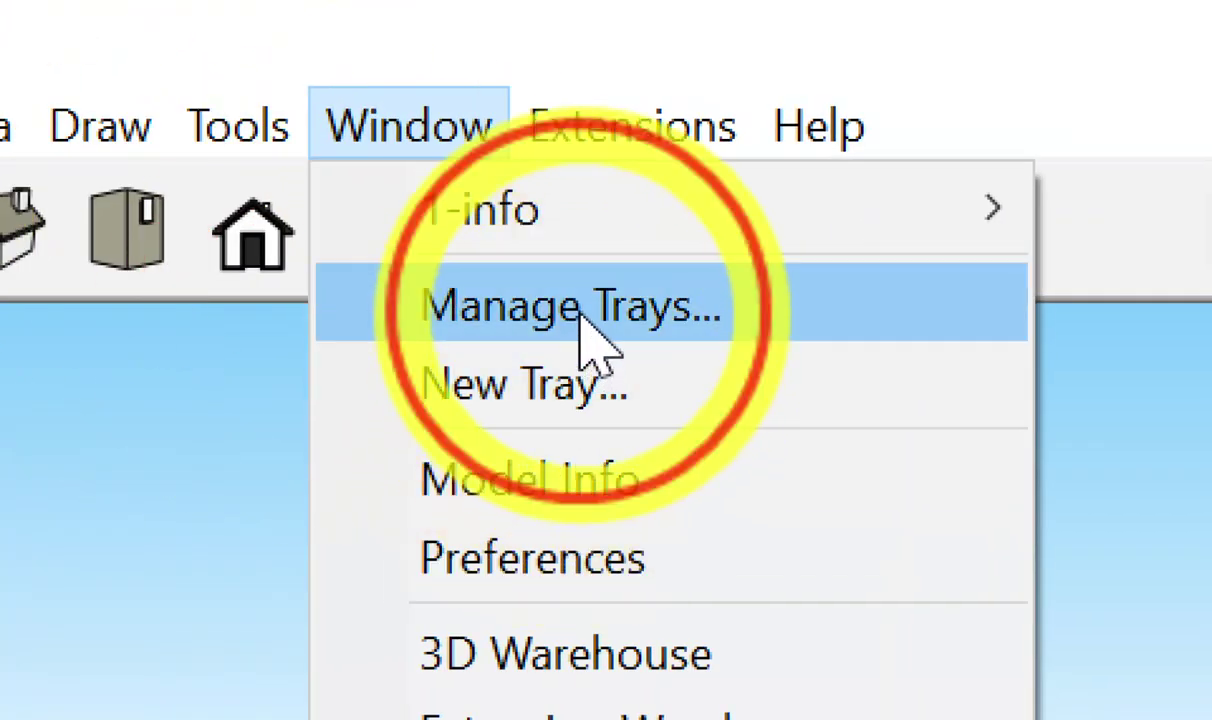
left_click(582, 322)
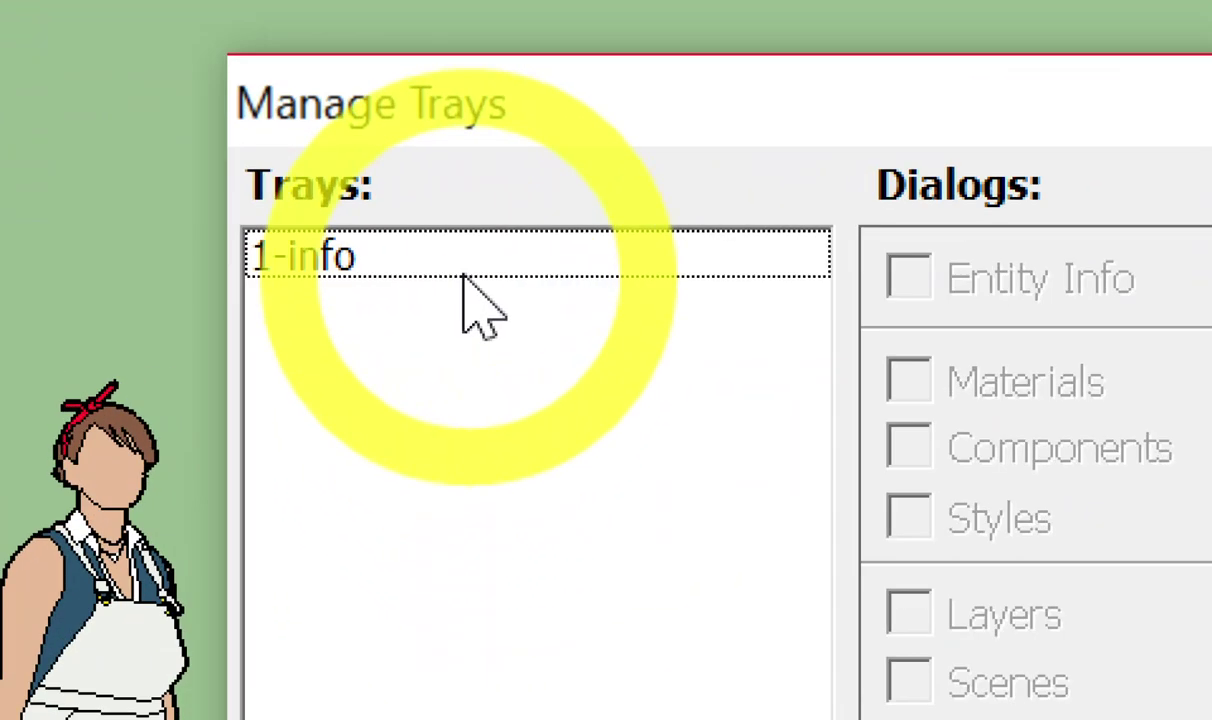
left_click(463, 260)
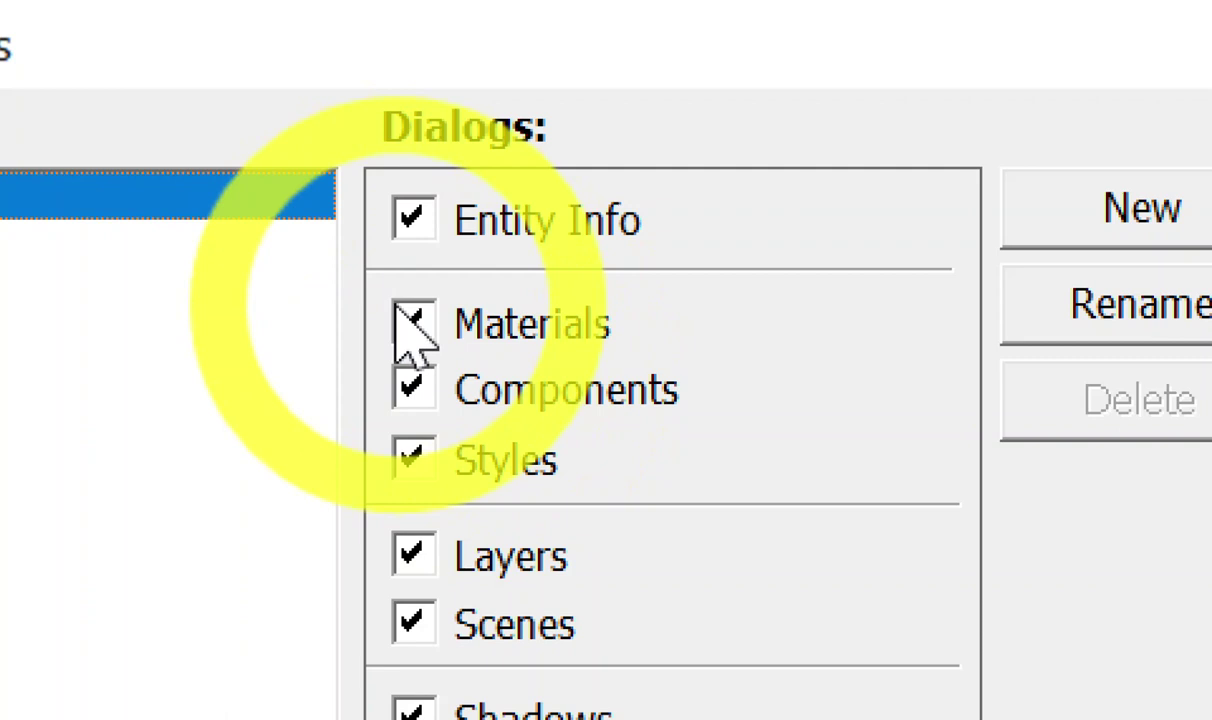
left_click(411, 322)
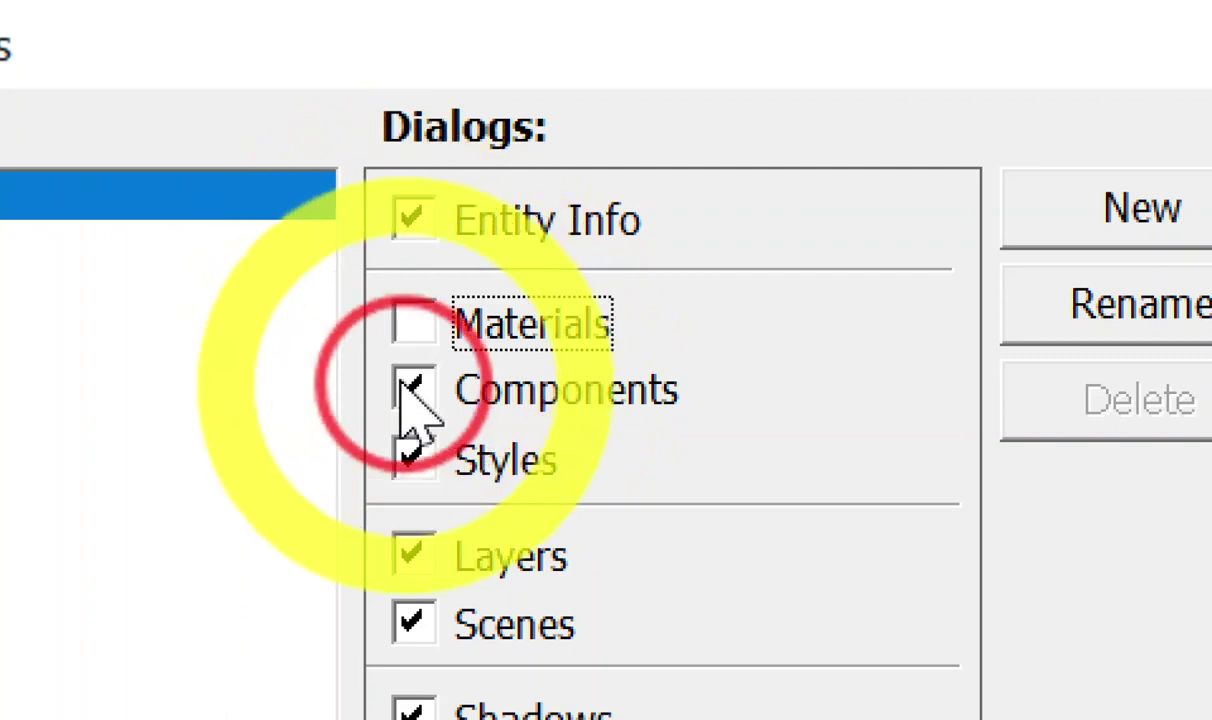
left_click(410, 395)
left_click_drag(408, 465, 425, 238)
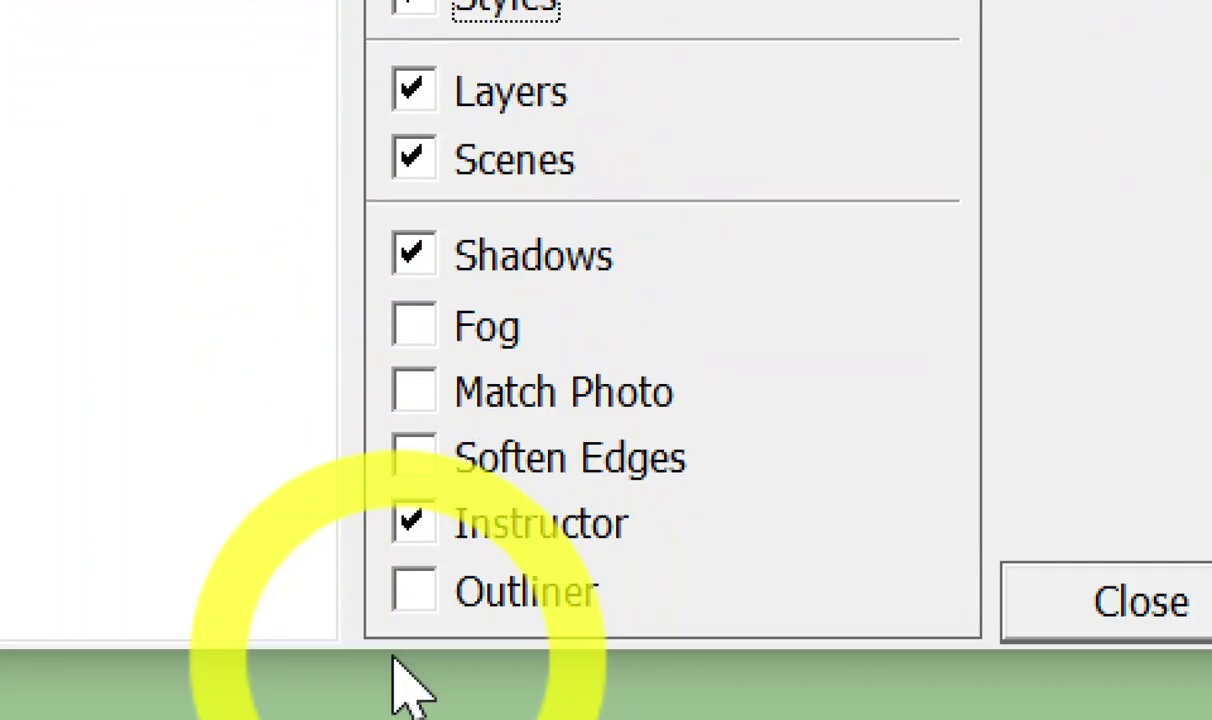
left_click(412, 525)
left_click(412, 252)
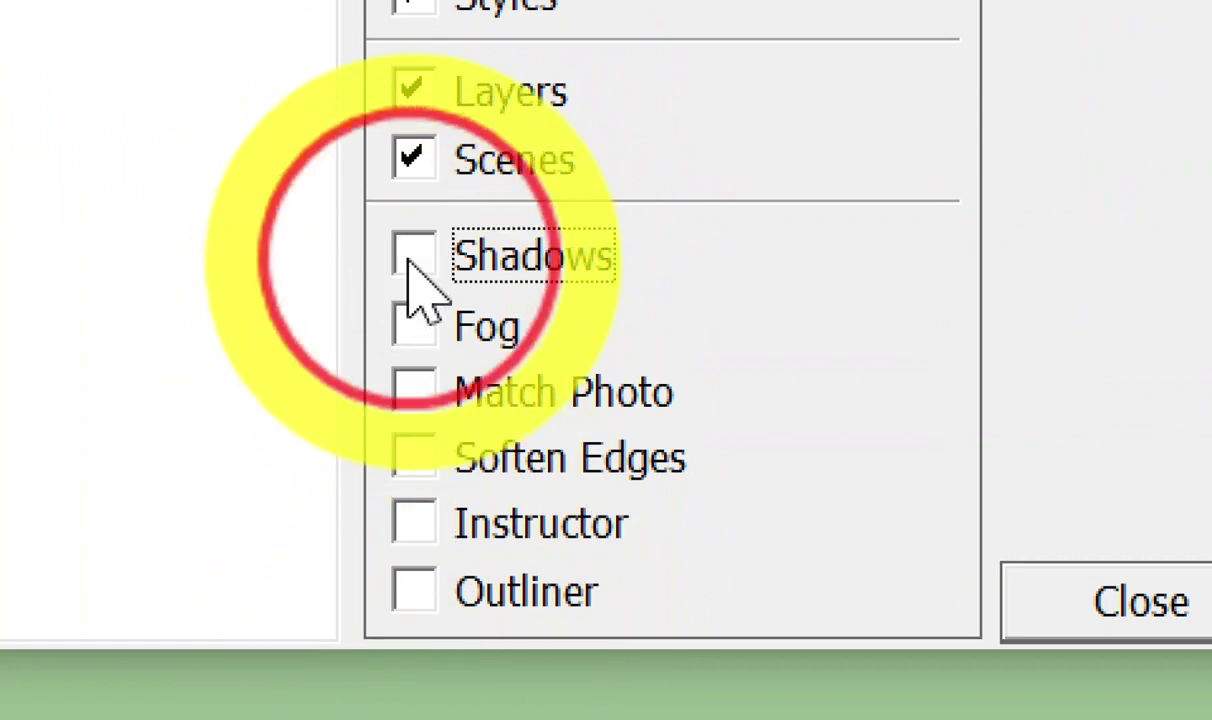
left_click(412, 158)
left_click(412, 196)
left_click(412, 148)
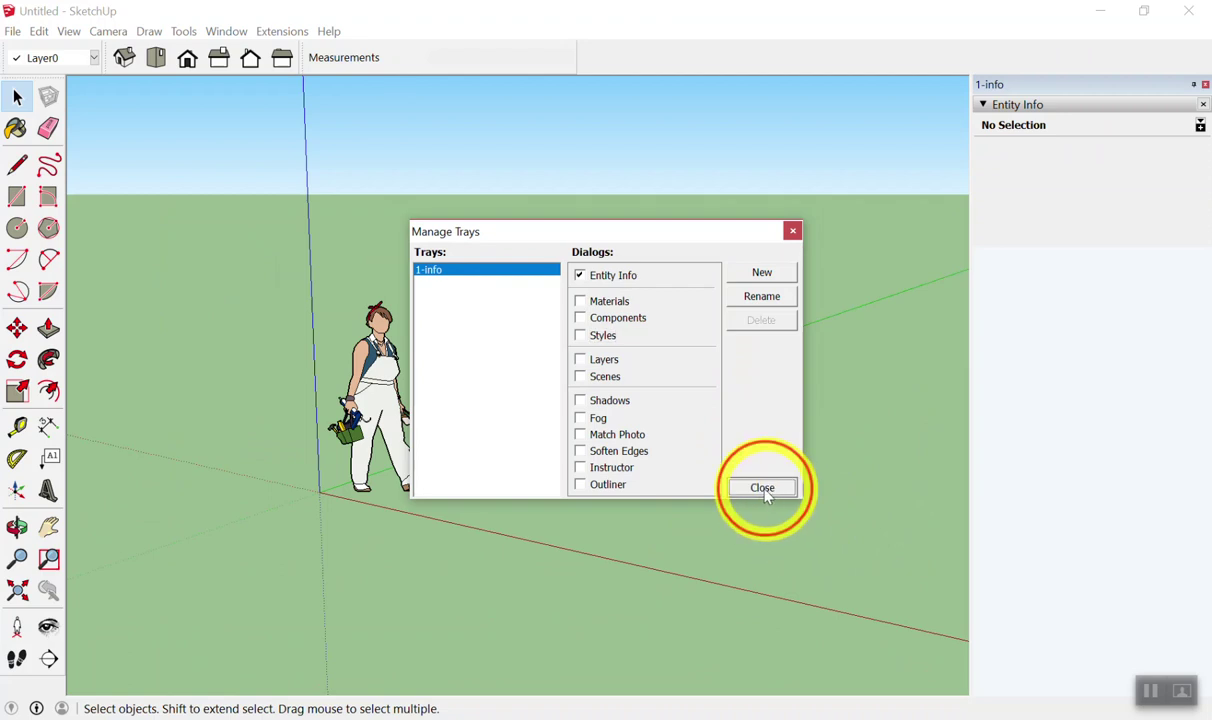
left_click(762, 488)
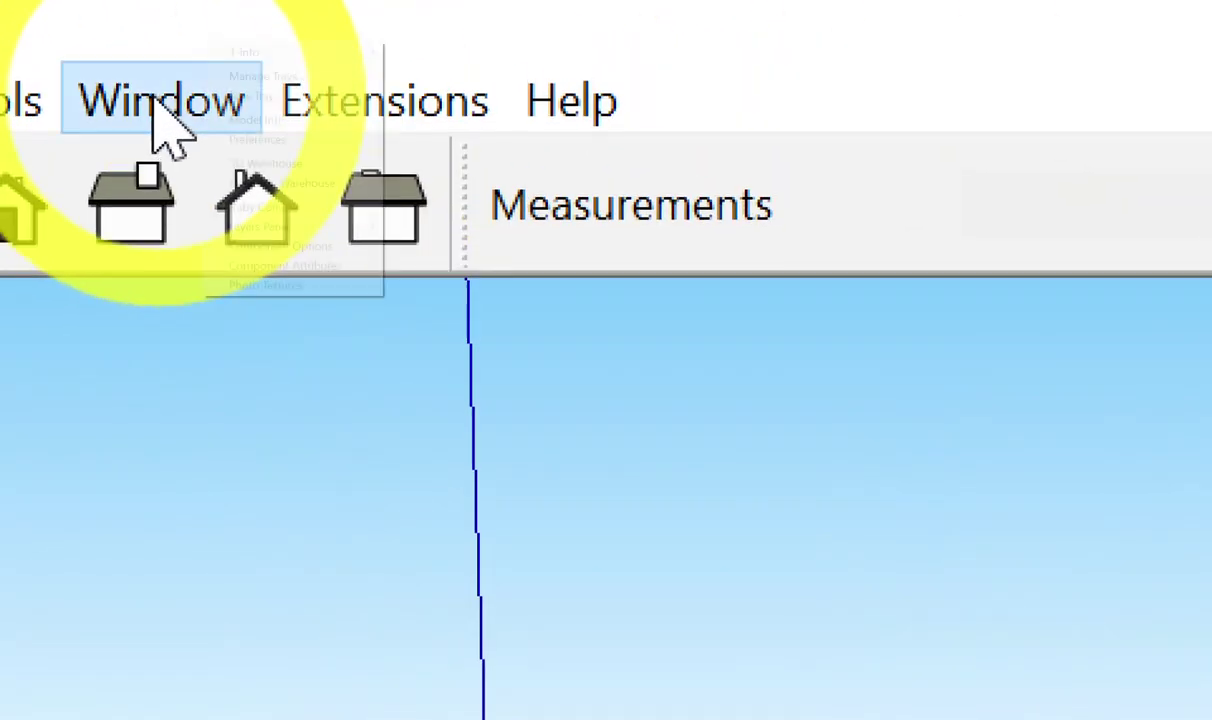
Reopen Manage Trays and select the 1-info tray to confirm it holds Entity Info.
left_click(162, 118)
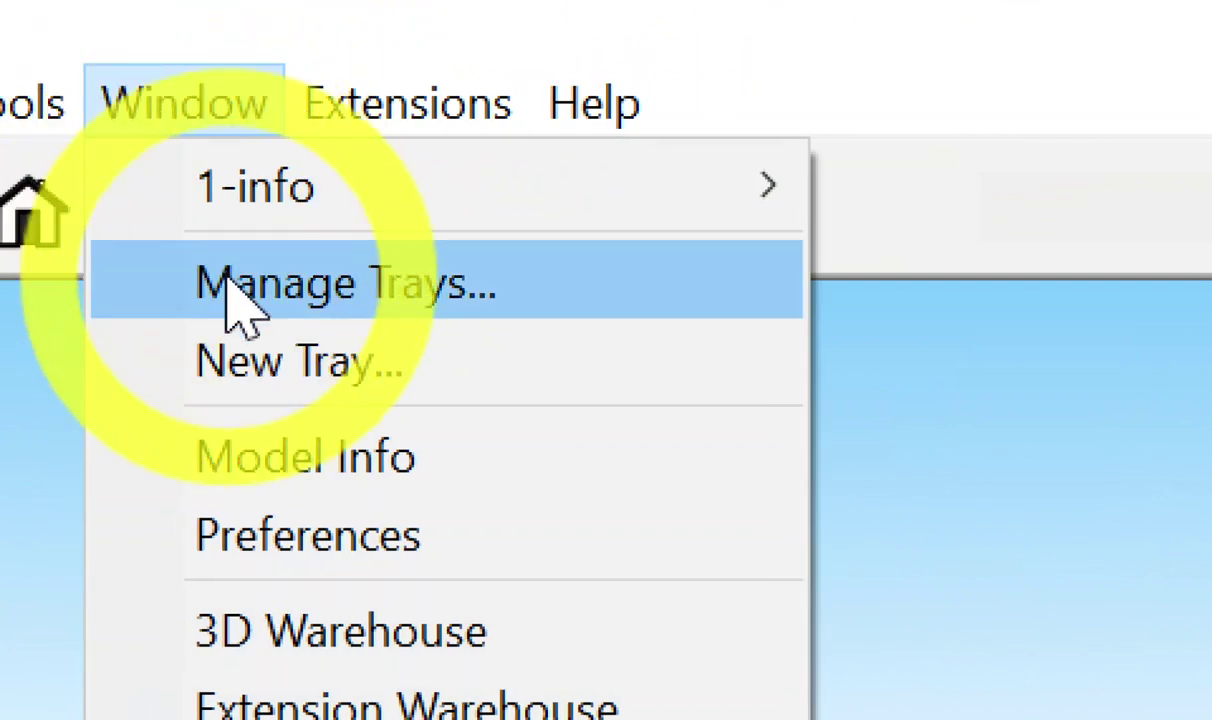
left_click(237, 290)
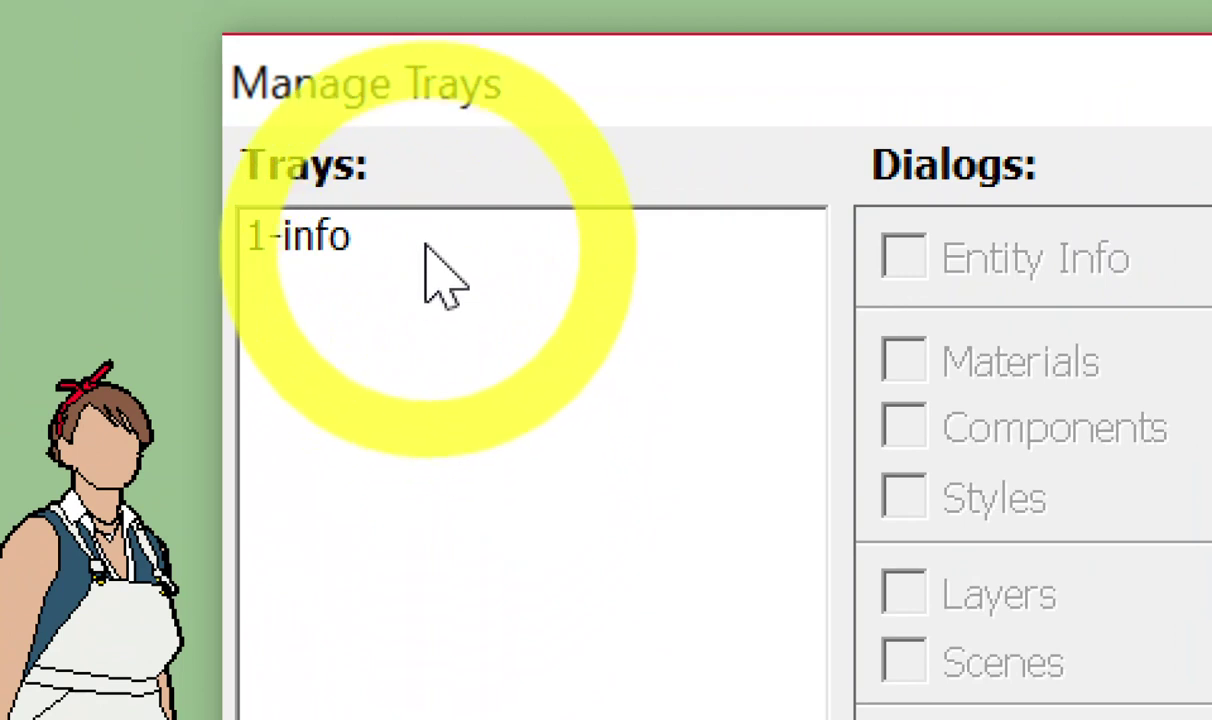
left_click(425, 242)
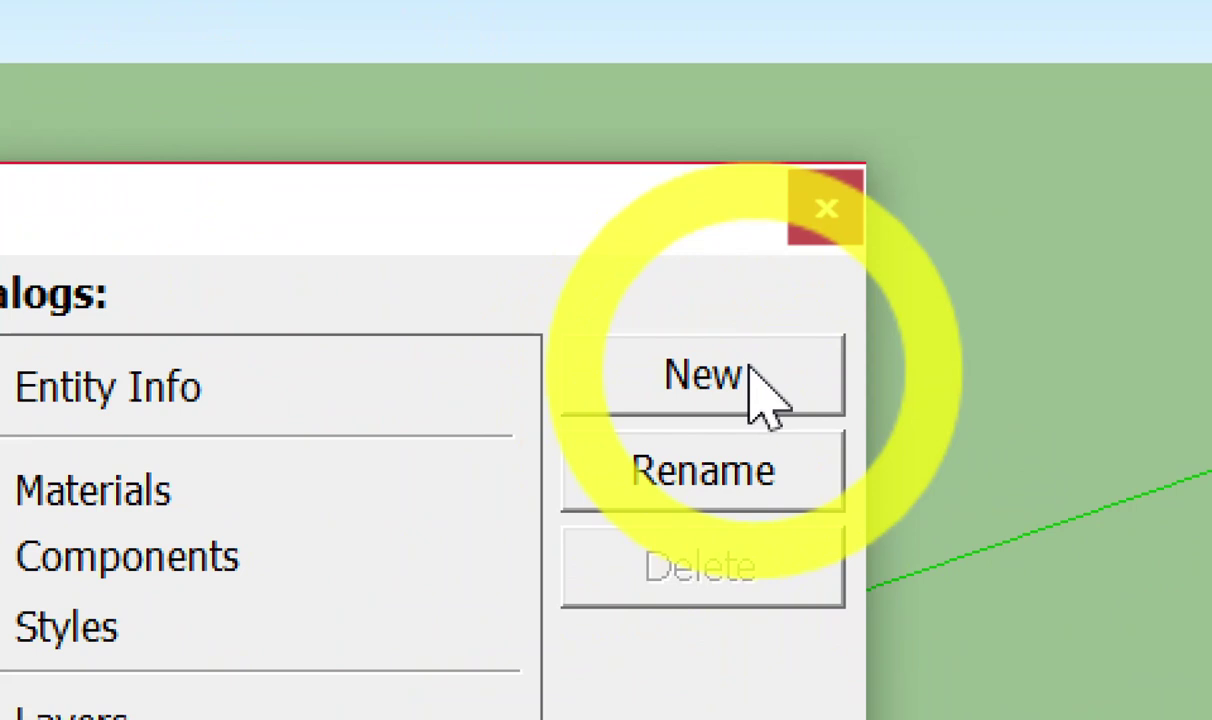
Add a new tray named 2-Layer containing only the Layers panel.
left_click(750, 370)
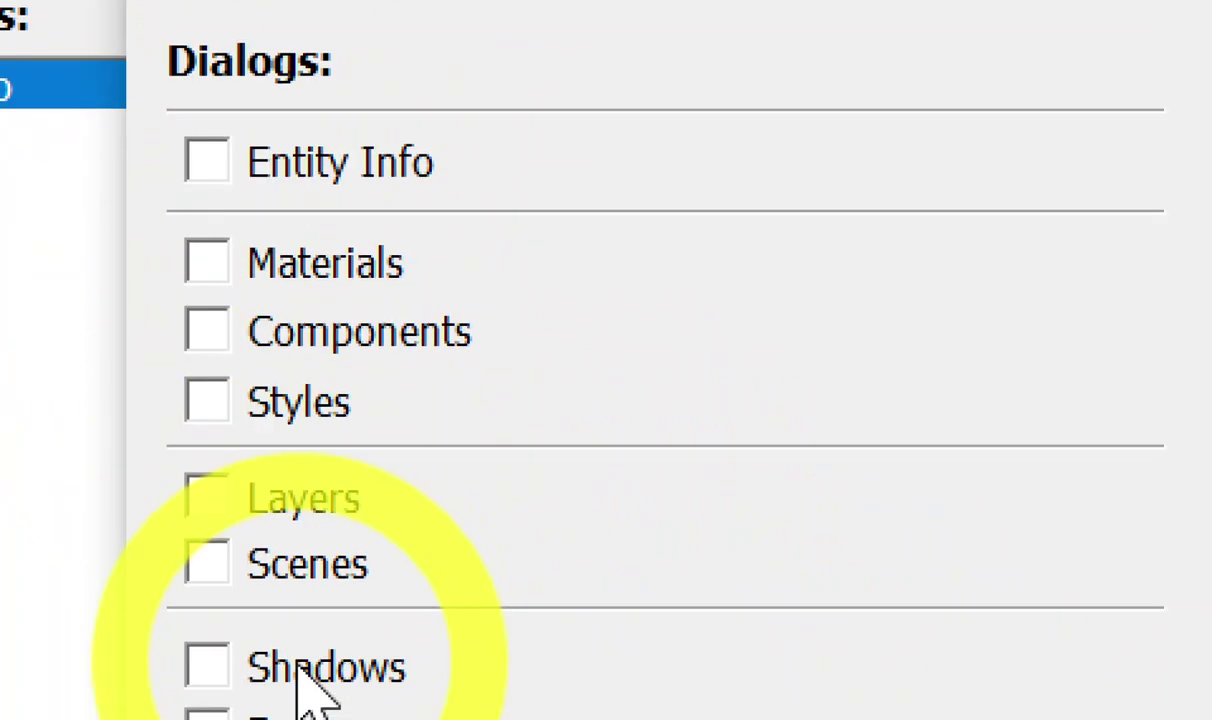
left_click(208, 478)
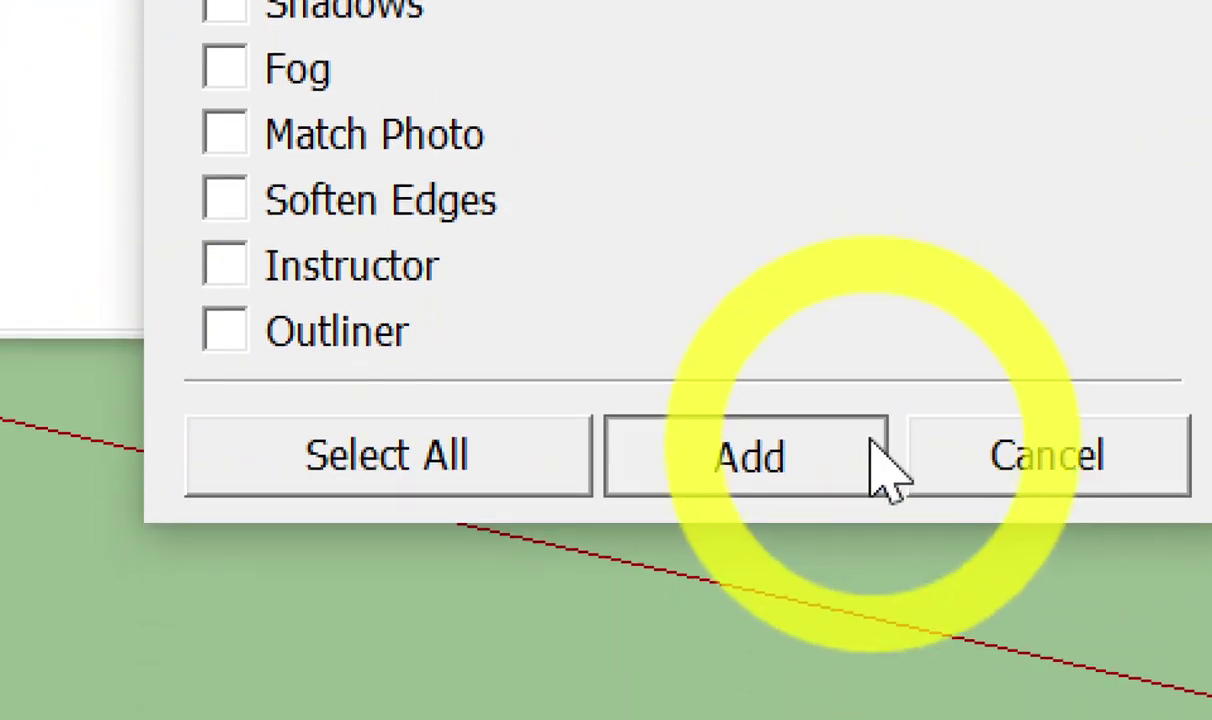
left_click(875, 466)
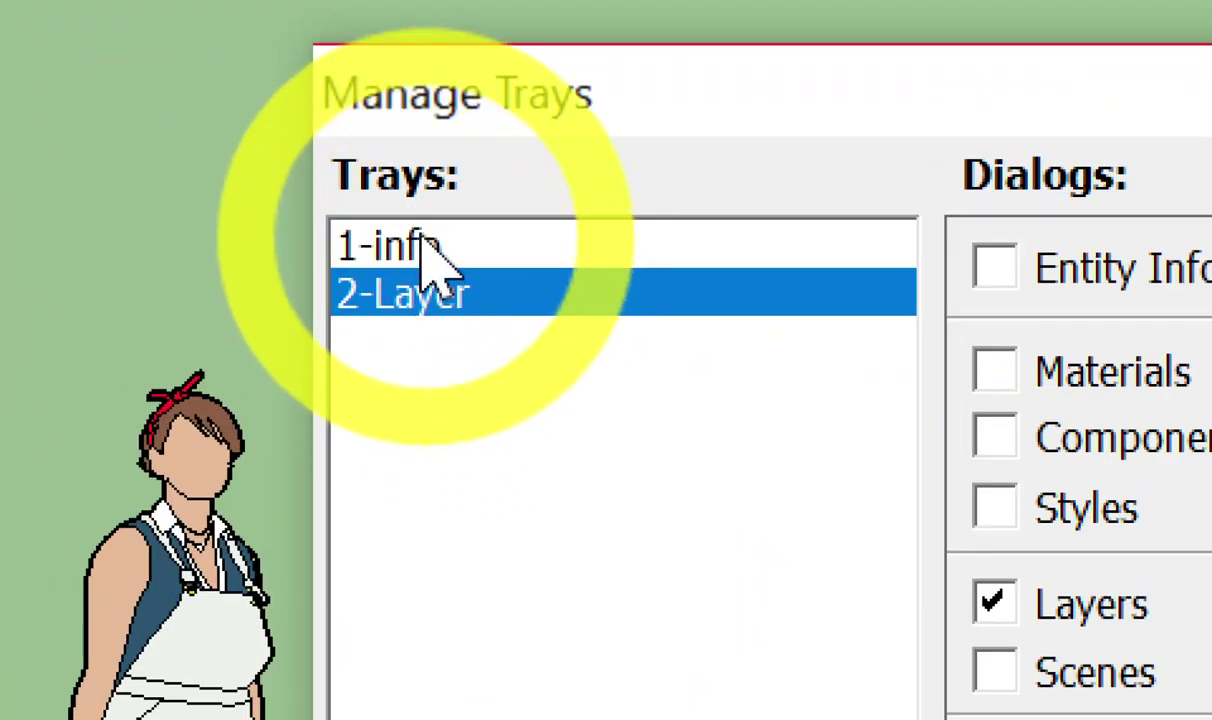
Review the 1-info and 2-Layer trays, then add a new tray 3-Mat with Materials ticked.
left_click(455, 245)
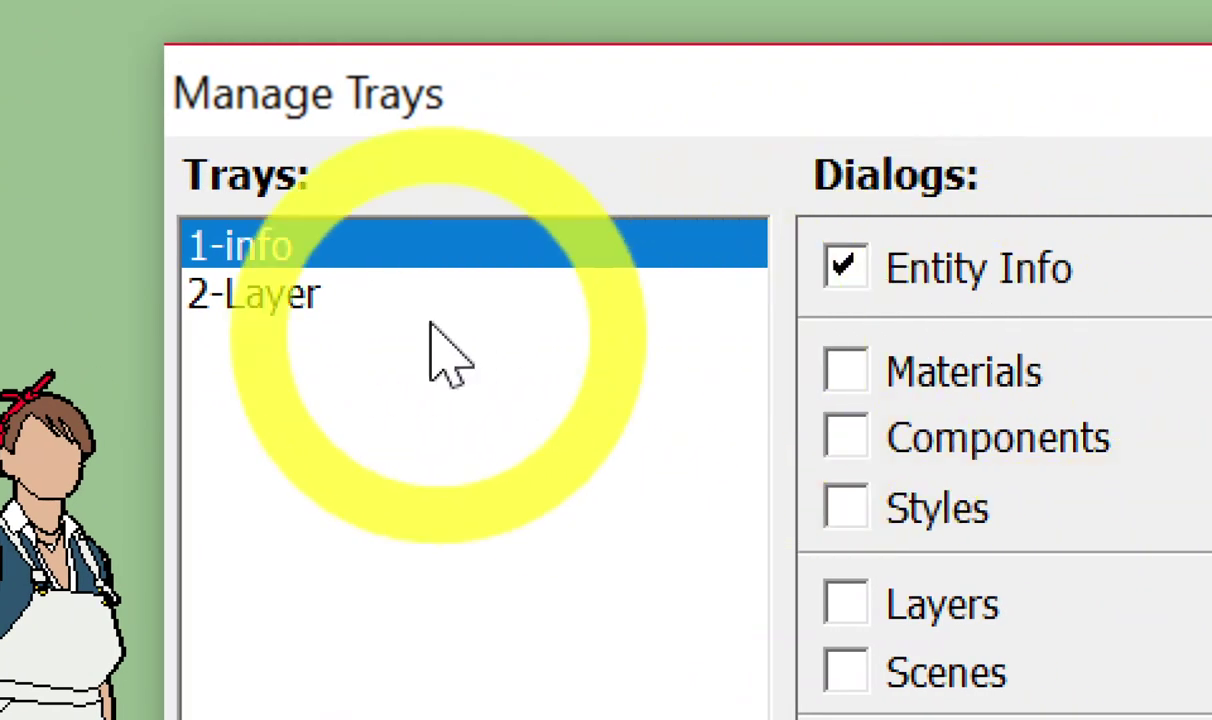
left_click(414, 295)
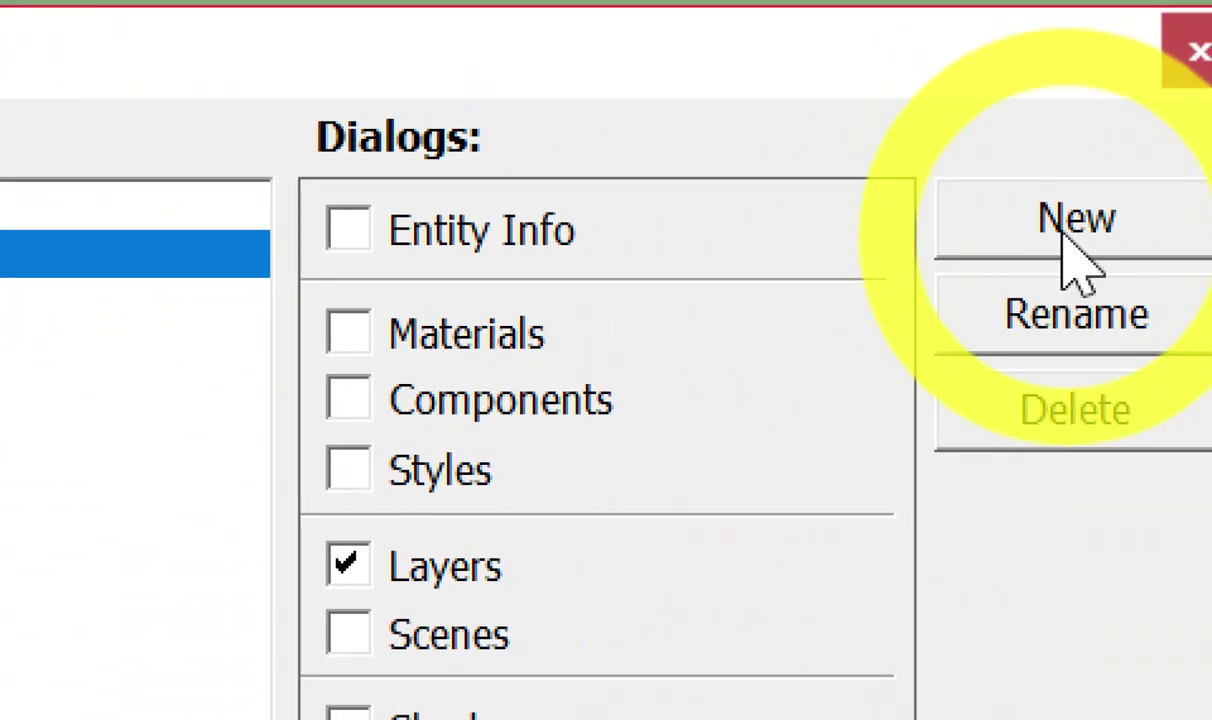
left_click(1063, 240)
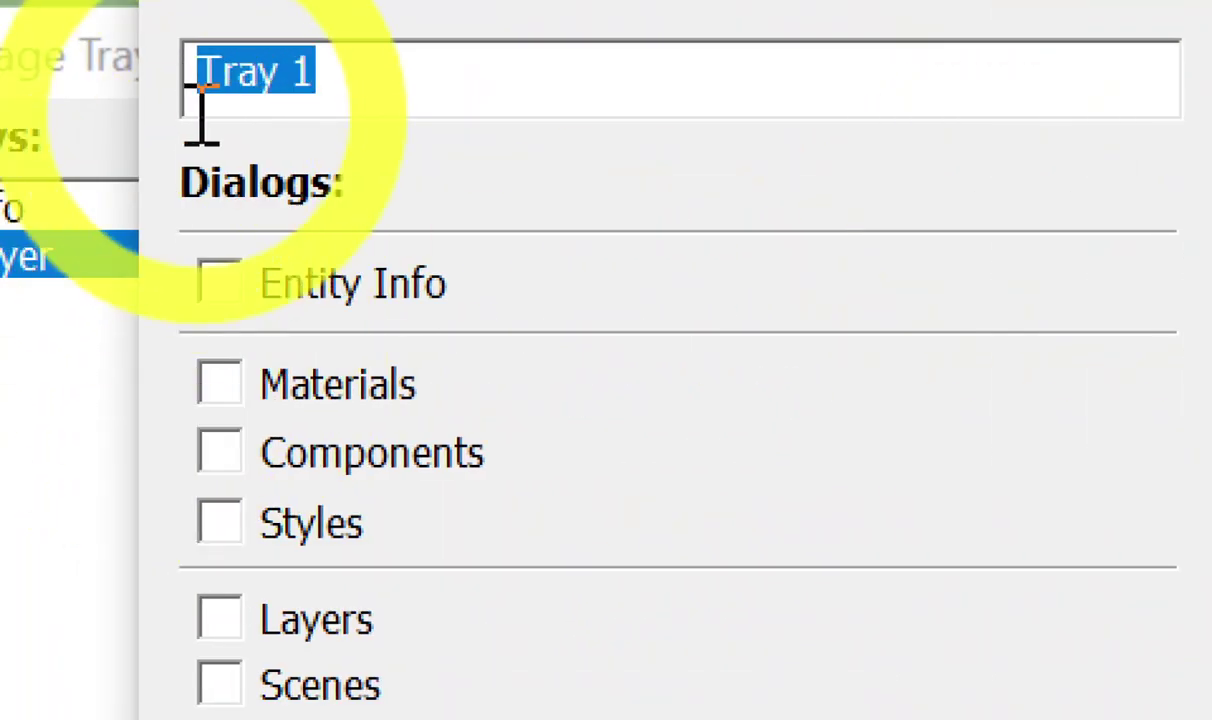
type("3-Mat")
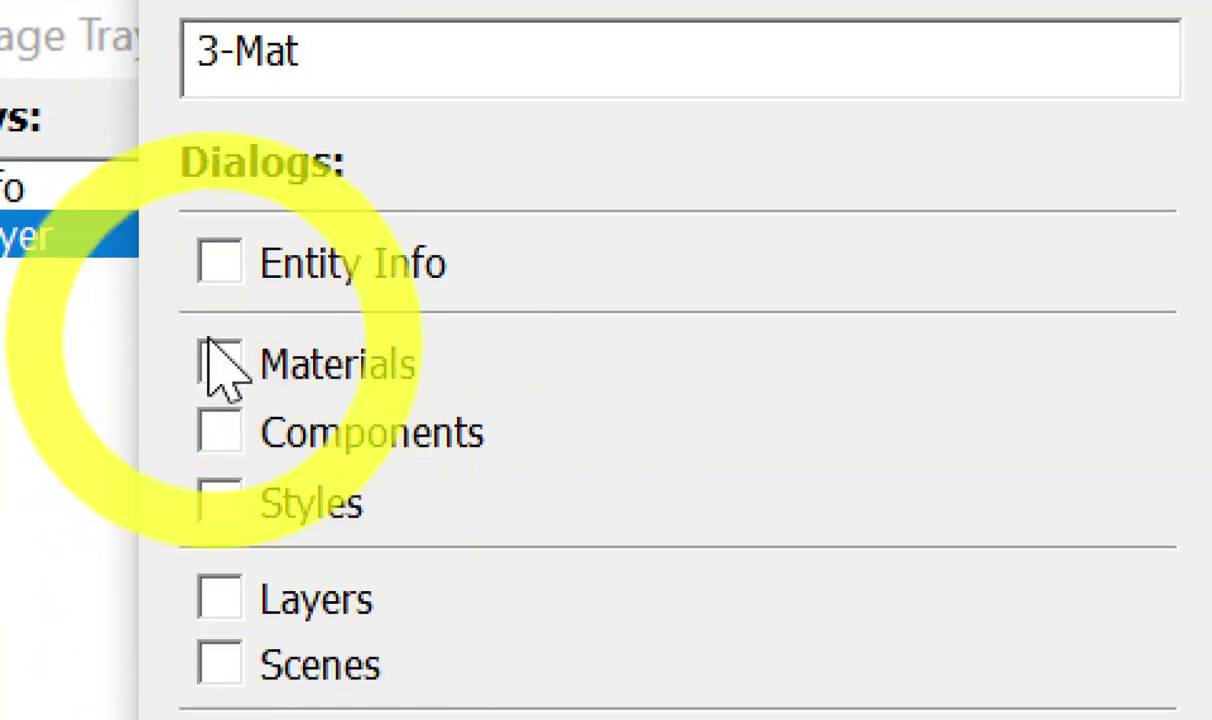
left_click(220, 362)
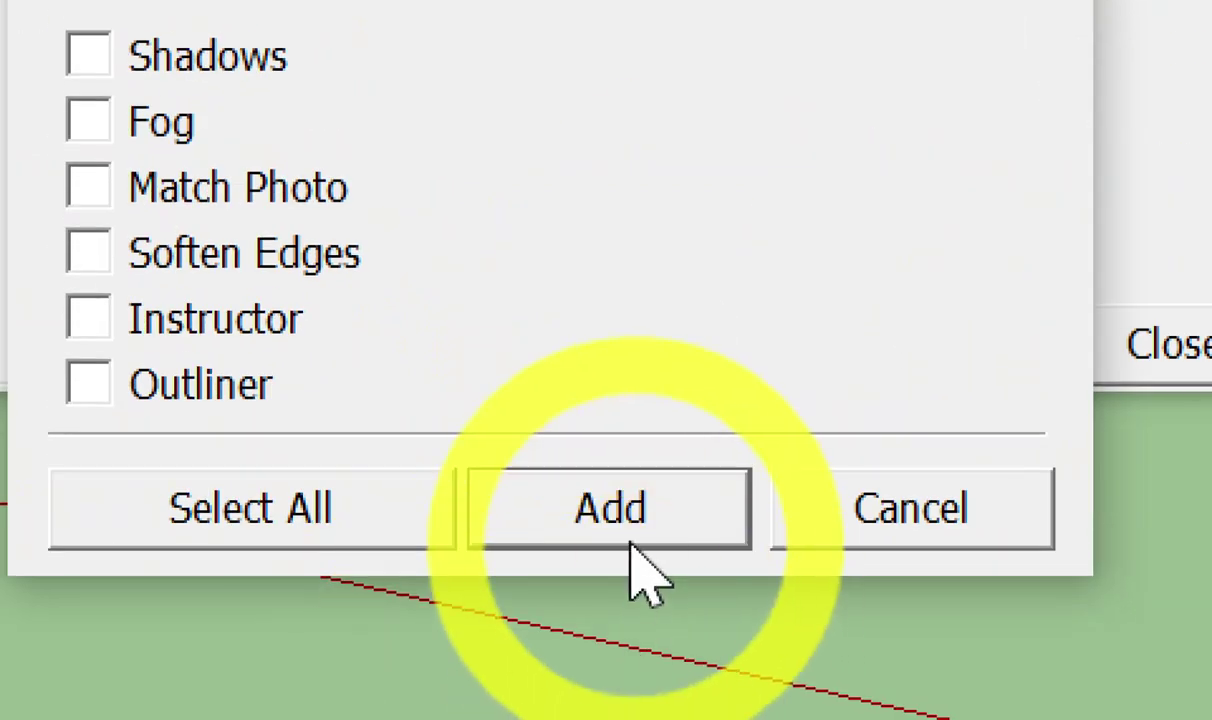
left_click(630, 548)
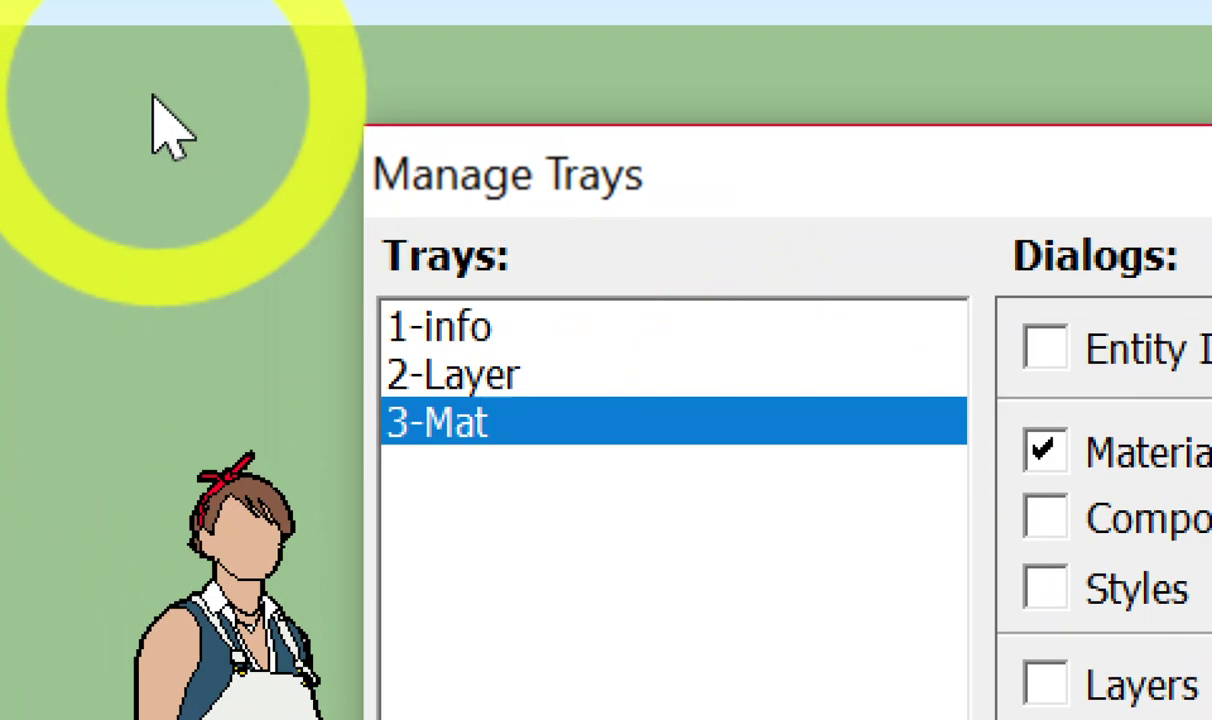
Check which panels the 1-info, 2-Layer and 3-Mat trays hold.
left_click(420, 325)
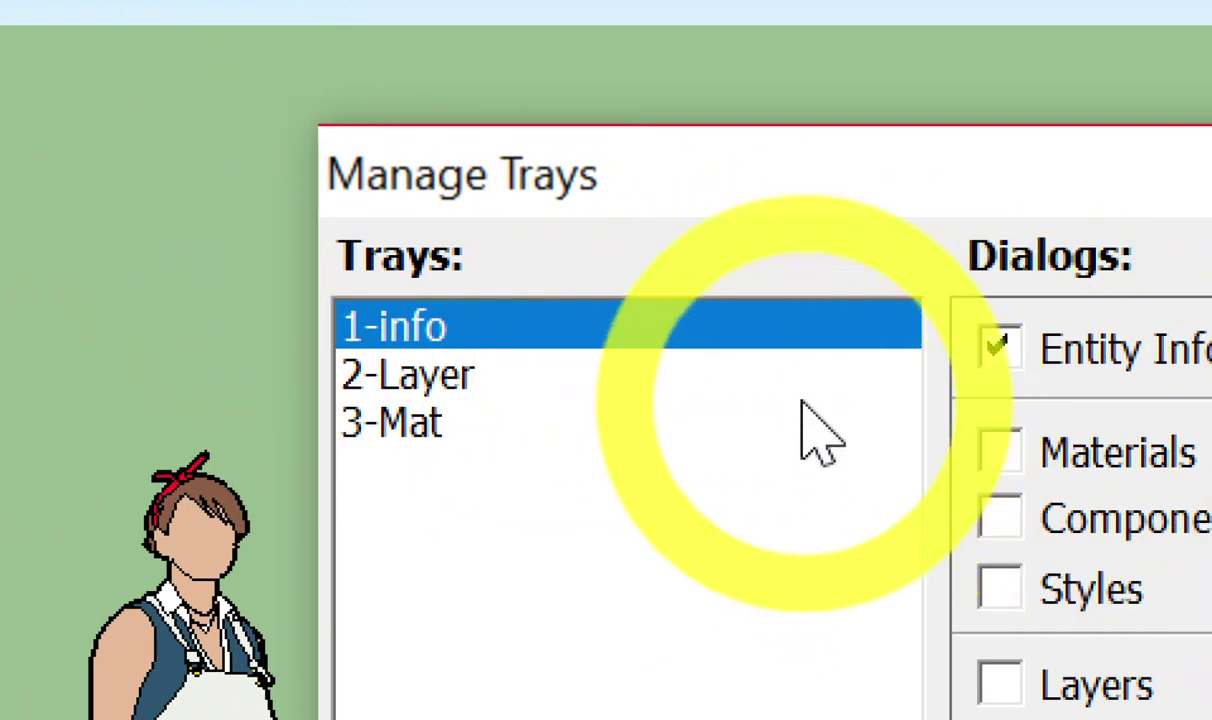
left_click(815, 376)
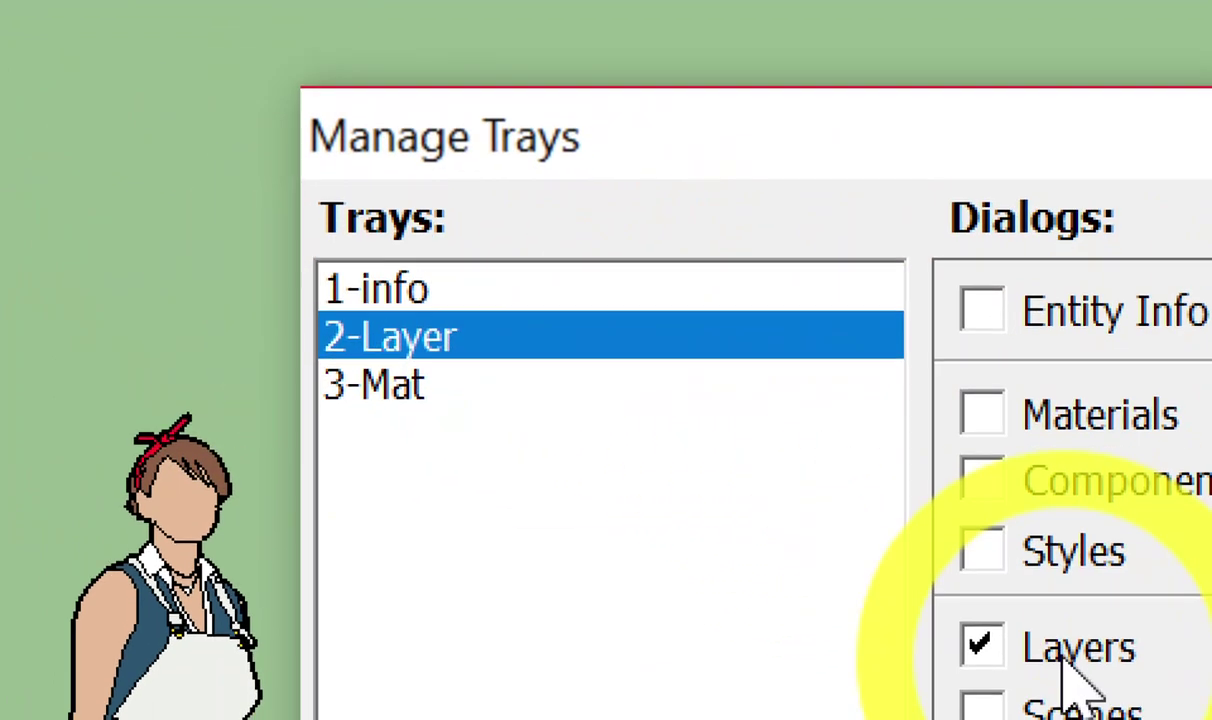
left_click(612, 385)
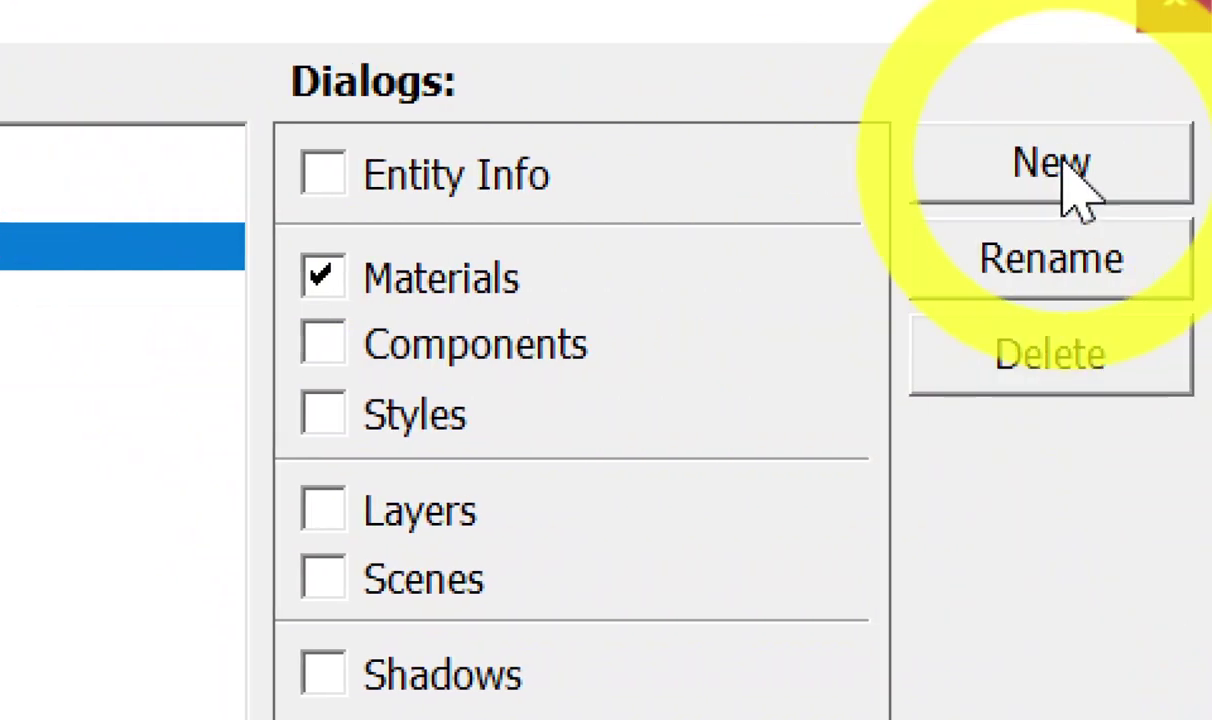
Create the 4-Com tray with only Components ticked, then begin a fifth tray.
left_click(1065, 172)
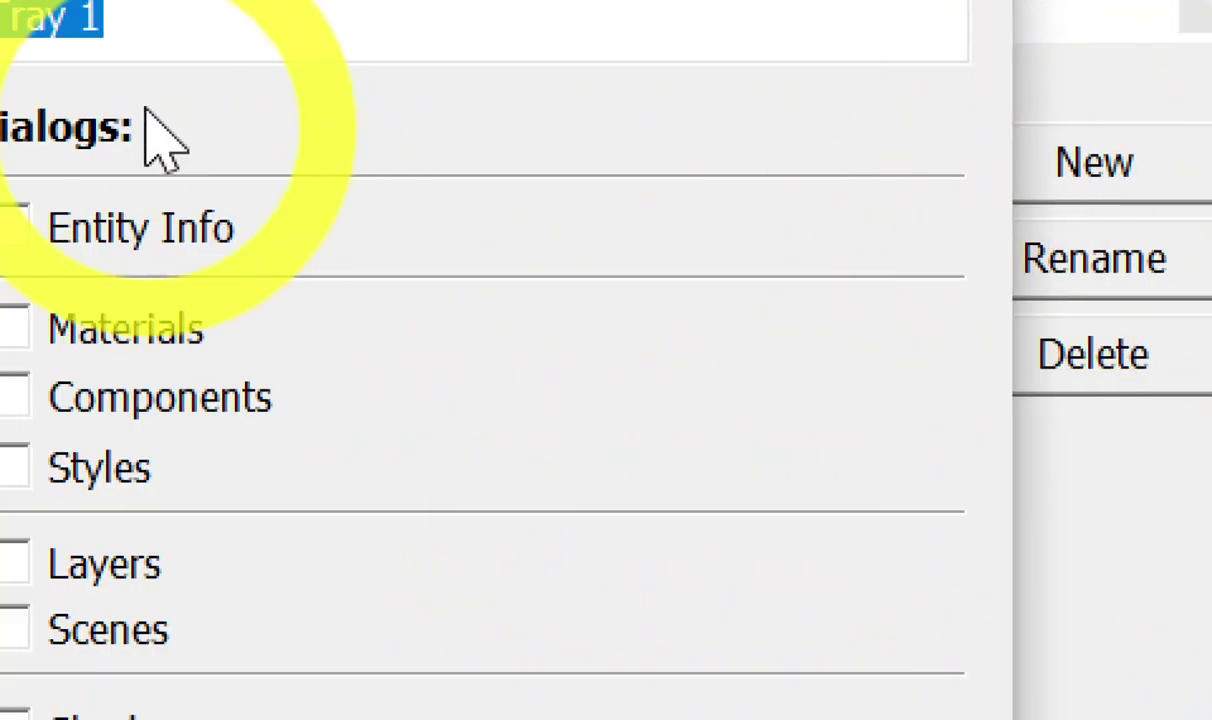
type("4-")
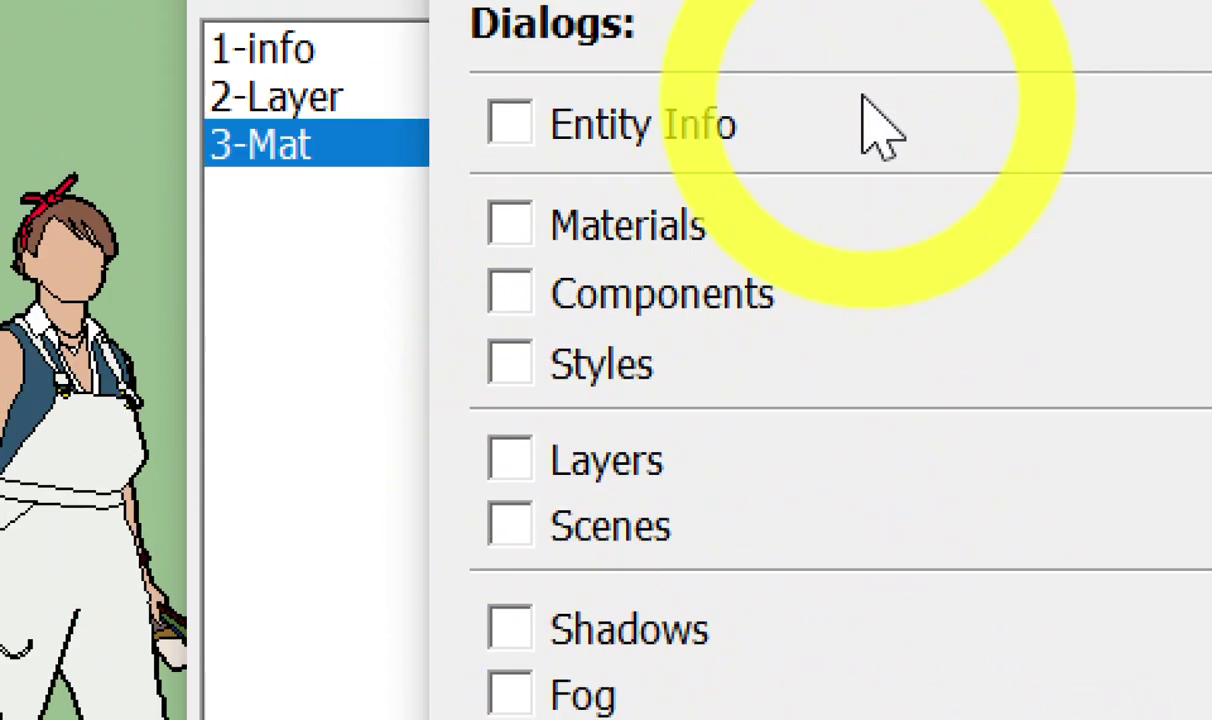
left_click(513, 306)
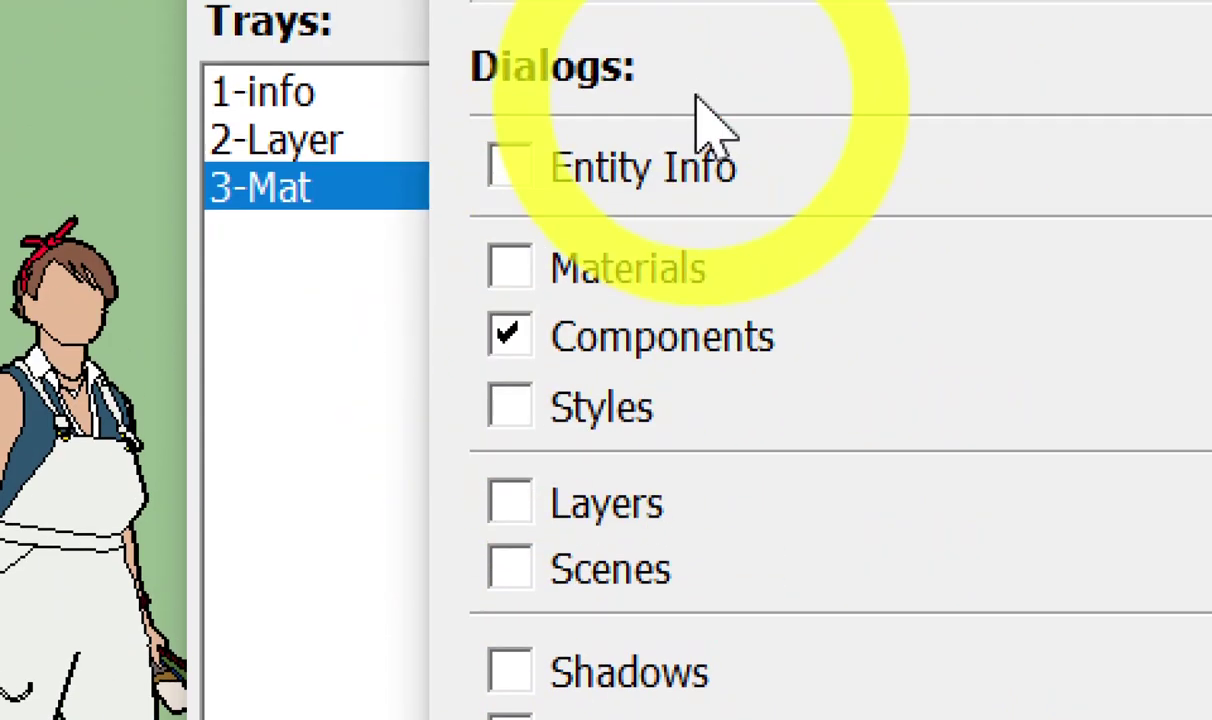
left_click(898, 100)
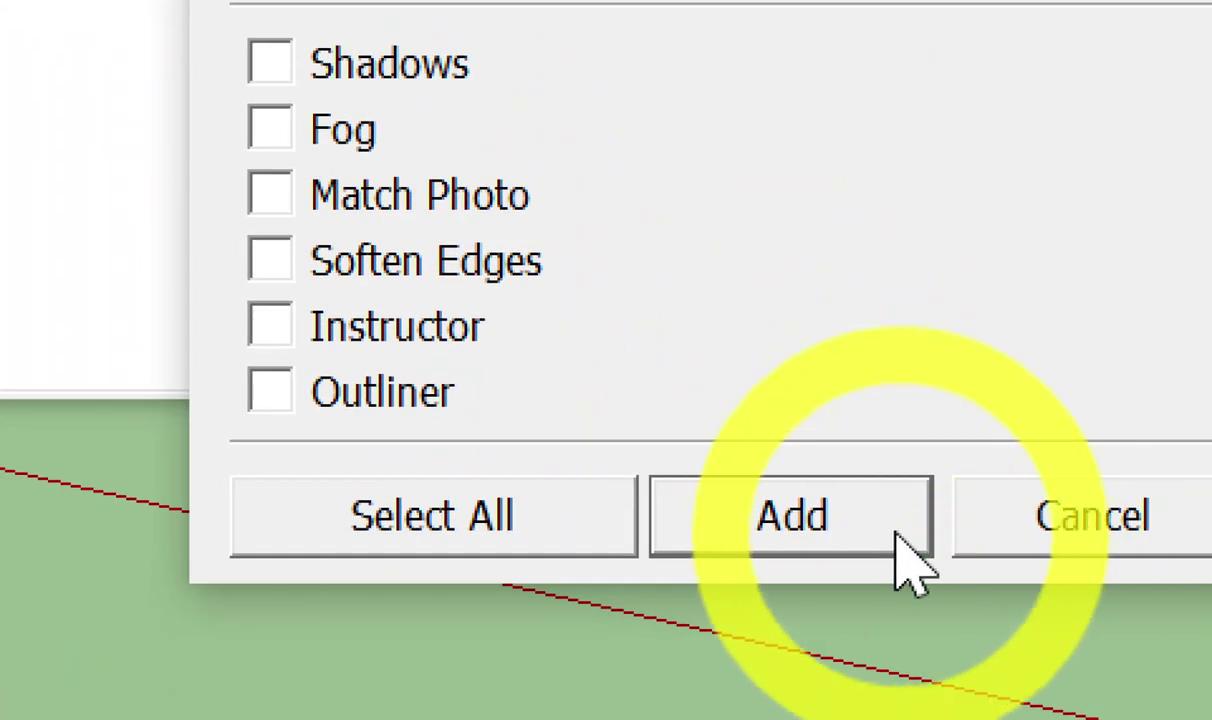
left_click(895, 545)
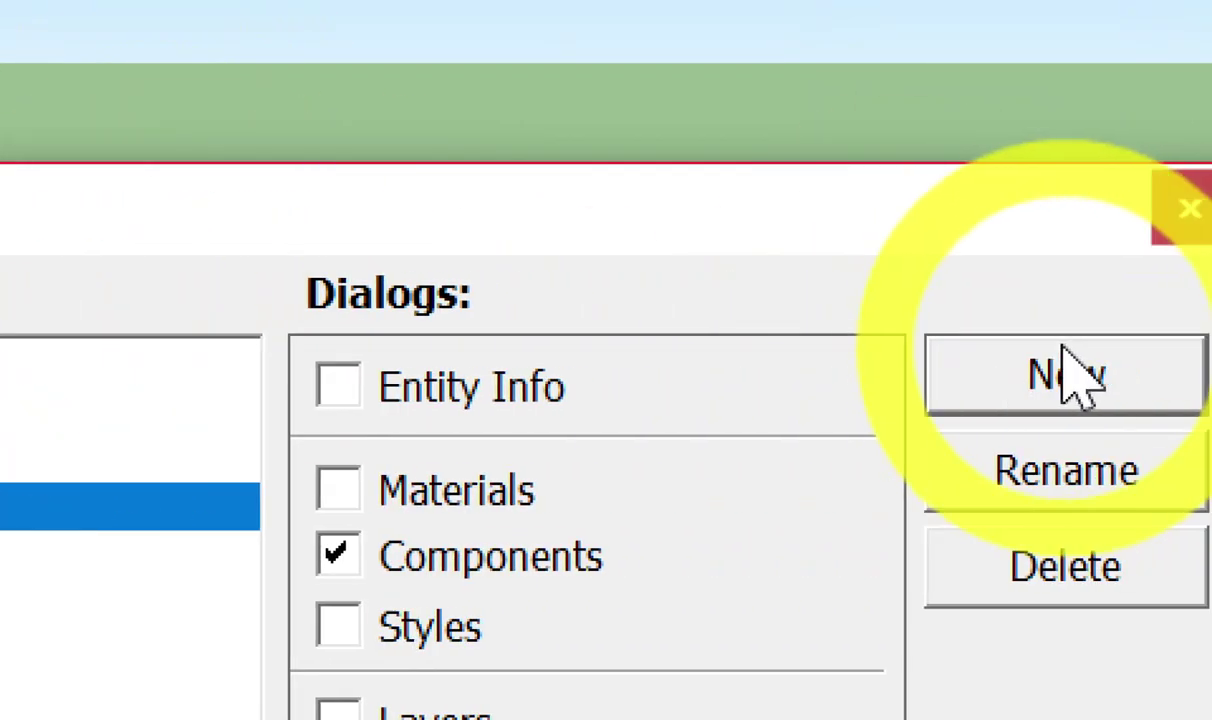
left_click(1060, 373)
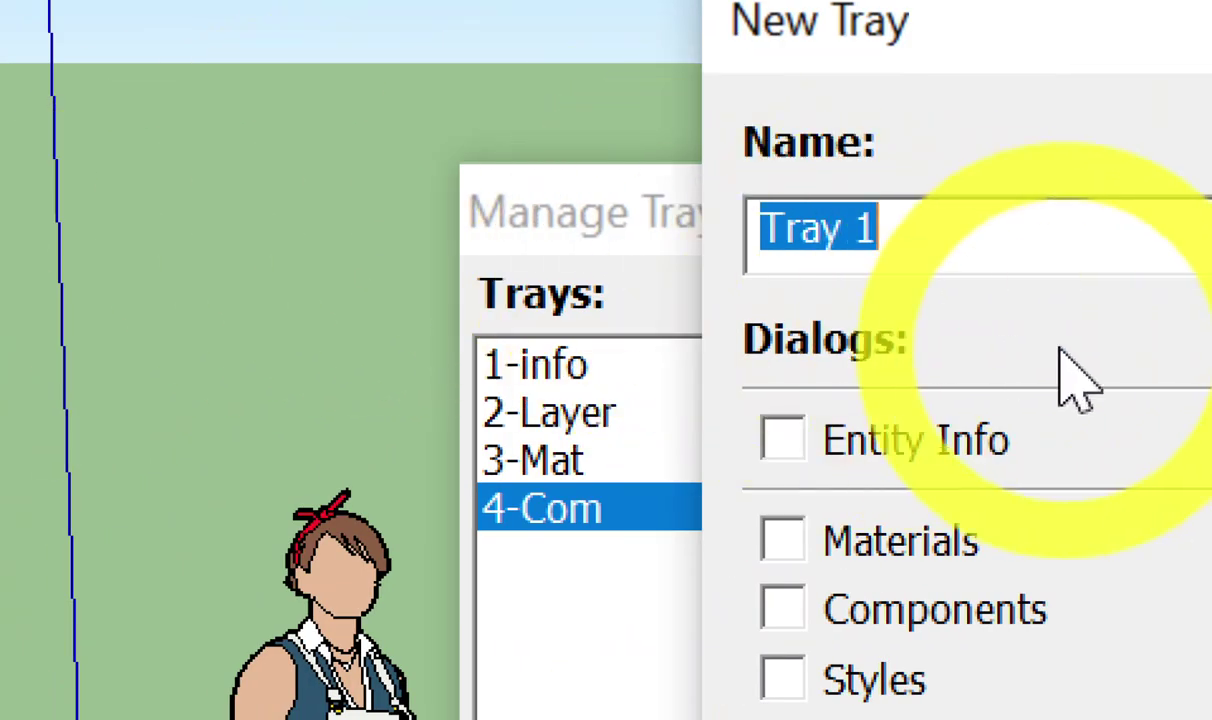
Name the new tray 5-Out and give it only the Outliner panel.
type("5-")
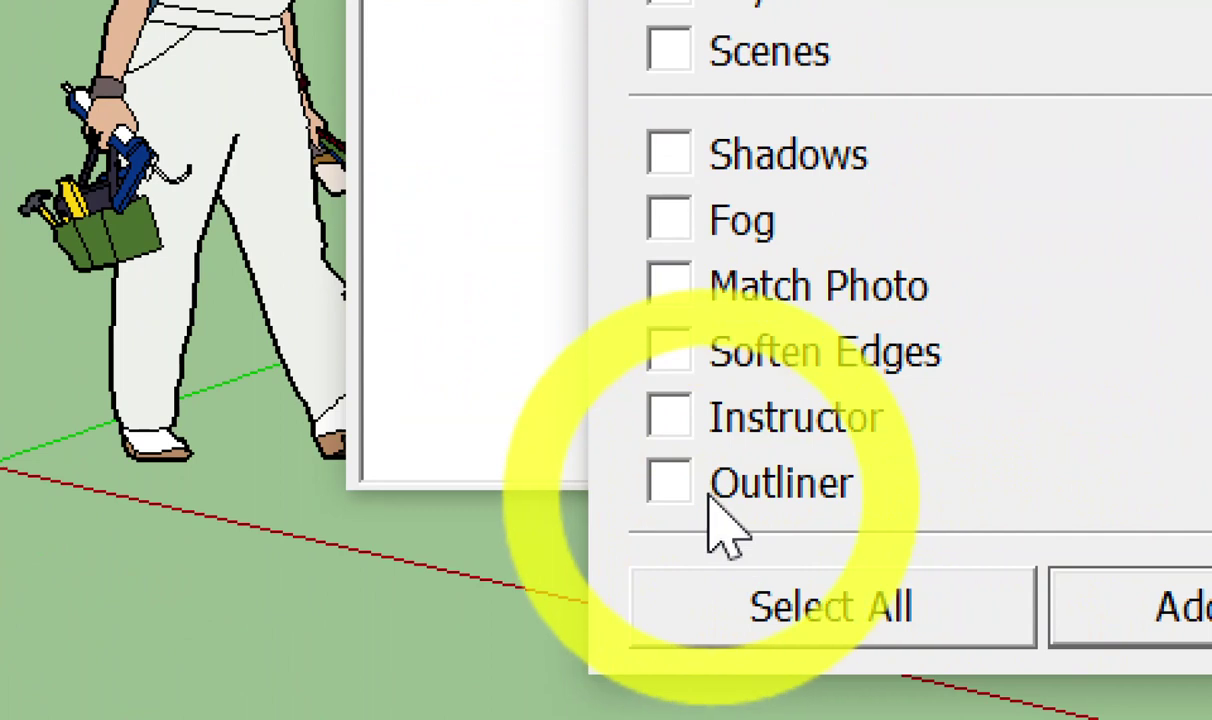
left_click(669, 482)
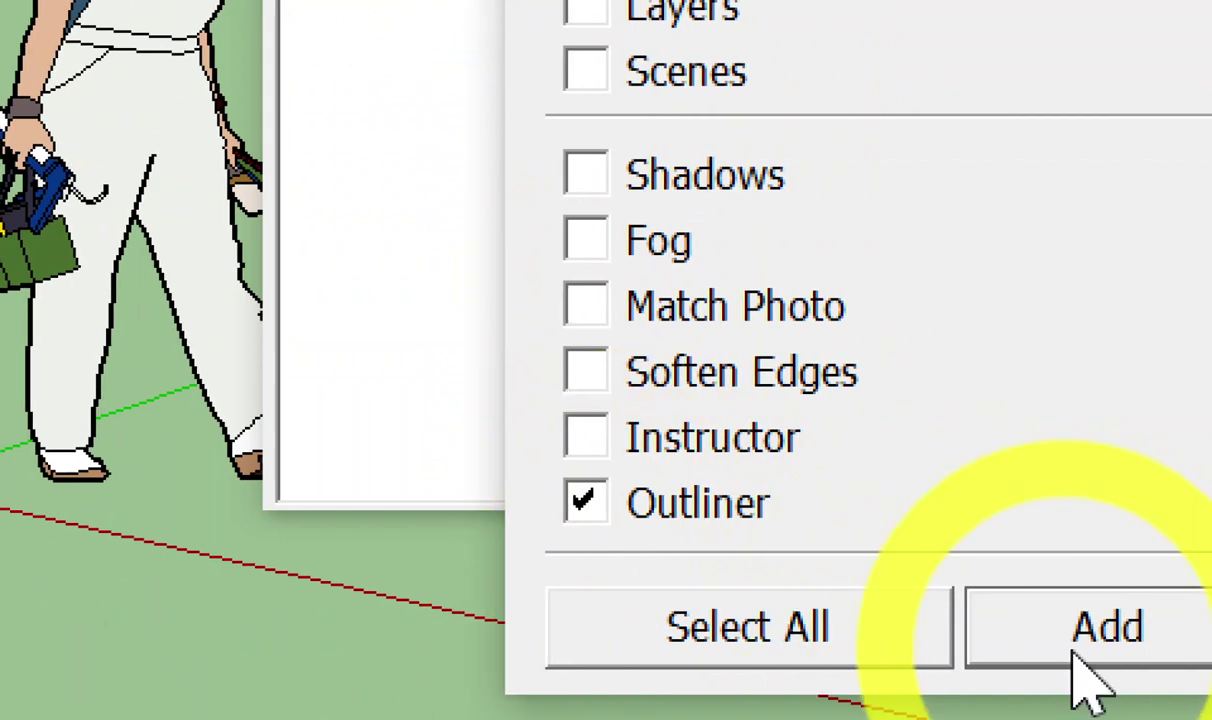
left_click(1075, 680)
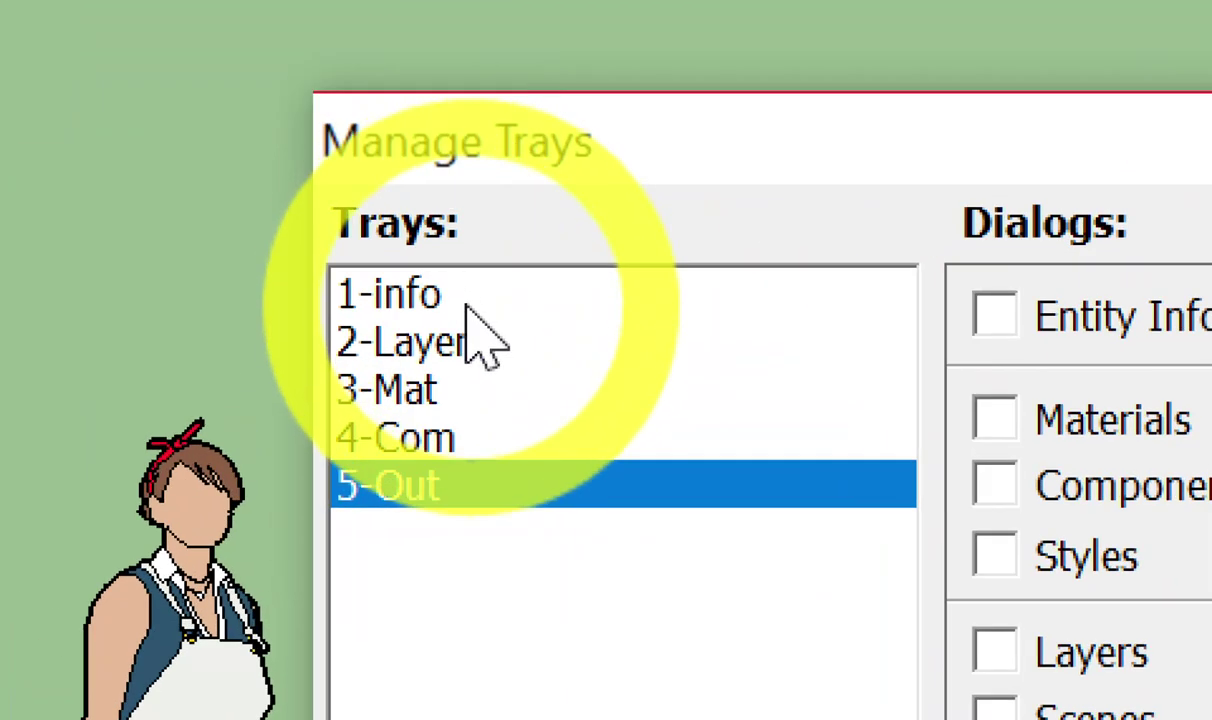
Check each tray's panels from 1-info through 5-Out, then close Manage Trays.
left_click(455, 272)
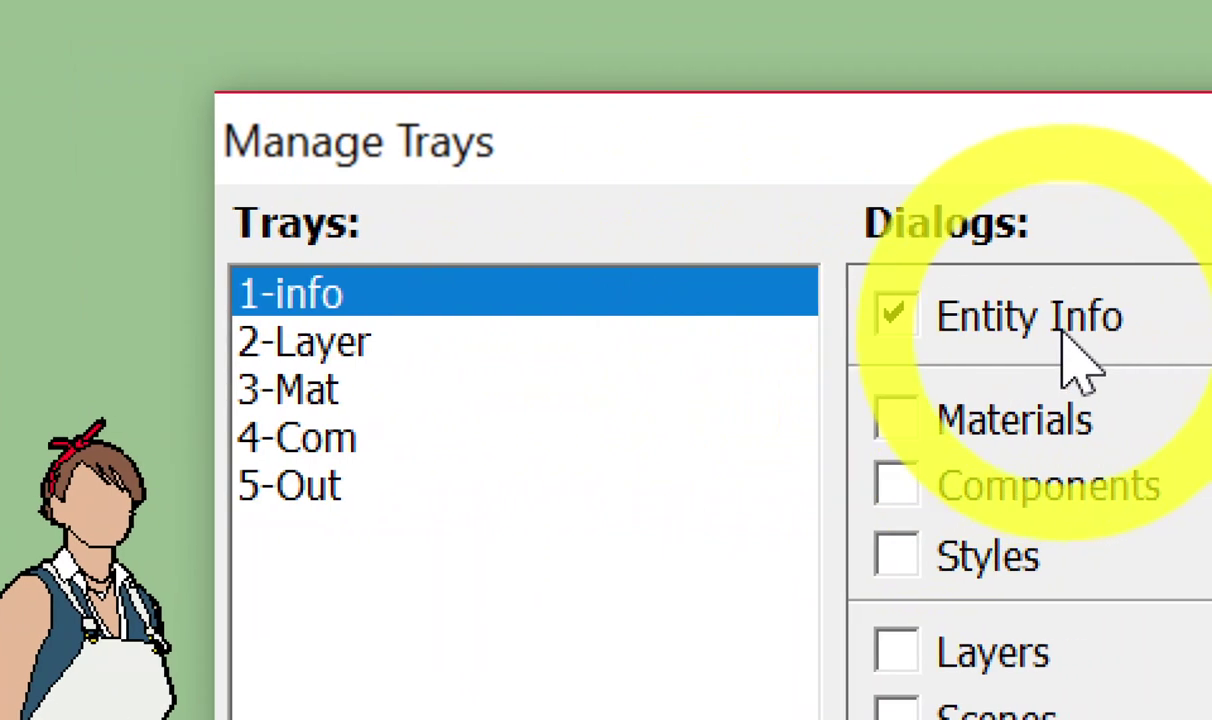
left_click(524, 345)
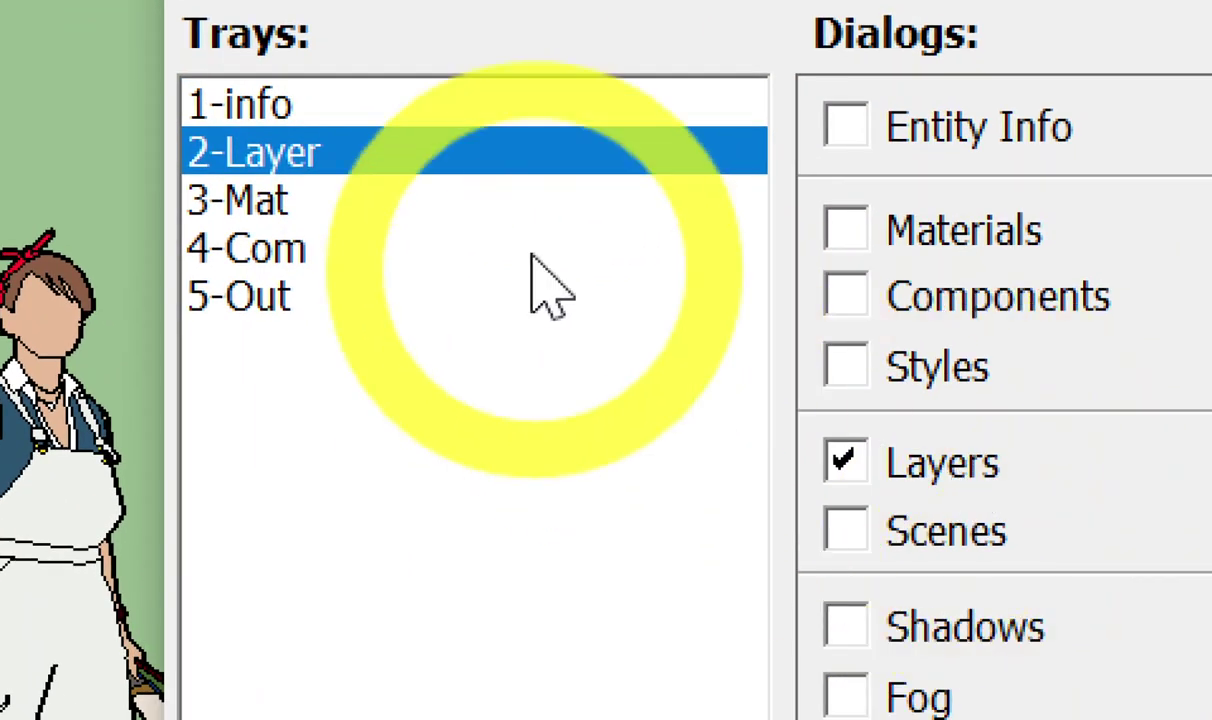
left_click(471, 206)
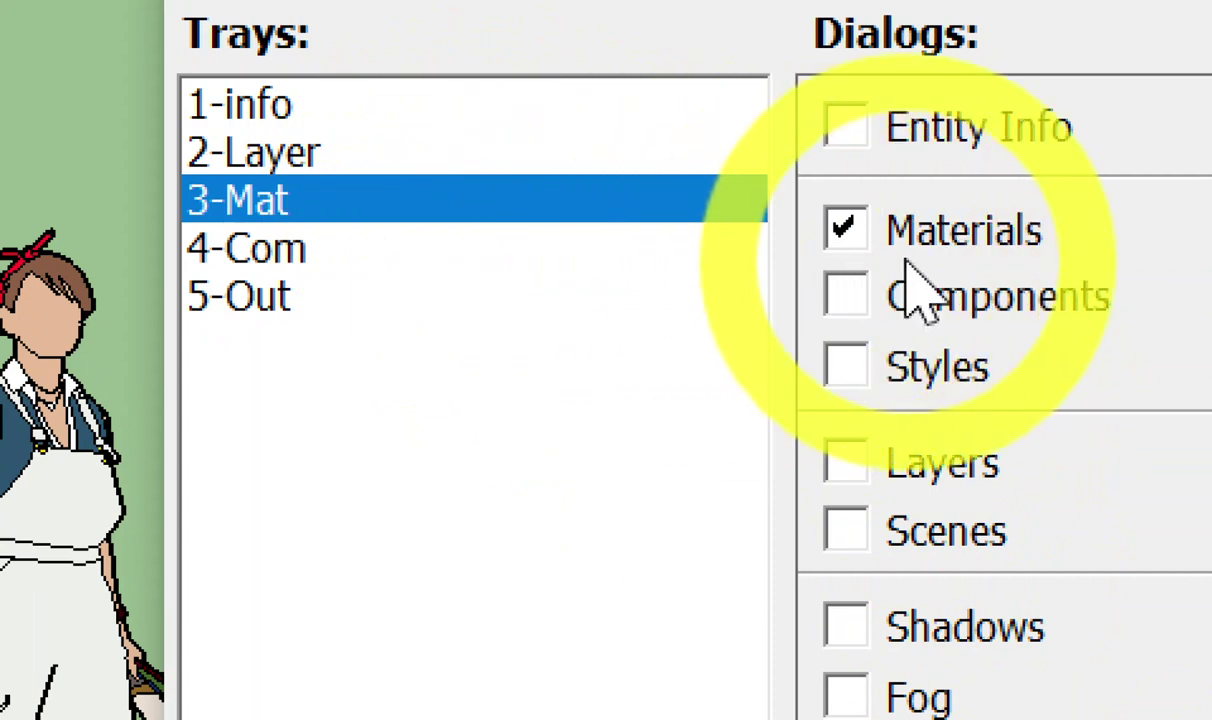
left_click(872, 300)
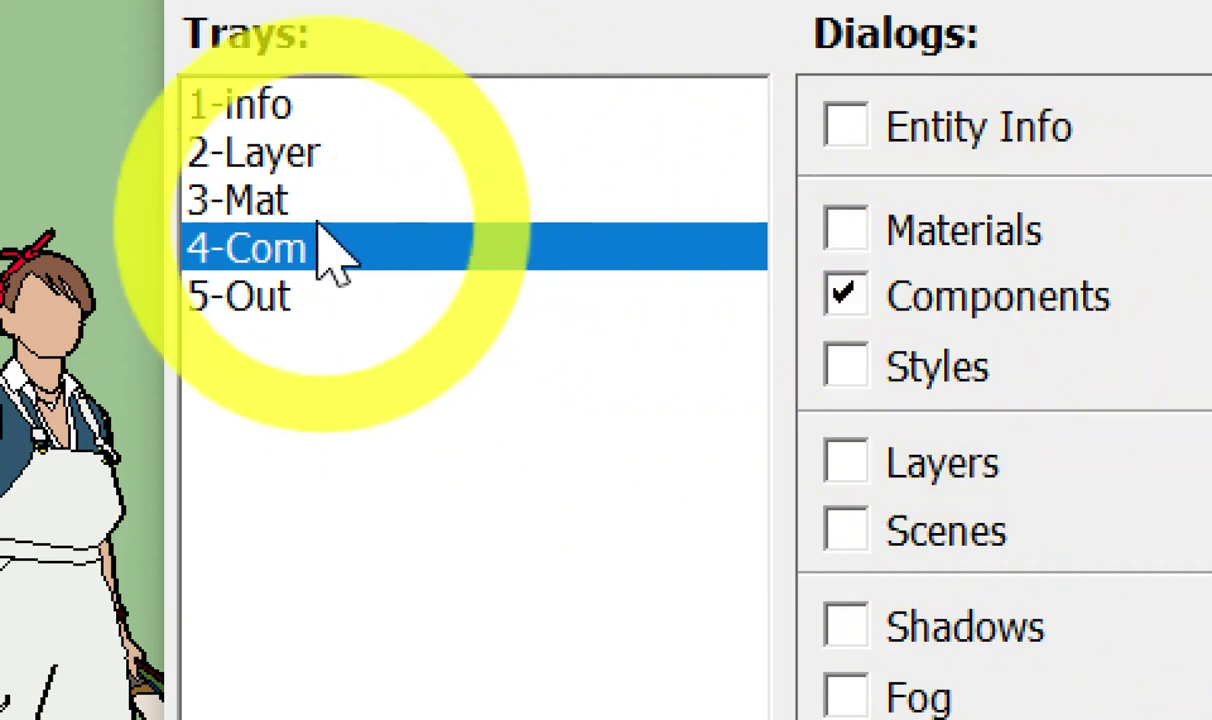
left_click(549, 330)
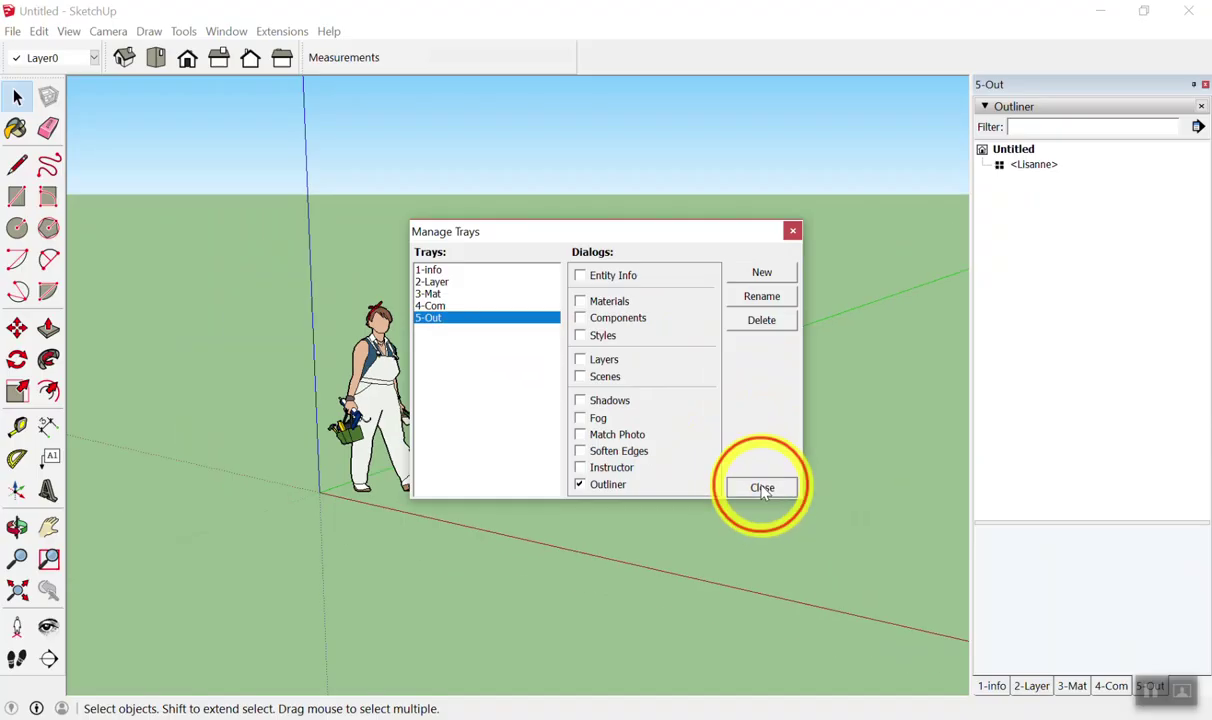
left_click(762, 493)
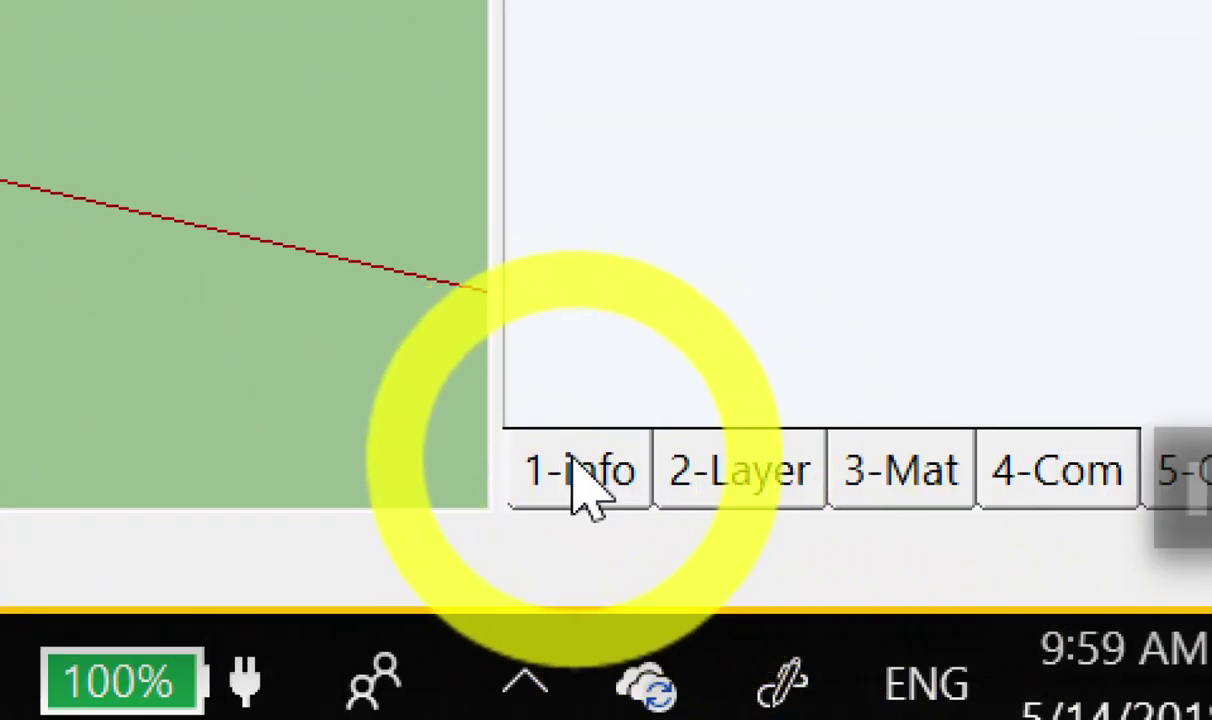
Show Entity Info, select then deselect the walking figure, and switch to the 2-Layer tab.
left_click(585, 490)
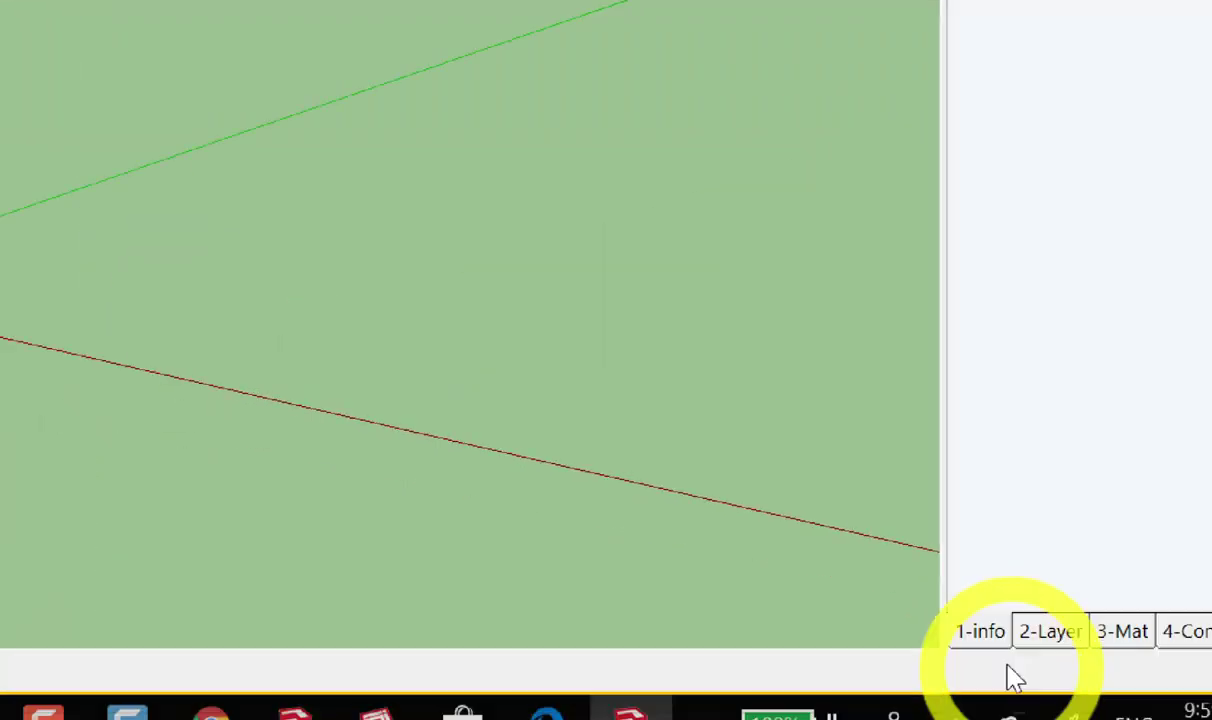
left_click(992, 689)
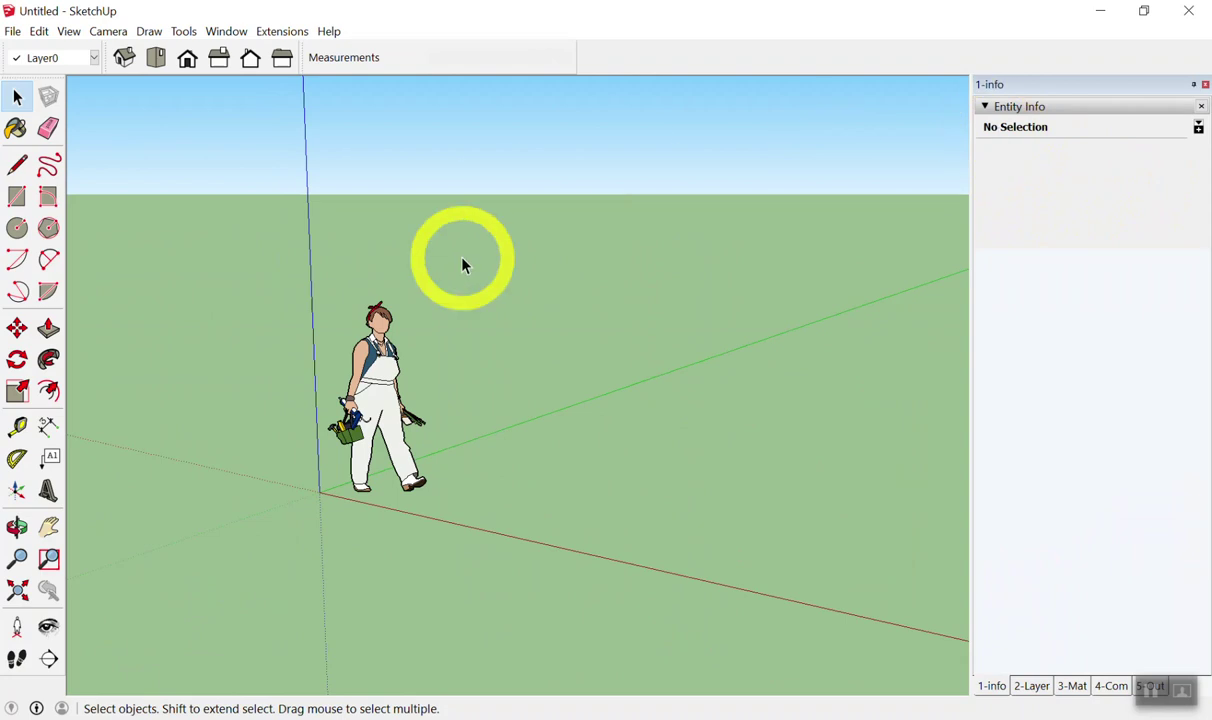
left_click(388, 370)
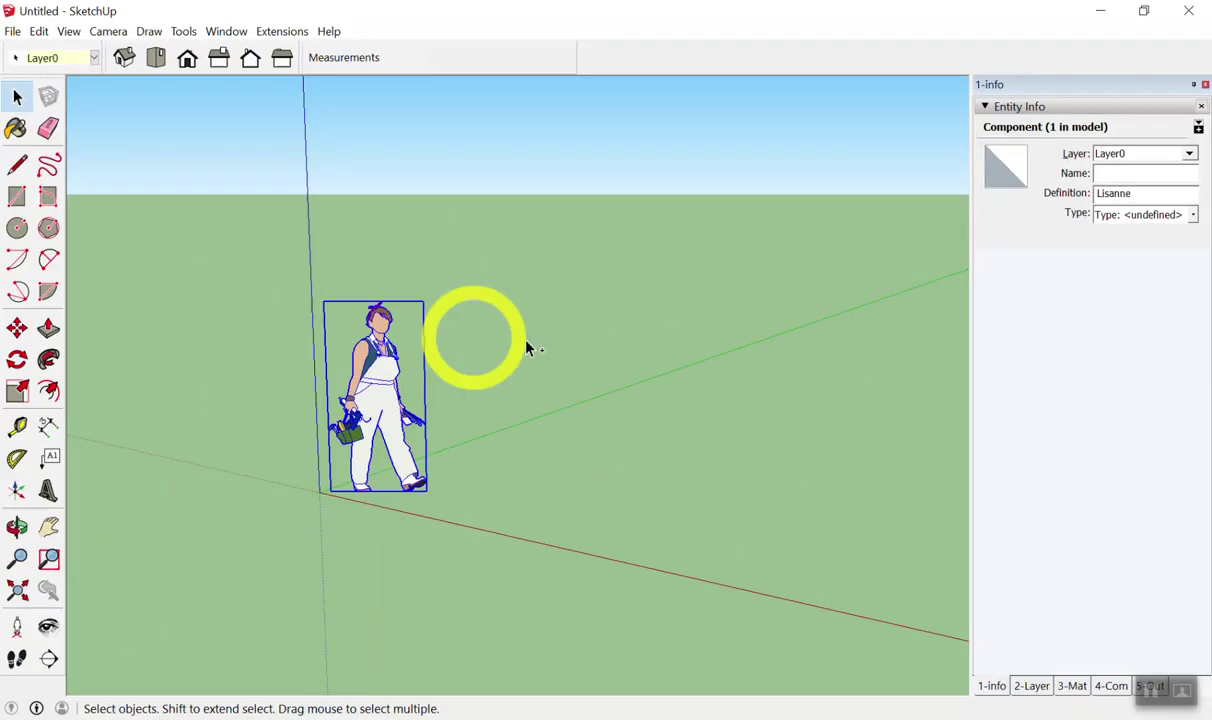
left_click(605, 335)
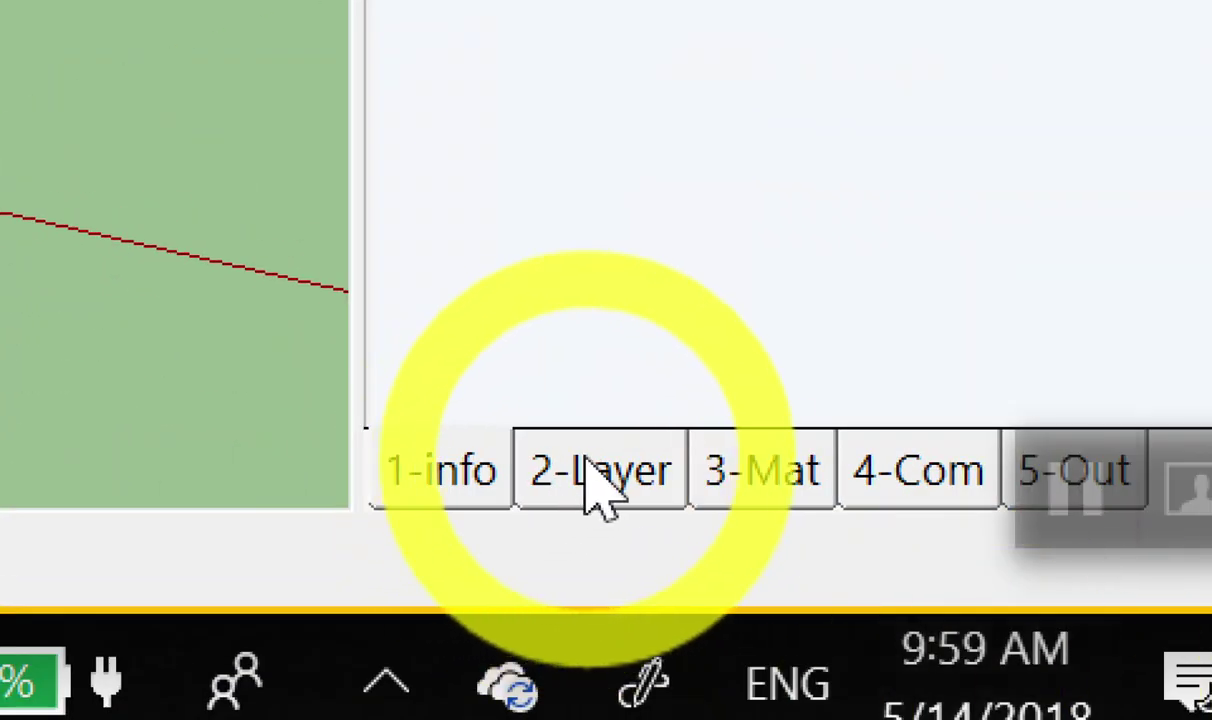
left_click(586, 466)
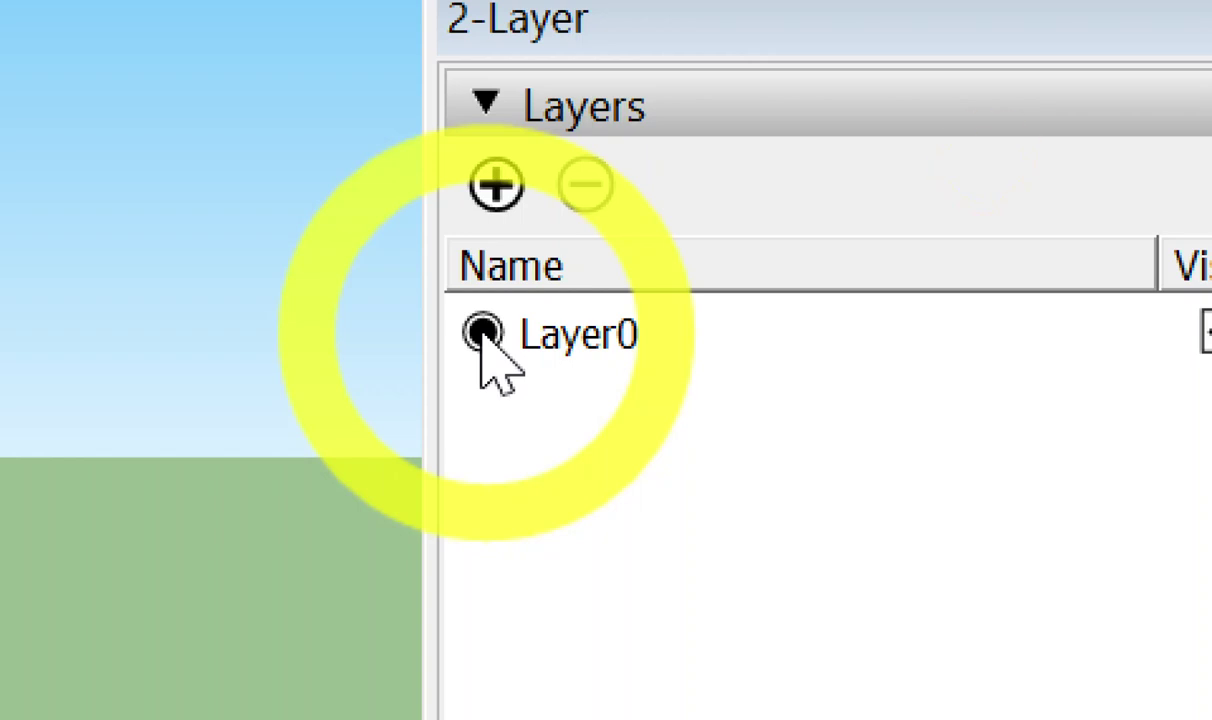
Add three new layers named A, B and C.
left_click(533, 221)
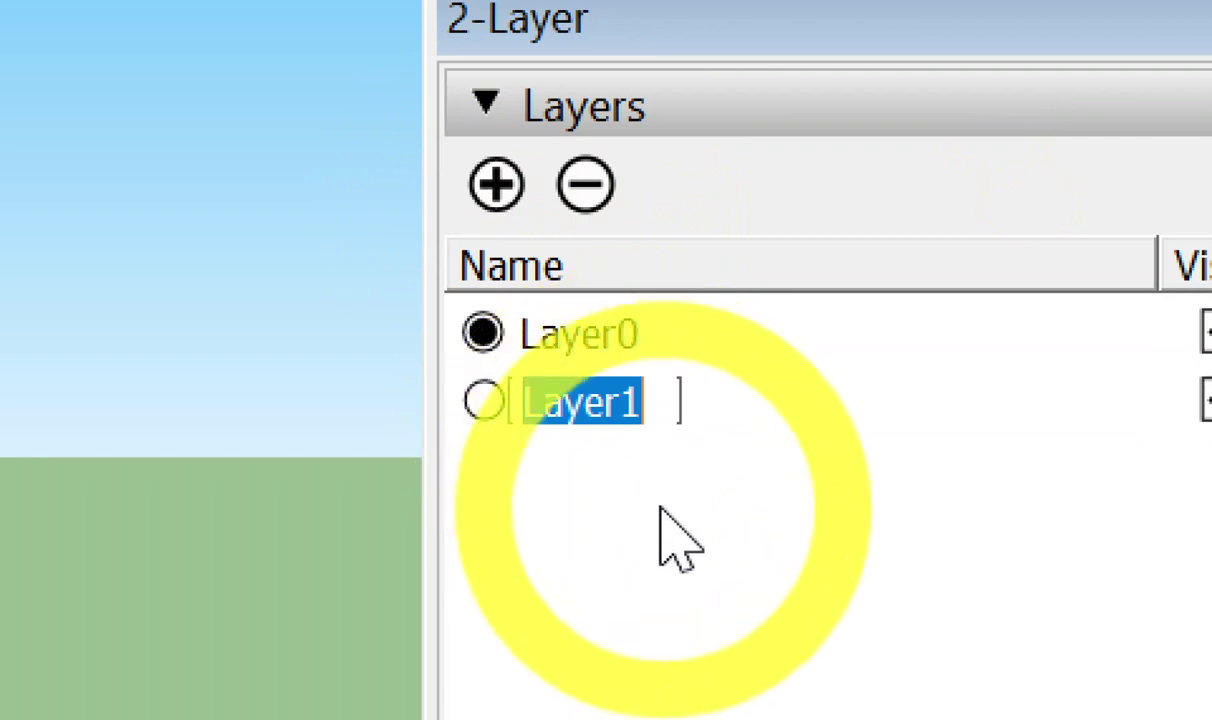
type("A")
left_click(577, 478)
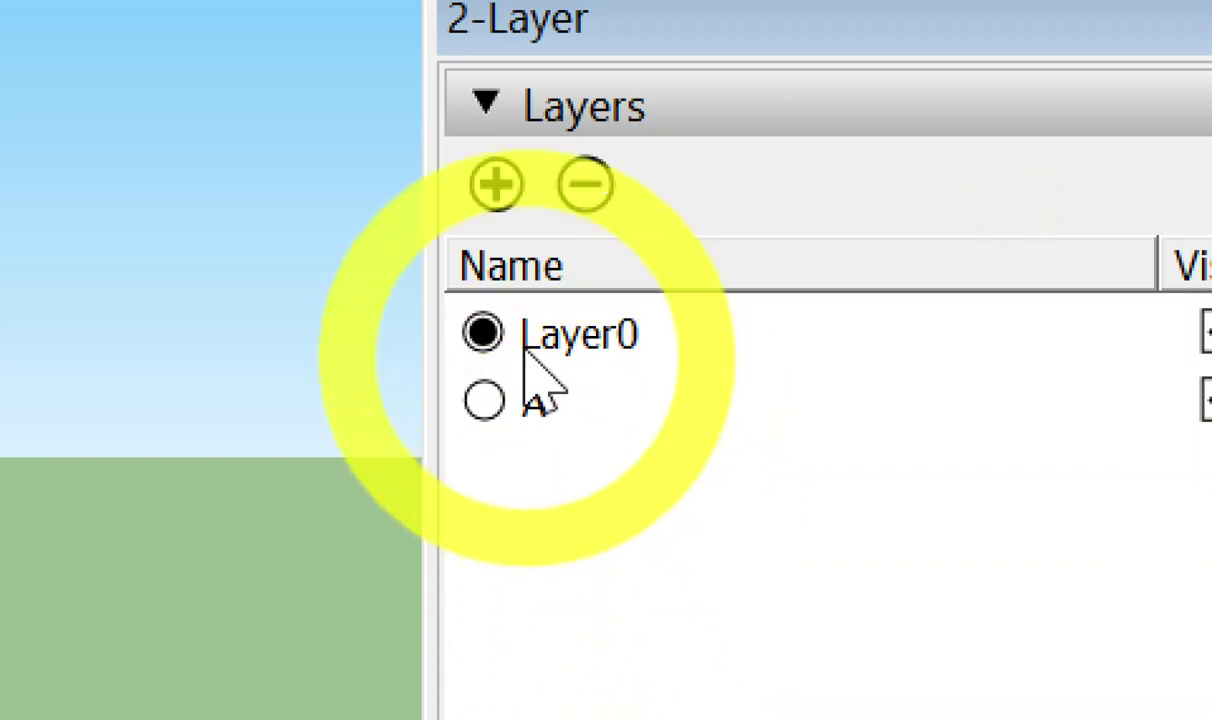
left_click(494, 192)
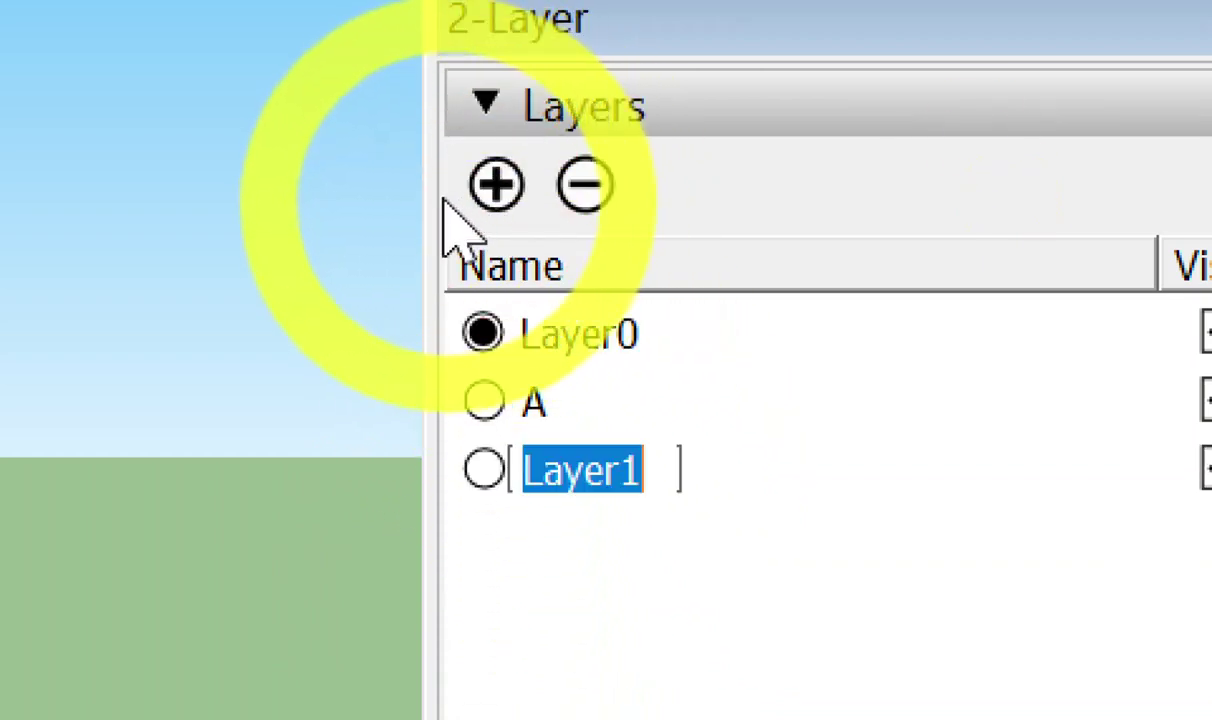
type("B")
key("Return")
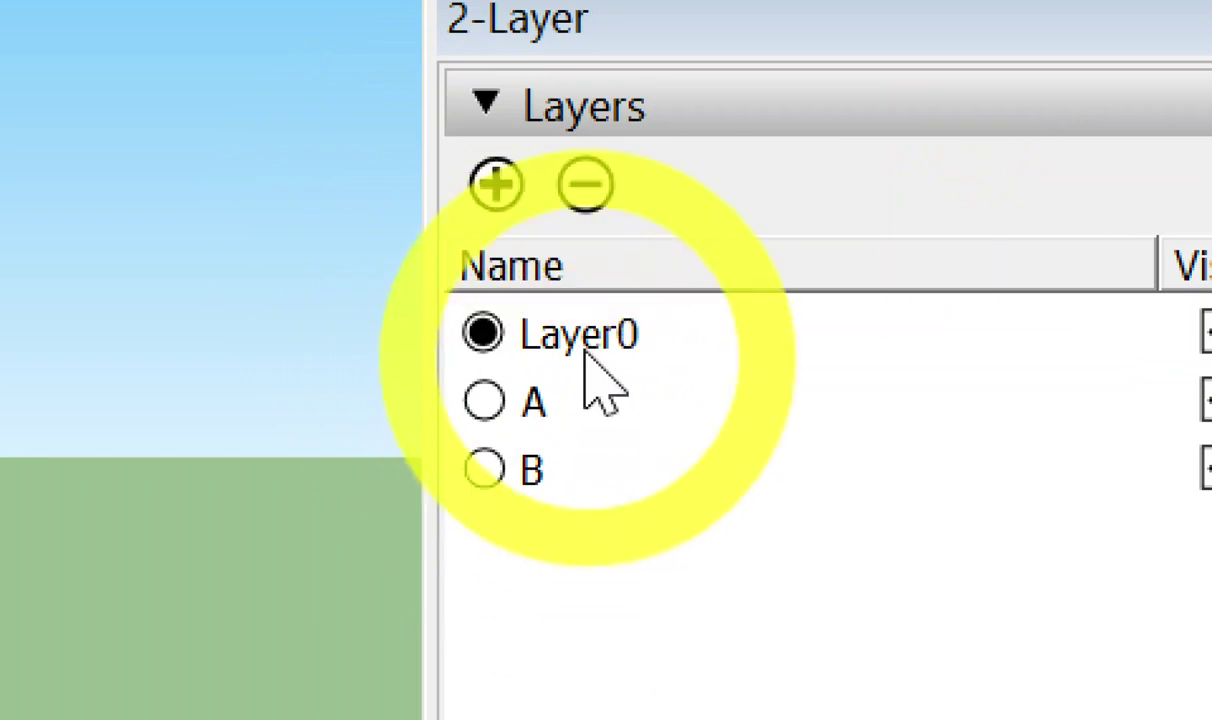
left_click(496, 185)
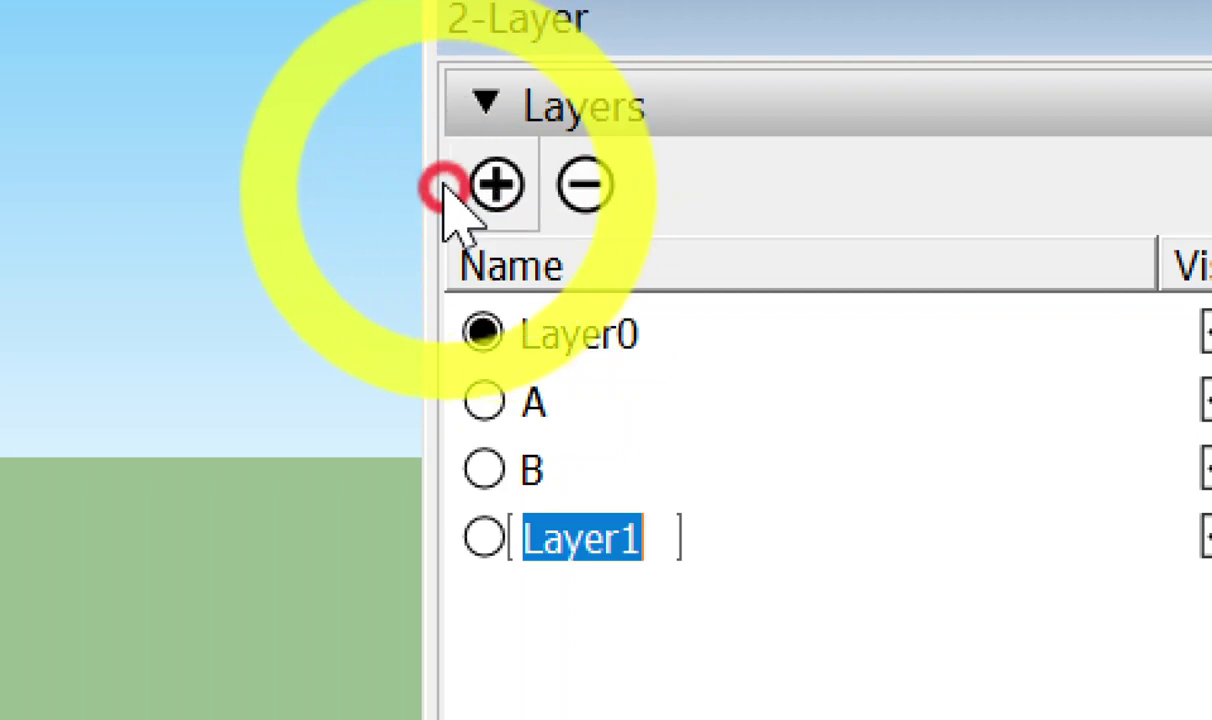
type("C")
key("Return")
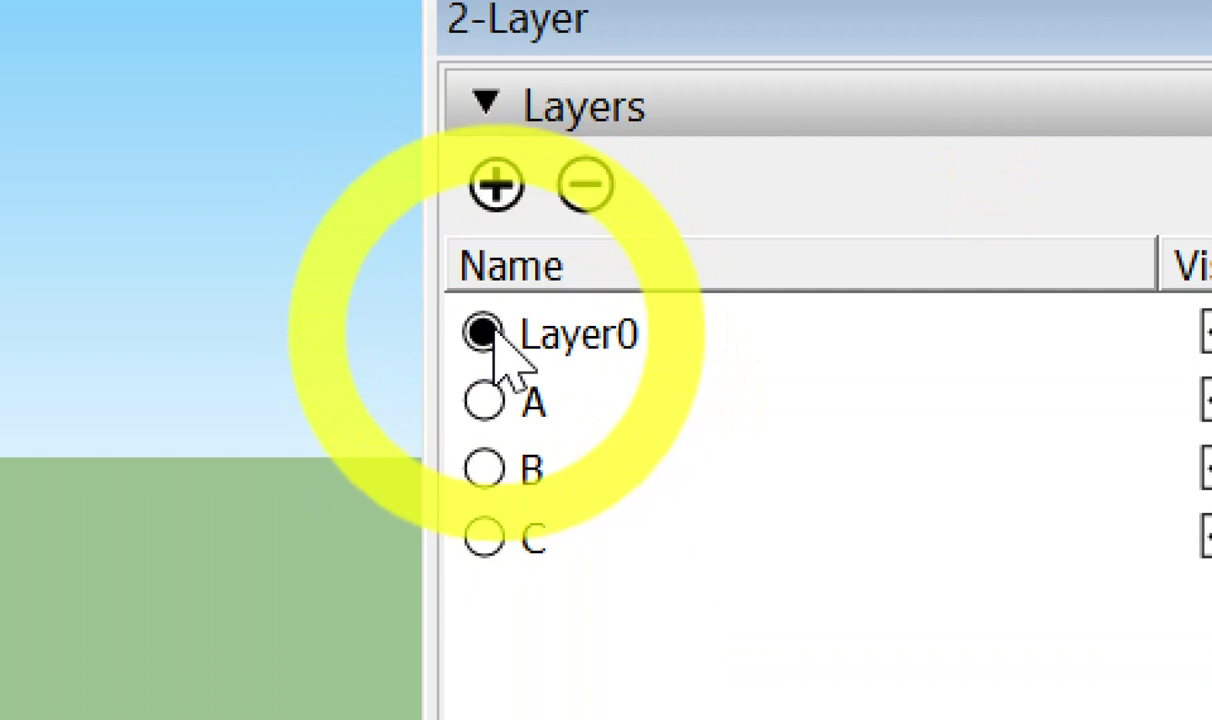
Select Layer0 and sort the layer list by name, toggling ascending and descending.
left_click(555, 337)
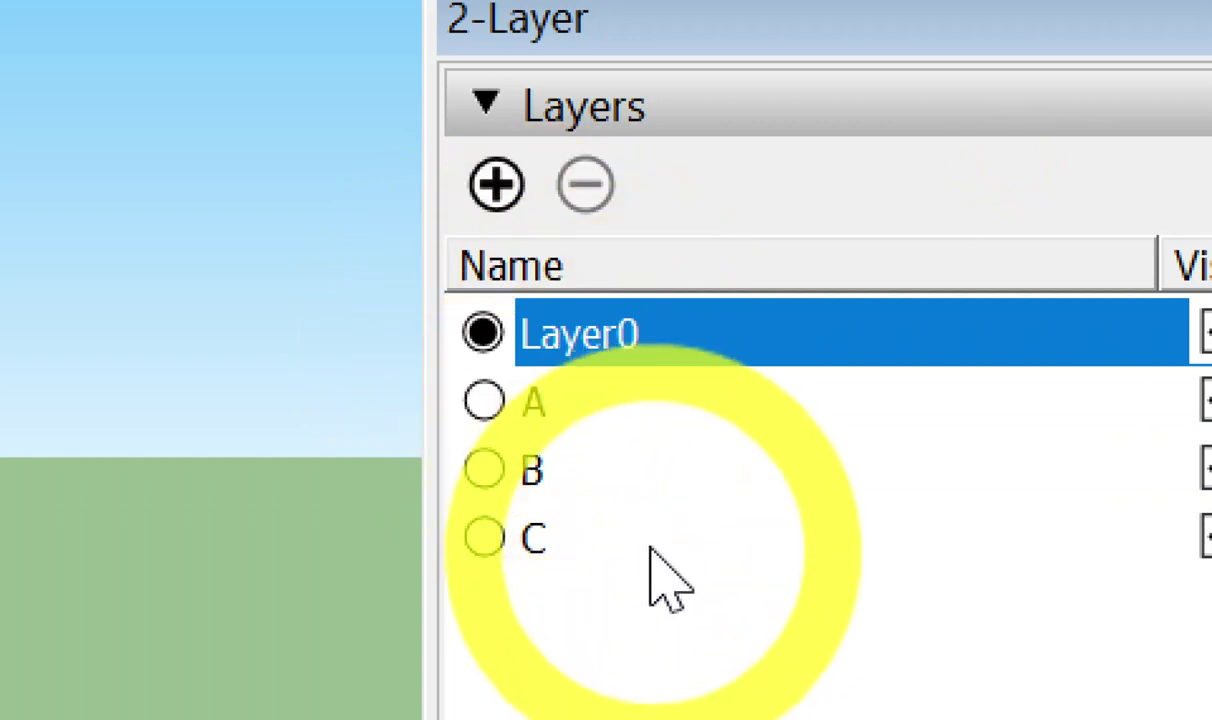
left_click(537, 275)
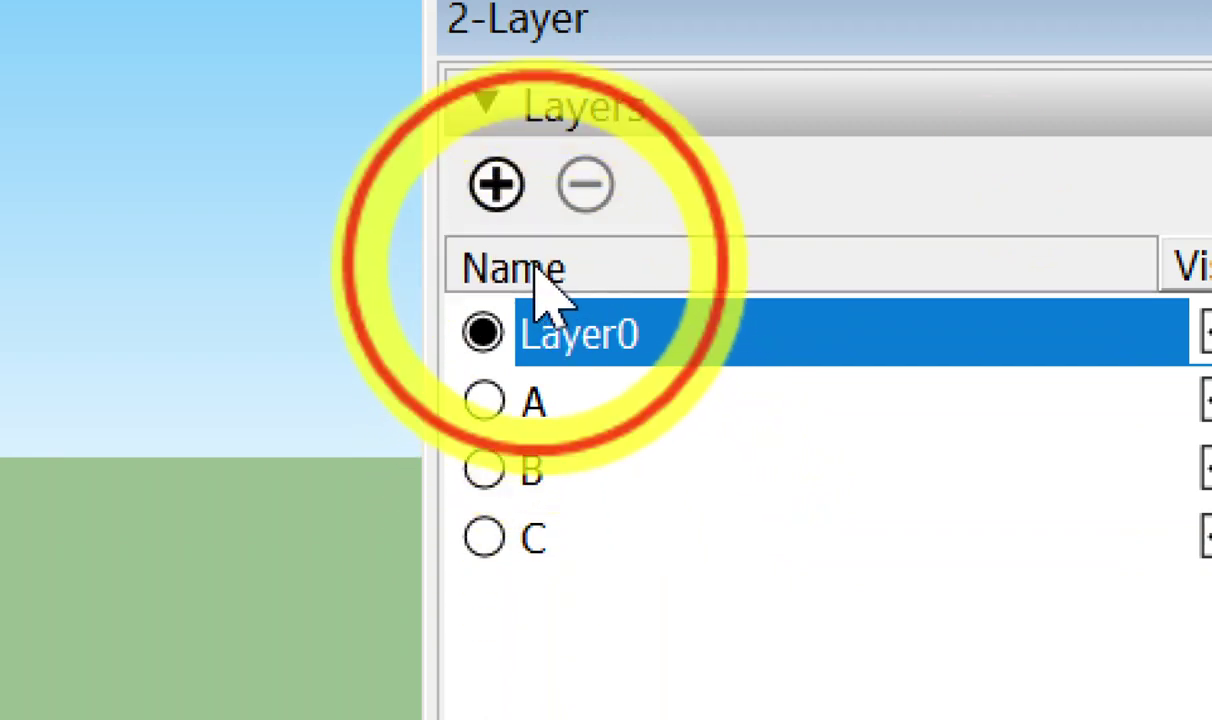
left_click(537, 275)
left_click(537, 272)
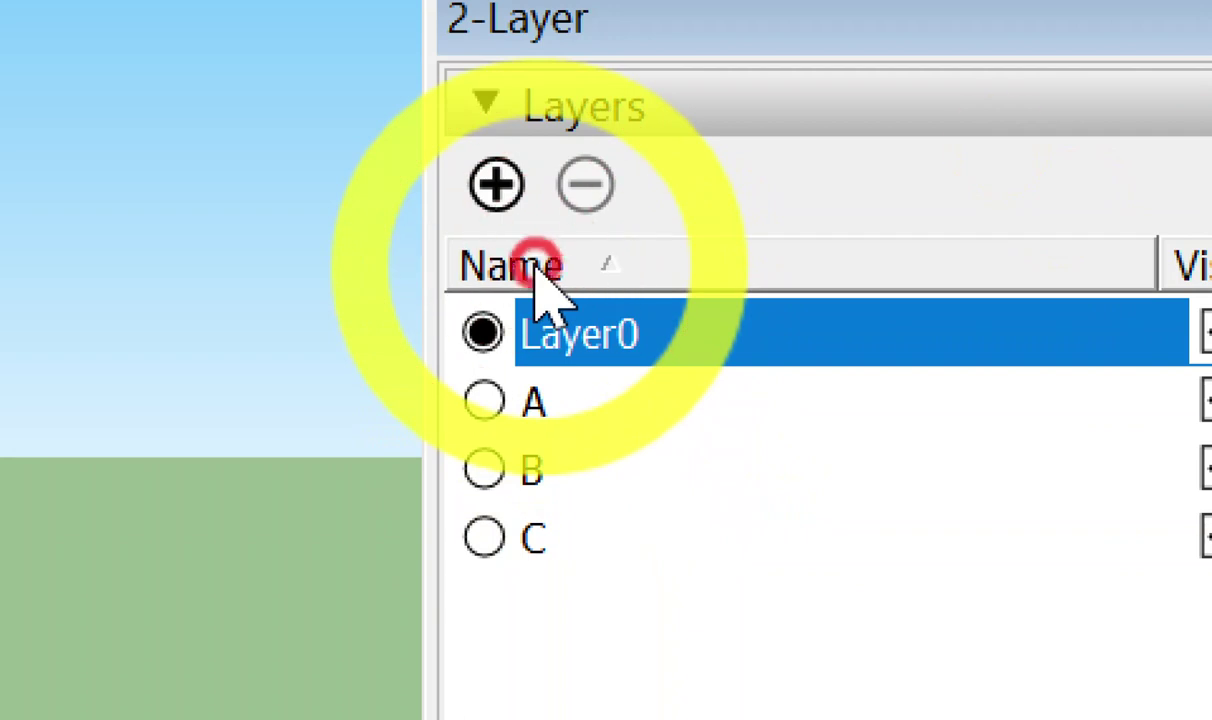
left_click(537, 272)
left_click(537, 272)
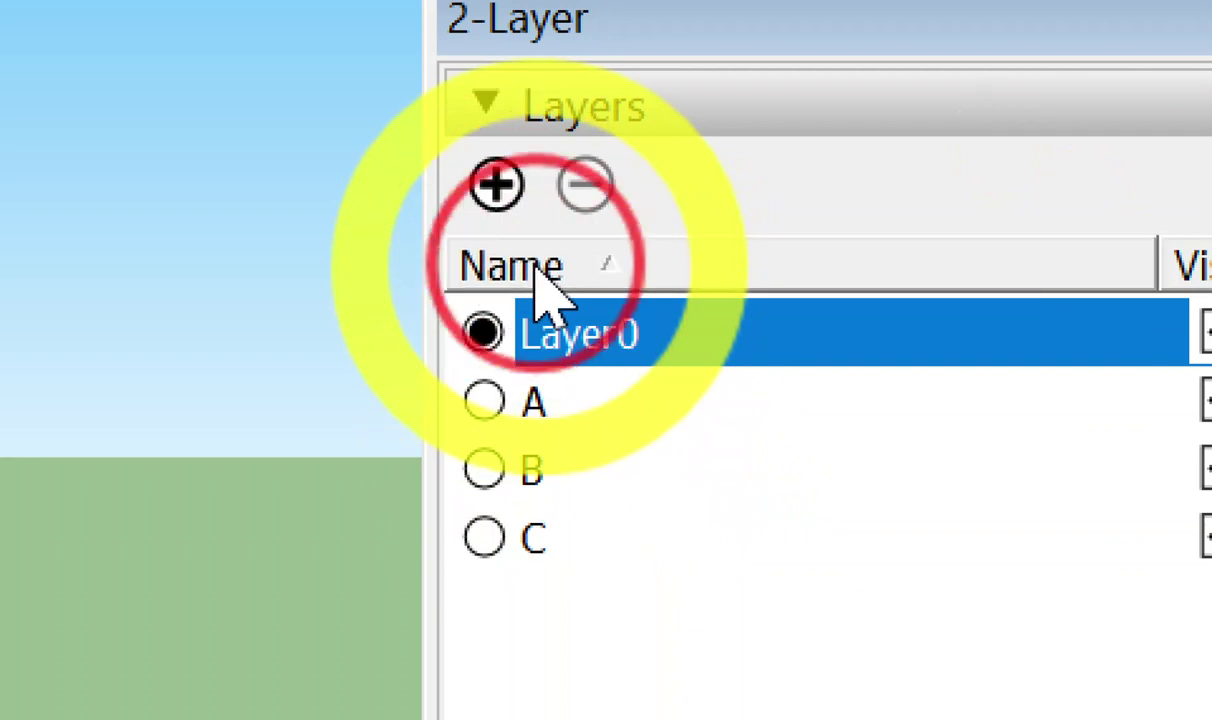
left_click(537, 272)
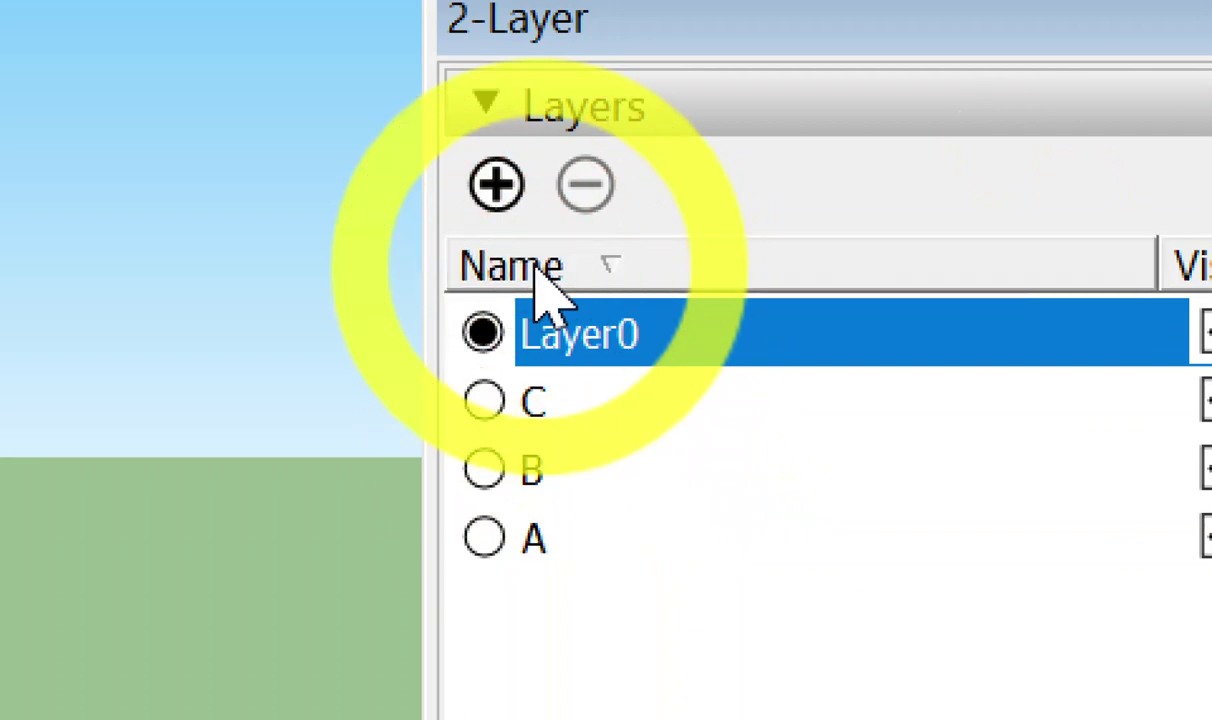
left_click(537, 272)
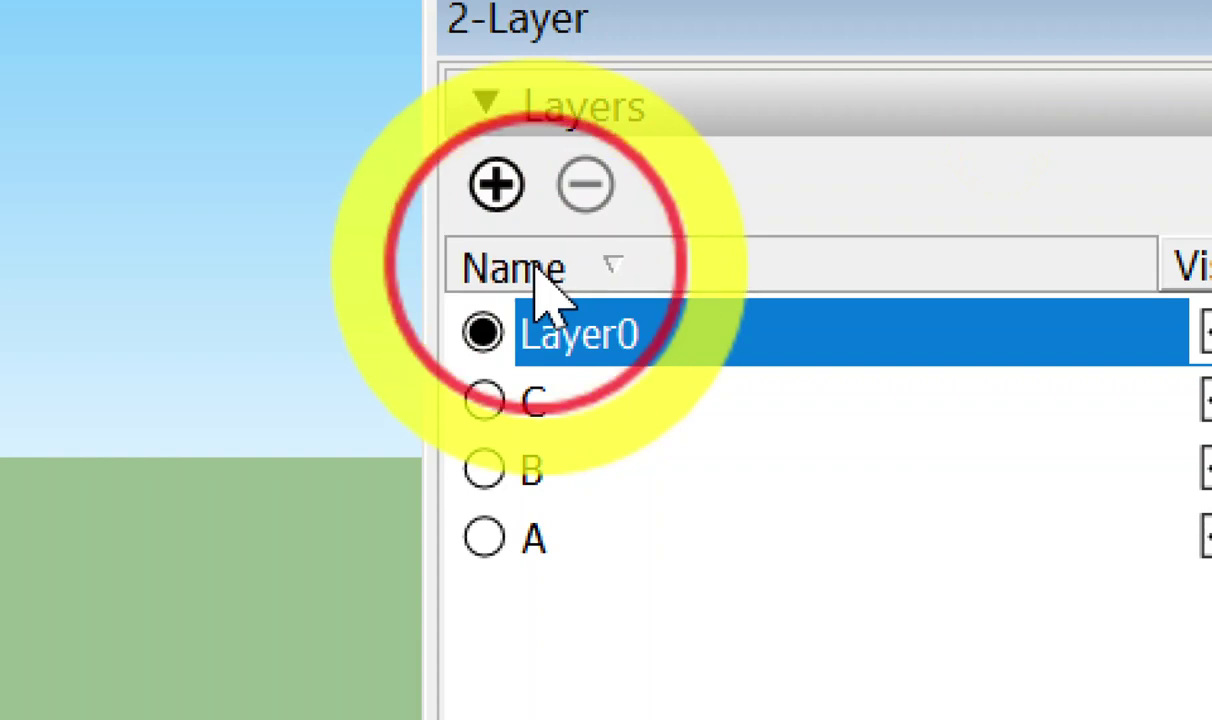
left_click(535, 268)
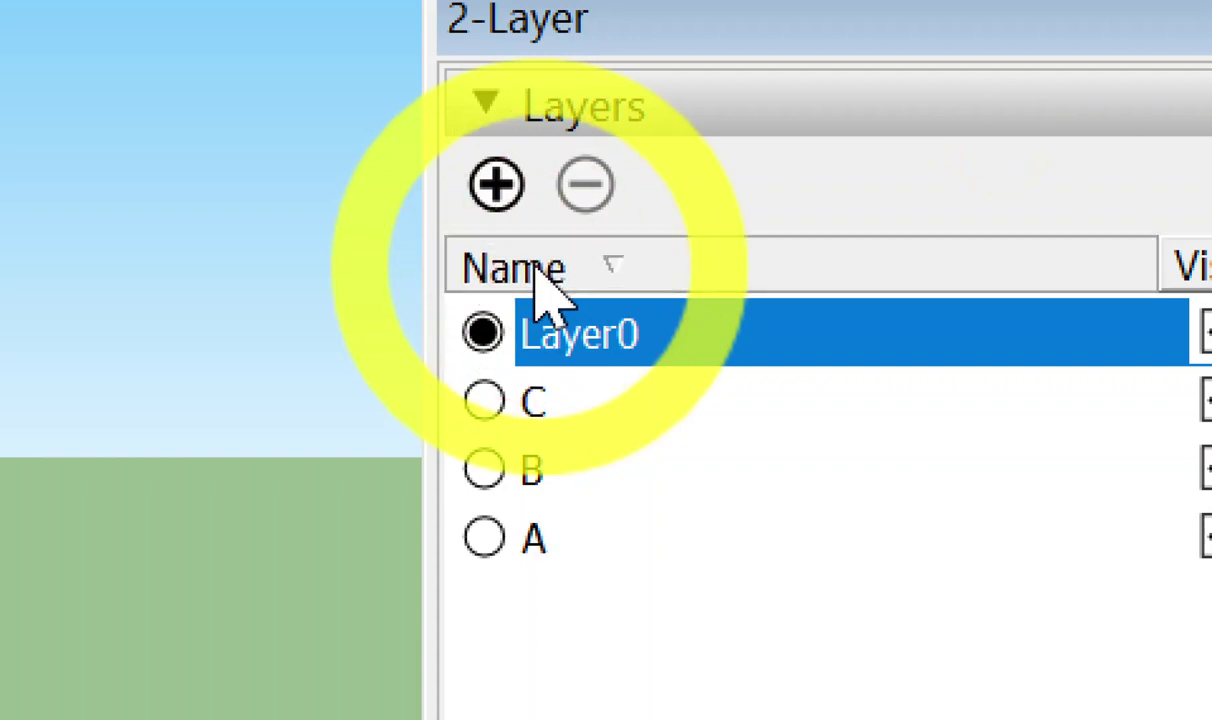
left_click(535, 268)
left_click(556, 256)
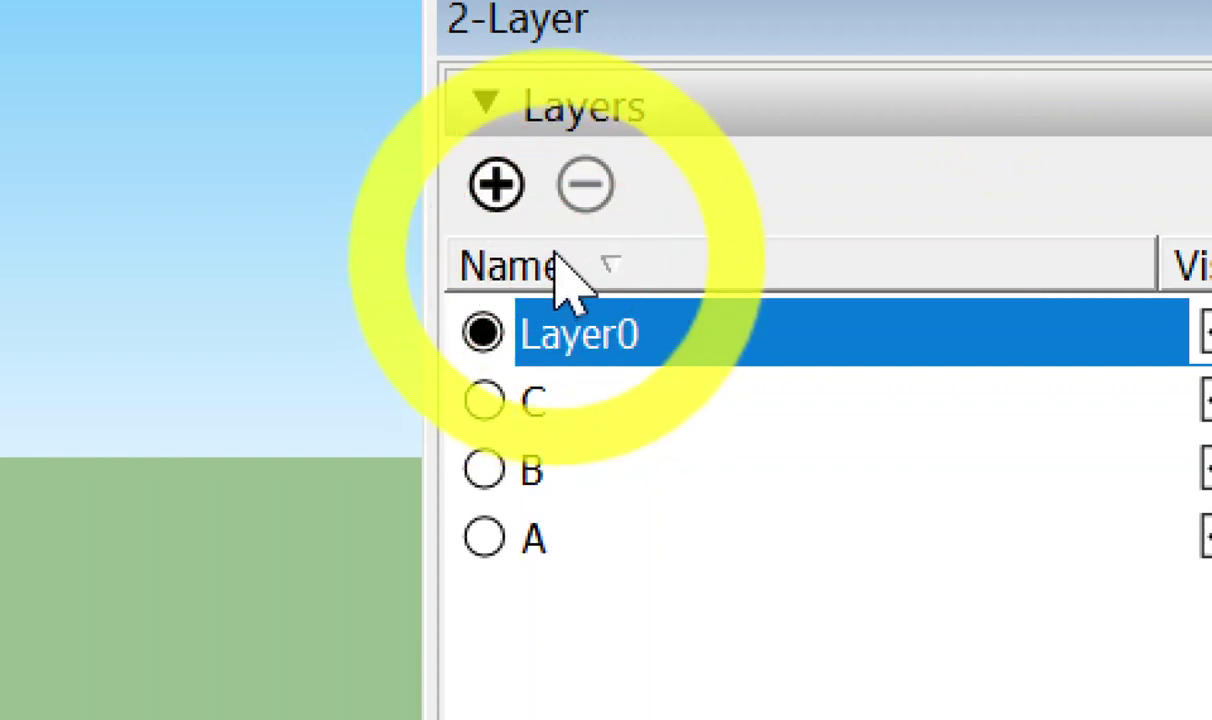
left_click(560, 262)
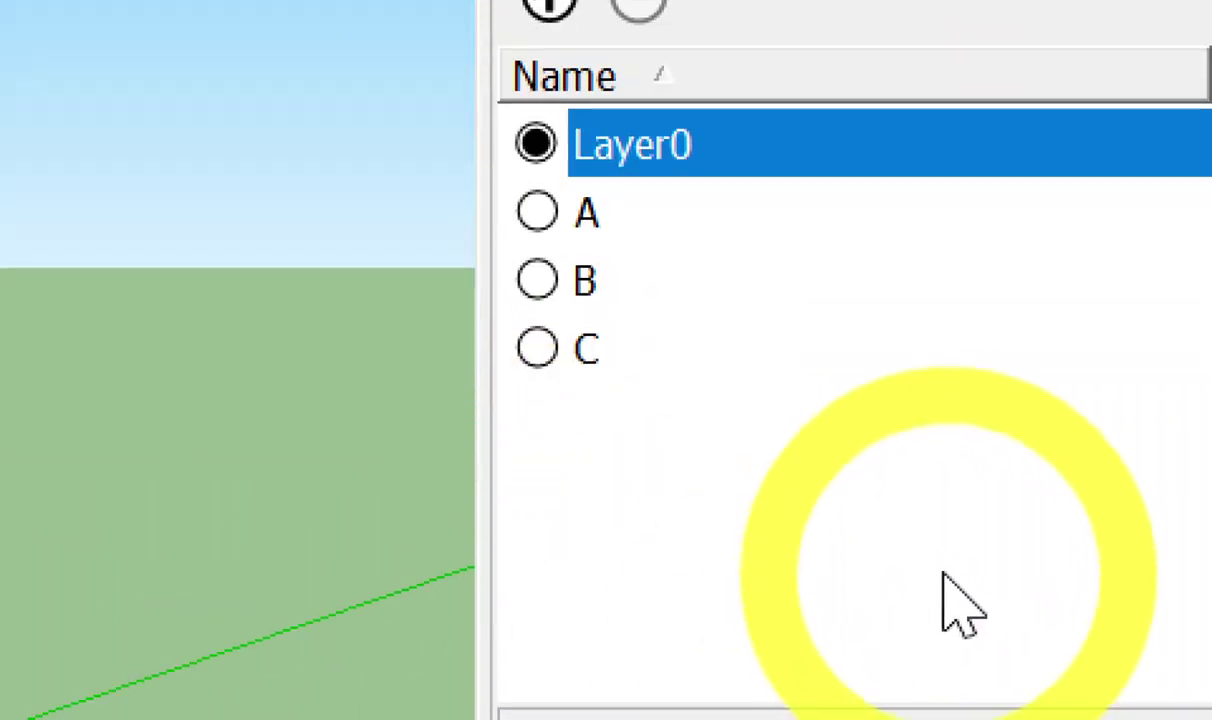
Try making layers A and C current, finishing with Layer0 as the current layer.
left_click(955, 587)
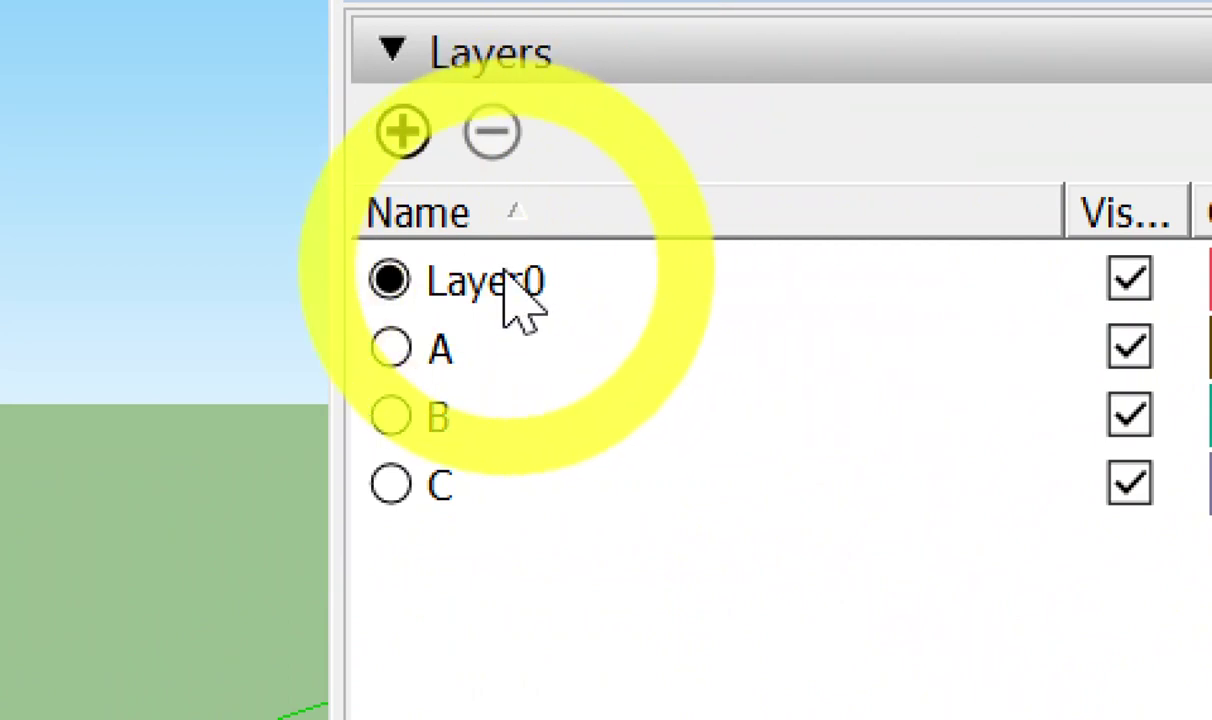
left_click(390, 348)
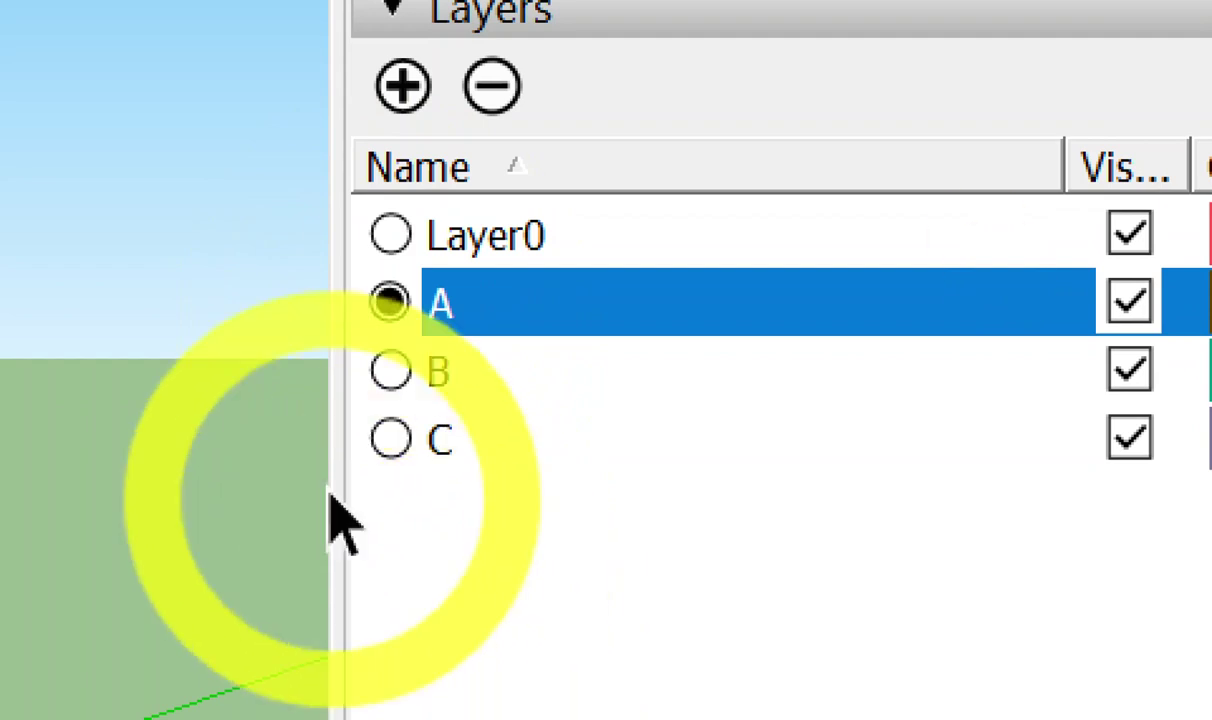
left_click(388, 234)
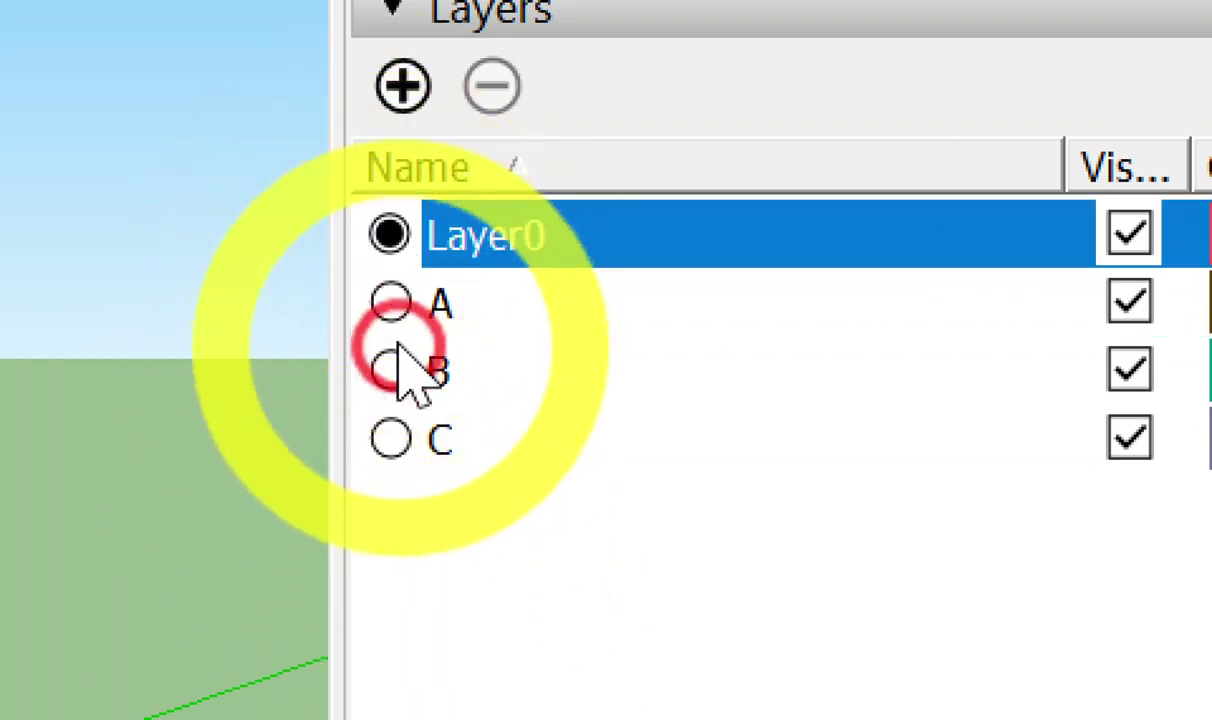
left_click(395, 441)
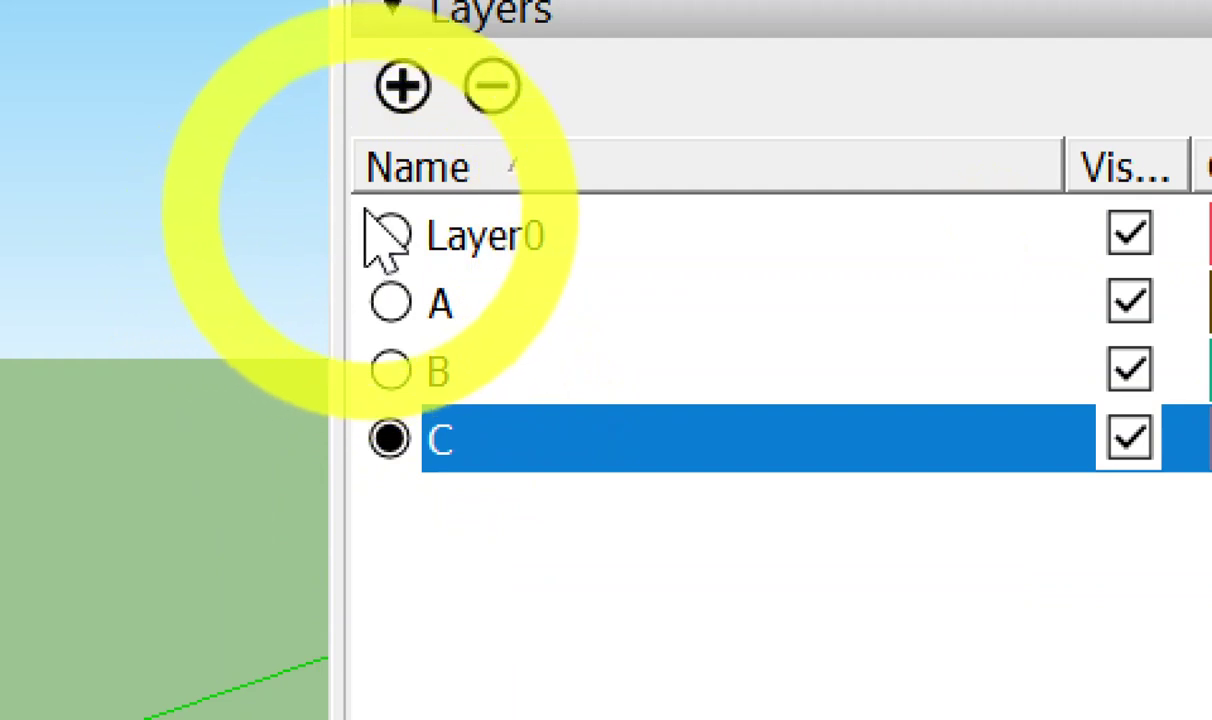
left_click(398, 238)
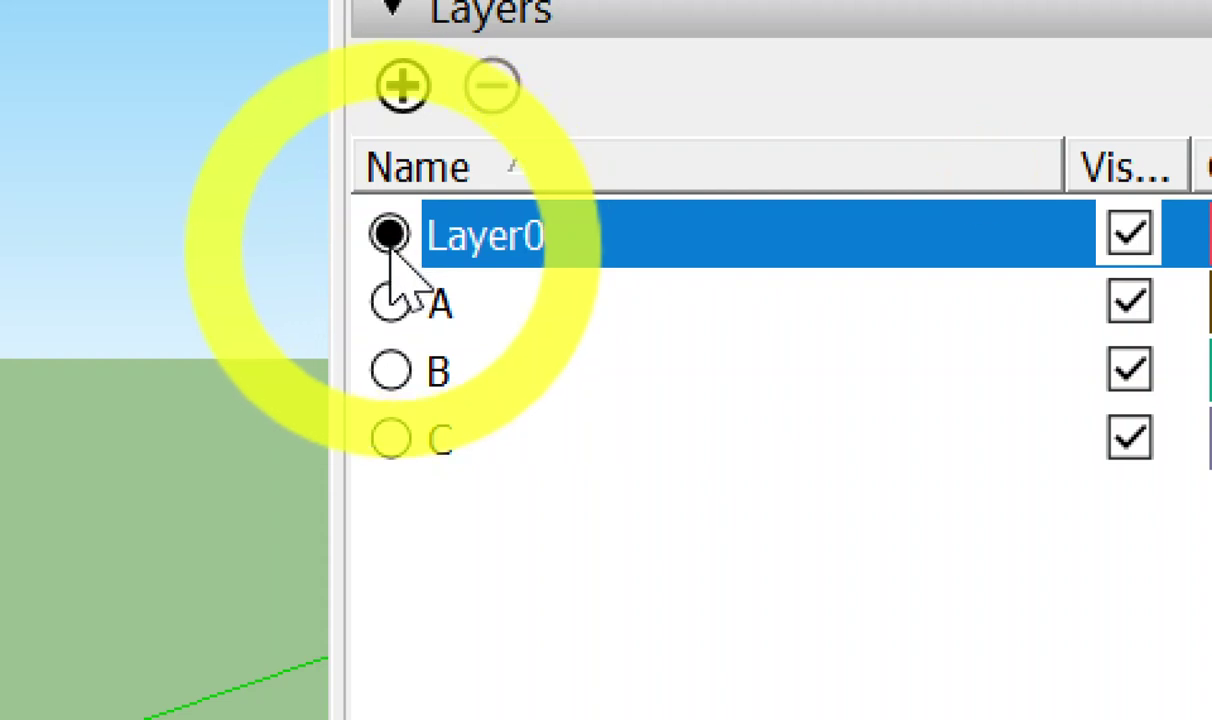
left_click(390, 440)
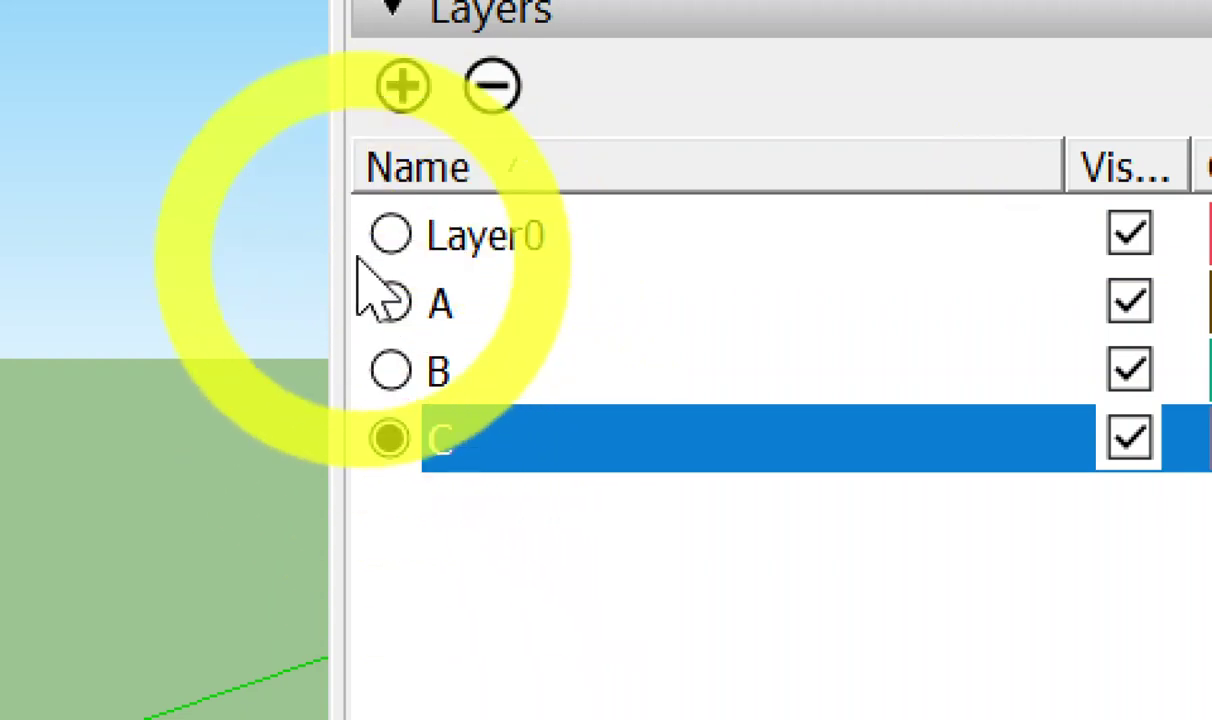
left_click(390, 234)
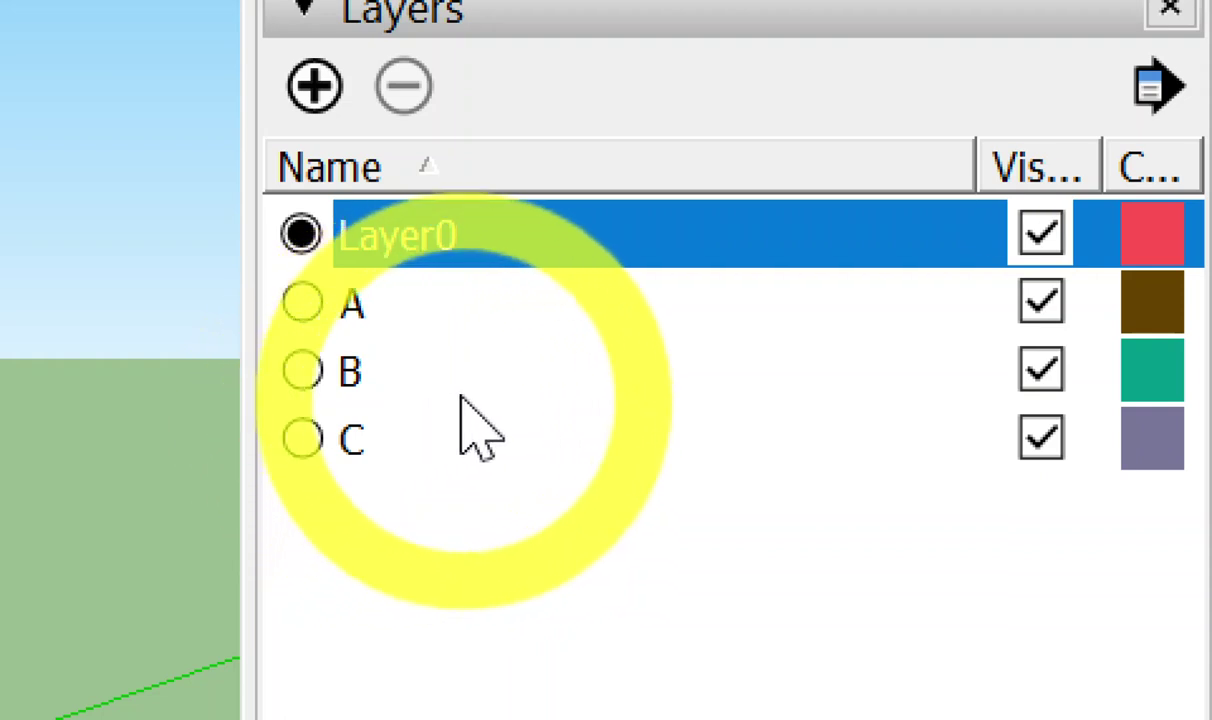
Delete layer C, leaving Layer0, A and B in the list.
left_click(516, 442)
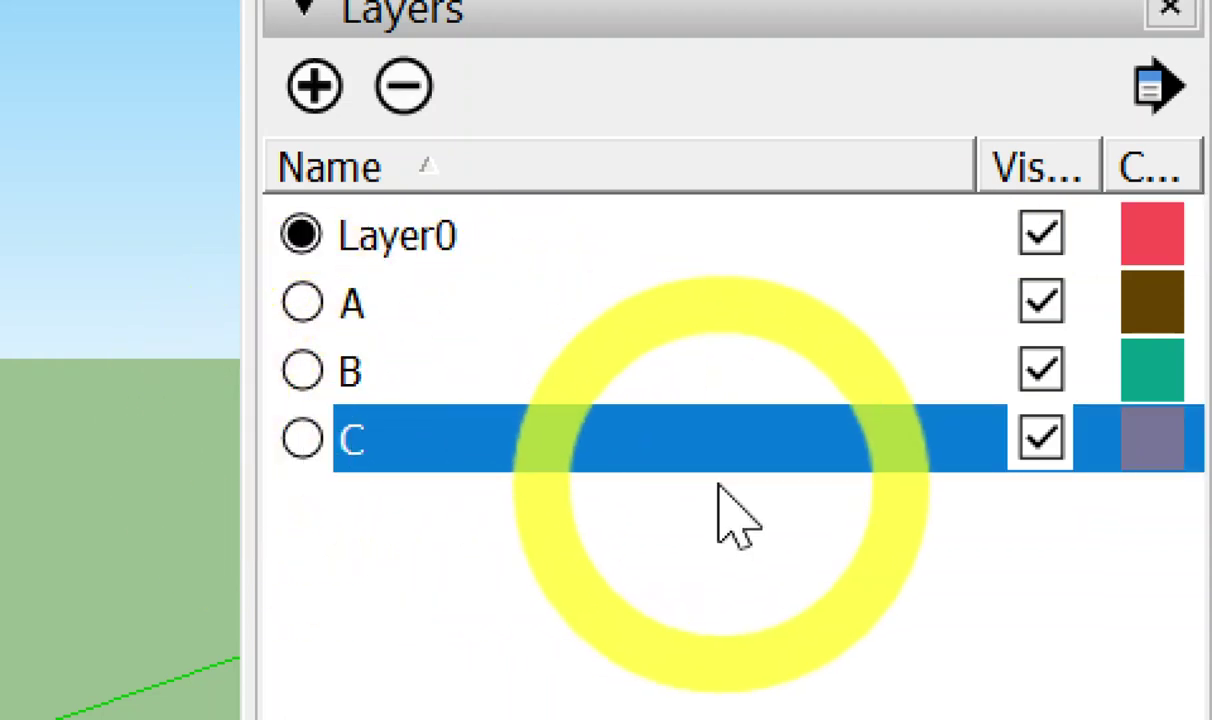
left_click(690, 430)
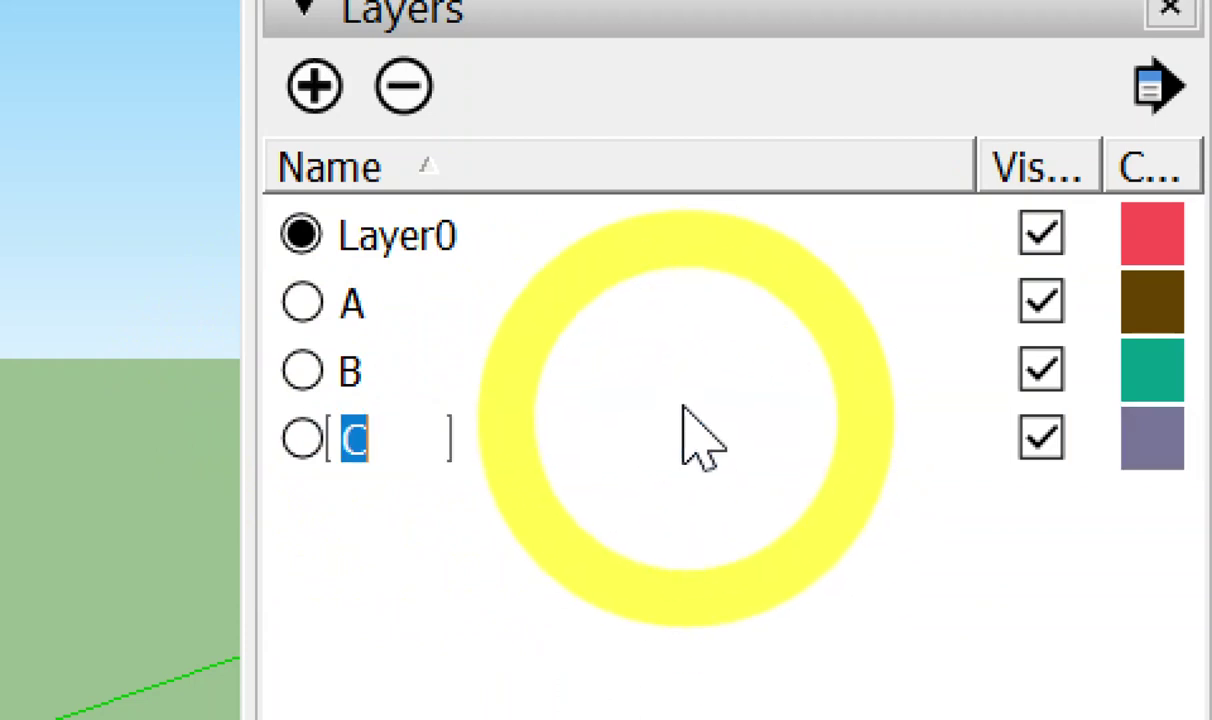
left_click(676, 362)
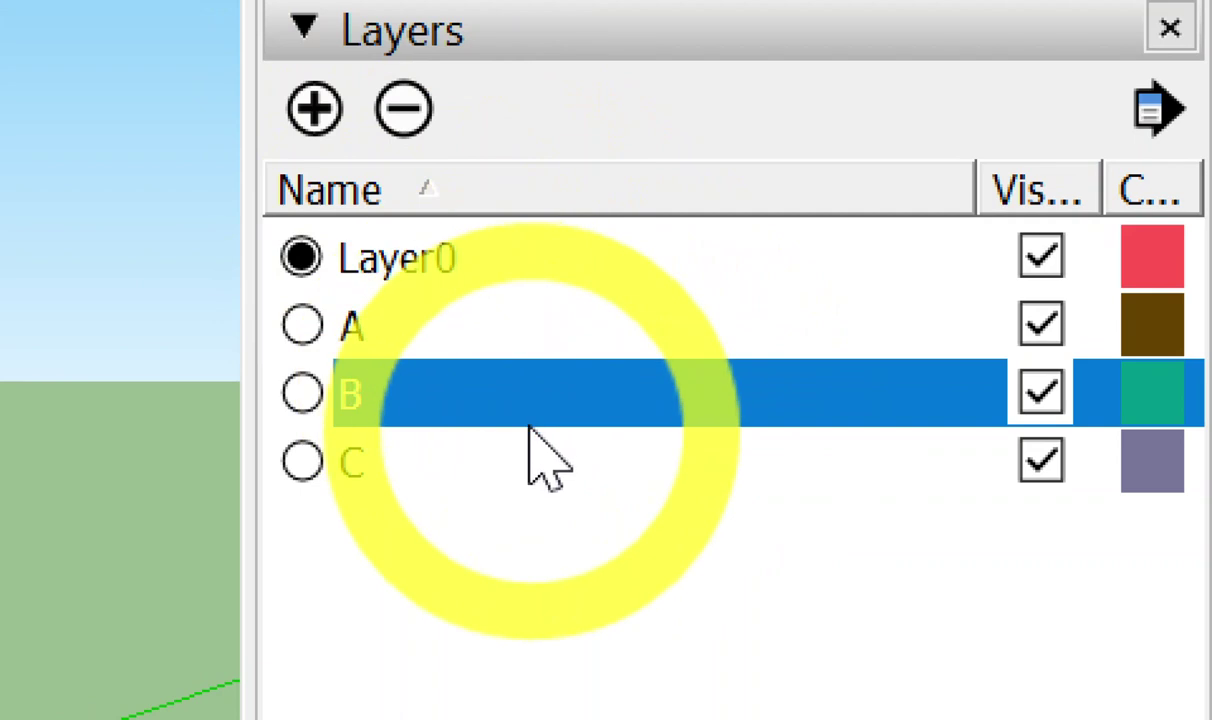
left_click(548, 462)
left_click(402, 112)
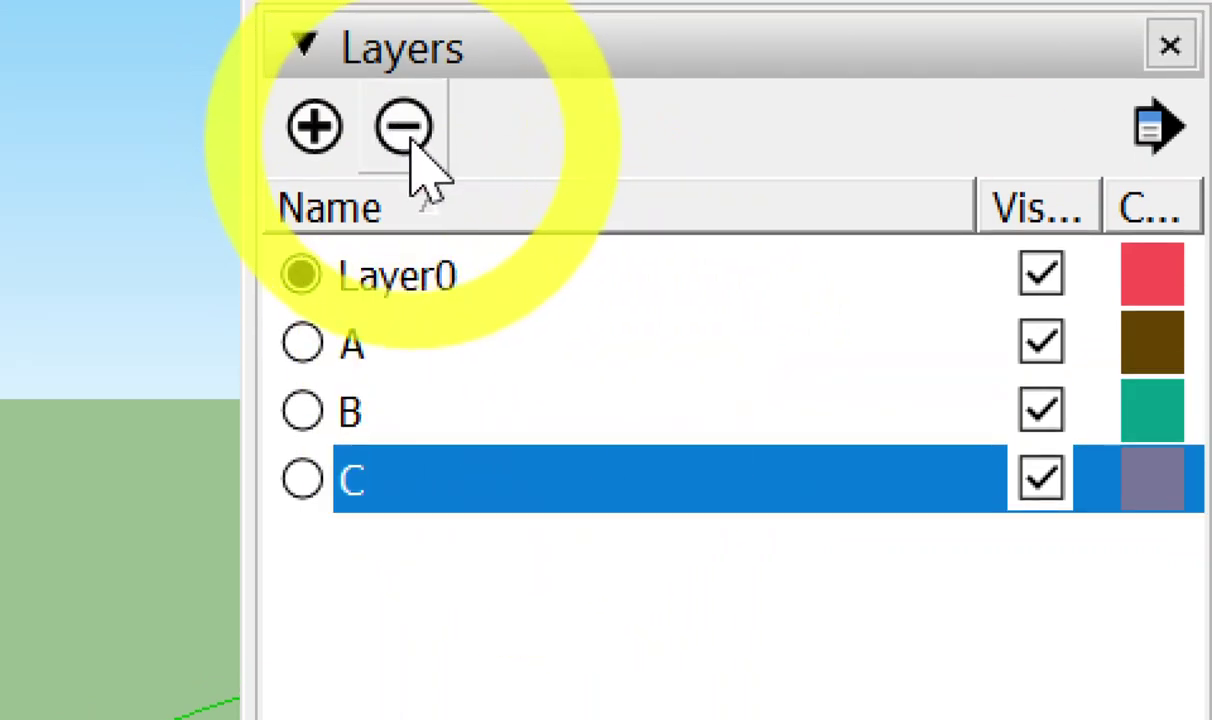
left_click(454, 235)
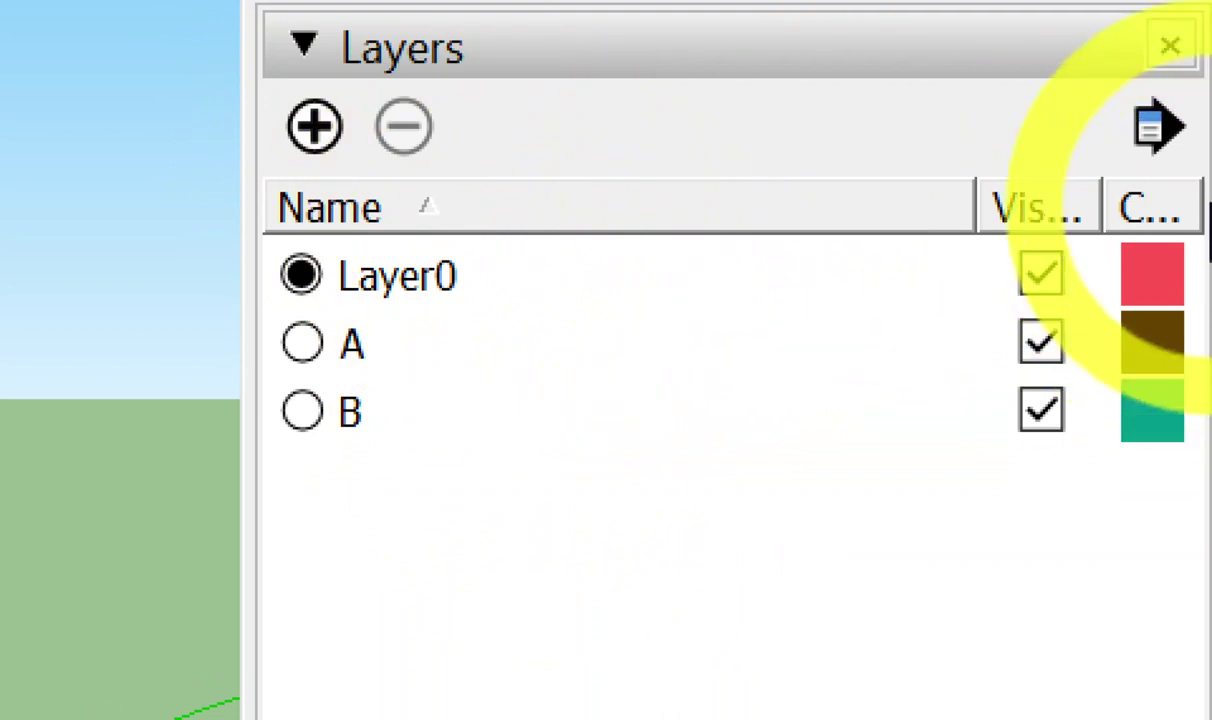
Narrow the Name column, widen Visible, and toggle layers A and B off and back on.
left_click_drag(958, 206, 632, 205)
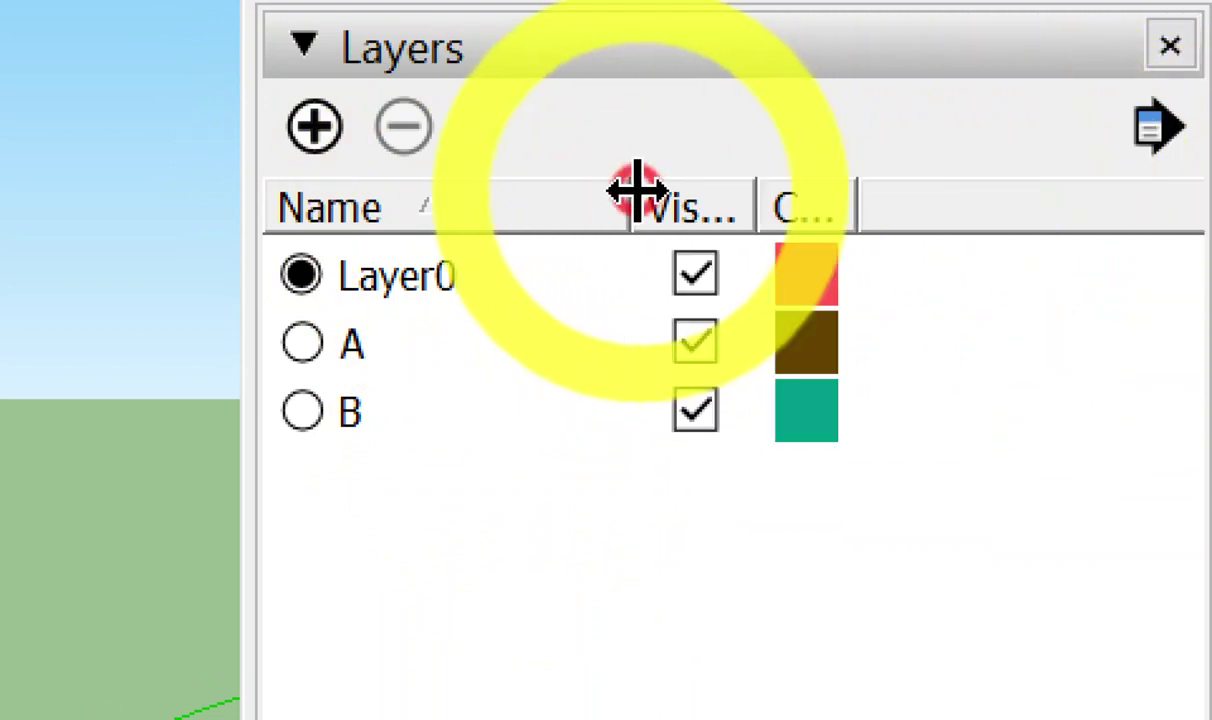
mouse_move(762, 203)
left_mouse_down()
mouse_move(1048, 195)
mouse_move(930, 215)
left_mouse_up()
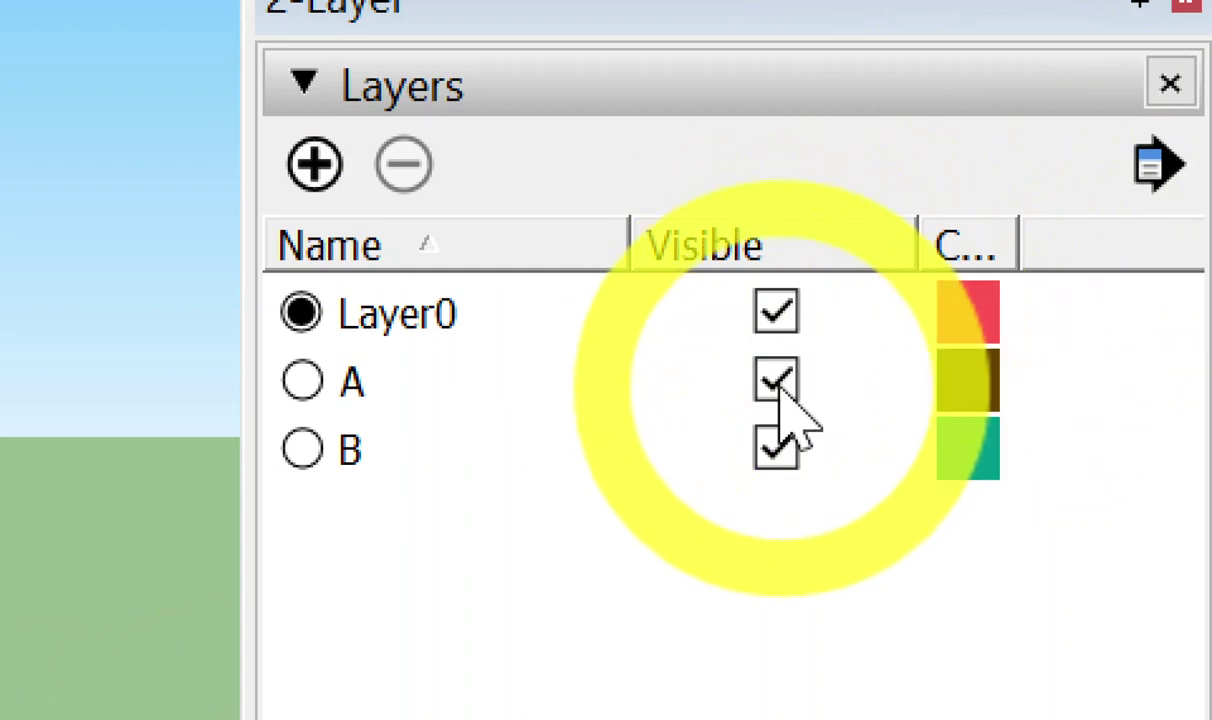
left_click(778, 381)
left_click(778, 447)
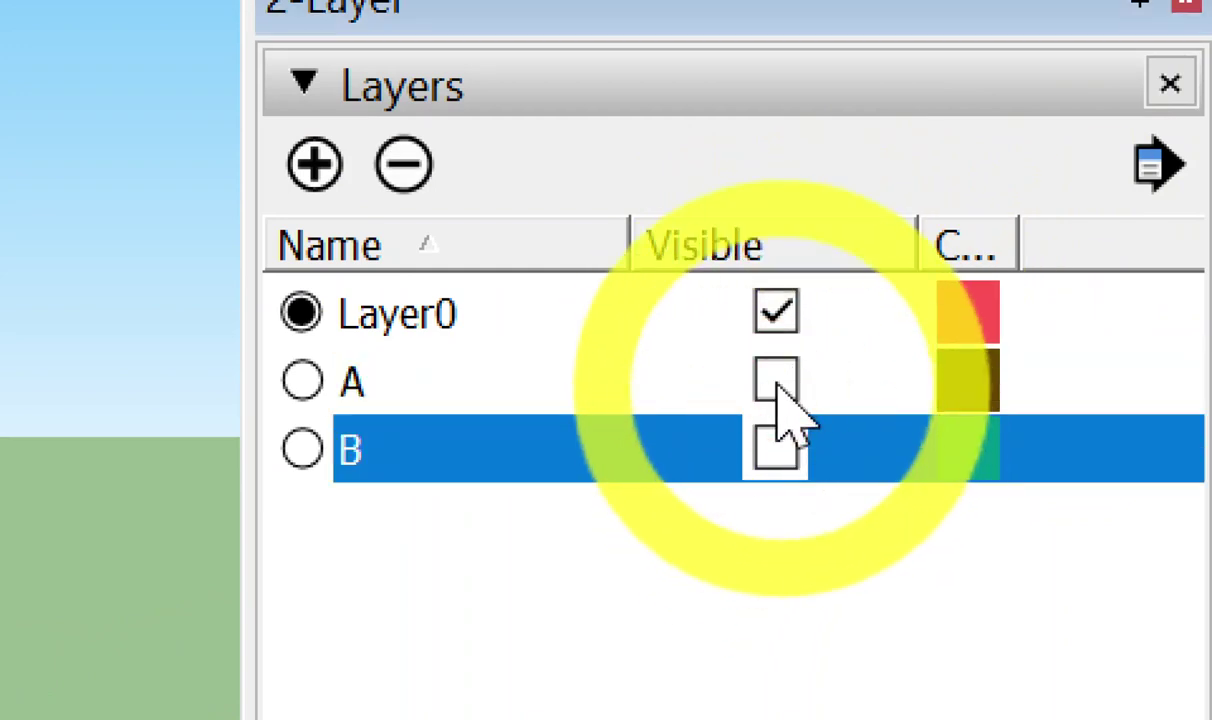
left_click(778, 383)
left_click(779, 447)
left_click(779, 381)
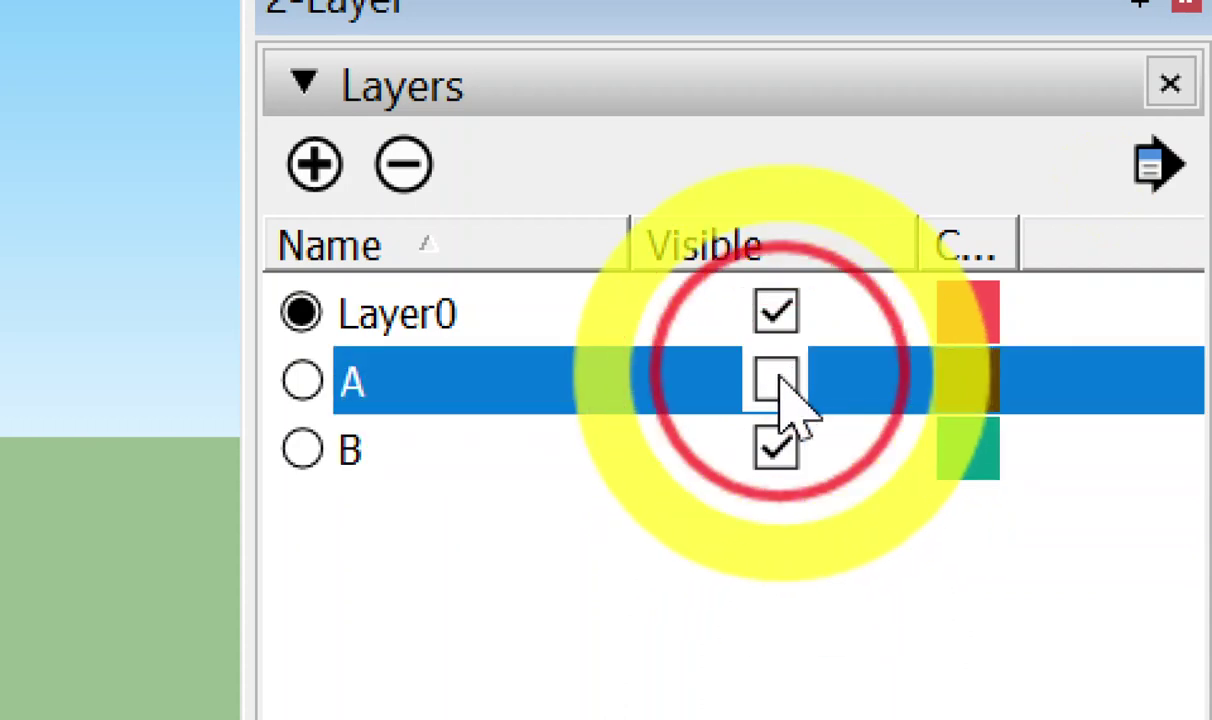
left_click(788, 445)
left_click(776, 382)
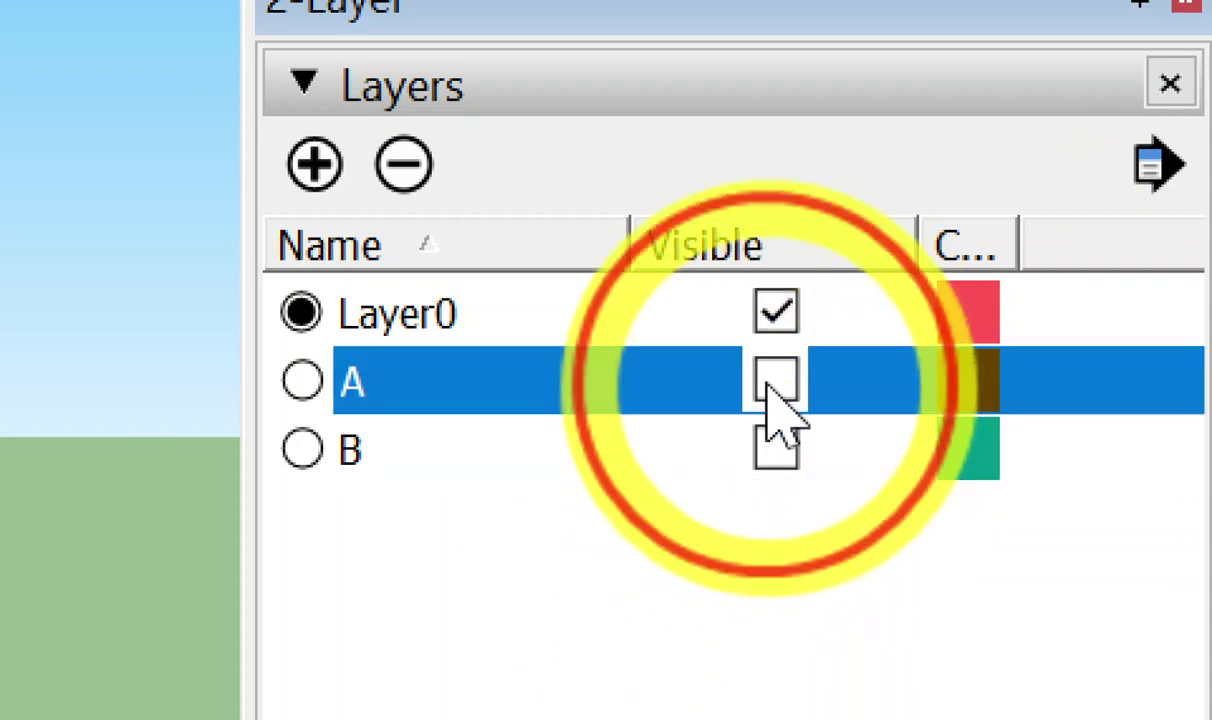
left_click(779, 449)
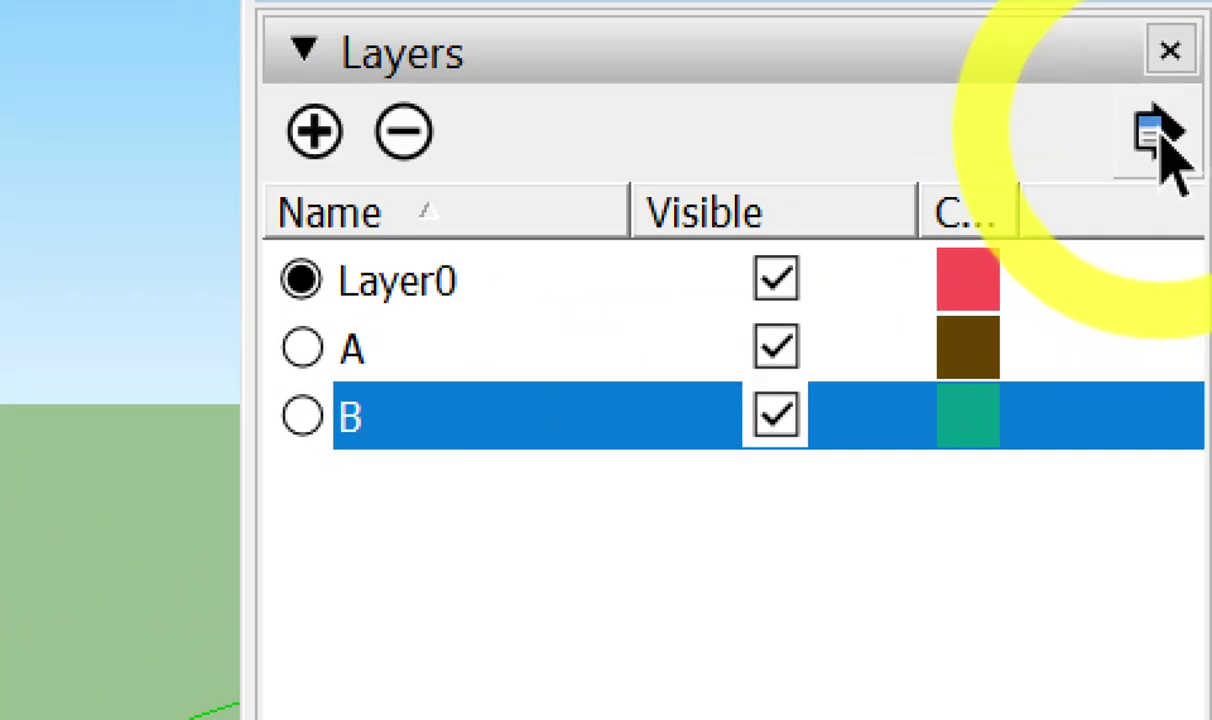
left_click(1198, 128)
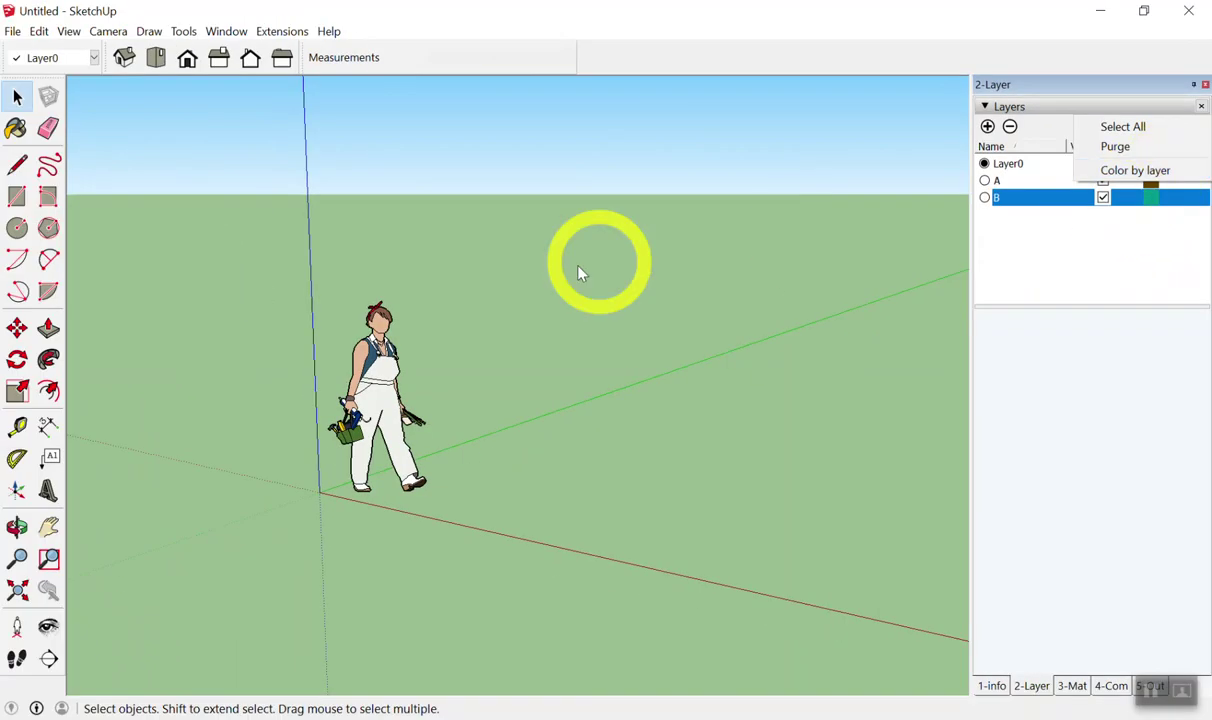
left_click(578, 272)
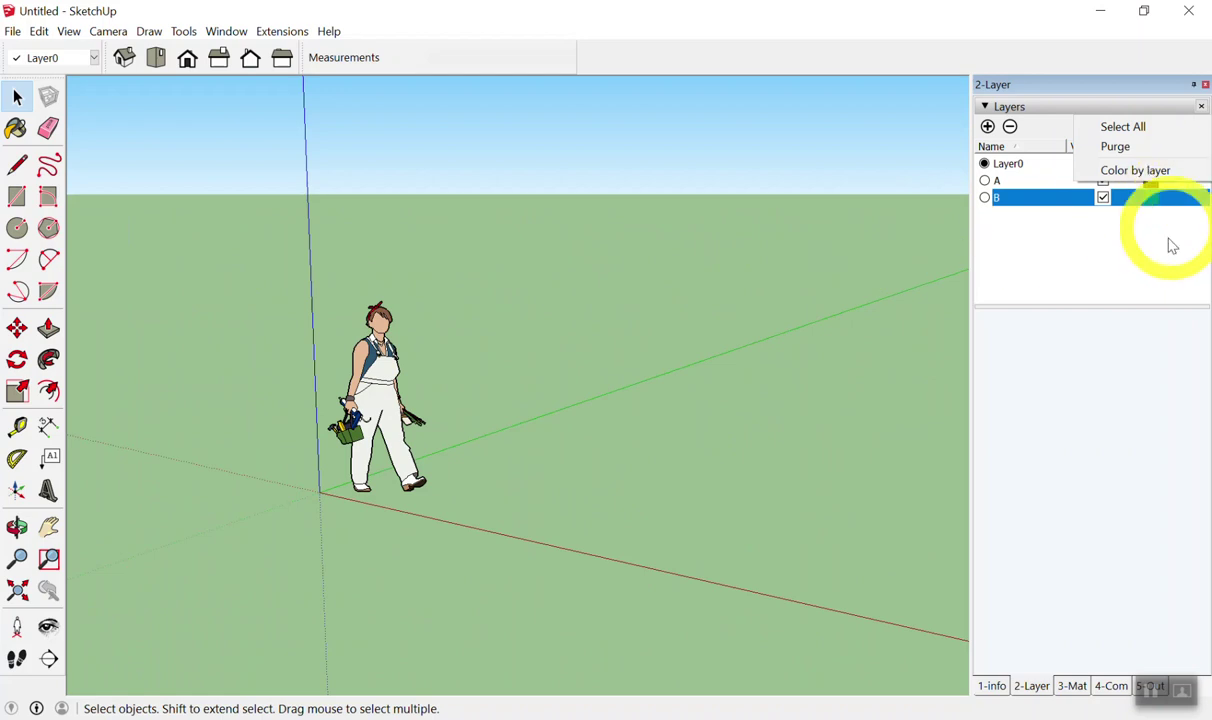
left_click(1172, 245)
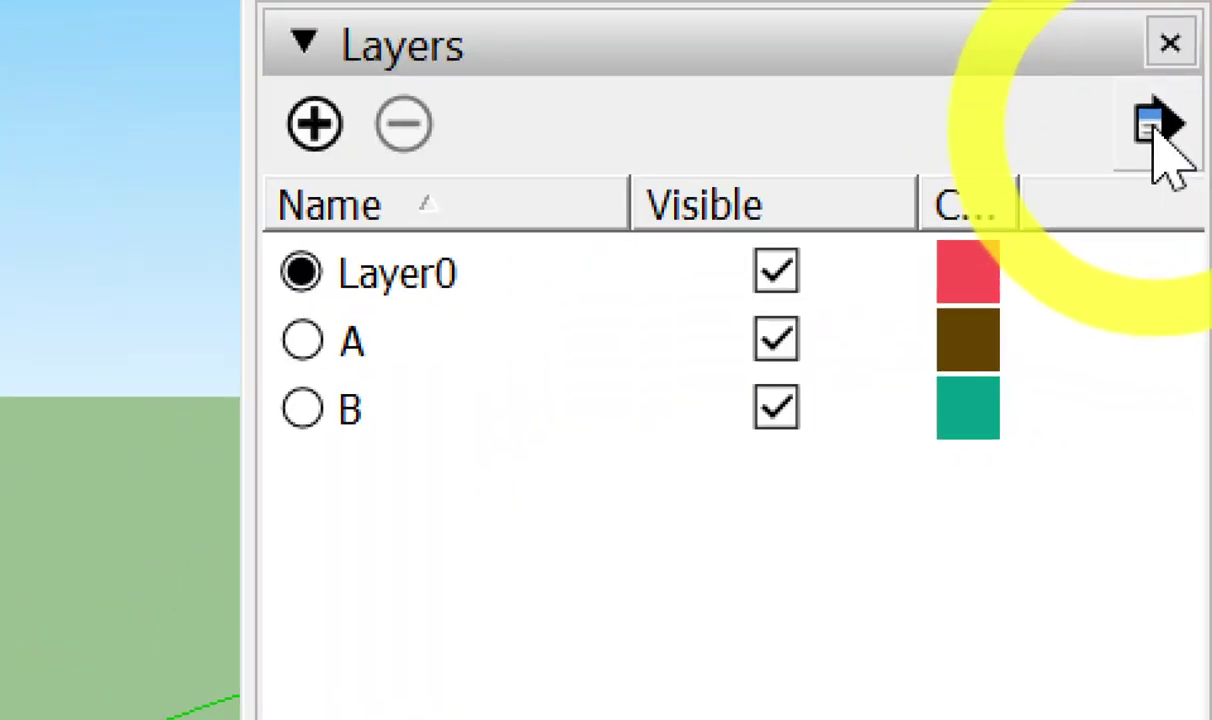
left_click(1160, 130)
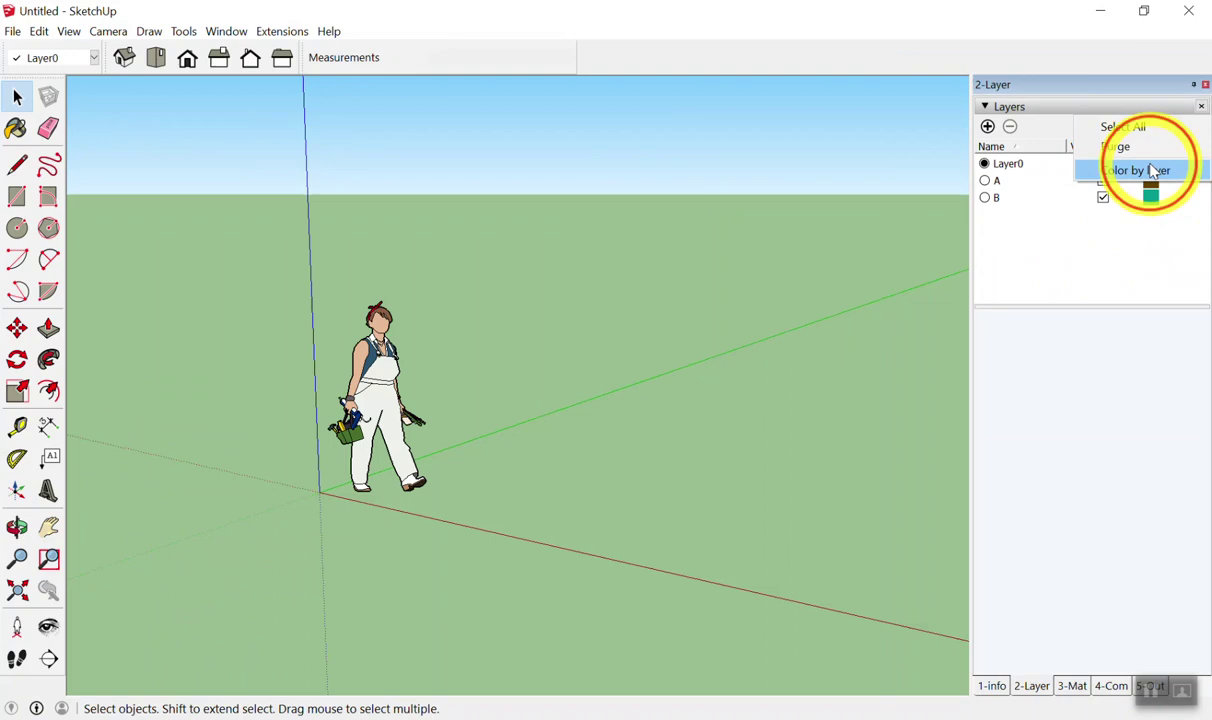
left_click(1150, 170)
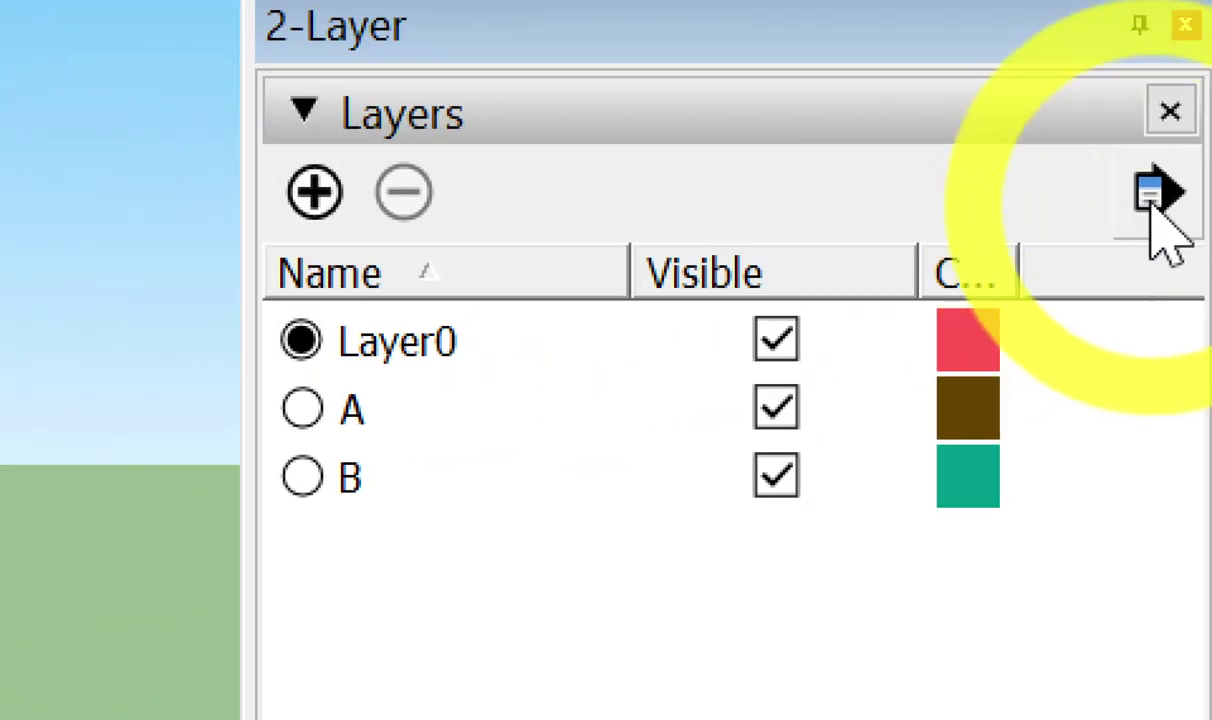
left_click(1155, 195)
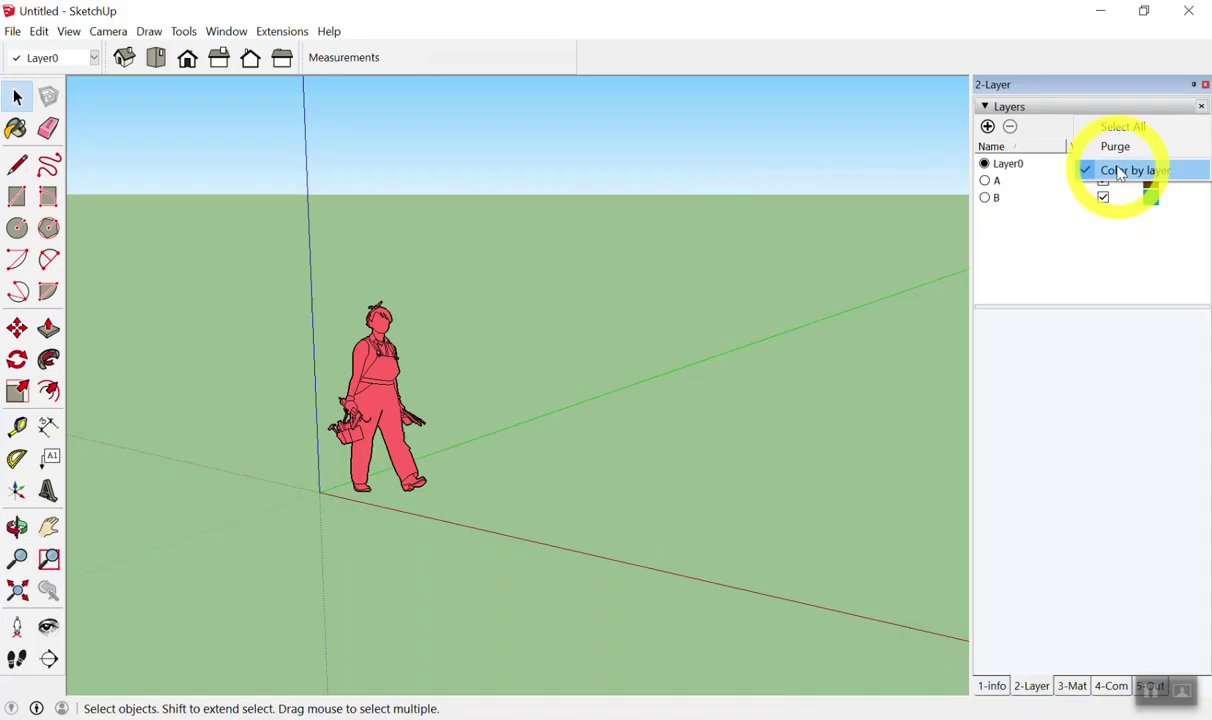
left_click(838, 372)
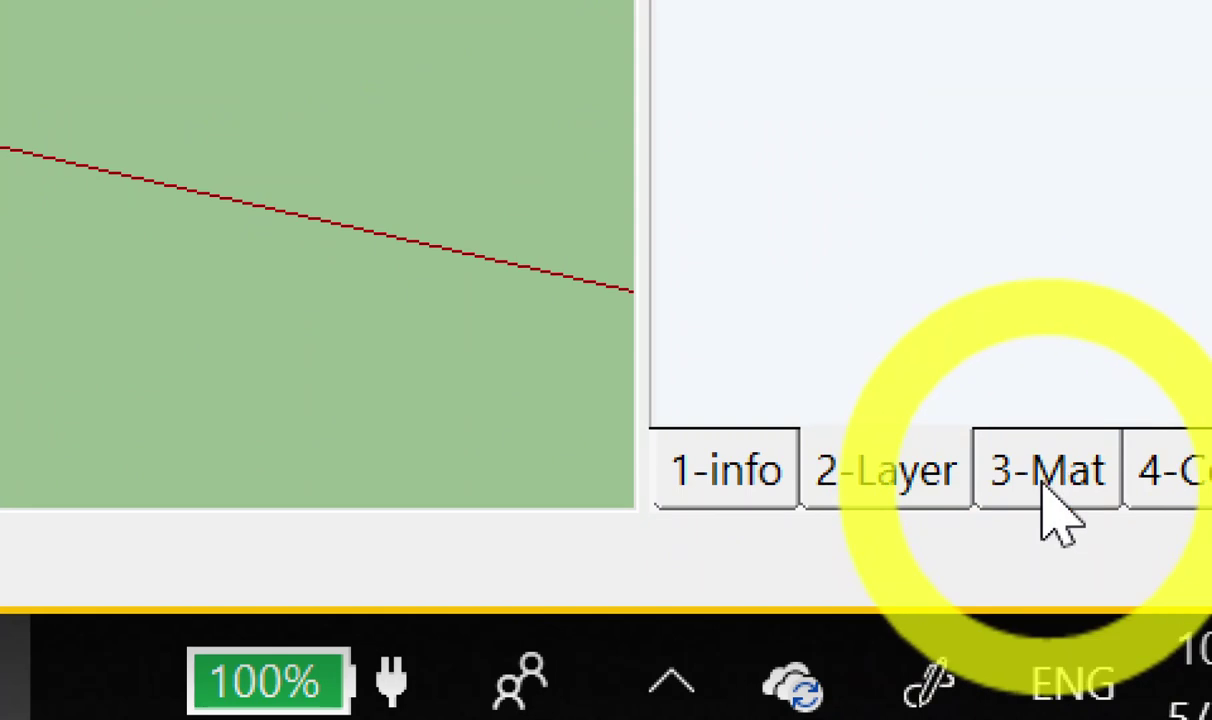
Switch to the 3-Mat tab and show the In Model materials collection.
left_click(1058, 486)
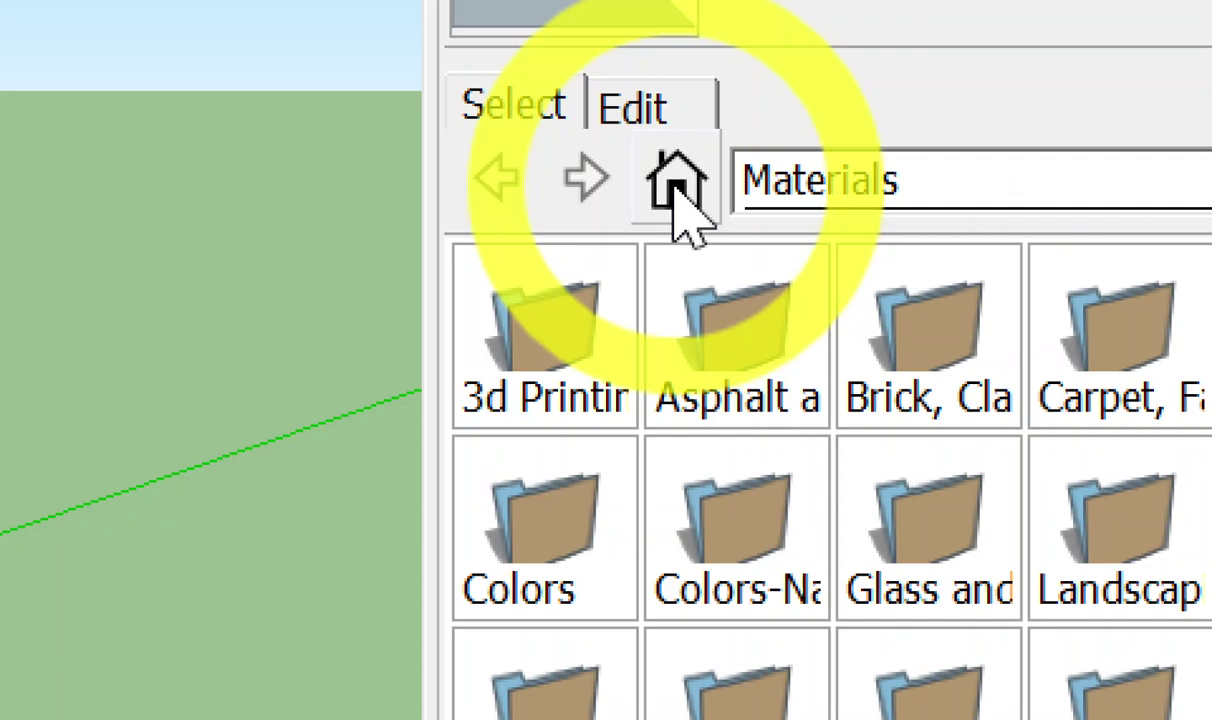
left_click(680, 190)
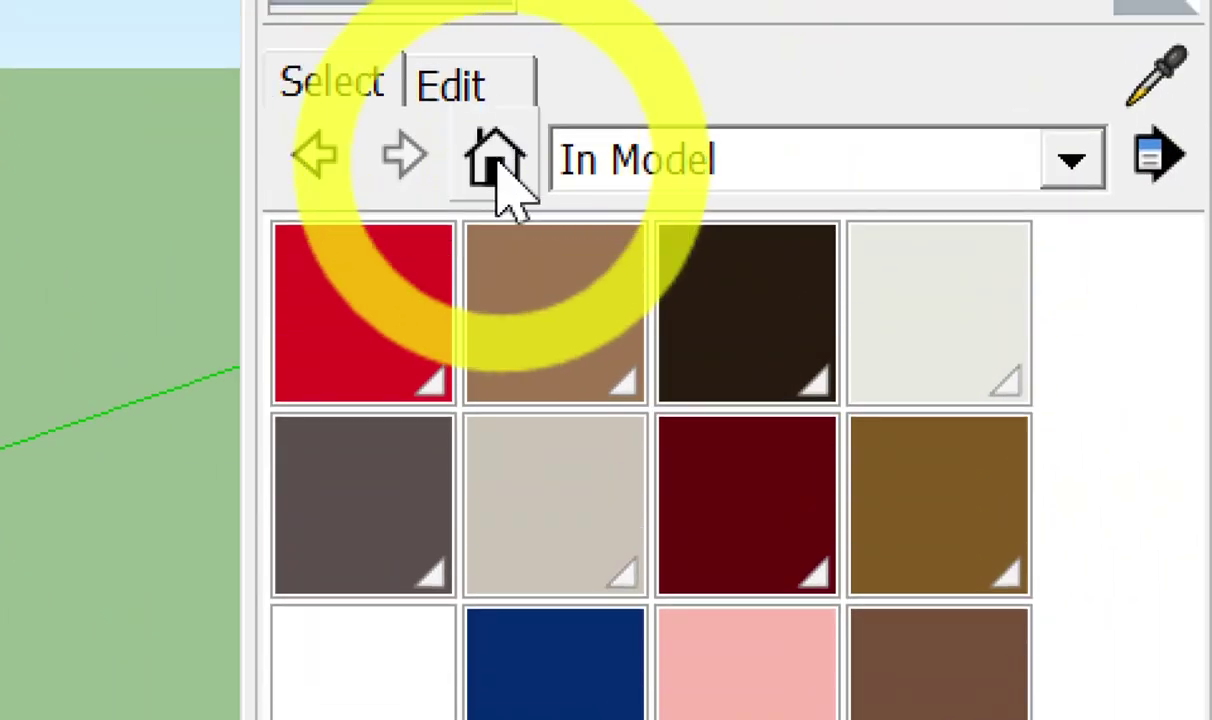
left_click(497, 162)
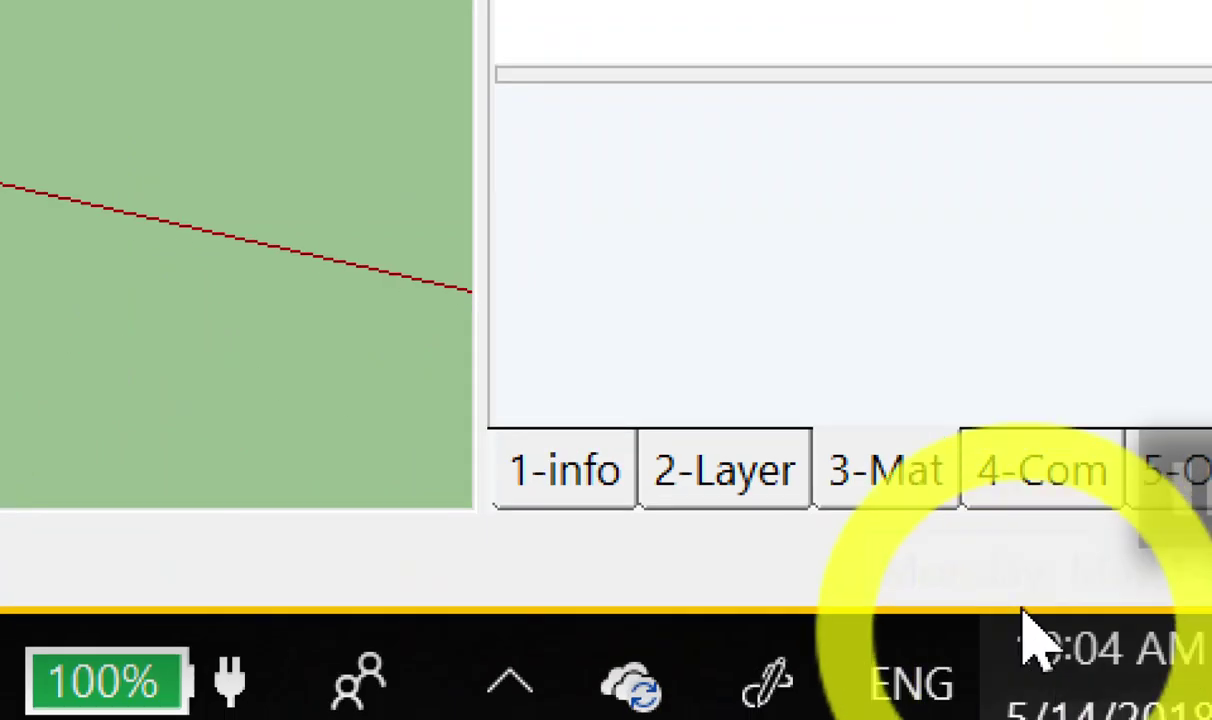
From the 3-Mat tray's In Model collection, choose Delete All in the details menu.
left_click(882, 411)
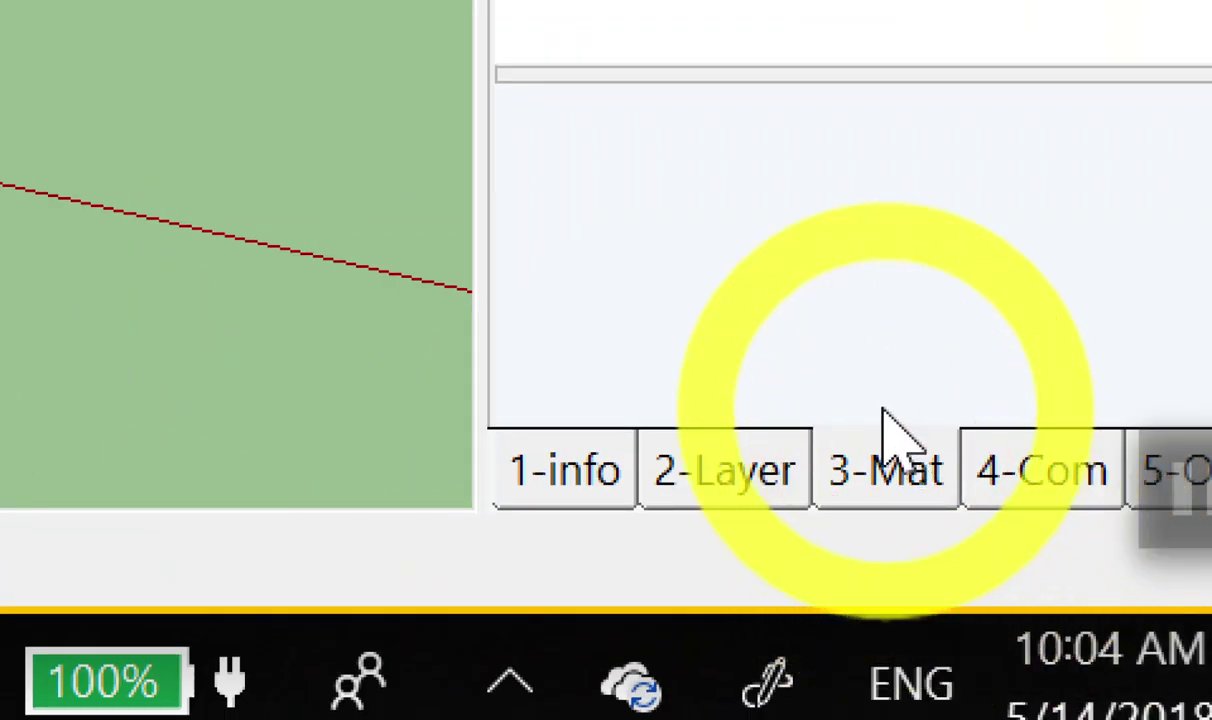
left_click(884, 472)
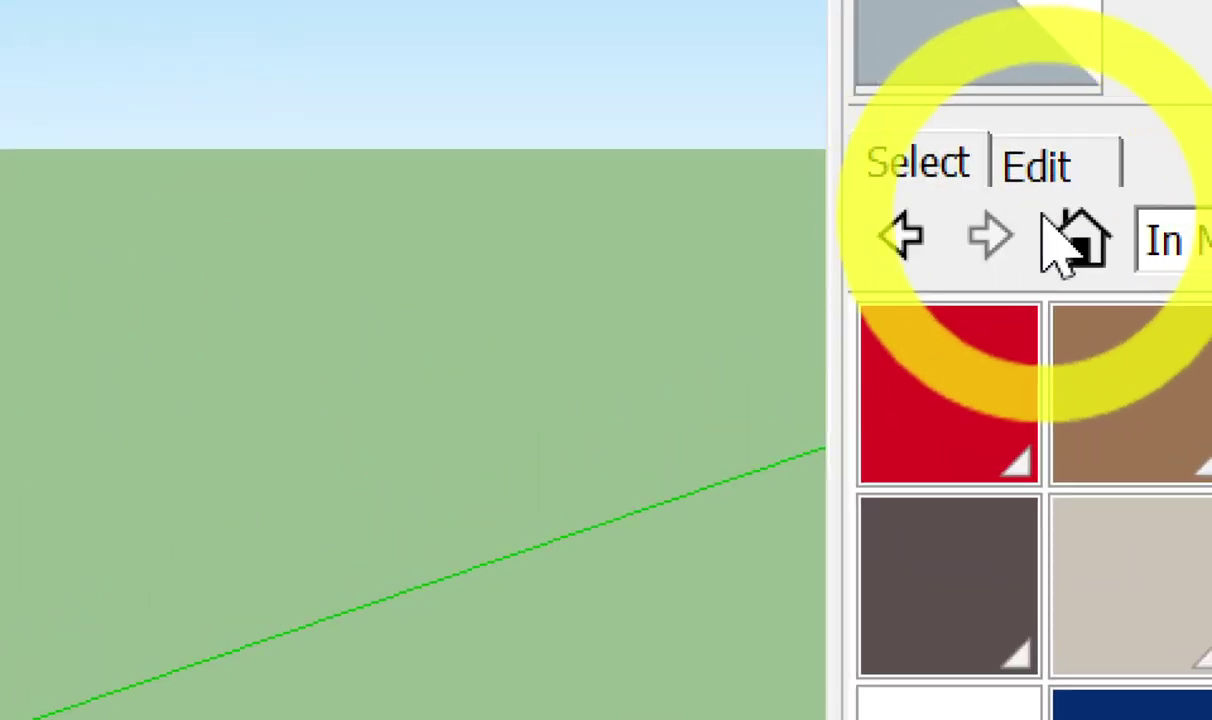
left_click(1075, 240)
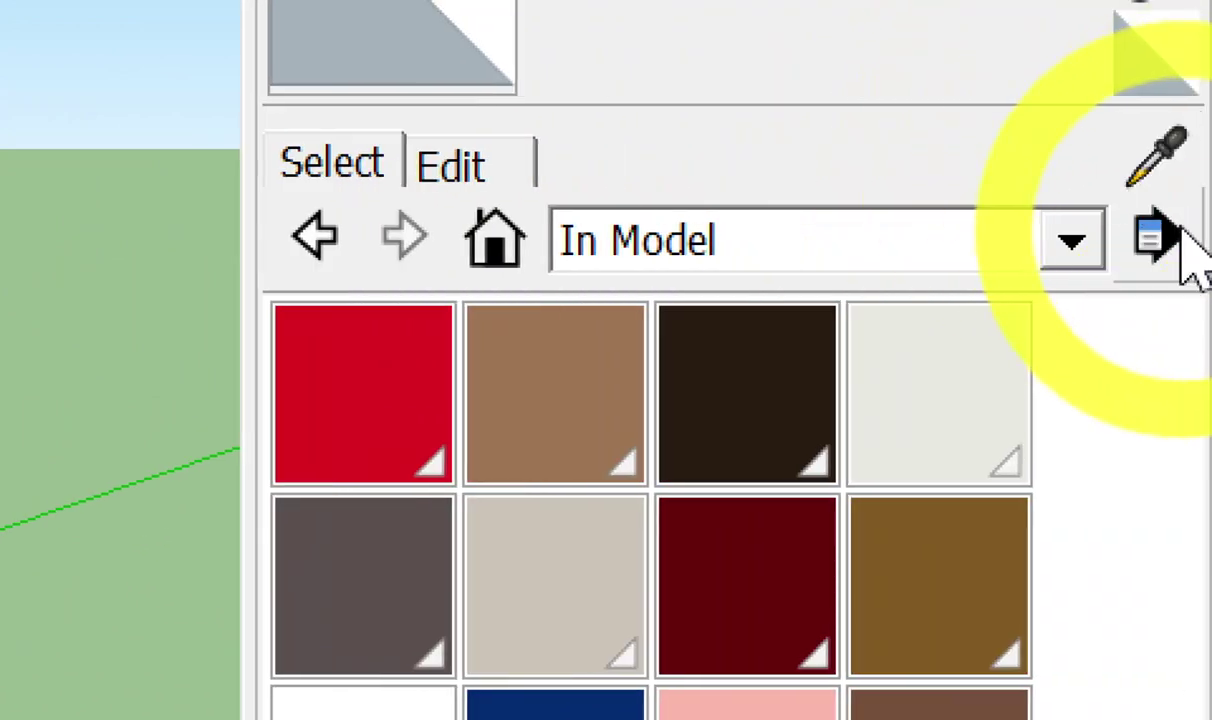
left_click(1160, 237)
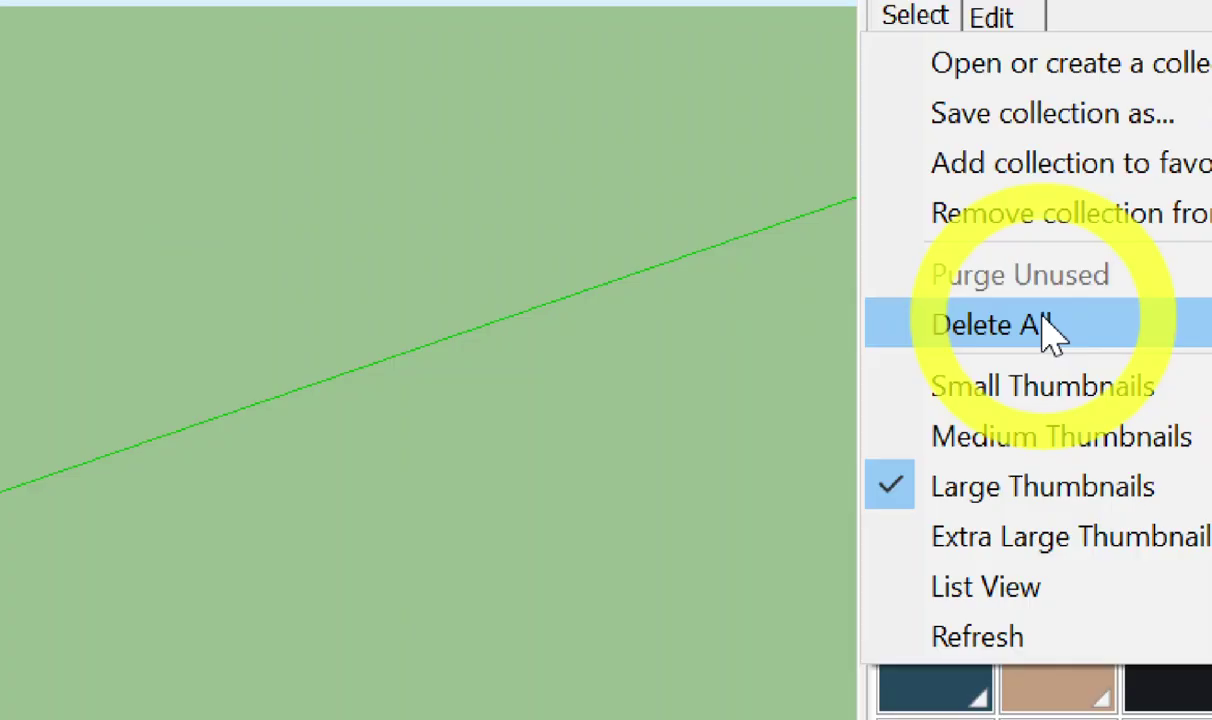
left_click(531, 376)
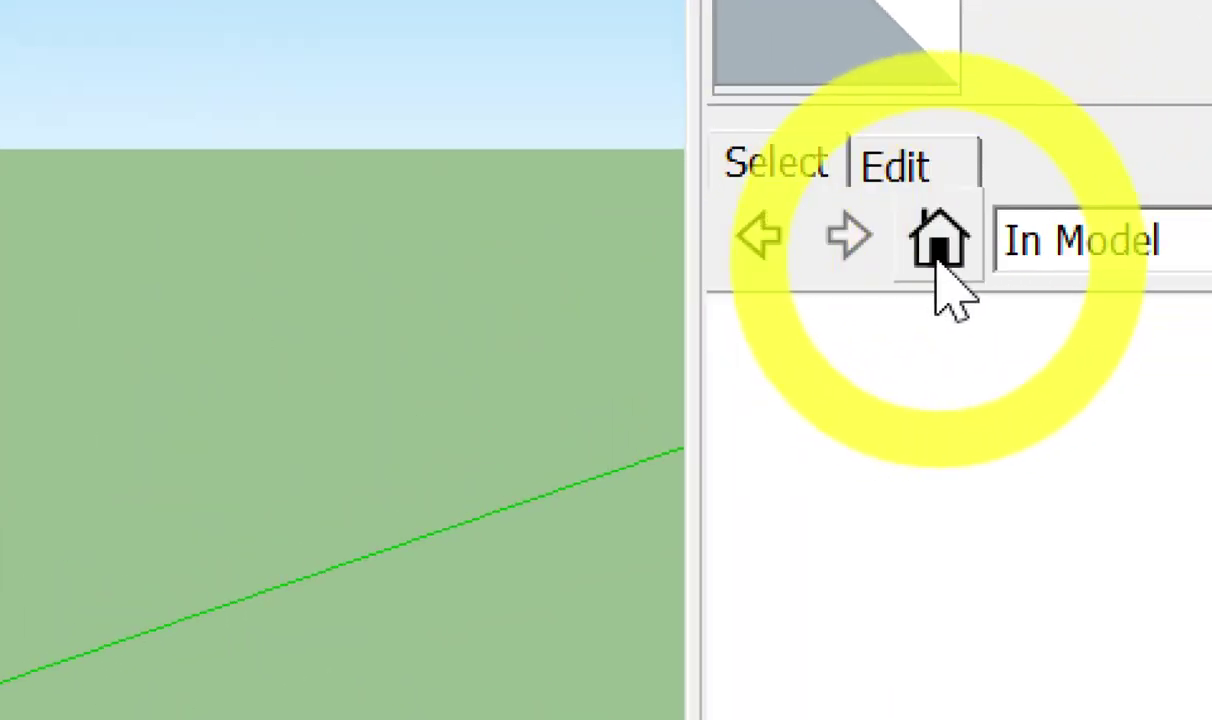
Show the components already in the model in the 4-Com tray.
left_click(1035, 223)
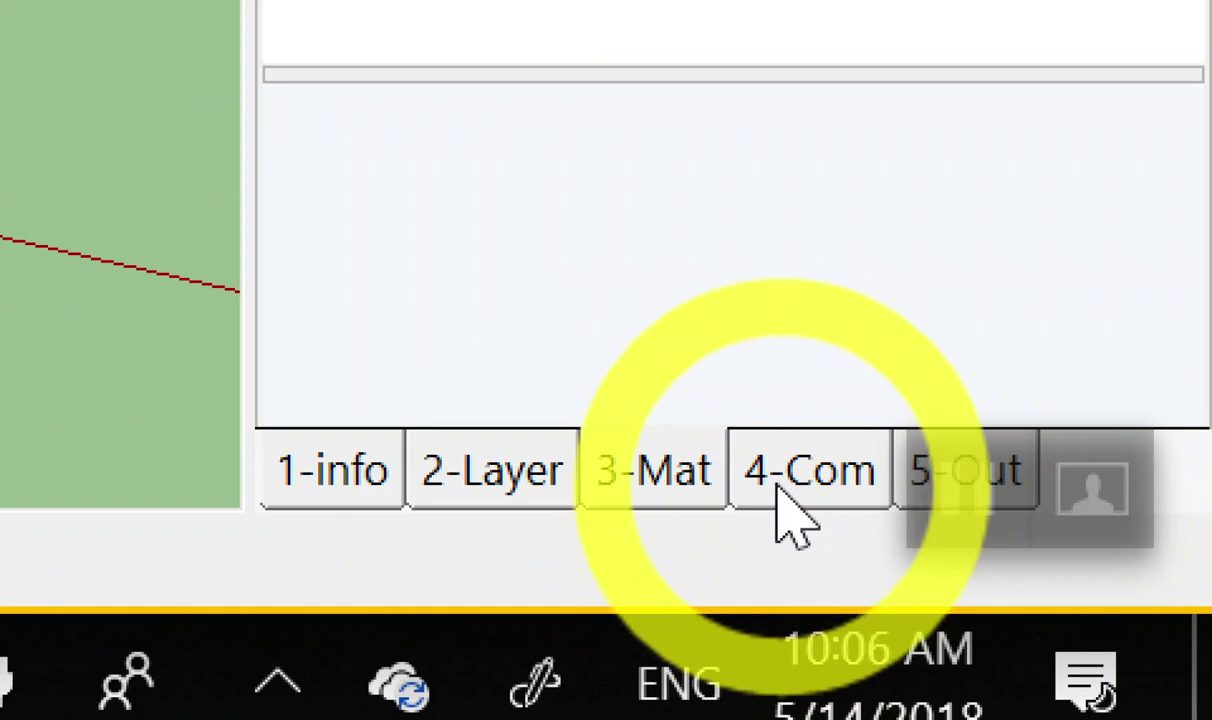
left_click(778, 483)
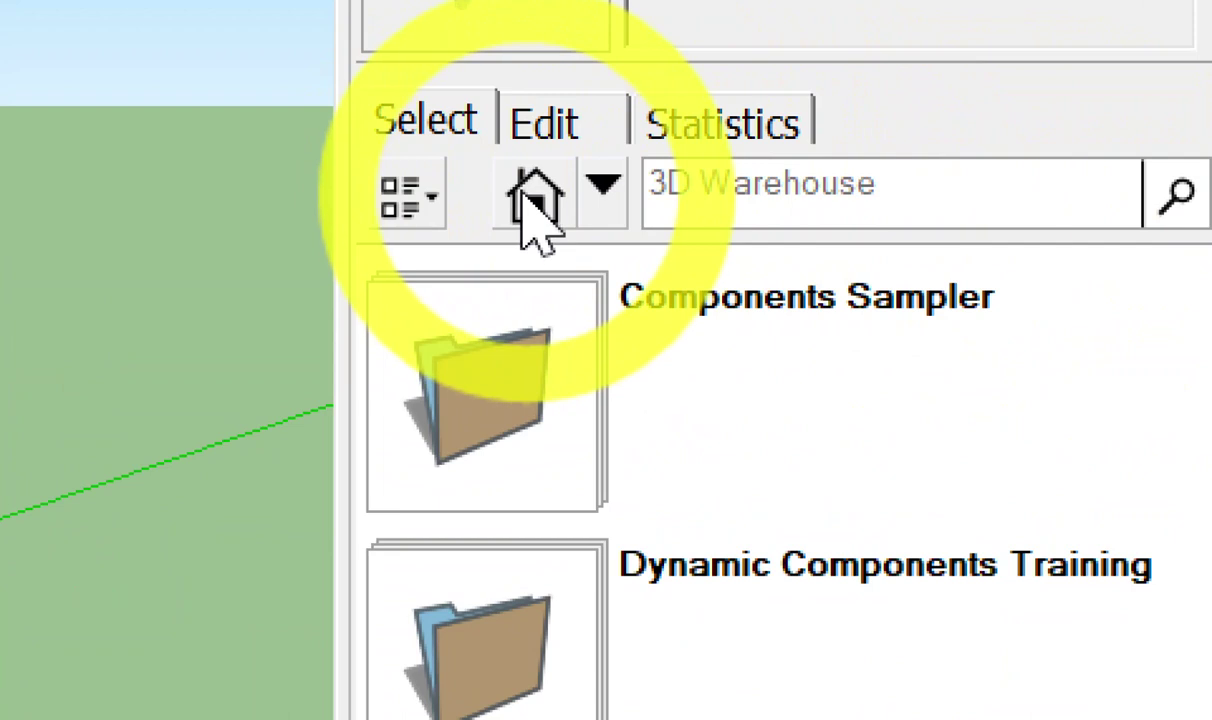
left_click(527, 200)
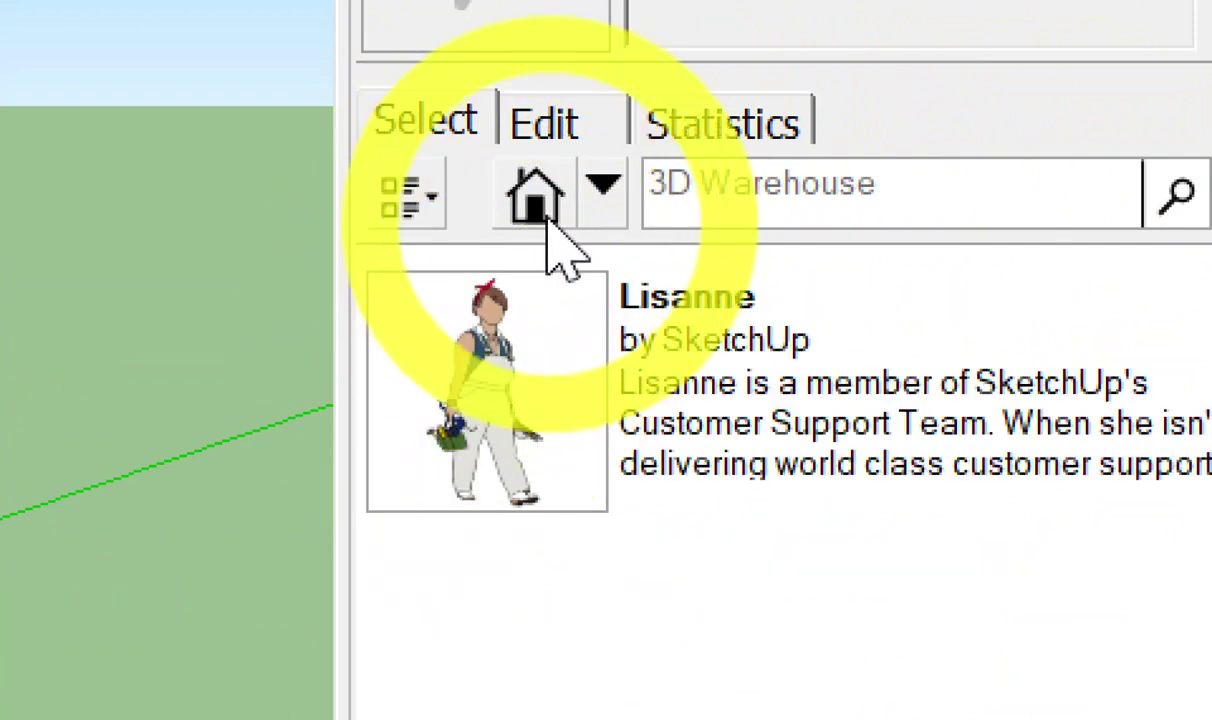
left_click(550, 205)
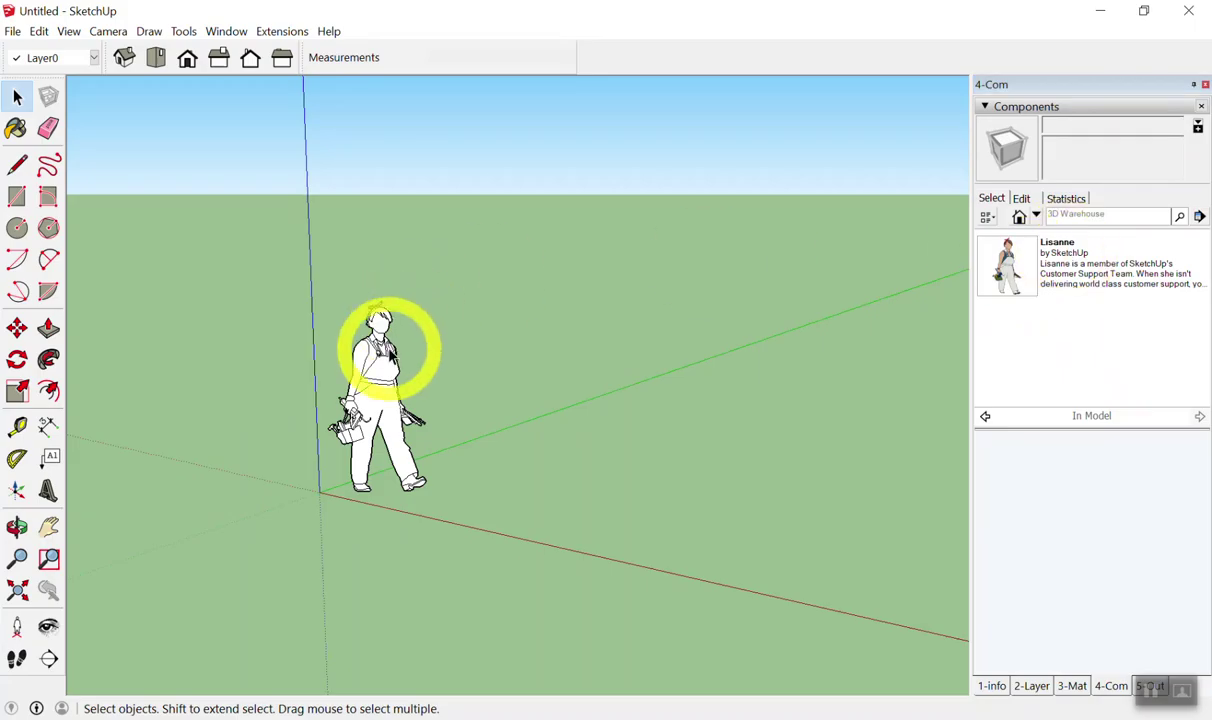
Delete the person figure and pick its In Model component to place it again.
left_click(390, 355)
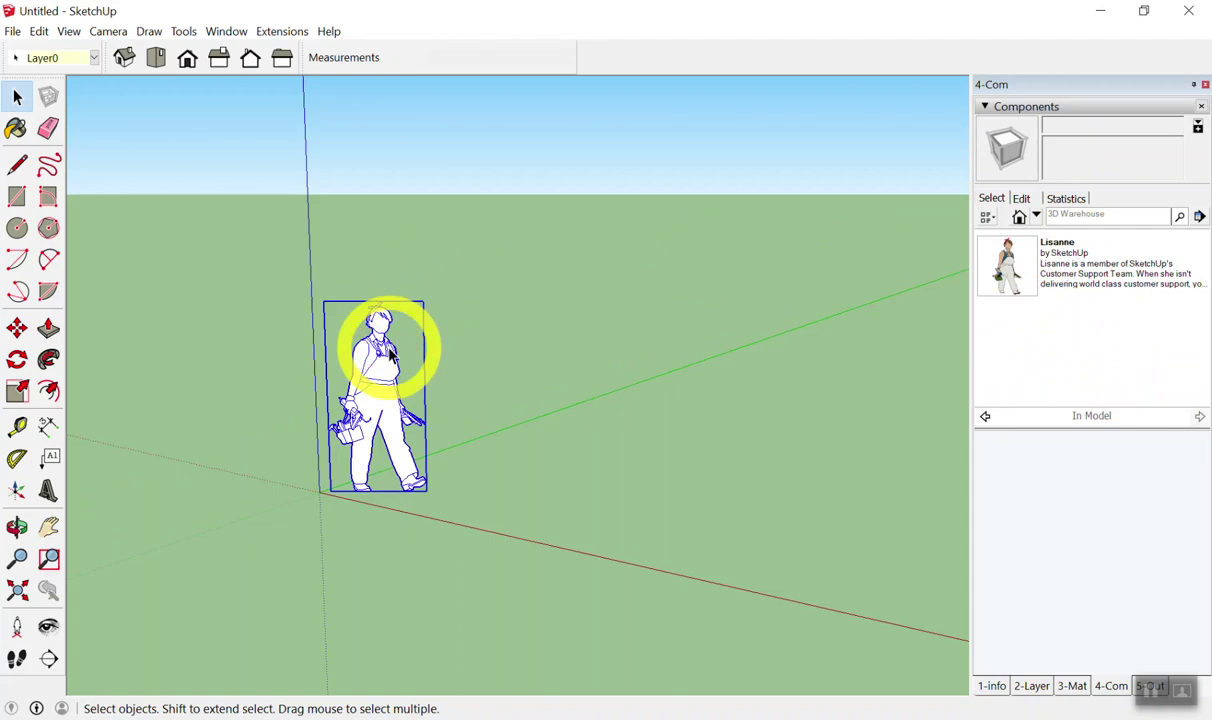
left_click(468, 355)
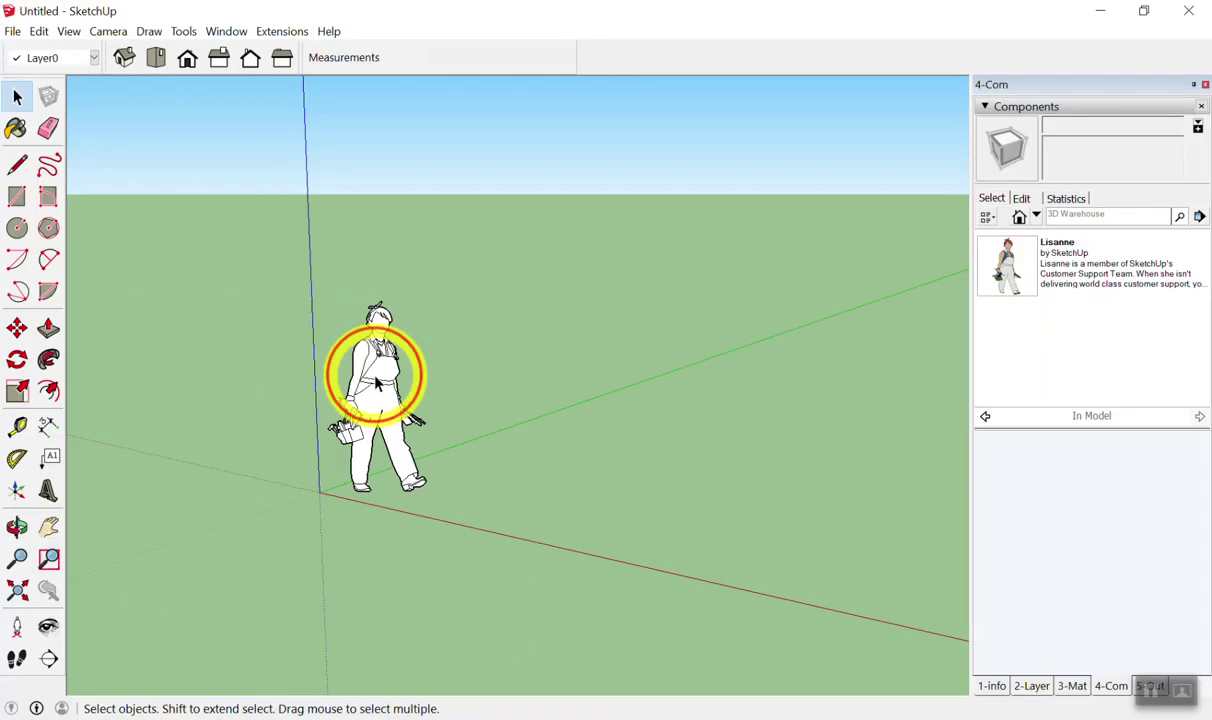
left_click(362, 380)
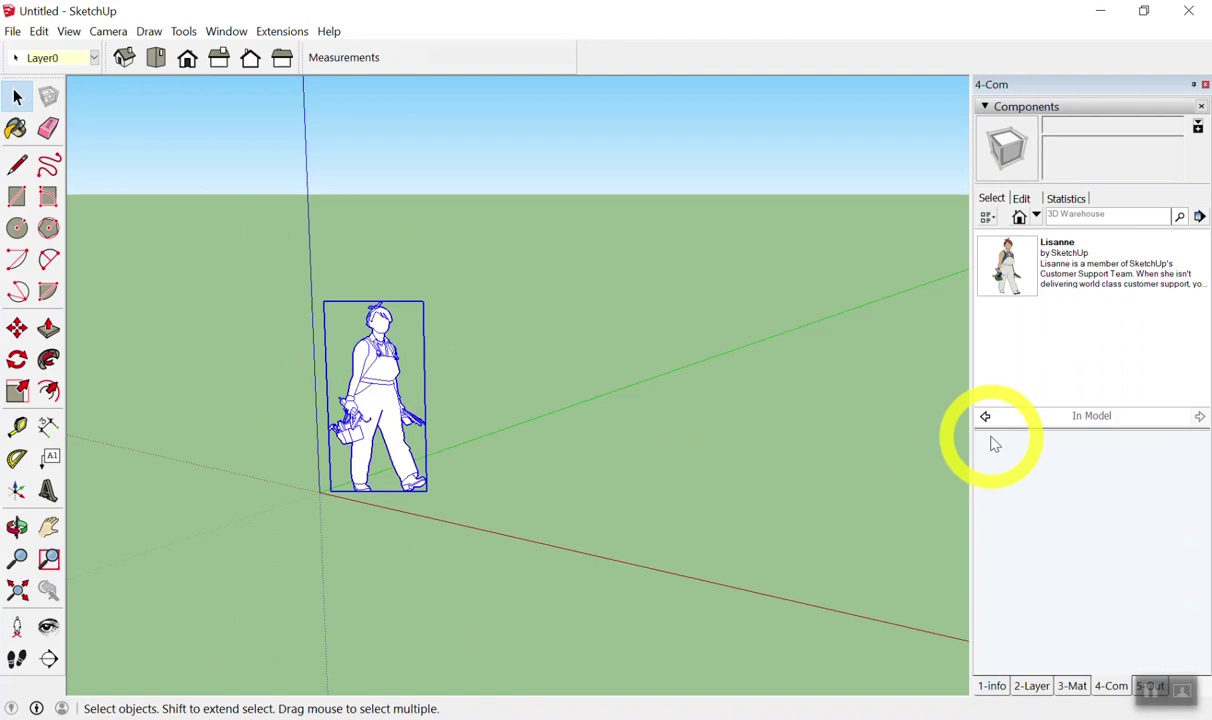
key("Delete")
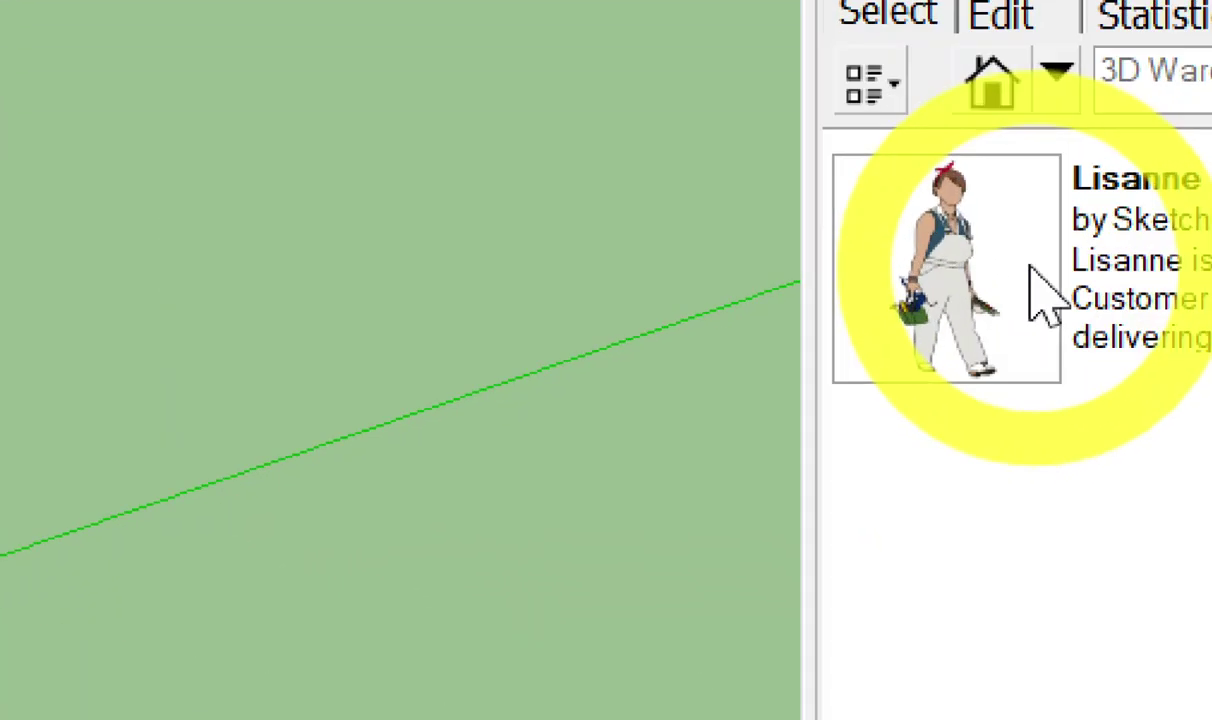
left_click(1036, 284)
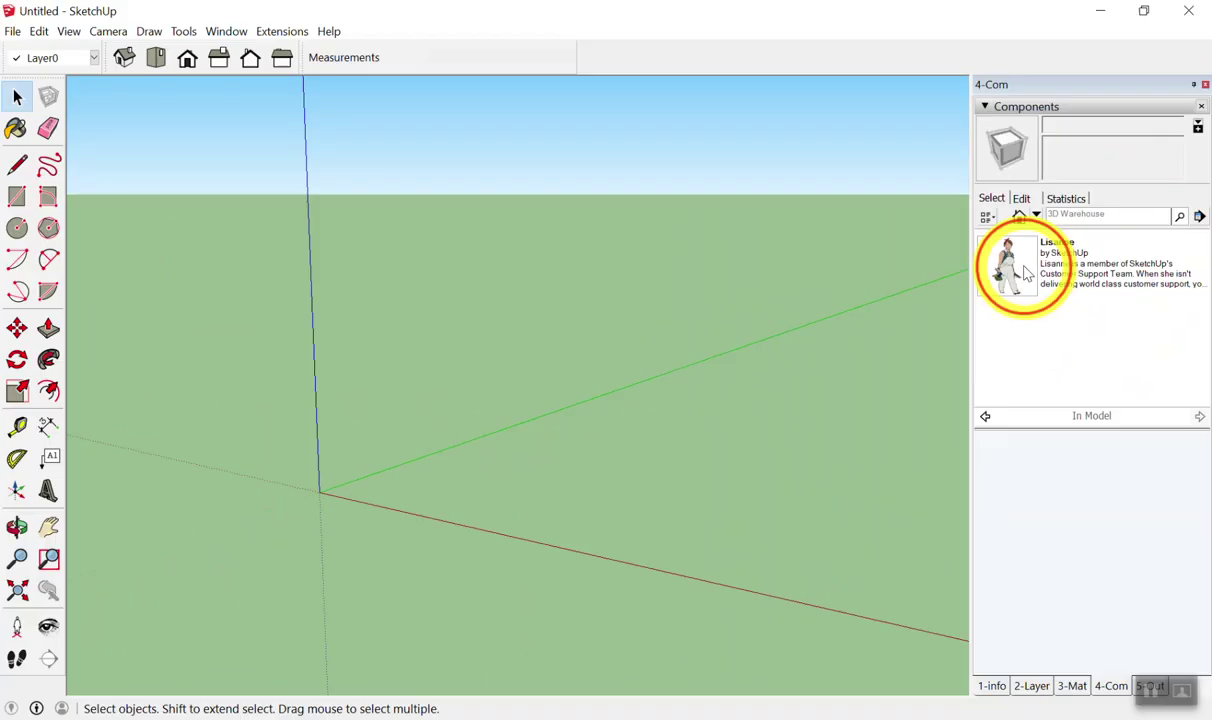
Pick the Lisanne component and place three copies left to right near the origin.
left_click(1024, 268)
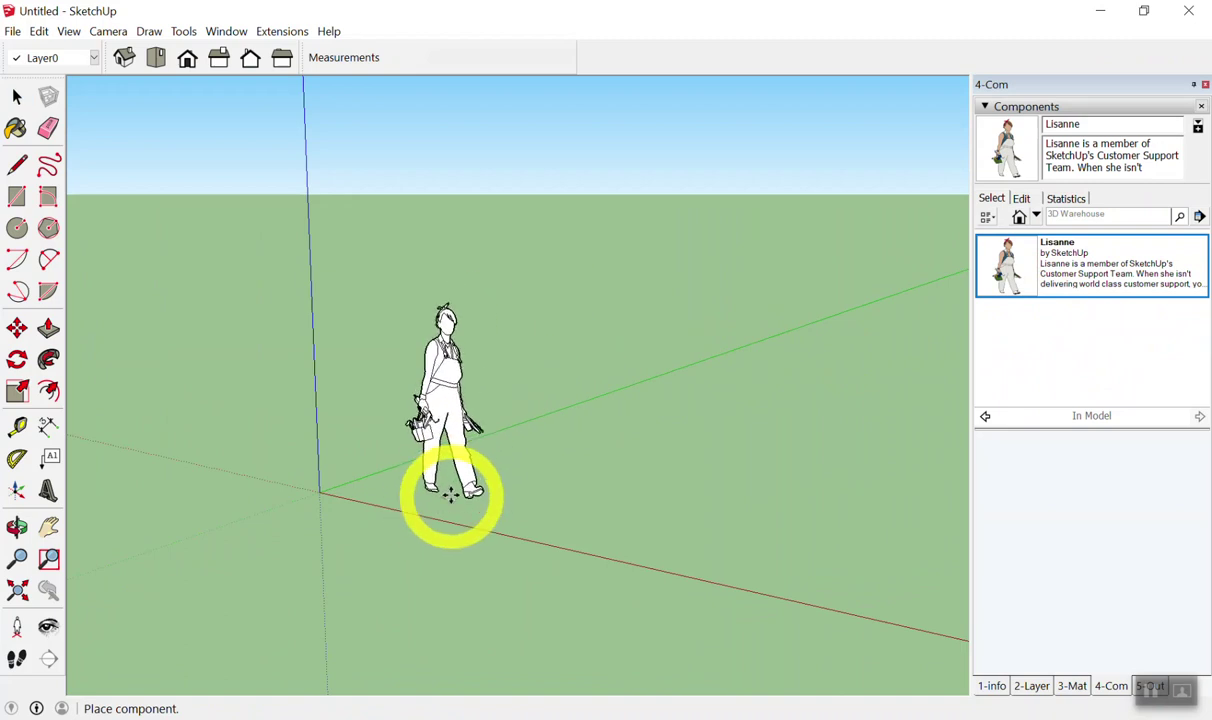
left_click(450, 493)
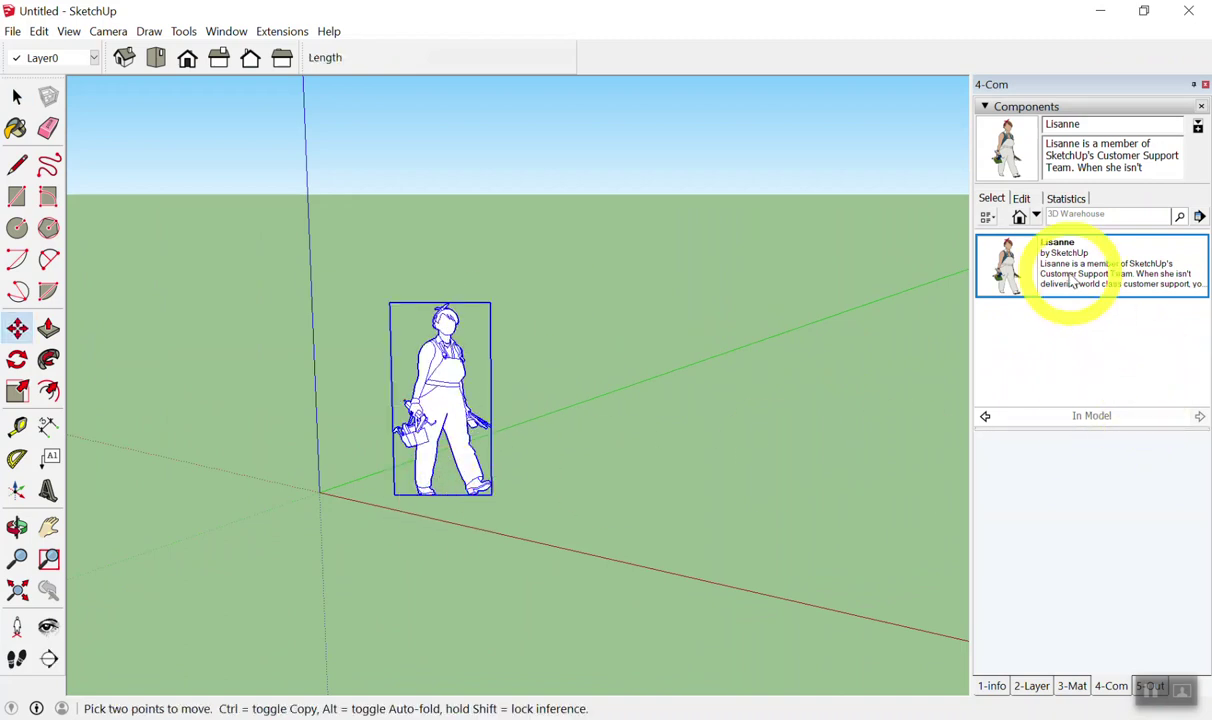
left_click(1006, 265)
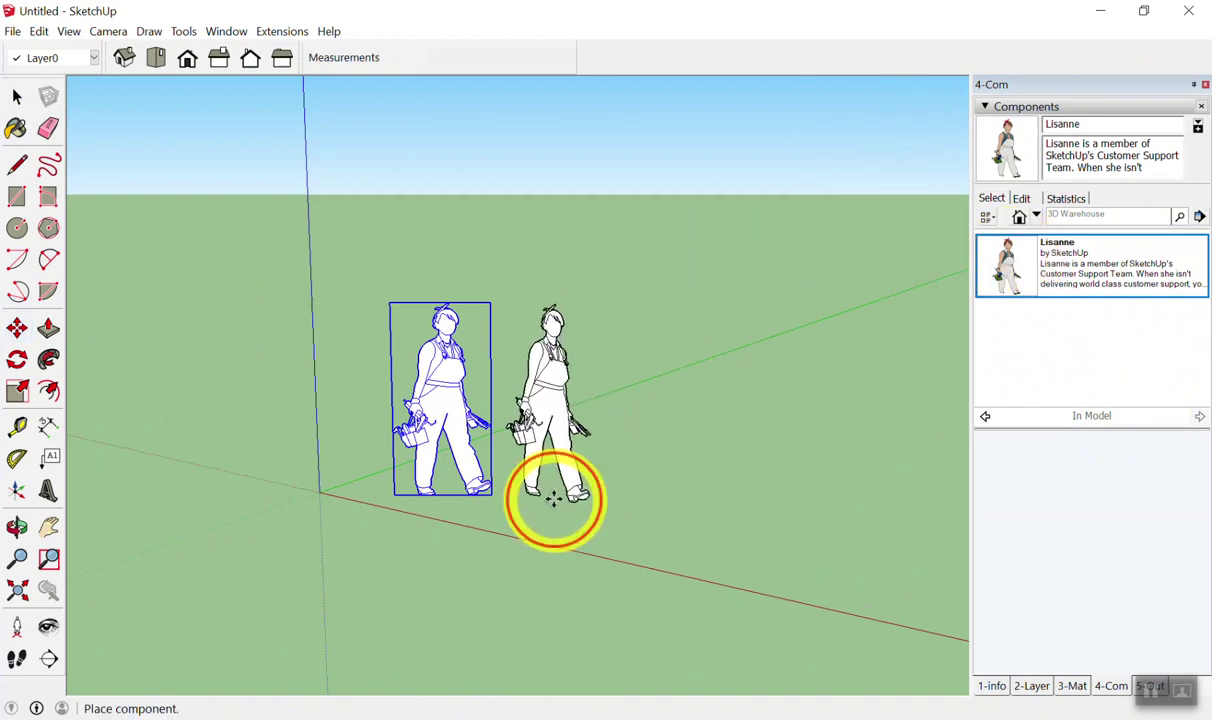
left_click(547, 495)
left_click(1018, 275)
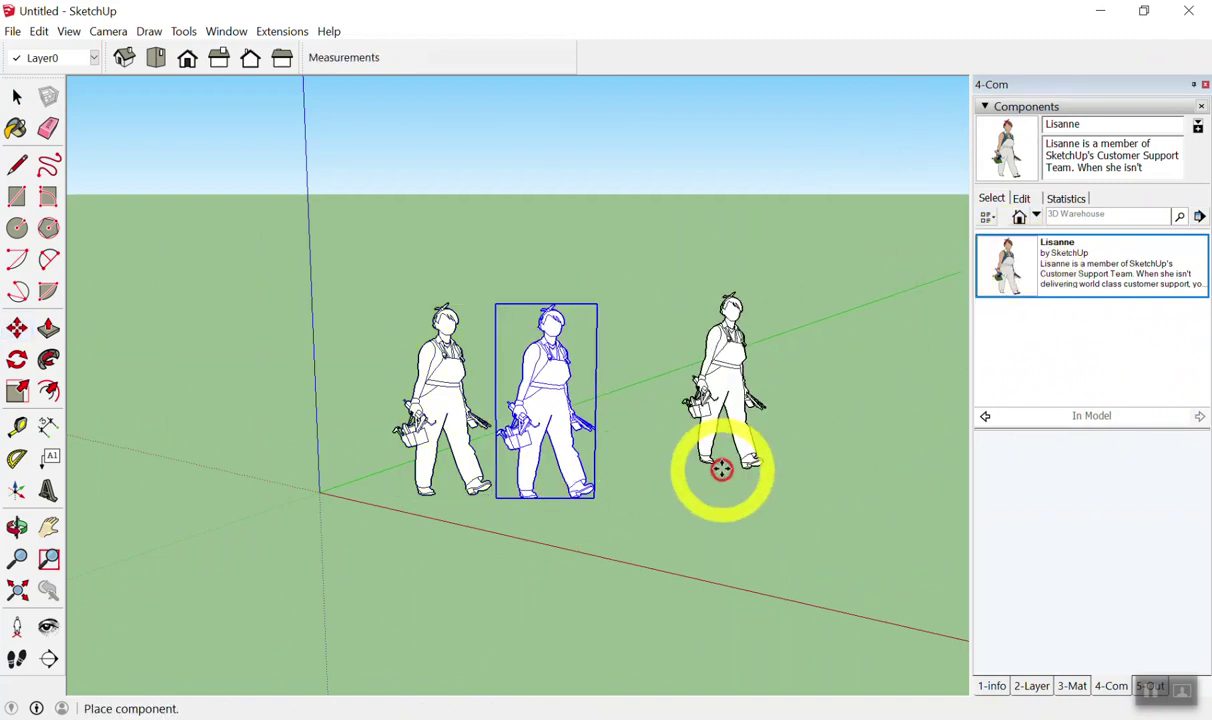
left_click(645, 503)
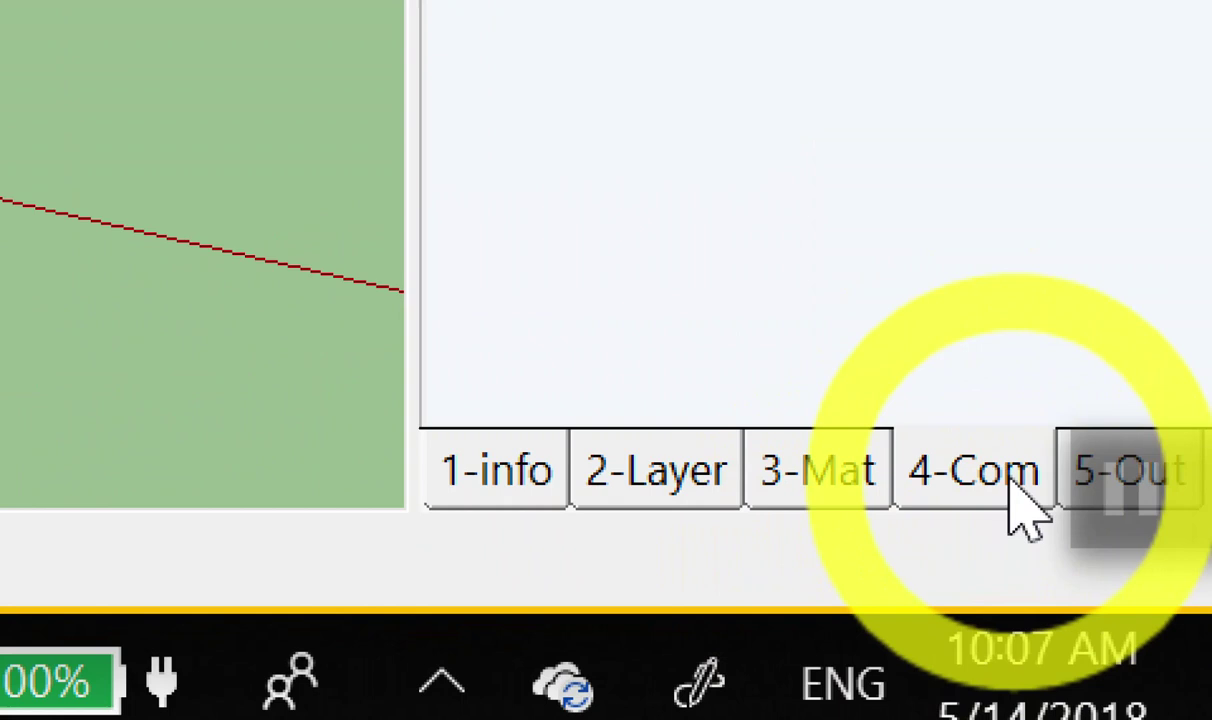
Cancel the pending Lisanne copy and inspect the rightmost figure in Entity Info, showing 3 in model.
left_click(1001, 462)
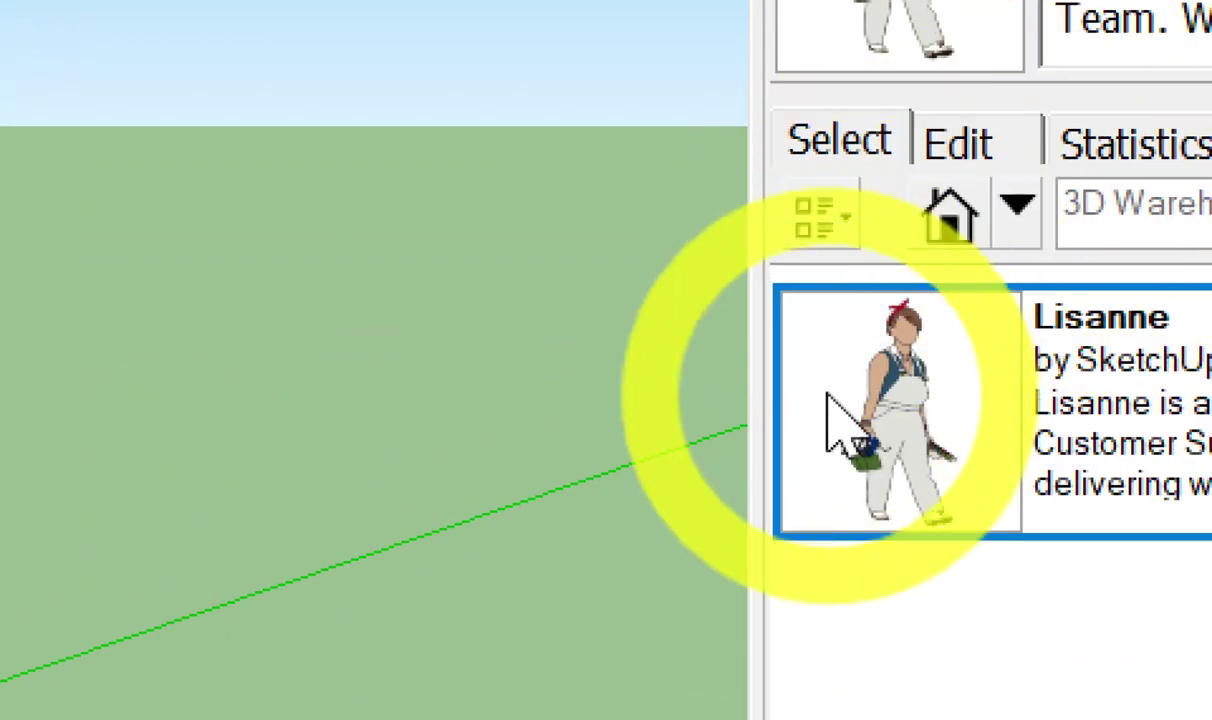
left_click(1007, 244)
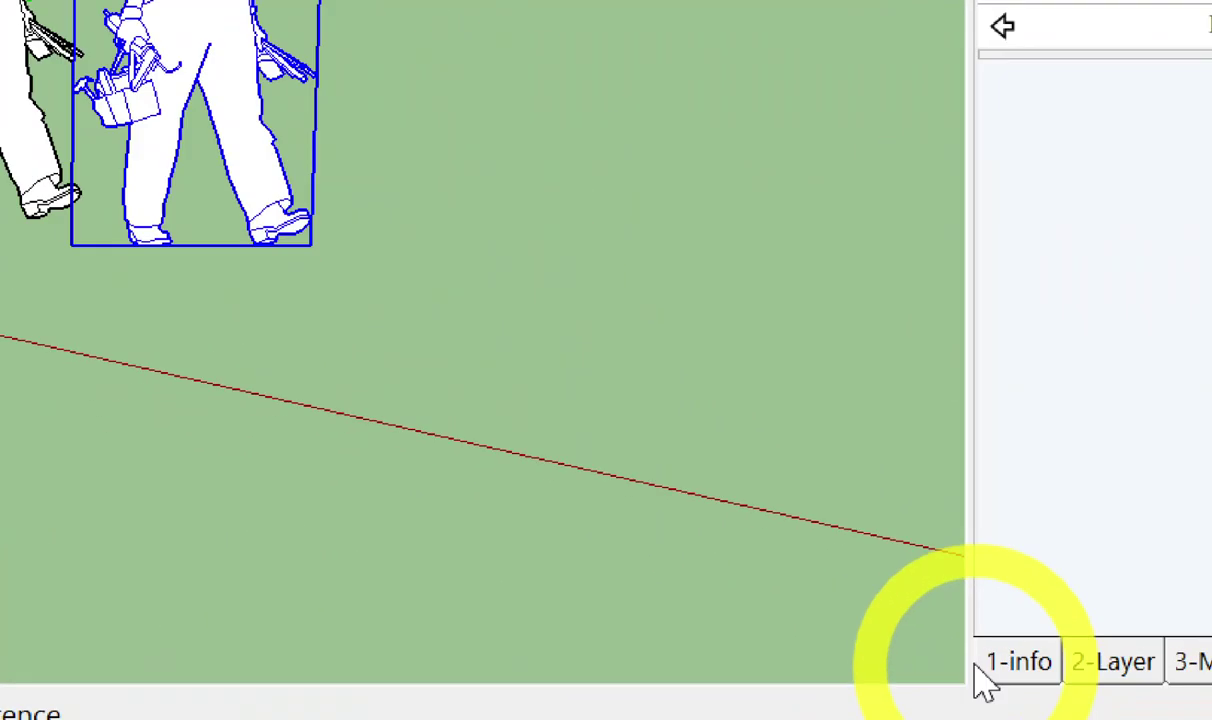
left_click(985, 668)
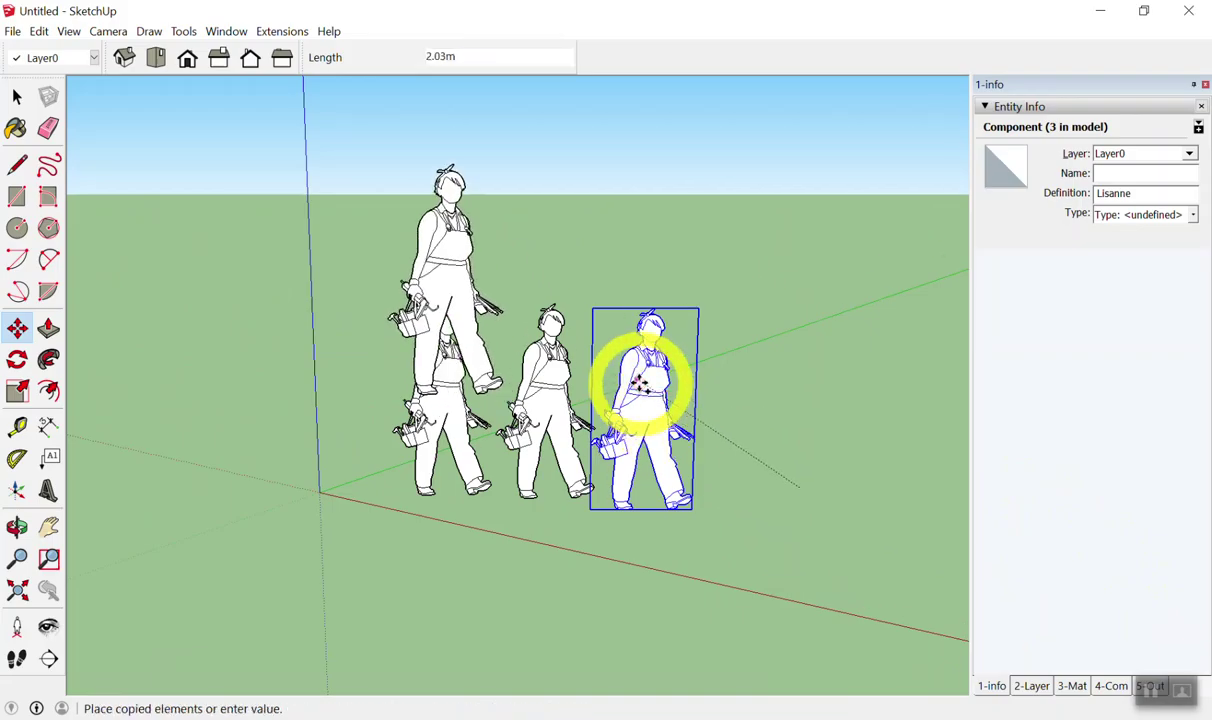
key("Escape")
key("space")
left_click(777, 398)
left_click(663, 380)
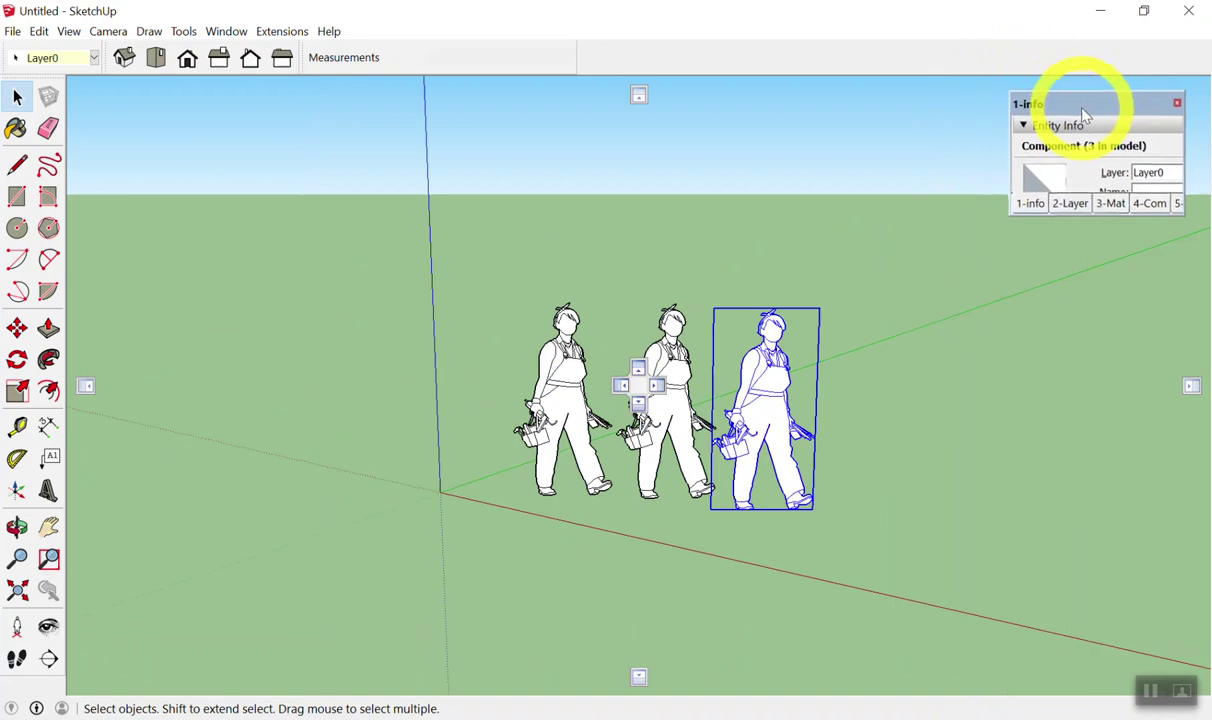
Float the tray panel, make it taller and wider, and show the 5-Out Outliner.
left_click_drag(1047, 100, 1087, 100)
left_click_drag(1105, 205, 1141, 655)
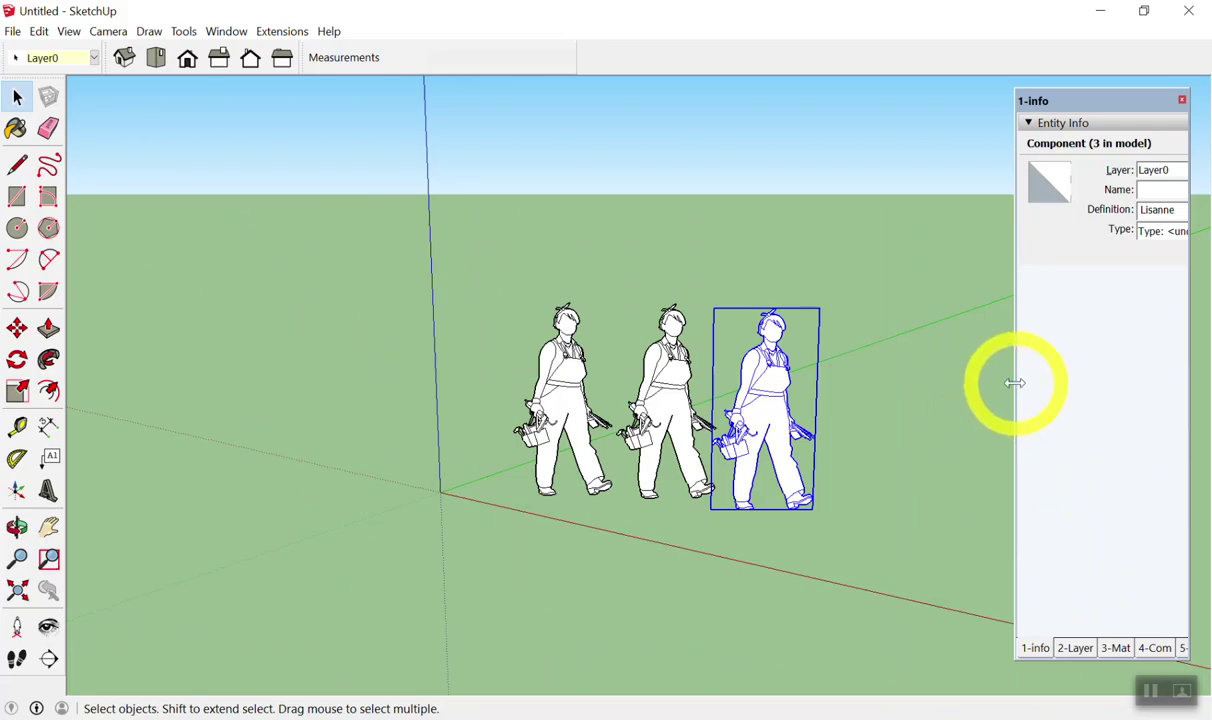
left_click_drag(1015, 383, 963, 382)
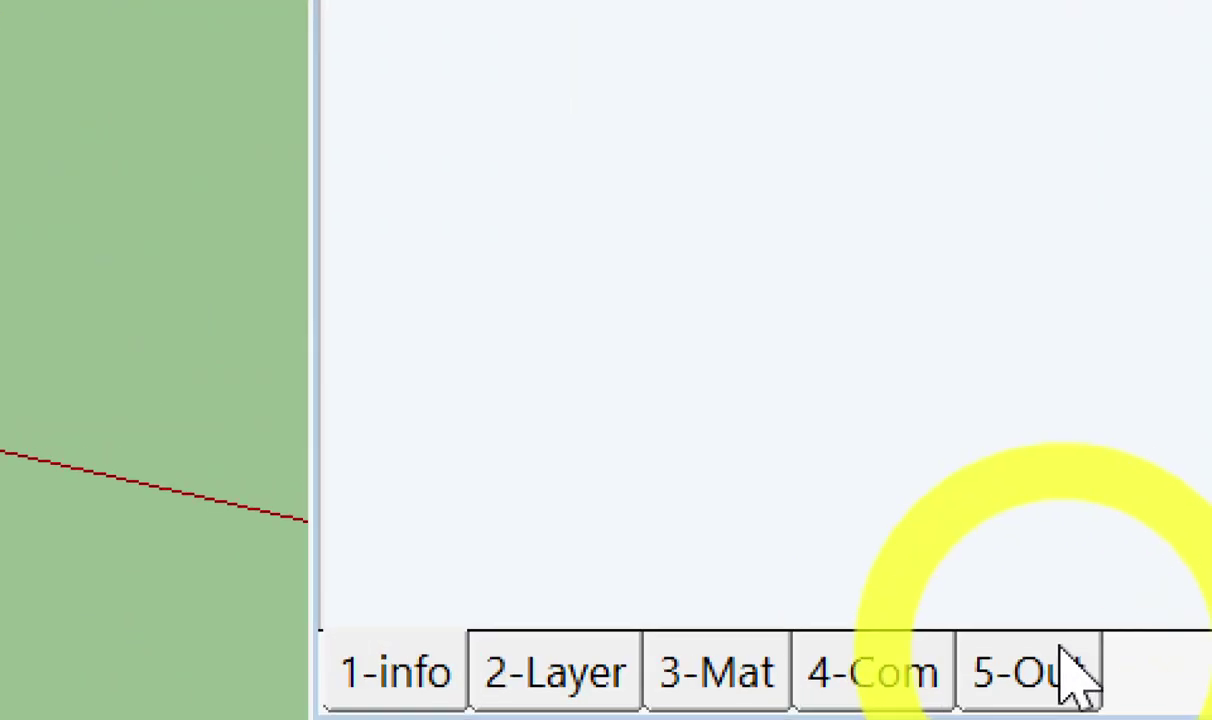
left_click(1065, 668)
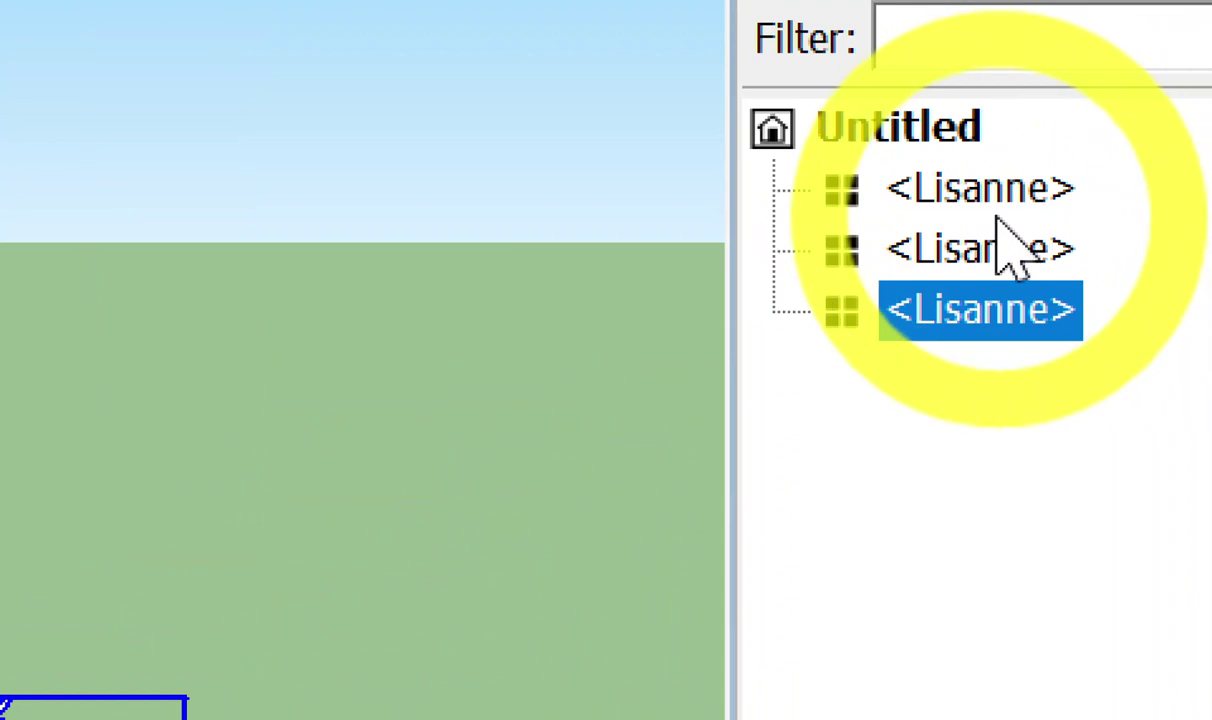
Select each of the three Lisanne rows in the Outliner to identify the figures.
left_click(1012, 190)
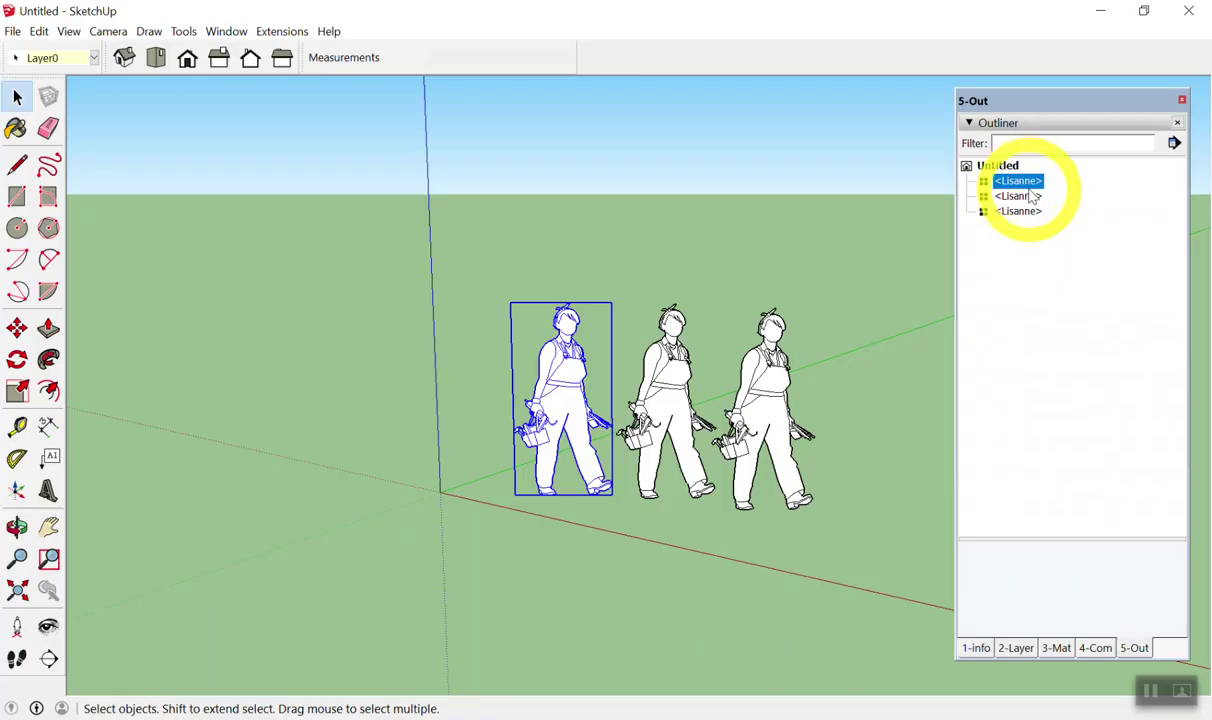
left_click(1028, 197)
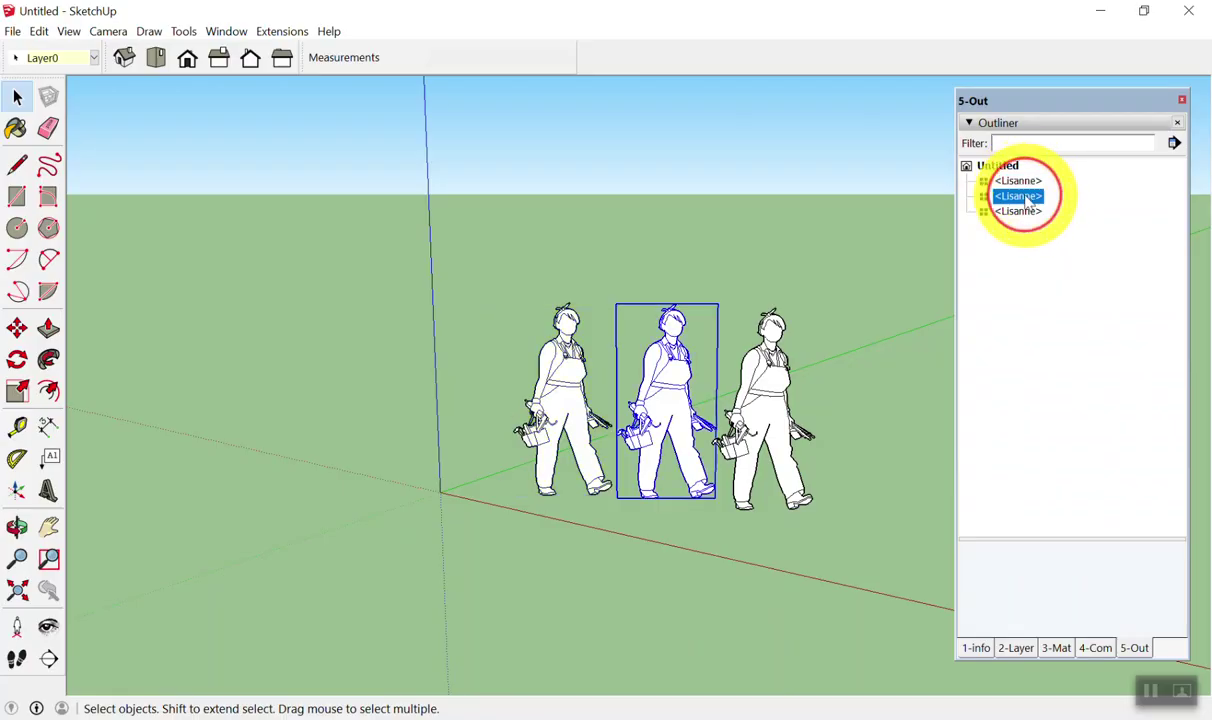
left_click(1027, 212)
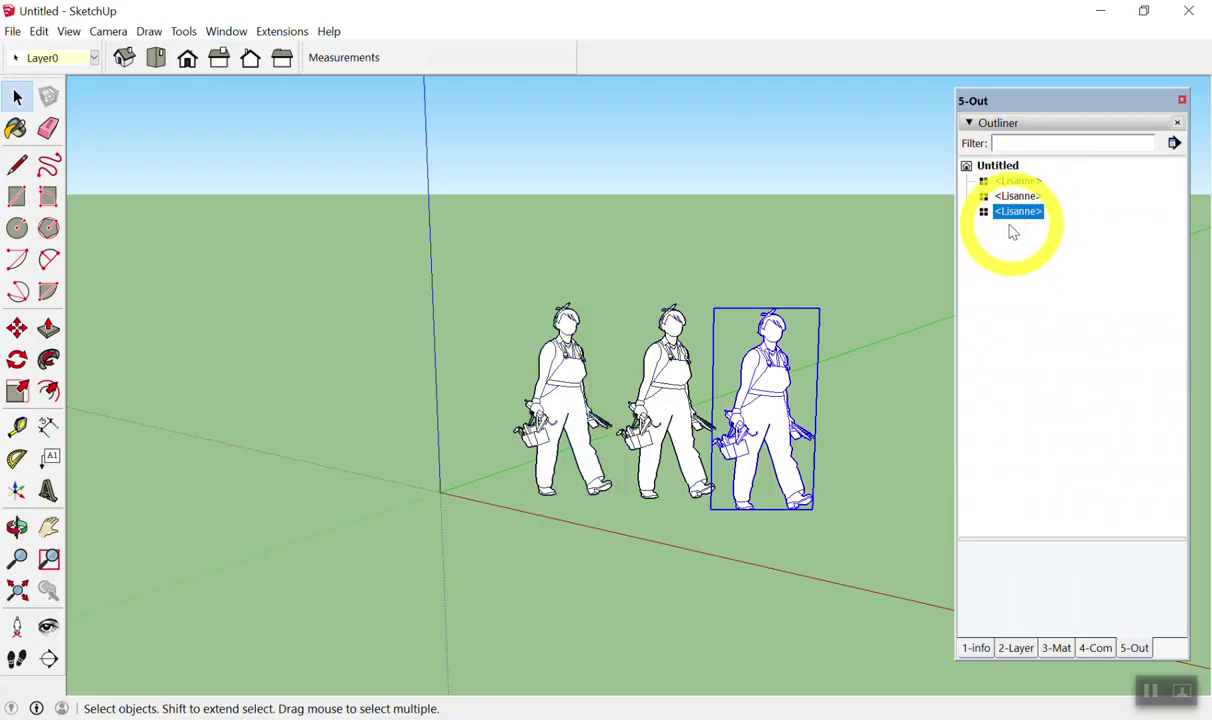
Select the rightmost Lisanne figure in the viewport and delete it.
left_click(673, 381)
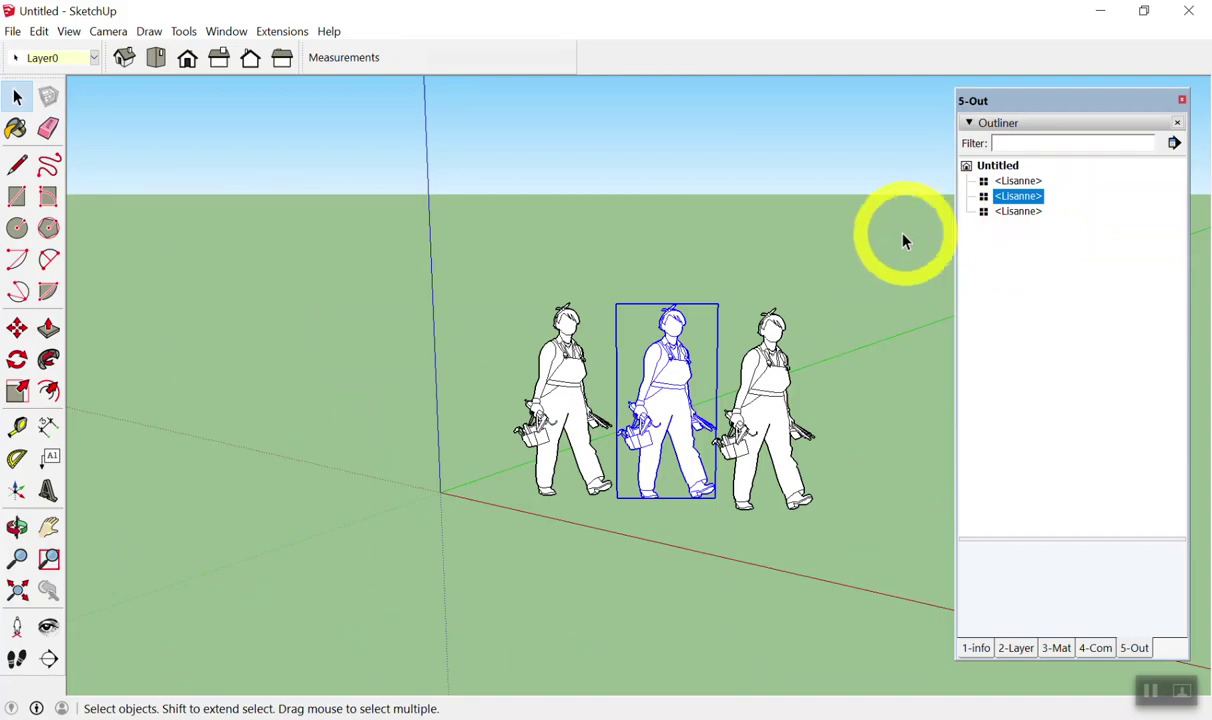
left_click(532, 420)
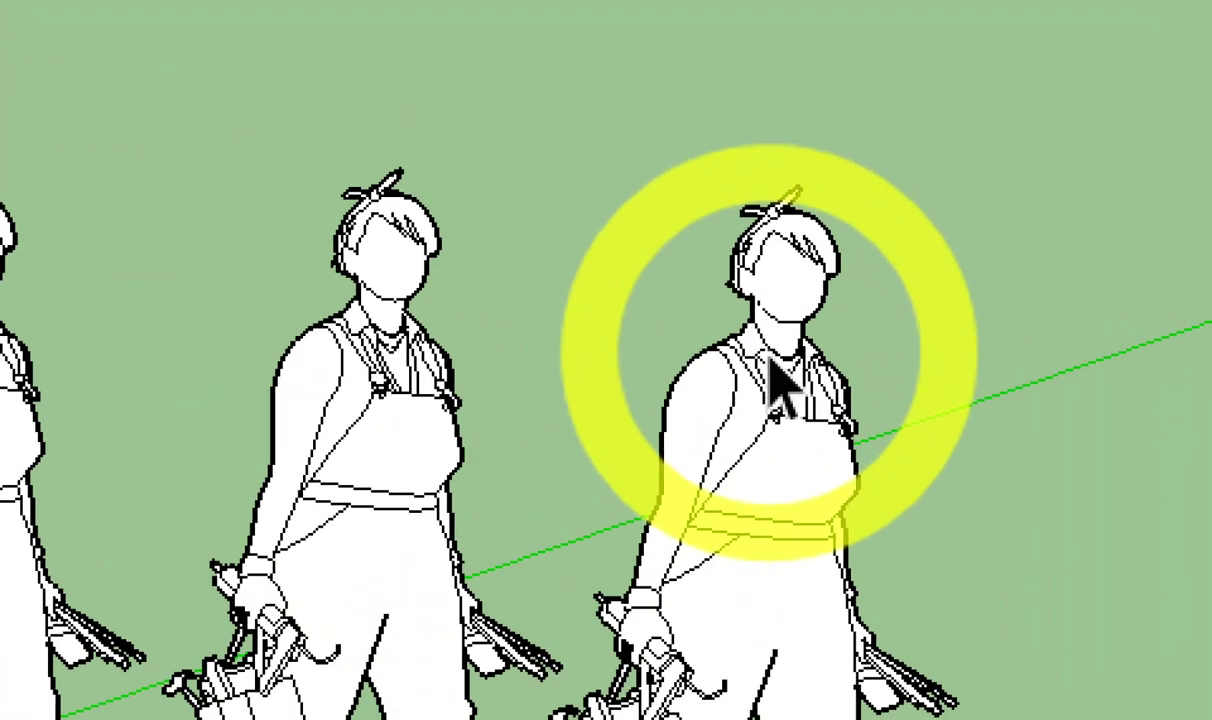
left_click(772, 375)
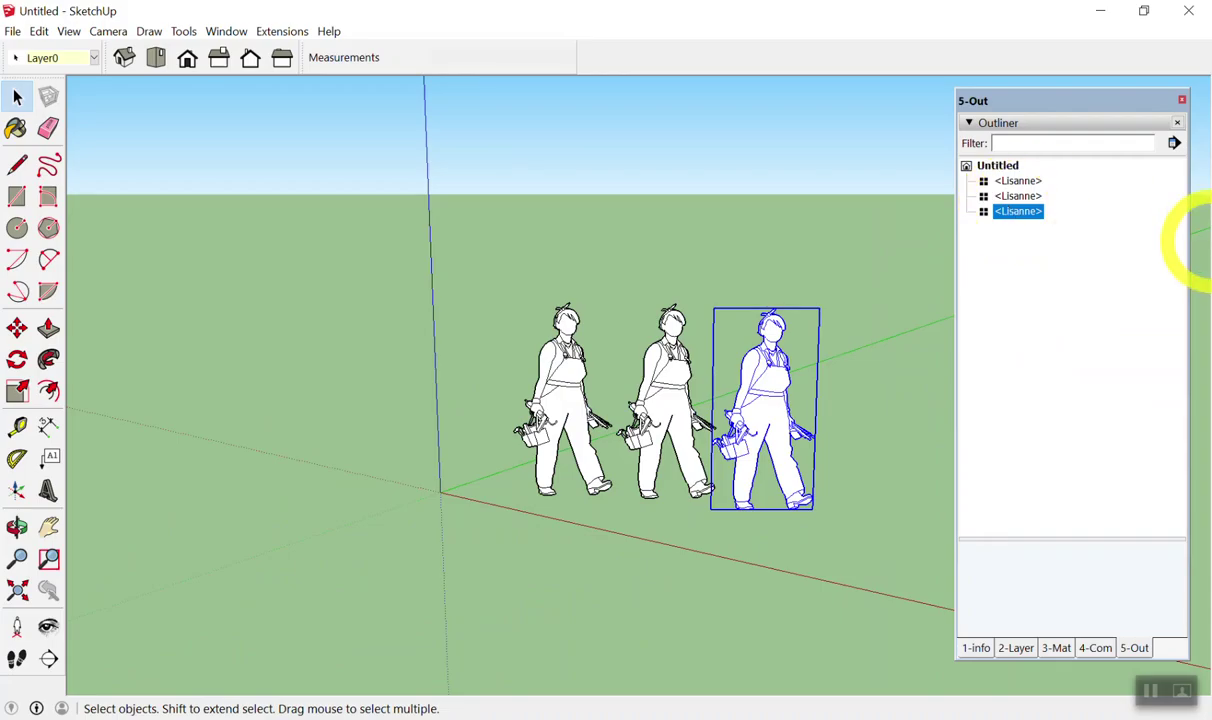
key("Delete")
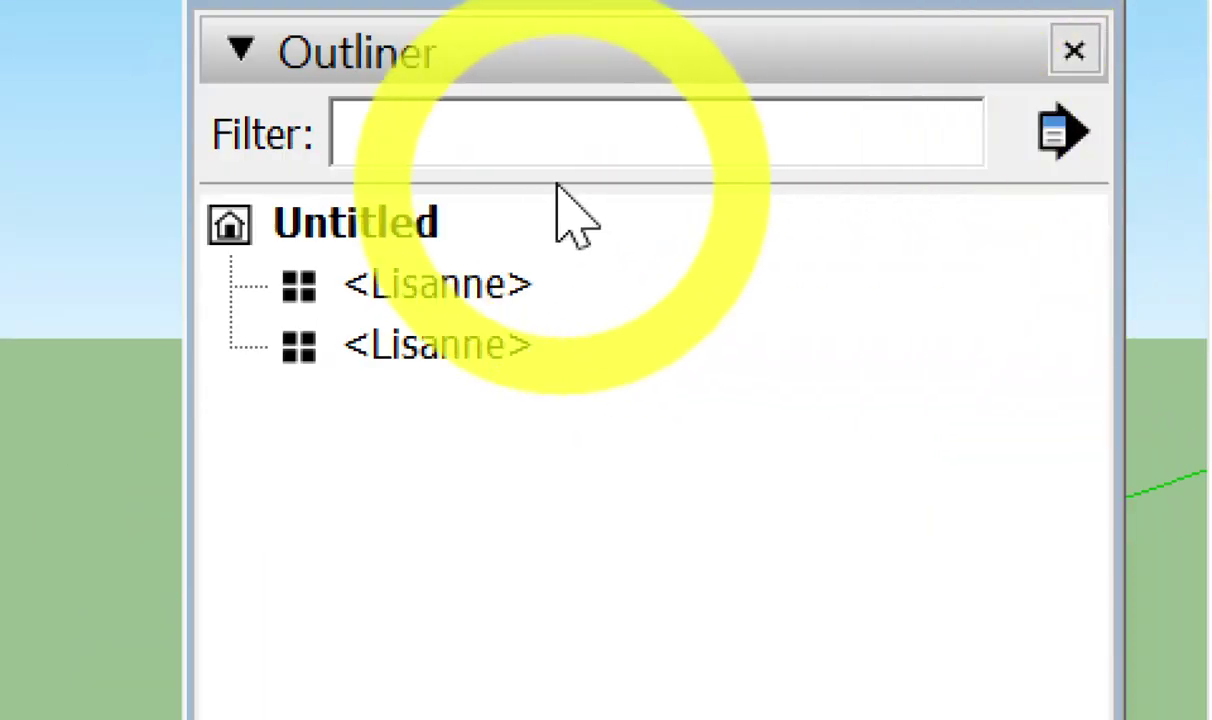
Erase the first Lisanne through the context menu and pan to recentre the remaining figure.
right_click(398, 298)
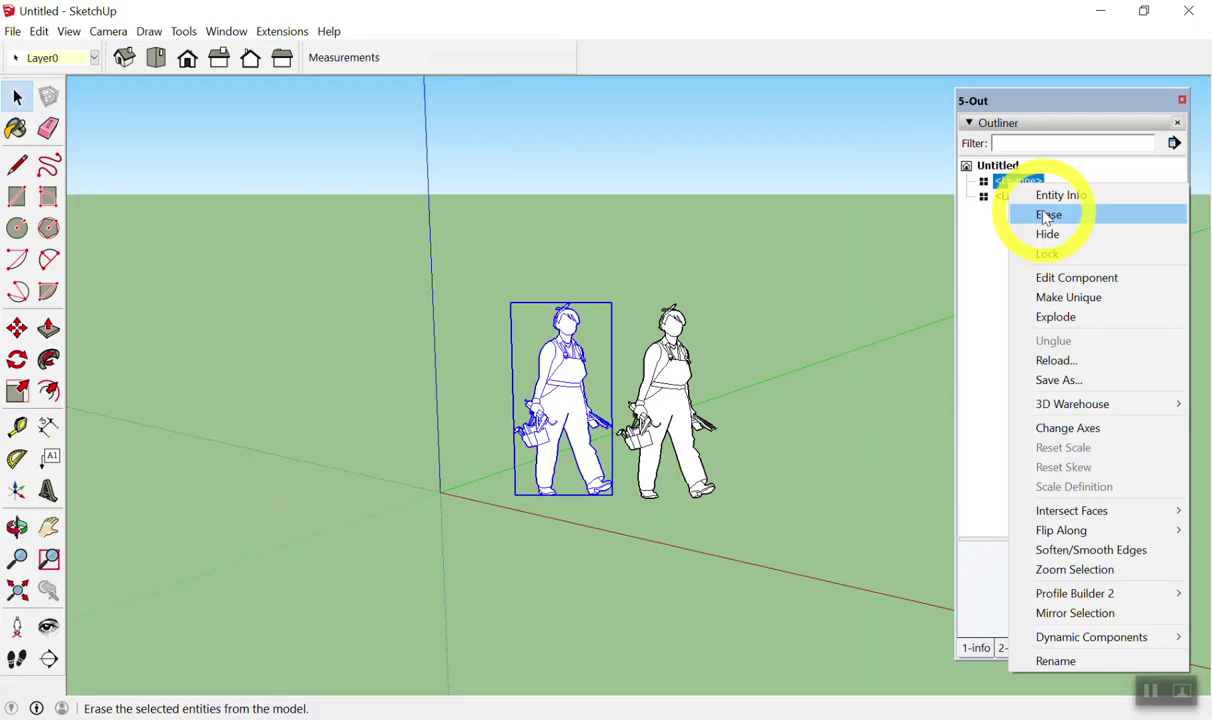
left_click(1047, 217)
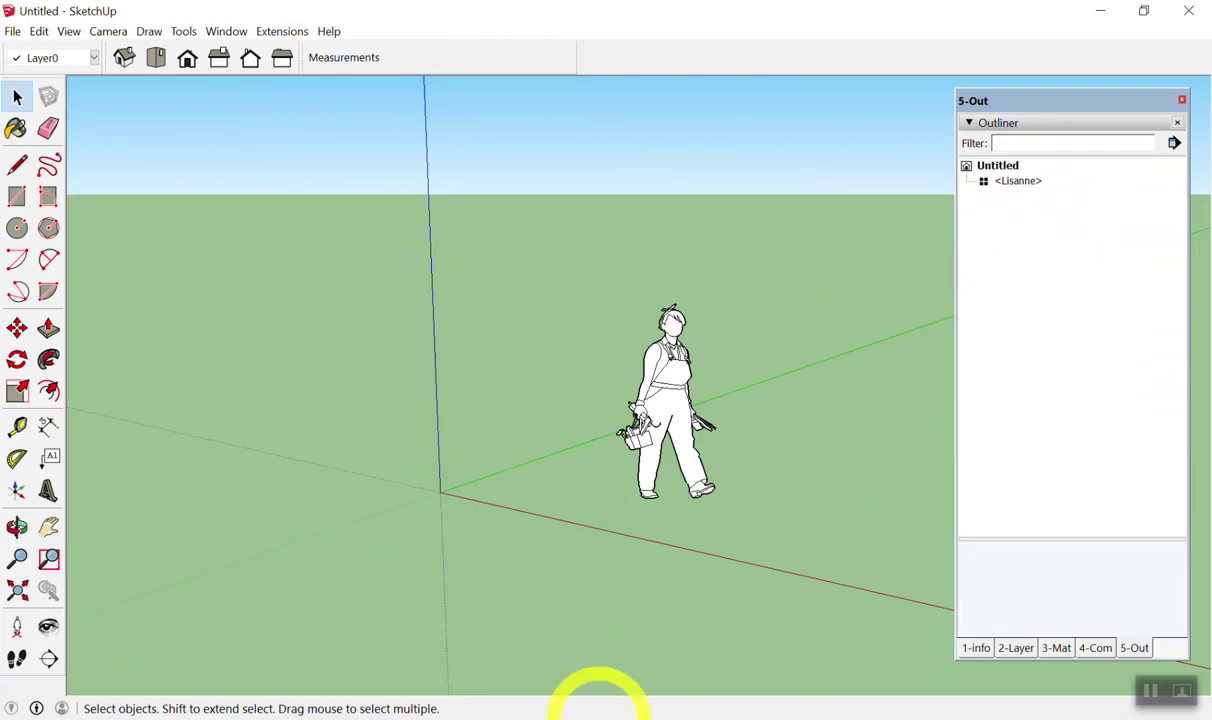
mouse_move(692, 652)
middle_mouse_down("shift")
mouse_move(933, 506)
mouse_move(1110, 688)
middle_mouse_up("shift")
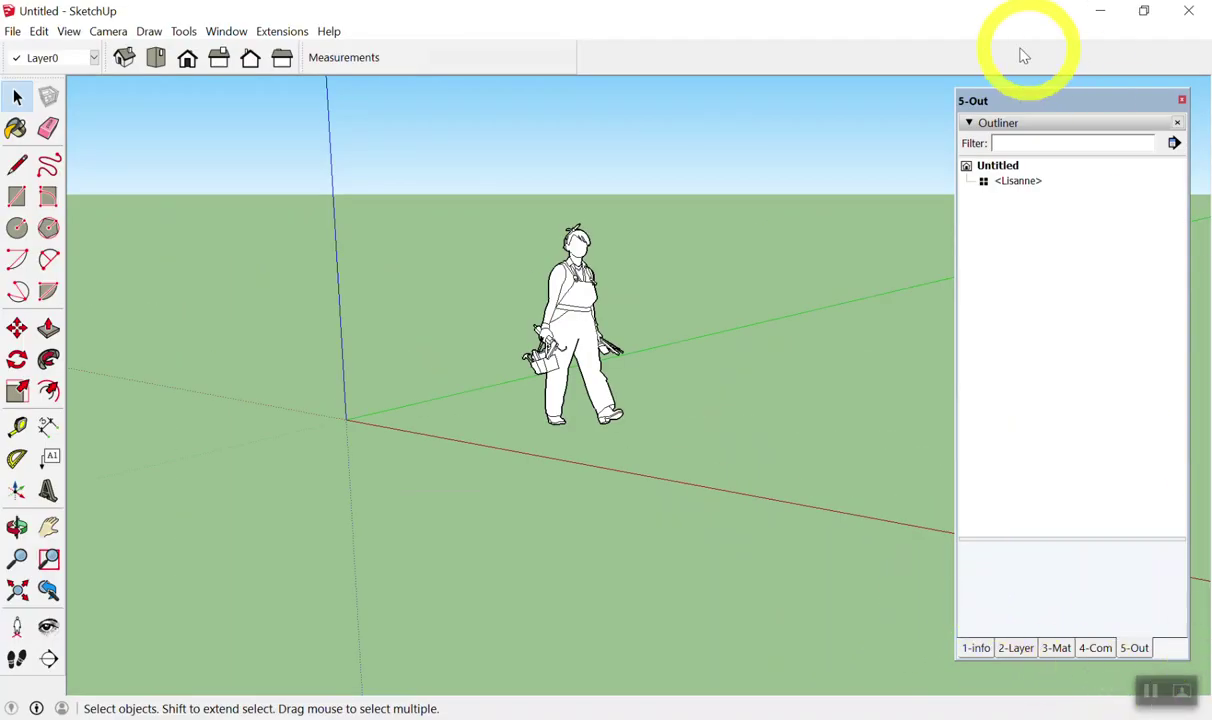
Zoom in and step through the 1-info, 2-Layer, 3-Mat, 4-Com and 5-Out trays.
scroll(706, 310, "up", 2)
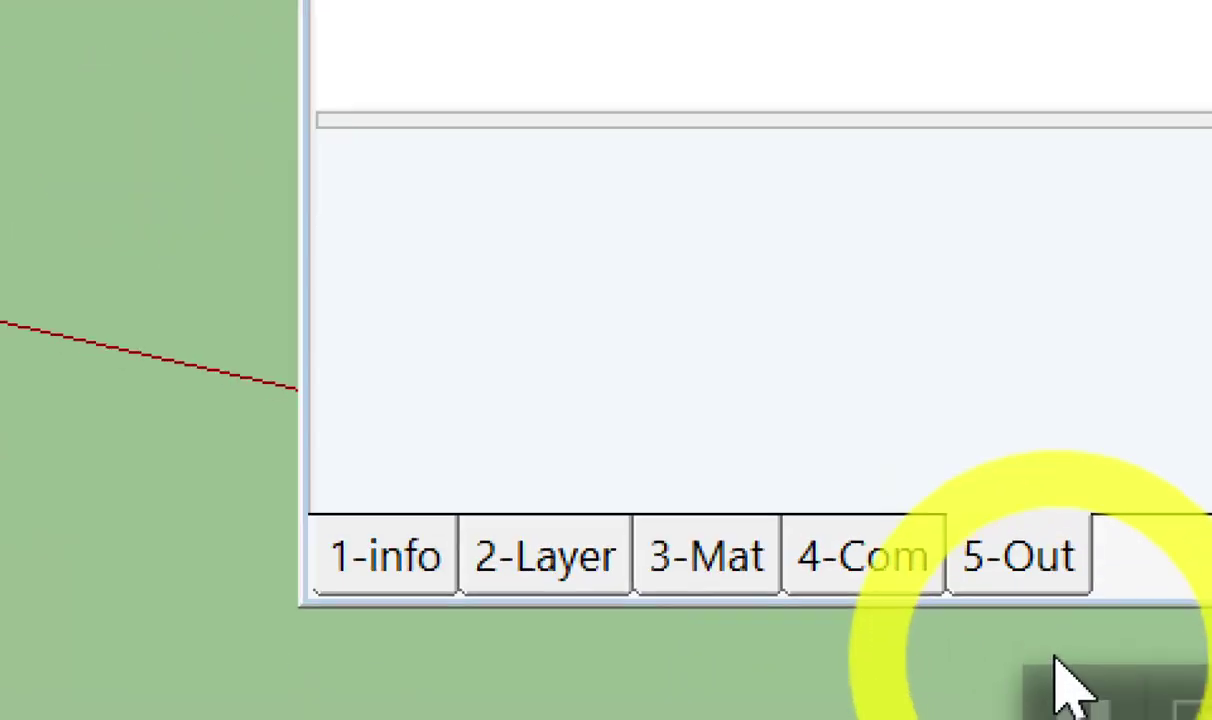
left_click(424, 576)
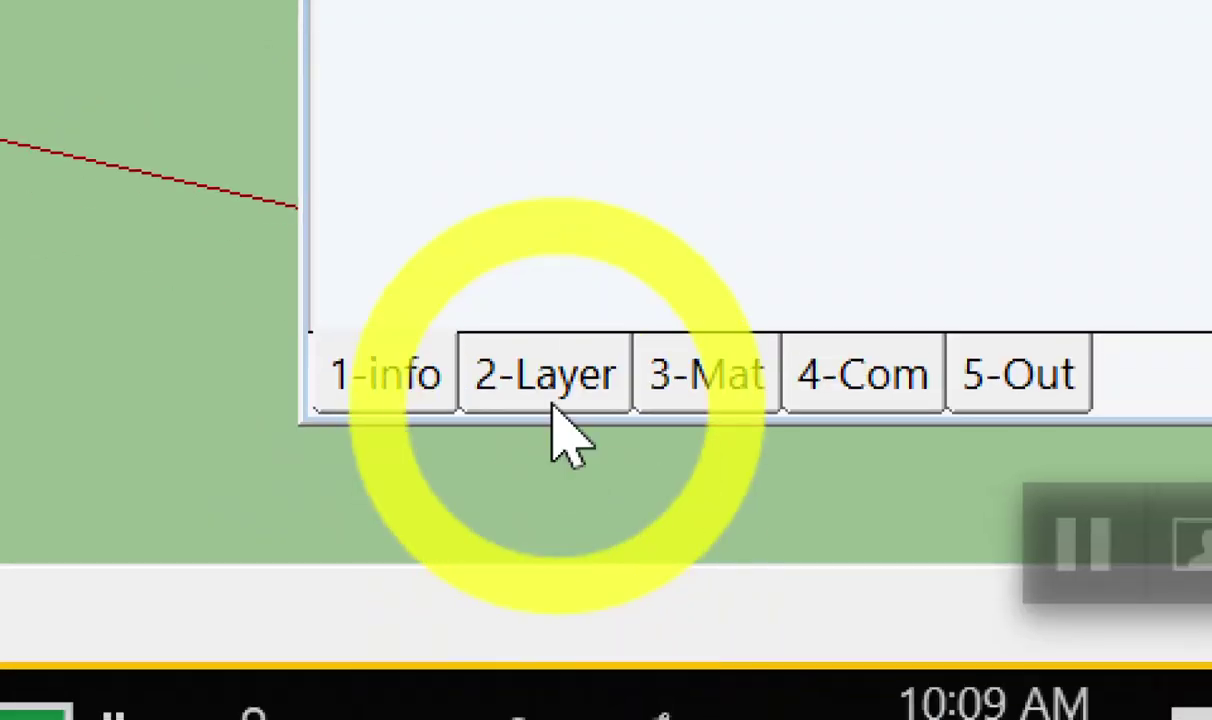
left_click(553, 406)
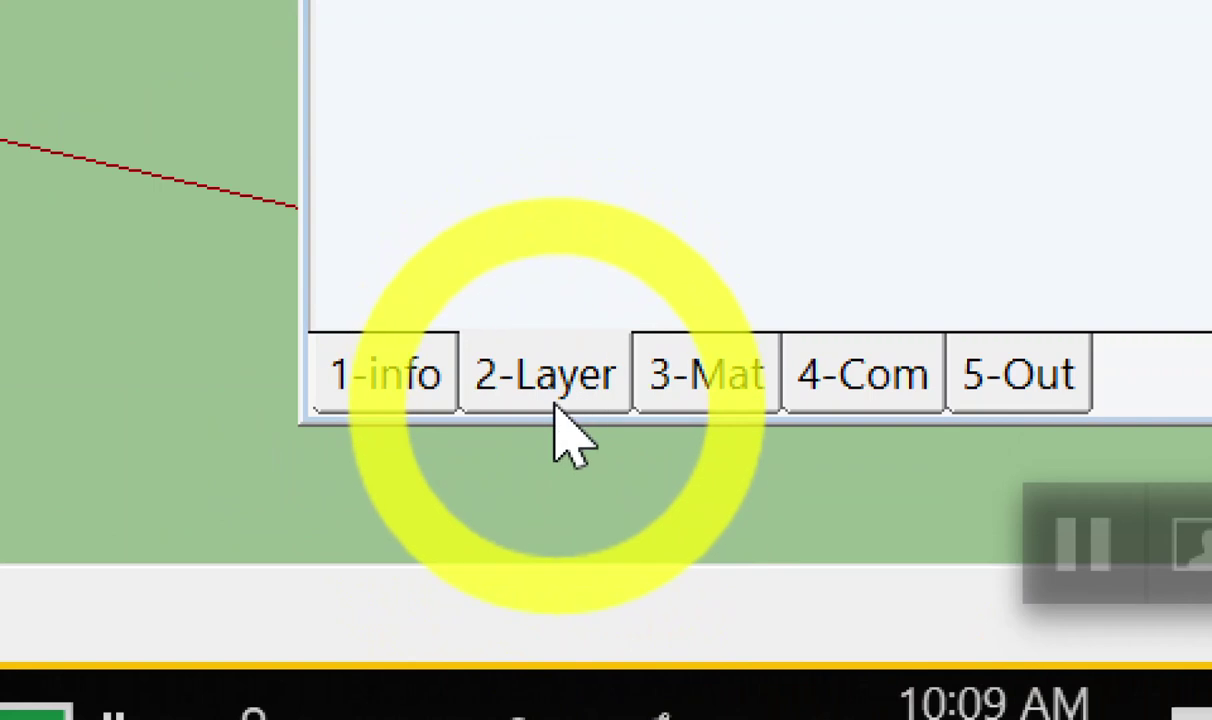
left_click(668, 380)
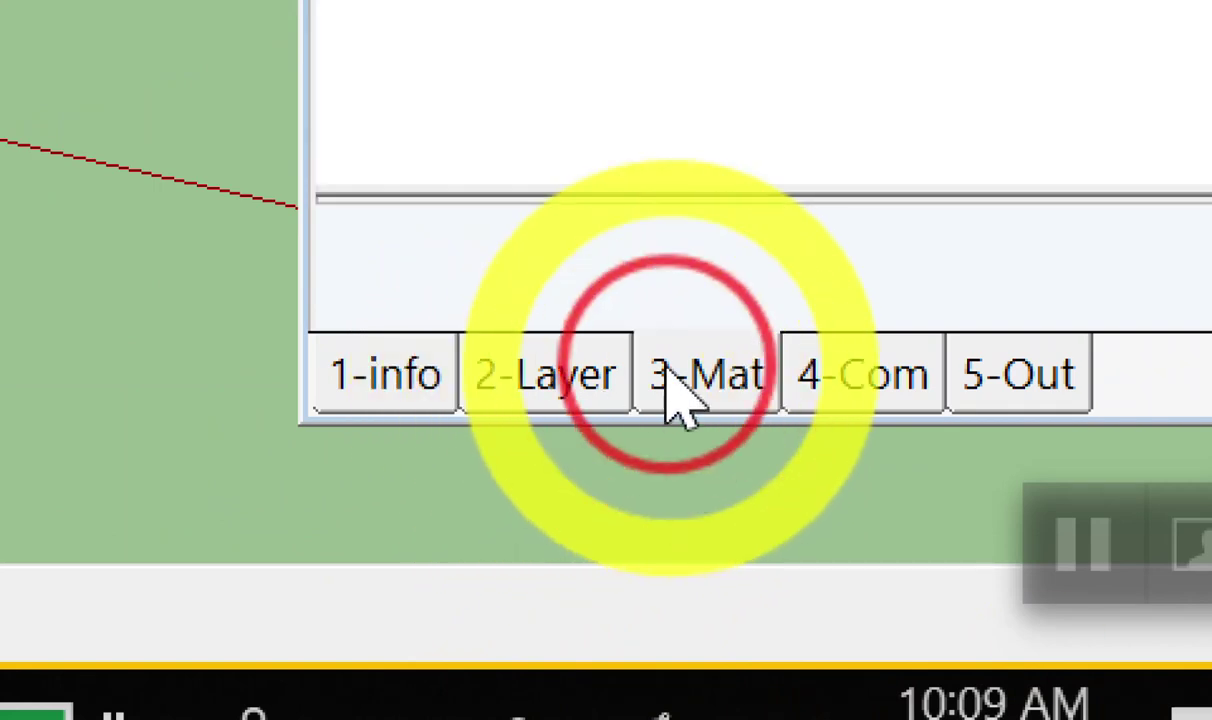
left_click(872, 418)
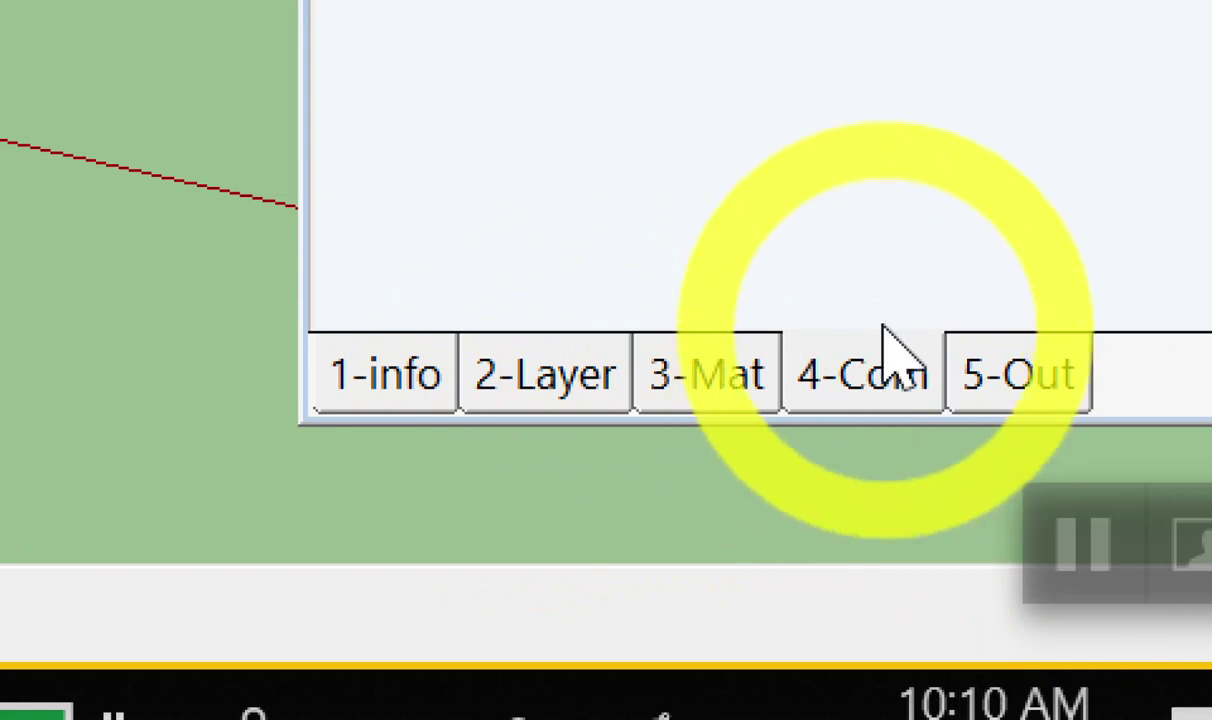
left_click(1062, 380)
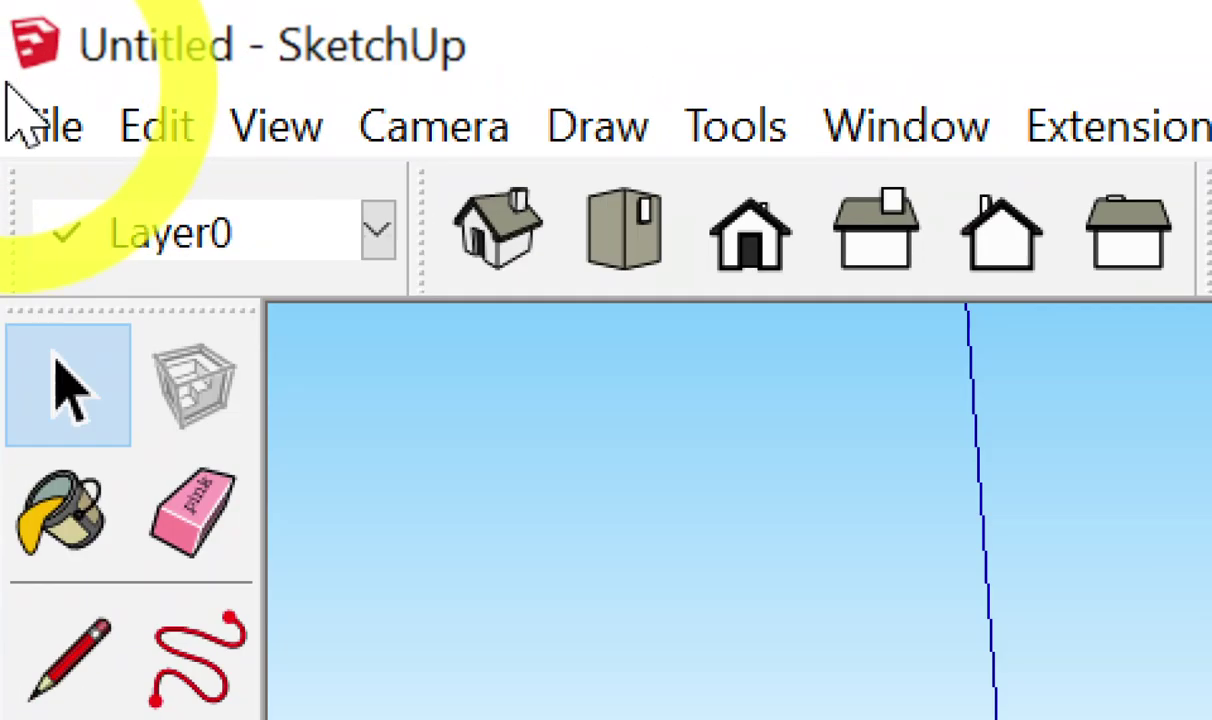
left_click(8, 32)
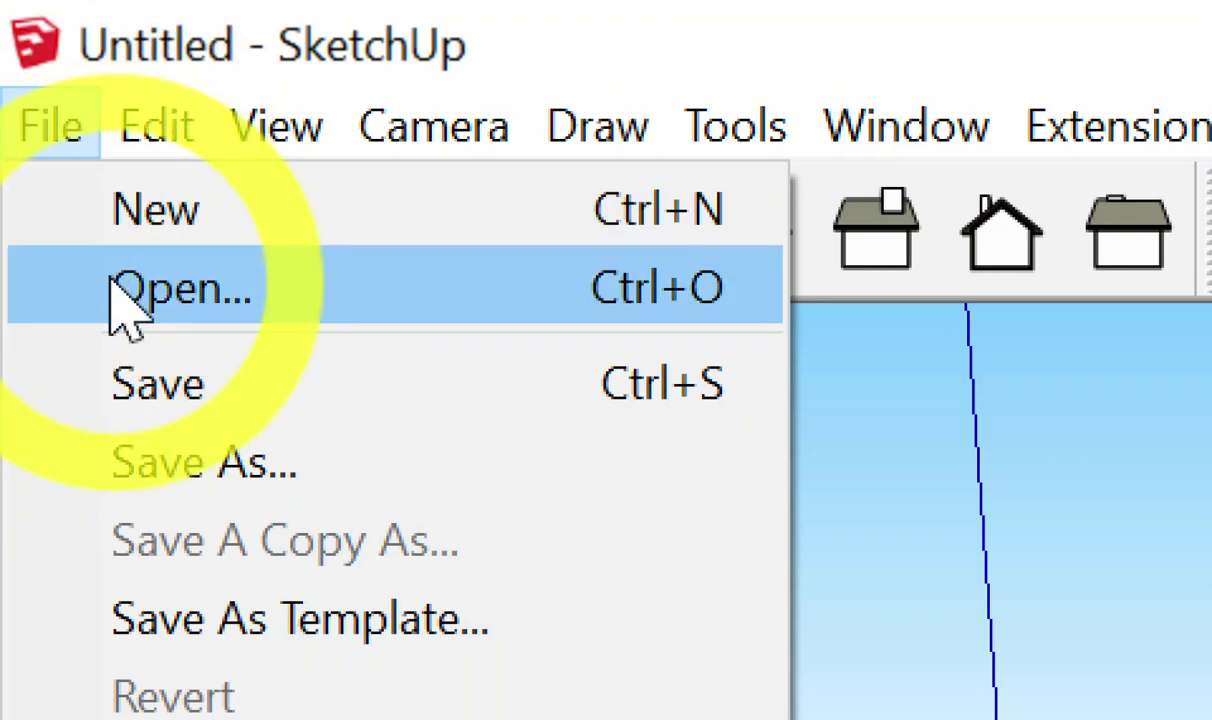
Browse File > Open to Desktop > SketchUp > Work Shop, then close the dialog.
left_click(113, 296)
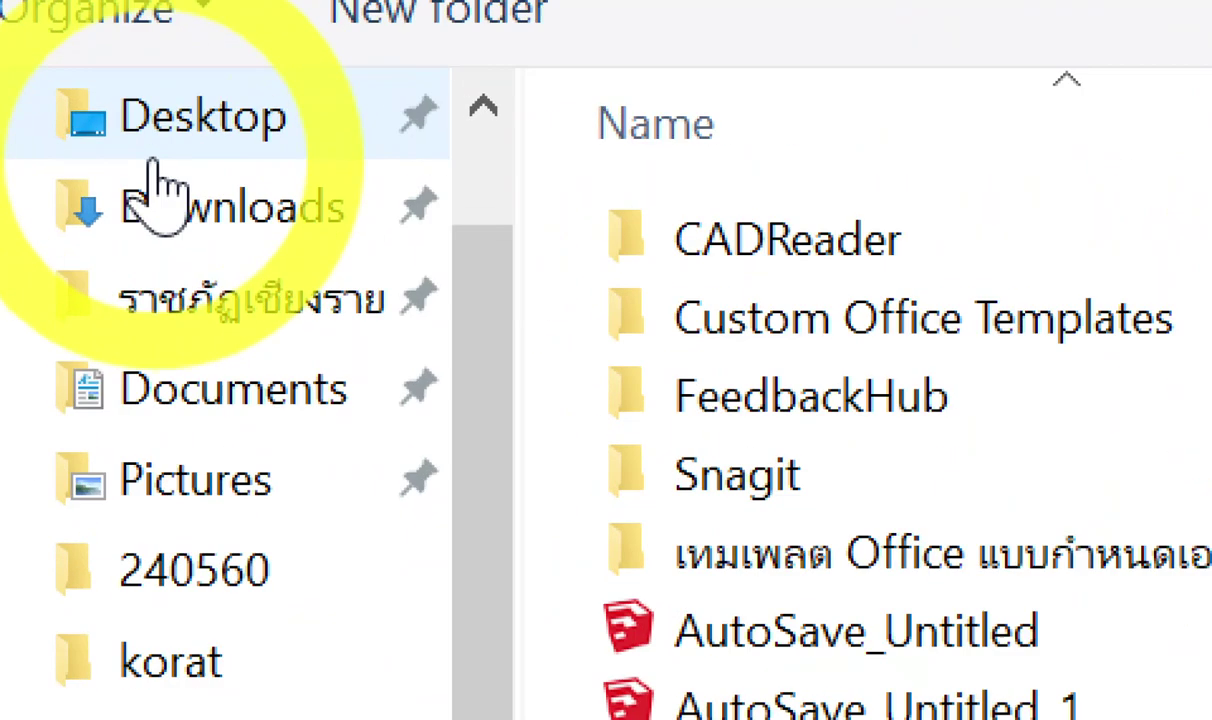
left_click(243, 122)
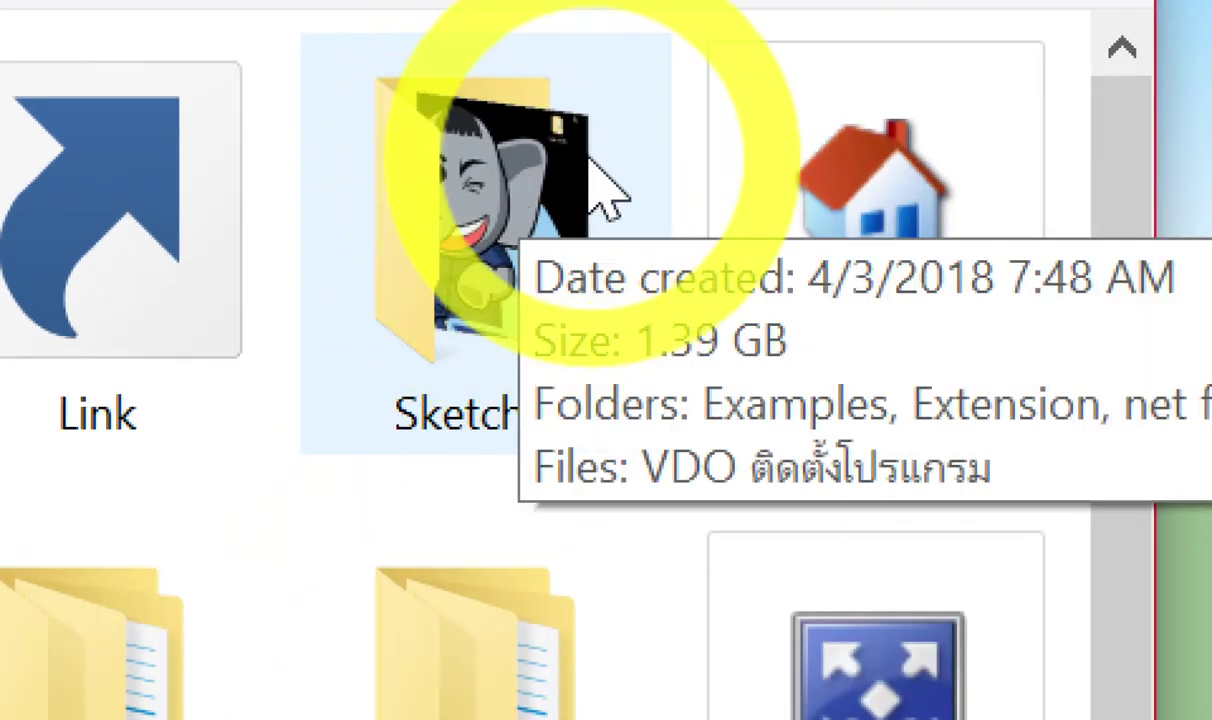
double_click(570, 190)
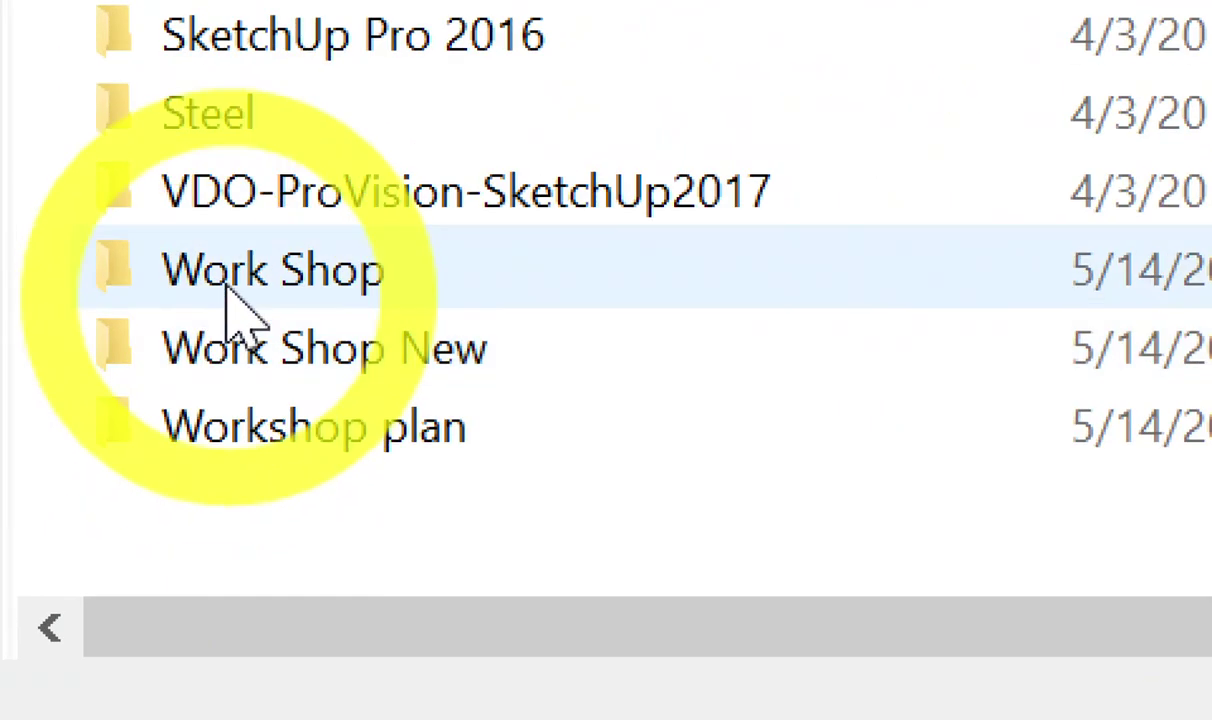
mouse_move(273, 270)
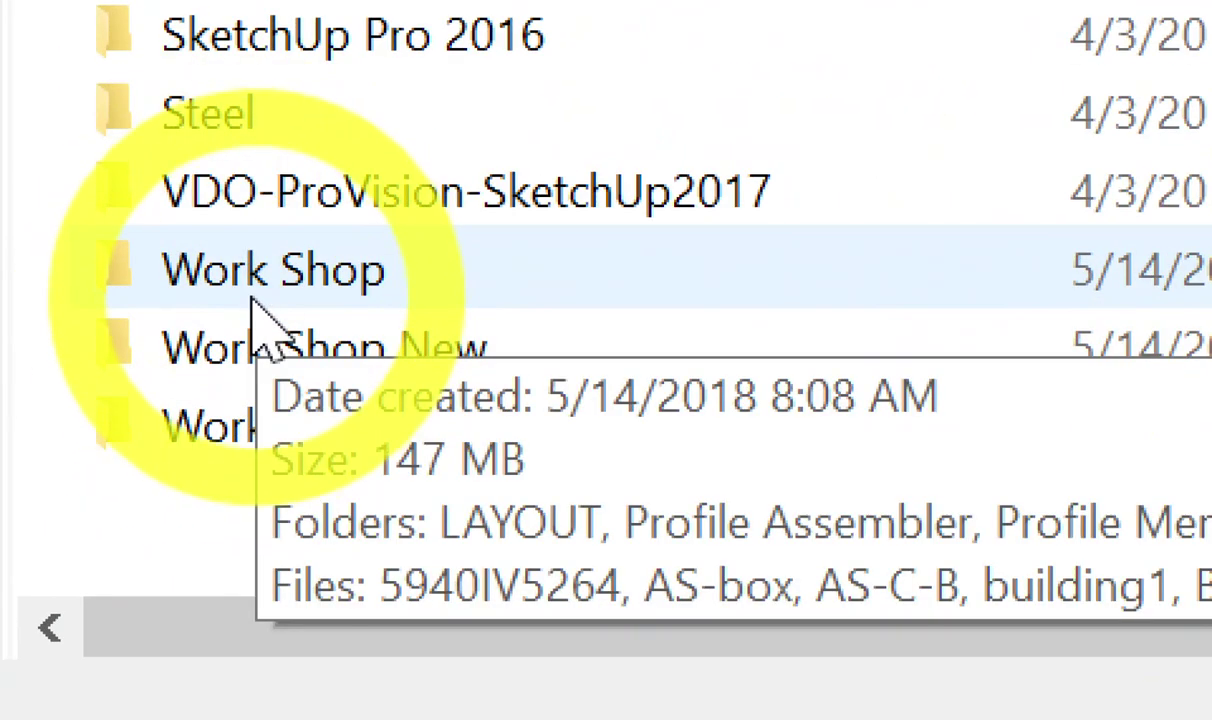
double_click(265, 278)
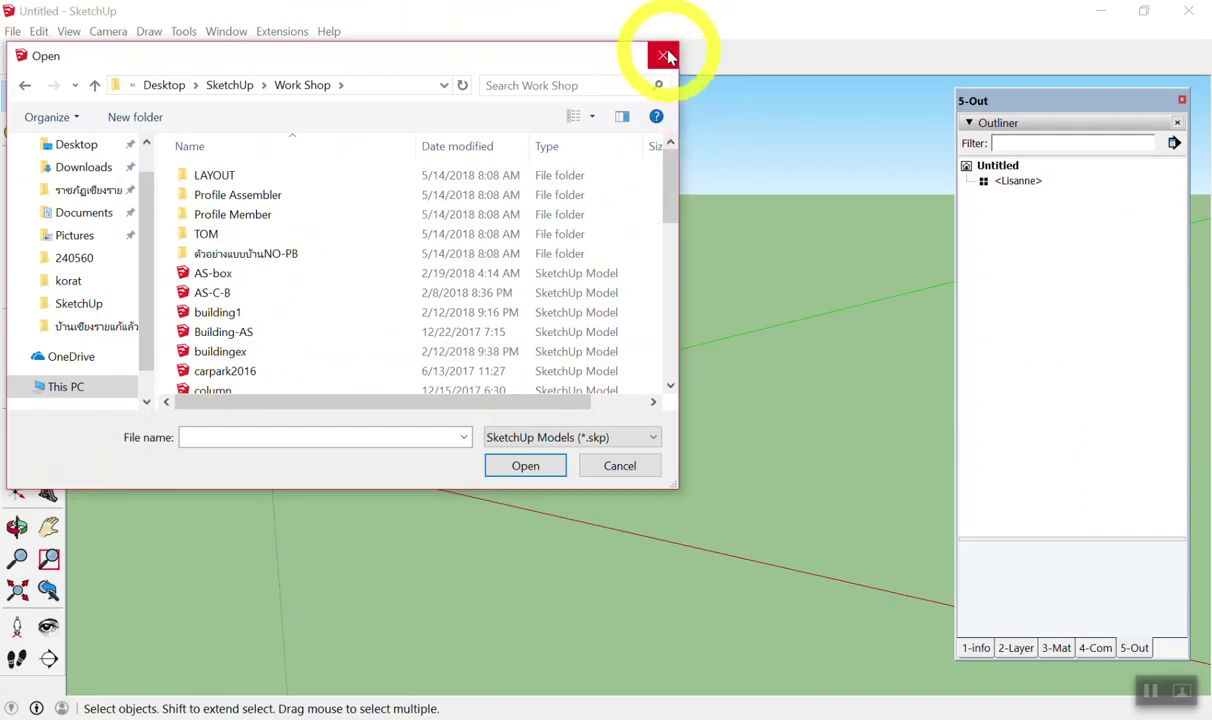
left_click(665, 56)
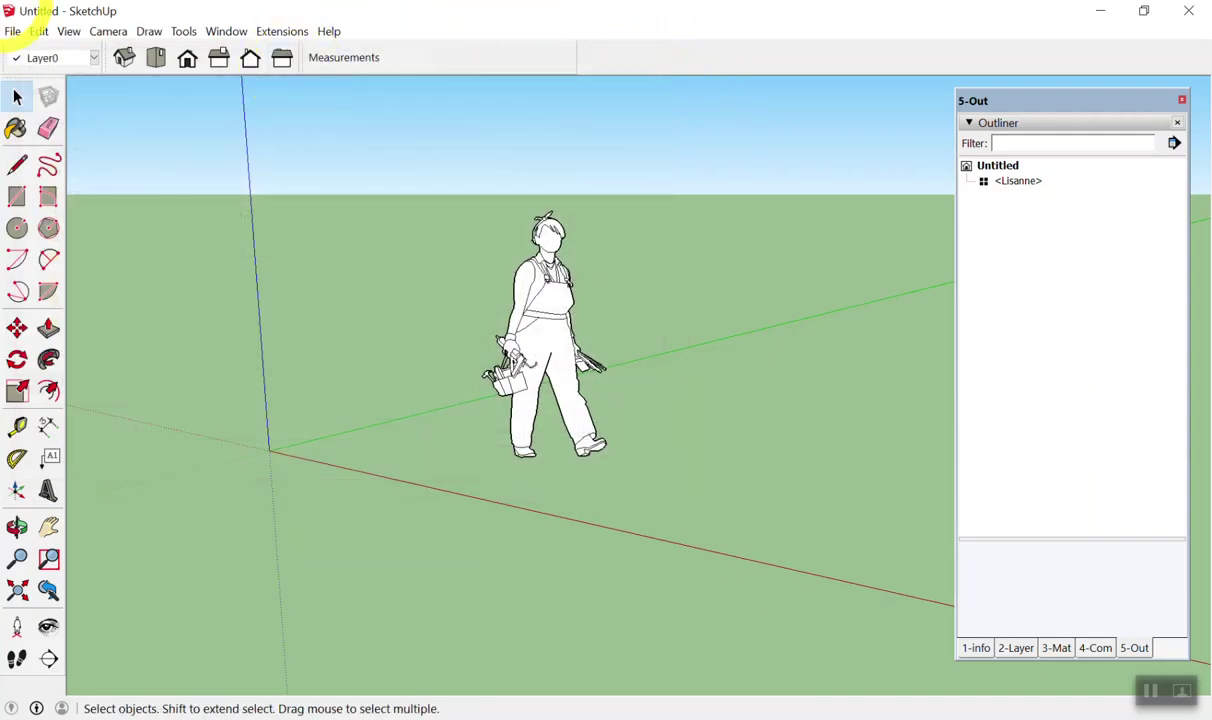
Reopen File > Open and open buildingex from Desktop > SketchUp > Work Shop.
left_click(20, 31)
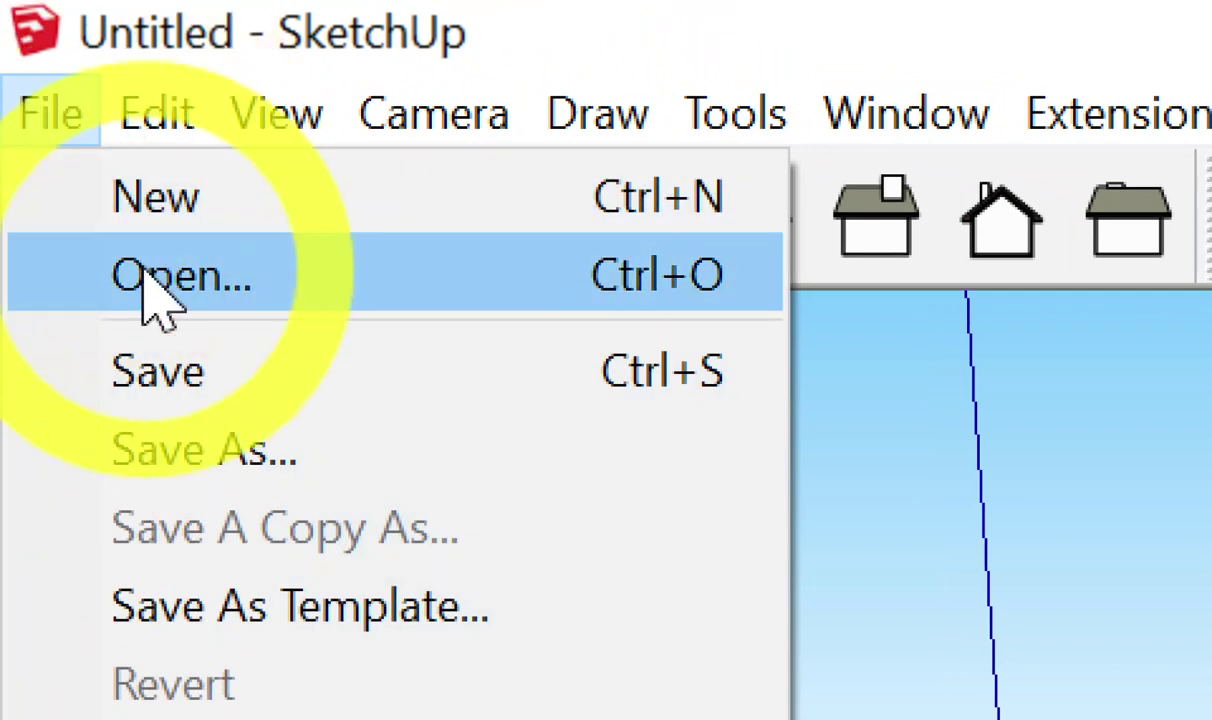
left_click(155, 275)
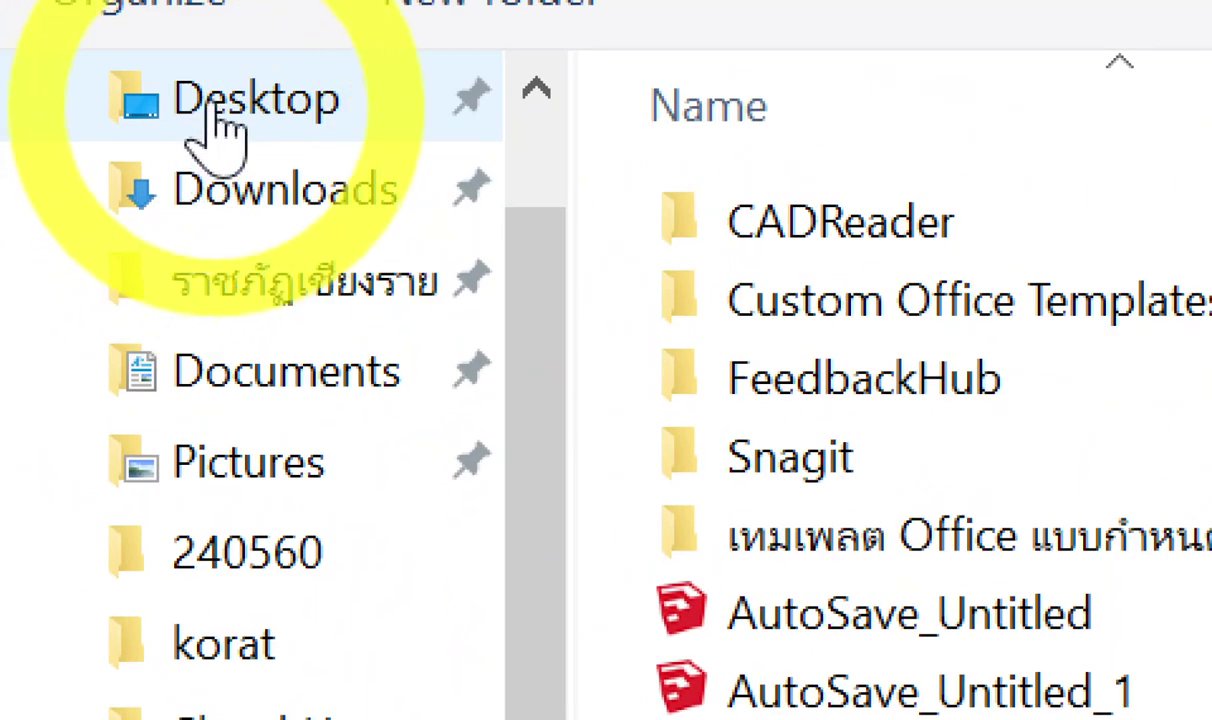
left_click(72, 145)
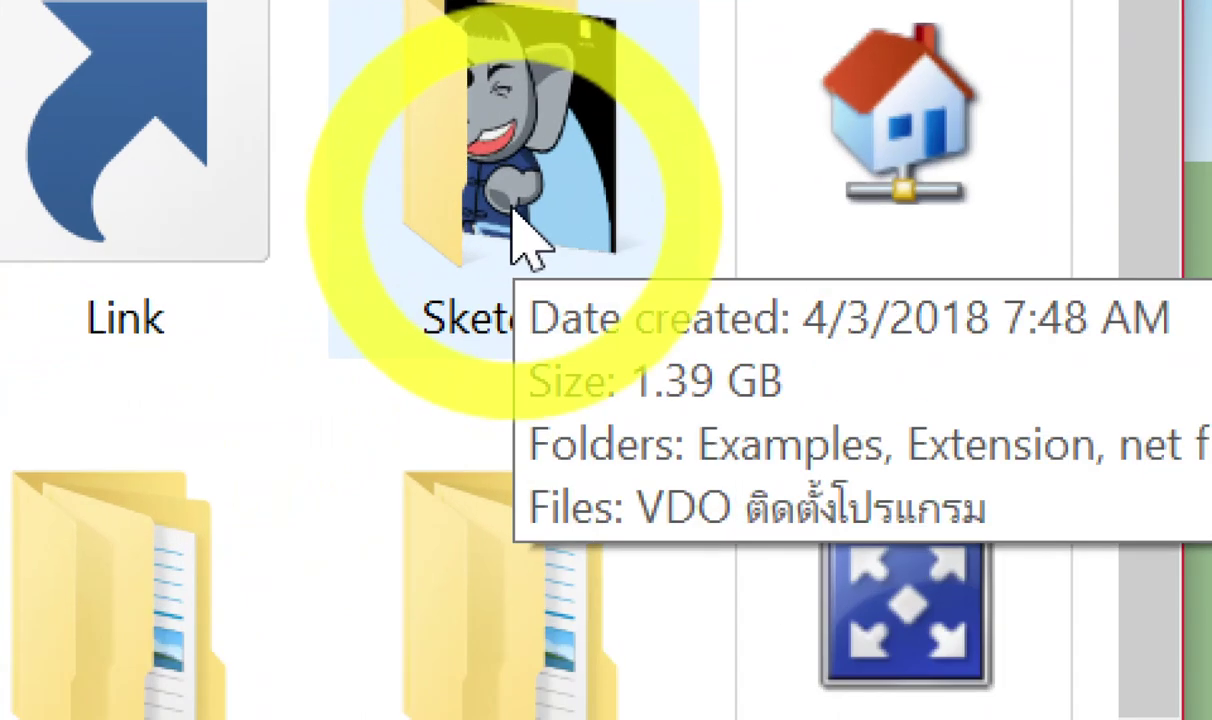
double_click(512, 245)
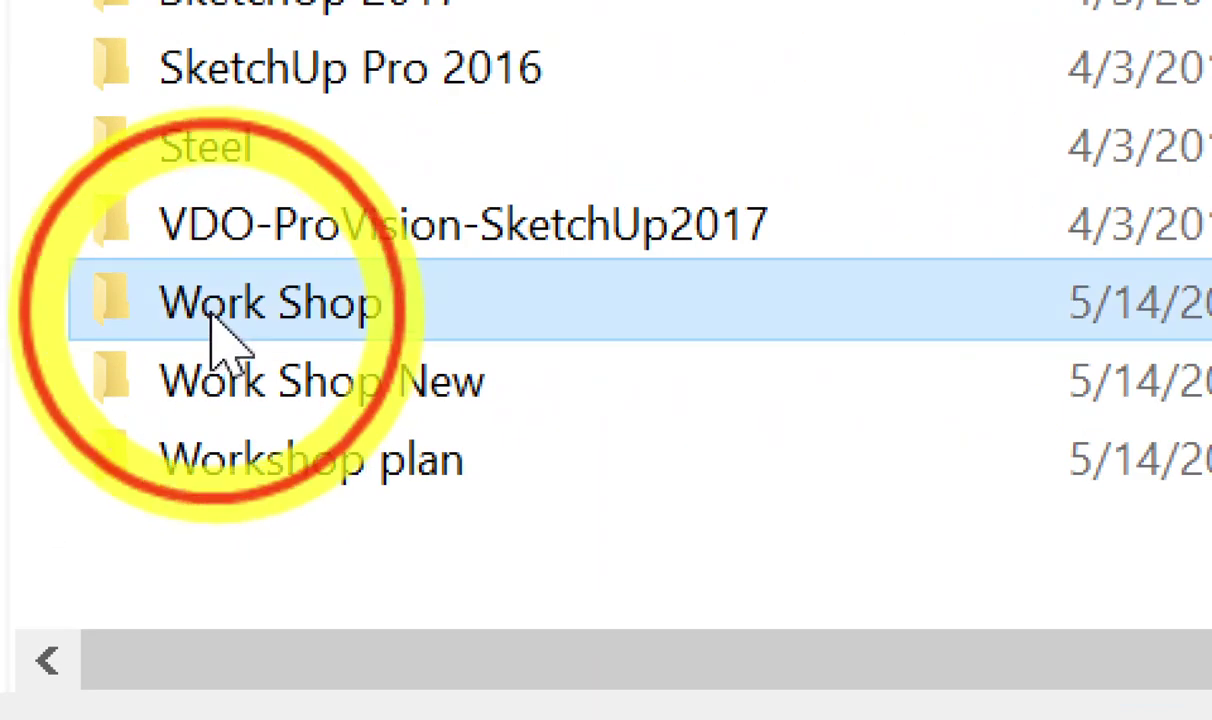
double_click(211, 322)
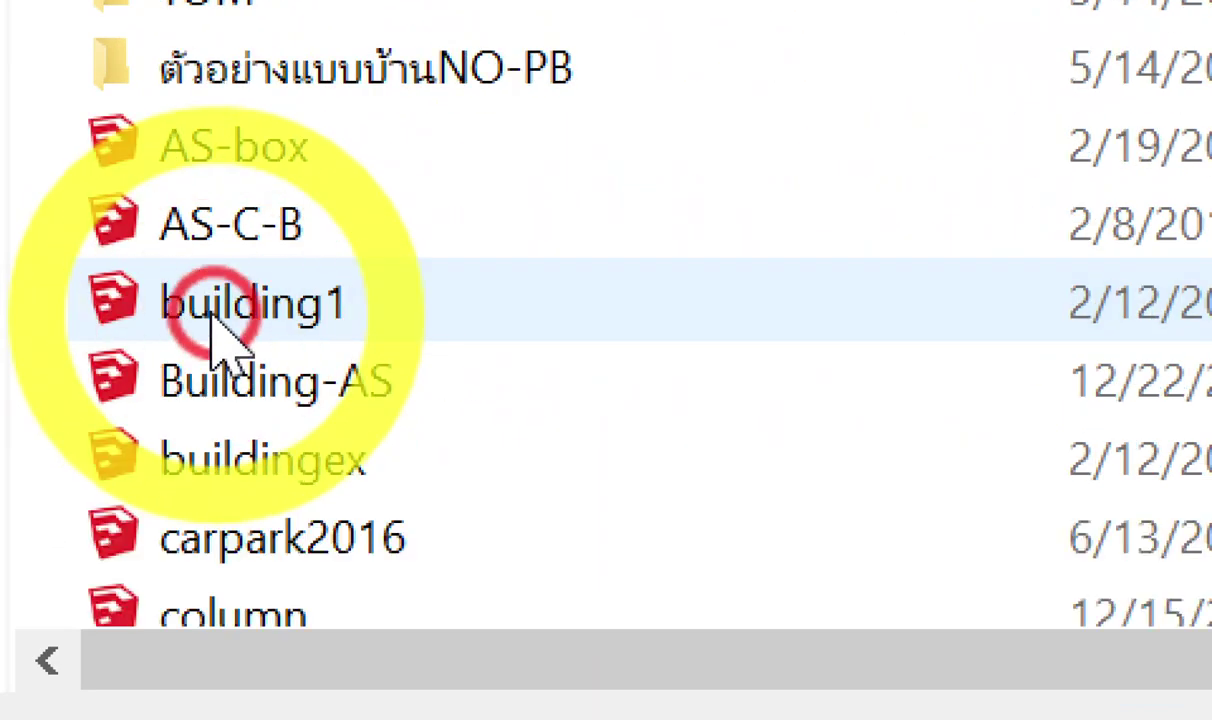
double_click(336, 466)
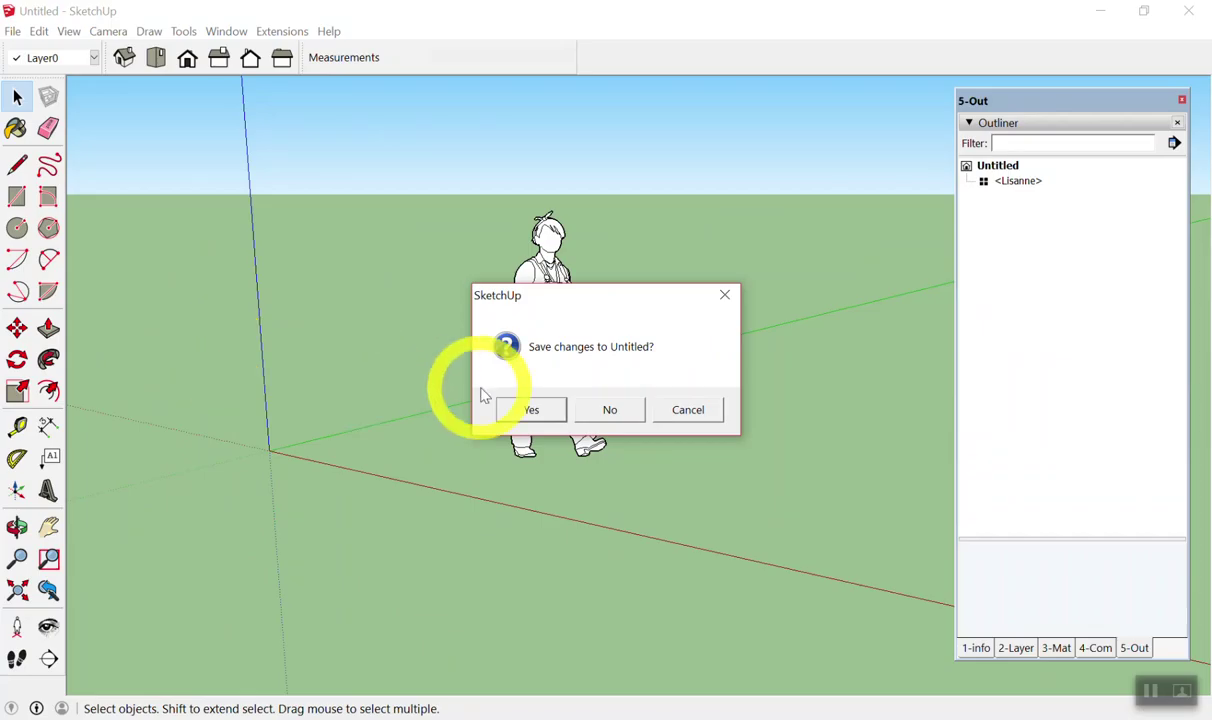
Dismiss the Untitled save prompt, then inspect a roof member in the Entity Info panel.
left_click(620, 420)
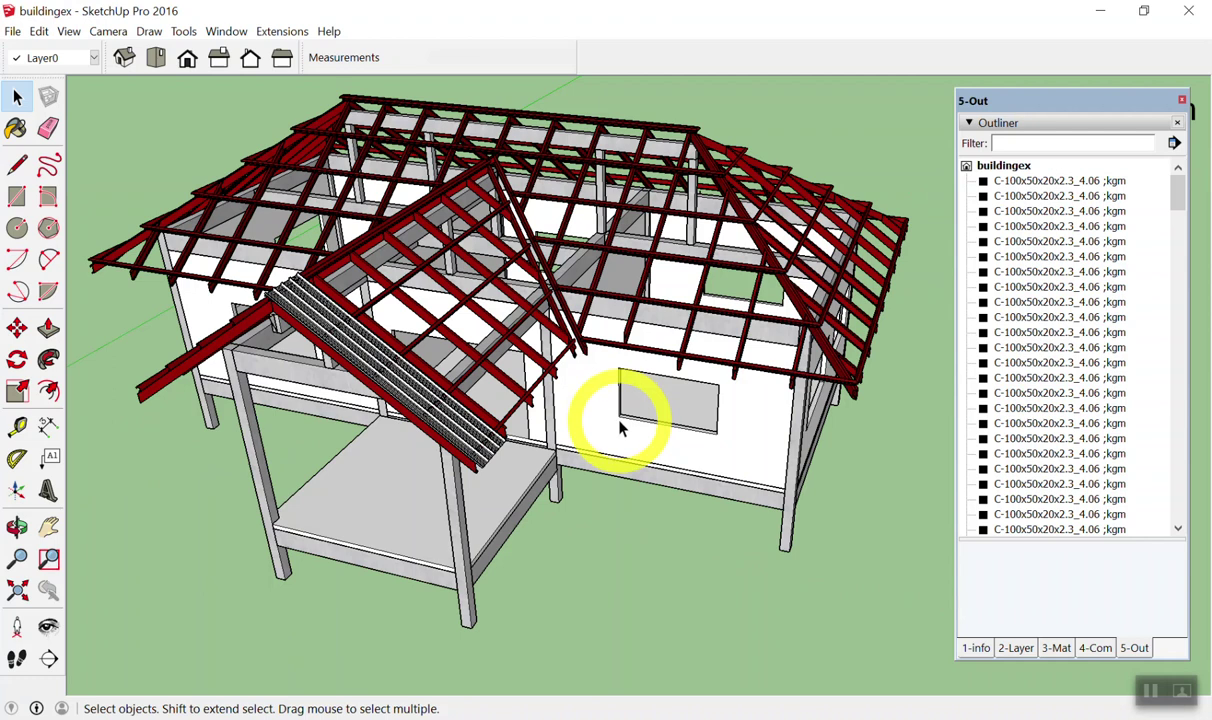
scroll(620, 428, "down", 3)
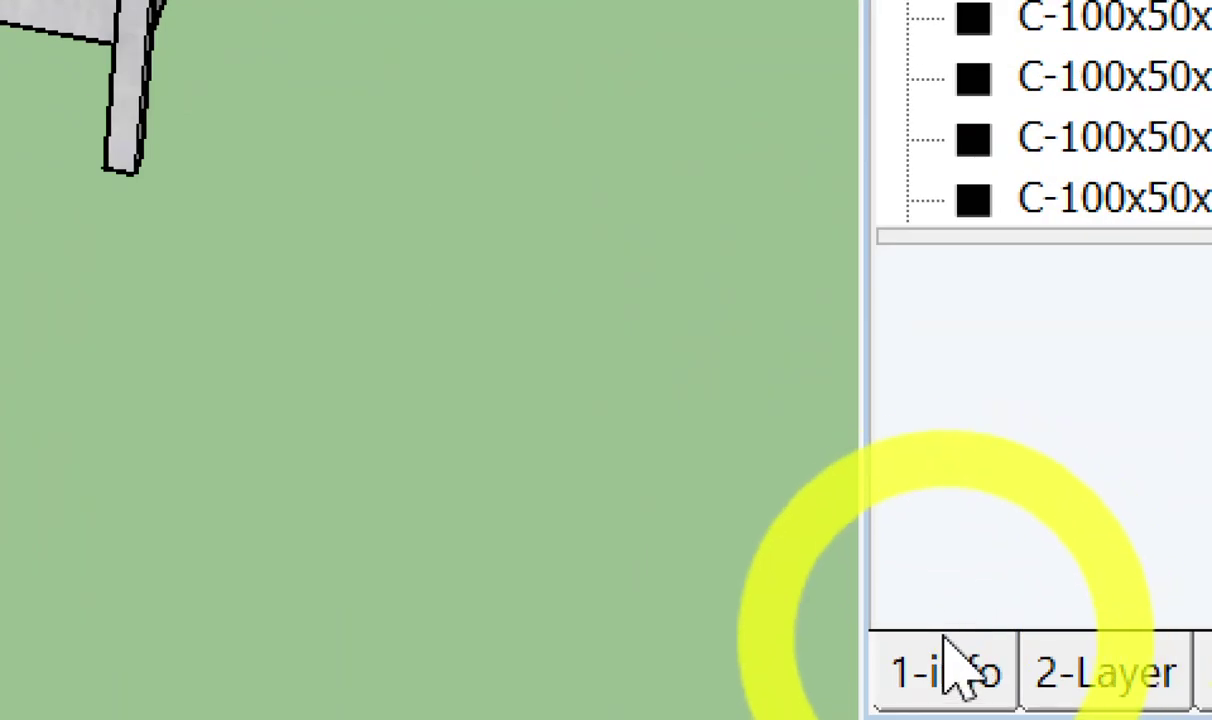
left_click(977, 649)
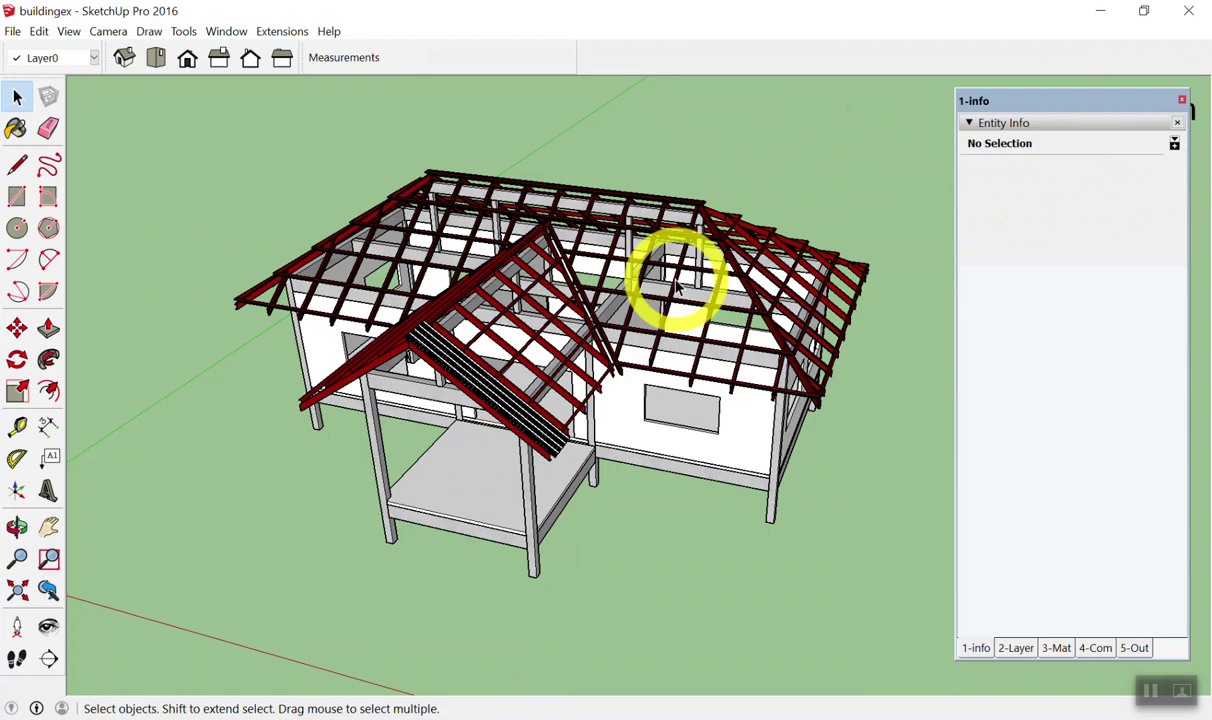
left_click(676, 285)
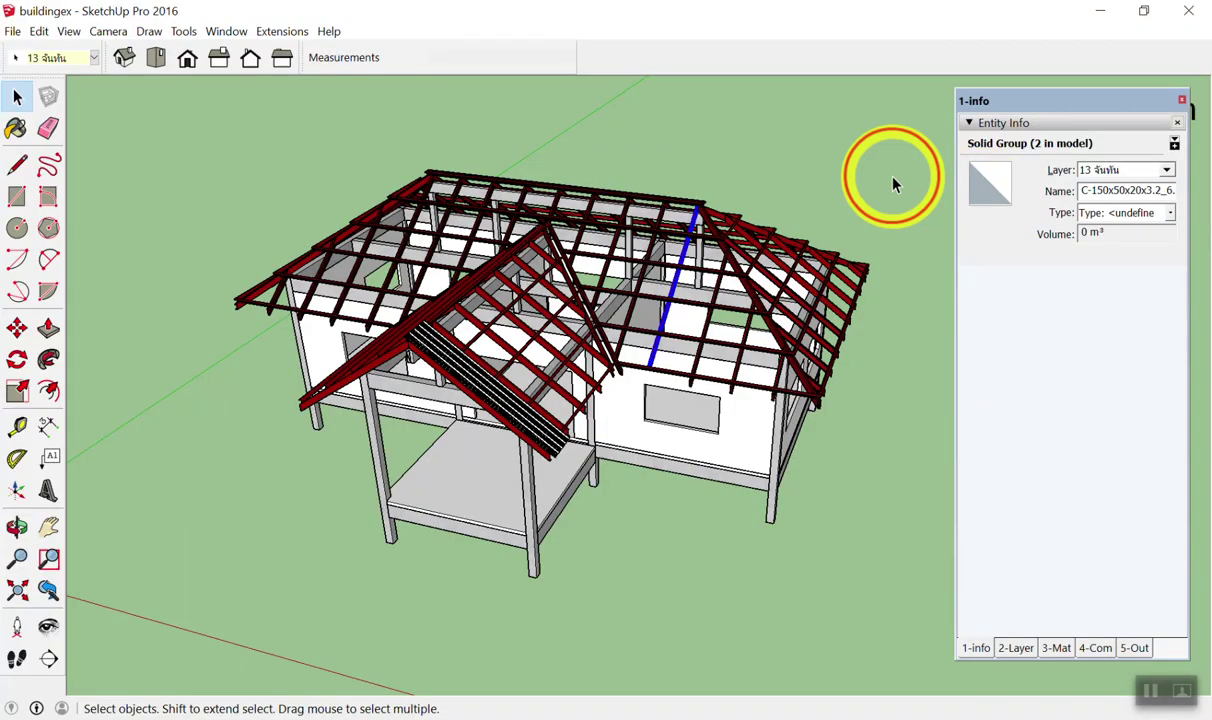
key("ctrl+t")
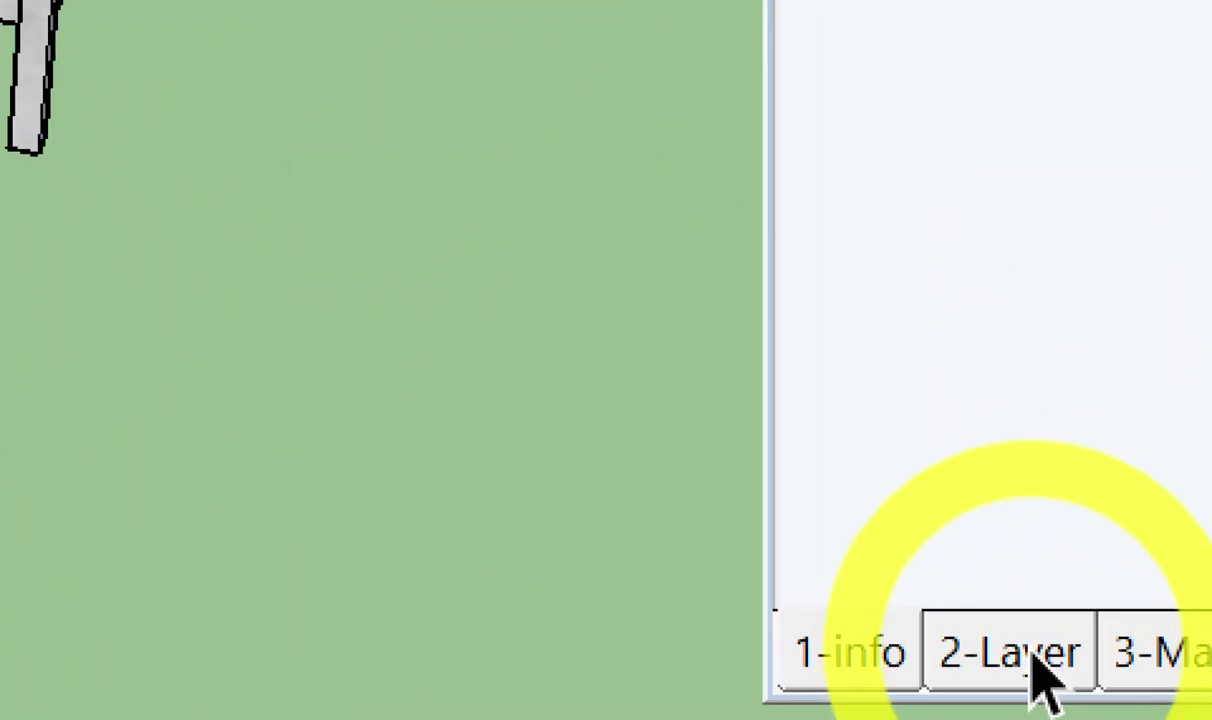
Enlarge the 2-Layer list to show every layer and select layers 00 through 17.
left_click(1033, 663)
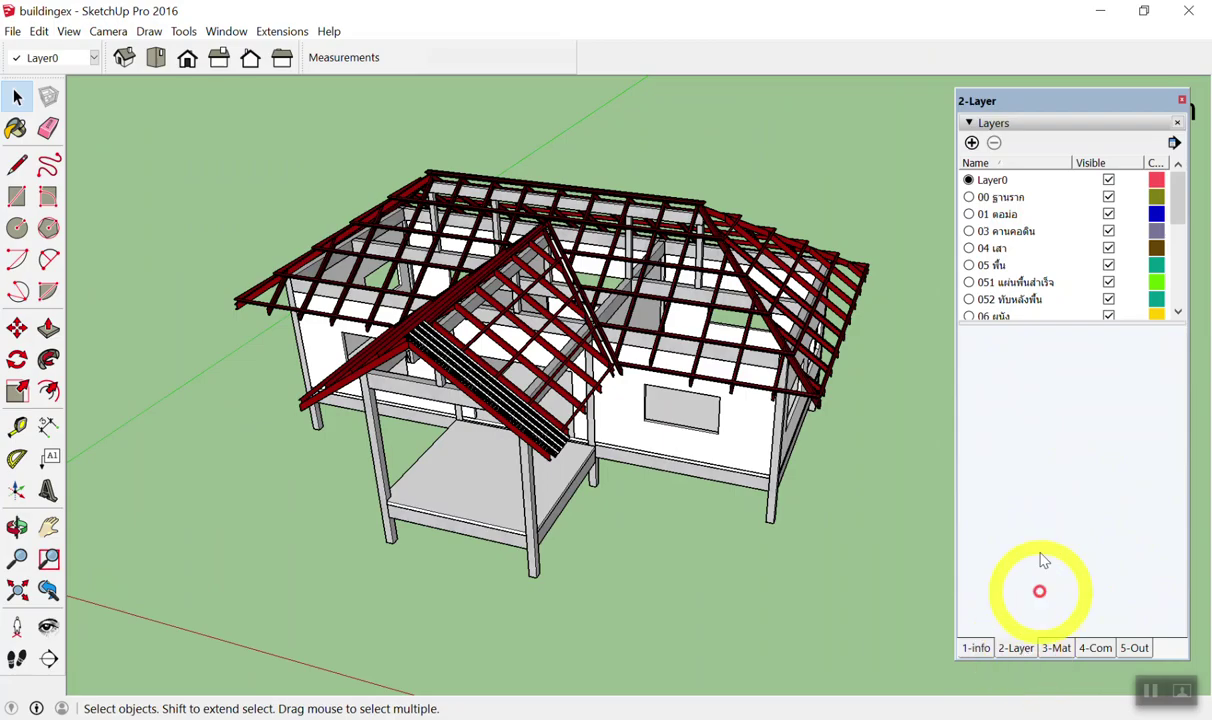
left_click_drag(1087, 324, 1144, 573)
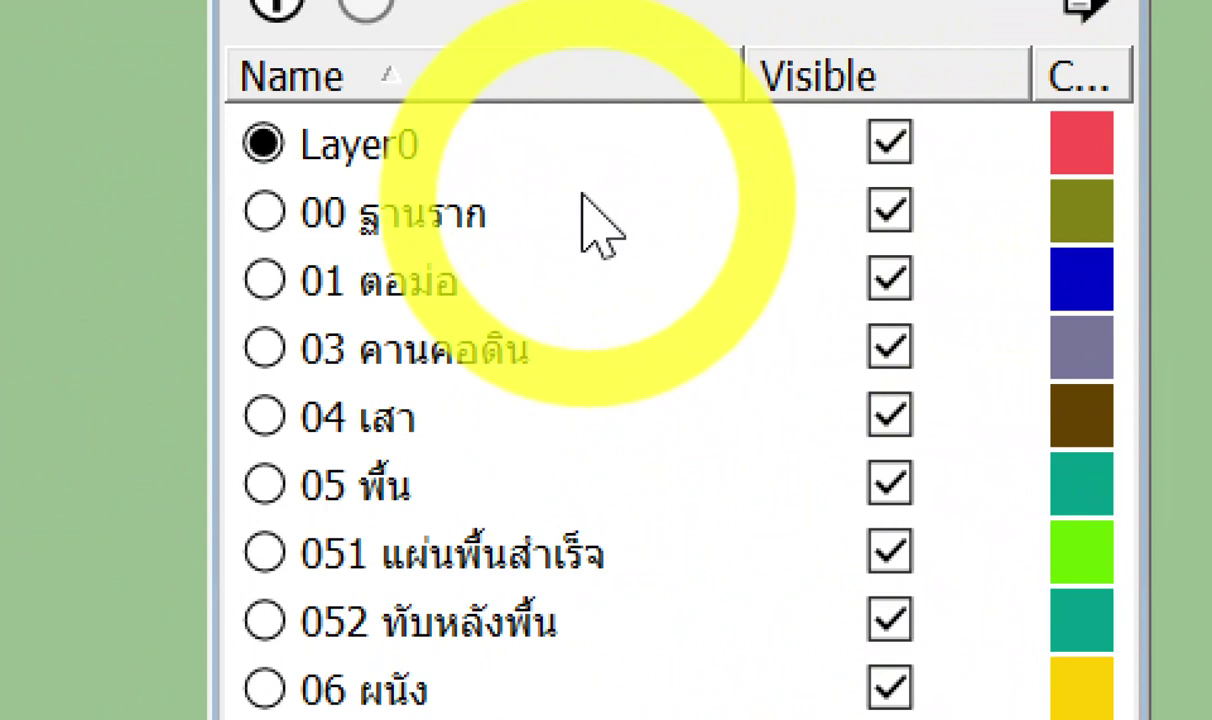
left_click(598, 224)
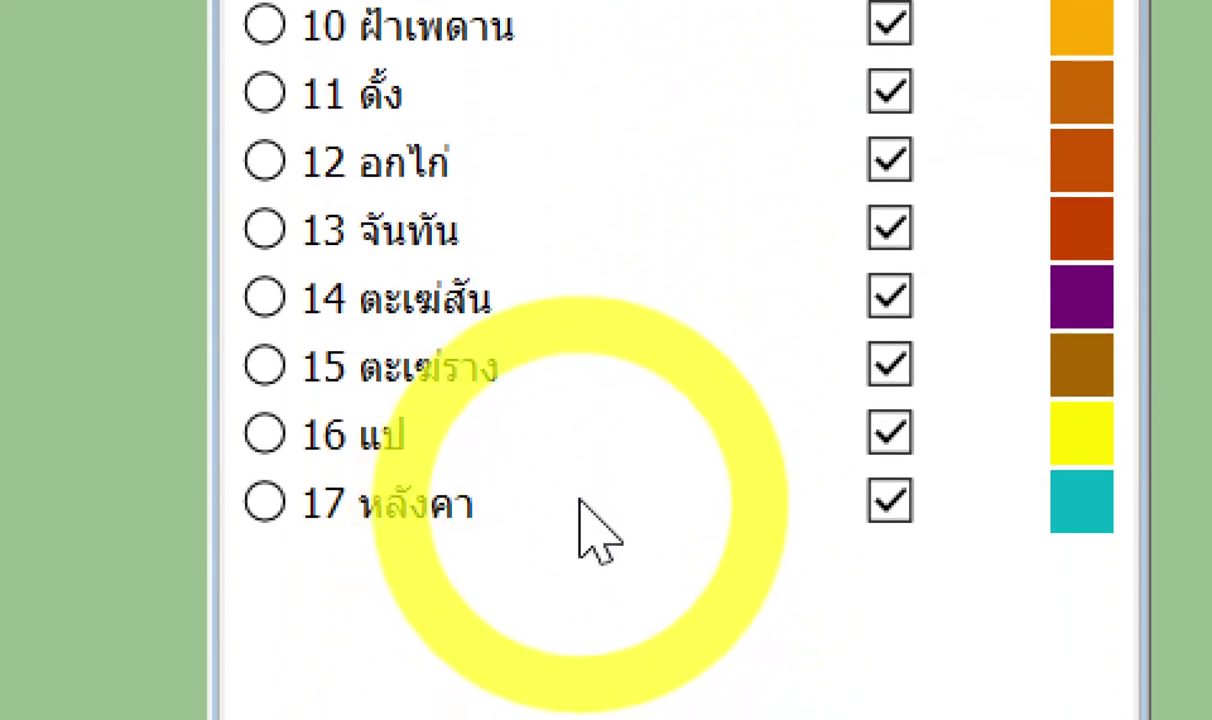
left_click(584, 508, "shift")
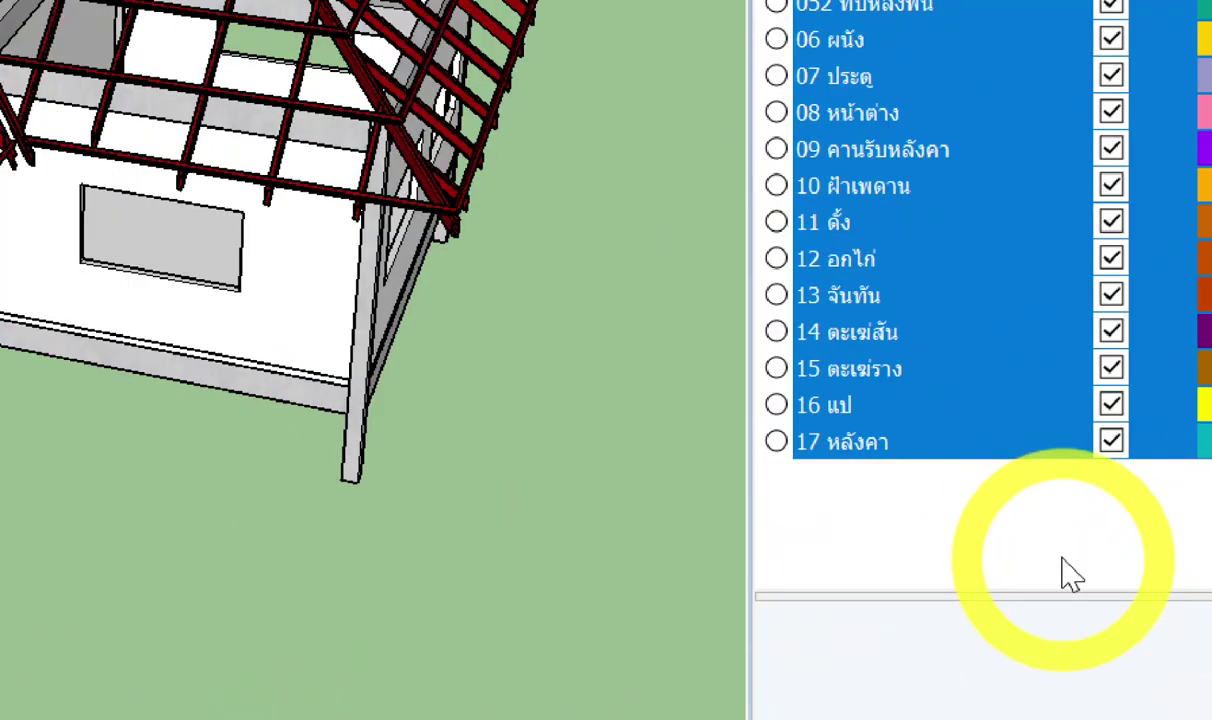
left_click(1112, 580)
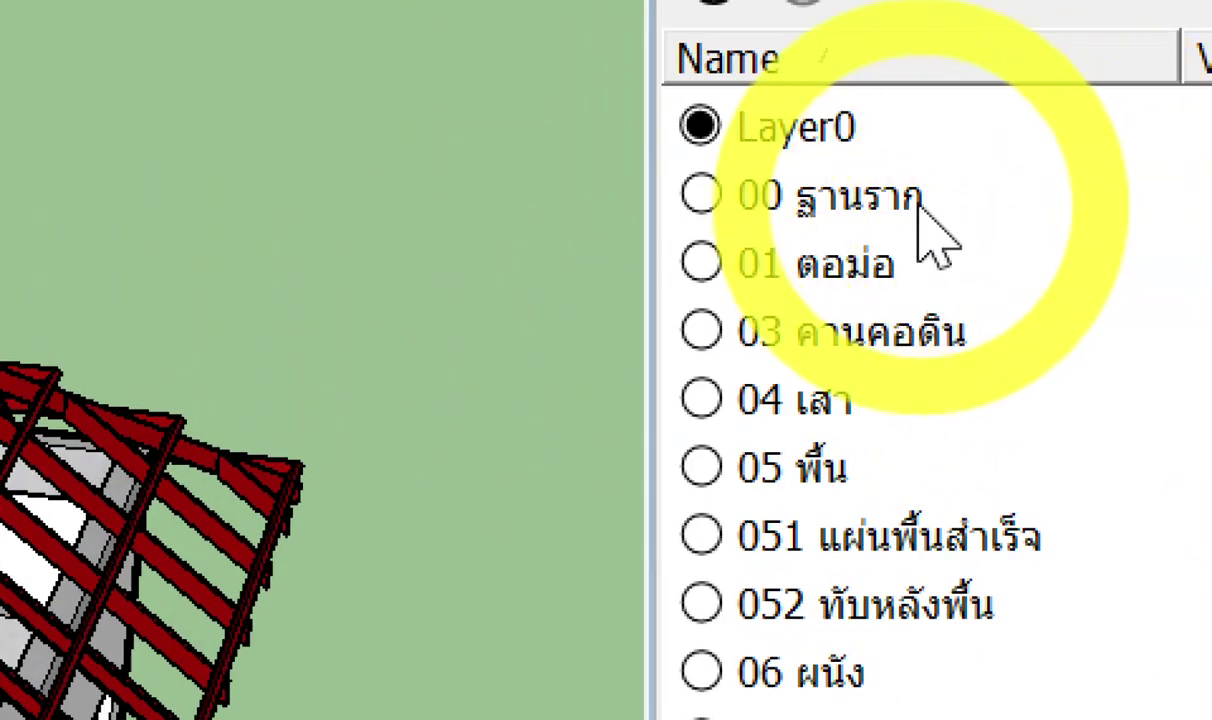
left_click(858, 208)
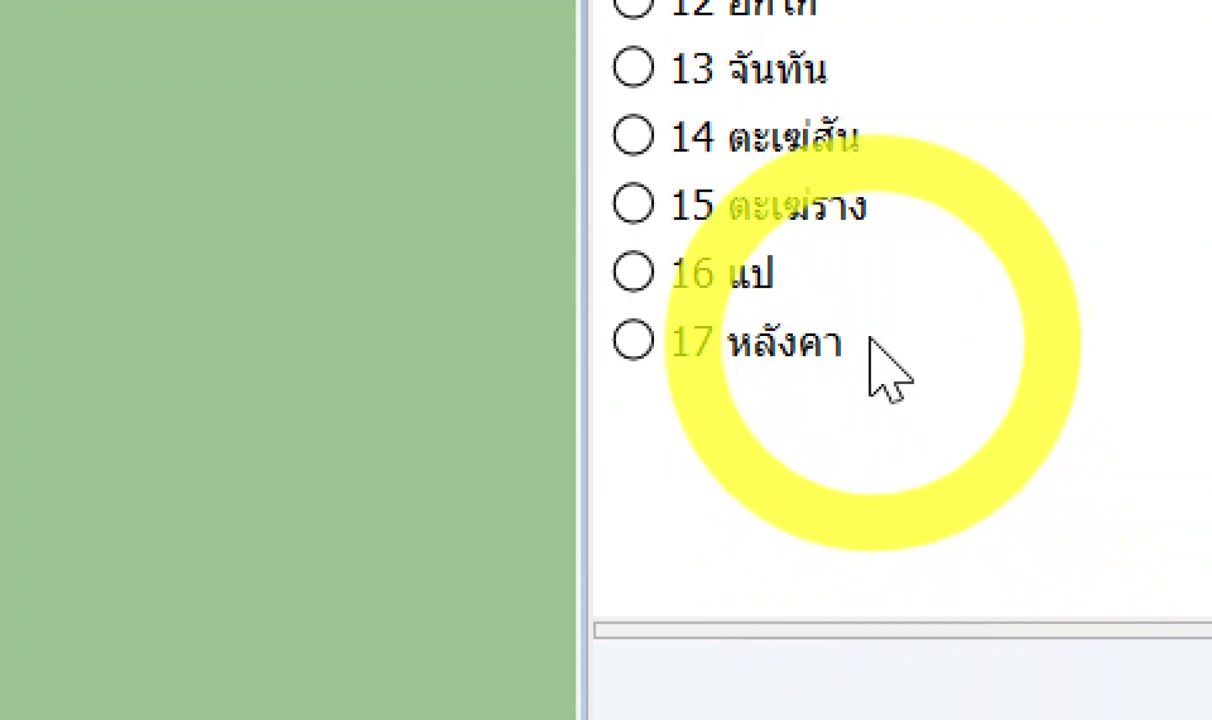
left_click(872, 345, "shift")
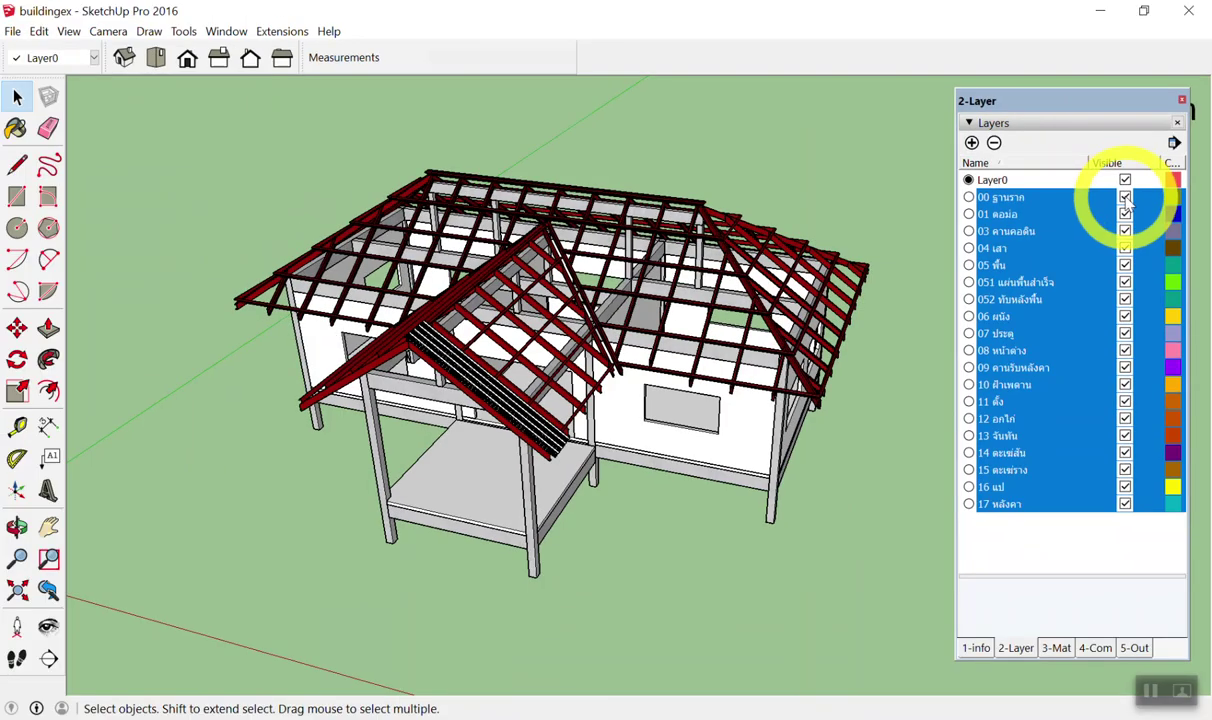
left_click(1125, 197)
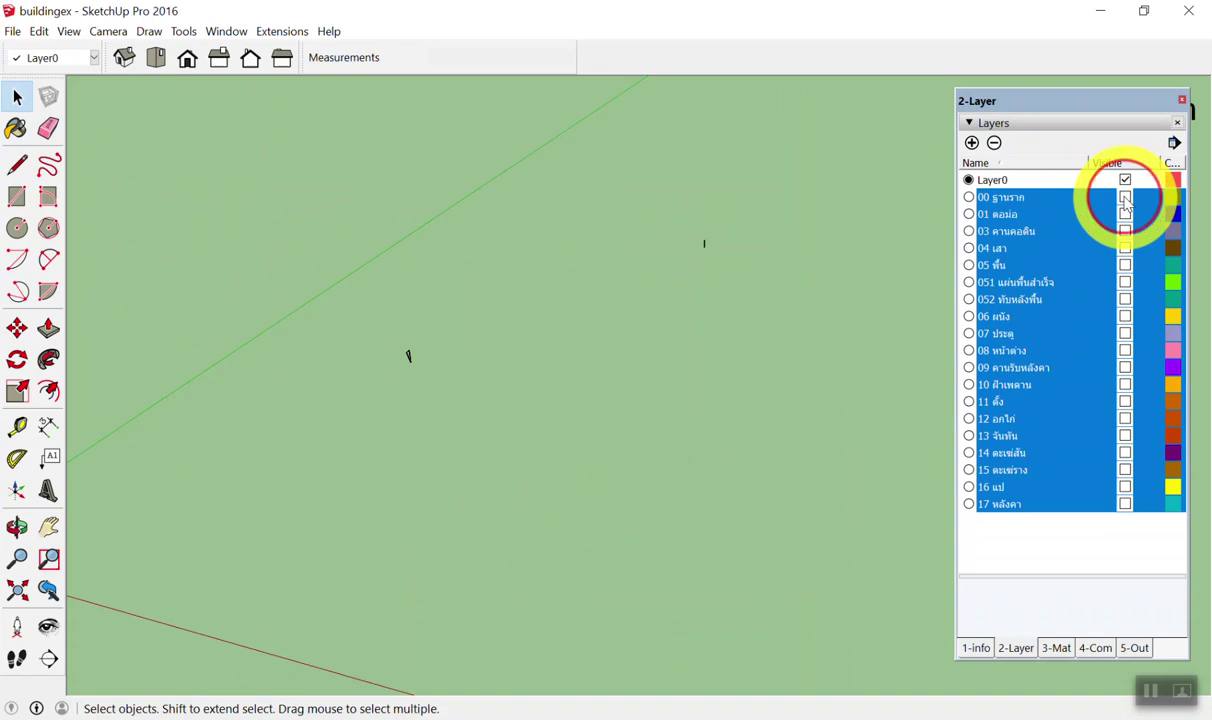
left_click(1125, 197)
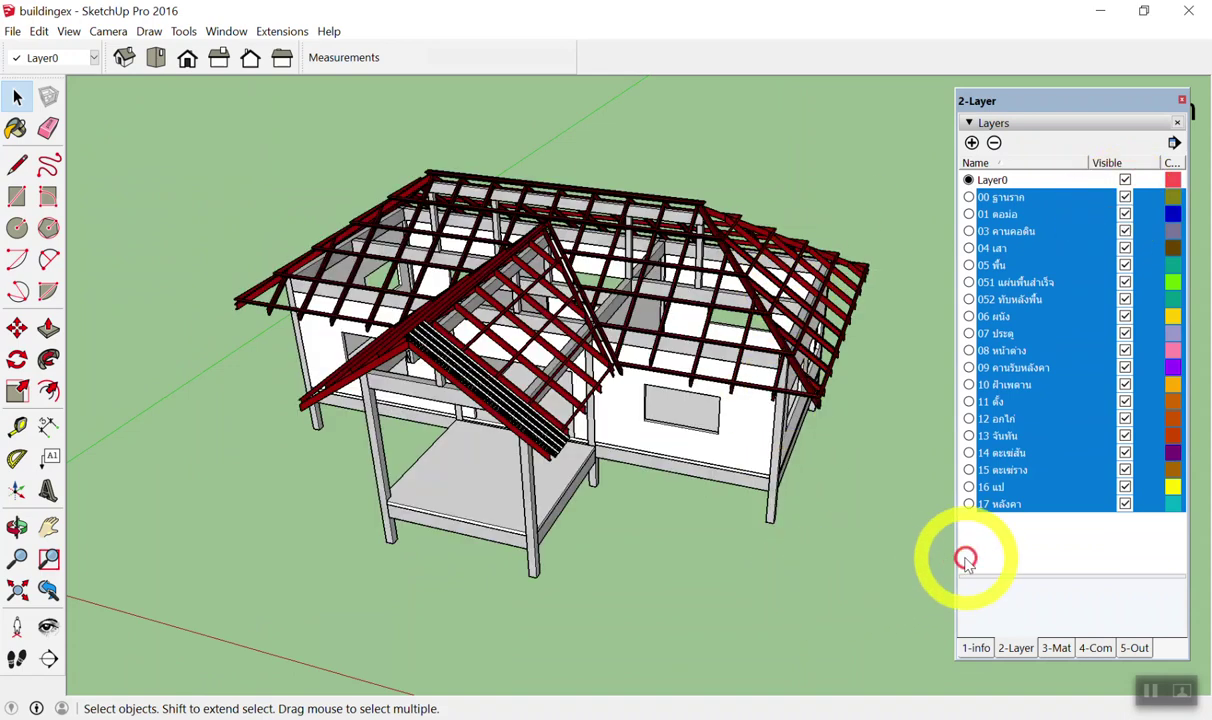
left_click(1000, 556)
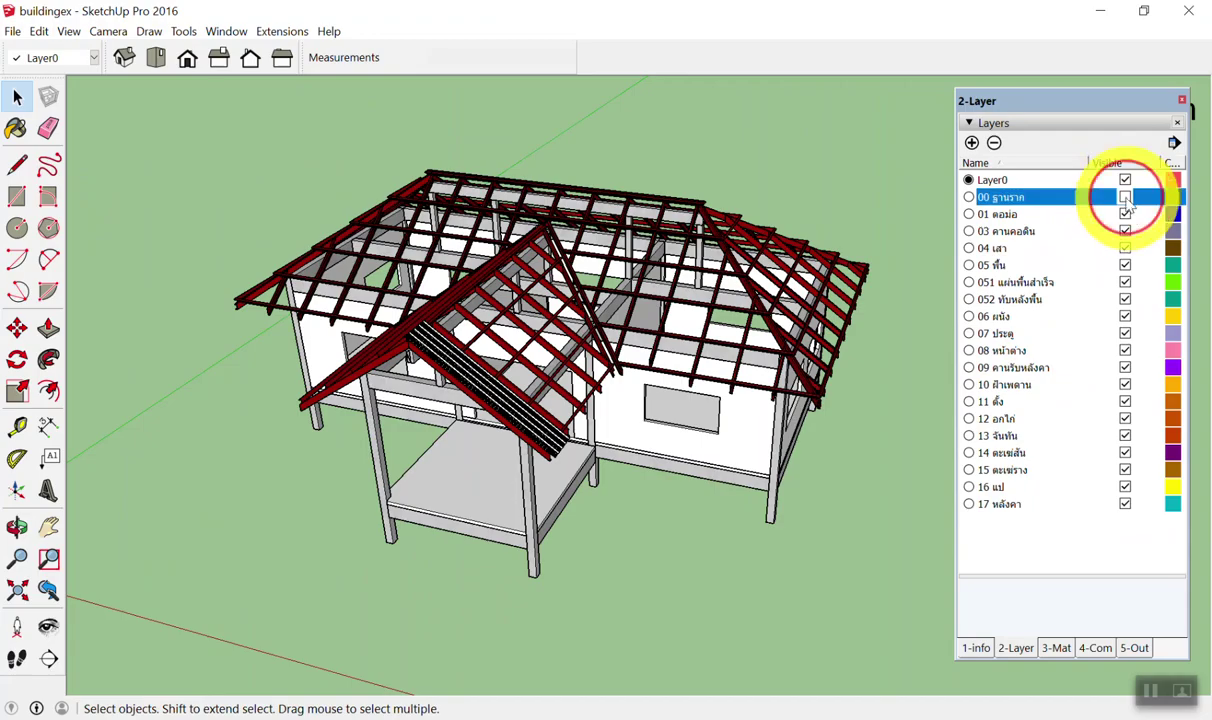
Untick Visible for layers 00 through 10: foundations, posts, floors, walls and doors.
left_click(1125, 214)
left_click(1125, 231)
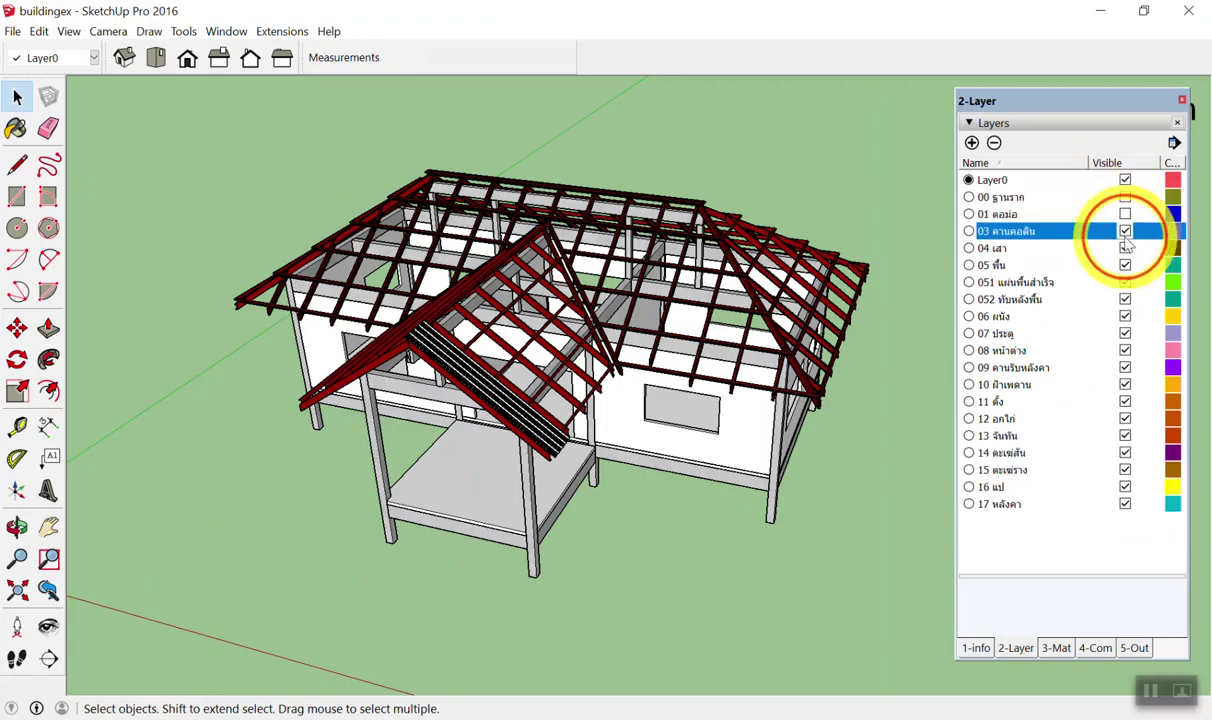
left_click(1125, 248)
left_click(1125, 265)
left_click(1125, 282)
left_click(1125, 299)
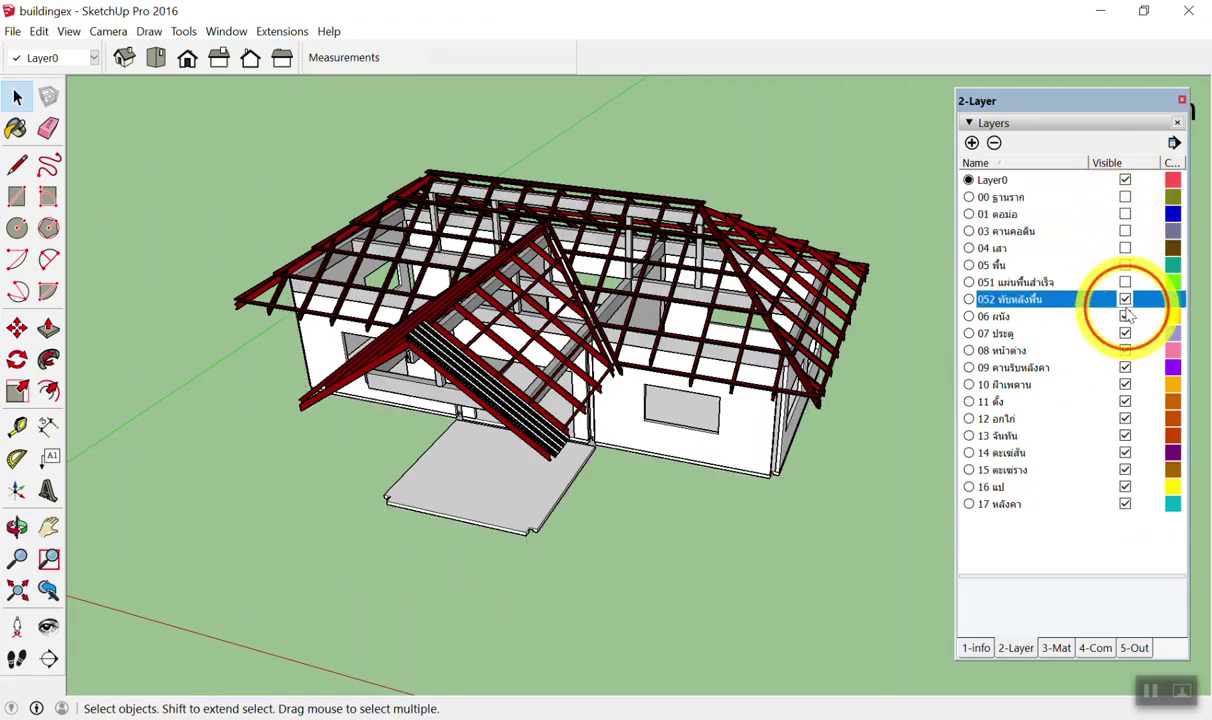
left_click(1125, 316)
left_click(1125, 316)
left_click(1125, 333)
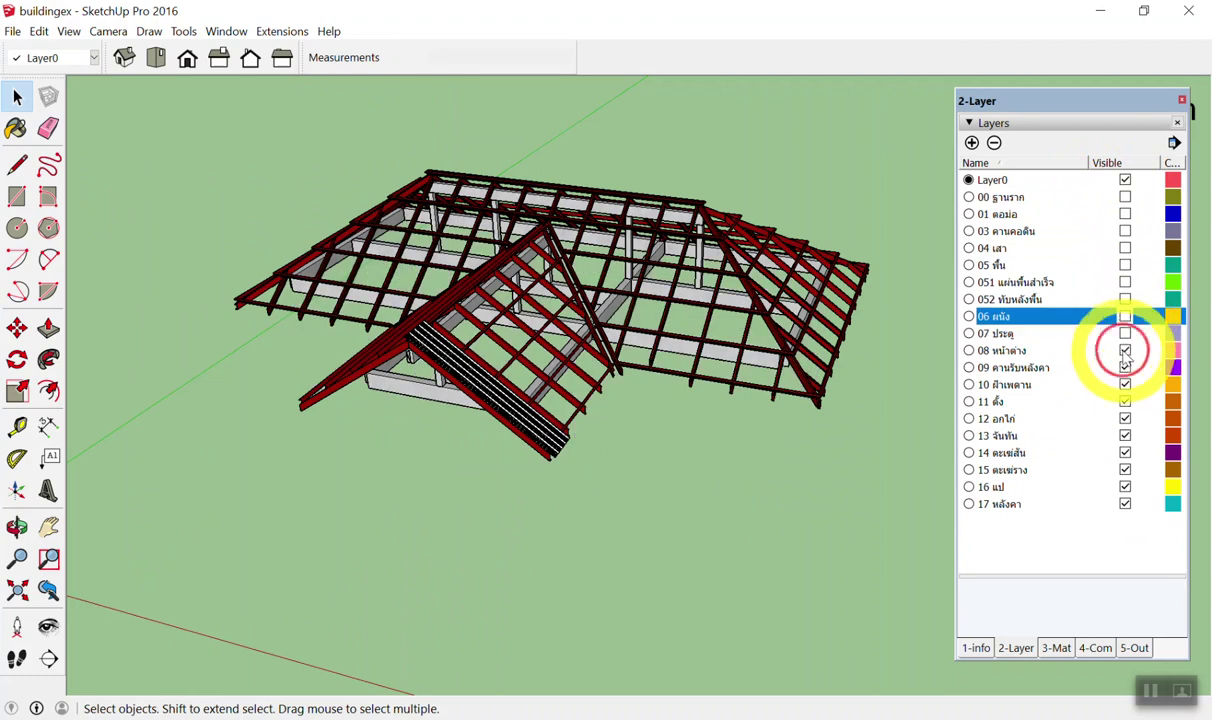
left_click(1125, 384)
left_click(1125, 350)
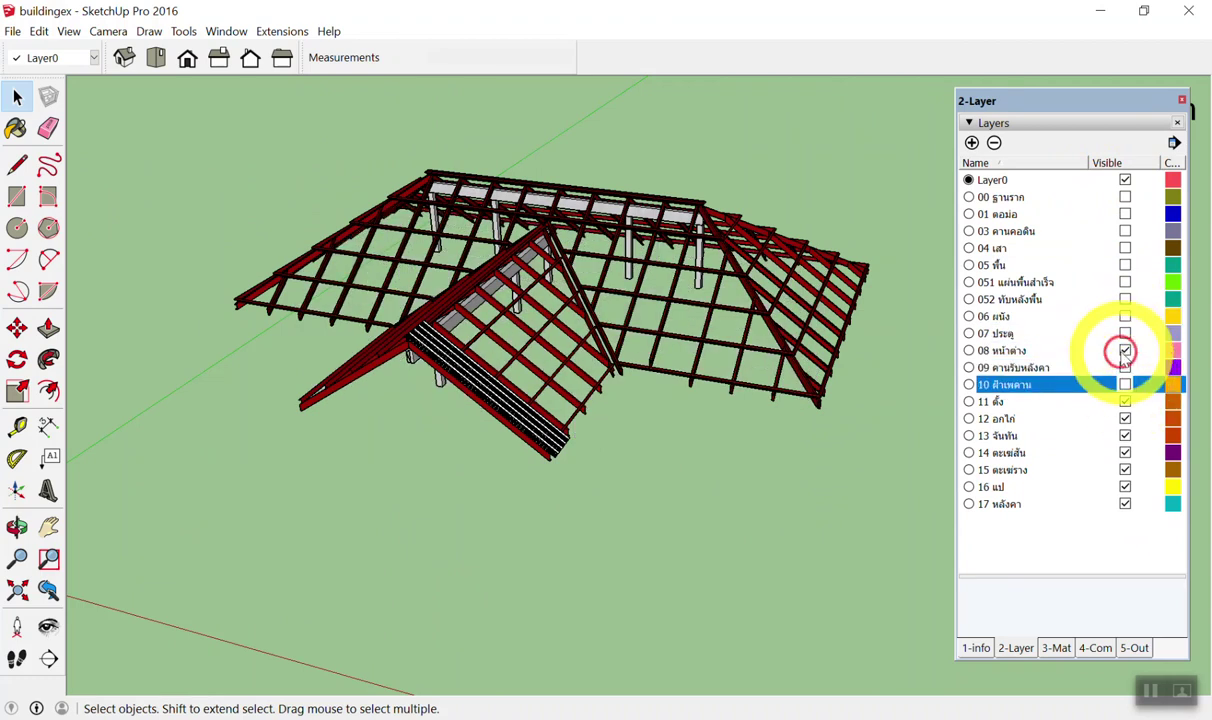
Hide roof layers 11 through 17, so only Layer0 stays visible.
left_click(1125, 401)
left_click(1125, 418)
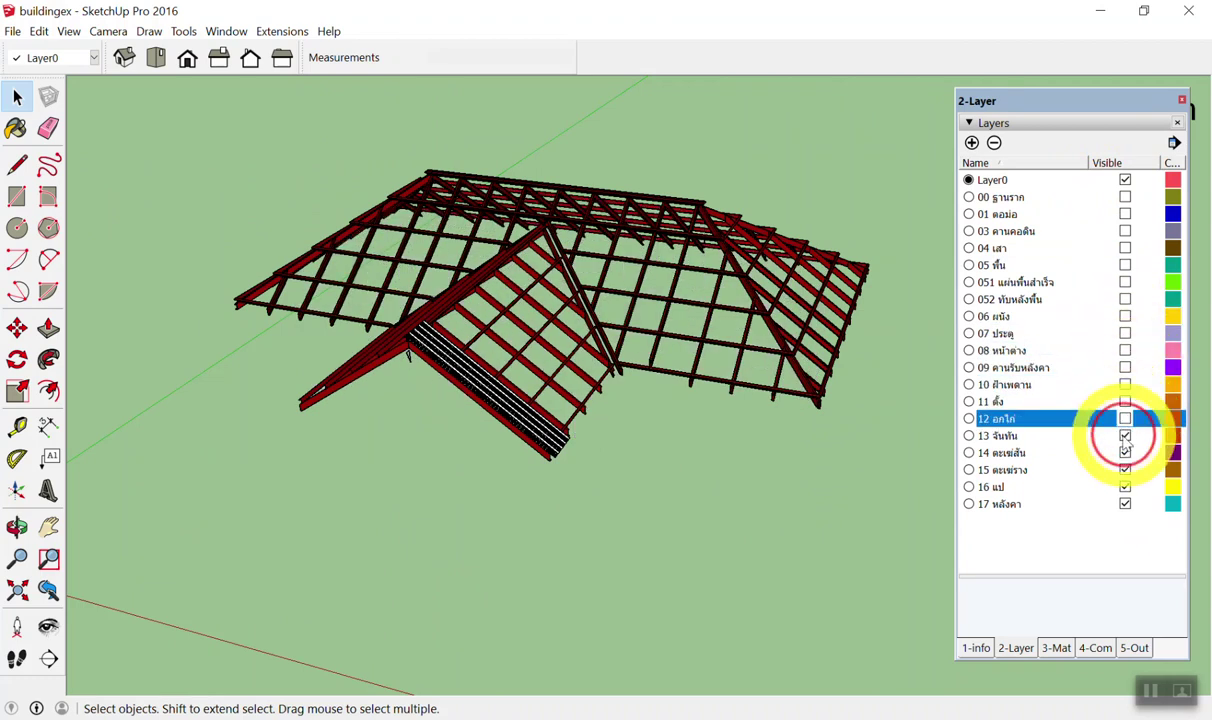
left_click(1125, 435)
left_click(1125, 469)
left_click(1125, 455)
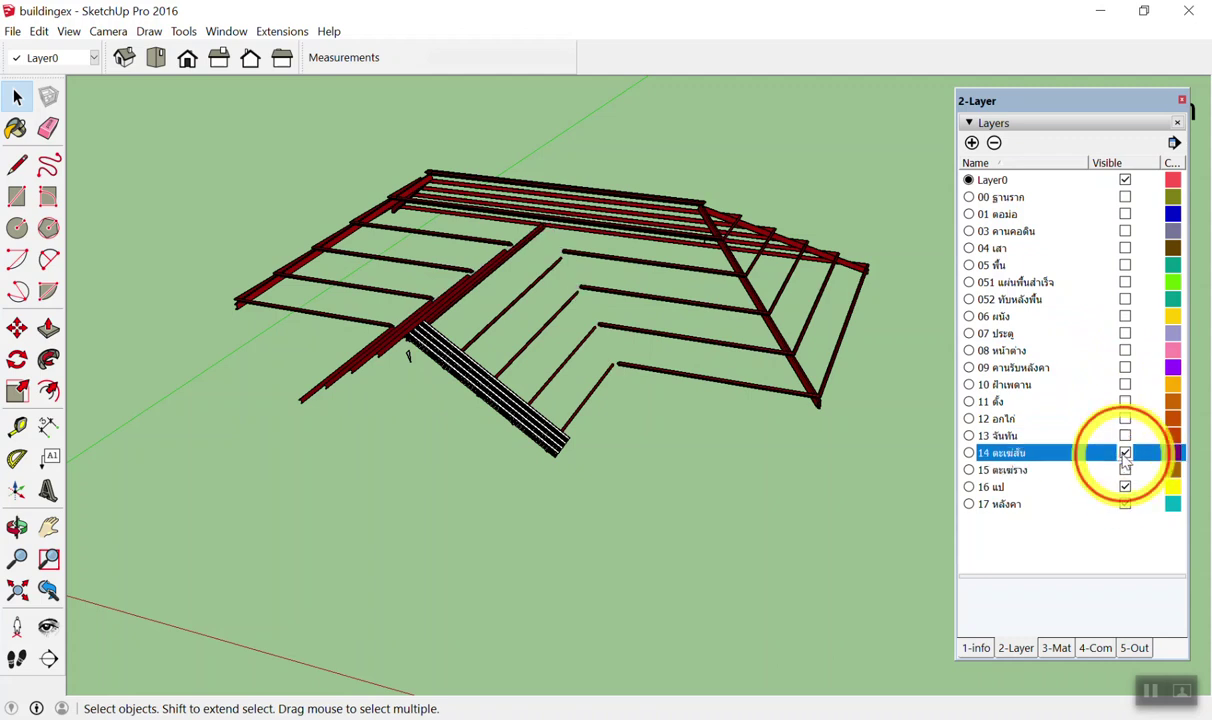
left_click(1125, 452)
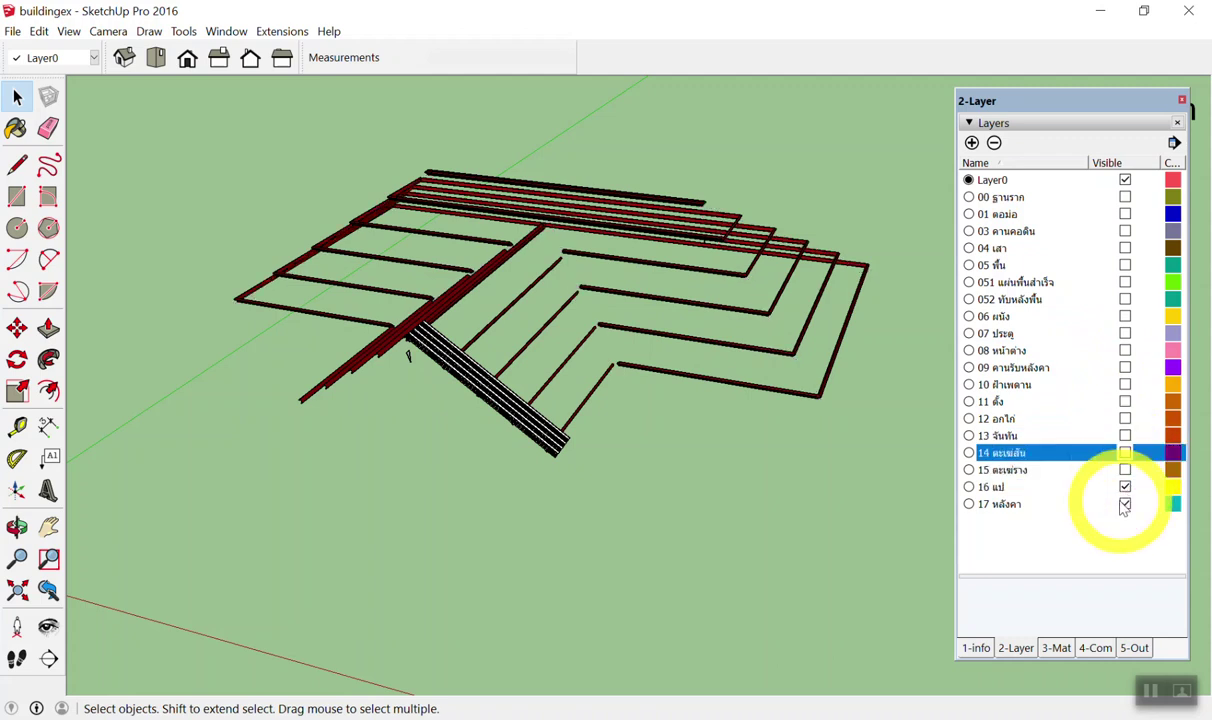
left_click(1125, 503)
left_click(1125, 487)
left_click(1022, 485)
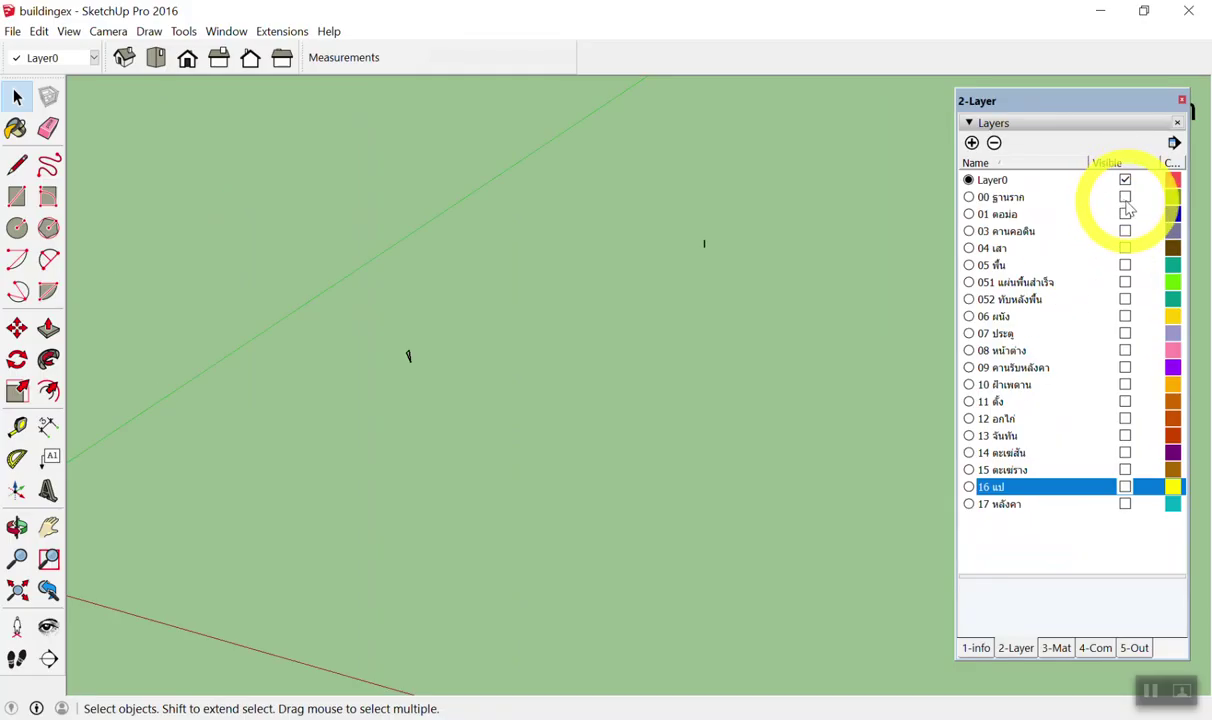
Re-tick layers 00 to 08 (foundations, footings, columns, floors, walls), skipping 03.
left_click(1125, 198)
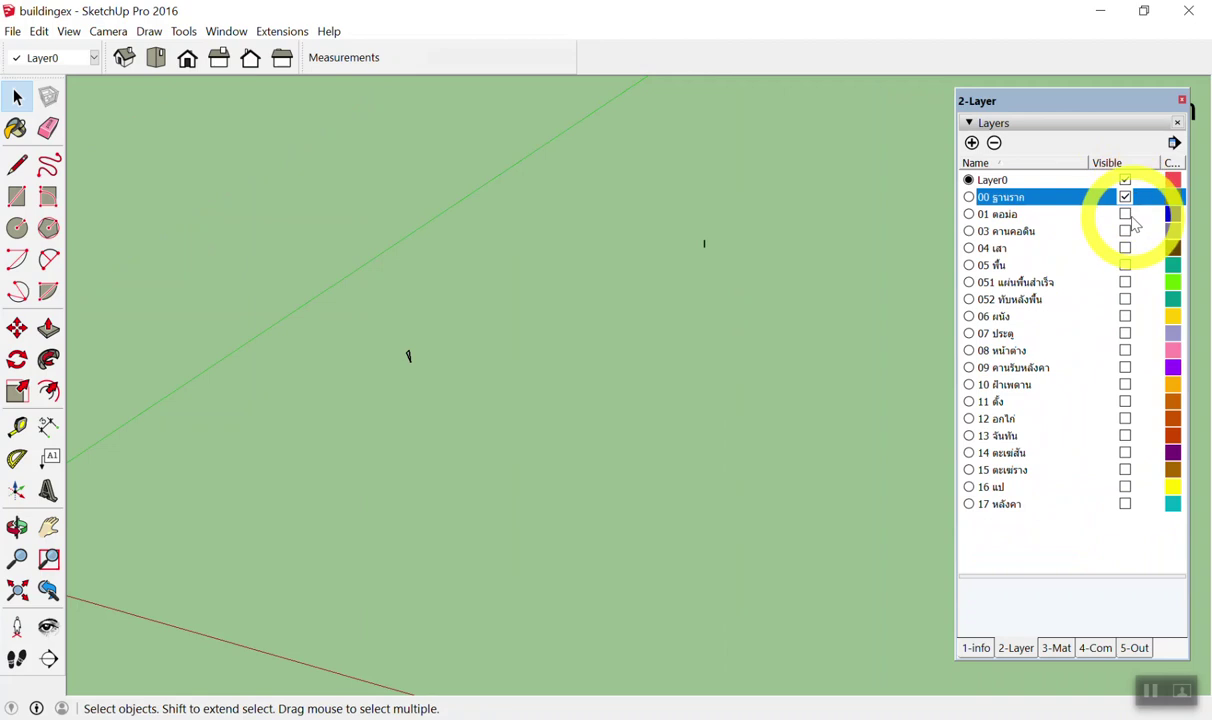
left_click(1126, 214)
left_click(1130, 232)
left_click(1126, 249)
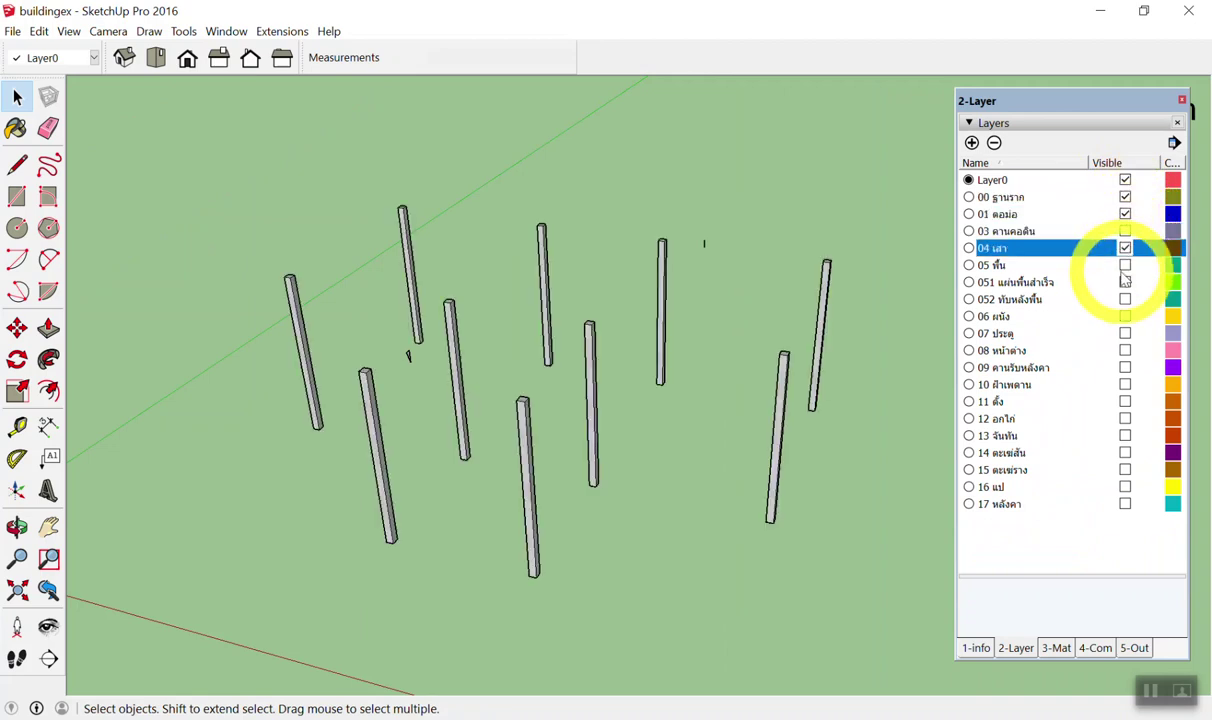
left_click(1125, 283)
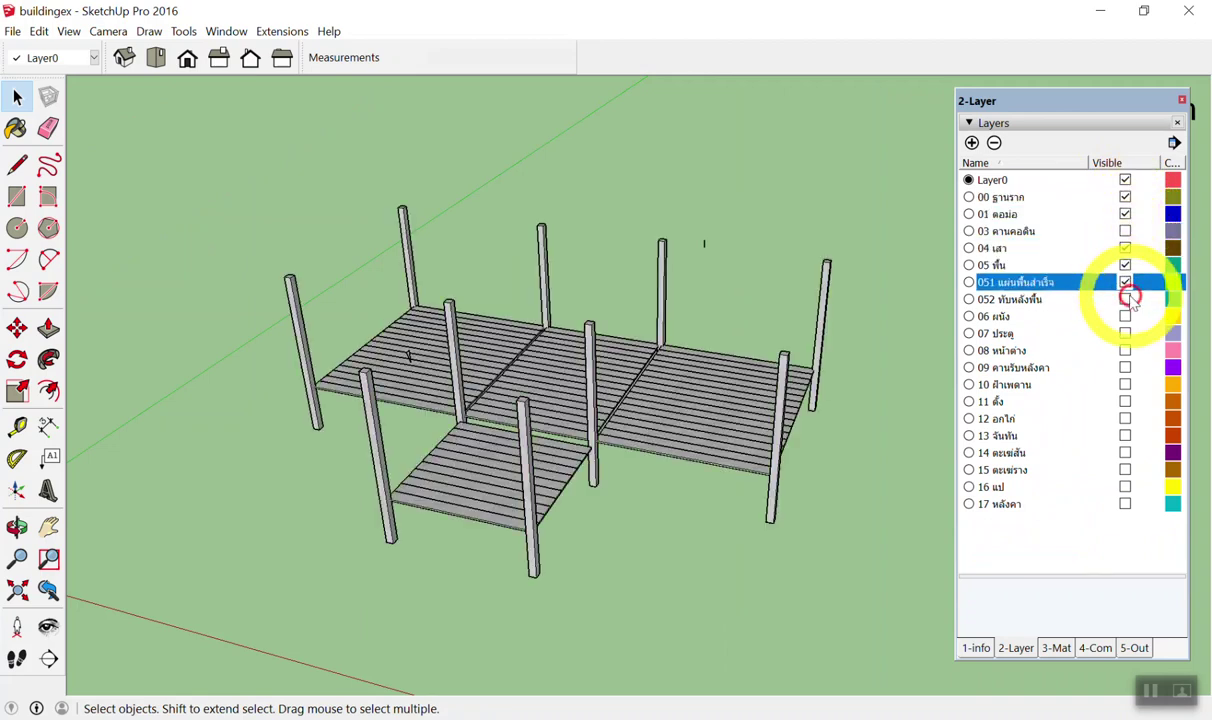
left_click(1126, 299)
left_click(1126, 316)
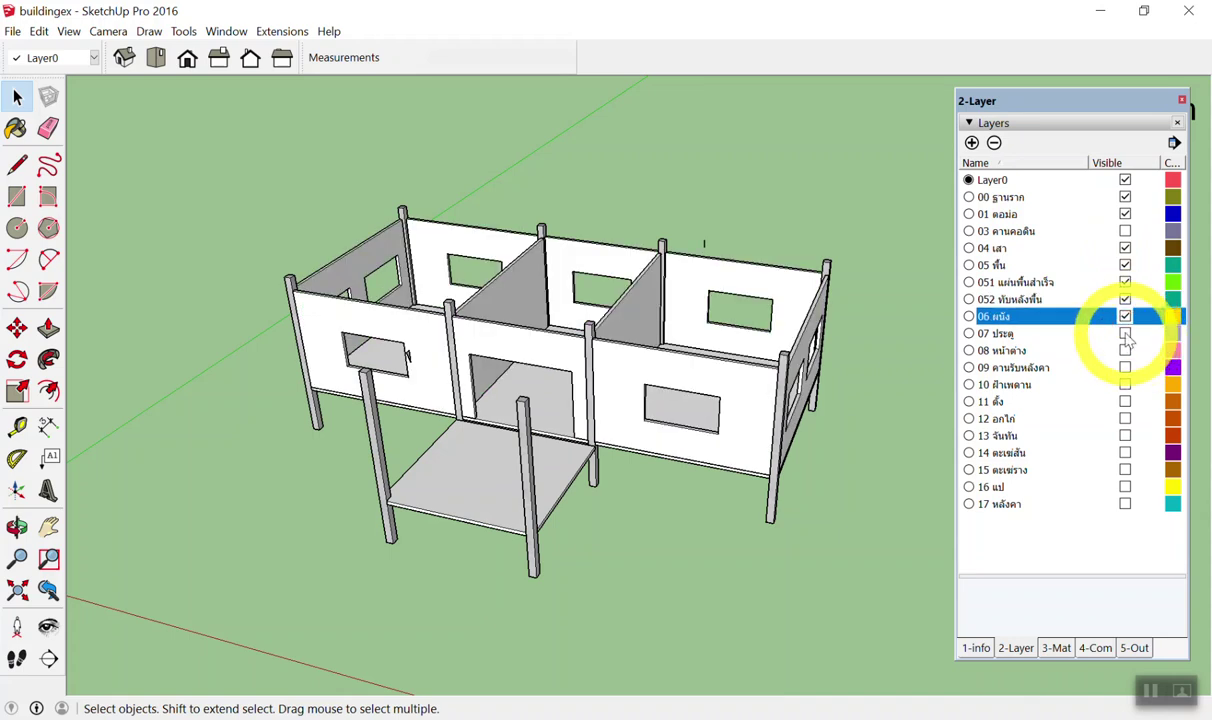
left_click(1126, 333)
left_click(1126, 350)
left_click(1126, 367)
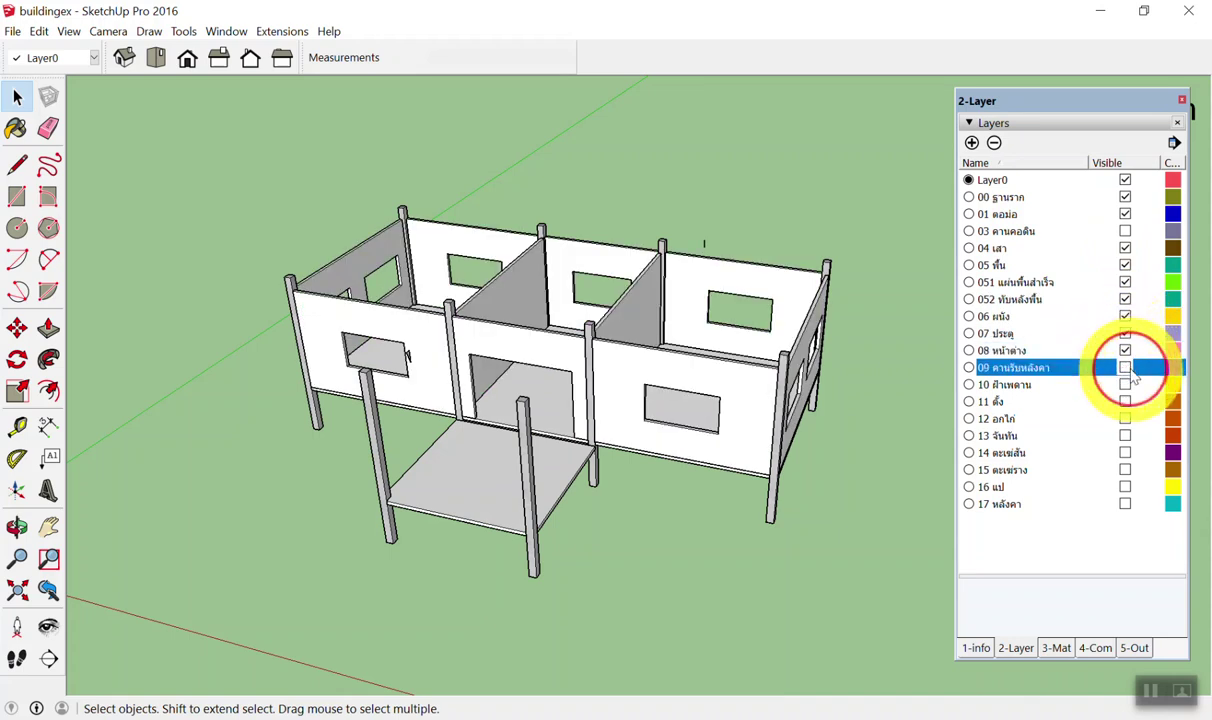
Re-tick layers 09 to 16 (beams, posts, ridge, rafters, roof, purlins) and clear the list selection.
left_click(1125, 385)
left_click(1125, 401)
left_click(1118, 420)
left_click(1118, 436)
left_click(1128, 420)
left_click(1125, 419)
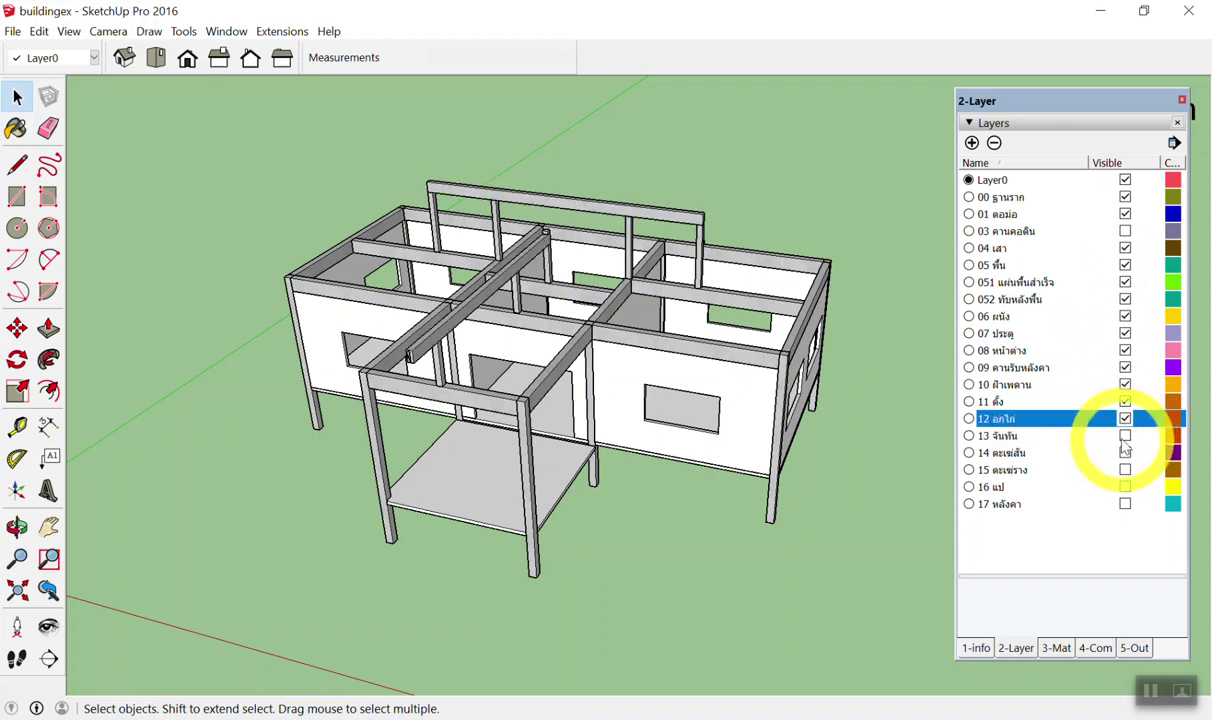
left_click(1125, 436)
left_click(1125, 453)
left_click(1125, 470)
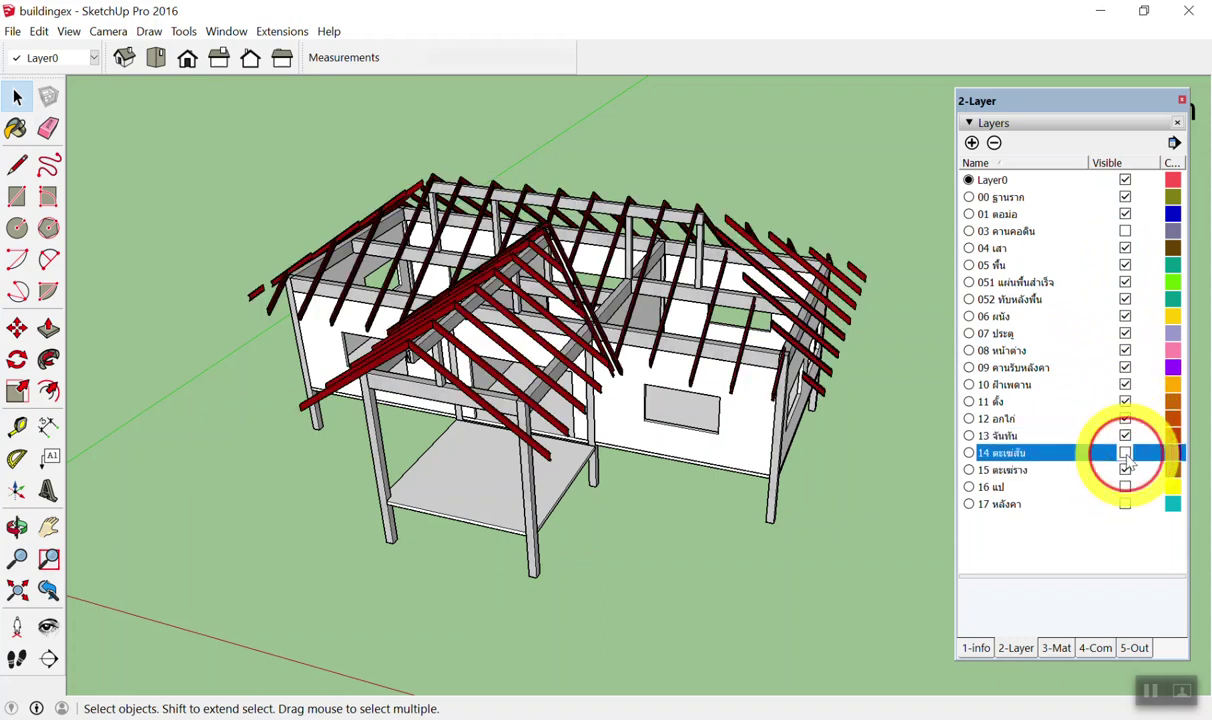
left_click(1125, 487)
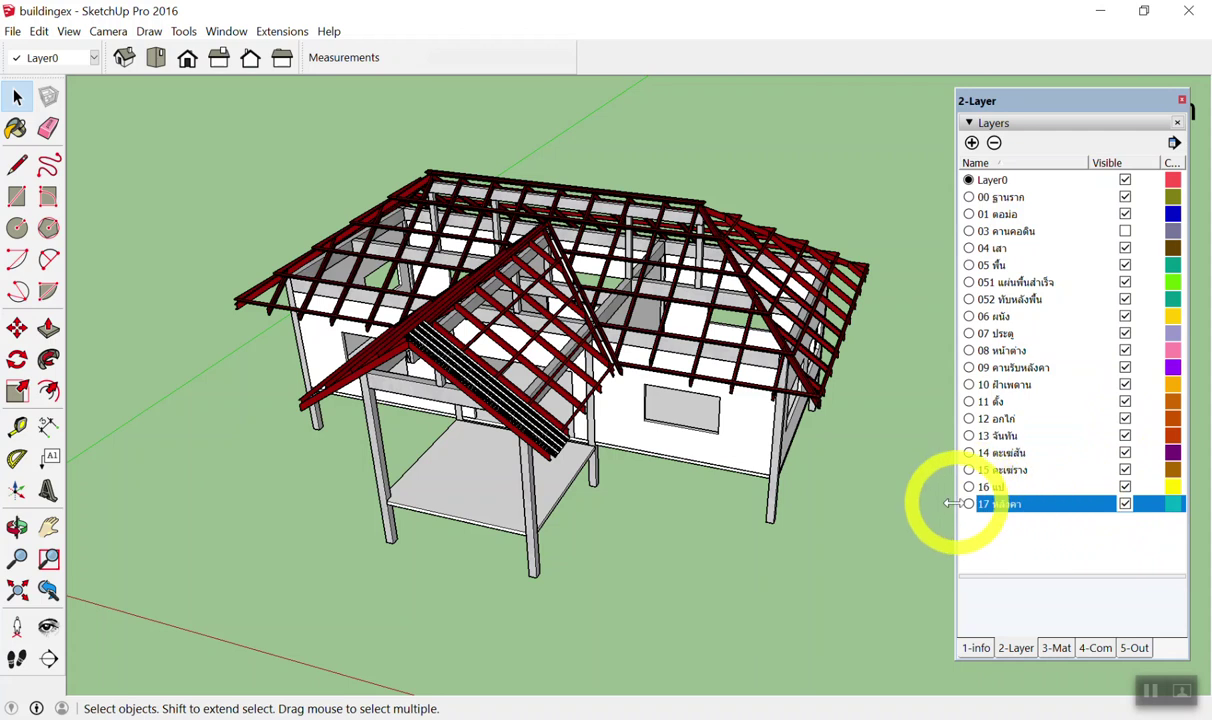
left_click(1080, 555)
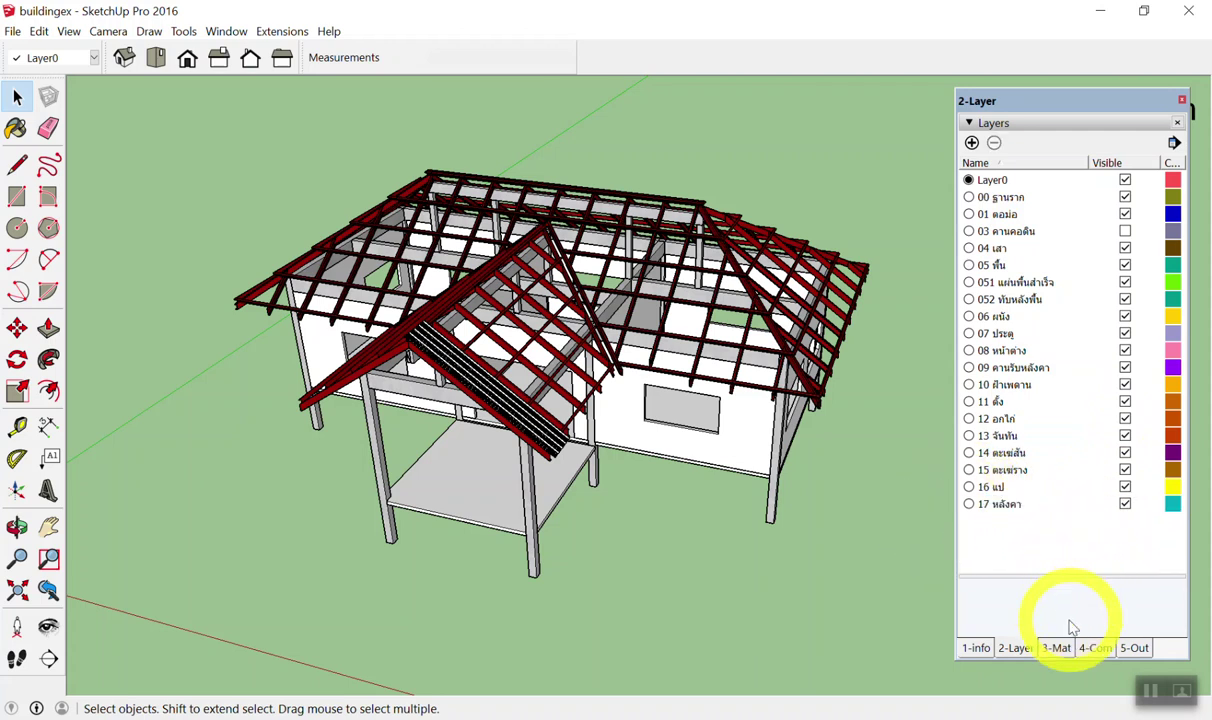
Show the 3-Mat tray's in-model materials, including คอนกรีต, สีทากันสนิมเหล็ก and สีหลังคา.
left_click(1058, 648)
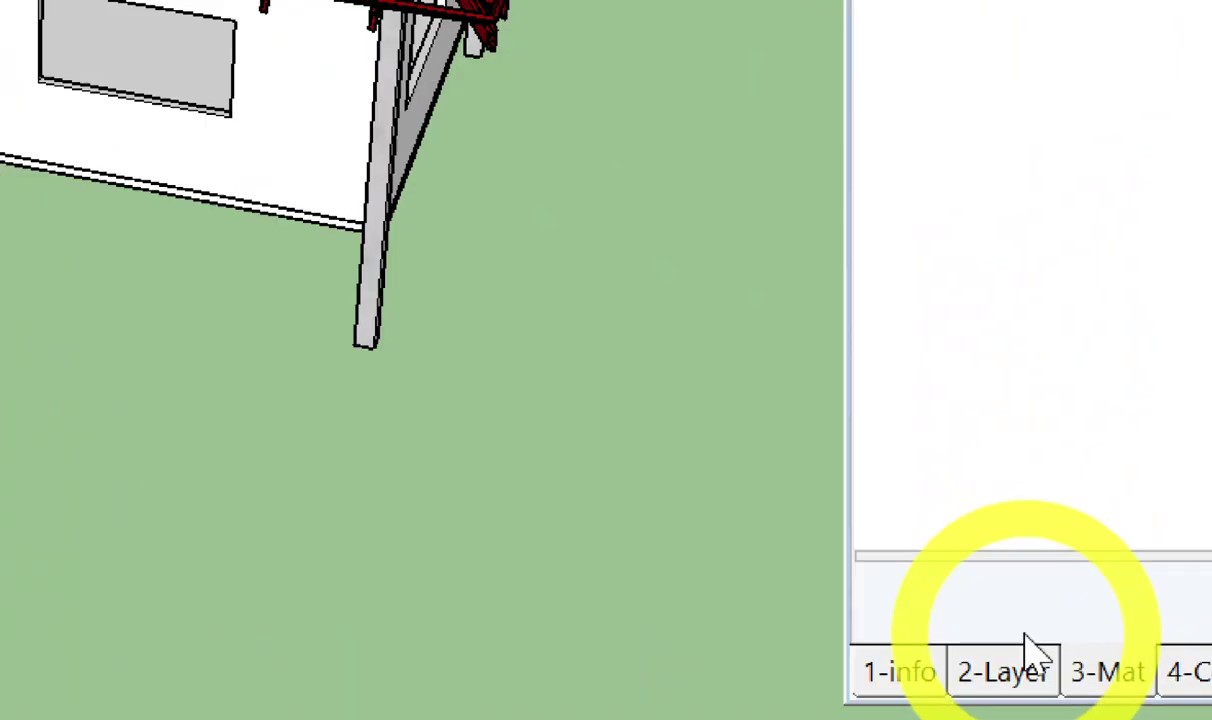
left_click(1065, 680)
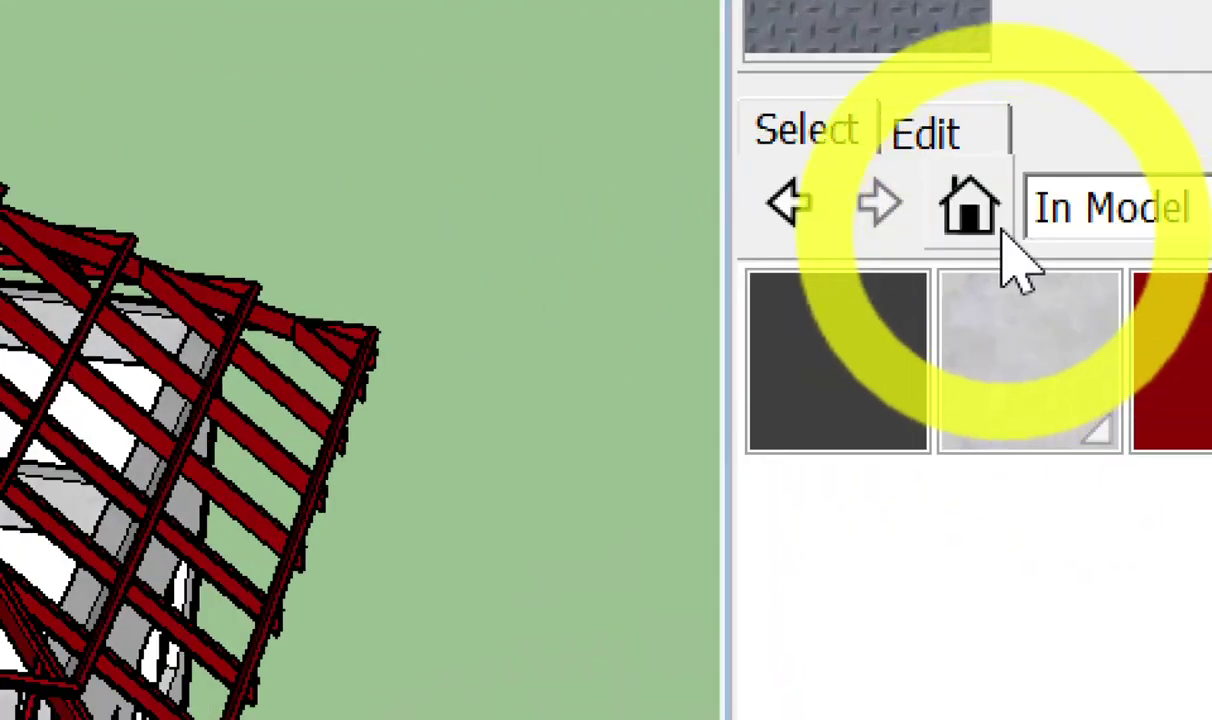
left_click(978, 215)
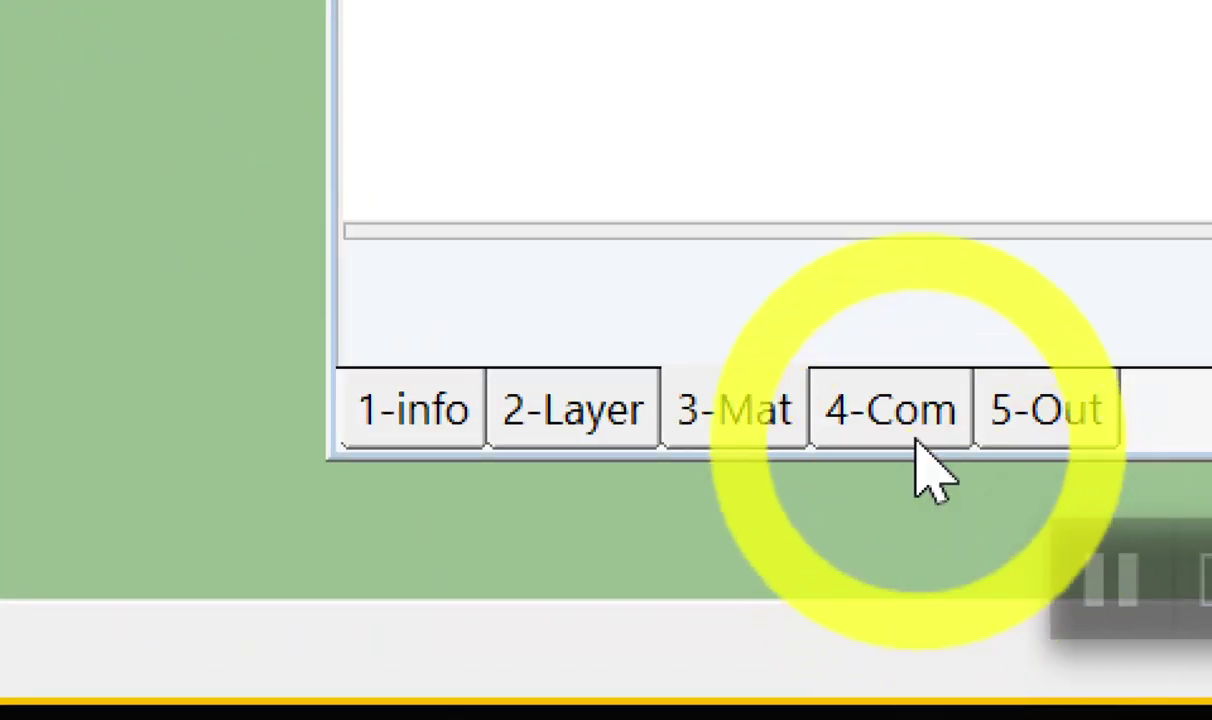
List the in-model components (person figure, Group13#1) in the 4-Com tray, orbiting slightly left.
left_click(915, 442)
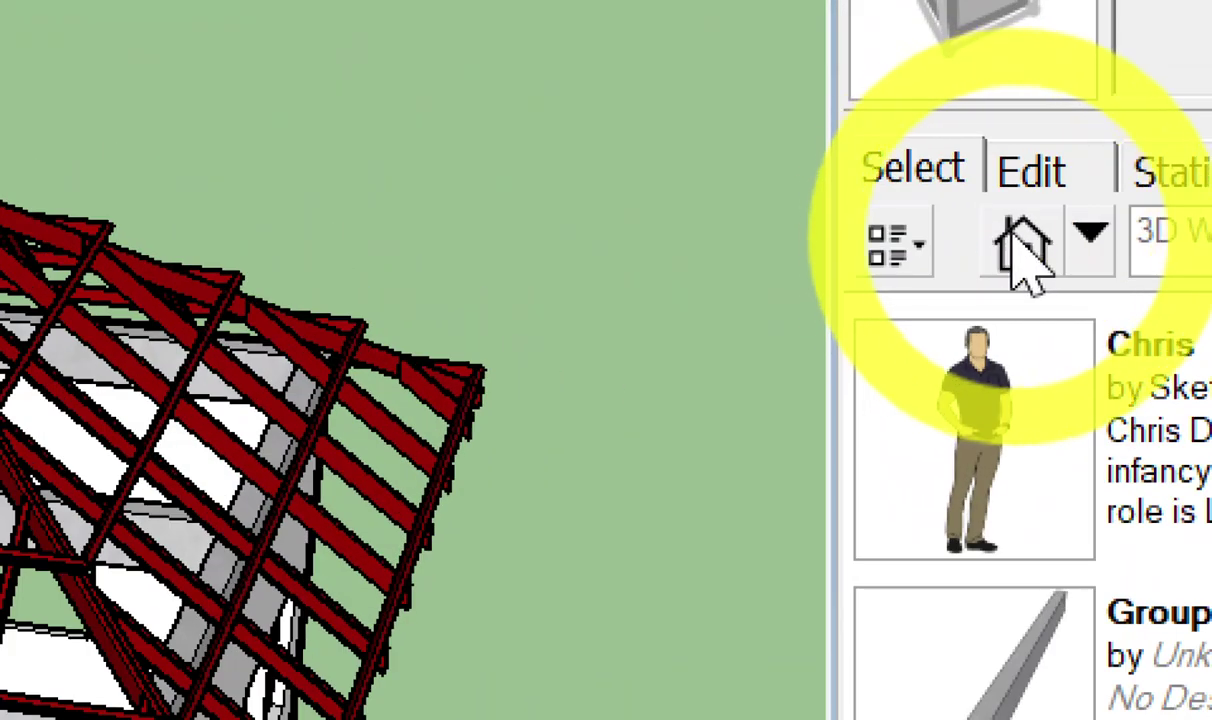
left_click(1014, 247)
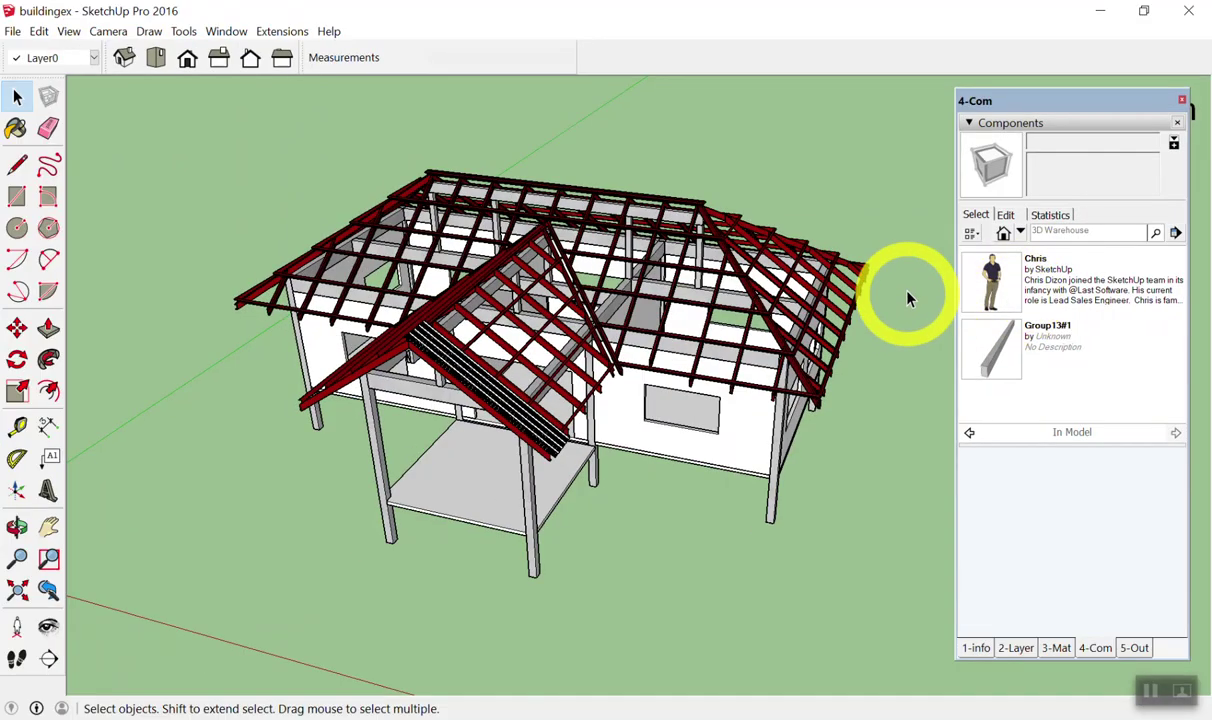
middle_click_drag(858, 275, 819, 282)
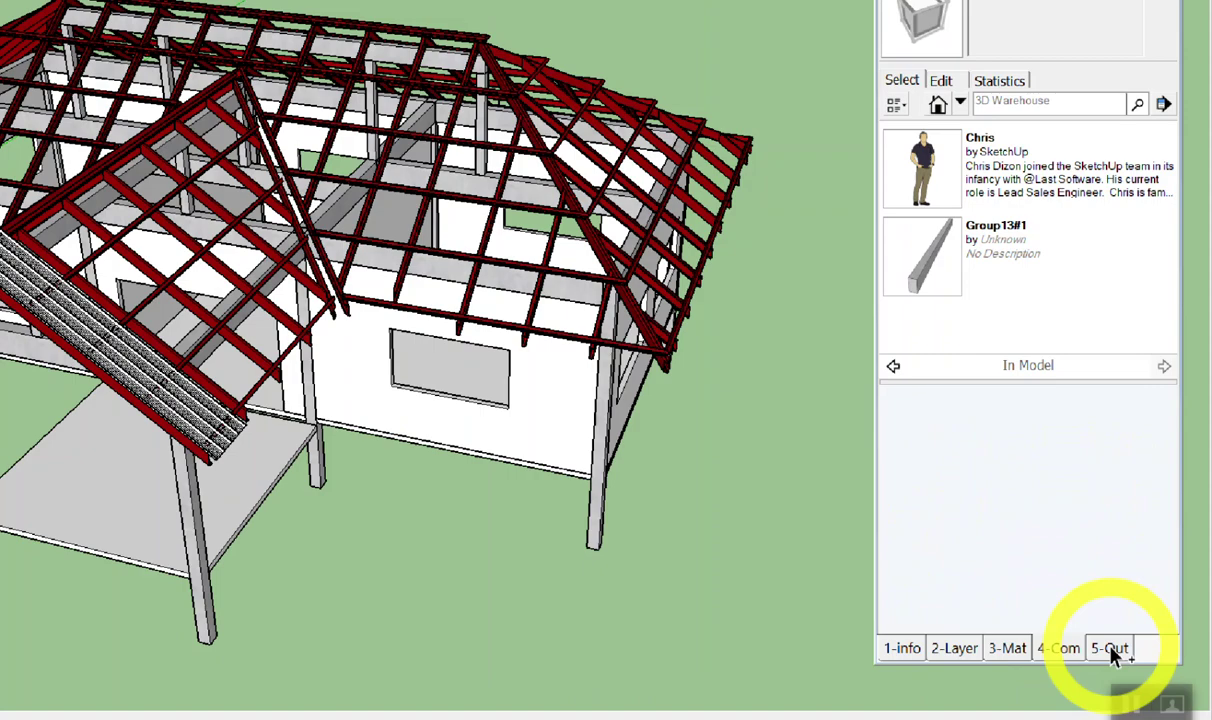
Browse the 5-Out Outliner's C-100x50x20x2.3_4.06 ;kgm members, selecting the first and deselecting.
left_click(1130, 648)
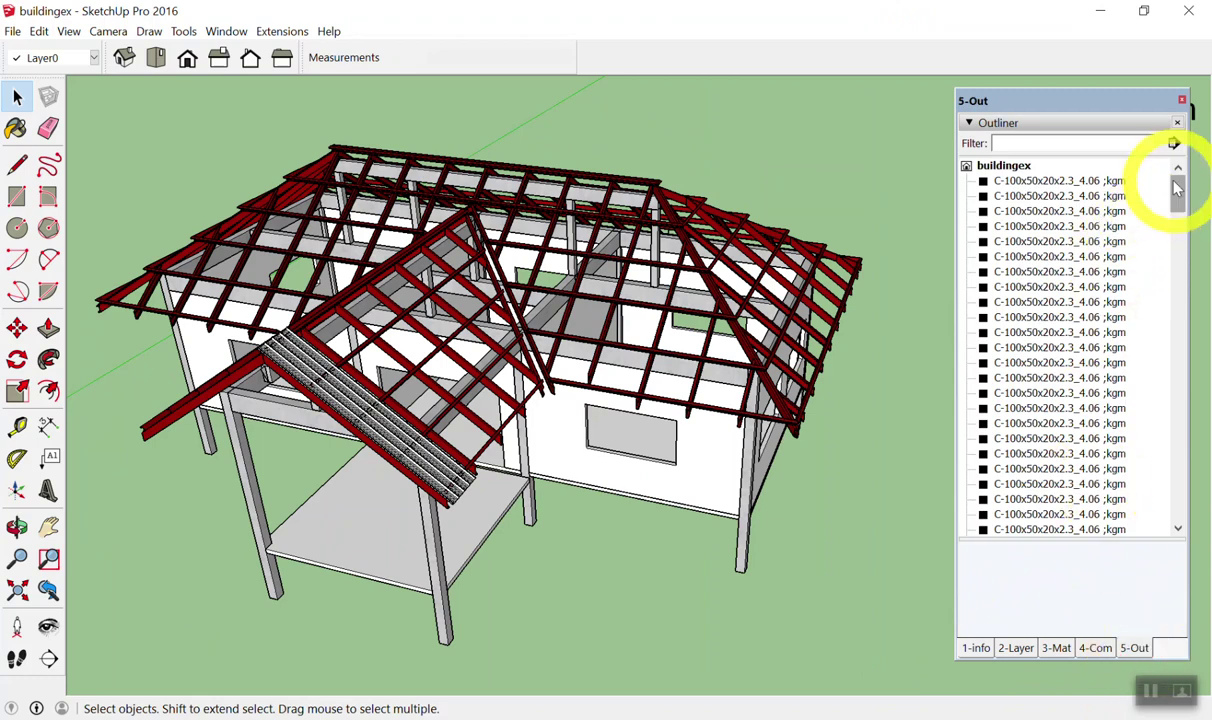
left_click_drag(1177, 190, 1193, 556)
left_click_drag(1177, 500, 1131, 122)
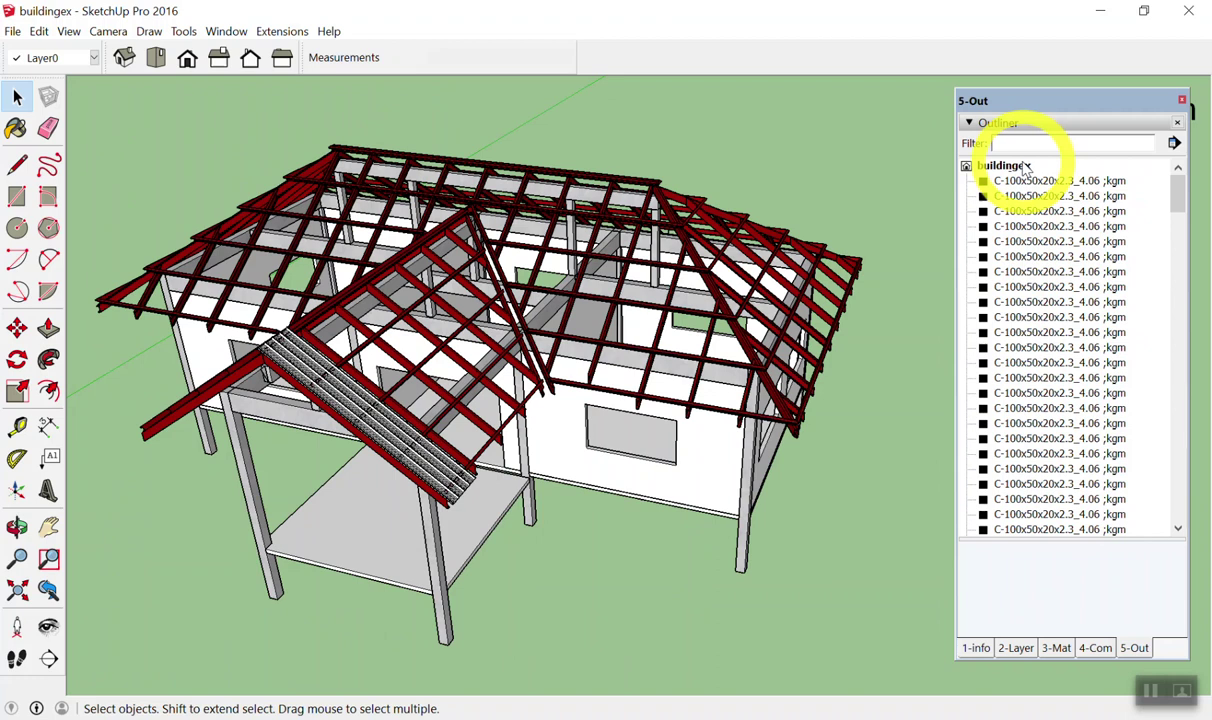
left_click(1006, 149)
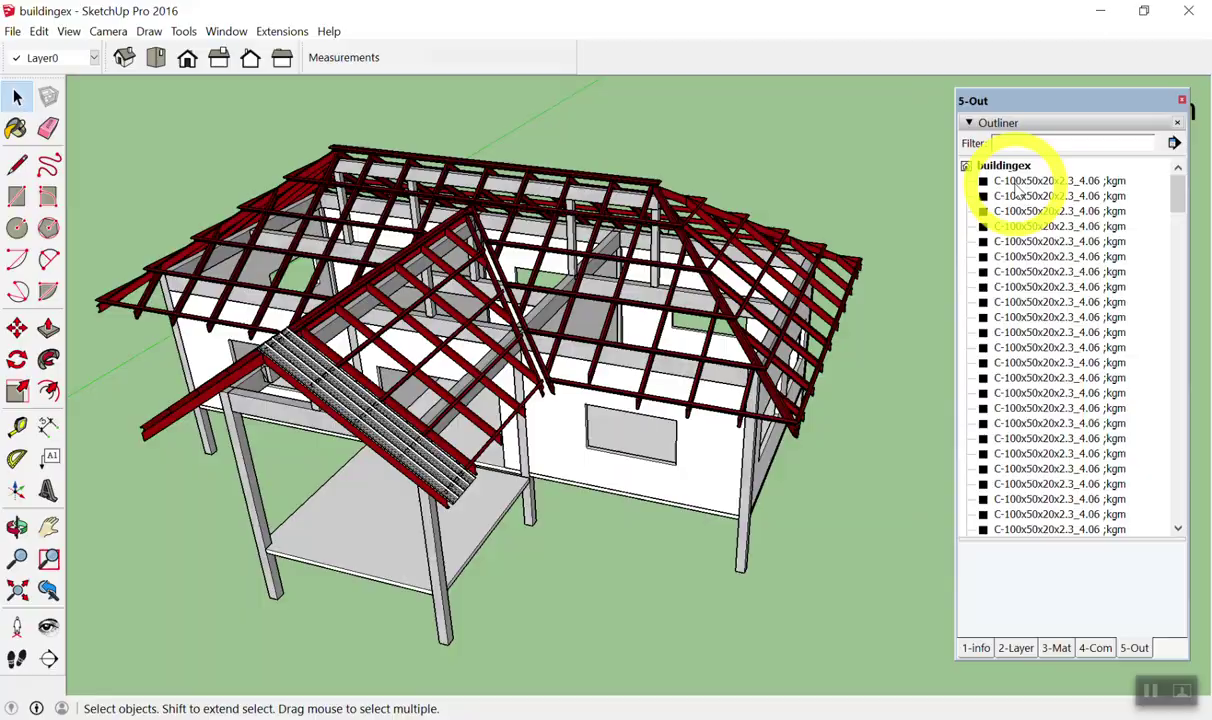
left_click(1018, 182)
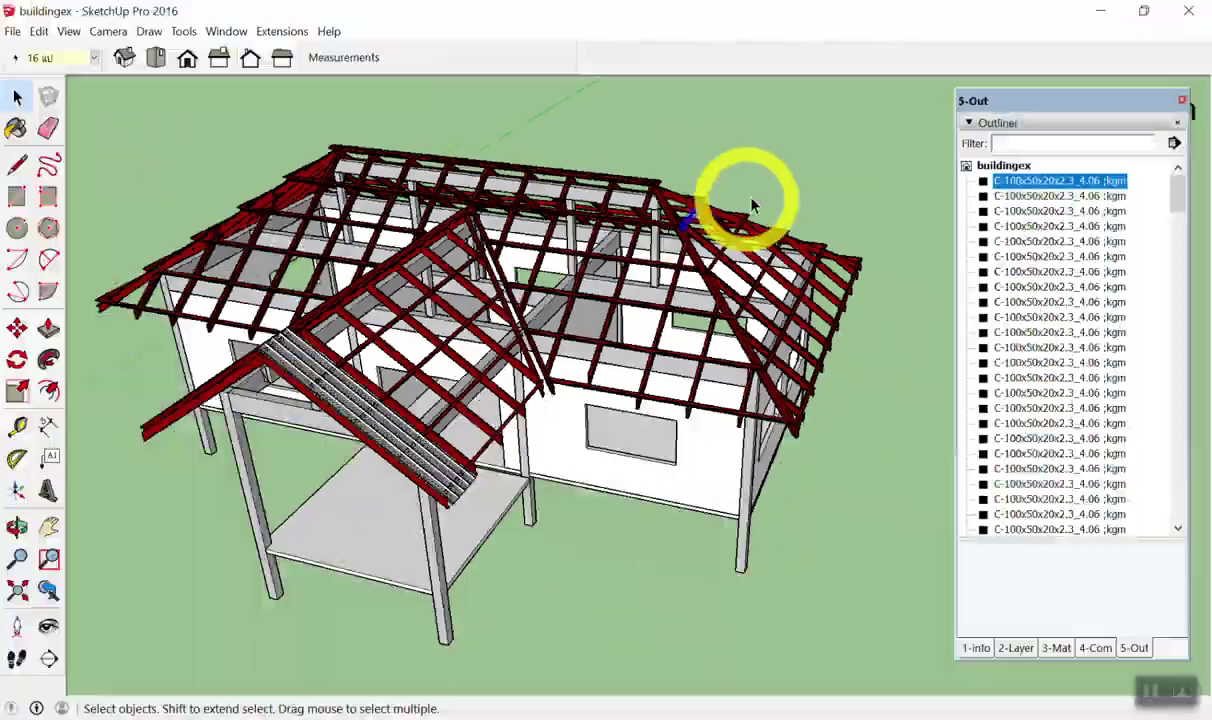
left_click(817, 176)
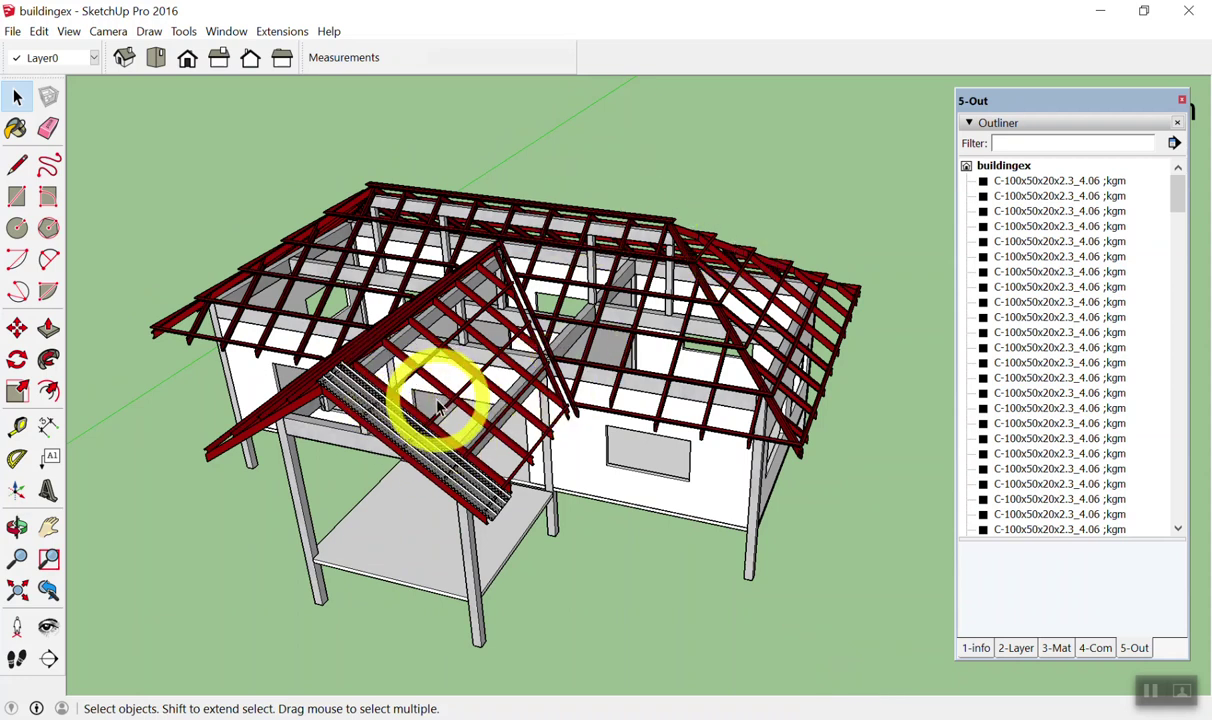
Dock the tray at the right edge and pin it to auto-hide so the house fills the window.
scroll(433, 390, "up", 3)
scroll(433, 390, "up", 2)
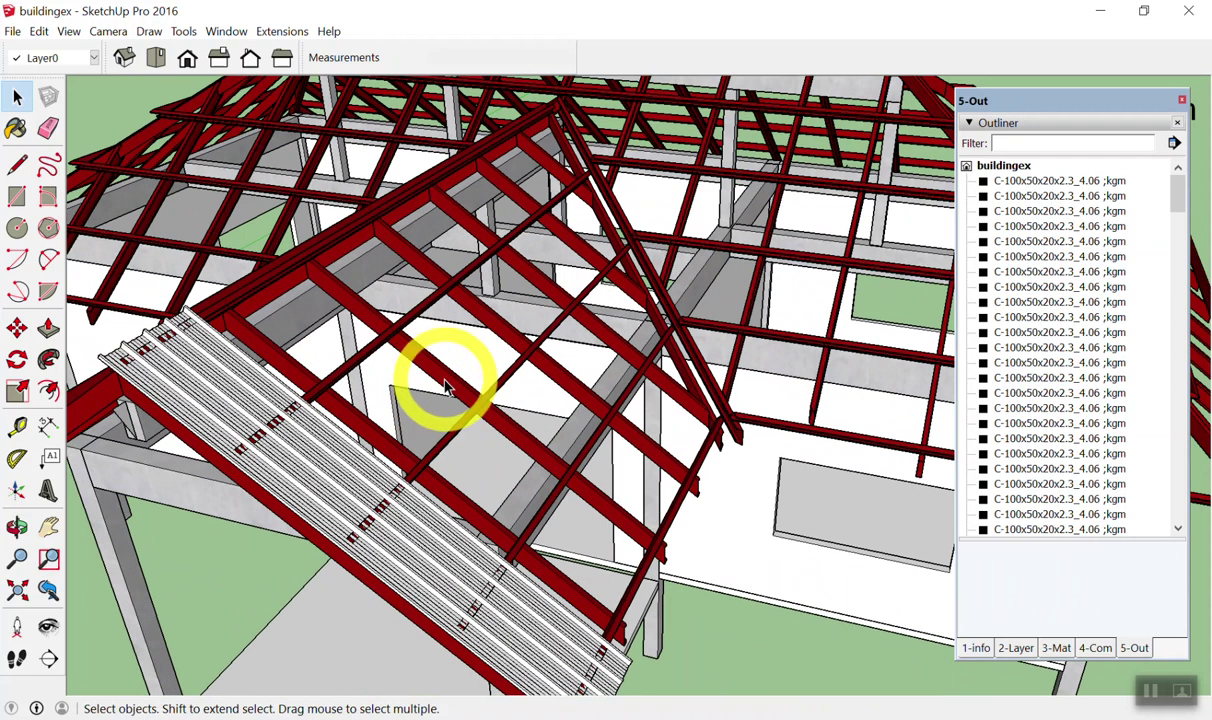
mouse_move(1089, 101)
left_mouse_down()
mouse_move(1183, 398)
mouse_move(1190, 387)
left_mouse_up()
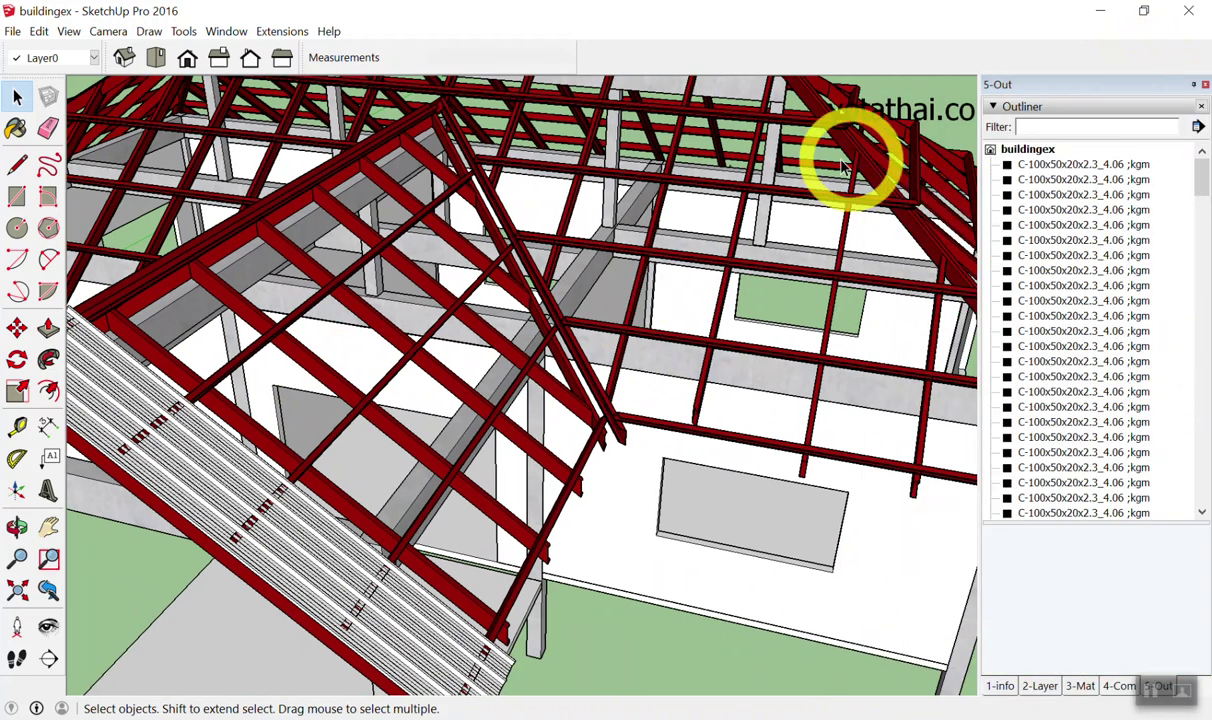
scroll(830, 180, "down", 5)
scroll(745, 200, "down", 3)
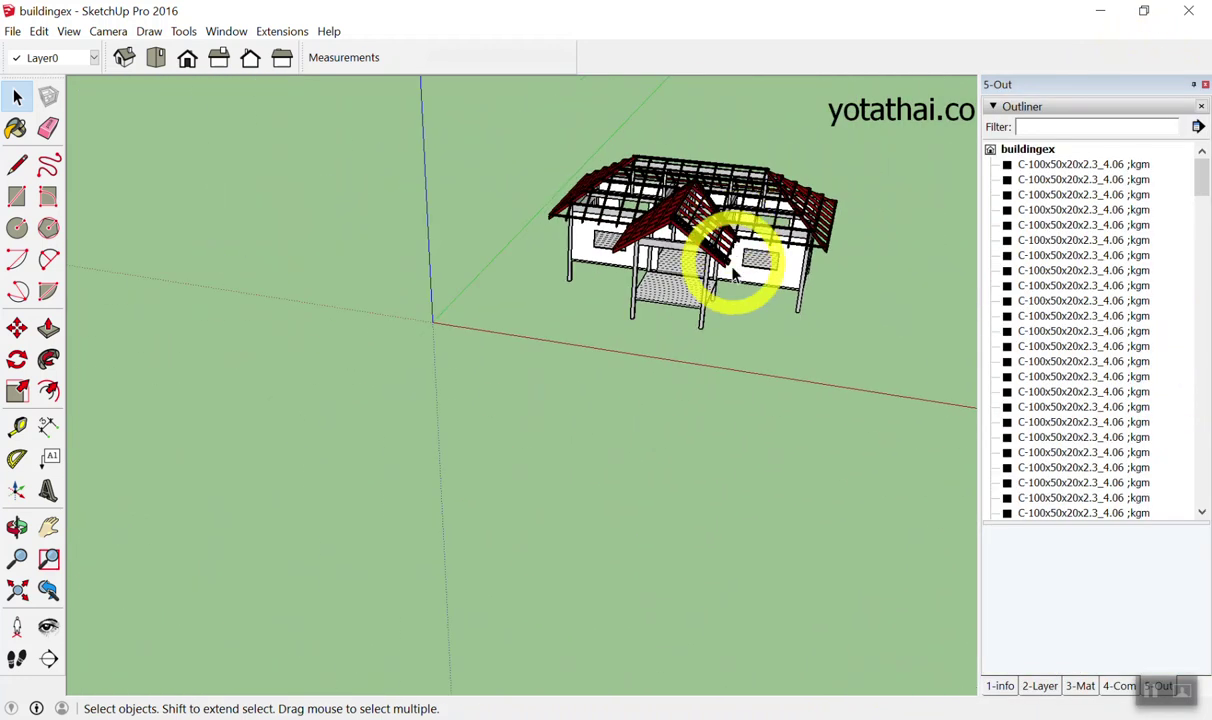
scroll(768, 107, "up", 2)
scroll(768, 107, "up", 3)
scroll(768, 107, "up", 1)
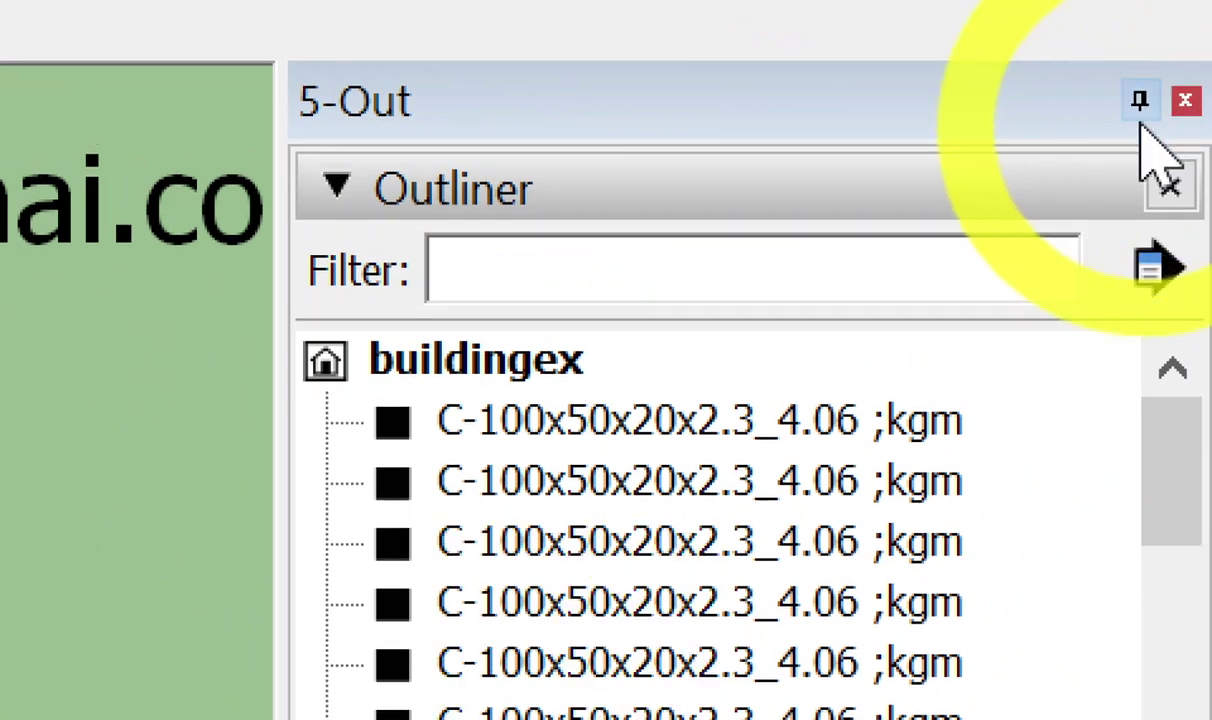
left_click(1139, 100)
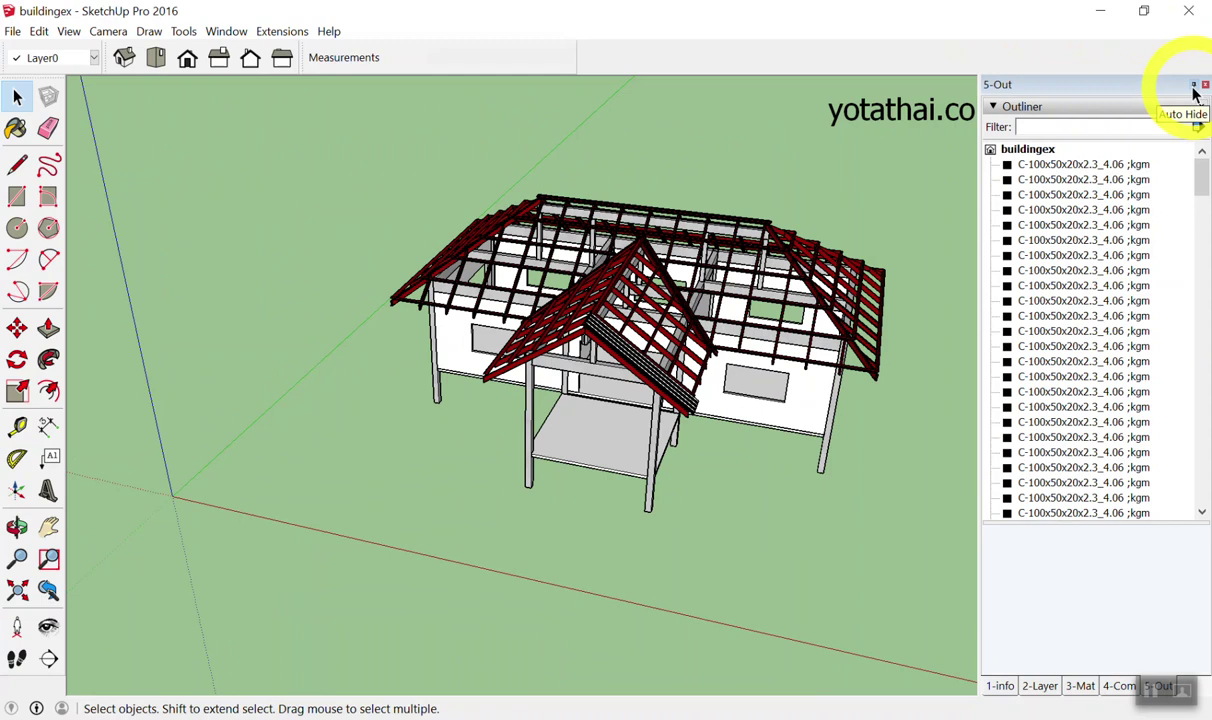
left_click(1195, 93)
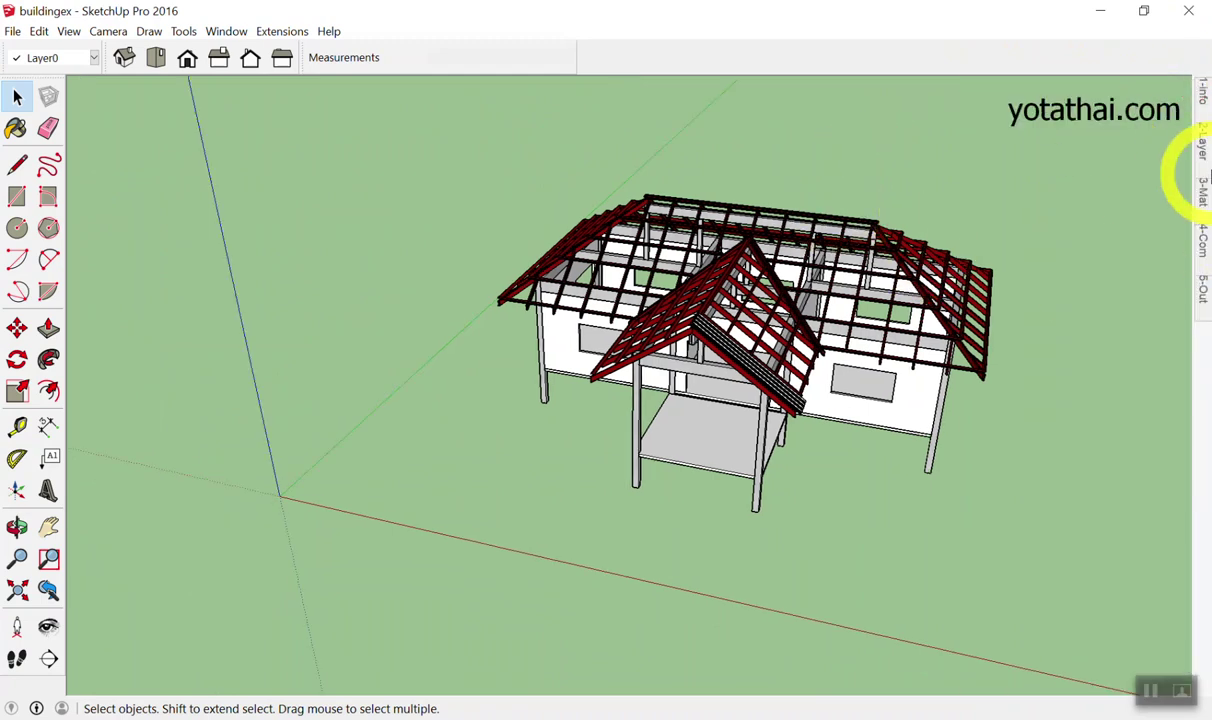
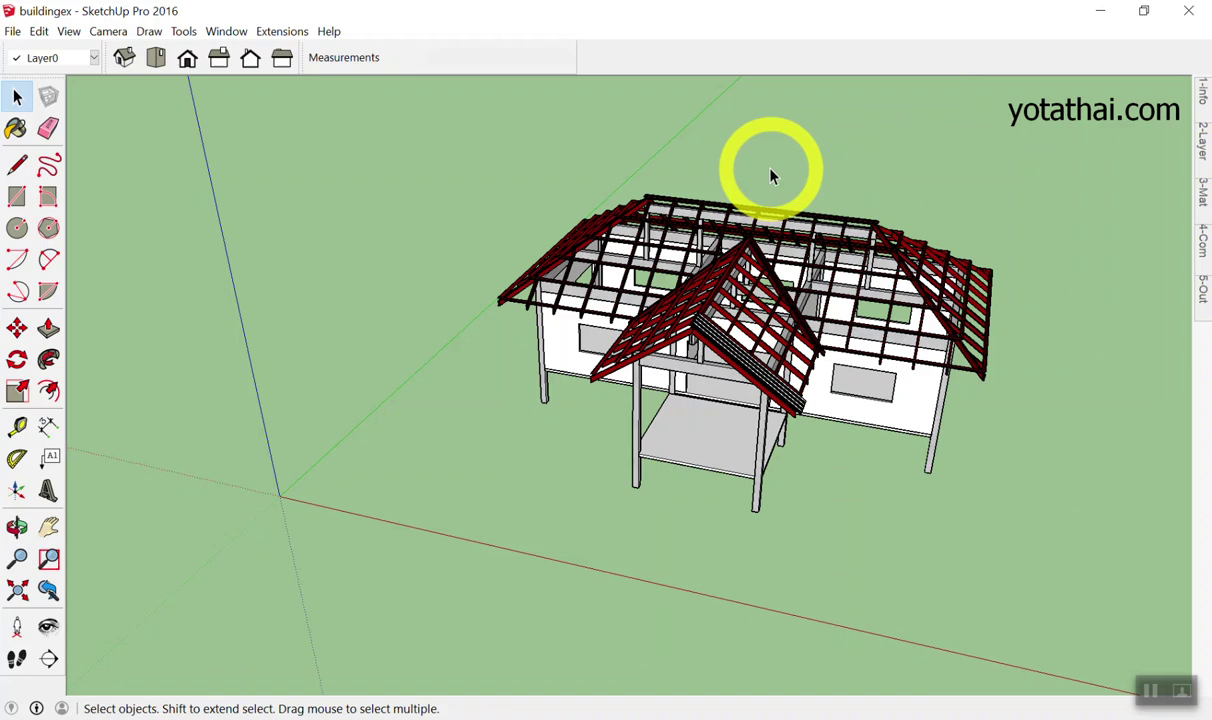
Zoom in and out on the house model with the mouse wheel.
scroll(770, 176, "up", 2)
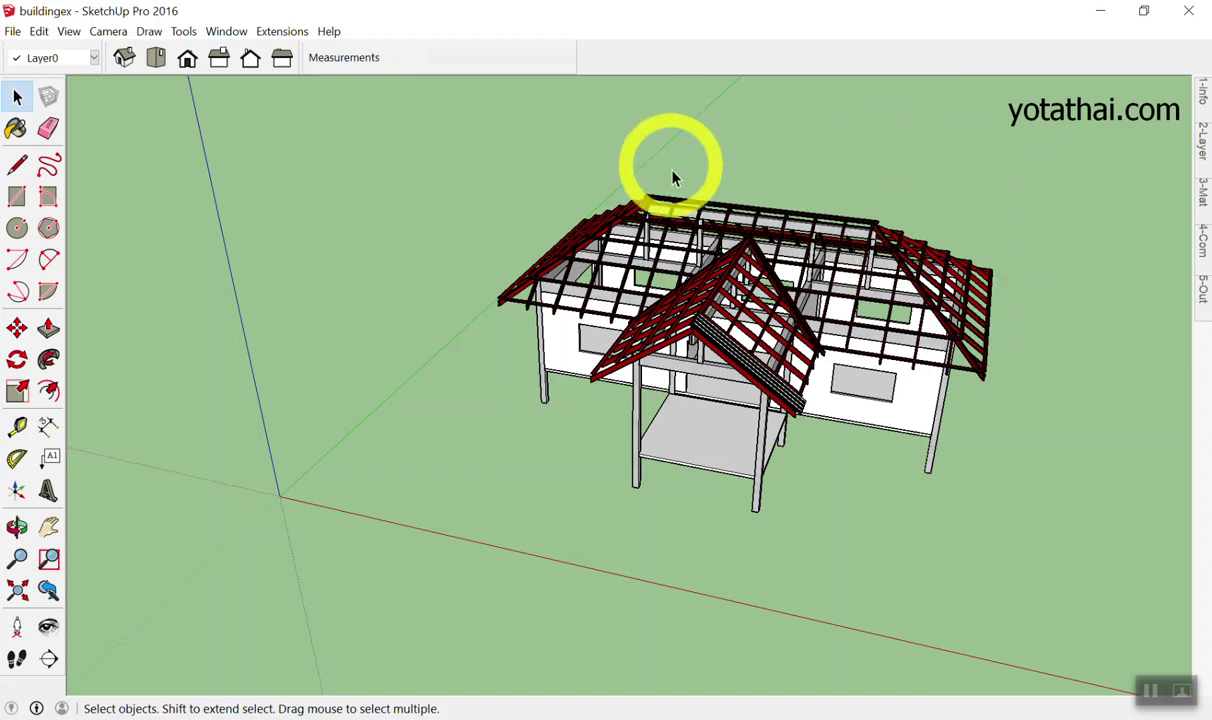
scroll(830, 270, "up", 3)
scroll(835, 266, "down", 1)
scroll(833, 270, "down", 1)
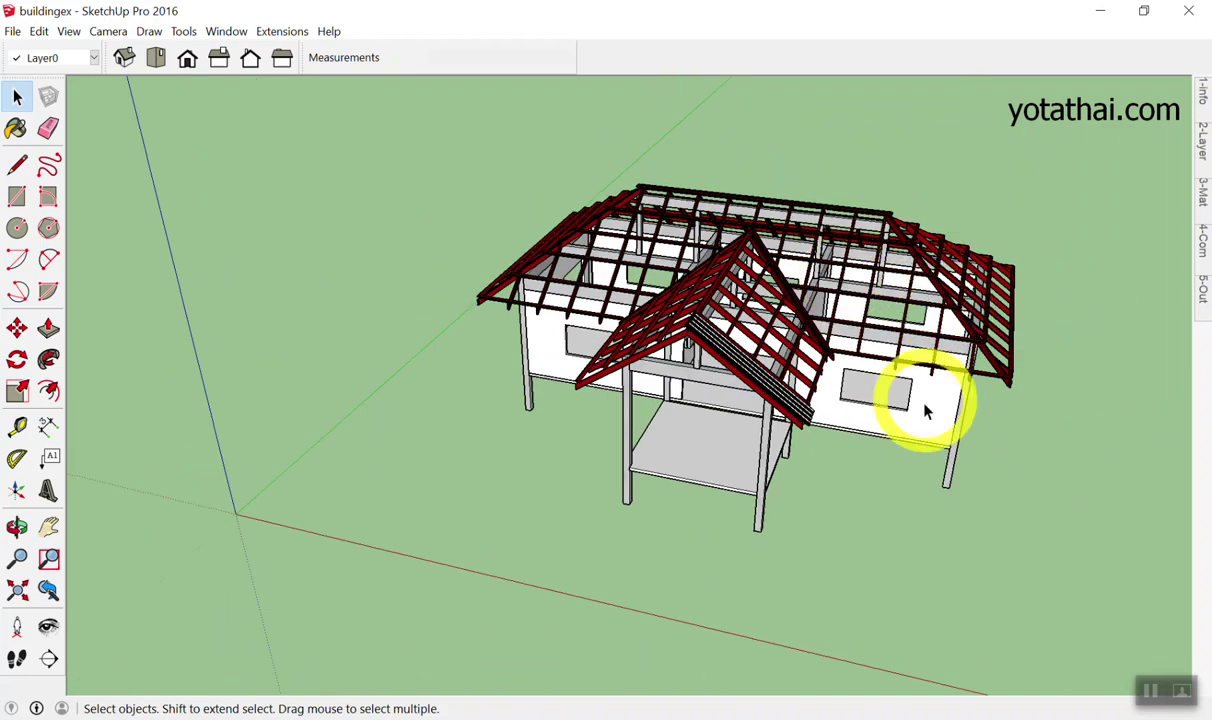
scroll(872, 352, "up", 1)
scroll(872, 352, "up", 1)
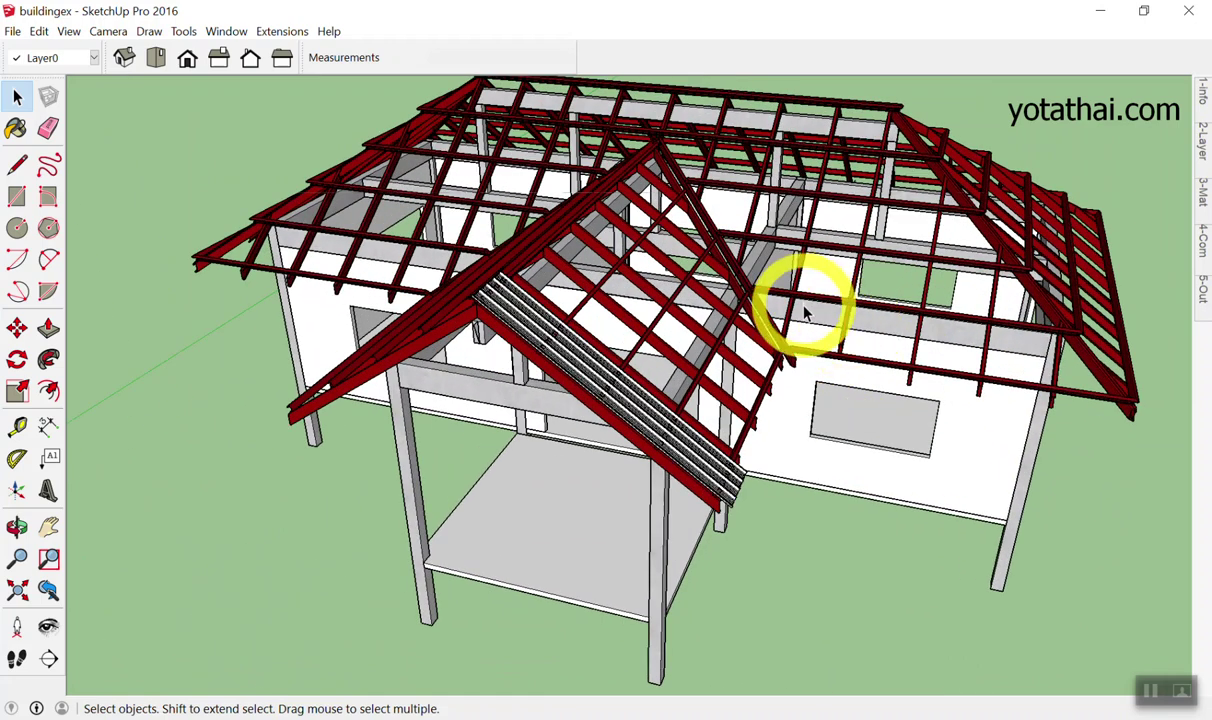
scroll(805, 313, "down", 1)
scroll(760, 275, "down", 2)
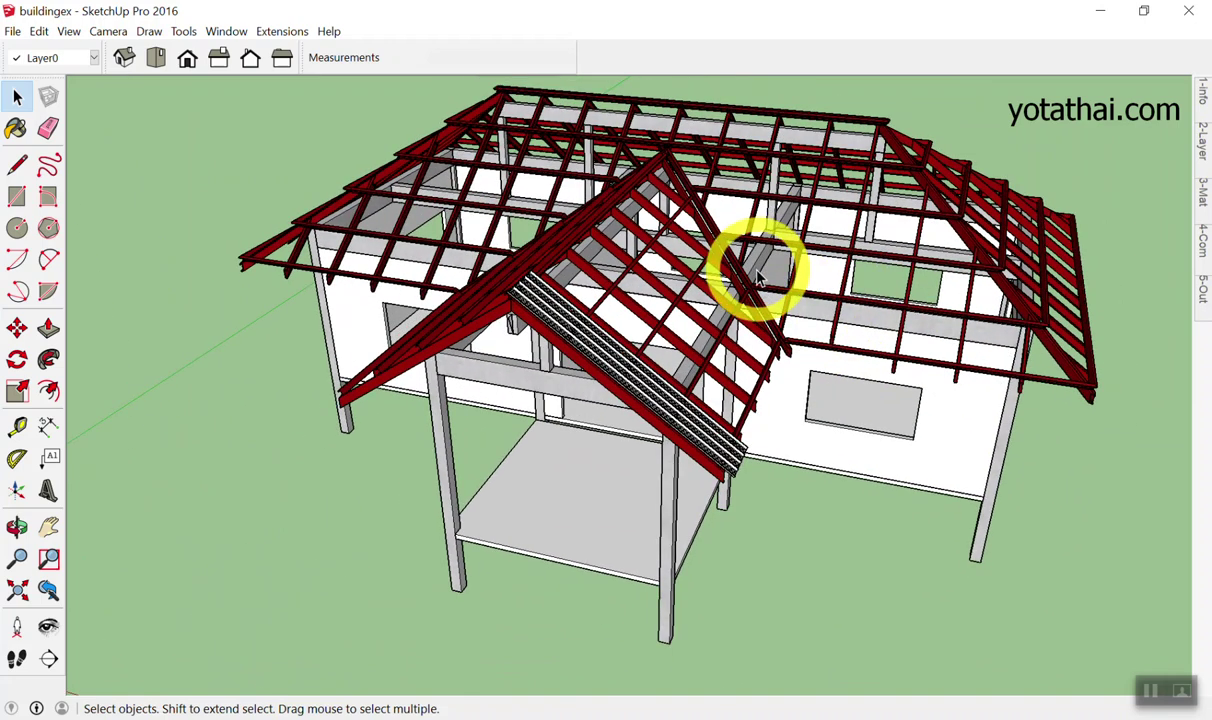
scroll(757, 290, "down", 1)
scroll(759, 303, "down", 1)
scroll(757, 300, "down", 1)
scroll(755, 300, "down", 2)
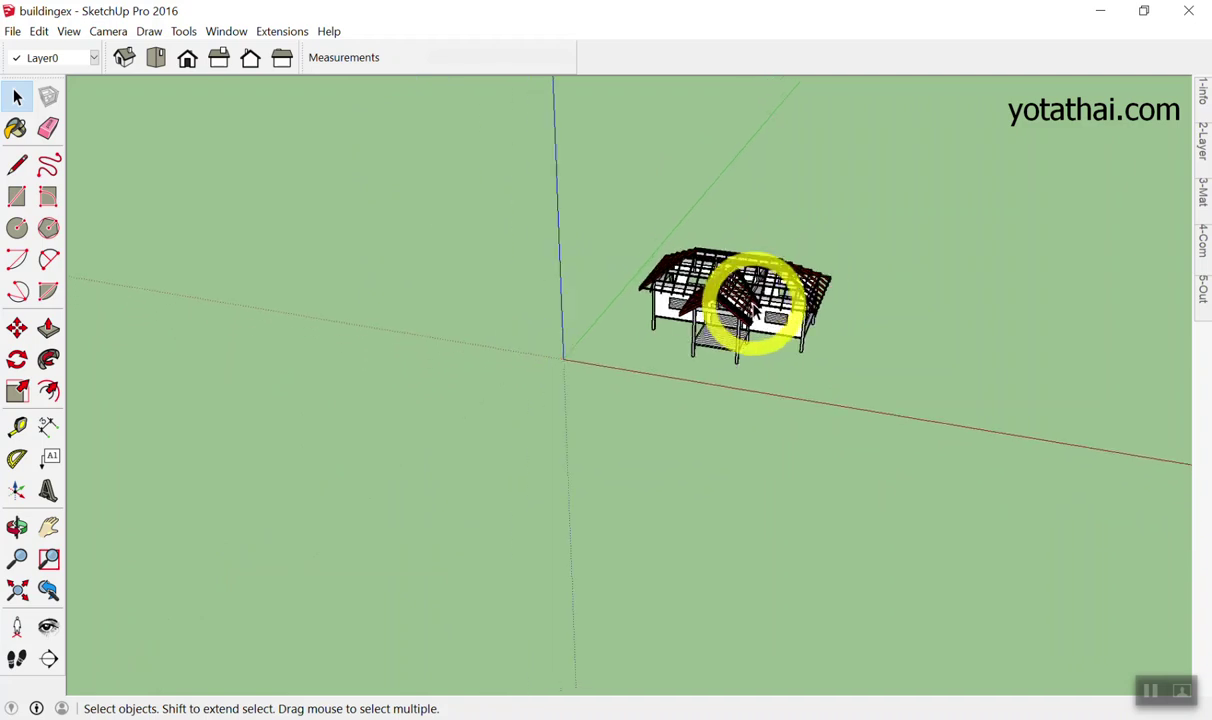
scroll(752, 310, "up", 1)
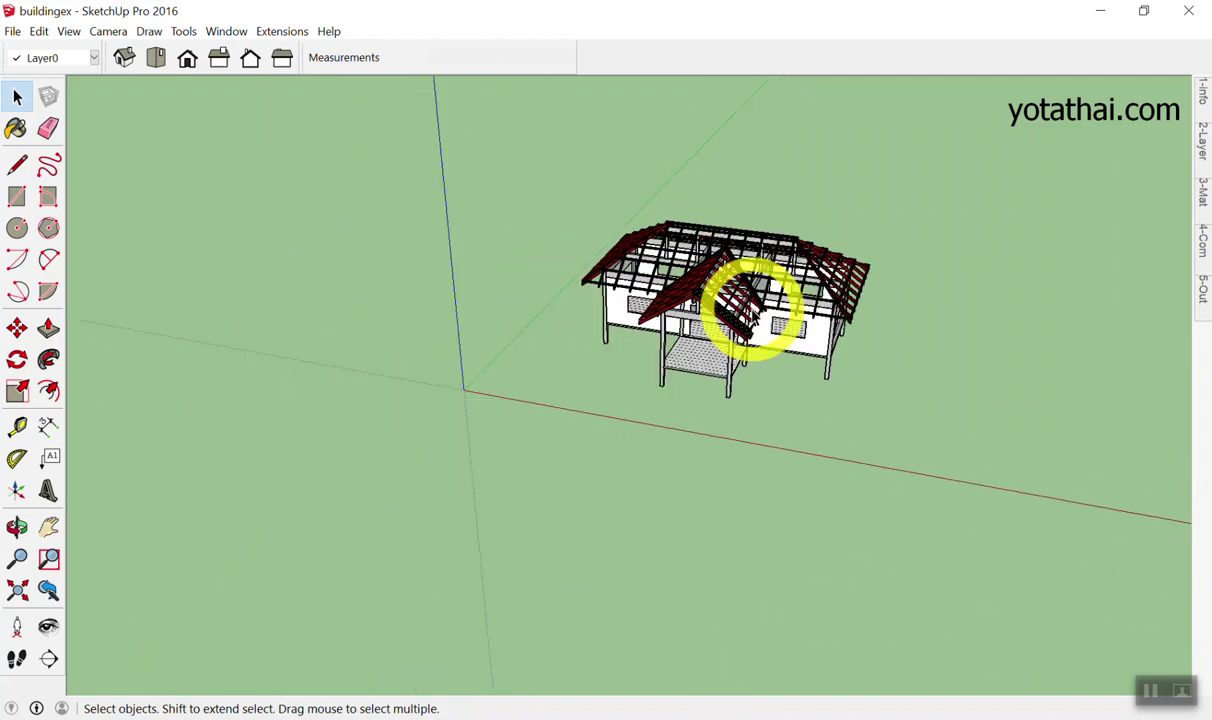
scroll(748, 312, "up", 2)
scroll(771, 279, "up", 1)
scroll(882, 215, "up", 1)
scroll(771, 262, "down", 1)
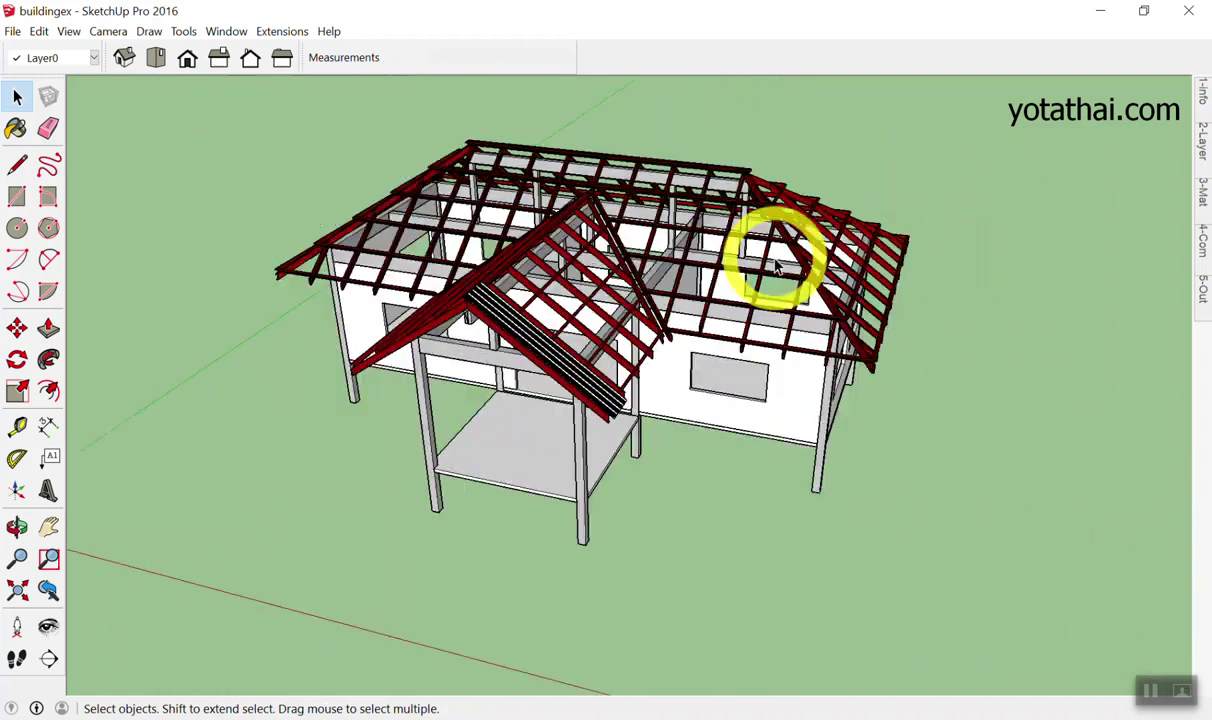
scroll(738, 273, "up", 2)
scroll(738, 300, "down", 1)
scroll(738, 300, "down", 2)
scroll(730, 279, "down", 1)
scroll(725, 289, "up", 1)
scroll(714, 287, "up", 3)
scroll(709, 278, "up", 2)
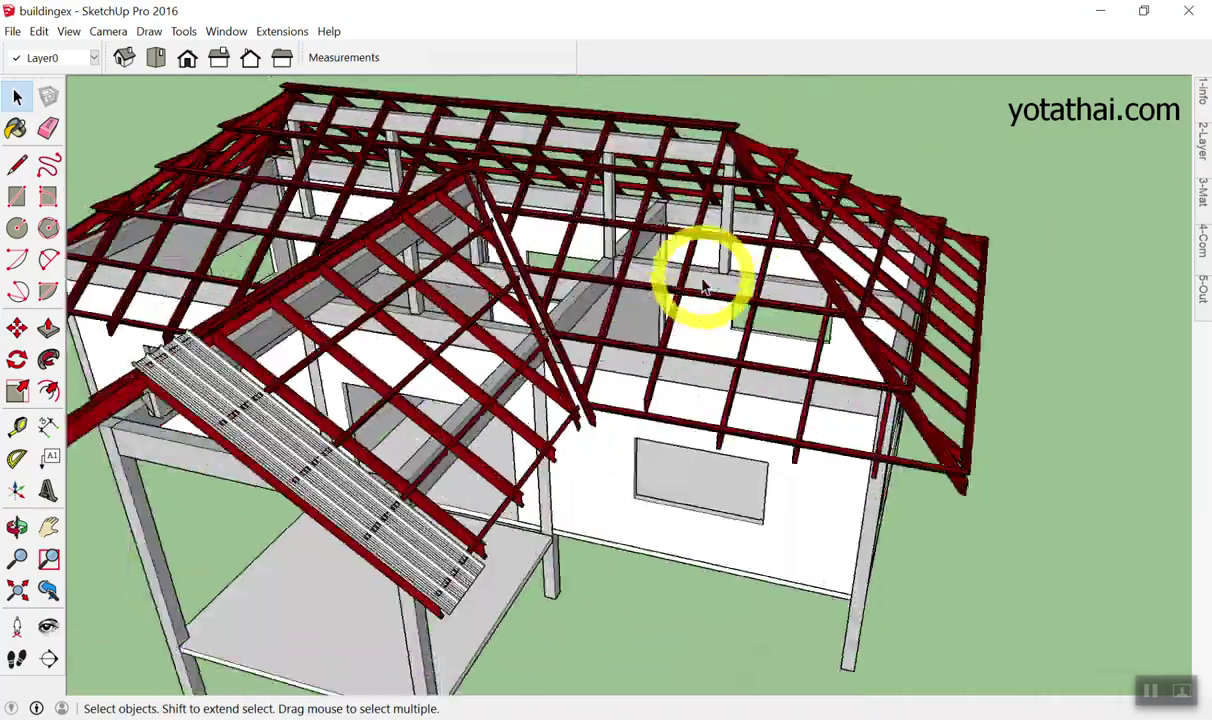
scroll(705, 272, "up", 2)
scroll(712, 254, "up", 1)
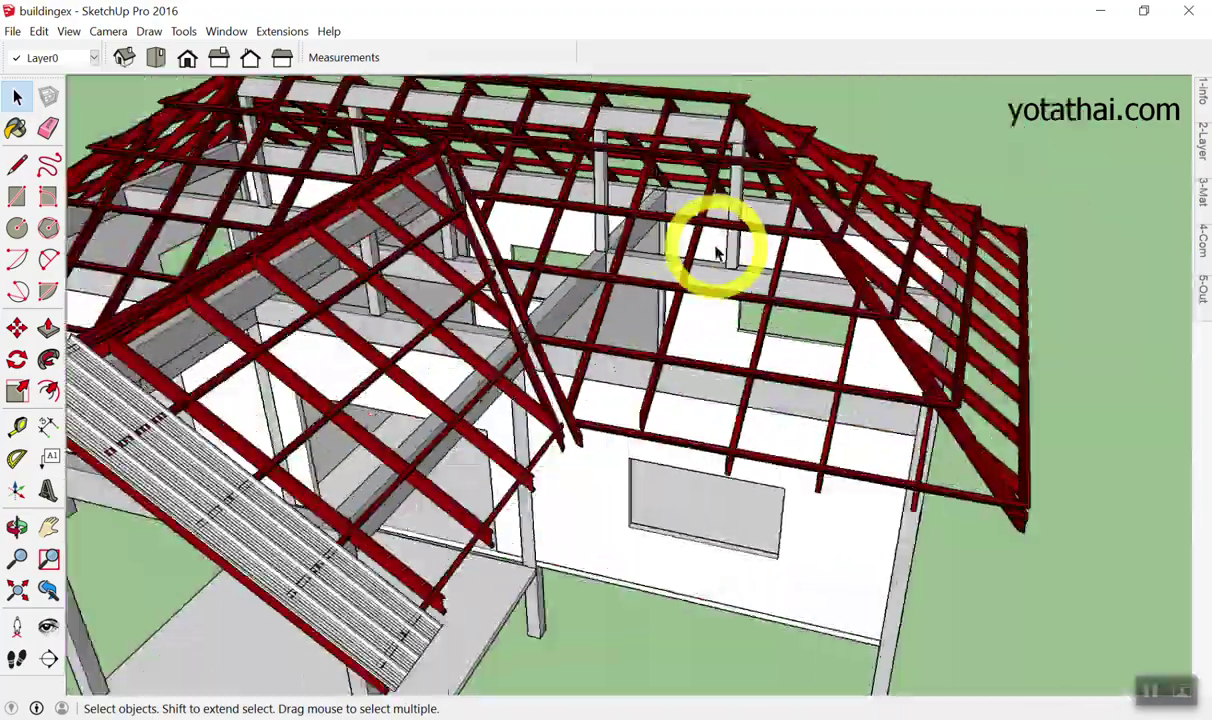
scroll(716, 254, "up", 2)
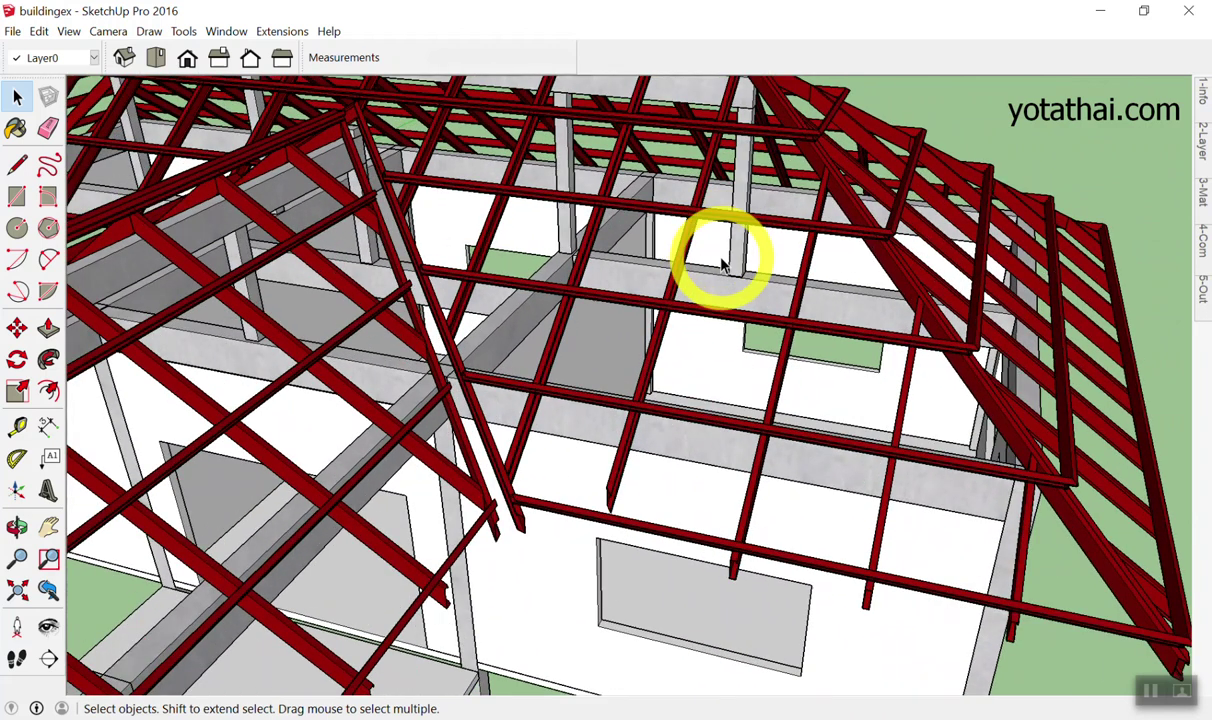
scroll(722, 262, "up", 1)
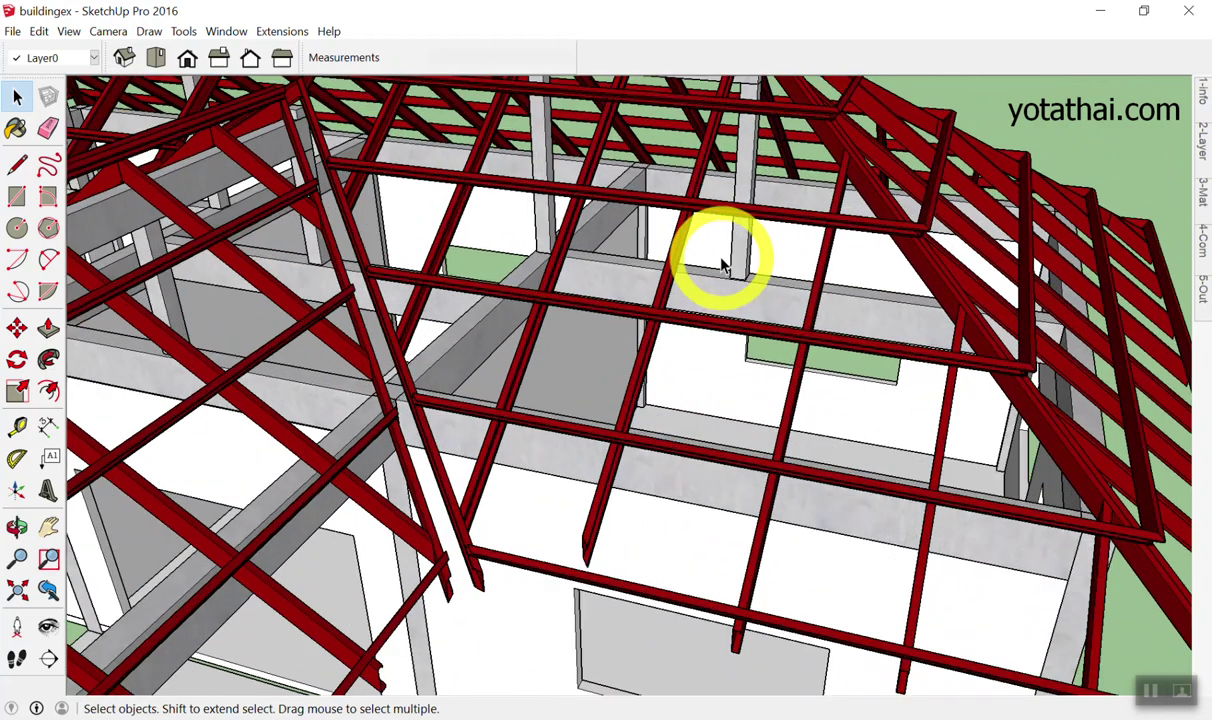
scroll(722, 262, "down", 1)
scroll(722, 255, "down", 3)
scroll(720, 256, "down", 3)
scroll(718, 256, "down", 2)
scroll(715, 257, "down", 1)
scroll(712, 252, "down", 2)
scroll(709, 249, "down", 1)
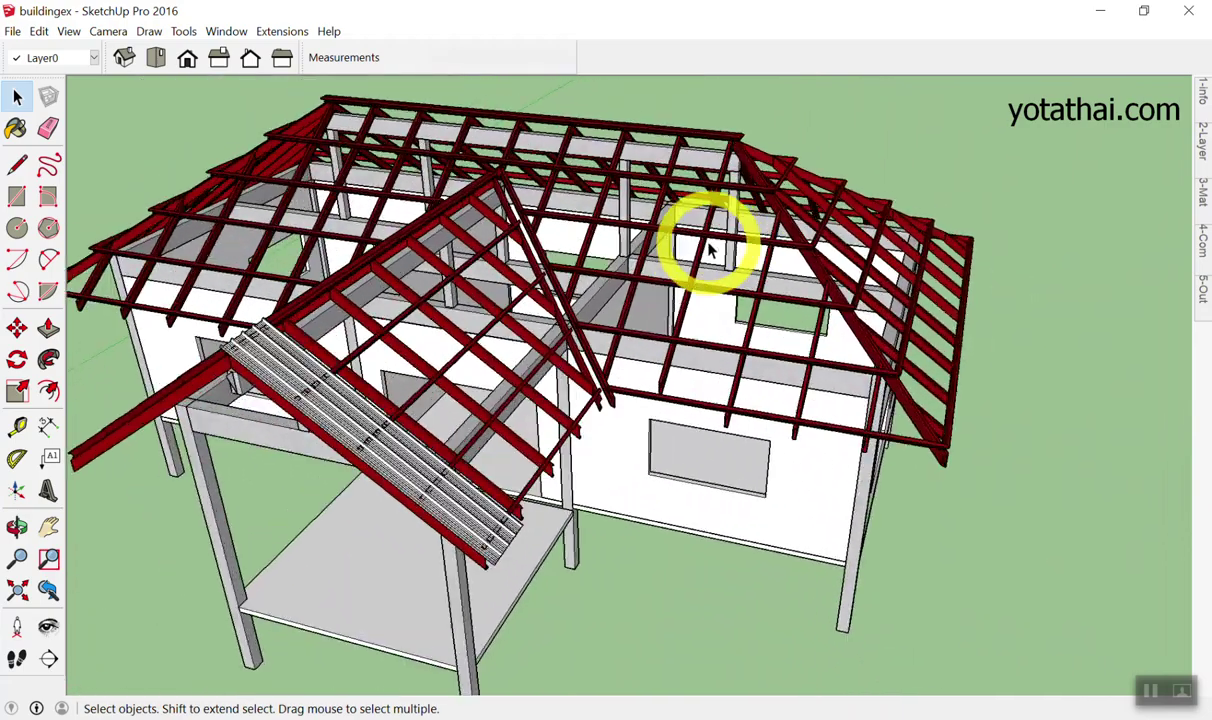
scroll(709, 249, "down", 2)
scroll(708, 250, "down", 2)
scroll(705, 248, "up", 3)
scroll(698, 243, "down", 1)
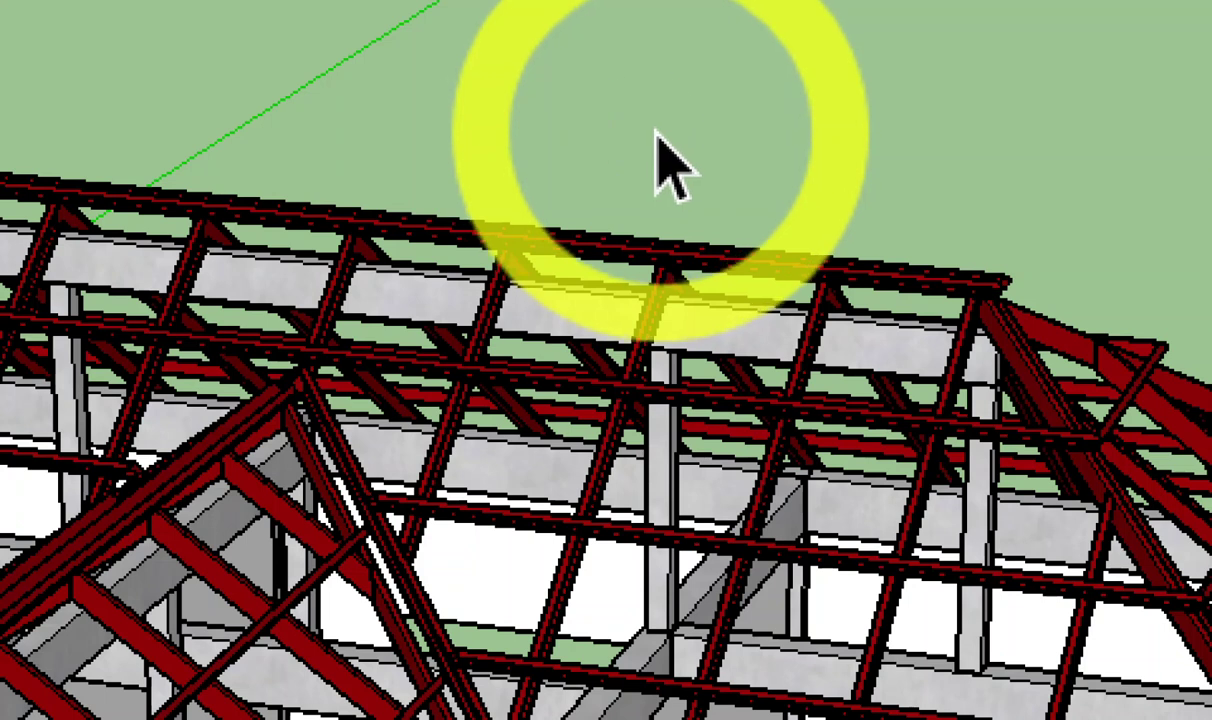
Orbit around and under the house, toggling between Orbit (O) and Select (Space).
middle_click_drag(655, 133, 652, 118)
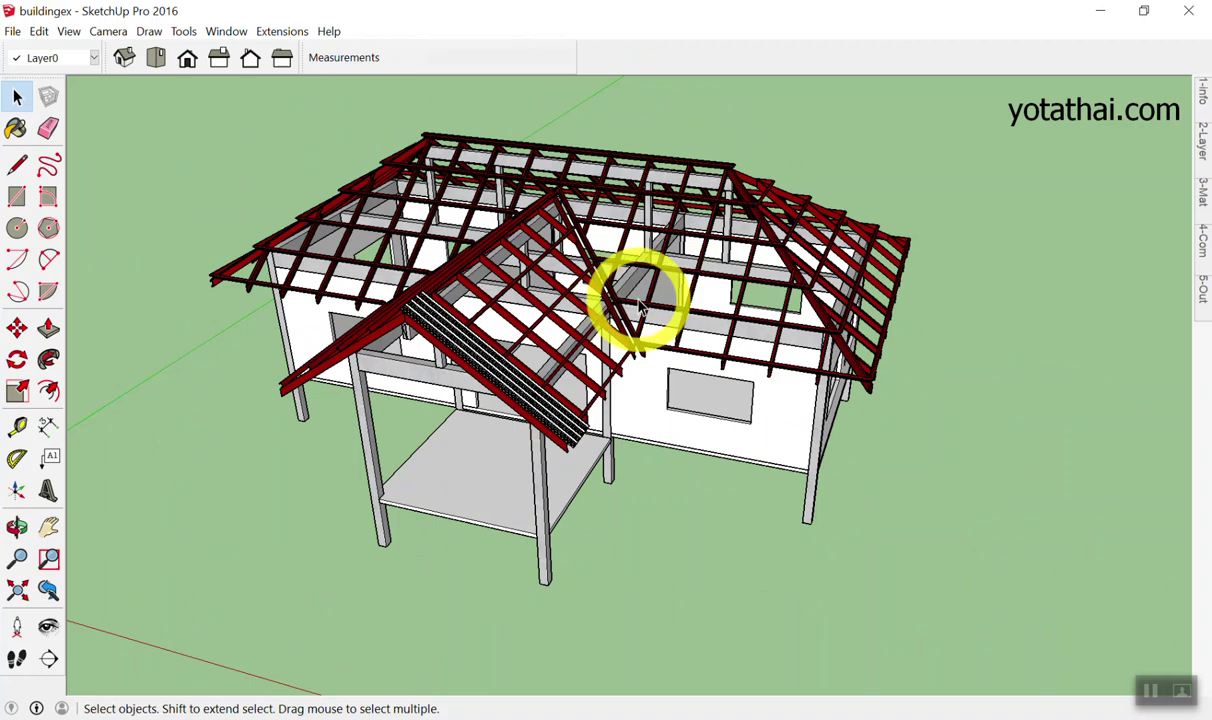
key("o")
left_click_drag(638, 295, 990, 262)
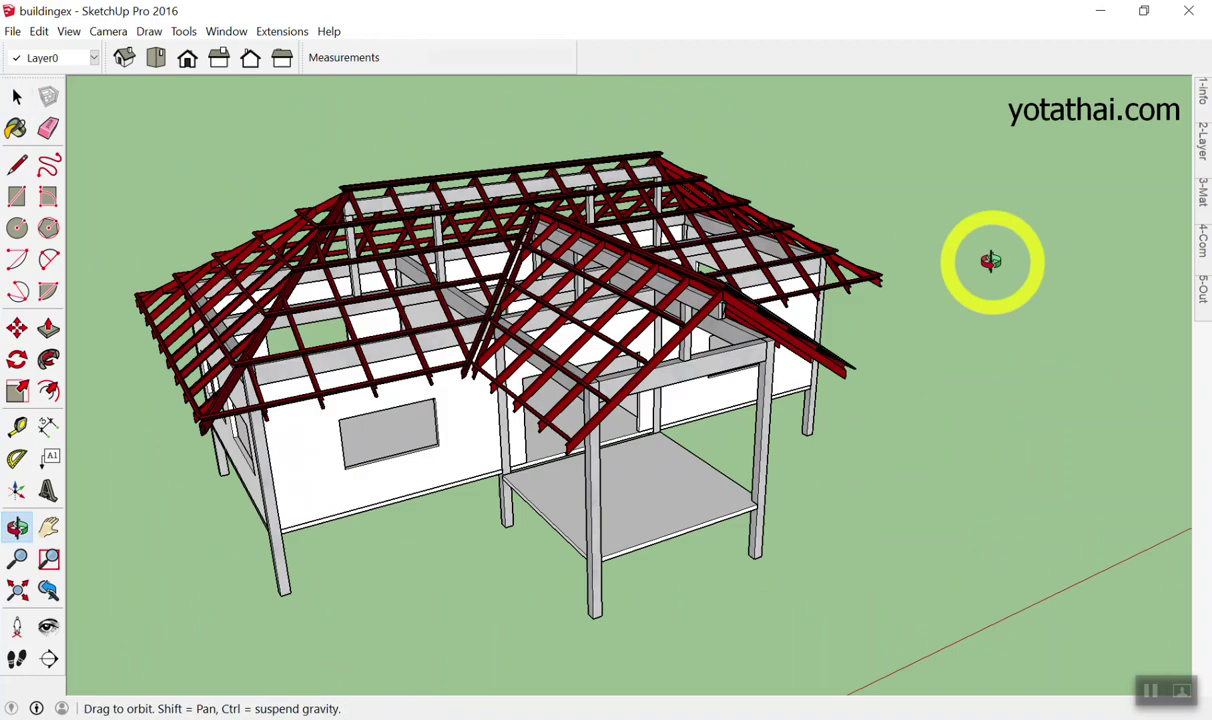
key("space")
key("o")
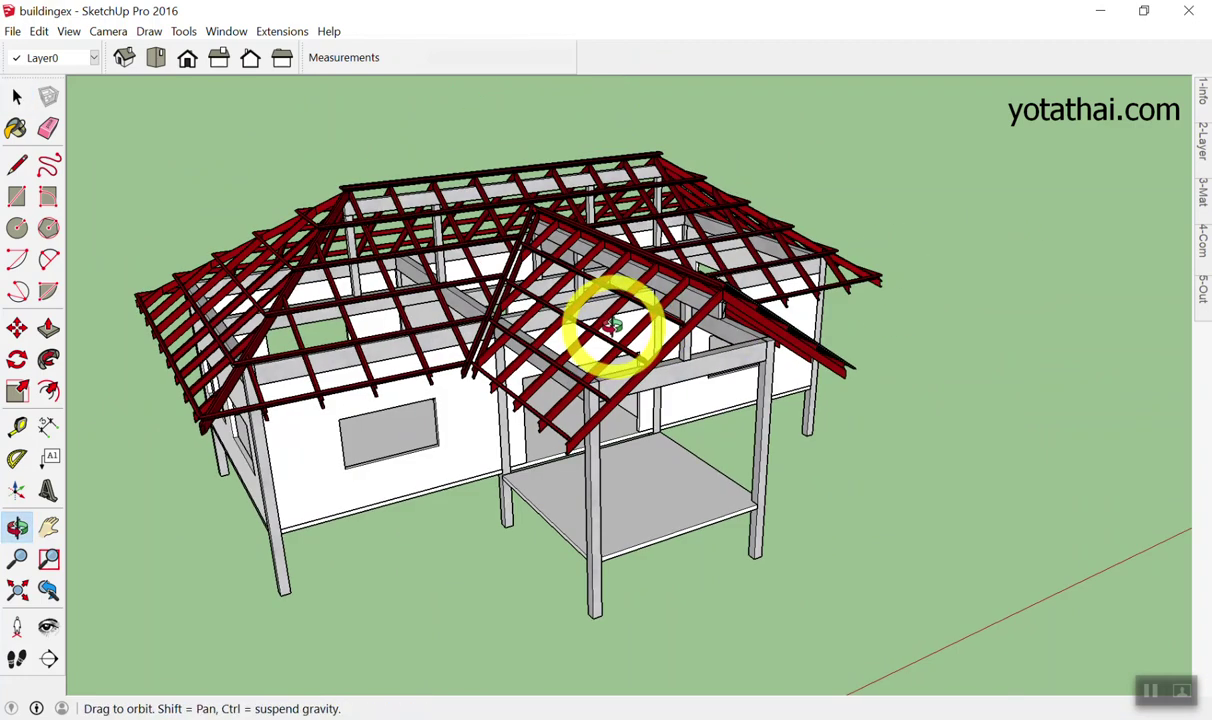
left_click_drag(612, 325, 966, 328)
key("space")
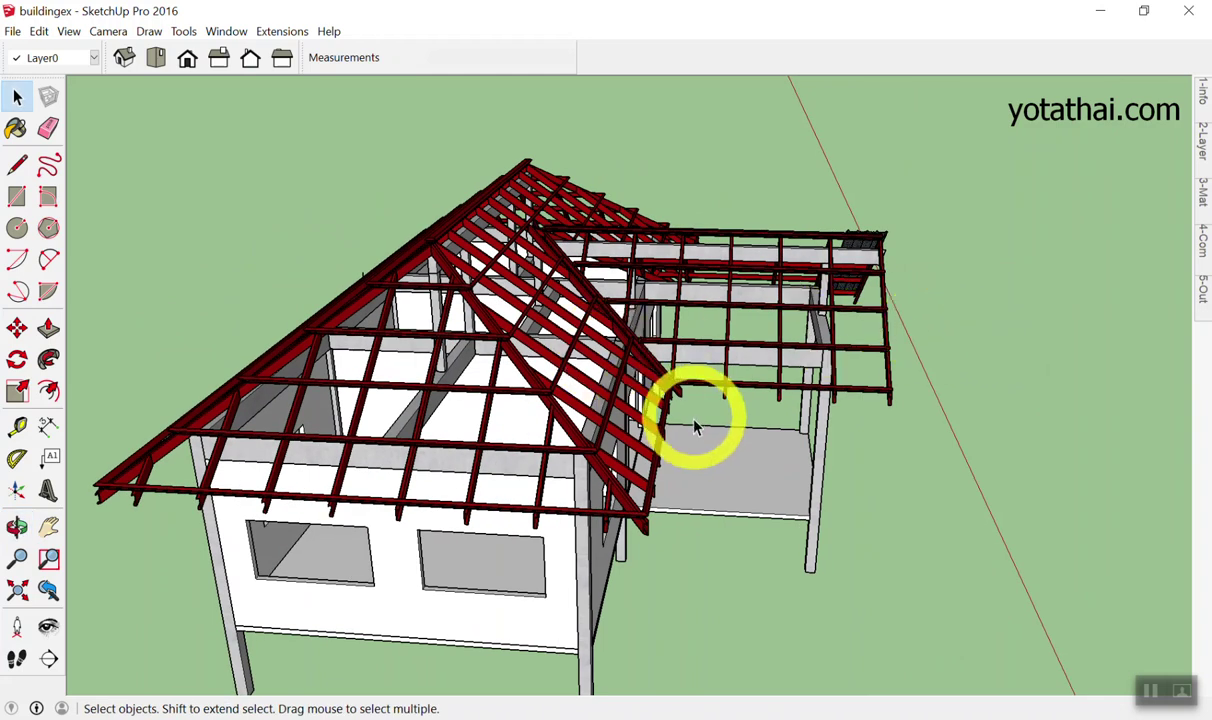
key("o")
left_click_drag(766, 538, 735, 243)
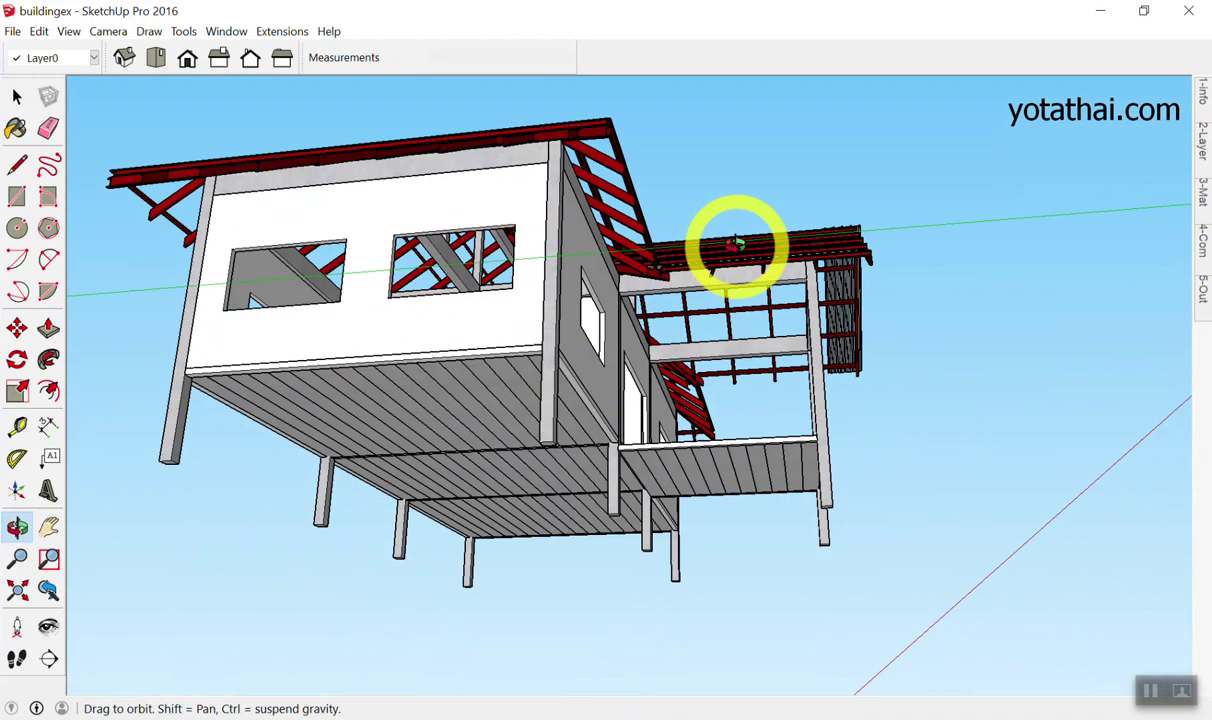
key("space")
key("o")
left_click_drag(755, 568, 668, 203)
key("space")
Orbit over the house to the front gable and an oblique overhead roof view, adjusting zoom.
middle_click_drag(658, 577, 622, 195)
middle_click_drag(698, 536, 662, 270)
mouse_move(649, 433)
middle_mouse_down()
mouse_move(630, 240)
mouse_move(620, 280)
mouse_move(739, 584)
mouse_move(555, 216)
middle_mouse_up()
mouse_move(452, 338)
middle_mouse_down()
mouse_move(976, 362)
mouse_move(319, 357)
middle_mouse_up()
mouse_move(1000, 340)
middle_mouse_down()
mouse_move(503, 341)
mouse_move(76, 291)
middle_mouse_up()
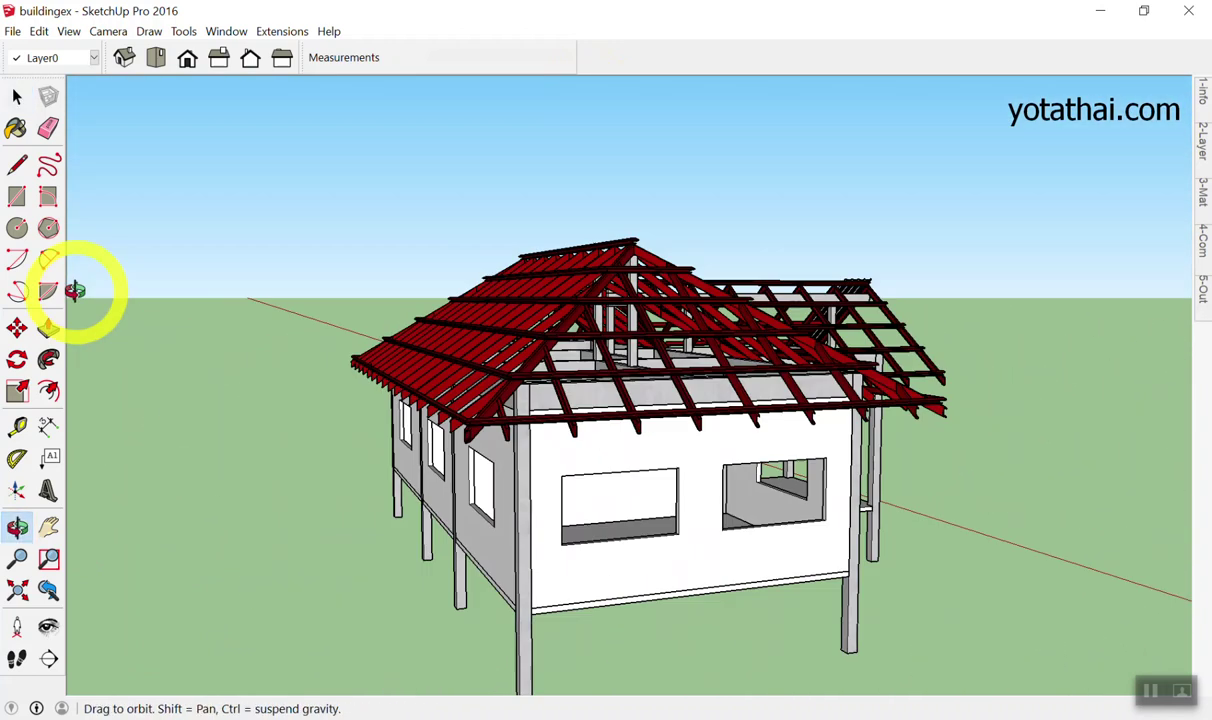
scroll(499, 354, "up", 3)
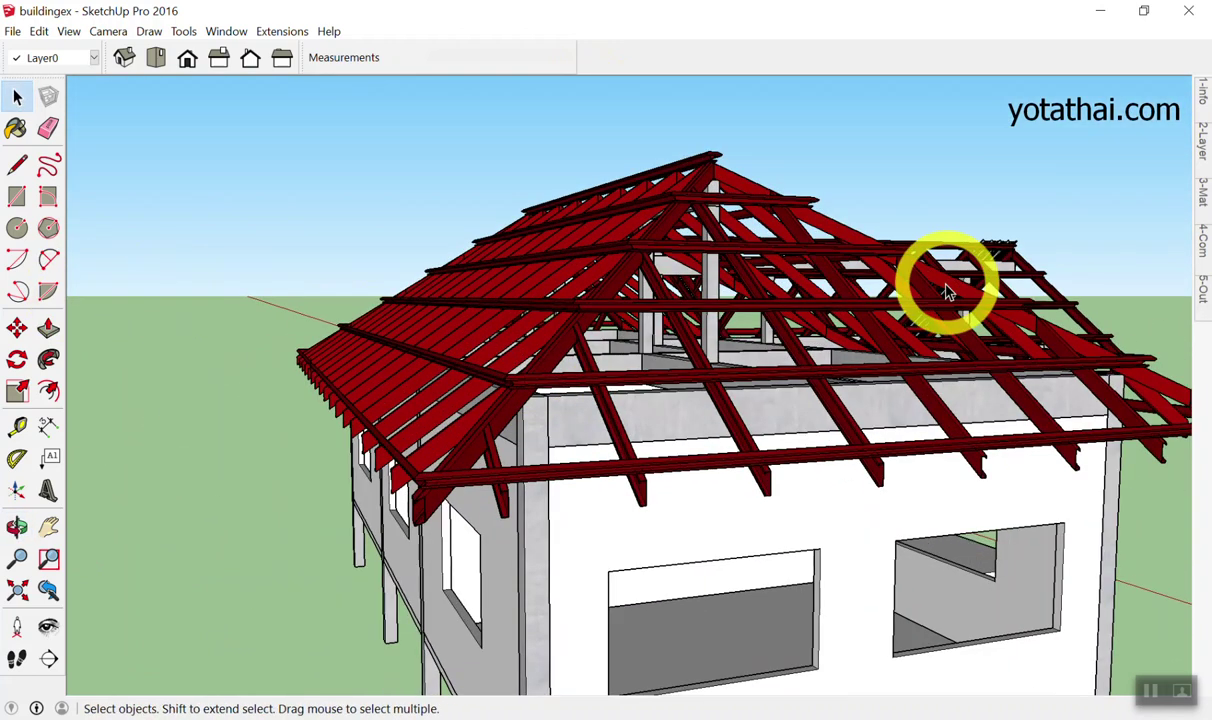
middle_click_drag(948, 290, 168, 271)
scroll(649, 149, "up", 2)
scroll(645, 155, "up", 2)
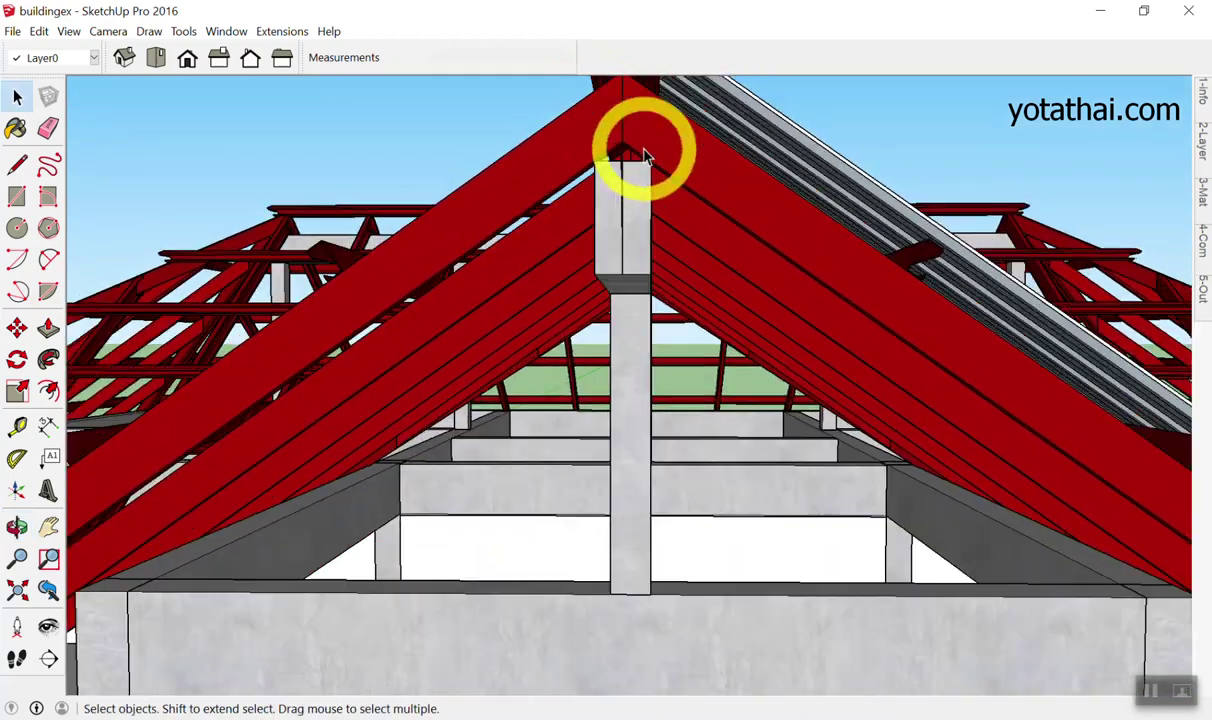
scroll(645, 155, "down", 4)
scroll(784, 303, "down", 2)
mouse_move(695, 252)
middle_mouse_down()
mouse_move(784, 330)
mouse_move(985, 408)
mouse_move(717, 400)
mouse_move(1158, 427)
mouse_move(690, 371)
mouse_move(908, 372)
mouse_move(700, 345)
middle_mouse_up()
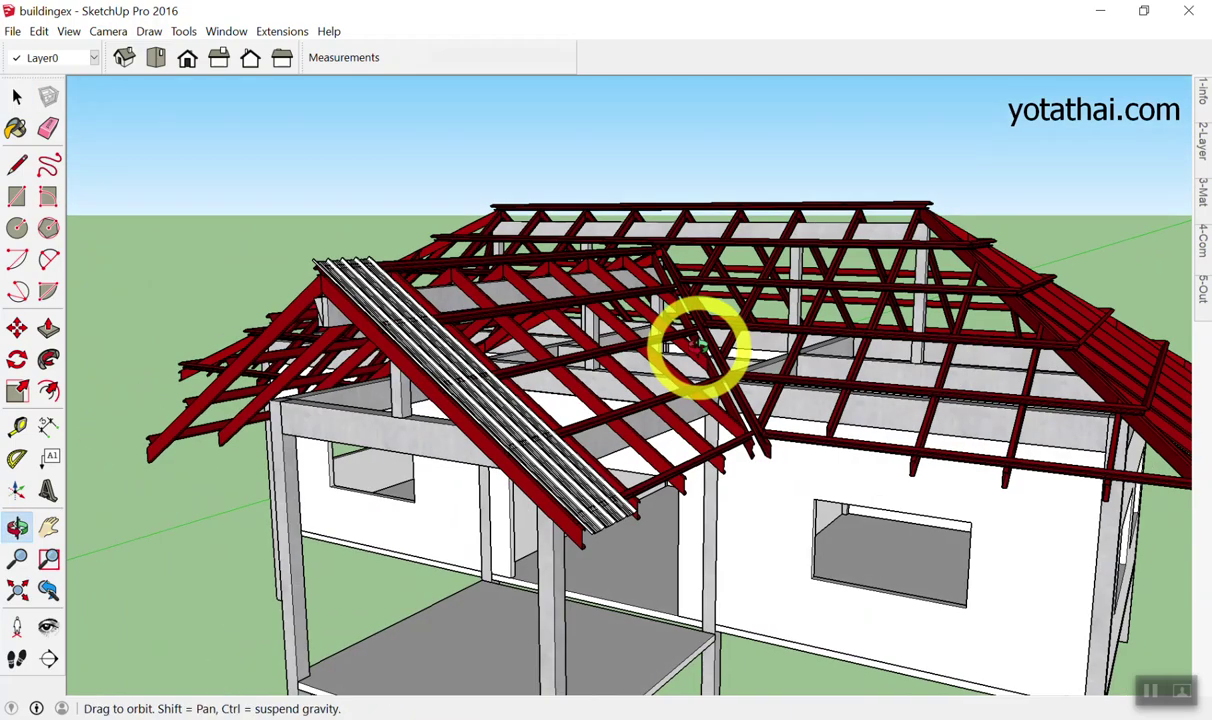
scroll(700, 345, "up", 3)
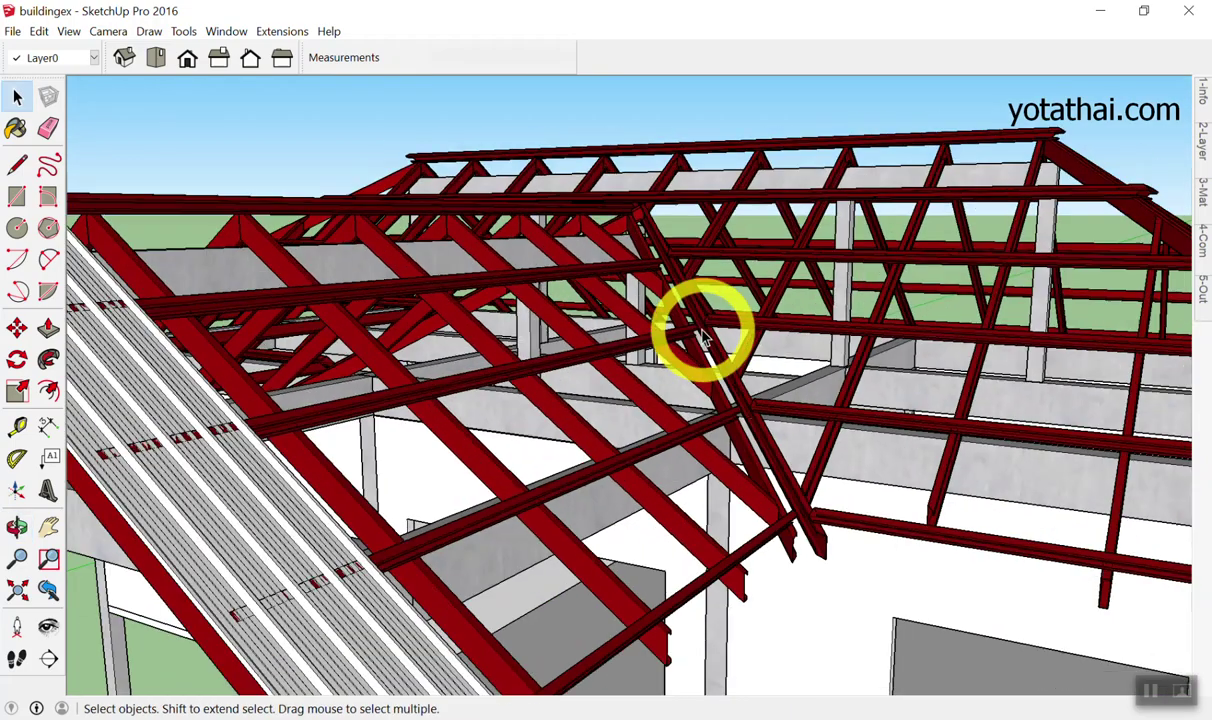
scroll(702, 342, "up", 3)
scroll(704, 339, "up", 2)
scroll(704, 339, "up", 2)
scroll(704, 339, "up", 2)
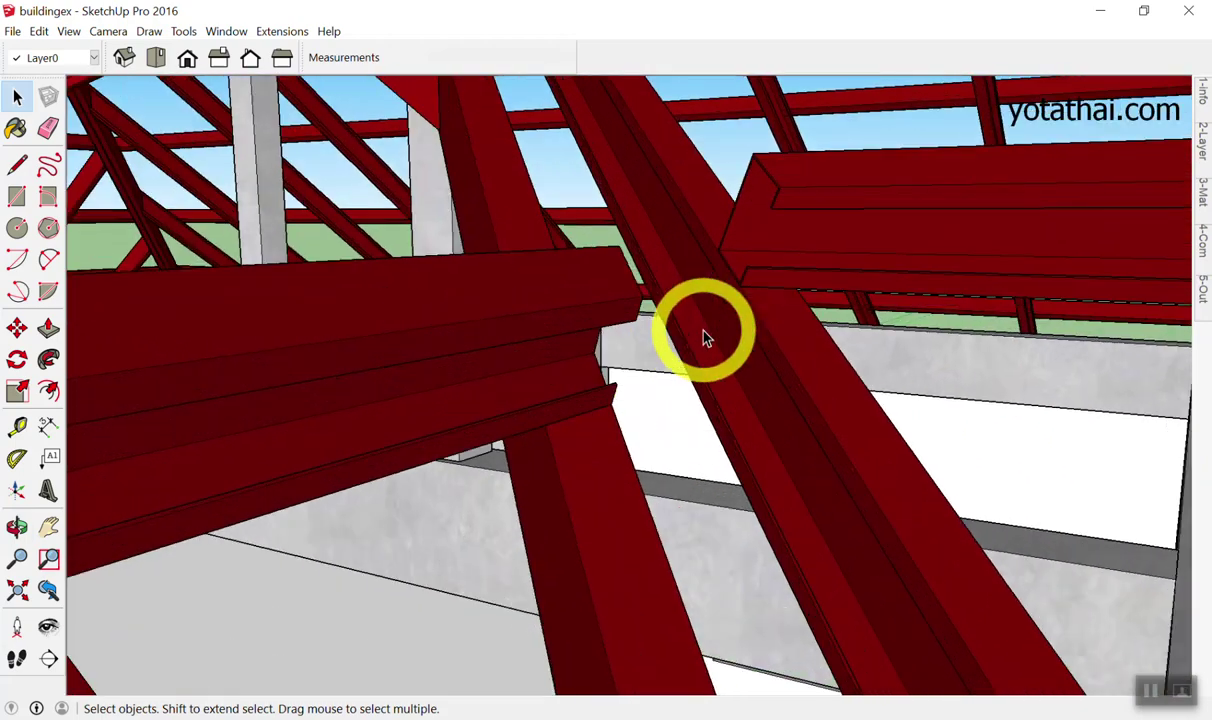
scroll(705, 340, "up", 2)
scroll(704, 339, "down", 2)
scroll(703, 325, "down", 3)
scroll(703, 325, "down", 3)
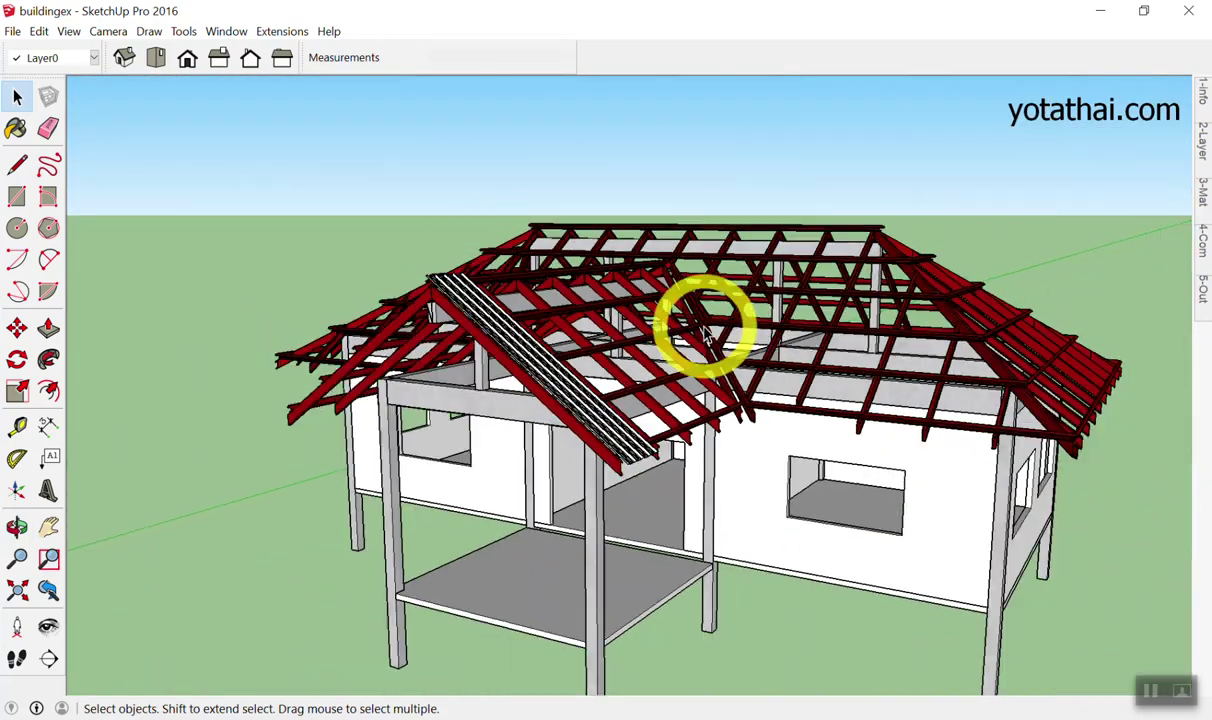
scroll(703, 320, "down", 2)
scroll(704, 300, "down", 3)
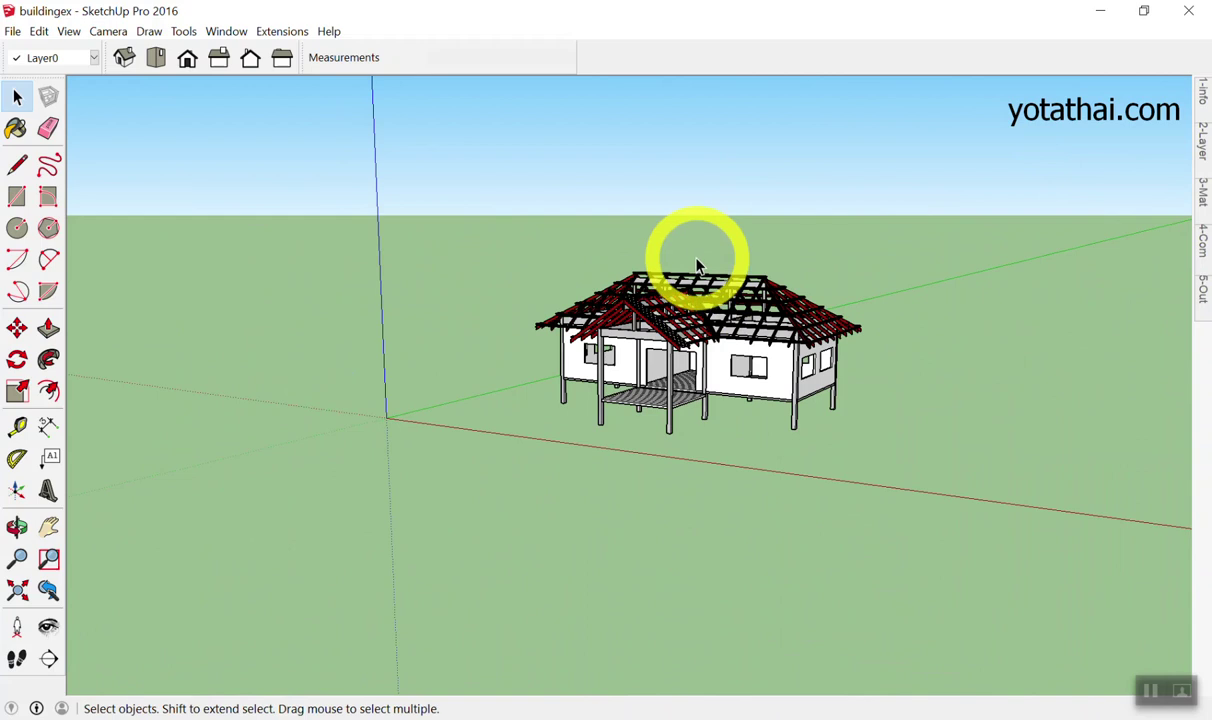
scroll(680, 252, "up", 3)
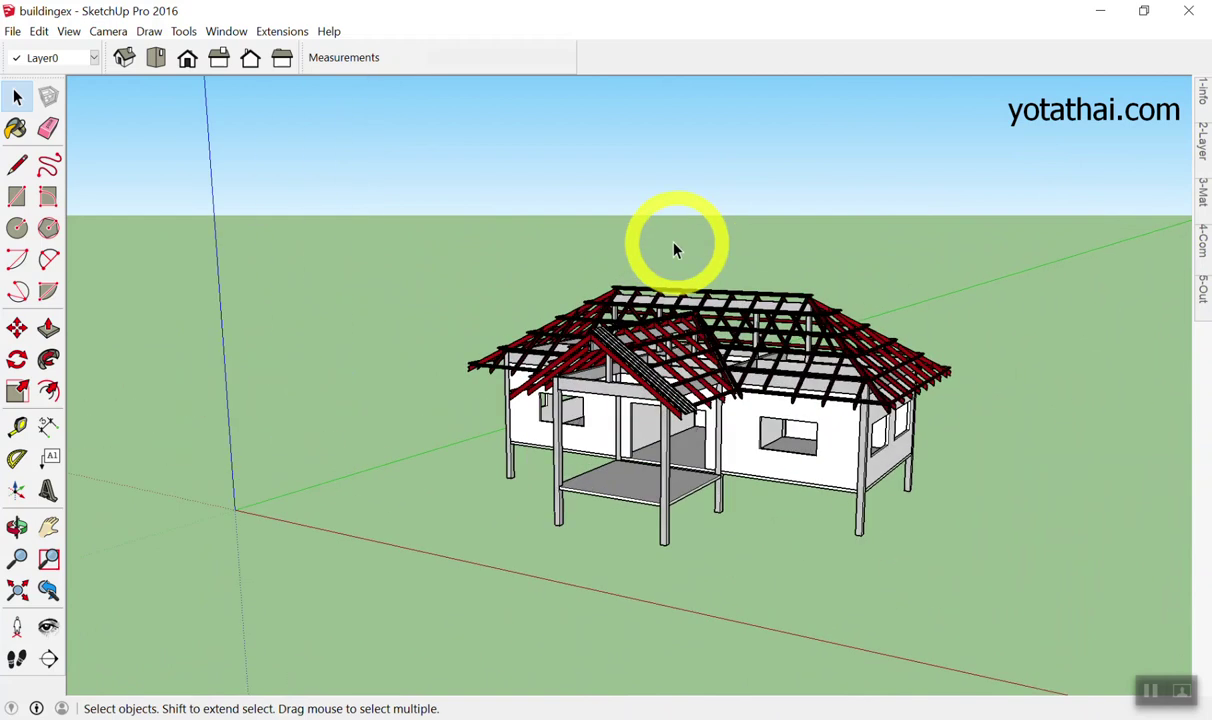
scroll(860, 419, "up", 3)
scroll(966, 576, "up", 2)
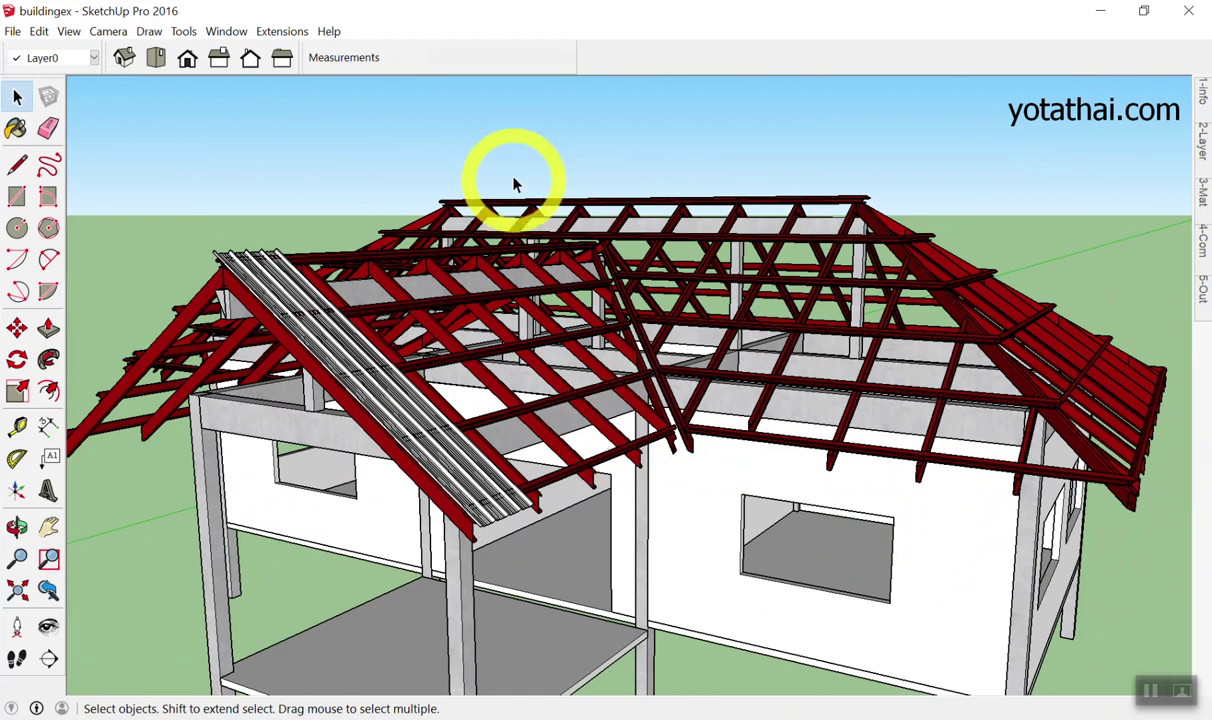
scroll(587, 149, "up", 4)
scroll(590, 140, "up", 1)
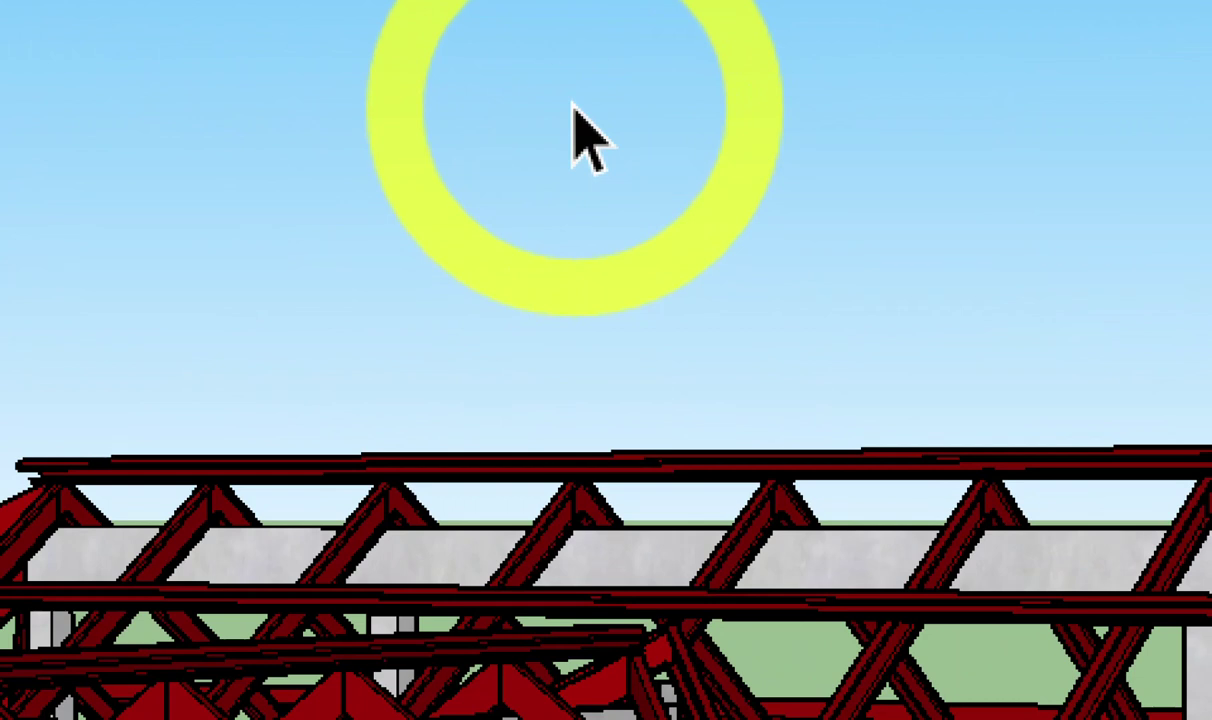
Cycle through Zoom (Z), Tape Measure (T) and Line (L), ending on Select with Space.
key("z")
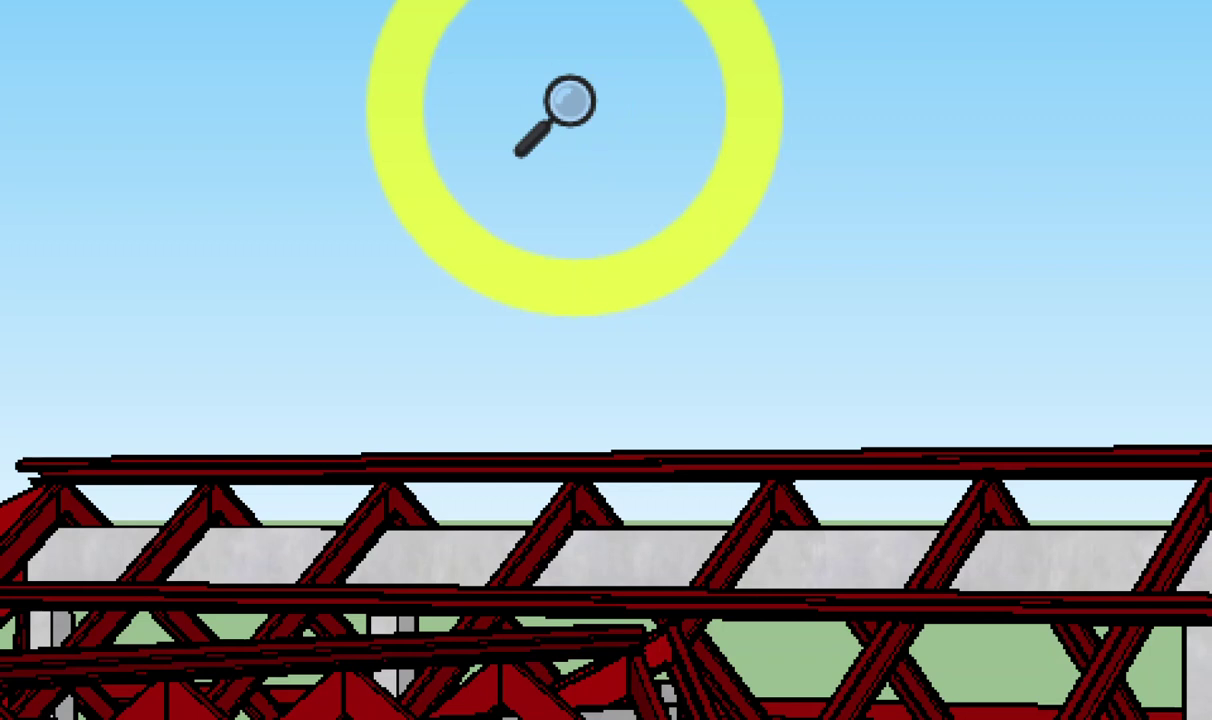
key("t")
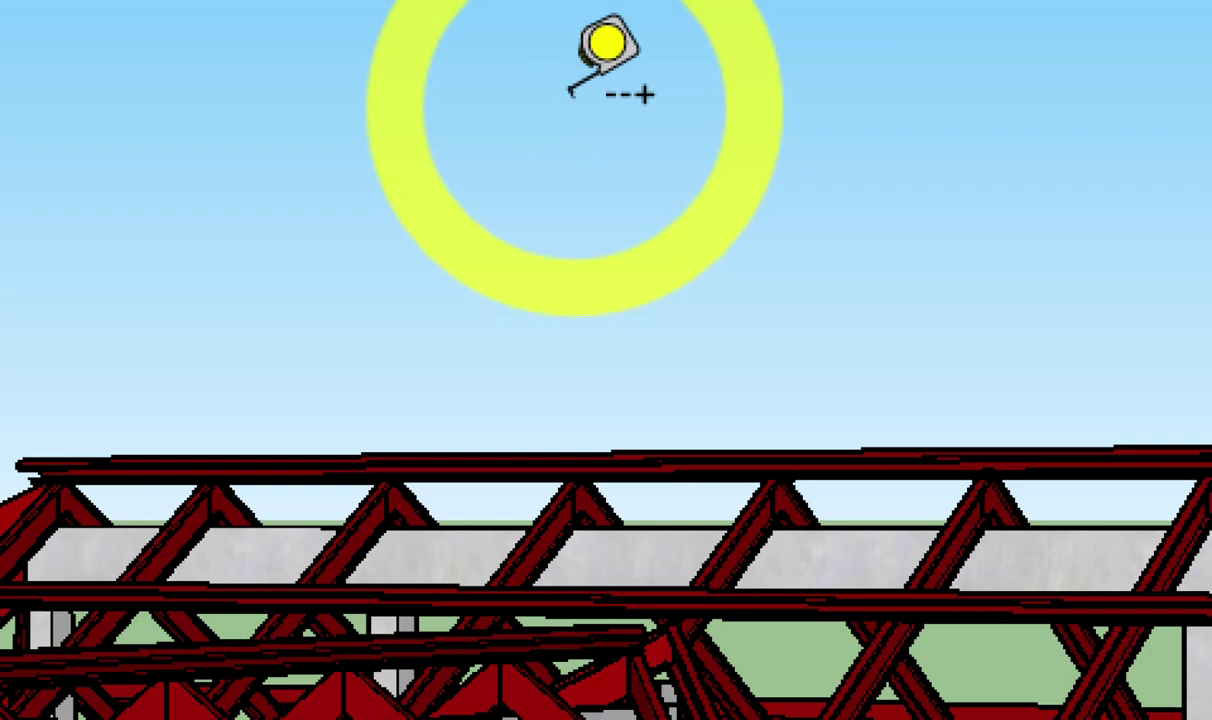
key("l")
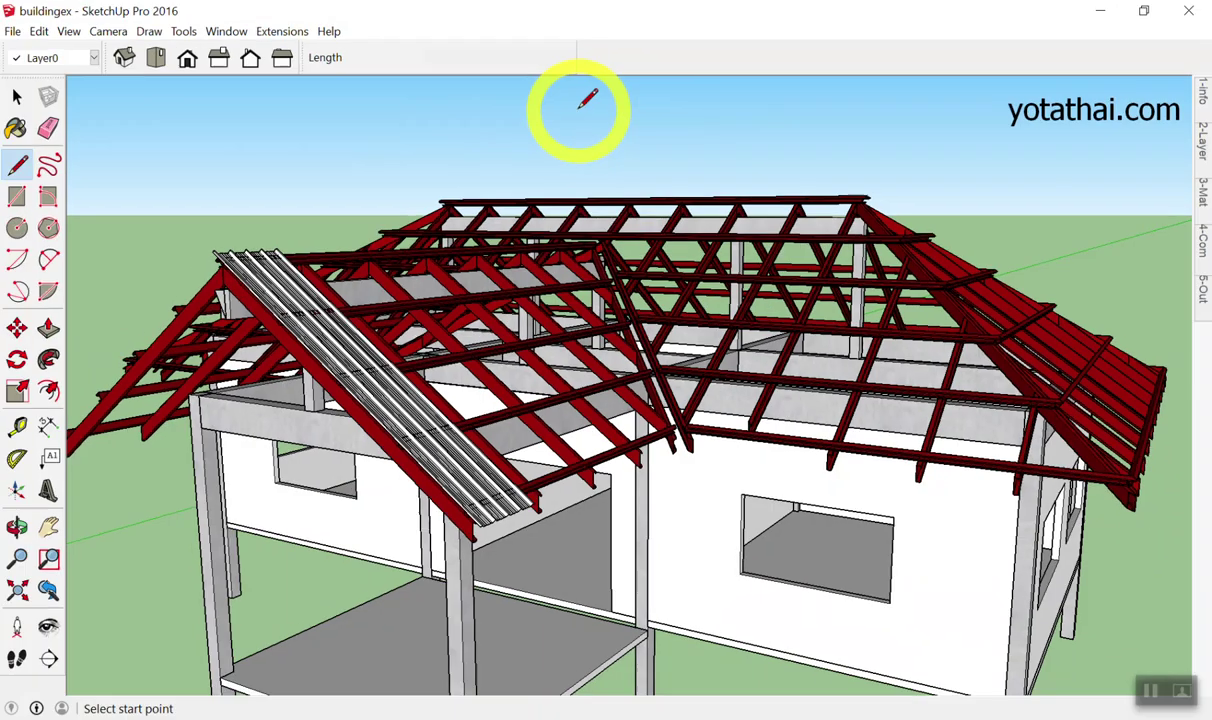
key("space")
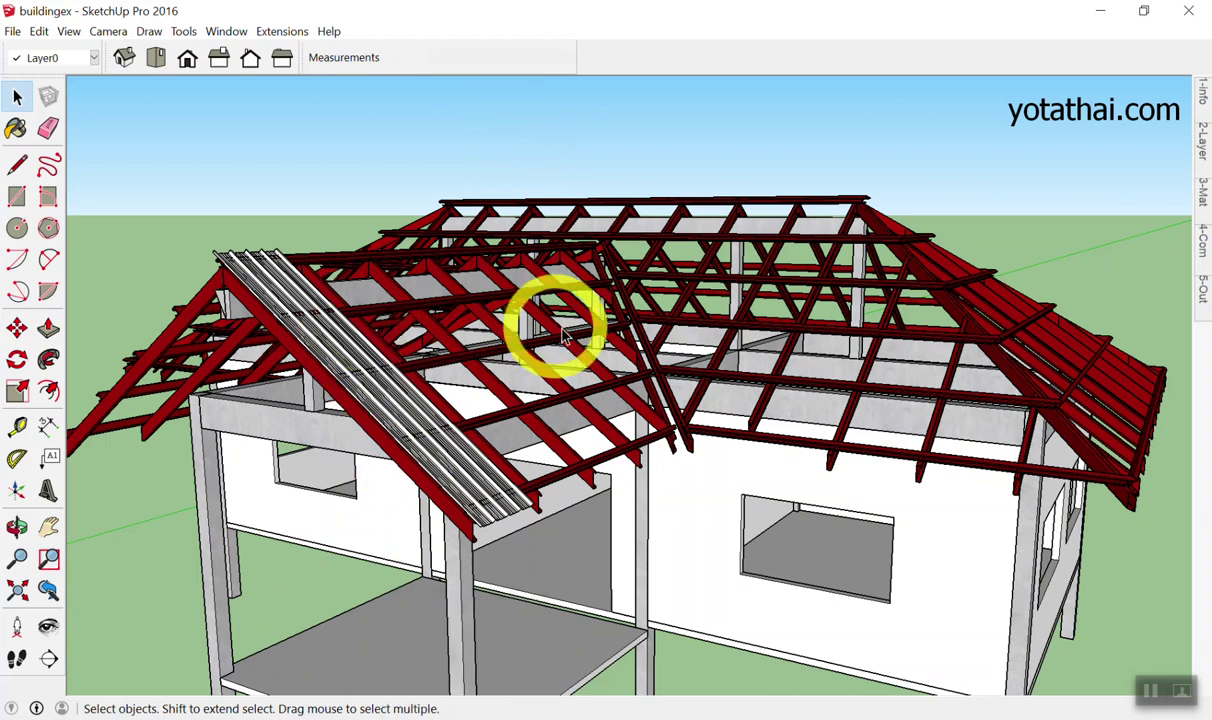
Open Window > Preferences, view the Shortcuts page, and close it without changes.
scroll(560, 330, "down", 3)
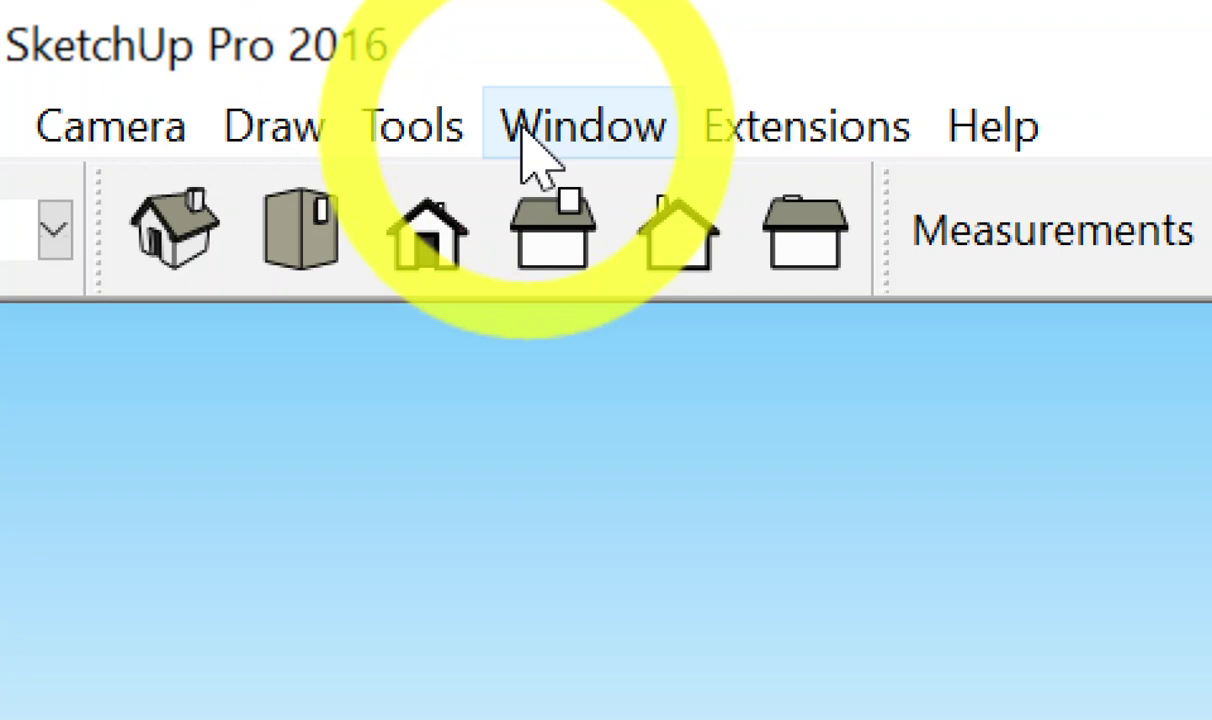
left_click(522, 135)
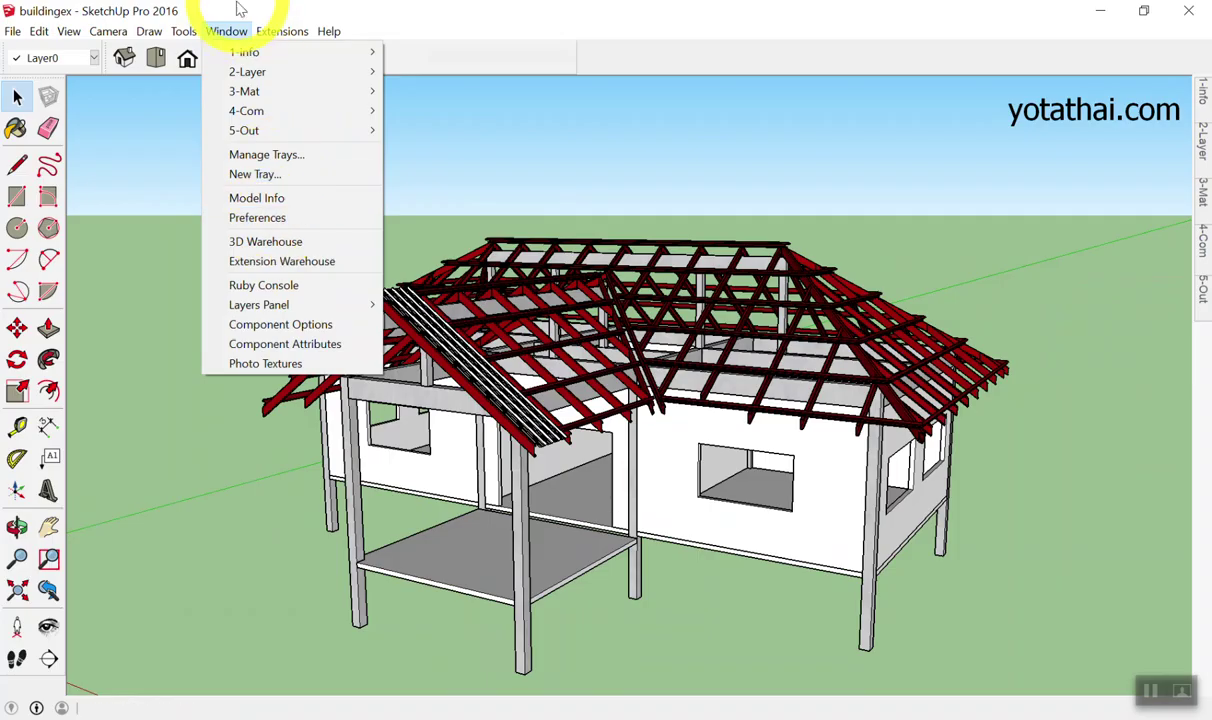
left_click(237, 35)
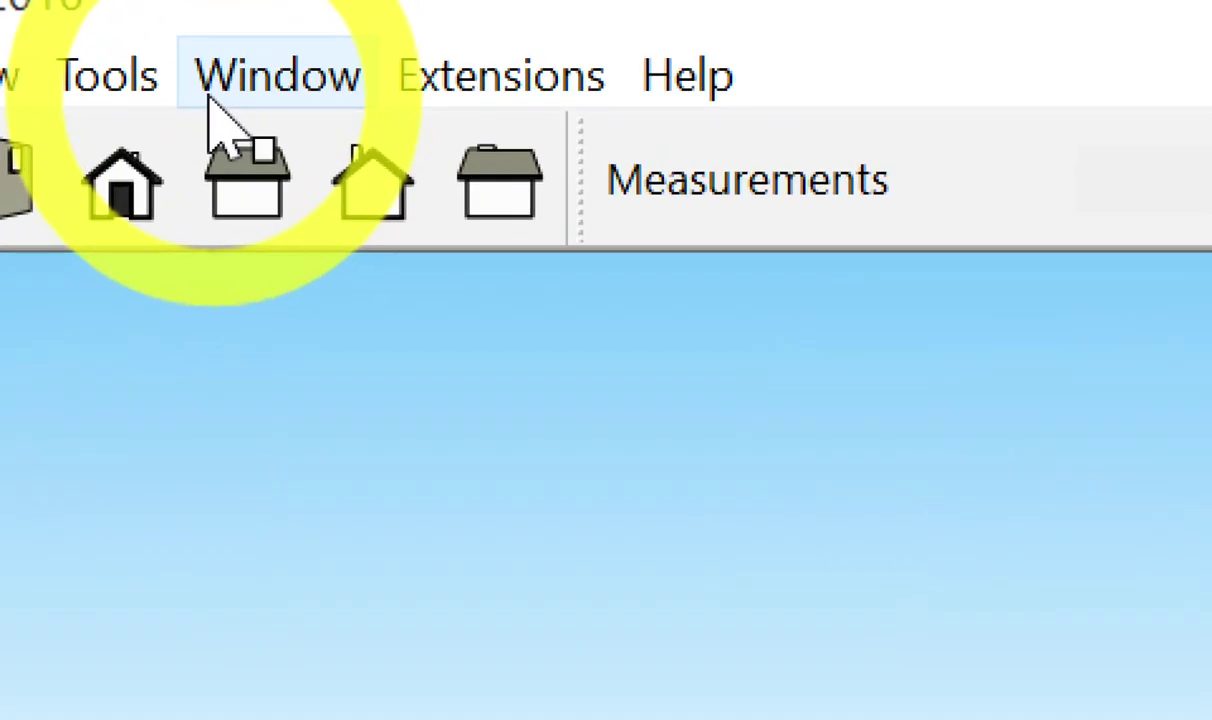
left_click(207, 44)
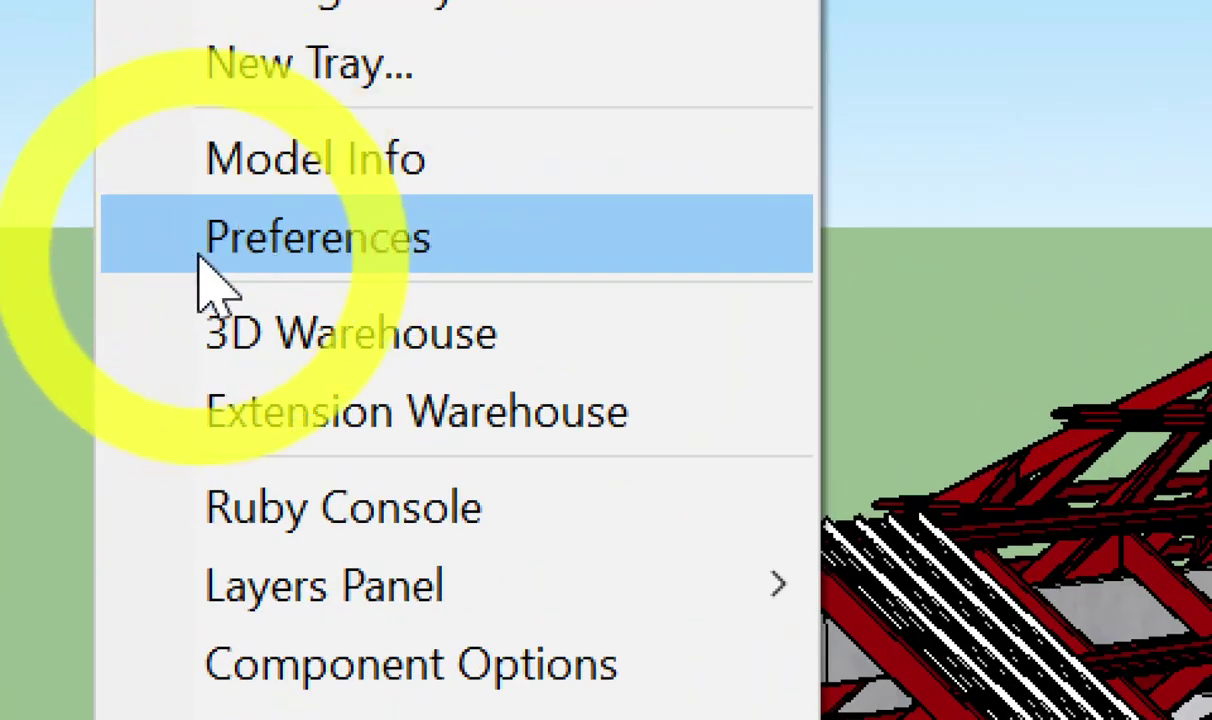
left_click(210, 255)
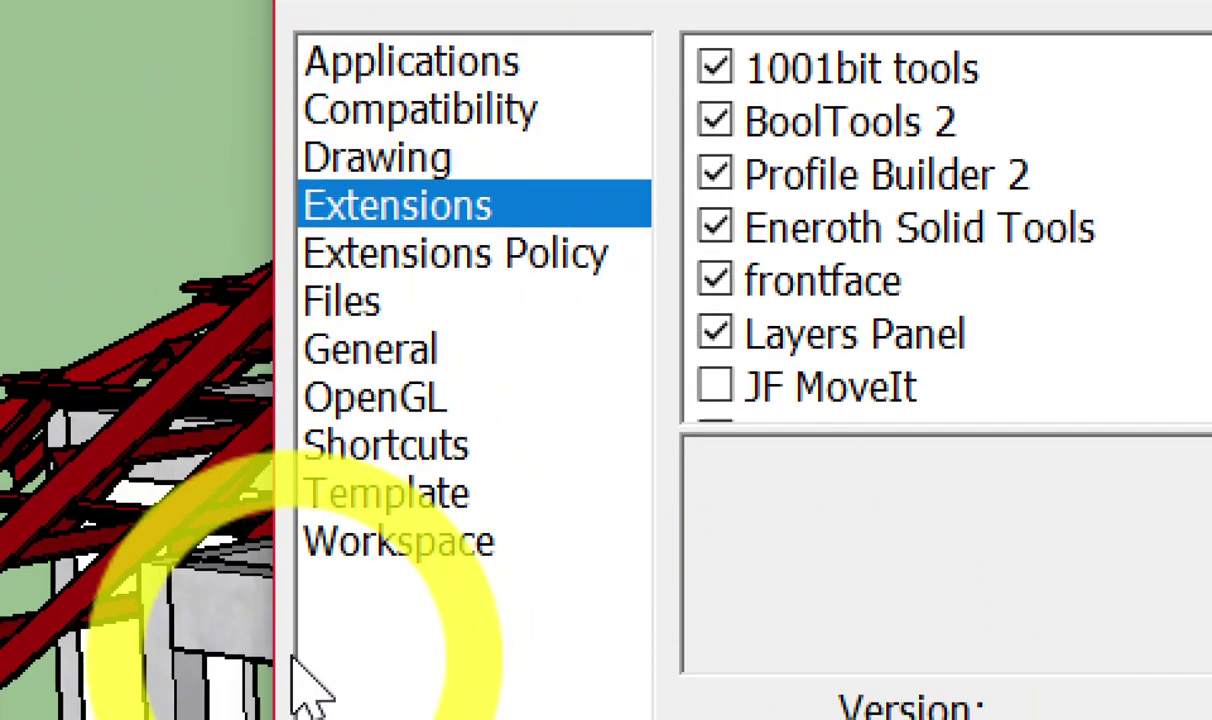
left_click(379, 446)
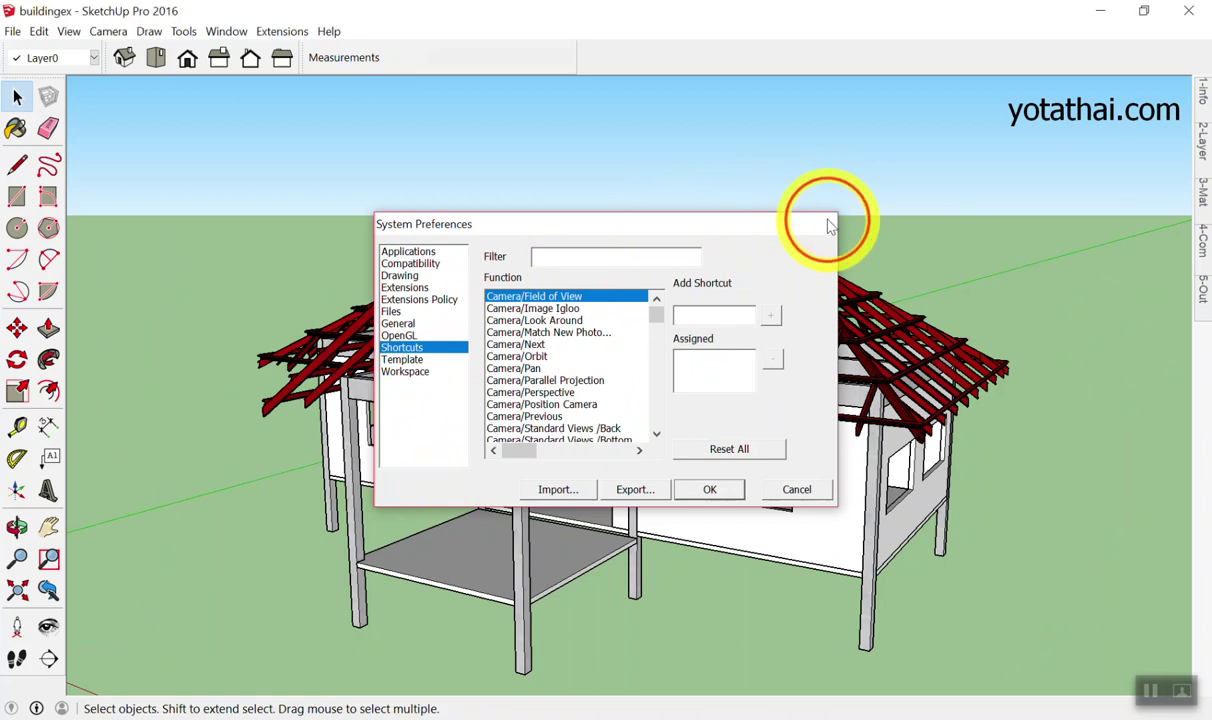
left_click(828, 222)
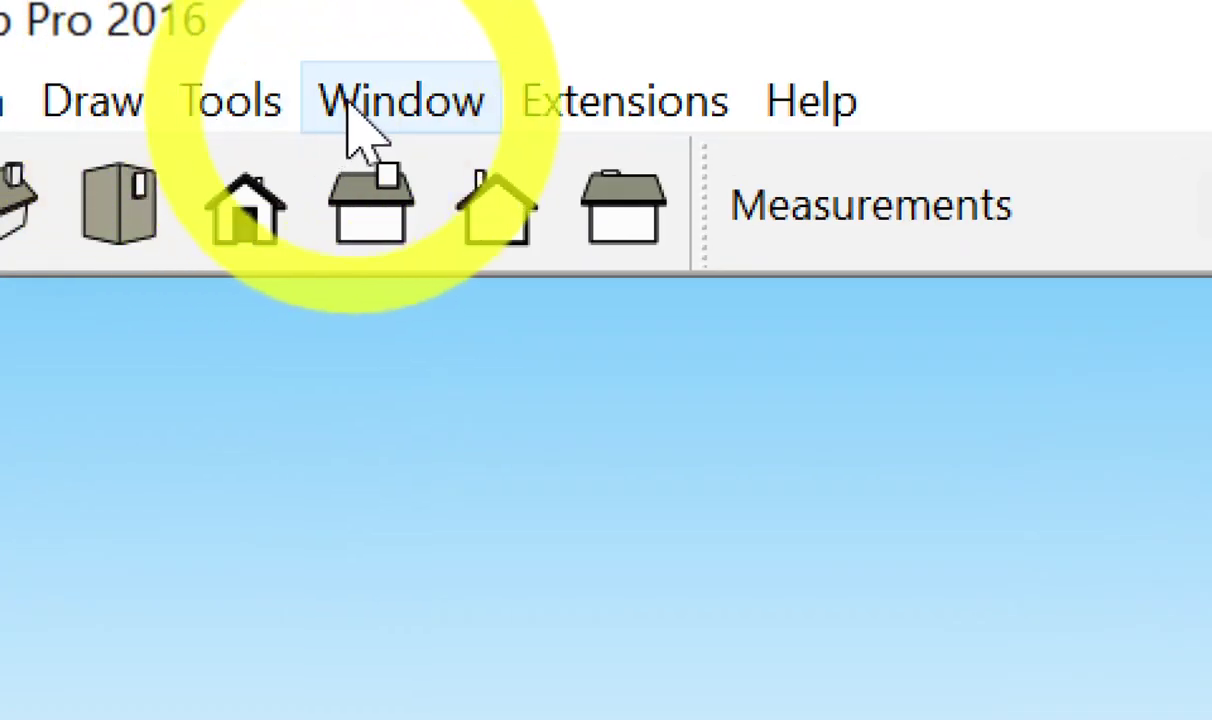
left_click(346, 118)
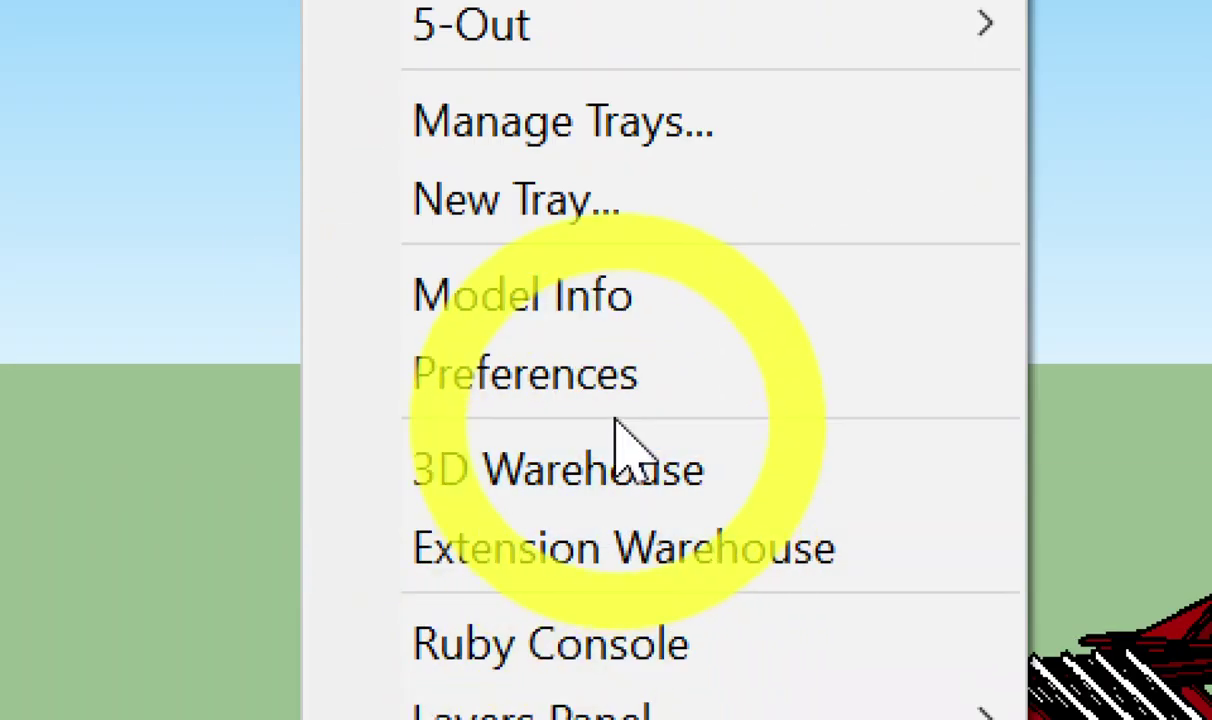
left_click(493, 394)
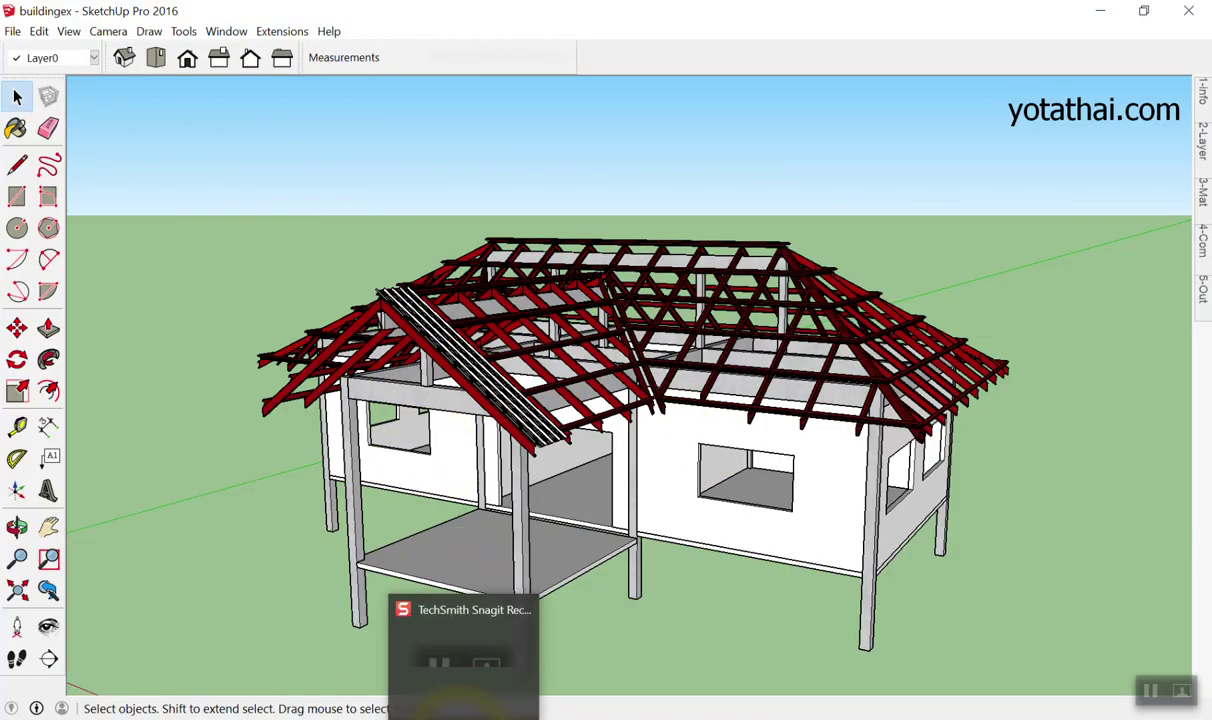
On the Preferences Shortcuts page, choose Reset All and confirm with OK.
middle_click_drag(338, 292, 406, 425)
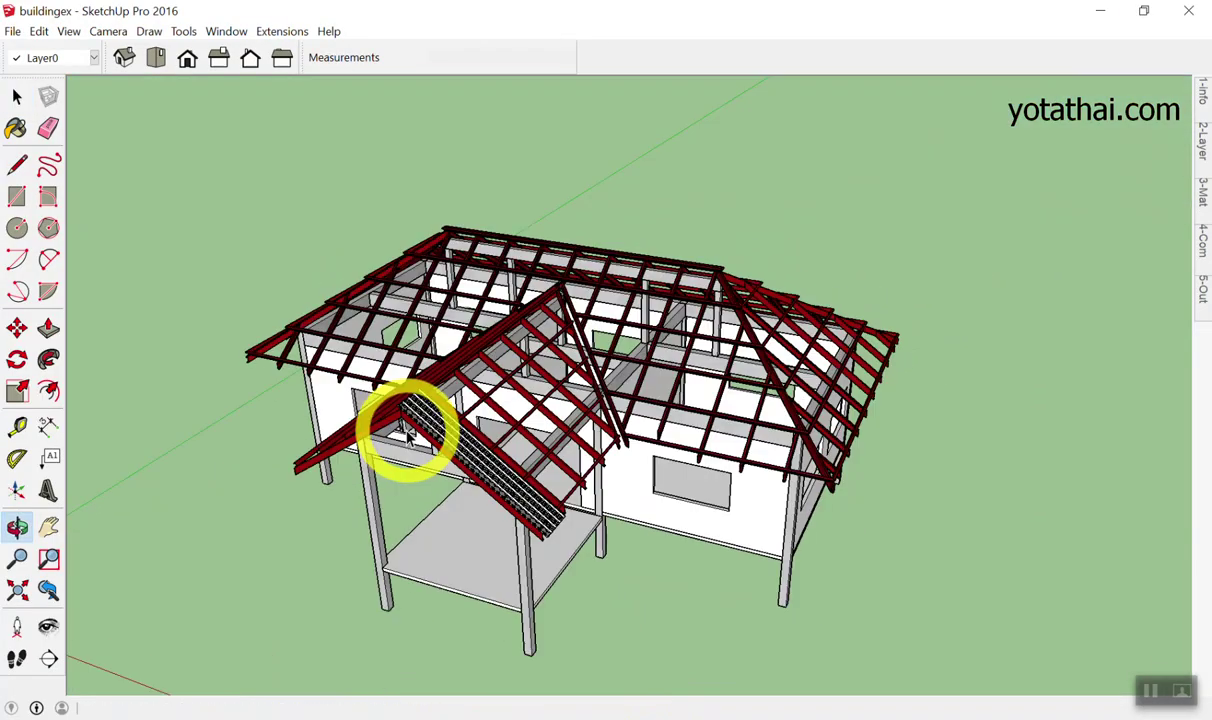
scroll(311, 497, "up", 2)
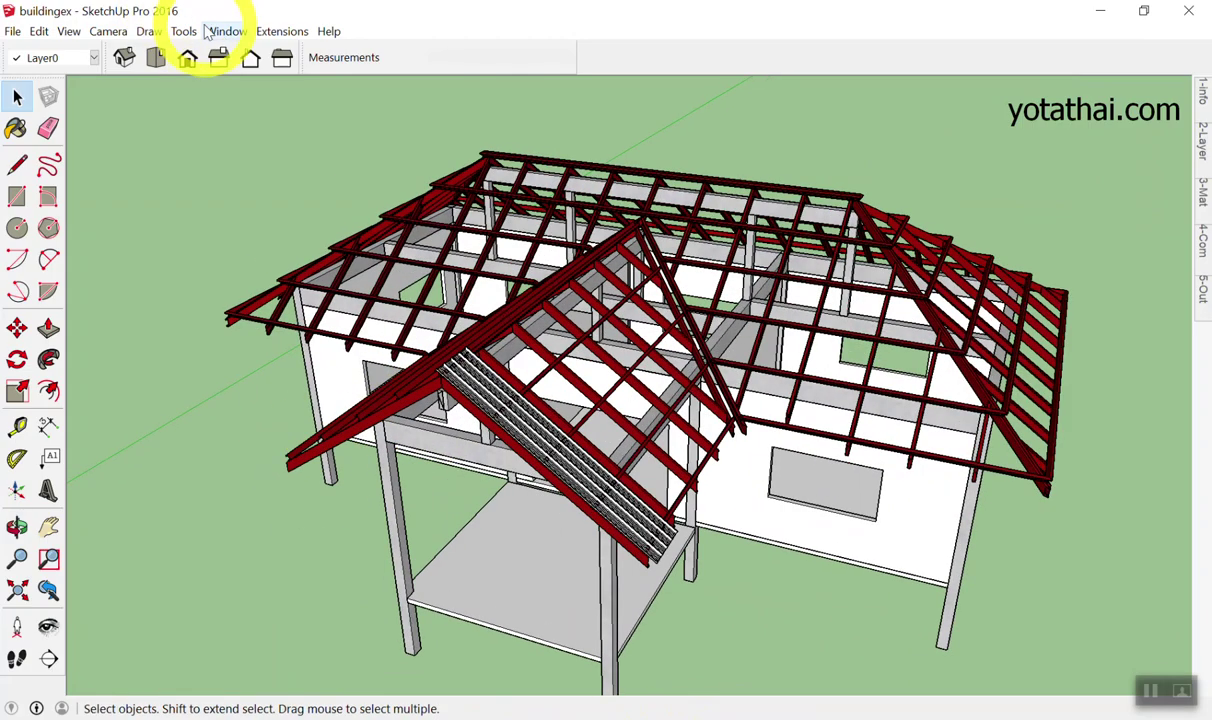
left_click(226, 31)
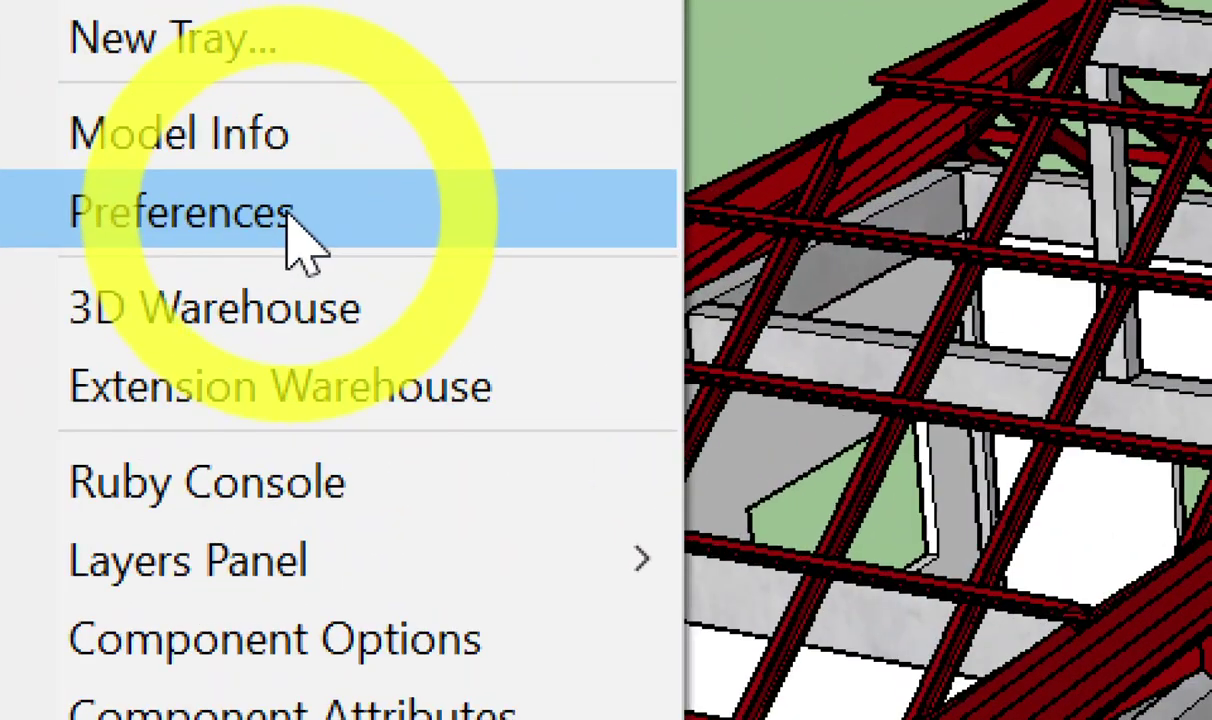
left_click(300, 240)
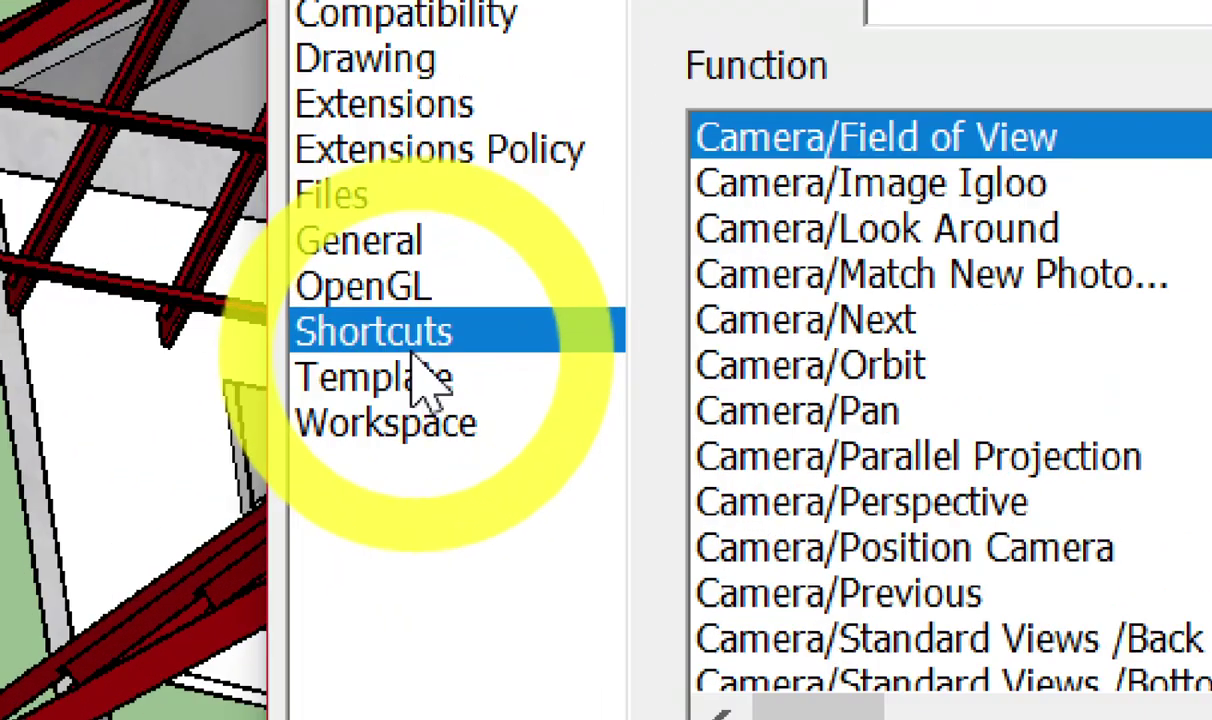
left_click(420, 355)
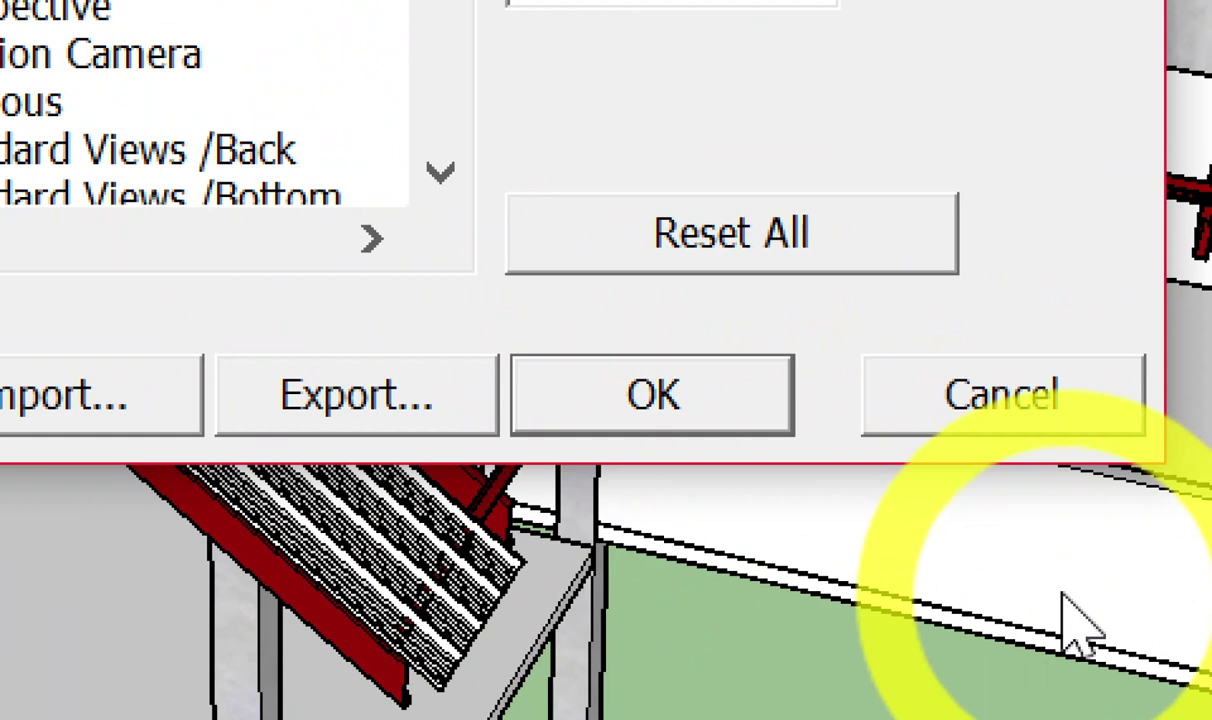
left_click(758, 265)
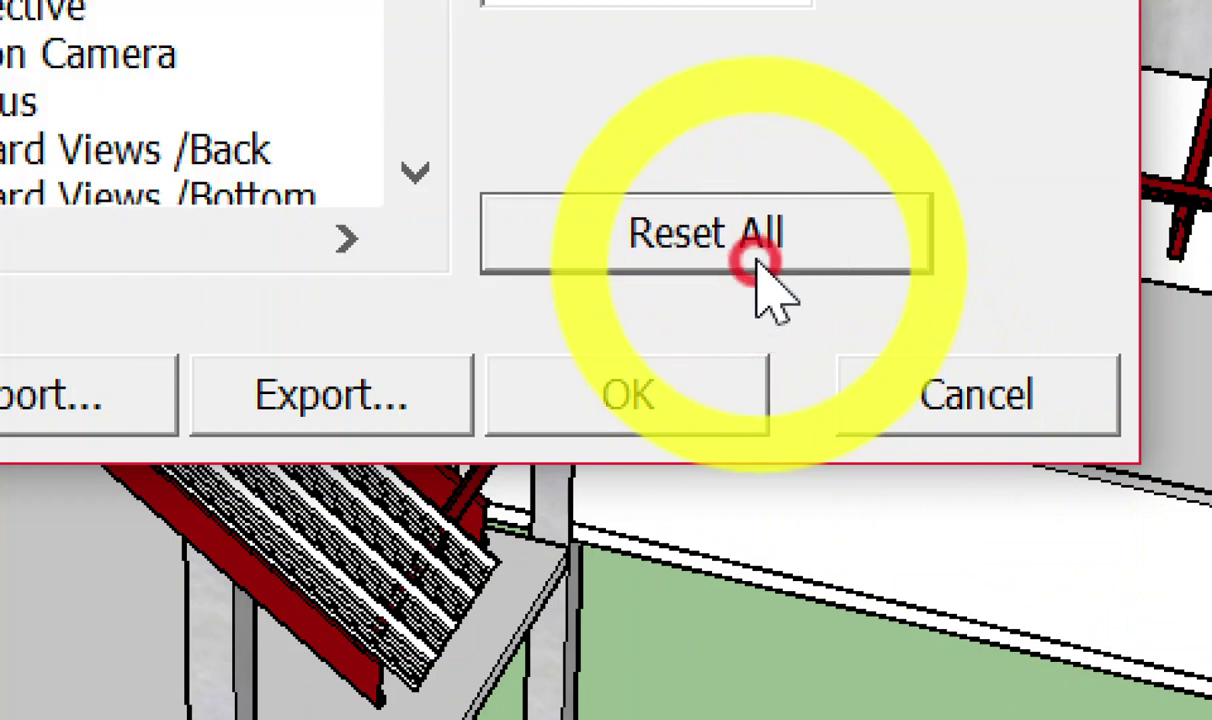
left_click(707, 369)
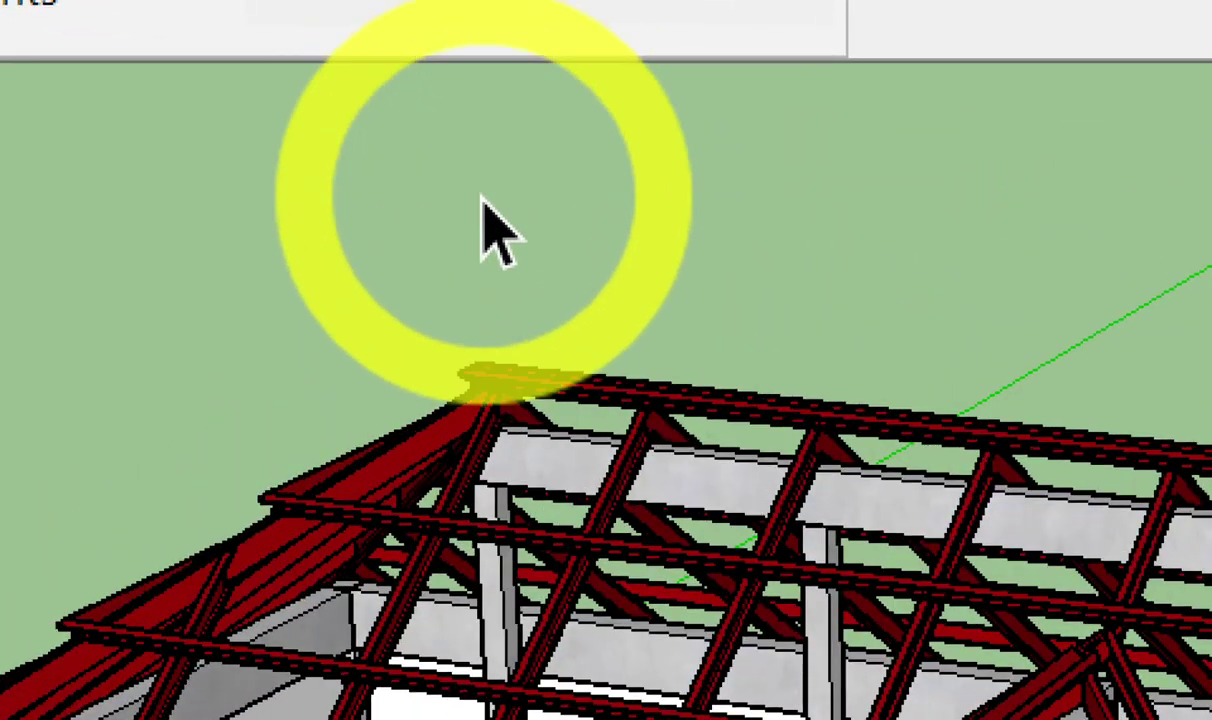
key("z")
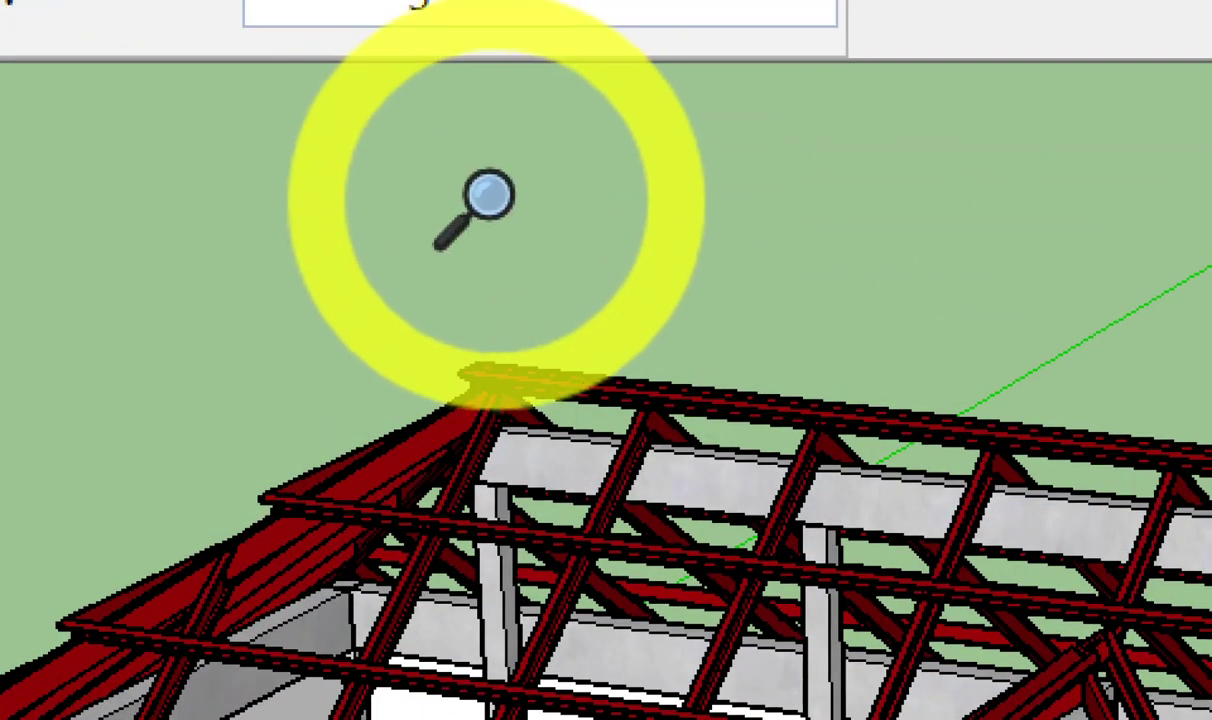
key("t")
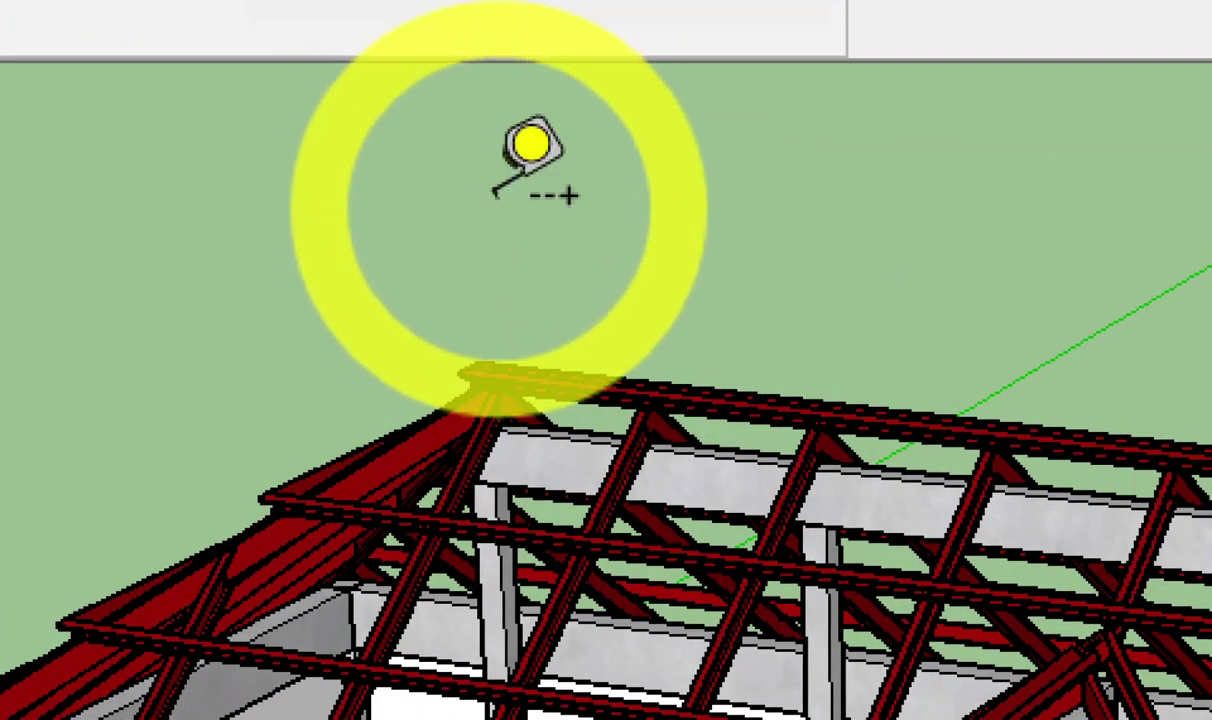
key("l")
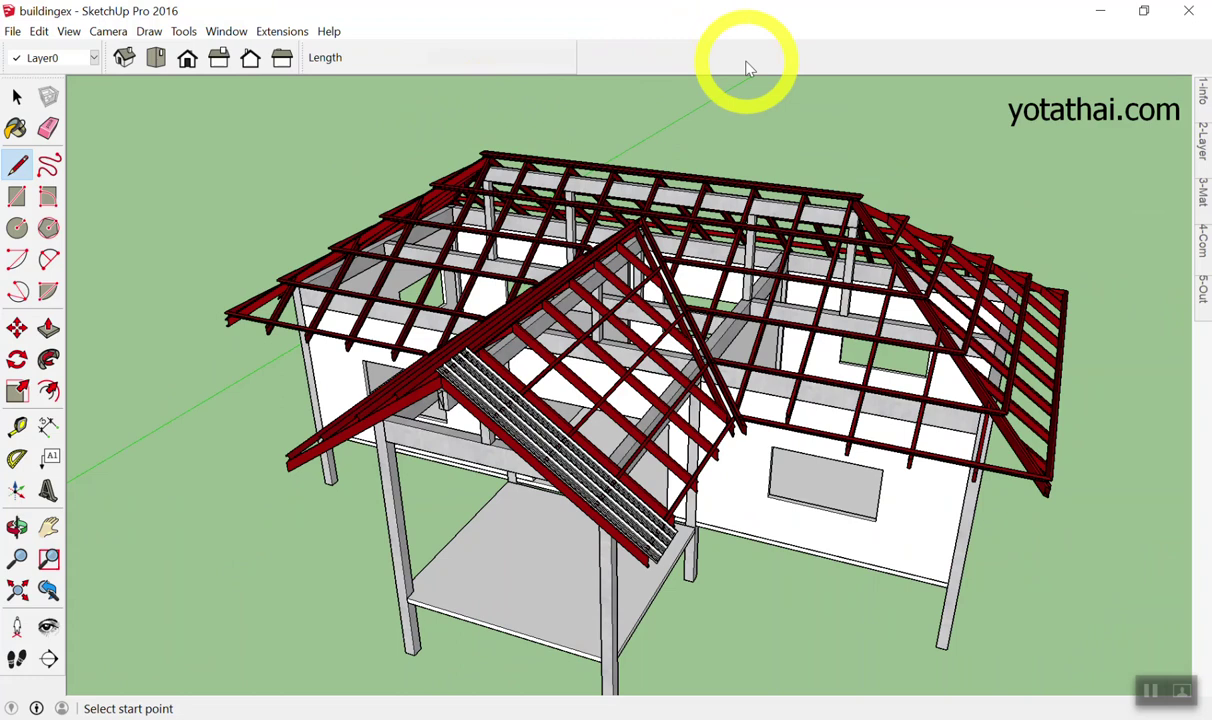
key("space")
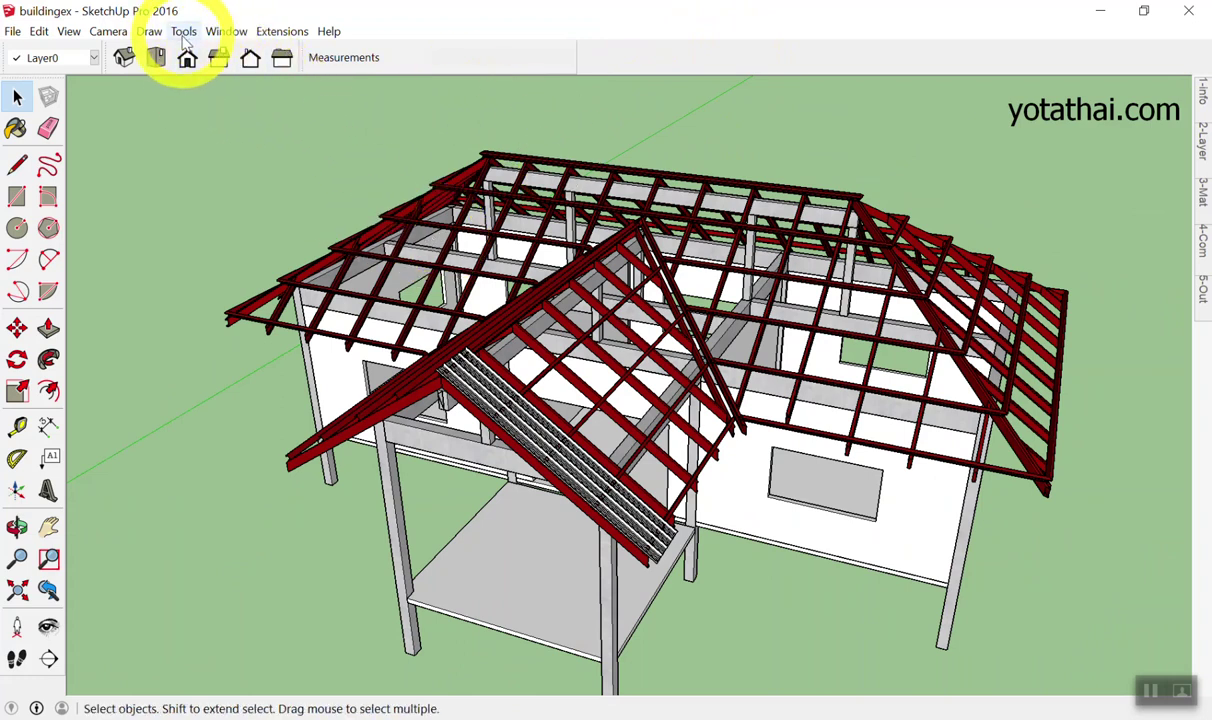
scroll(576, 211, "down", 3)
scroll(427, 225, "up", 3)
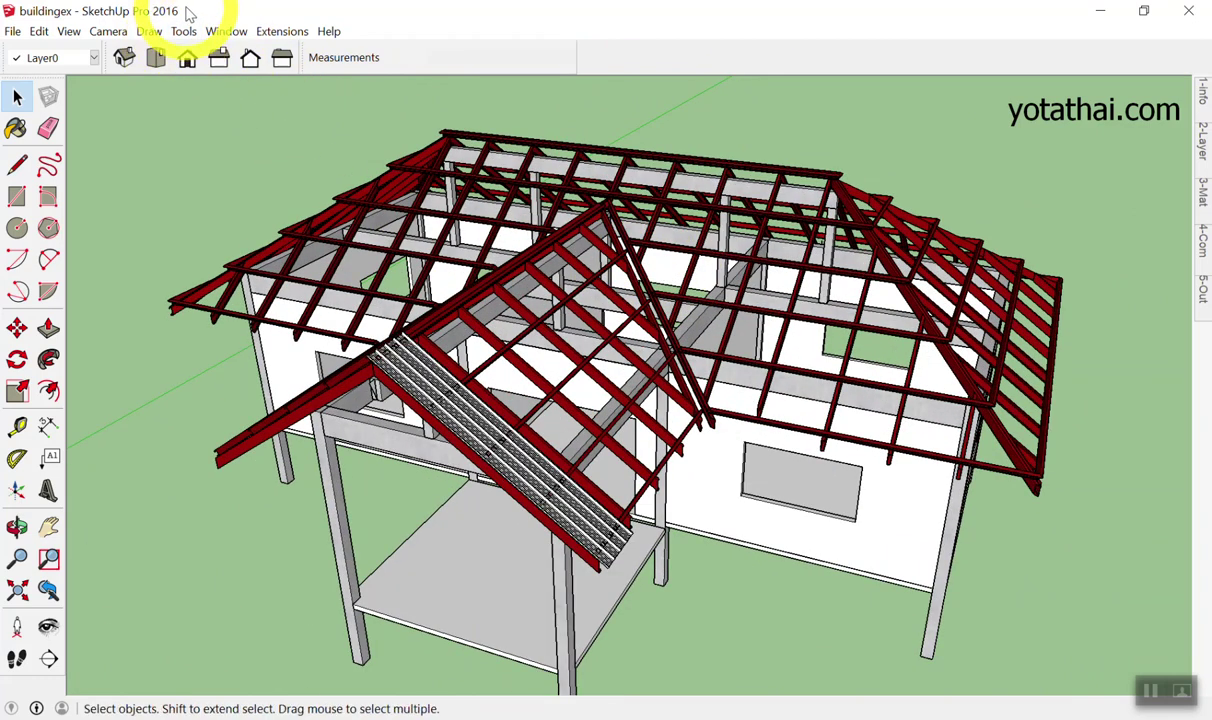
scroll(598, 185, "down", 2)
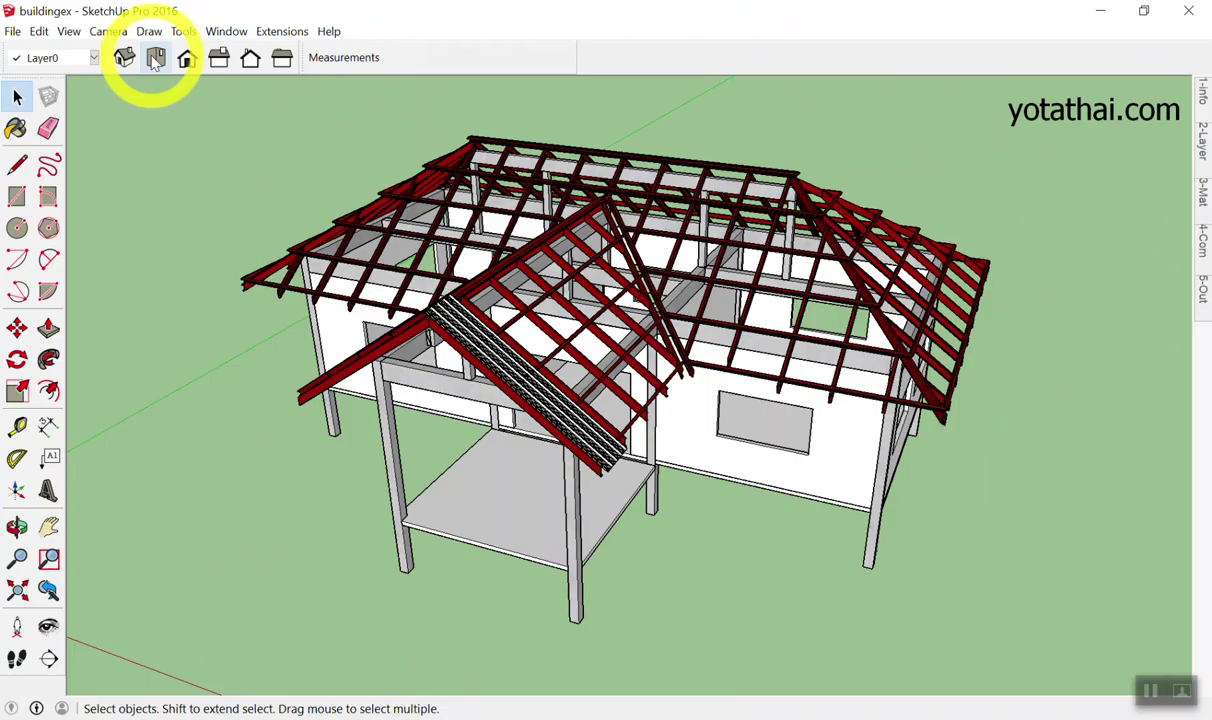
Switch the camera to Top, Front and Right views, then back to Top.
left_click(155, 60)
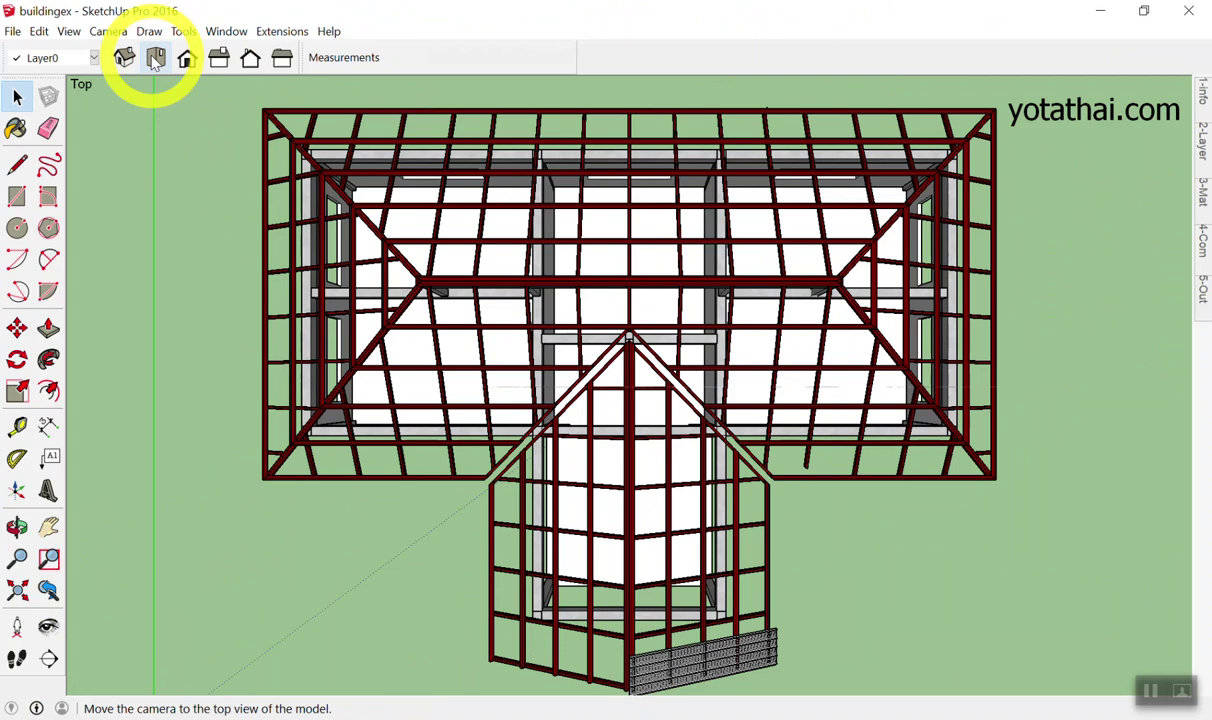
left_click(186, 58)
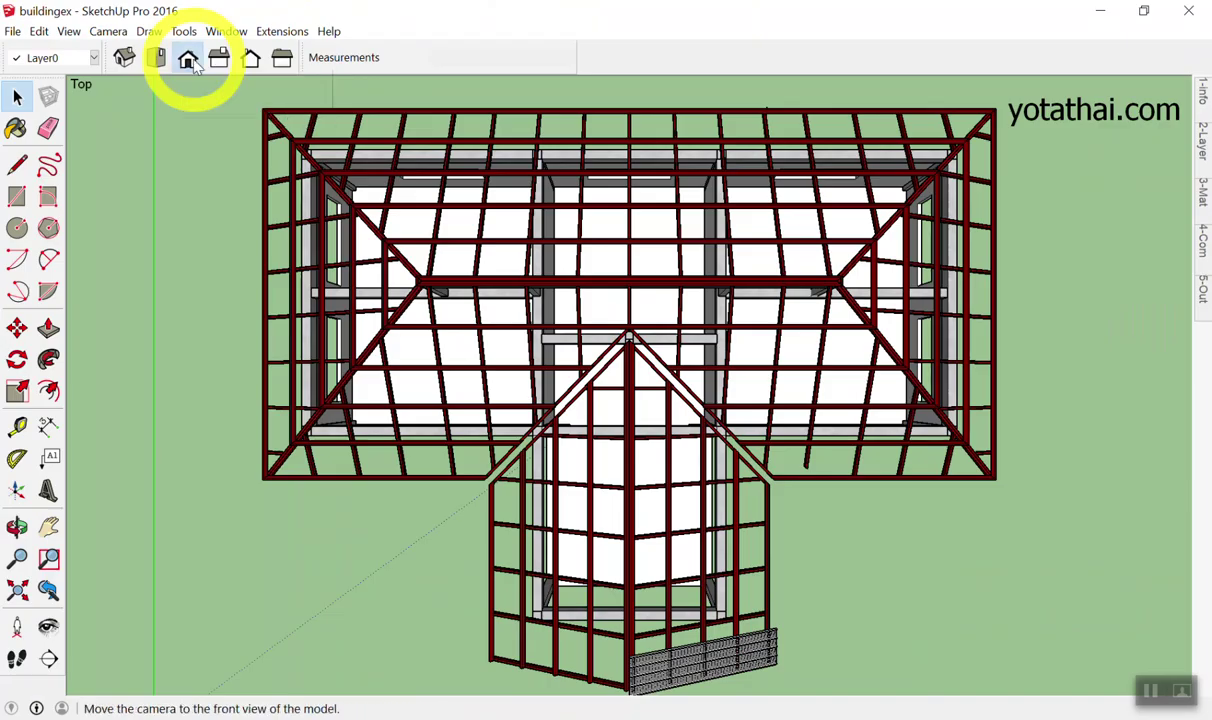
left_click(190, 60)
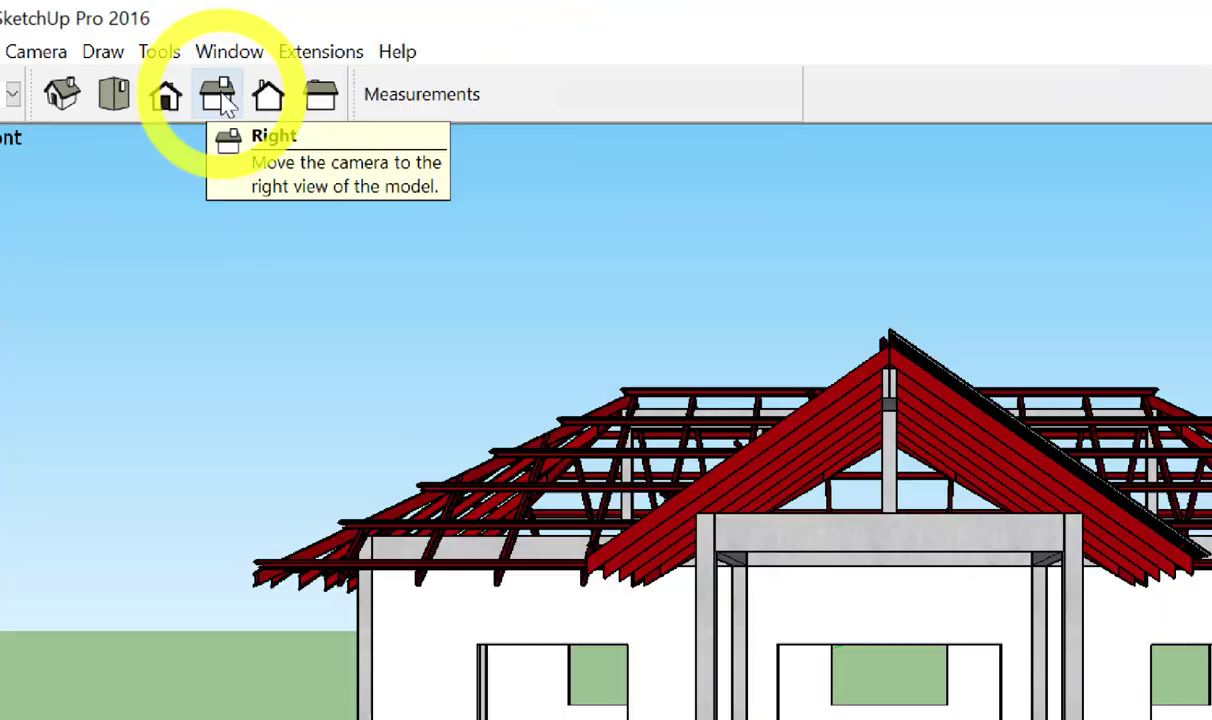
left_click(220, 58)
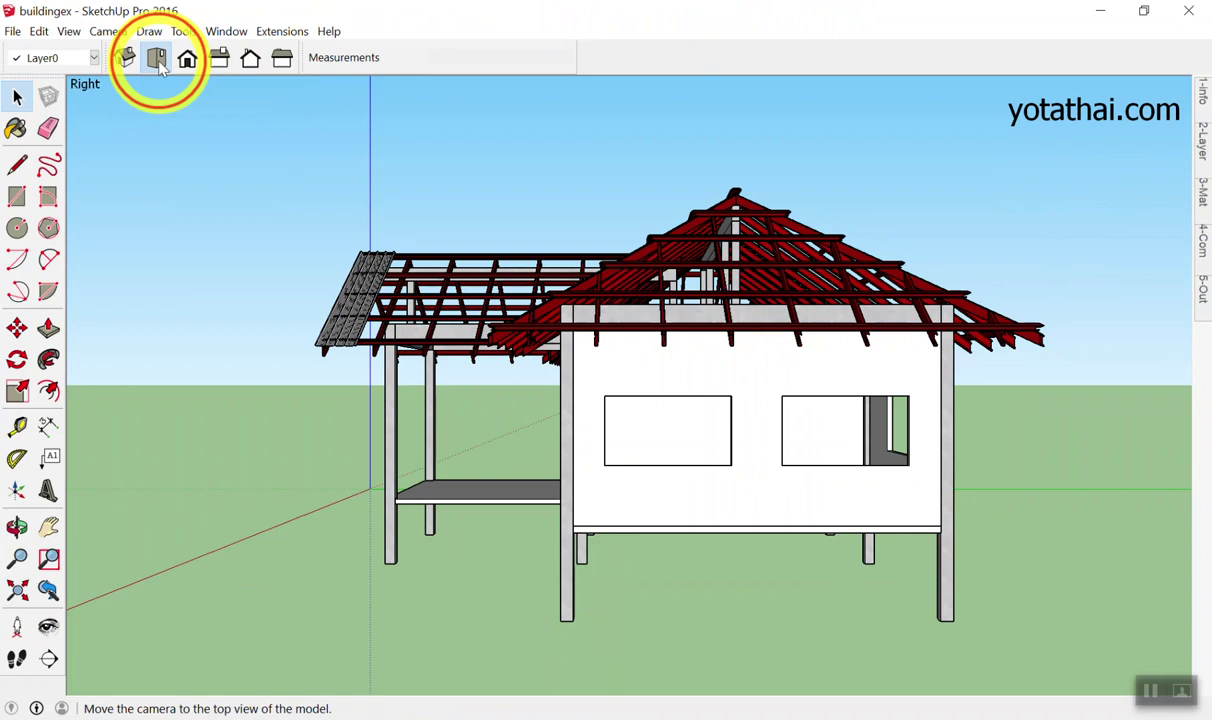
left_click(155, 57)
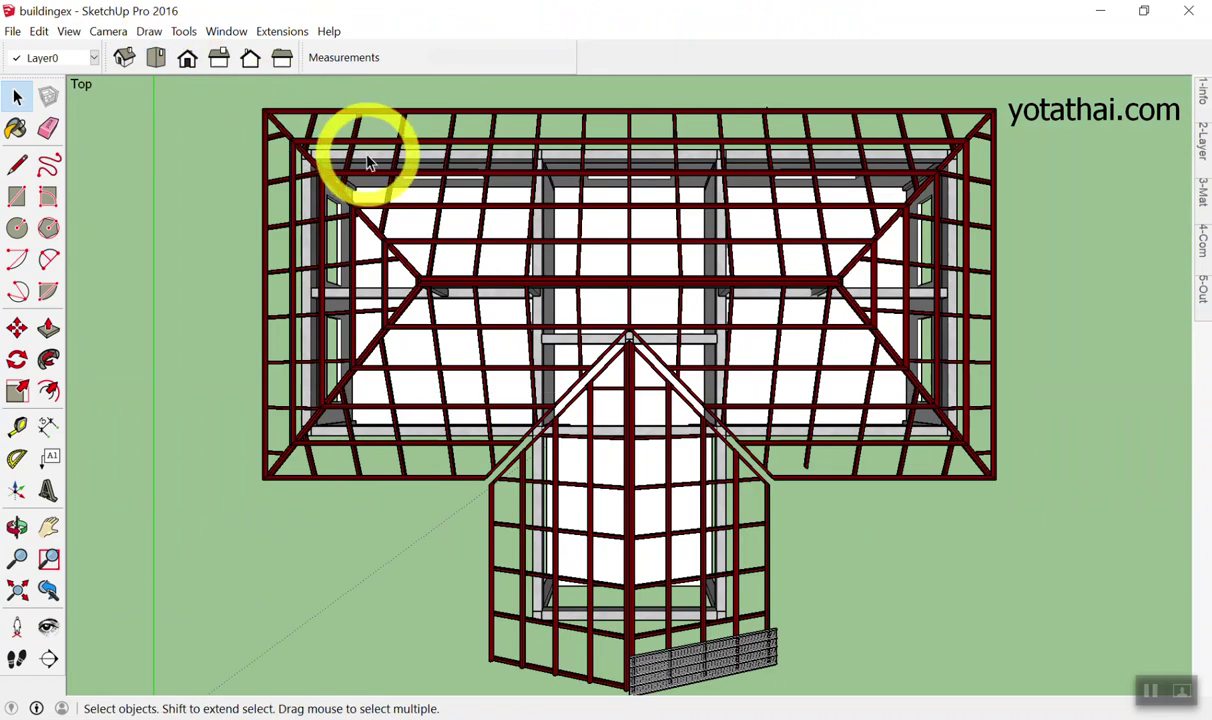
Label the X, Y and Z axes with the screen pen, clear the marks, and zoom out.
scroll(503, 211, "down", 1)
scroll(508, 217, "down", 3)
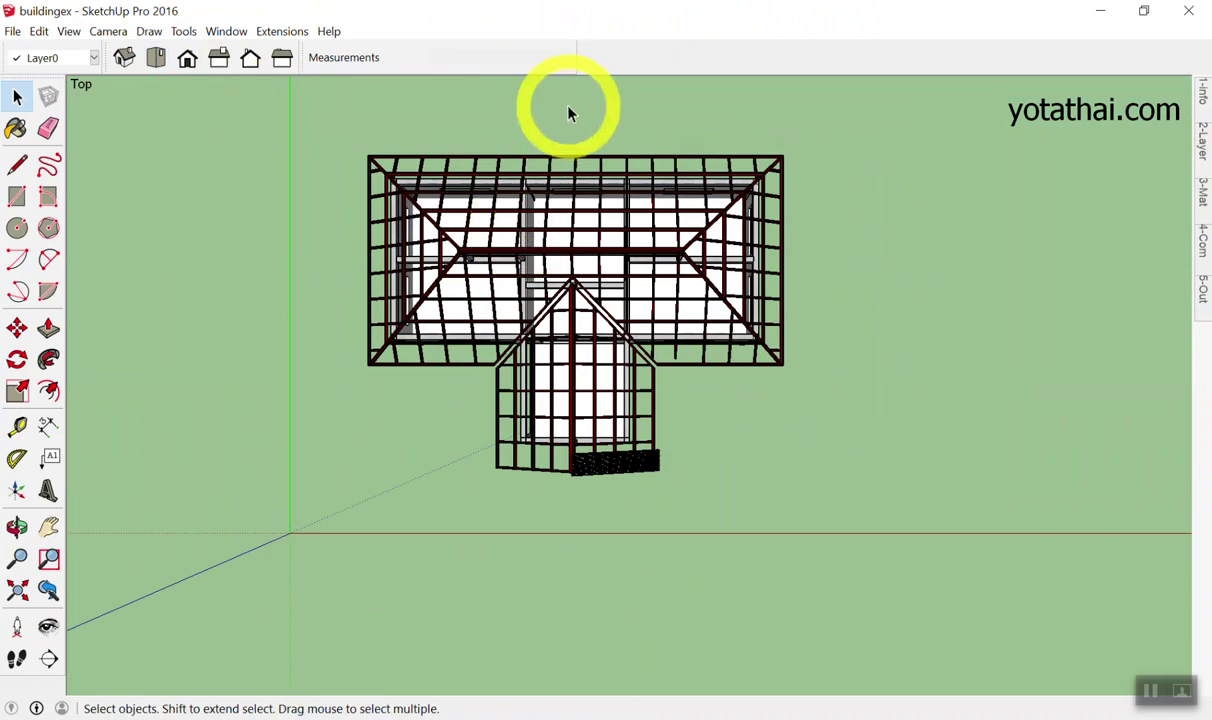
scroll(568, 113, "up", 2)
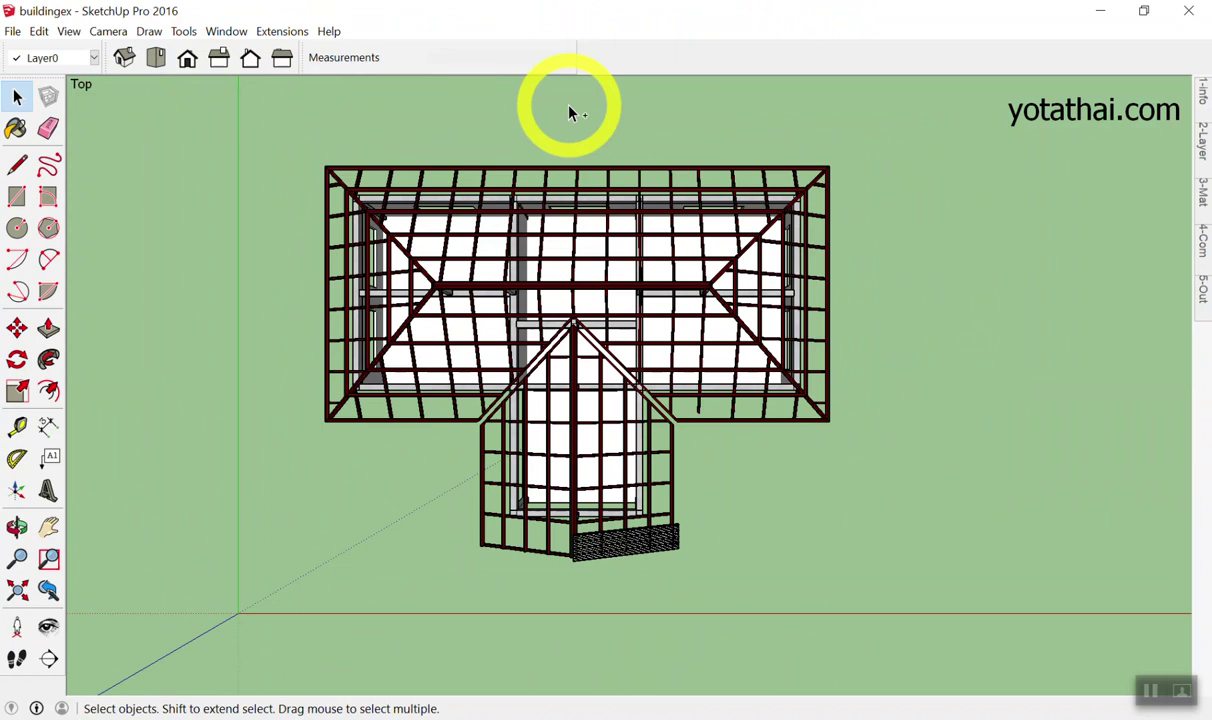
left_click_drag(768, 617, 803, 585)
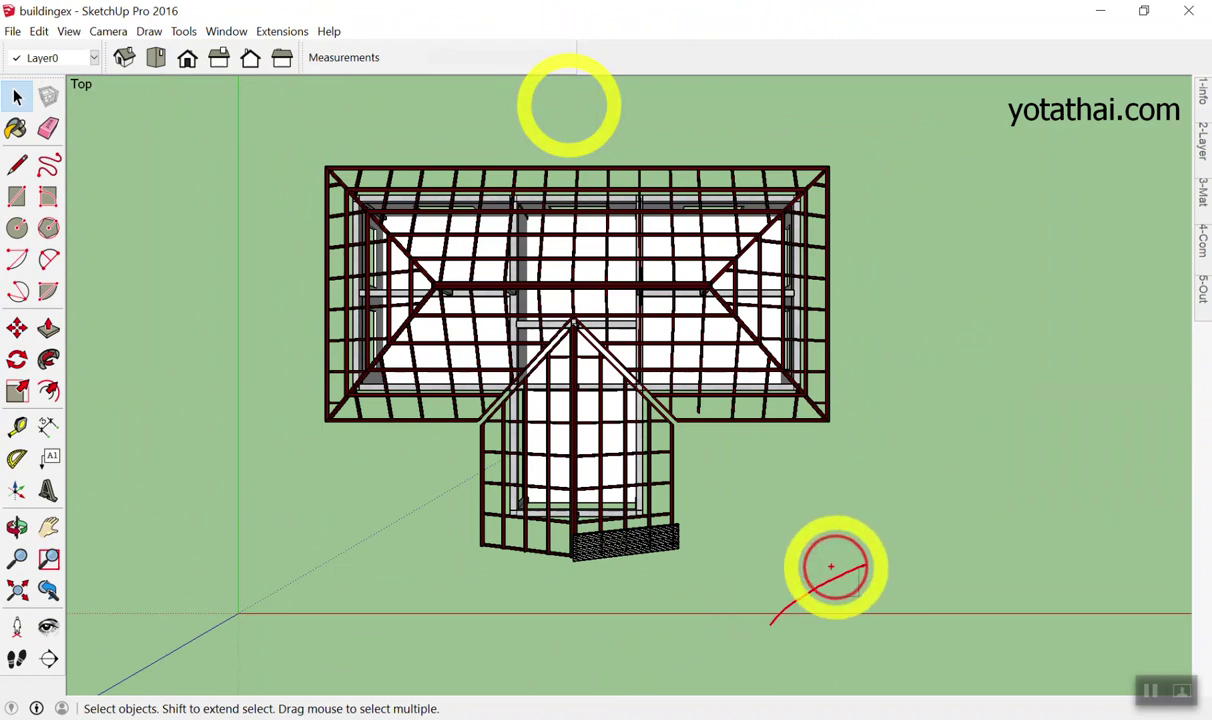
left_click_drag(176, 128, 196, 216)
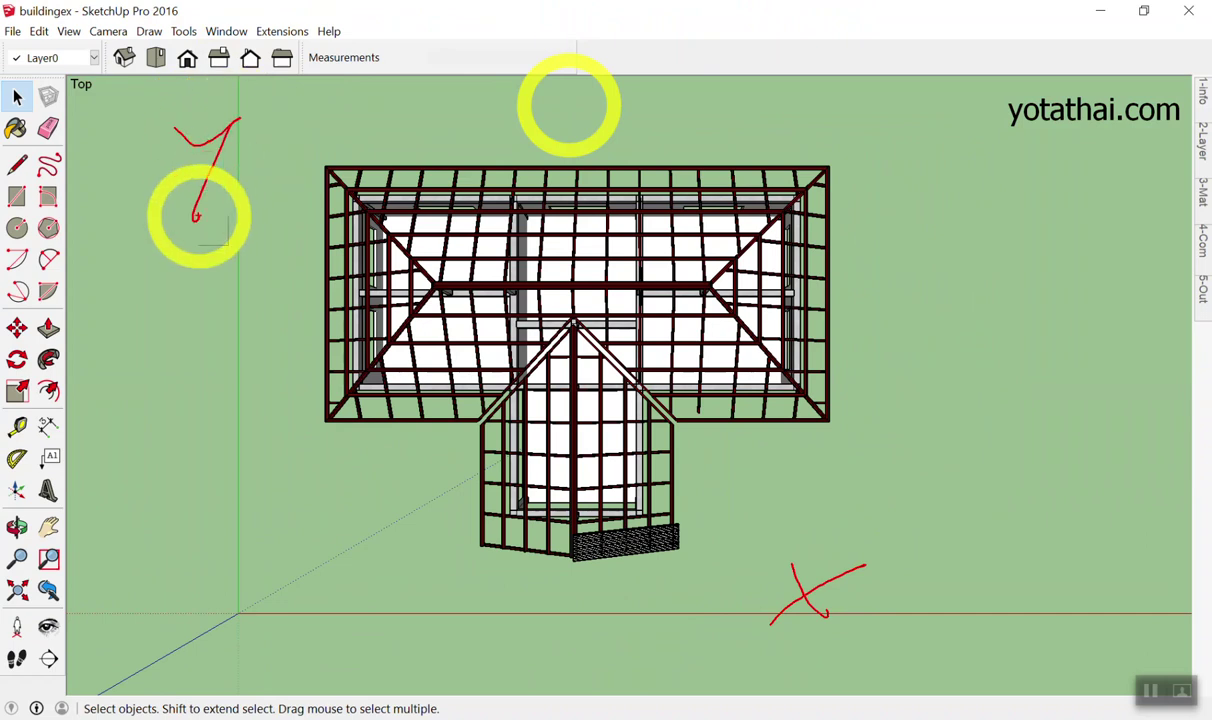
left_click_drag(150, 55, 130, 72)
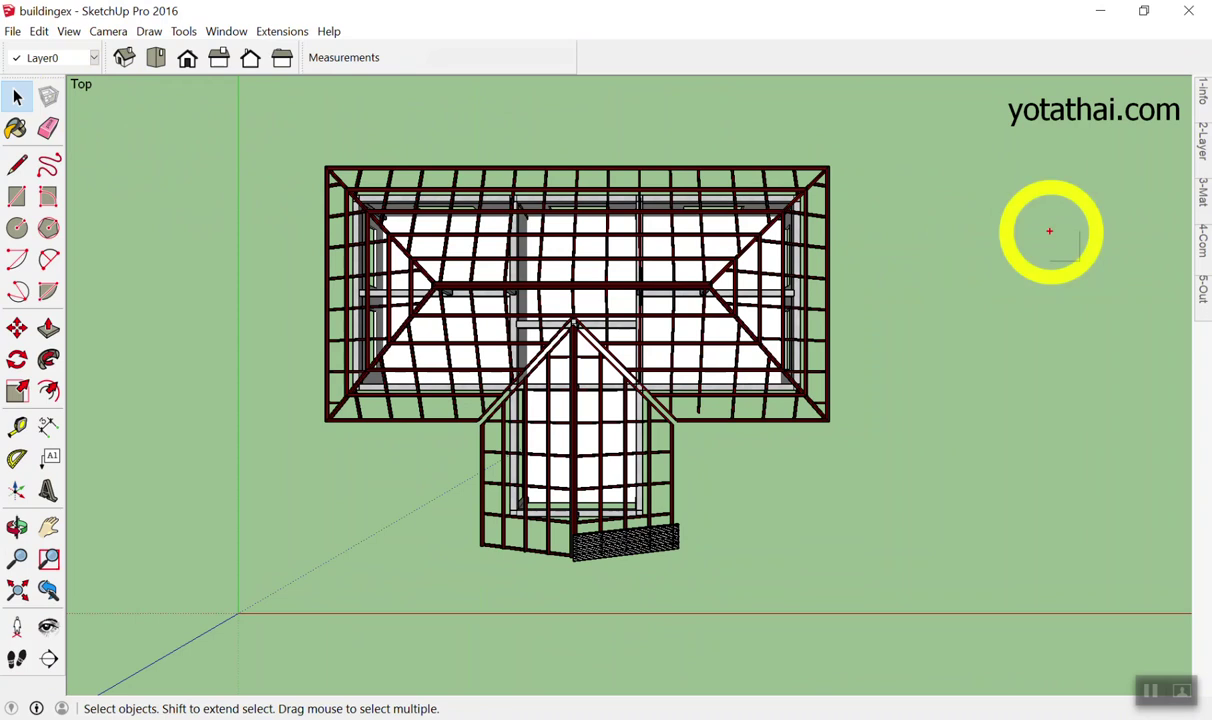
left_click_drag(133, 611, 204, 657)
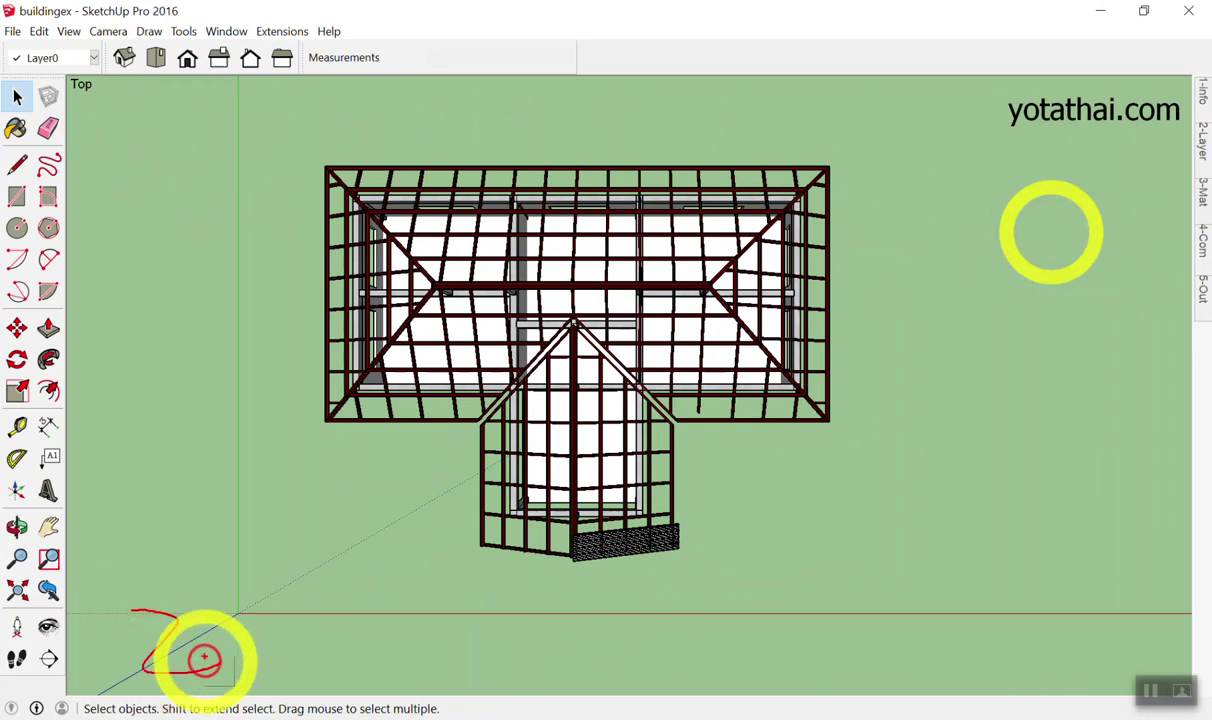
mouse_move(806, 618)
left_mouse_down()
mouse_move(898, 555)
mouse_move(870, 622)
left_mouse_up()
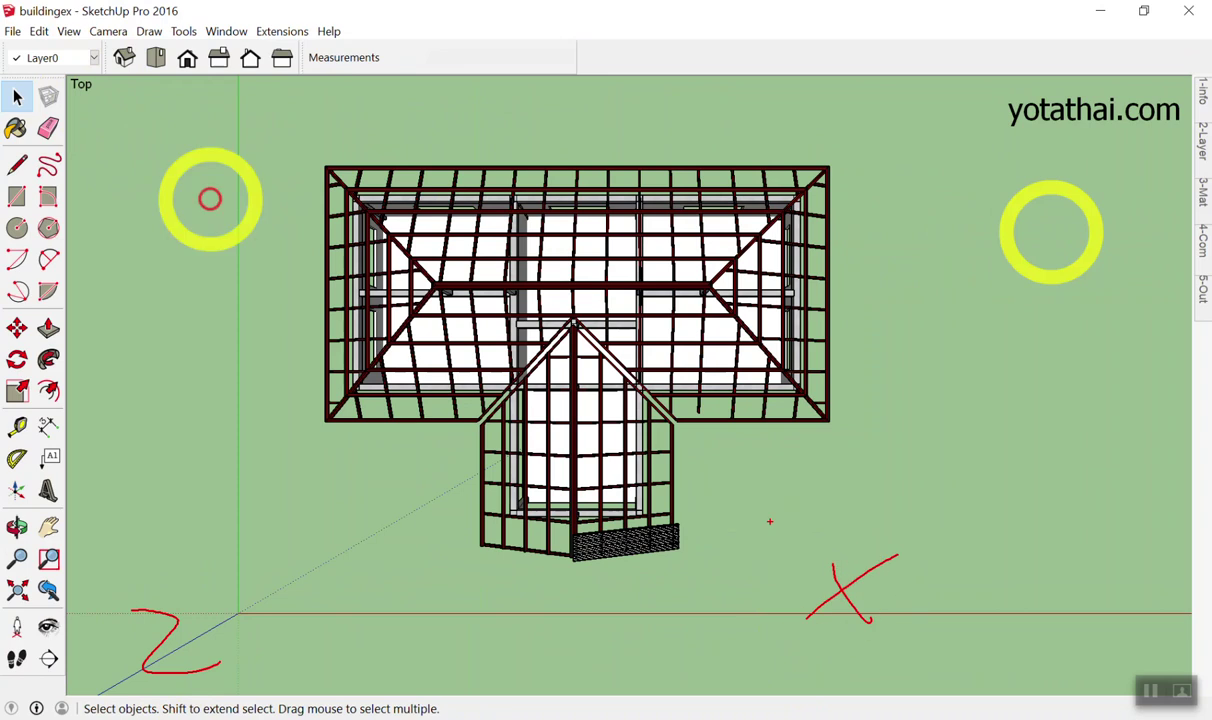
left_click_drag(166, 174, 193, 222)
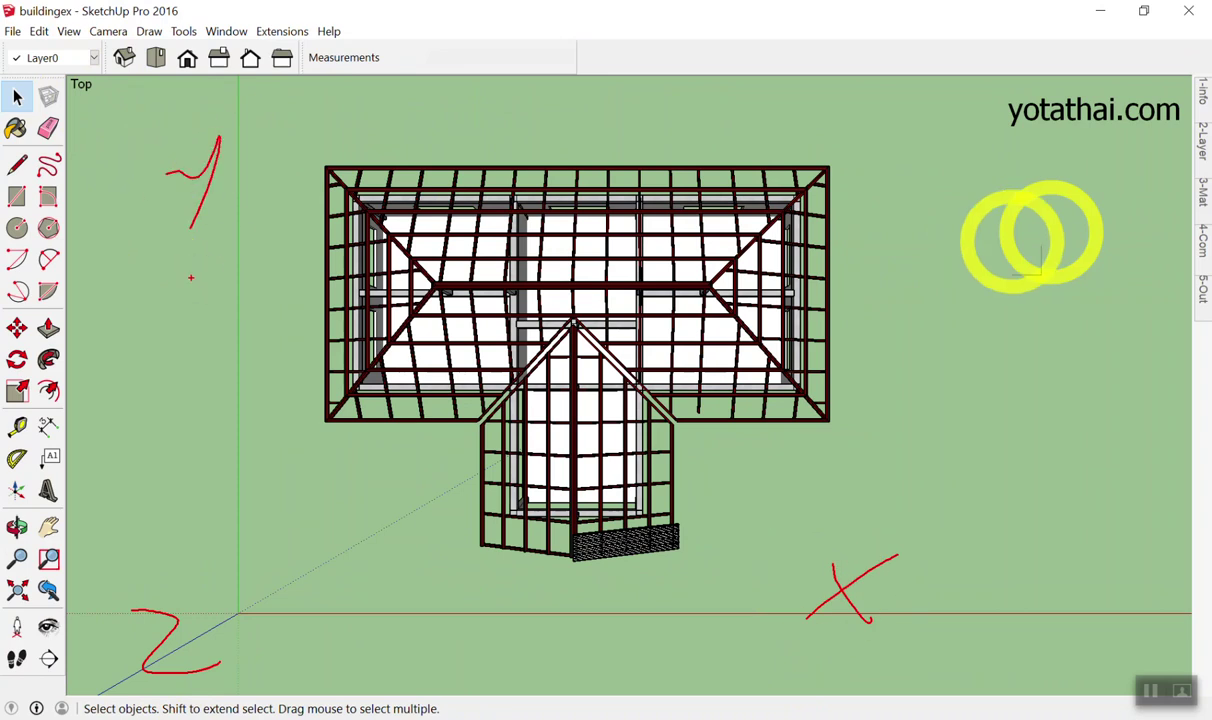
key("Escape")
scroll(609, 203, "down", 2)
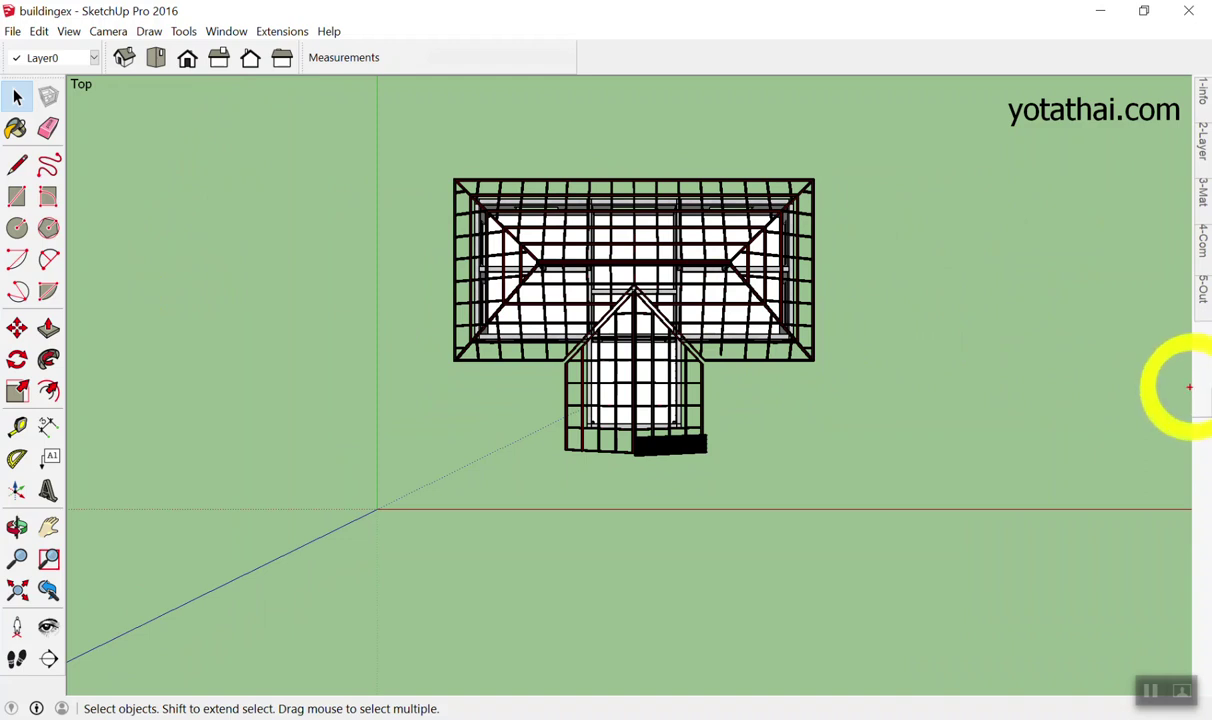
mouse_move(897, 283)
left_mouse_down()
mouse_move(885, 455)
mouse_move(871, 482)
mouse_move(914, 446)
mouse_move(982, 500)
left_mouse_up()
left_click_drag(948, 498, 990, 476)
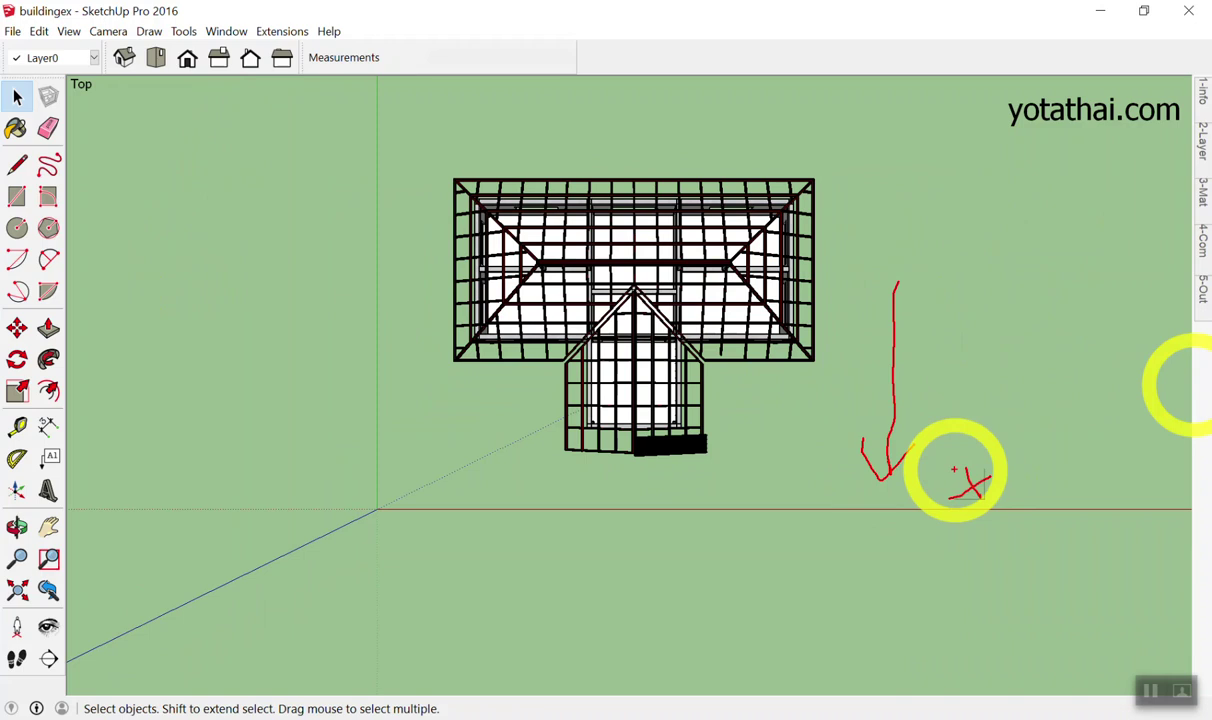
left_click_drag(662, 578, 600, 582)
mouse_move(710, 562)
left_mouse_down()
mouse_move(533, 620)
mouse_move(663, 577)
mouse_move(806, 560)
left_mouse_up()
mouse_move(507, 605)
left_mouse_down()
mouse_move(455, 575)
mouse_move(512, 585)
left_mouse_up()
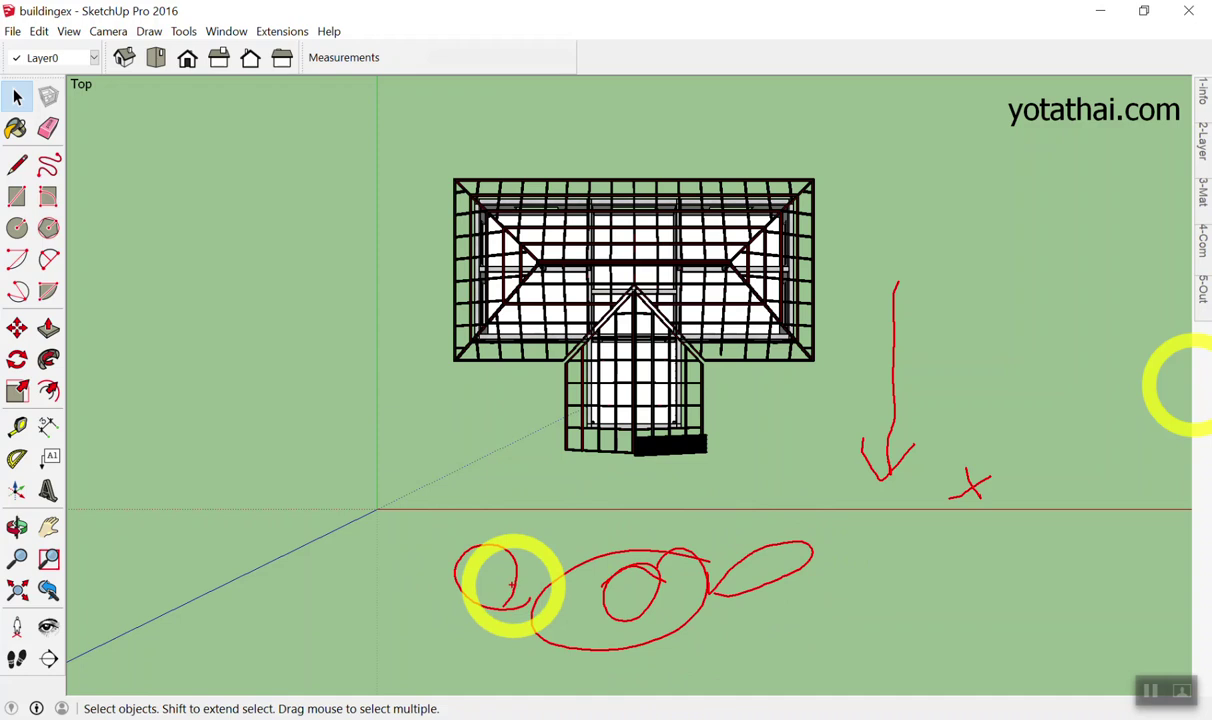
left_click_drag(208, 555, 173, 633)
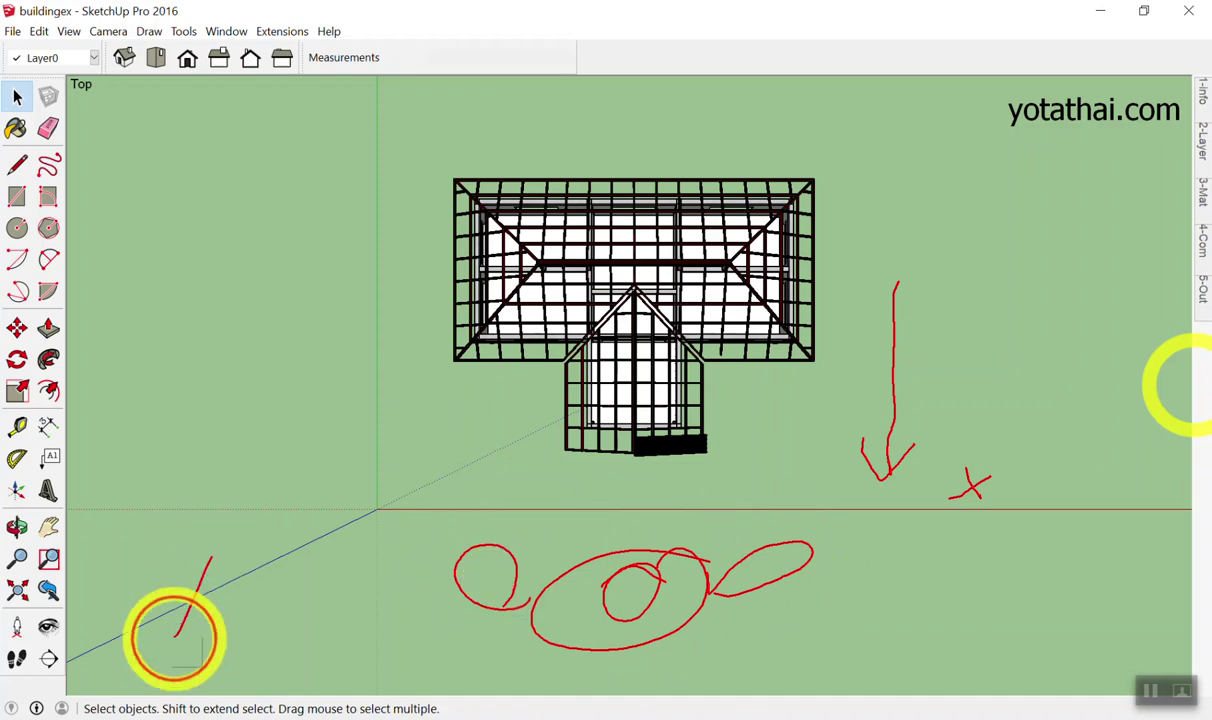
left_click_drag(152, 581, 232, 626)
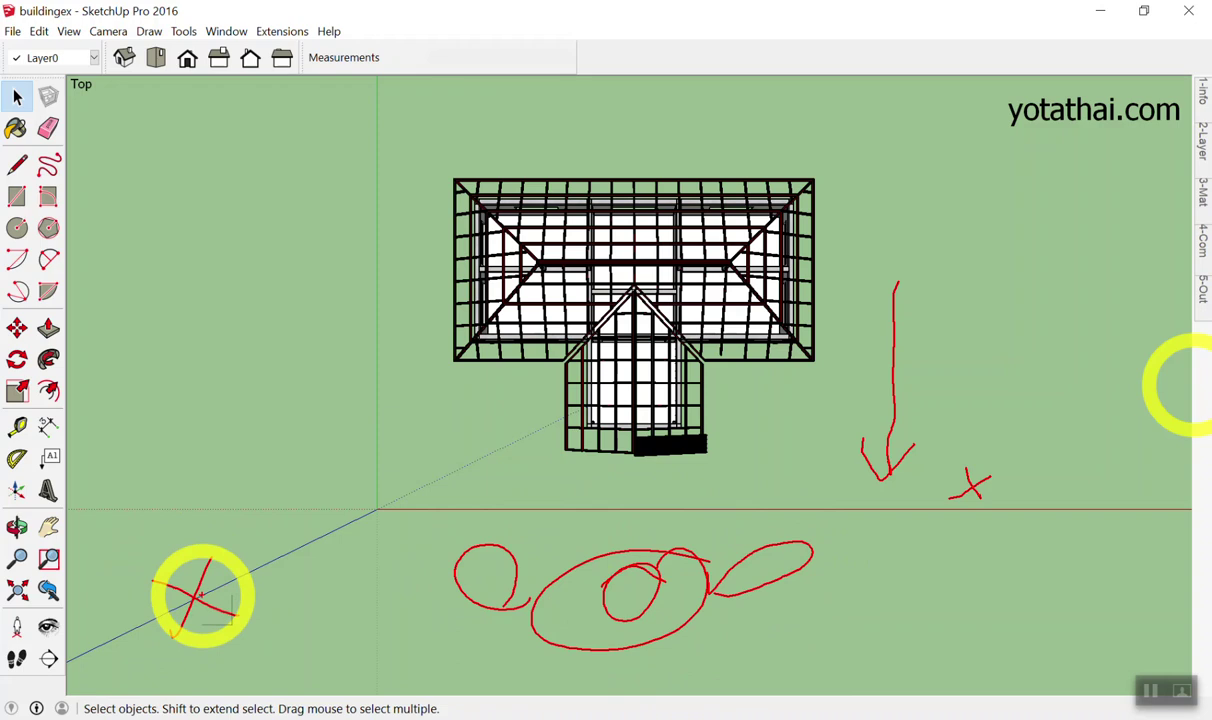
left_click_drag(372, 108, 443, 132)
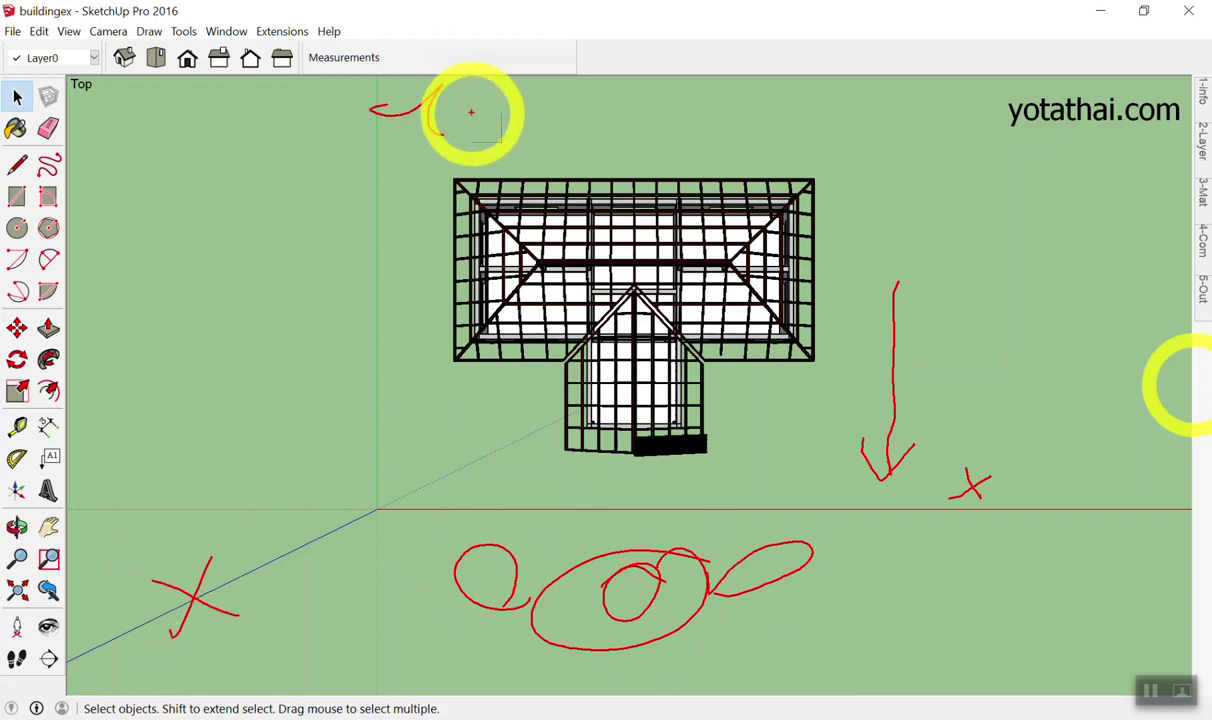
mouse_move(1135, 480)
left_mouse_down()
mouse_move(381, 495)
mouse_move(403, 114)
mouse_move(1117, 131)
mouse_move(1085, 498)
left_mouse_up()
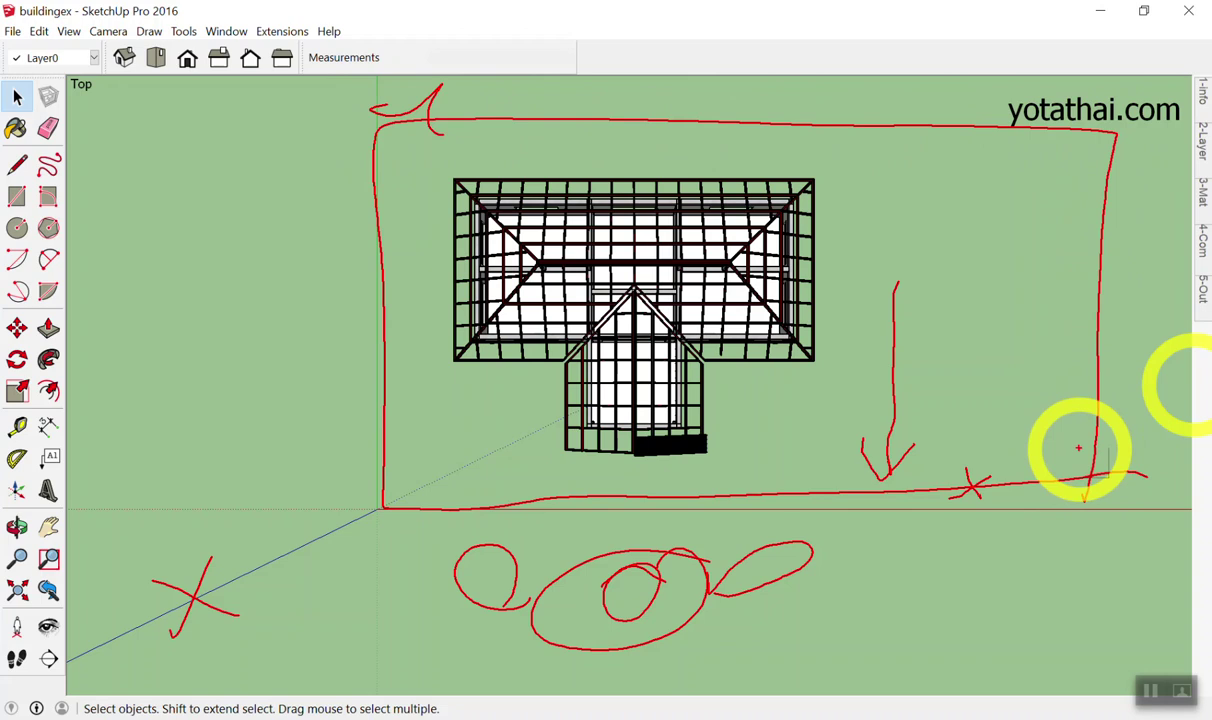
left_click_drag(266, 202, 313, 290)
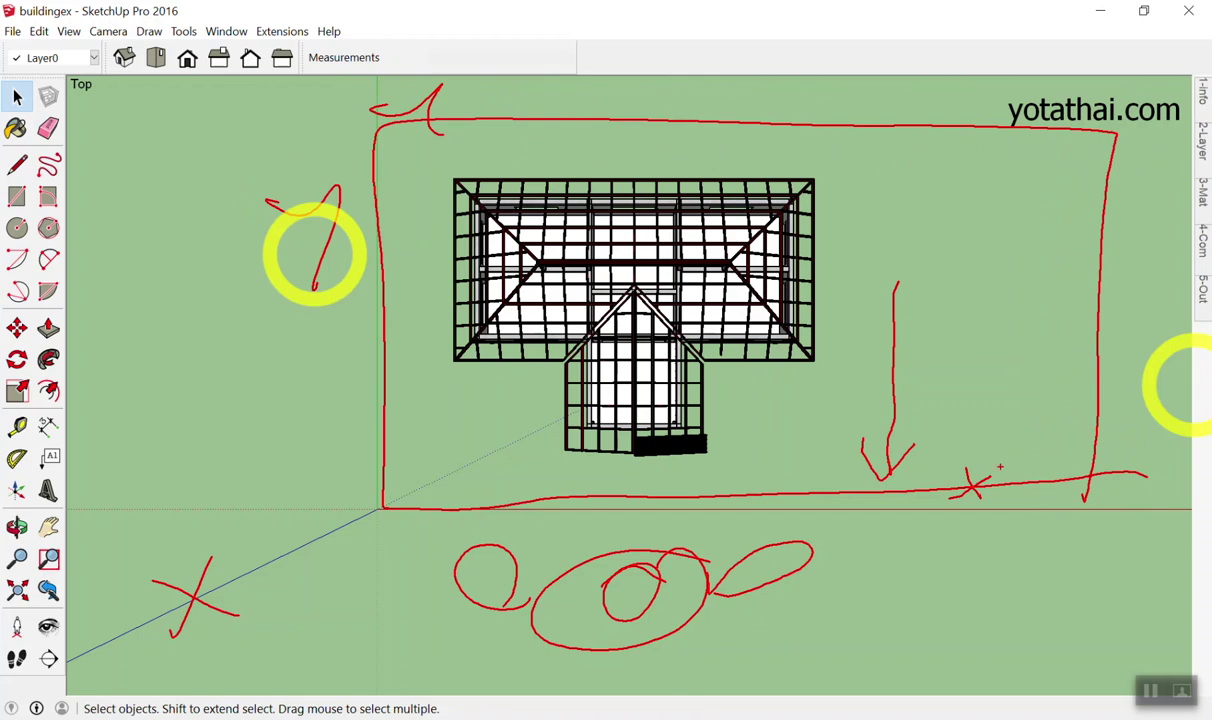
left_click_drag(1053, 383, 972, 463)
left_click_drag(980, 378, 1045, 458)
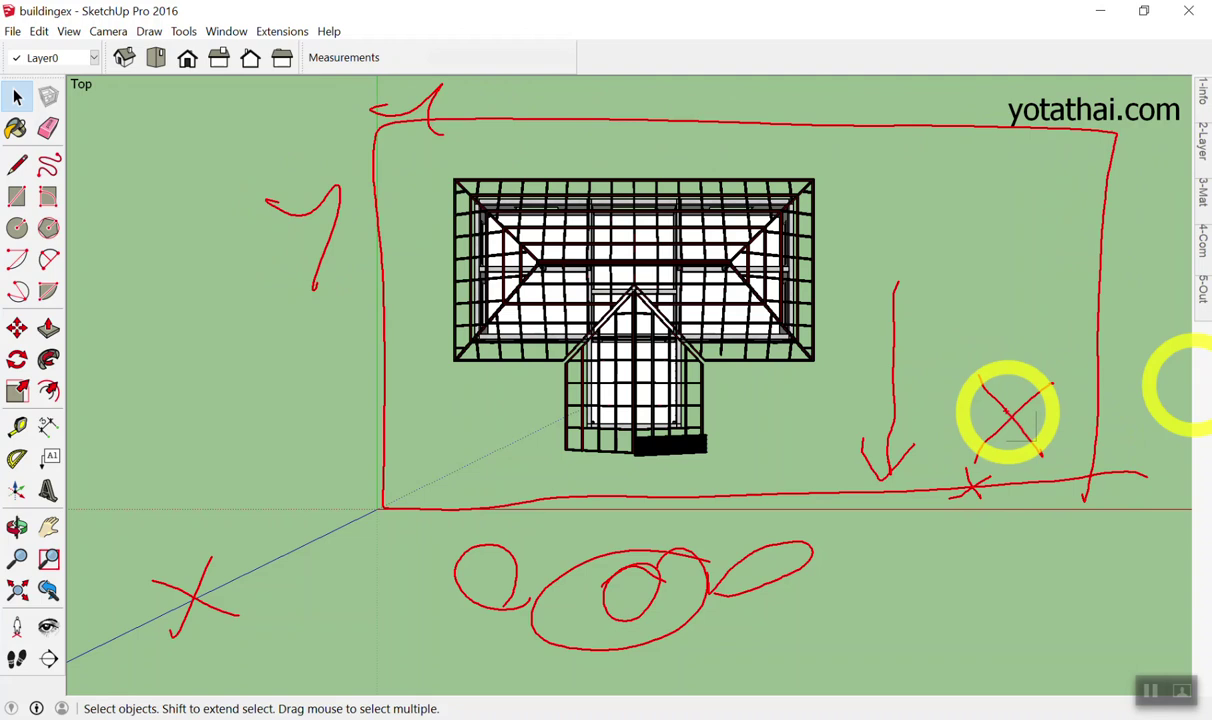
mouse_move(641, 555)
left_mouse_down()
mouse_move(663, 582)
mouse_move(637, 525)
left_mouse_up()
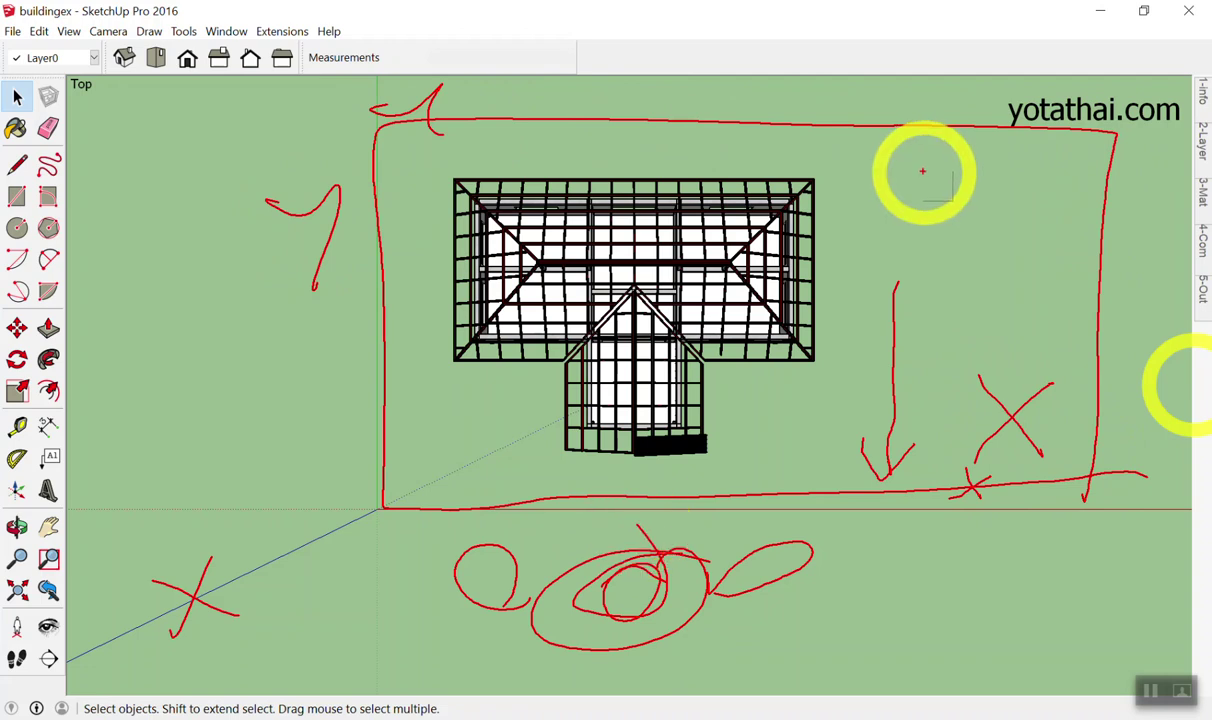
left_click_drag(905, 165, 945, 198)
mouse_move(942, 170)
left_mouse_down()
mouse_move(905, 200)
mouse_move(955, 230)
left_mouse_up()
mouse_move(985, 180)
left_mouse_down()
mouse_move(1015, 178)
mouse_move(1004, 218)
left_mouse_up()
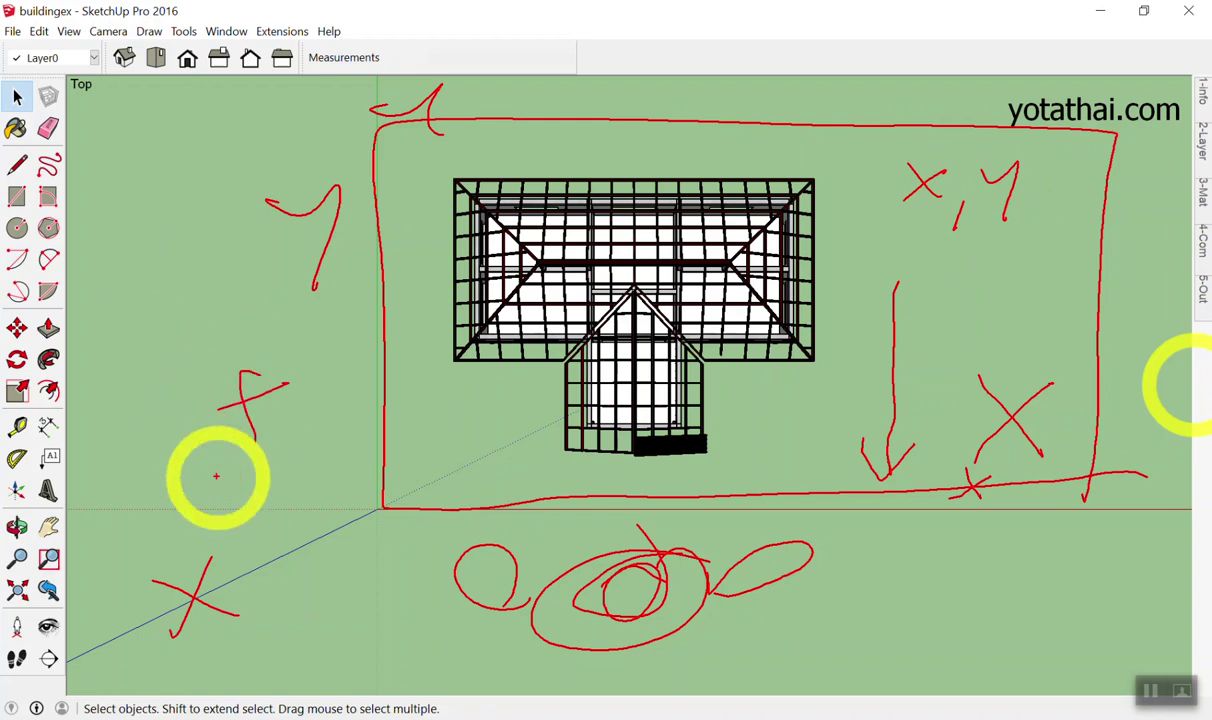
left_click_drag(265, 306, 200, 438)
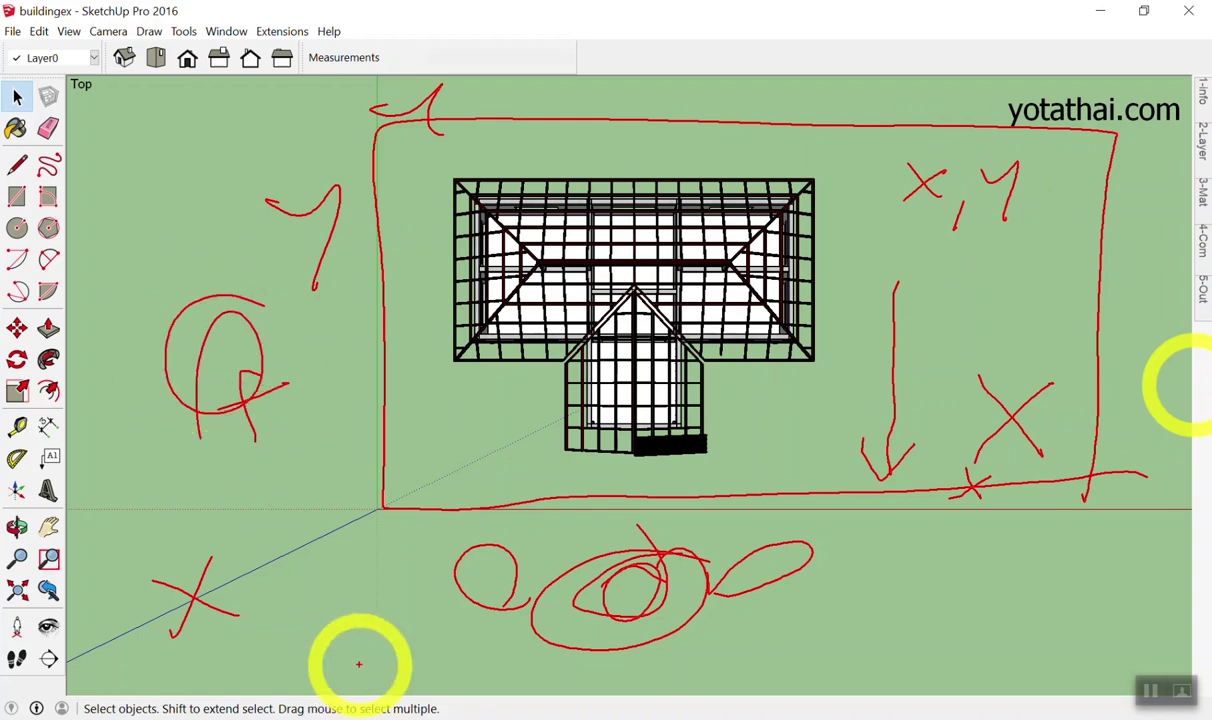
left_click_drag(870, 140, 957, 143)
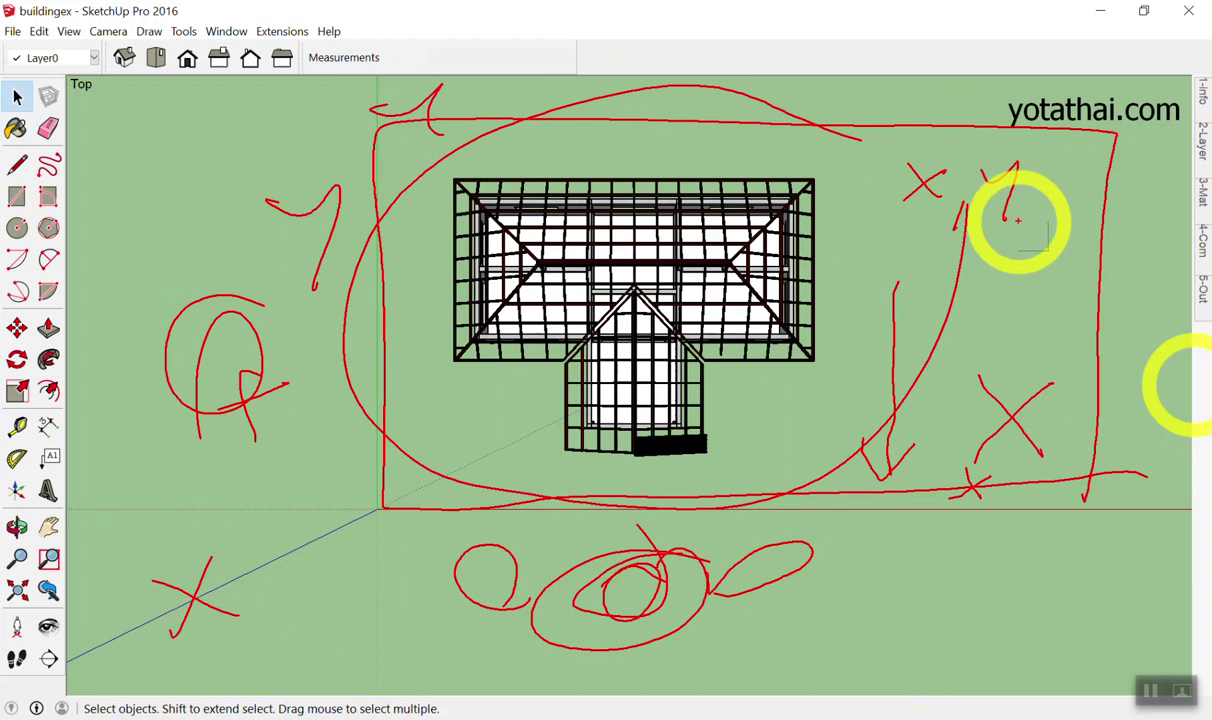
key("Escape")
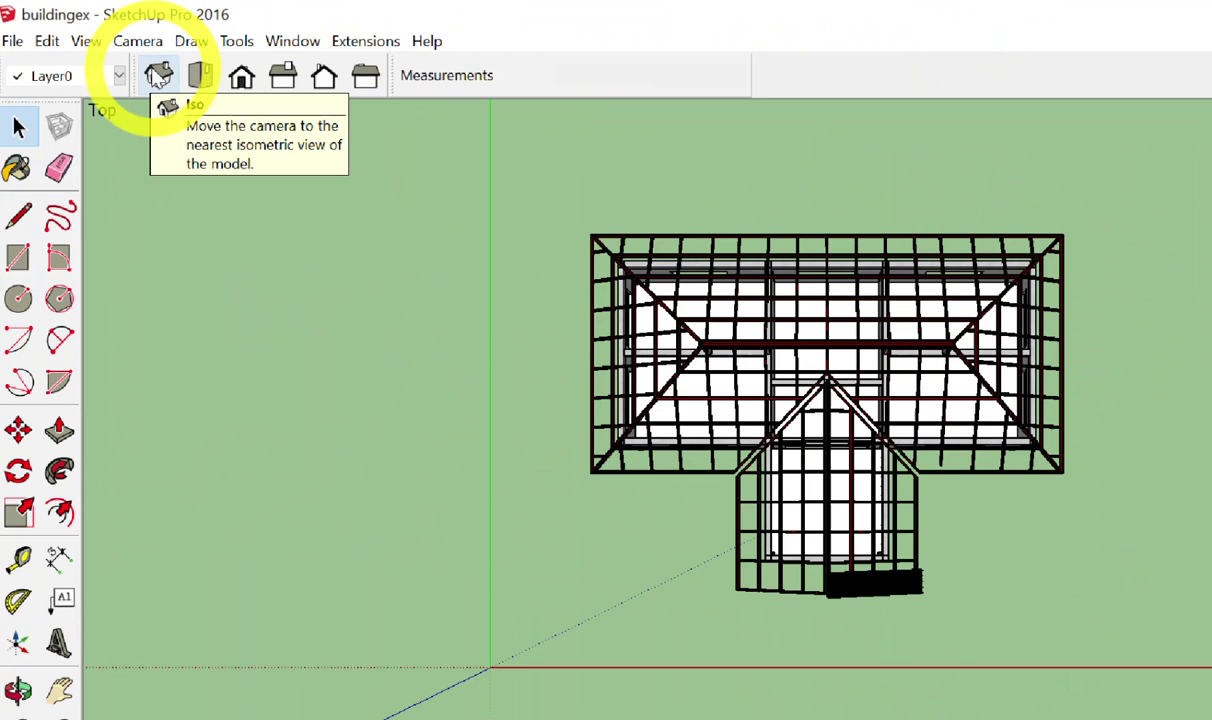
Switch to Iso view, sketch pen marks along the blue axis and around the house, then clear them.
left_click(123, 58)
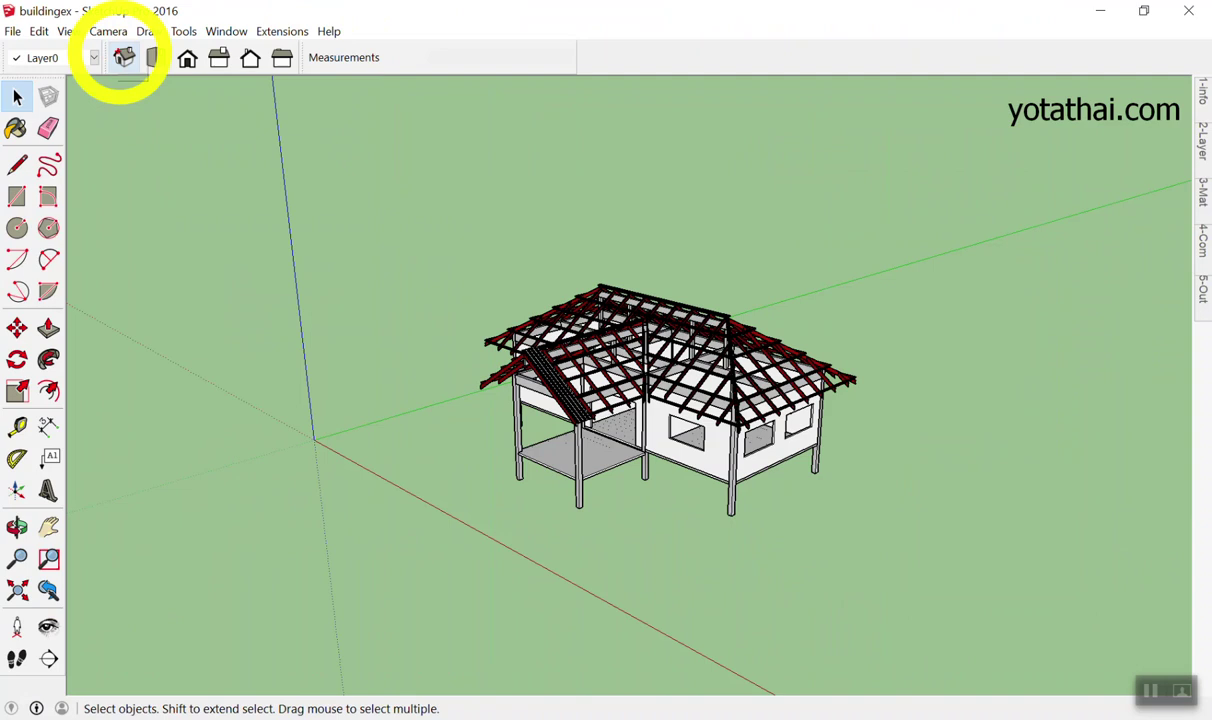
mouse_move(308, 443)
left_mouse_down()
mouse_move(772, 642)
mouse_move(358, 432)
left_mouse_up()
mouse_move(388, 585)
left_mouse_down()
mouse_move(521, 572)
mouse_move(505, 626)
left_mouse_up()
left_click_drag(493, 228, 606, 300)
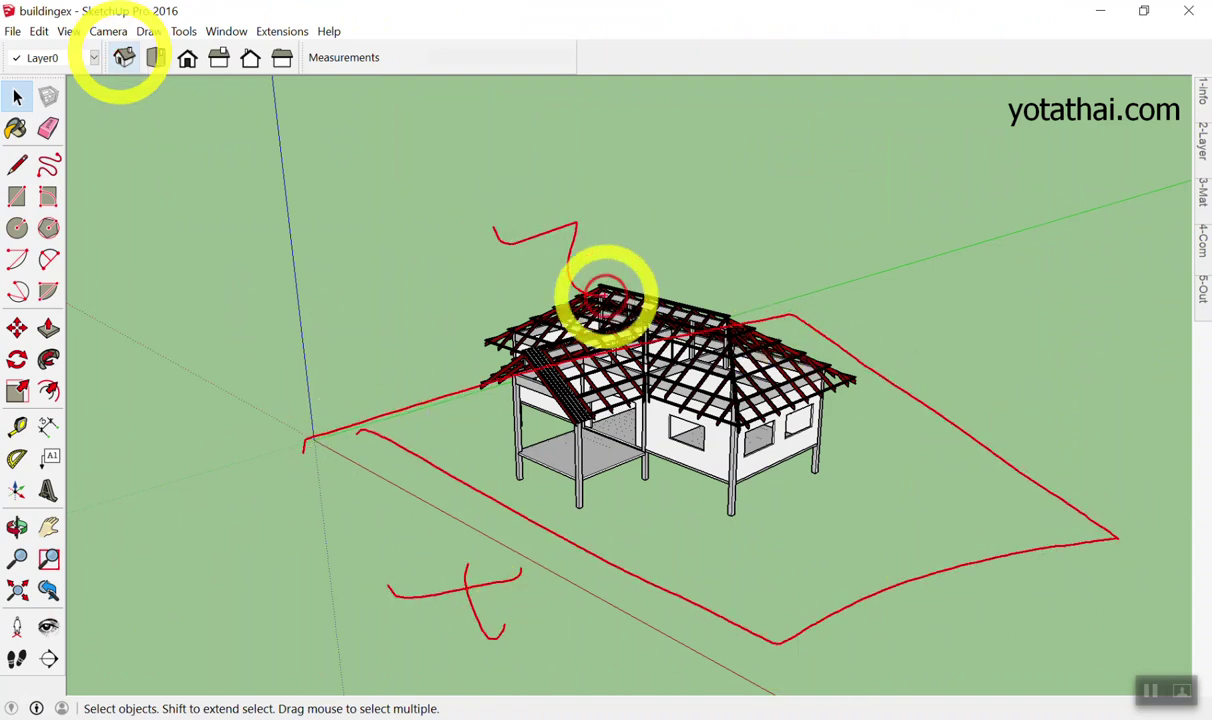
mouse_move(318, 440)
left_mouse_down()
mouse_move(238, 197)
mouse_move(350, 165)
left_mouse_up()
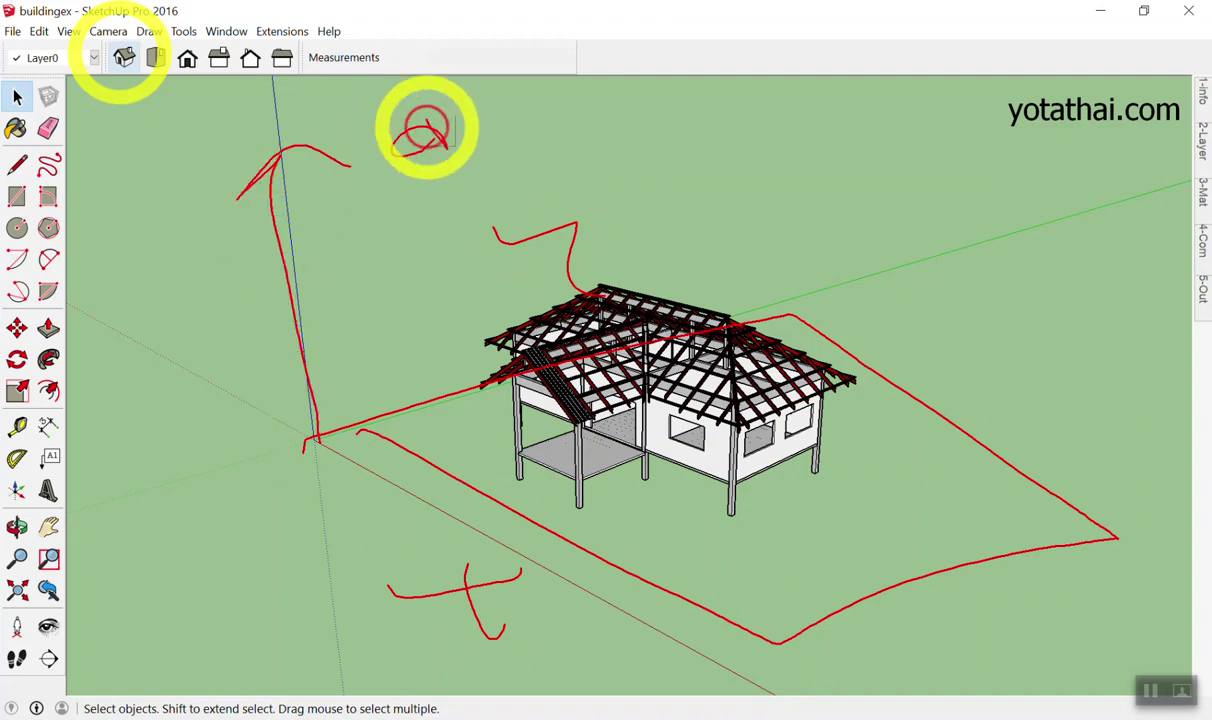
left_click_drag(426, 131, 493, 204)
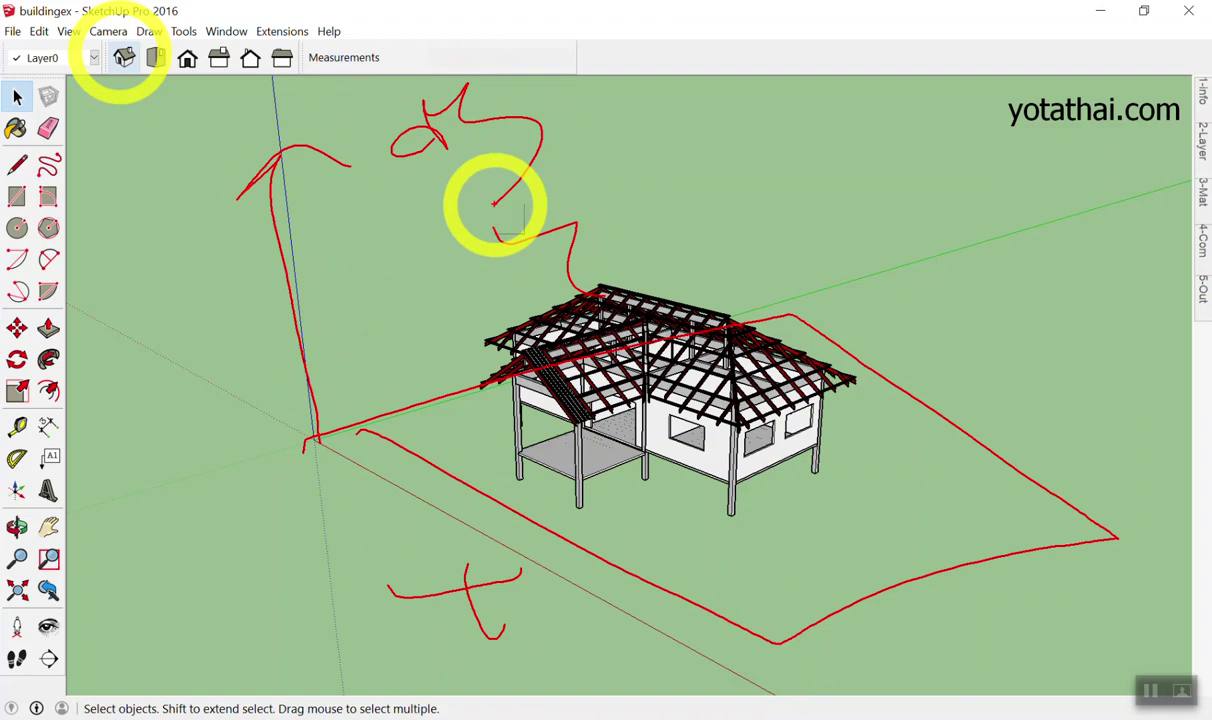
mouse_move(387, 550)
left_mouse_down()
mouse_move(427, 560)
mouse_move(375, 518)
left_mouse_up()
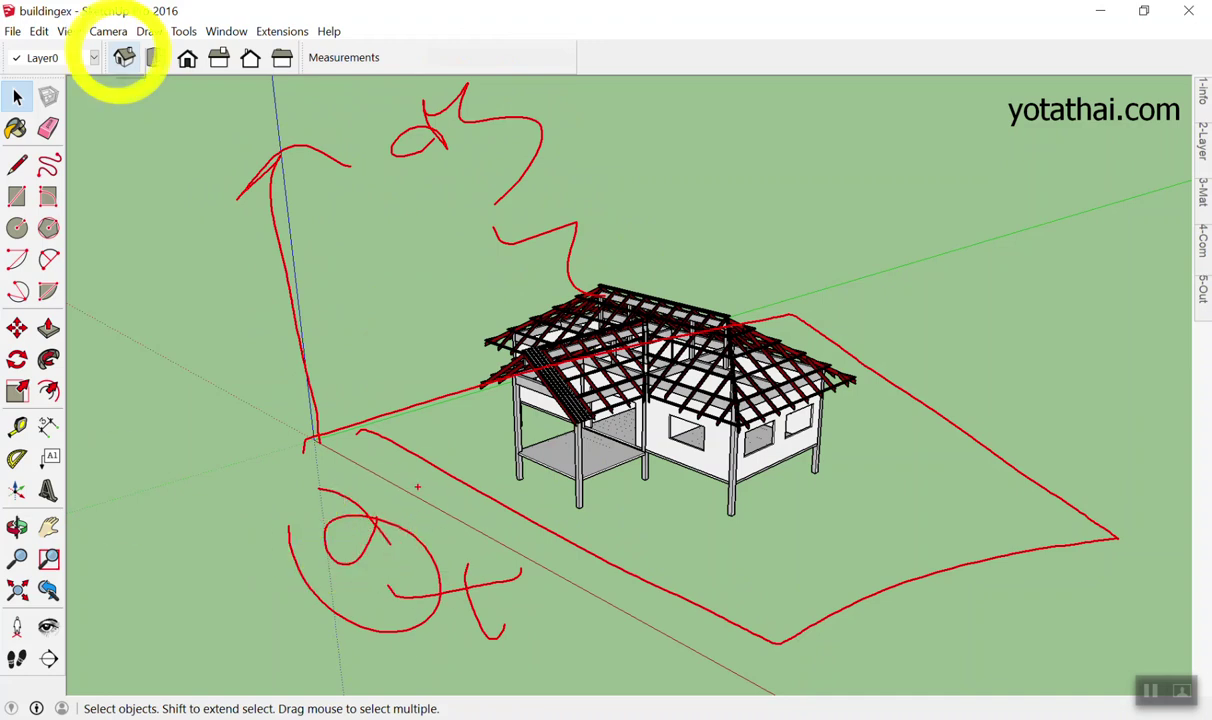
left_click(123, 57)
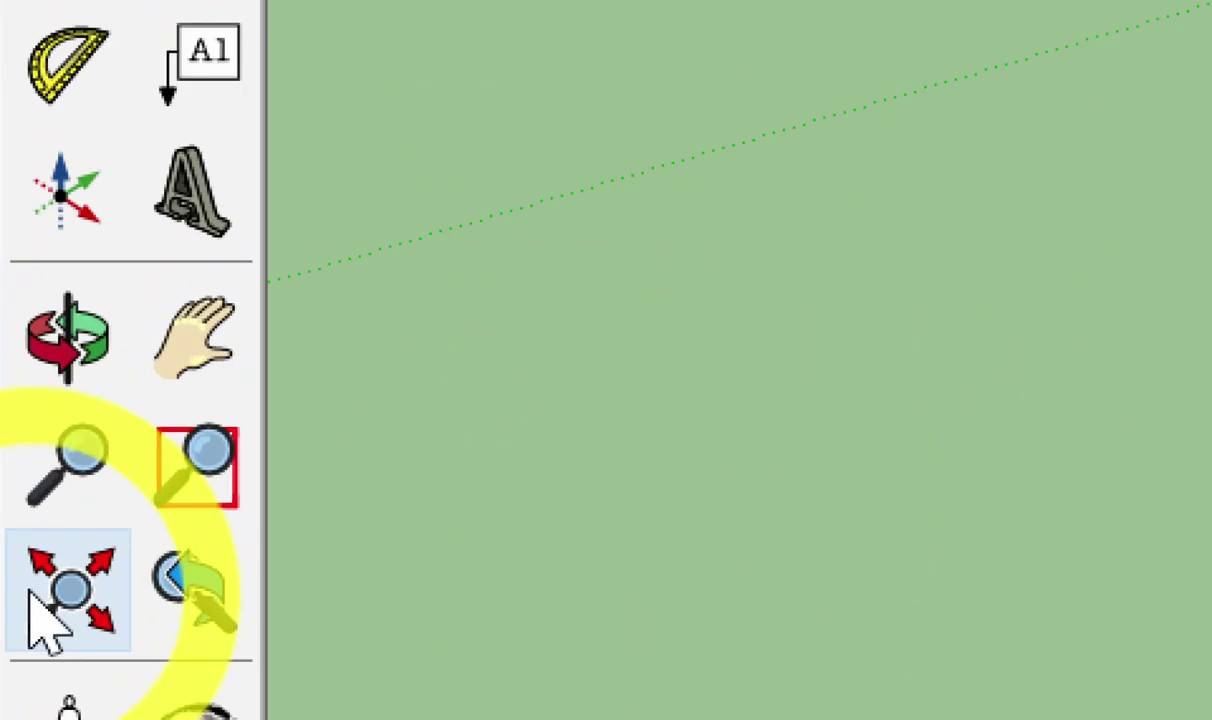
Fit the whole house to the window, then return to the previous smaller view.
left_click(30, 592)
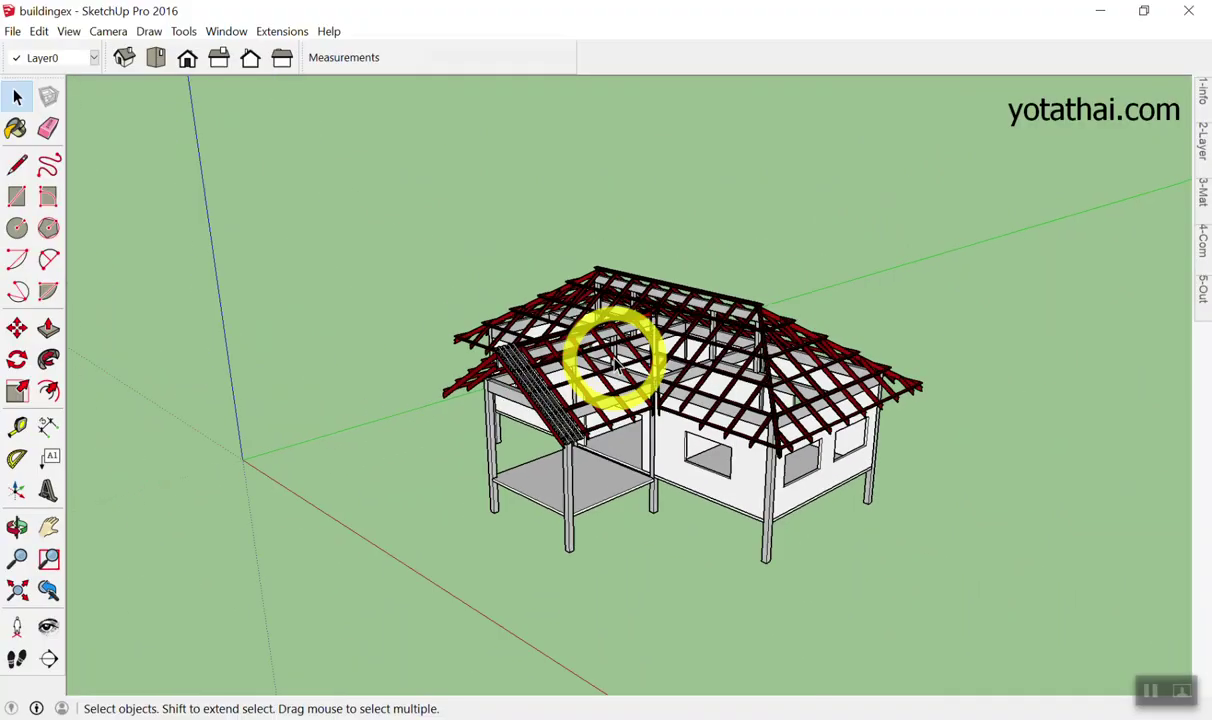
scroll(617, 360, "down", 2)
scroll(617, 348, "up", 3)
scroll(617, 348, "down", 2)
left_click(48, 590)
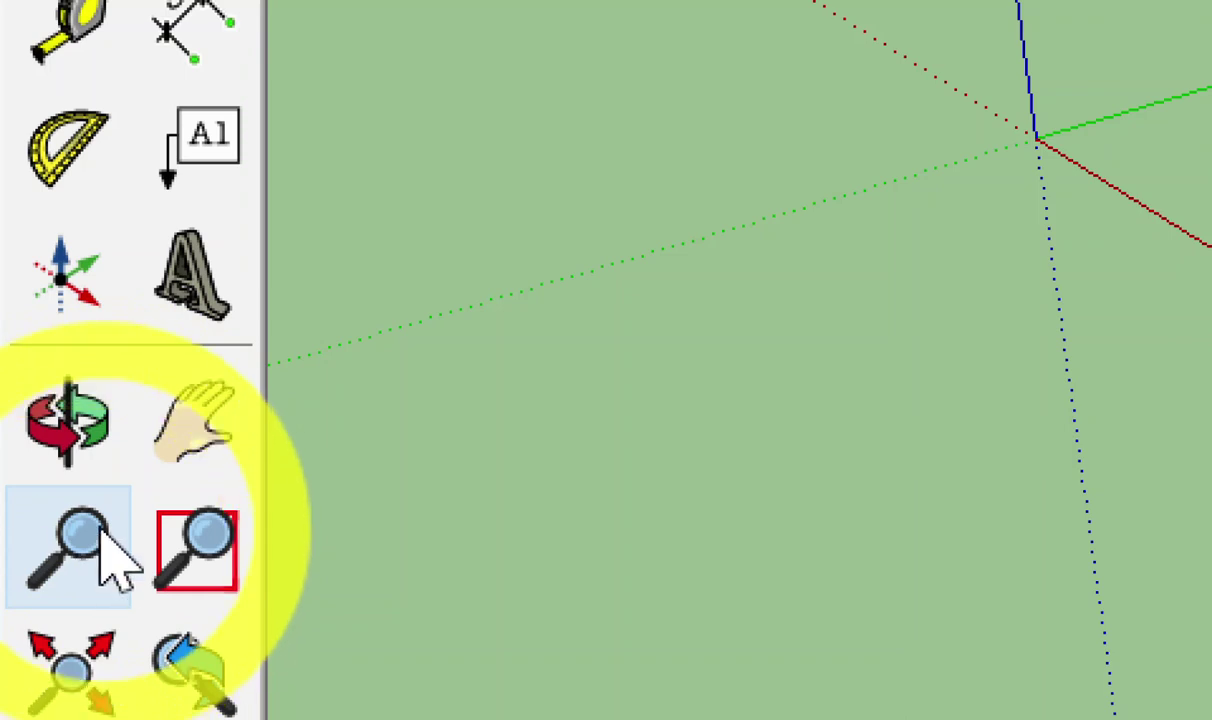
Sketch an explanatory arrow and Z mark, then use the Zoom tool (Z) to zoom in and out on the house.
mouse_move(283, 455)
left_mouse_down()
mouse_move(284, 433)
mouse_move(711, 252)
mouse_move(749, 420)
mouse_move(945, 410)
left_mouse_up()
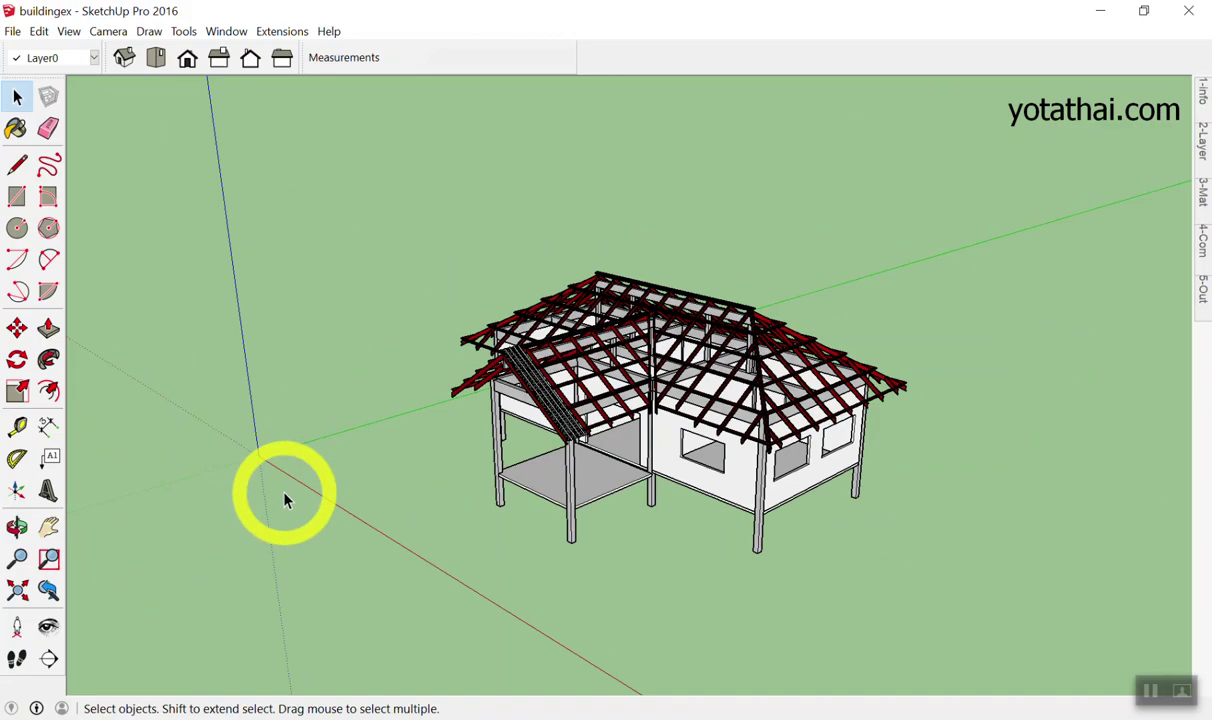
key("z")
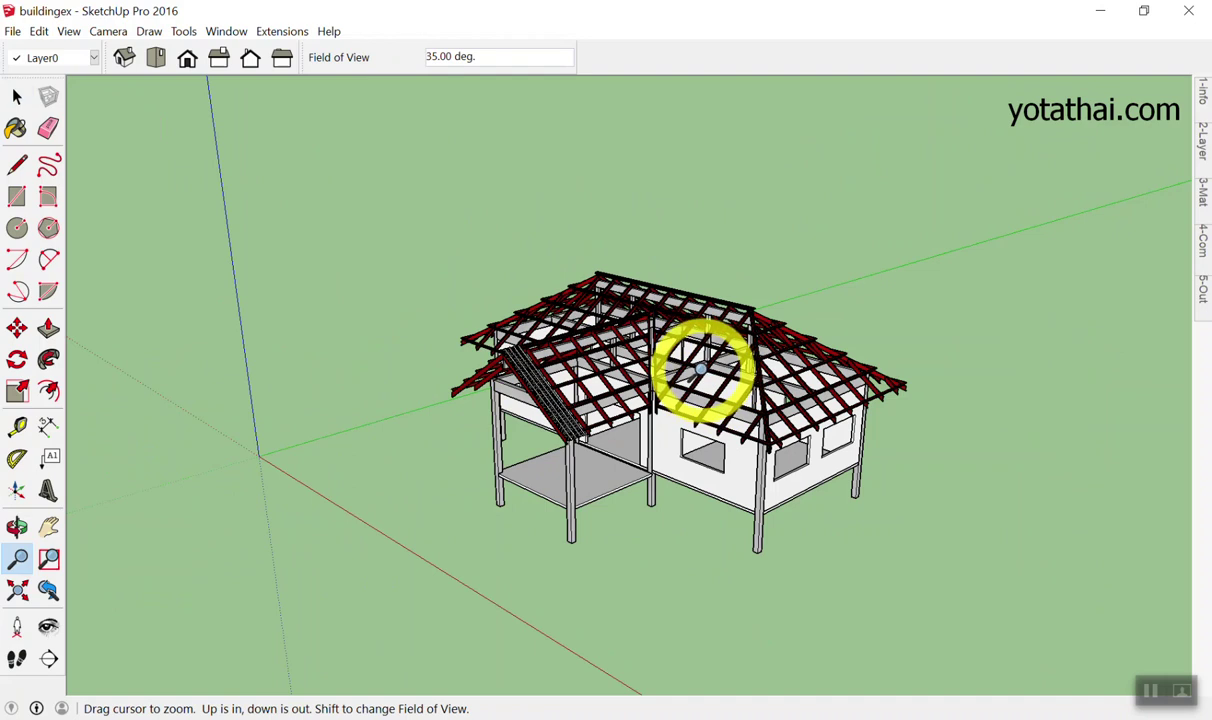
mouse_move(716, 340)
left_mouse_down()
mouse_move(782, 460)
mouse_move(692, 303)
mouse_move(747, 460)
mouse_move(628, 138)
mouse_move(722, 495)
mouse_move(604, 220)
mouse_move(595, 249)
mouse_move(744, 503)
mouse_move(727, 440)
mouse_move(812, 644)
mouse_move(703, 279)
mouse_move(806, 566)
mouse_move(752, 333)
mouse_move(806, 487)
mouse_move(766, 411)
mouse_move(806, 492)
mouse_move(752, 420)
mouse_move(784, 420)
mouse_move(817, 503)
mouse_move(771, 265)
mouse_move(825, 455)
mouse_move(809, 460)
mouse_move(847, 528)
mouse_move(814, 479)
mouse_move(896, 607)
mouse_move(1006, 600)
mouse_move(933, 573)
mouse_move(960, 668)
mouse_move(922, 610)
mouse_move(614, 275)
left_mouse_up()
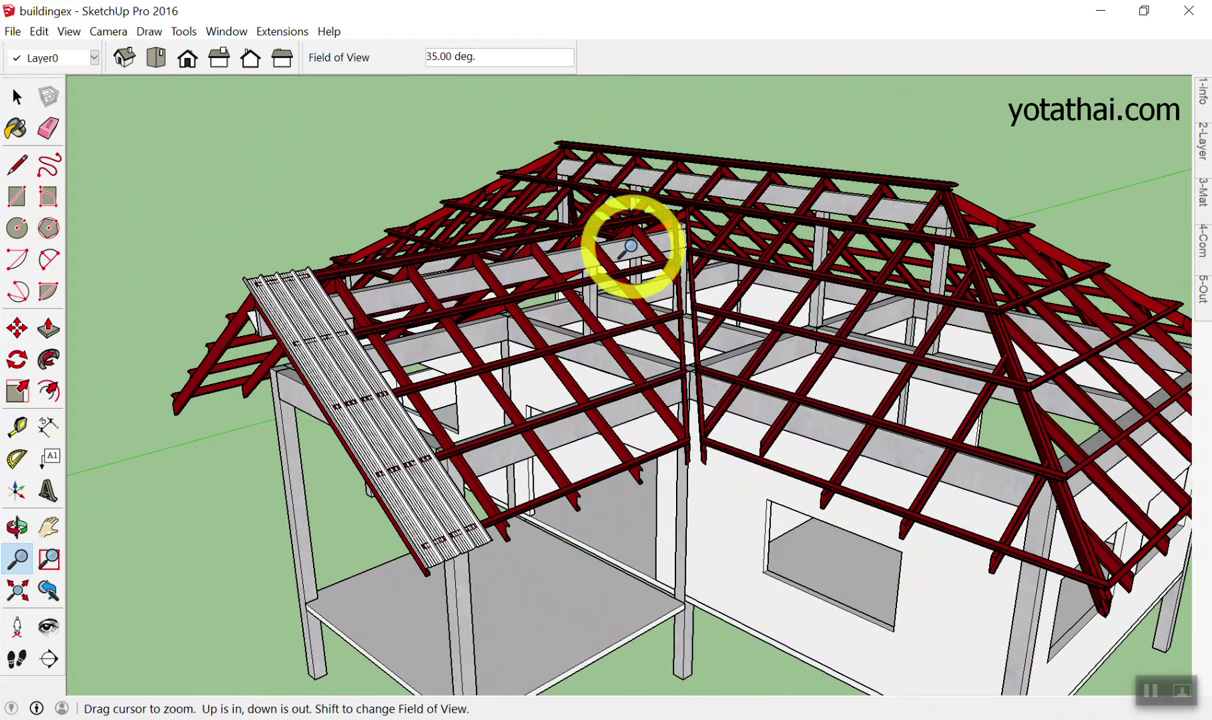
mouse_move(483, 222)
left_mouse_down()
mouse_move(162, 114)
mouse_move(265, 468)
mouse_move(95, 60)
mouse_move(193, 420)
mouse_move(222, 438)
mouse_move(95, 100)
mouse_move(289, 530)
mouse_move(210, 213)
mouse_move(352, 555)
mouse_move(289, 344)
mouse_move(352, 465)
mouse_move(337, 395)
mouse_move(271, 276)
mouse_move(379, 568)
mouse_move(1137, 229)
mouse_move(1137, 112)
mouse_move(1136, 122)
mouse_move(14, 27)
left_mouse_up()
Scroll-zoom until the house appears large toward the right of the window.
scroll(122, 87, "up", 2)
scroll(106, 104, "up", 3)
scroll(106, 104, "down", 3)
scroll(106, 102, "down", 2)
scroll(106, 100, "down", 3)
scroll(107, 96, "up", 2)
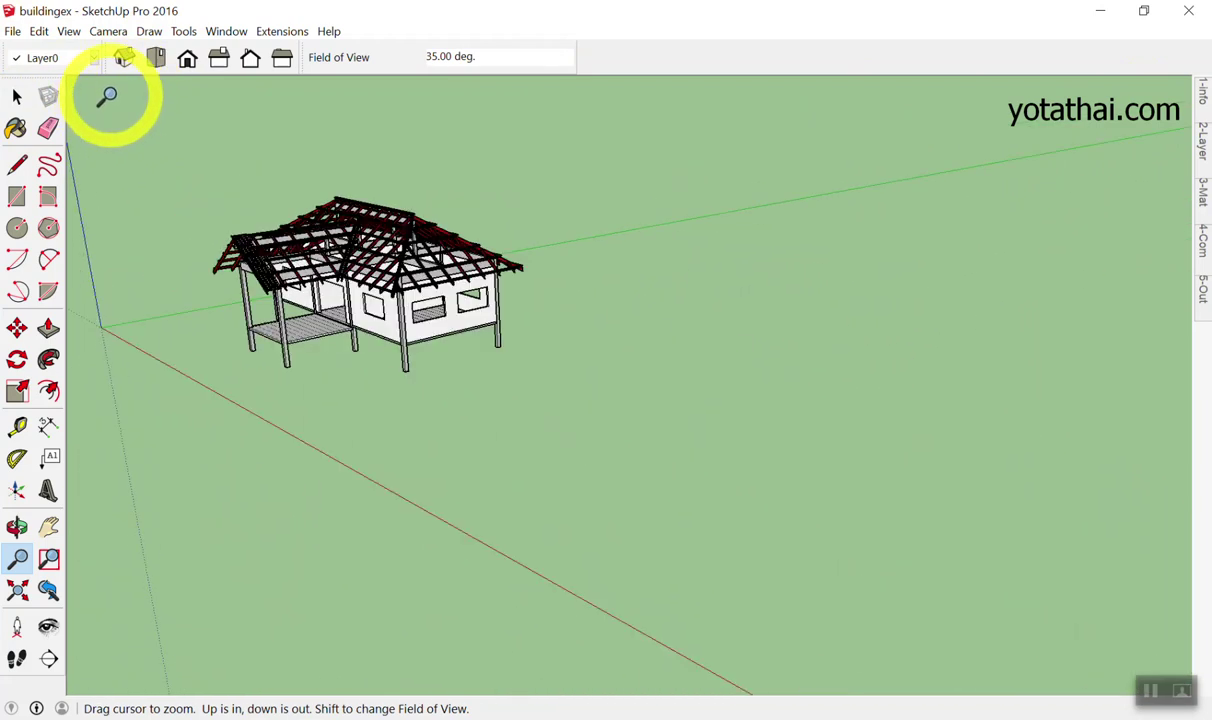
scroll(107, 96, "up", 3)
scroll(238, 541, "up", 1)
scroll(243, 571, "down", 1)
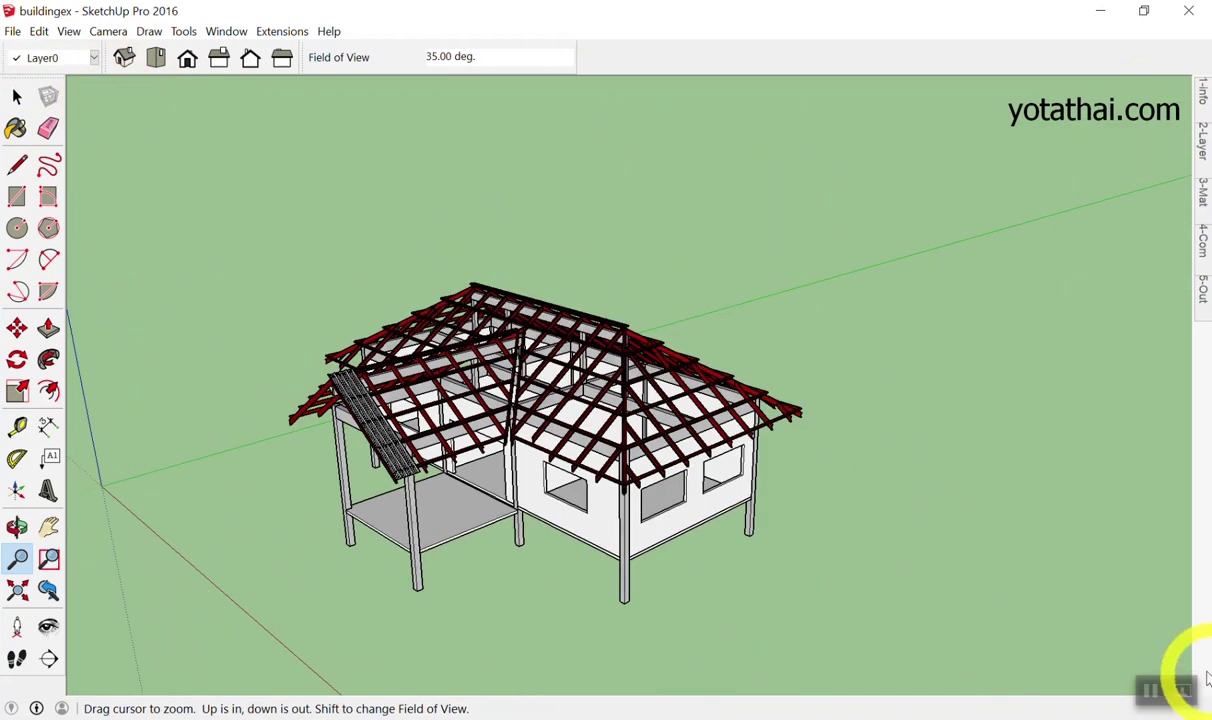
scroll(933, 530, "up", 1)
scroll(649, 503, "down", 2)
scroll(400, 600, "up", 2)
scroll(453, 567, "down", 1)
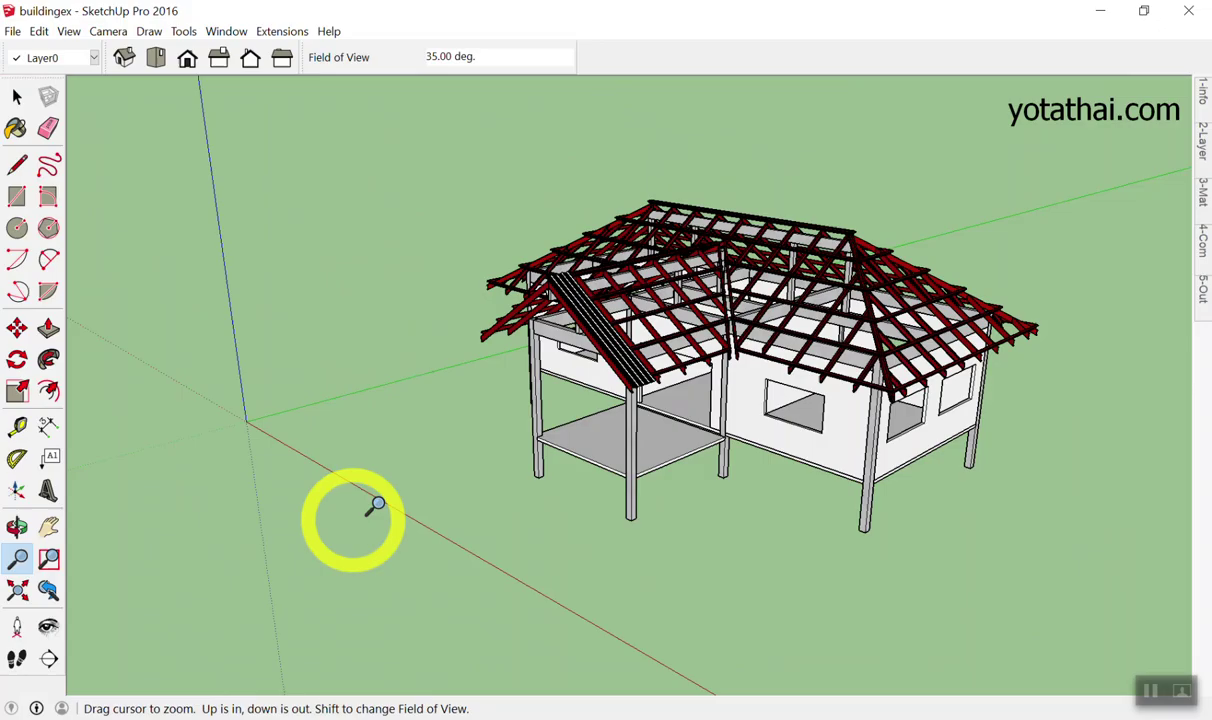
Zoom out from the house and make several drags across the viewport.
scroll(430, 470, "down", 2)
scroll(525, 500, "down", 2)
scroll(505, 585, "down", 1)
scroll(400, 620, "down", 2)
scroll(292, 590, "up", 2)
scroll(628, 608, "up", 2)
scroll(628, 608, "down", 2)
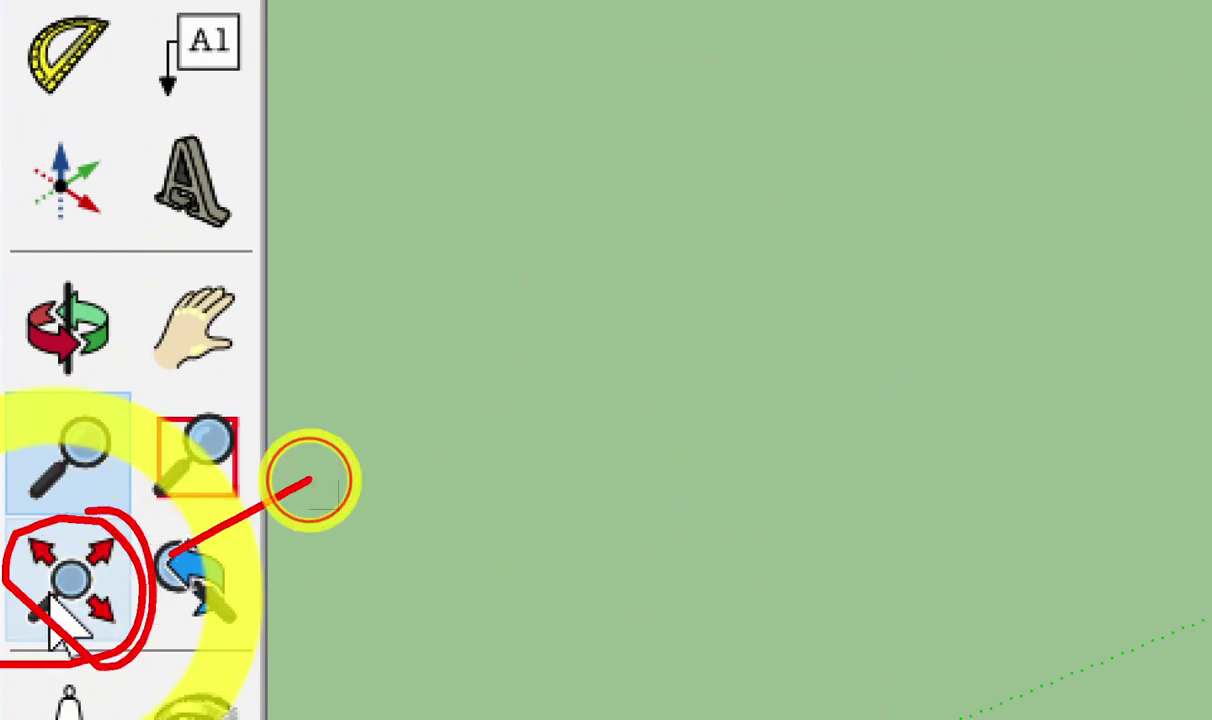
left_click_drag(290, 472, 550, 335)
mouse_move(668, 484)
left_mouse_down()
mouse_move(600, 211)
mouse_move(617, 181)
left_mouse_up()
left_click_drag(818, 336, 915, 323)
left_click(868, 438)
mouse_move(1083, 228)
left_mouse_down()
mouse_move(1036, 465)
mouse_move(1070, 462)
left_mouse_up()
left_click_drag(1137, 430, 1155, 437)
mouse_move(862, 265)
left_mouse_down()
mouse_move(860, 365)
mouse_move(835, 230)
left_mouse_up()
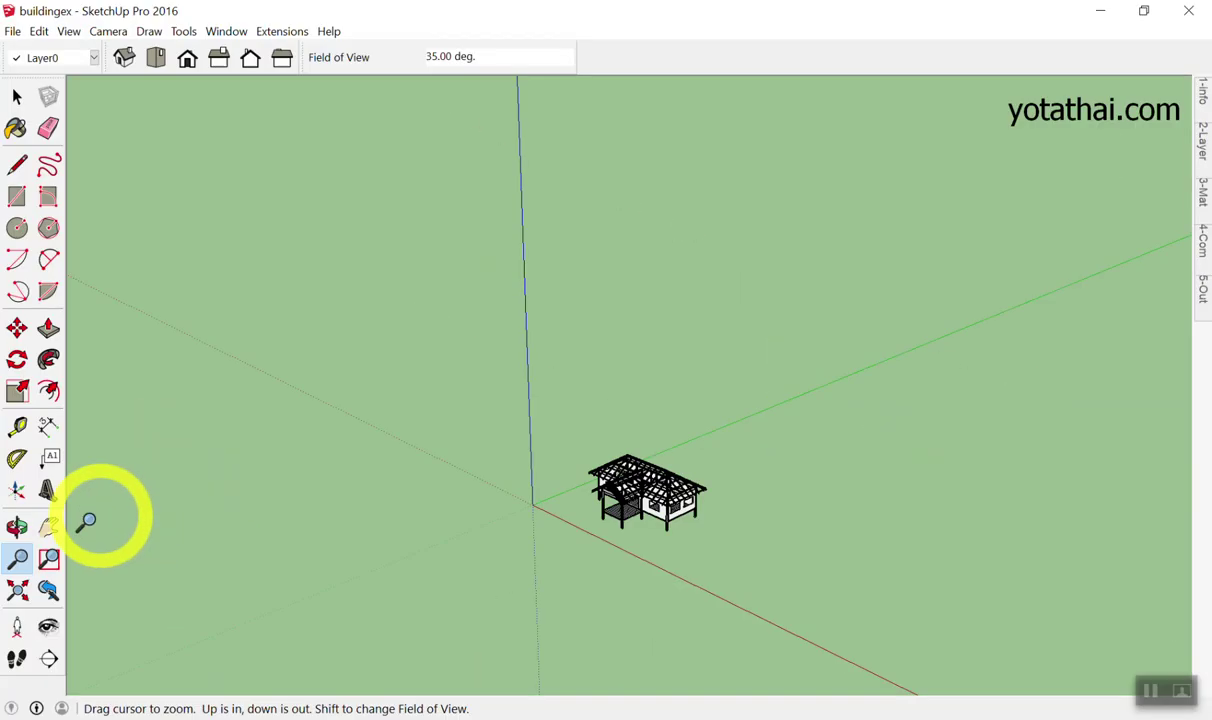
Alternate twice between Zoom Extents (Shift+Z) and the previous distant view of the small house.
key("shift+z")
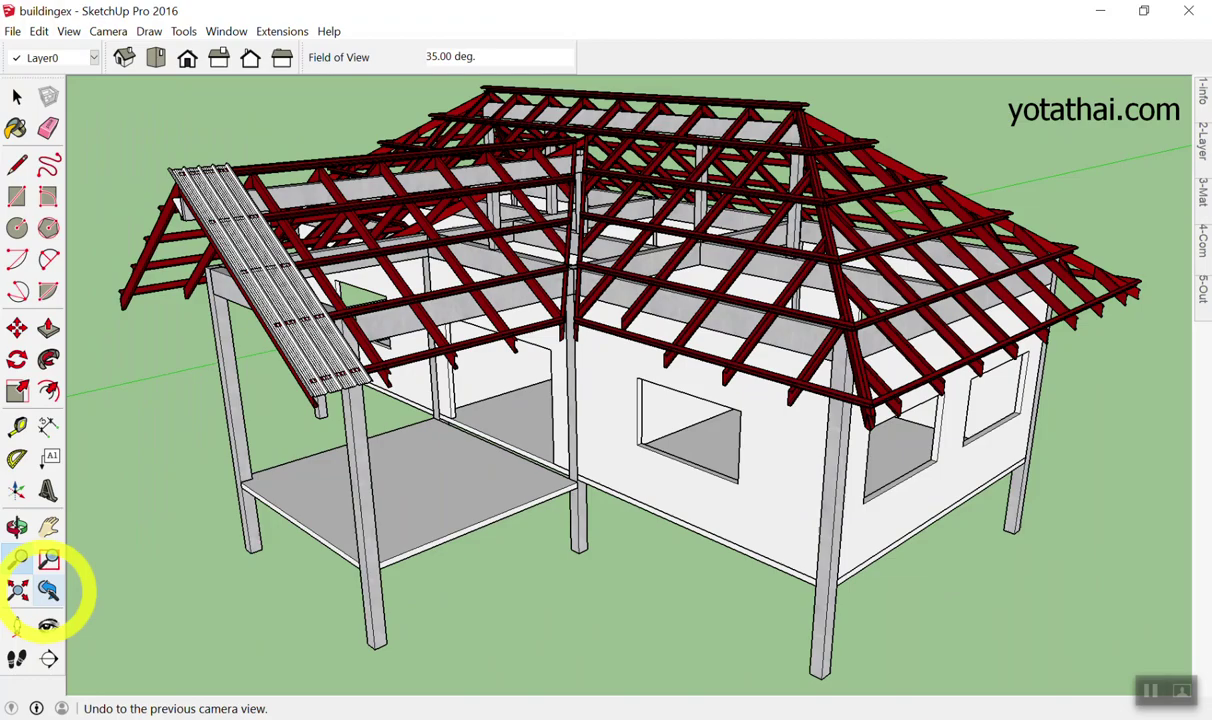
left_click(47, 592)
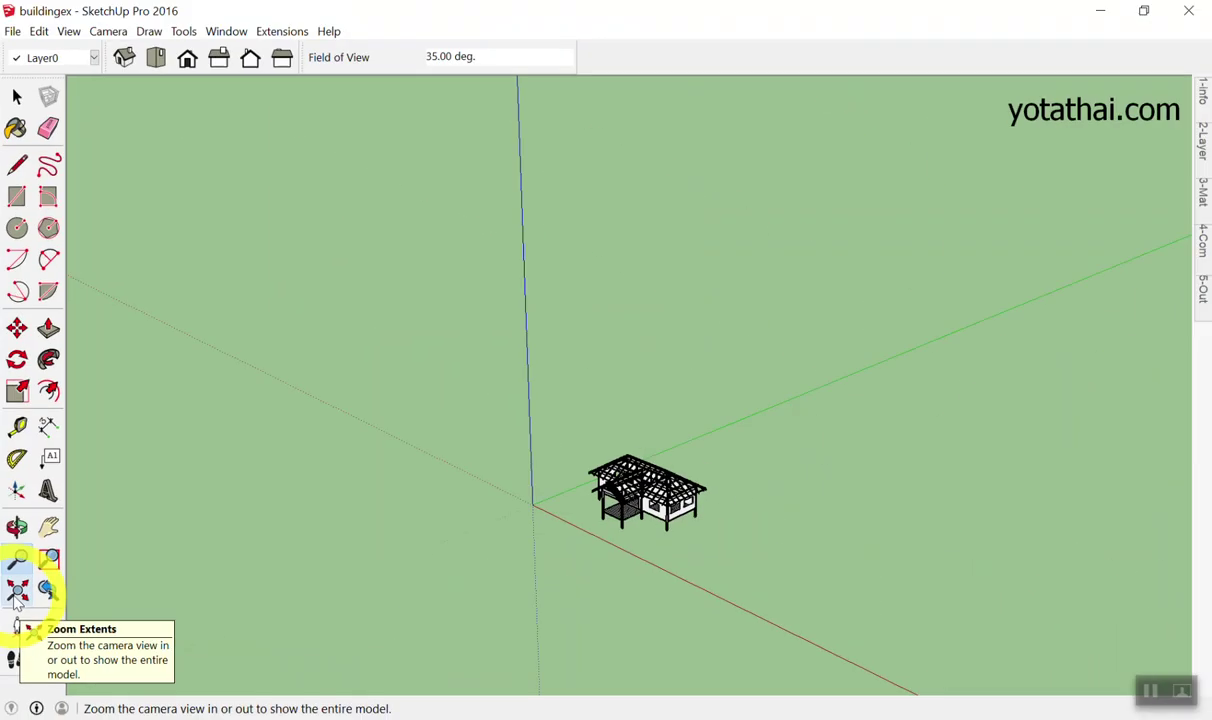
left_click(58, 605)
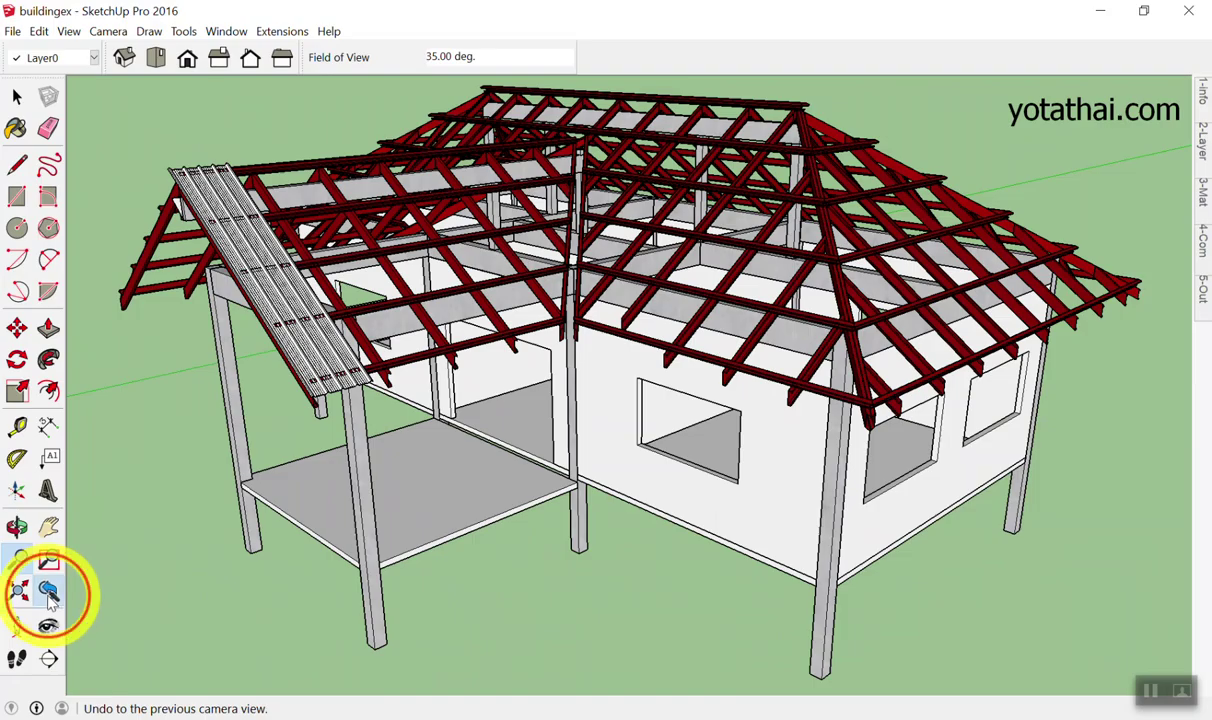
left_click(165, 522)
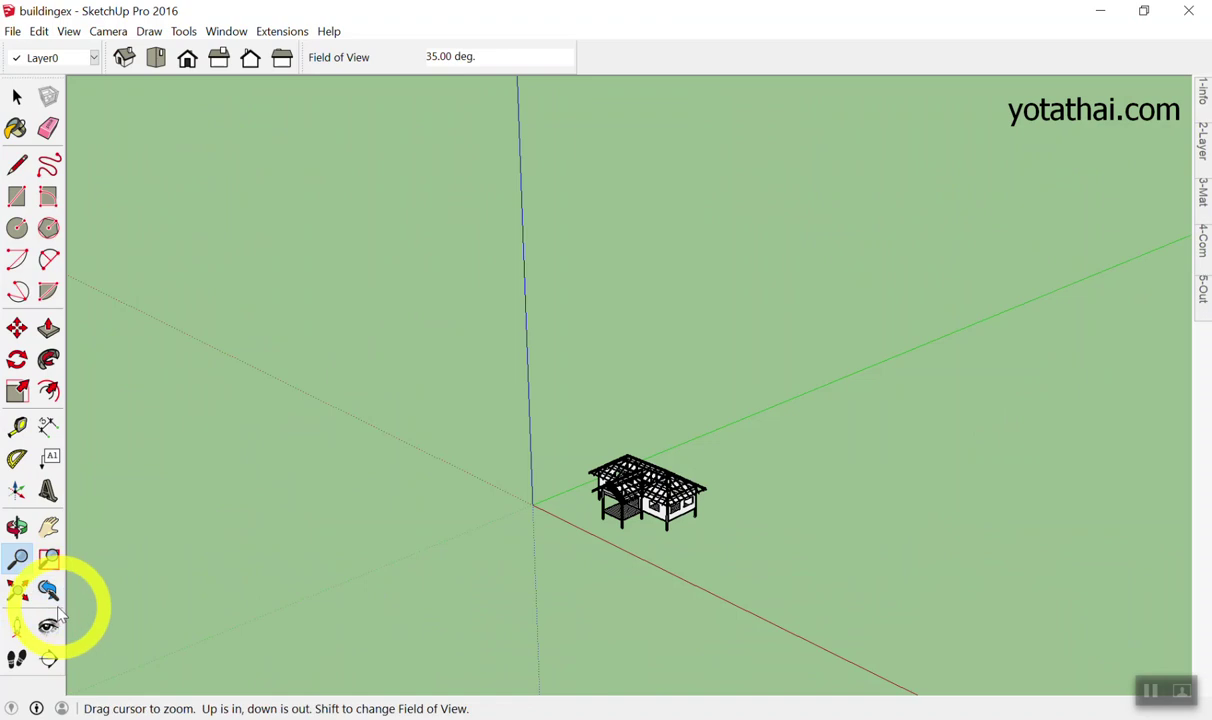
scroll(711, 527, "up", 2)
scroll(771, 465, "up", 2)
scroll(660, 355, "down", 3)
scroll(660, 355, "down", 2)
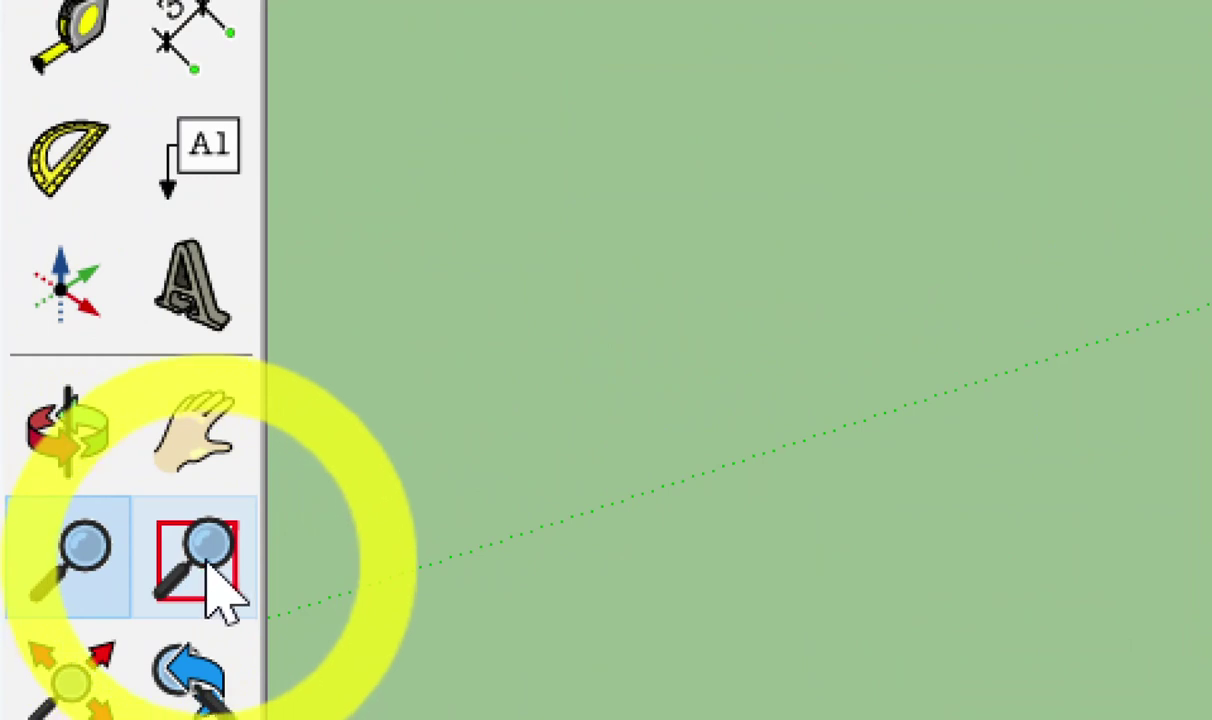
Zoom Window into three boxed areas of the roof framing, ending on the post under the roof.
left_click(208, 562)
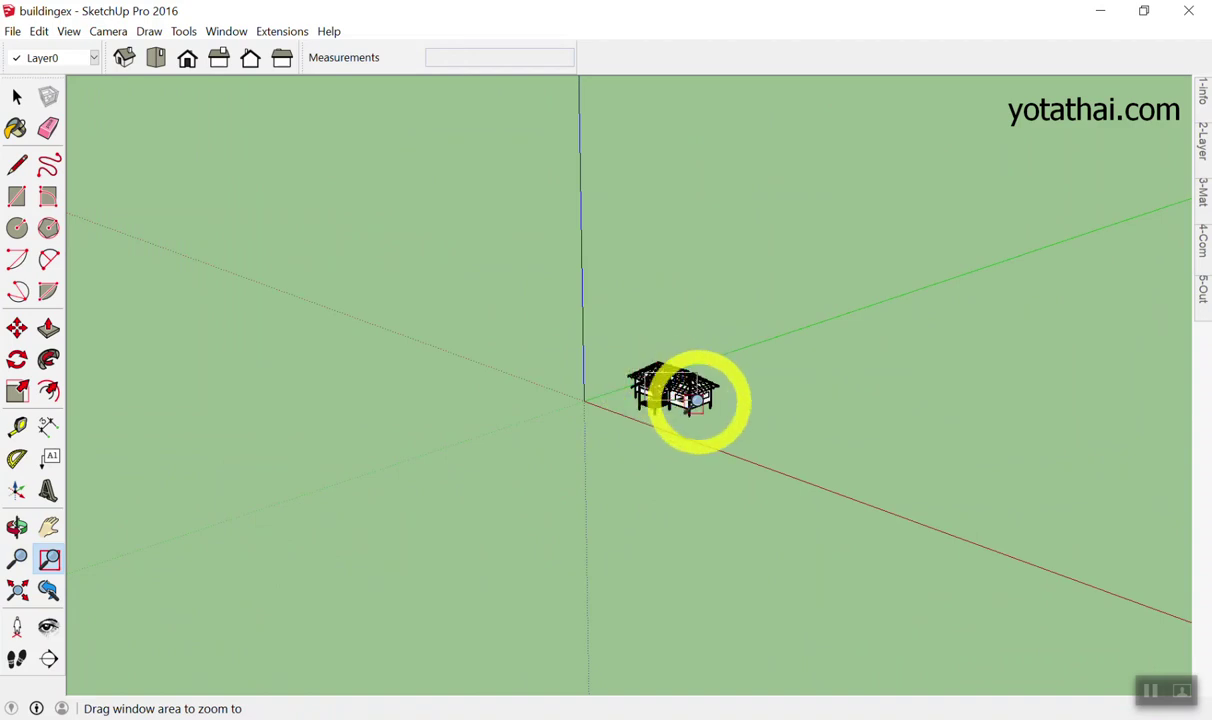
left_click_drag(697, 400, 684, 387)
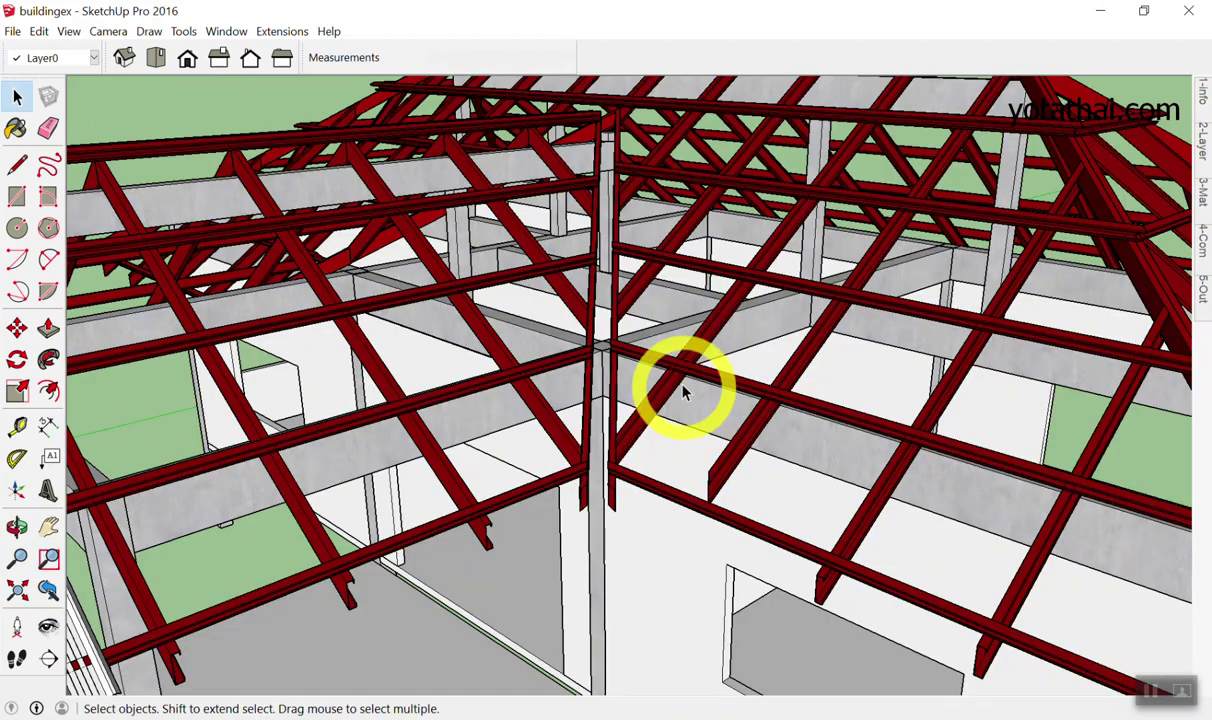
left_click(49, 560)
left_click_drag(240, 105, 349, 188)
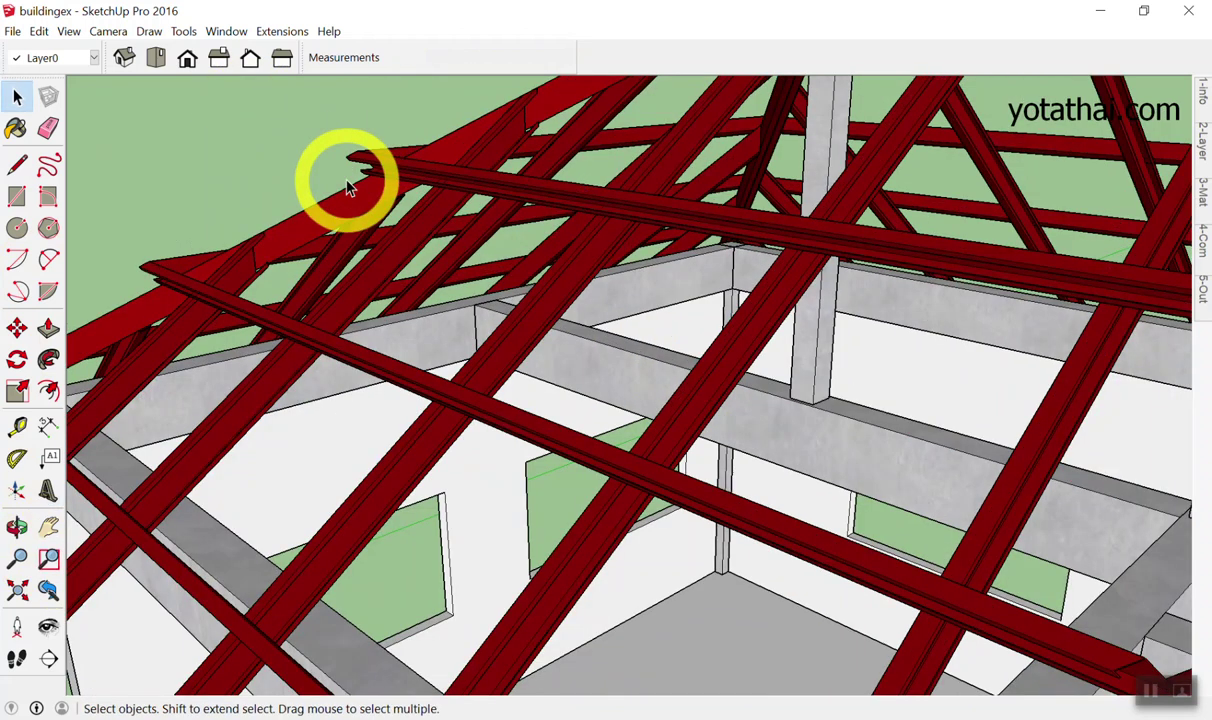
left_click(49, 560)
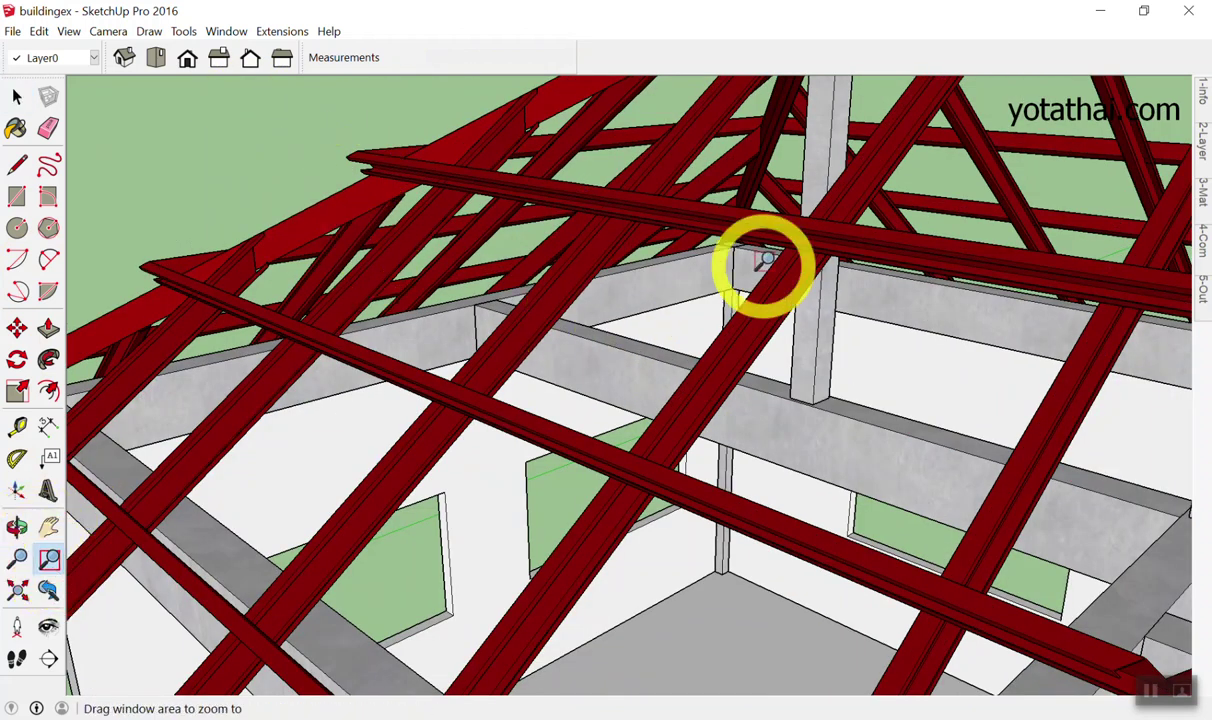
left_click_drag(766, 181, 911, 301)
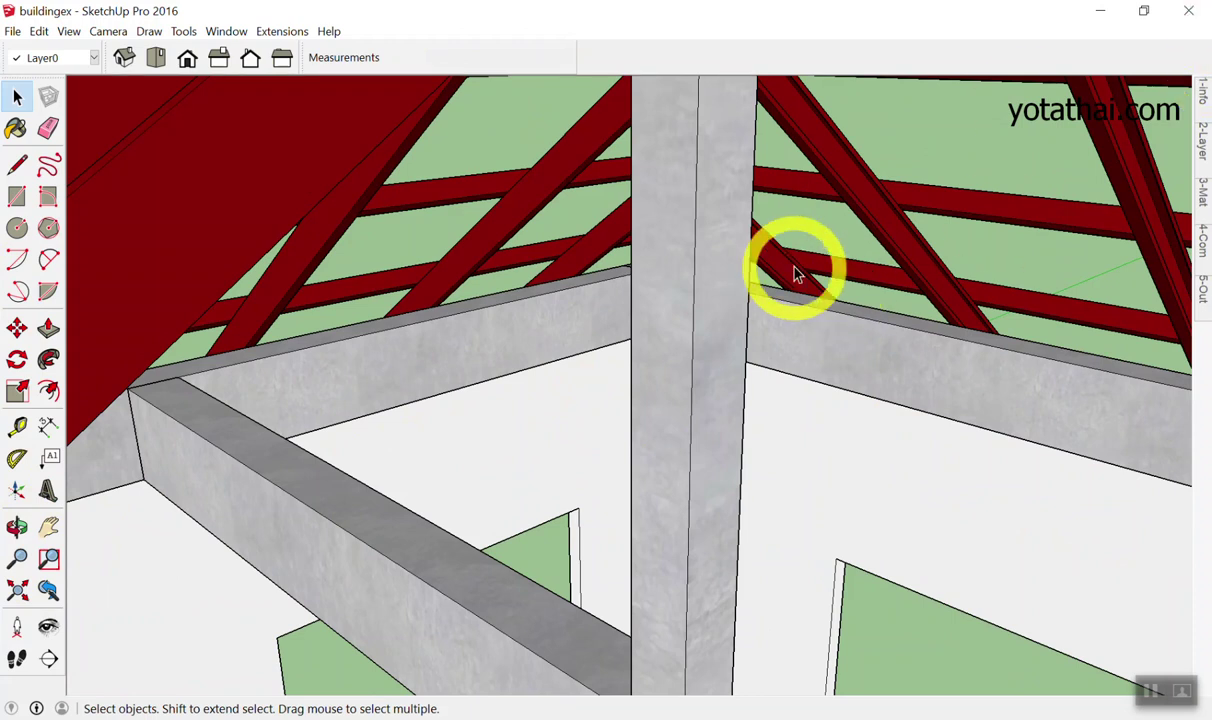
Scroll out until the whole house fills the view.
scroll(1096, 352, "down", 3)
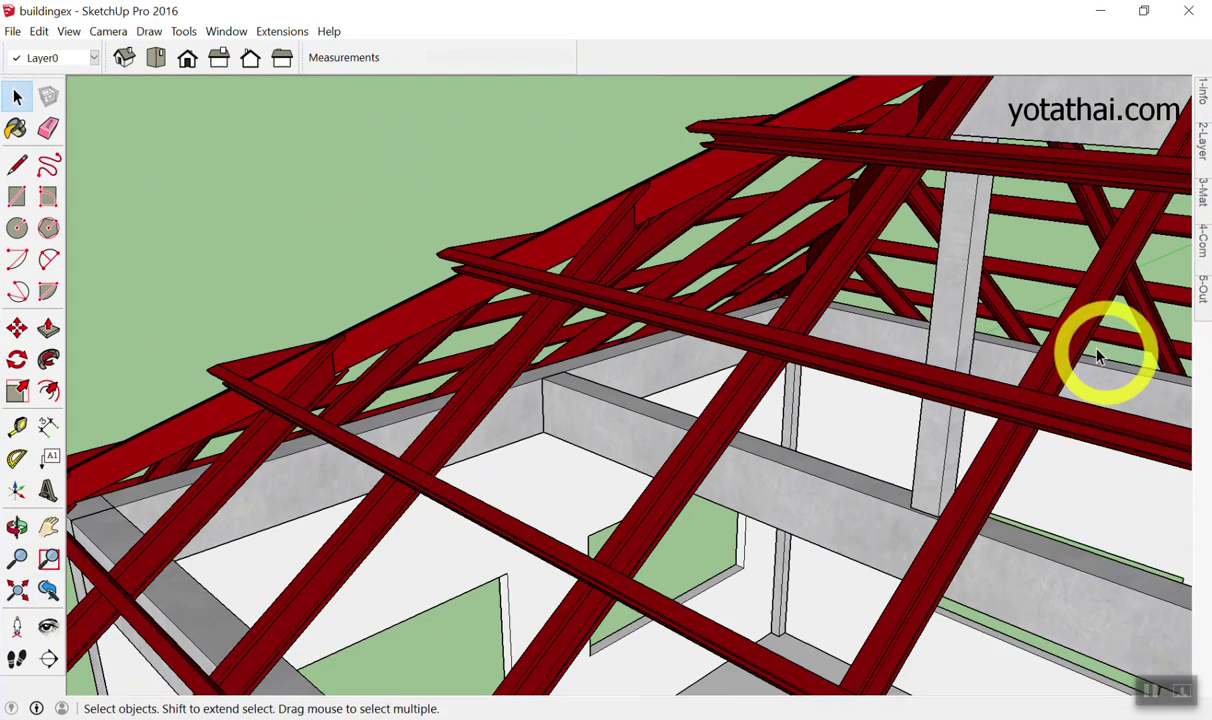
scroll(1060, 382, "up", 3)
scroll(1066, 372, "up", 2)
scroll(1066, 372, "up", 2)
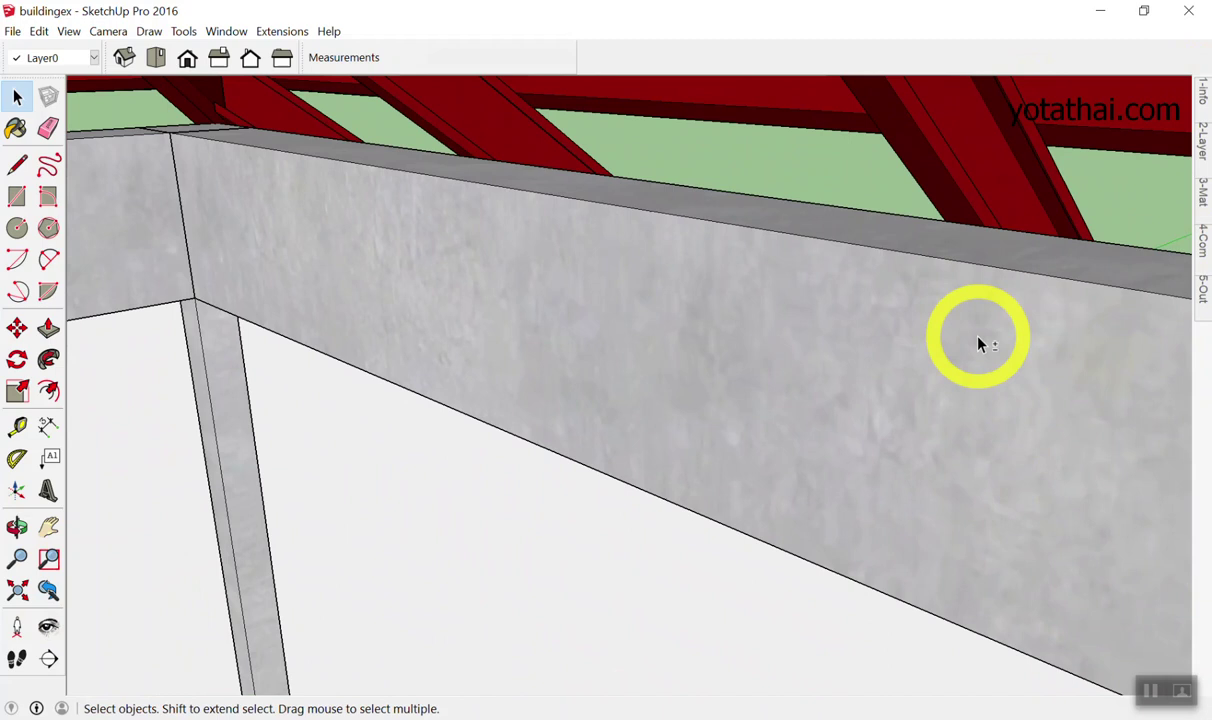
scroll(980, 343, "down", 5)
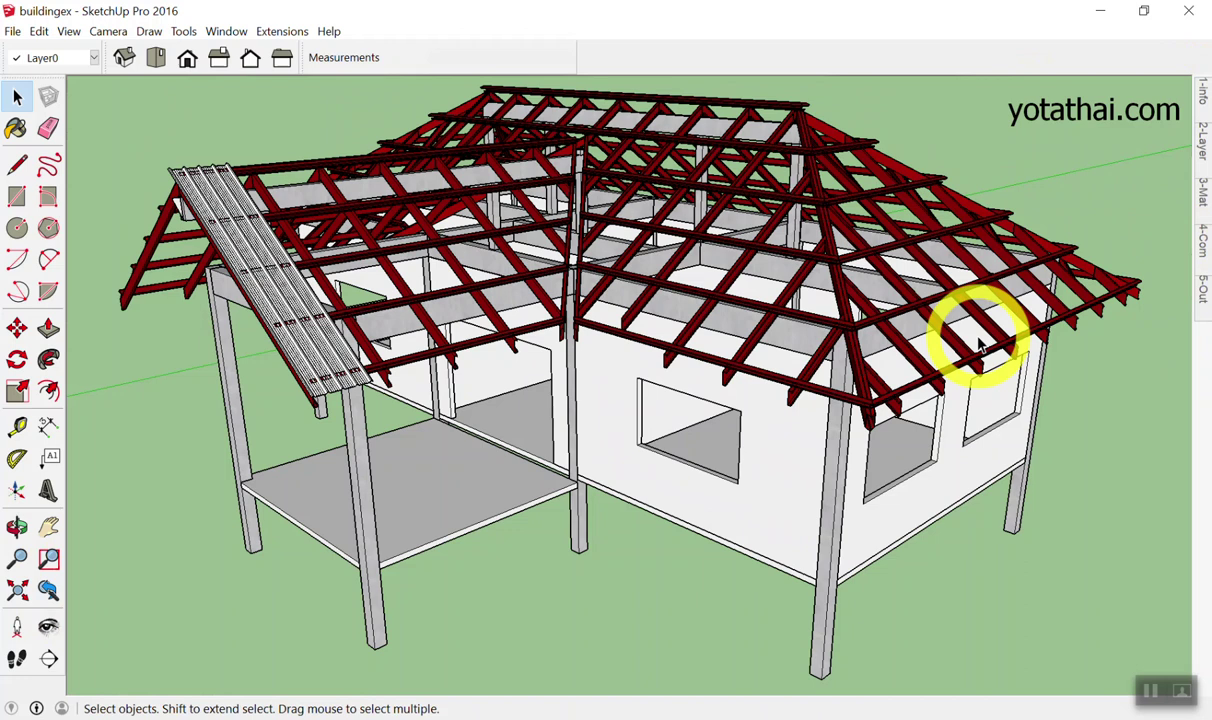
right_click(701, 157)
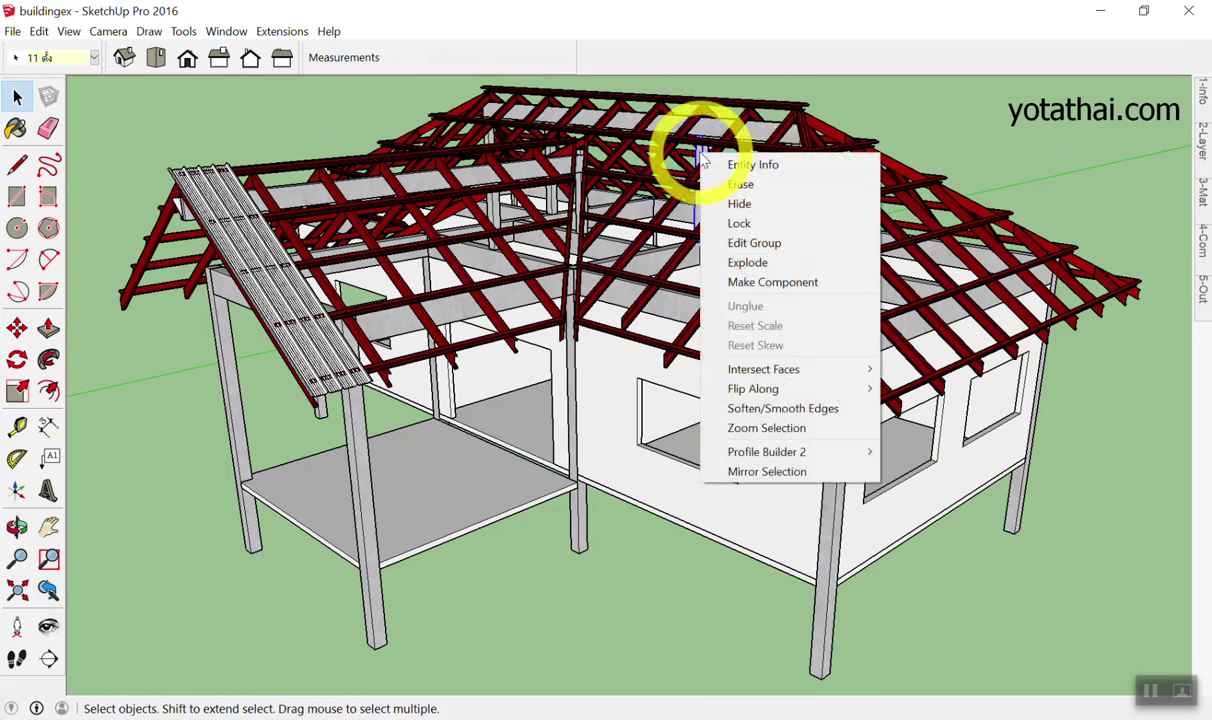
left_click(370, 105)
right_click(703, 157)
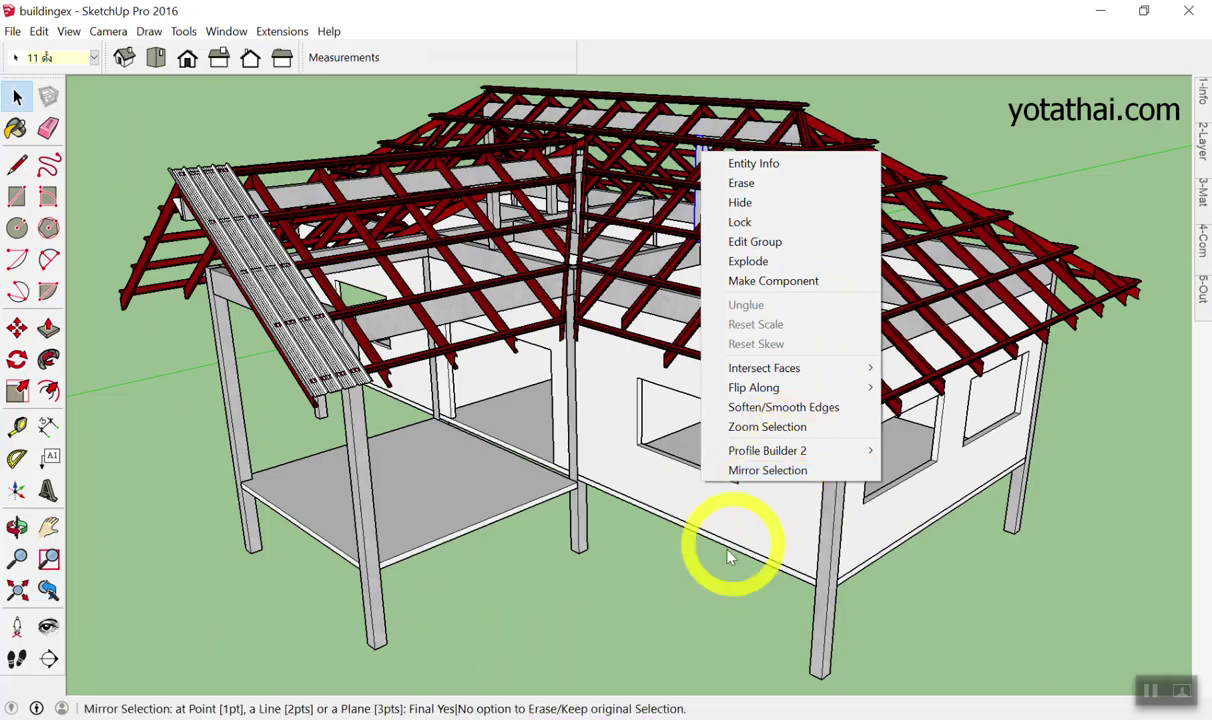
left_click(698, 615)
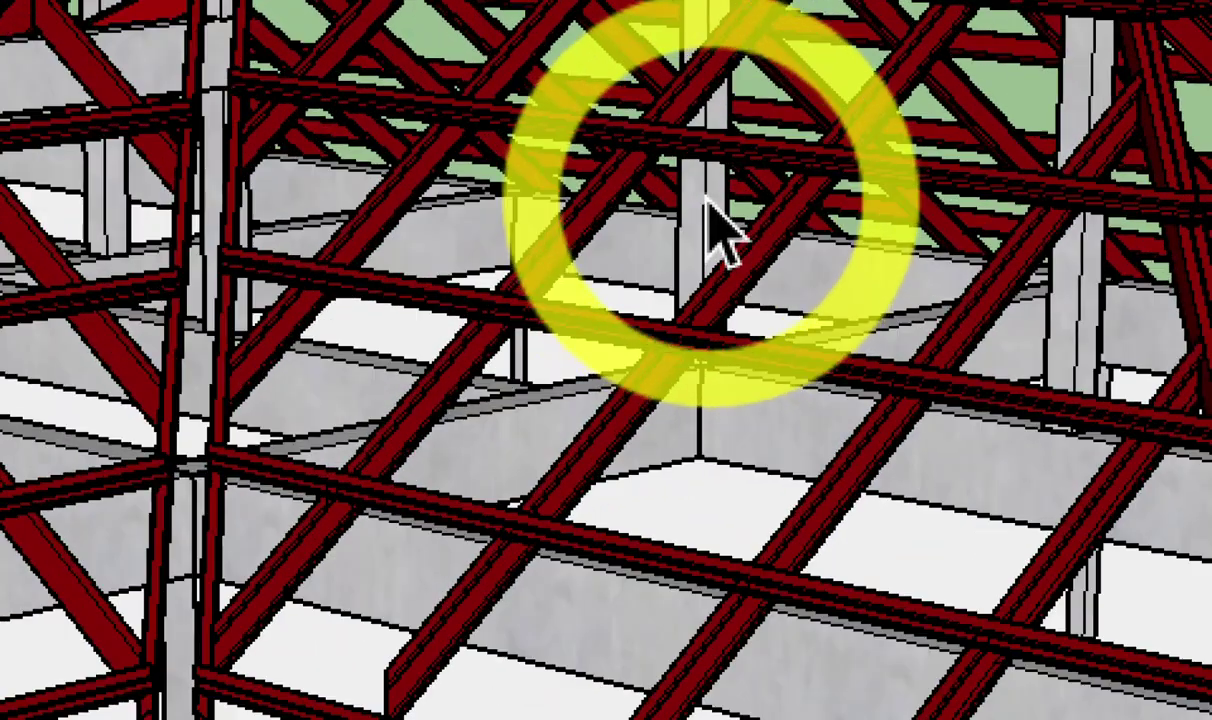
right_click(705, 185)
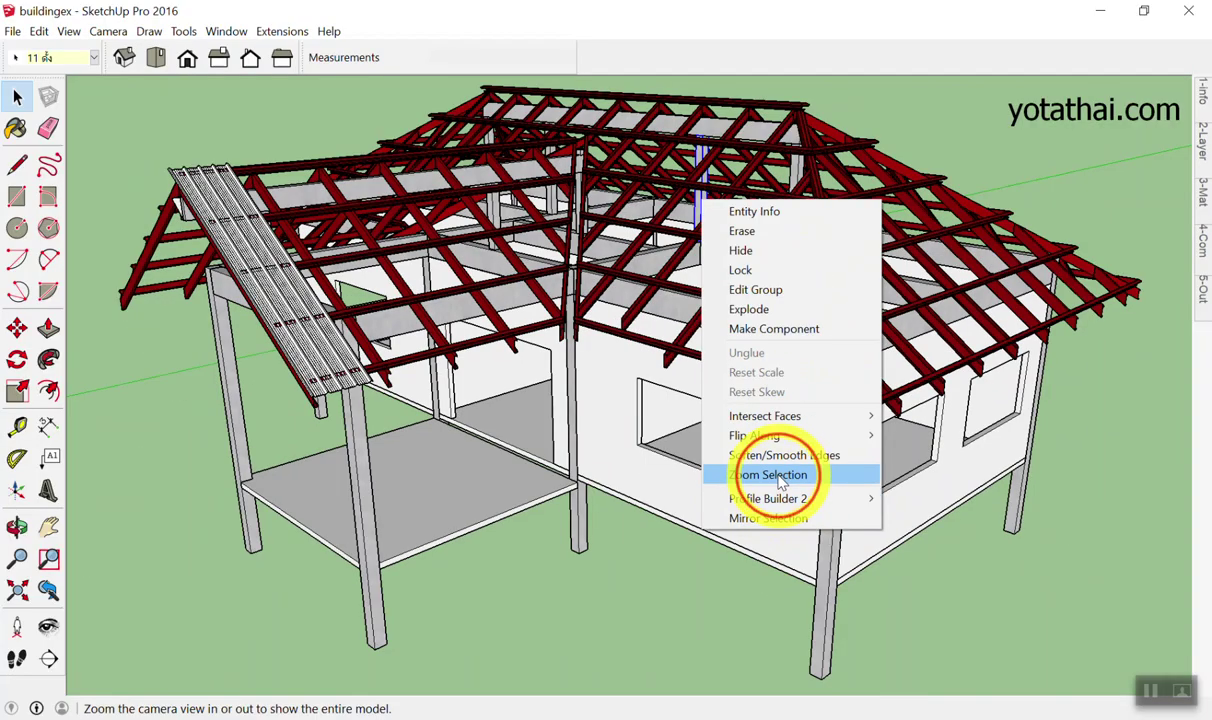
left_click(781, 478)
scroll(871, 387, "down", 3)
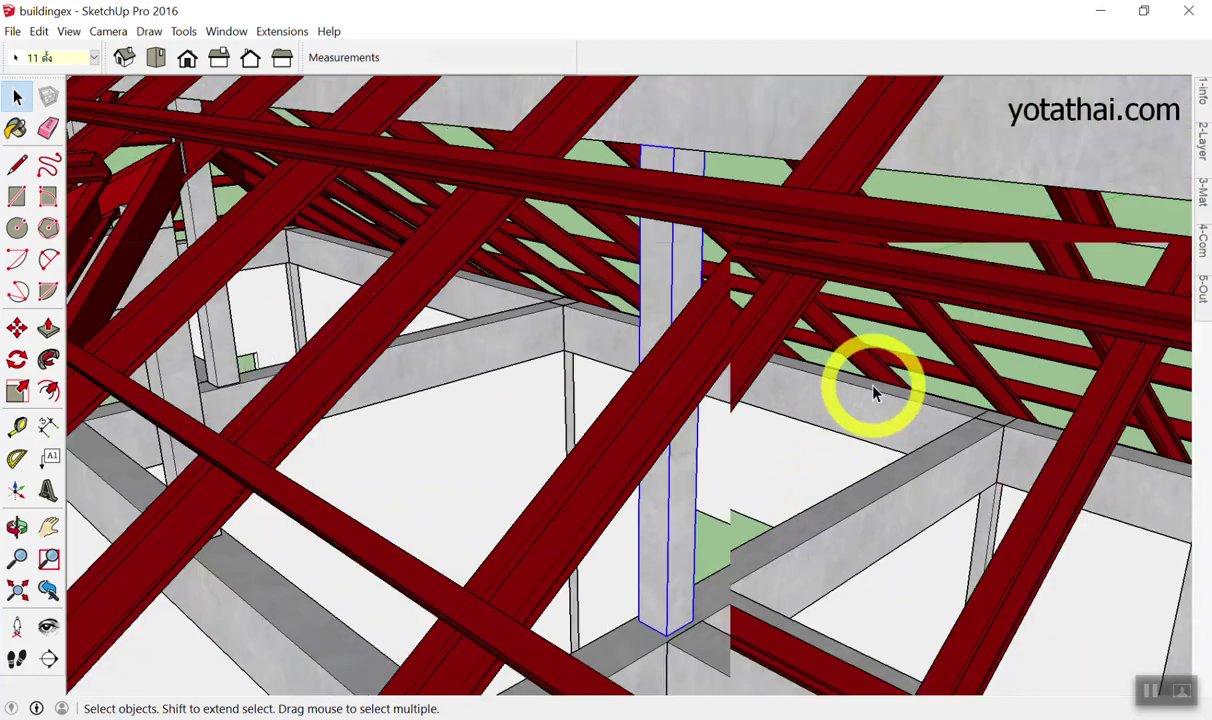
scroll(844, 352, "down", 3)
scroll(576, 306, "down", 2)
scroll(565, 330, "down", 2)
scroll(565, 330, "up", 3)
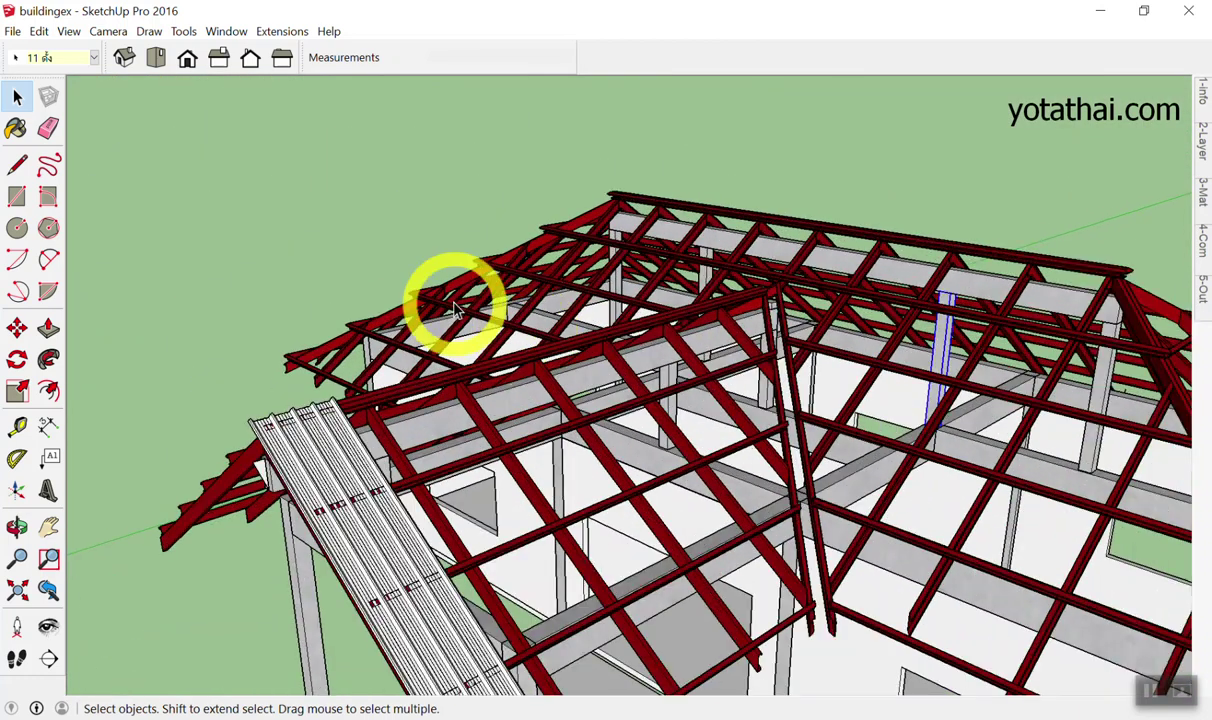
right_click(462, 322)
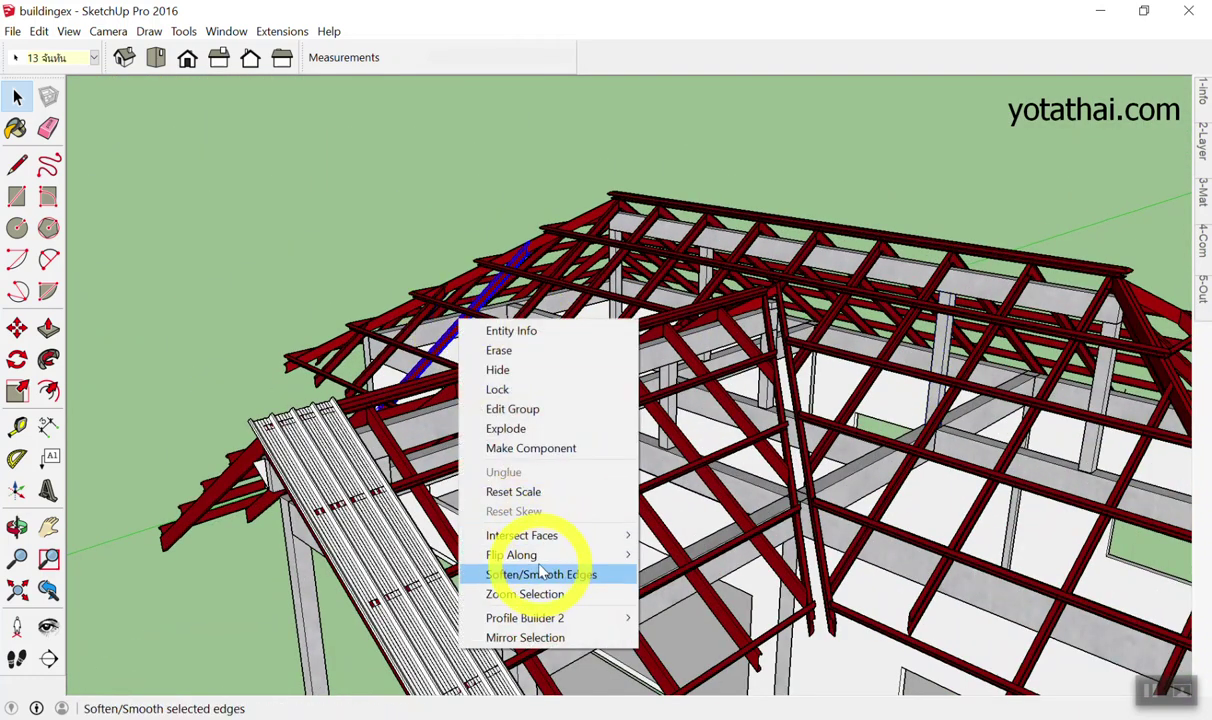
left_click(550, 594)
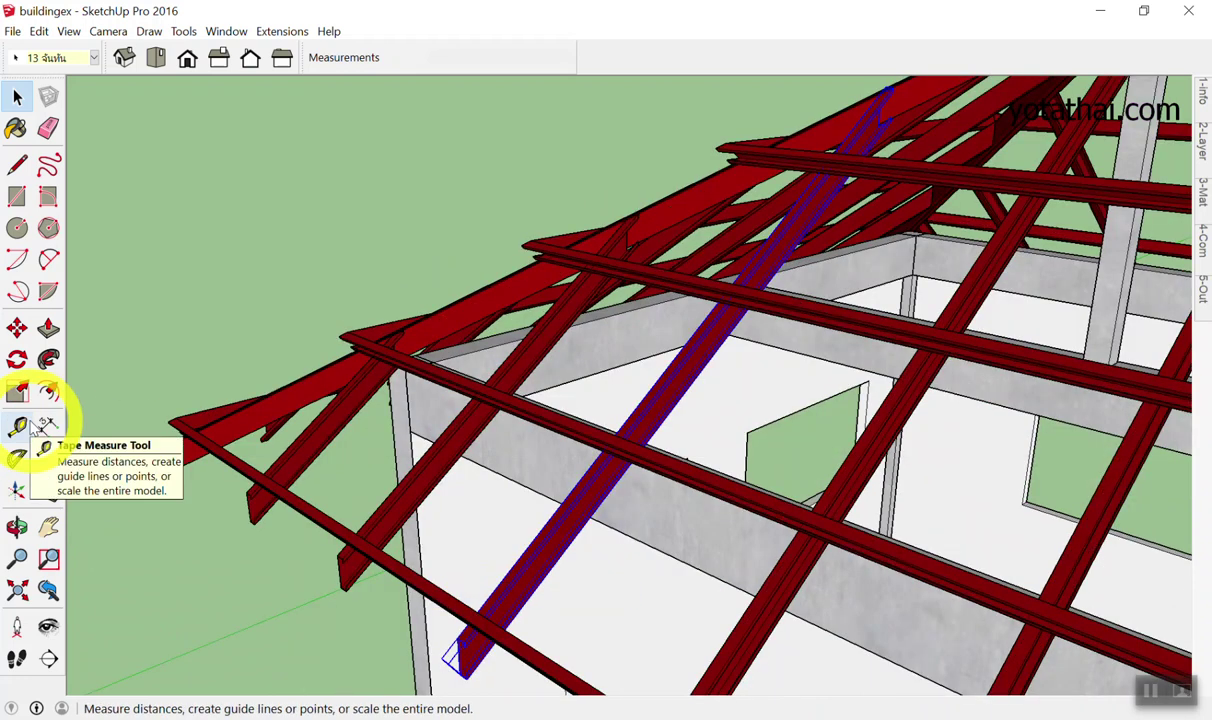
key("space")
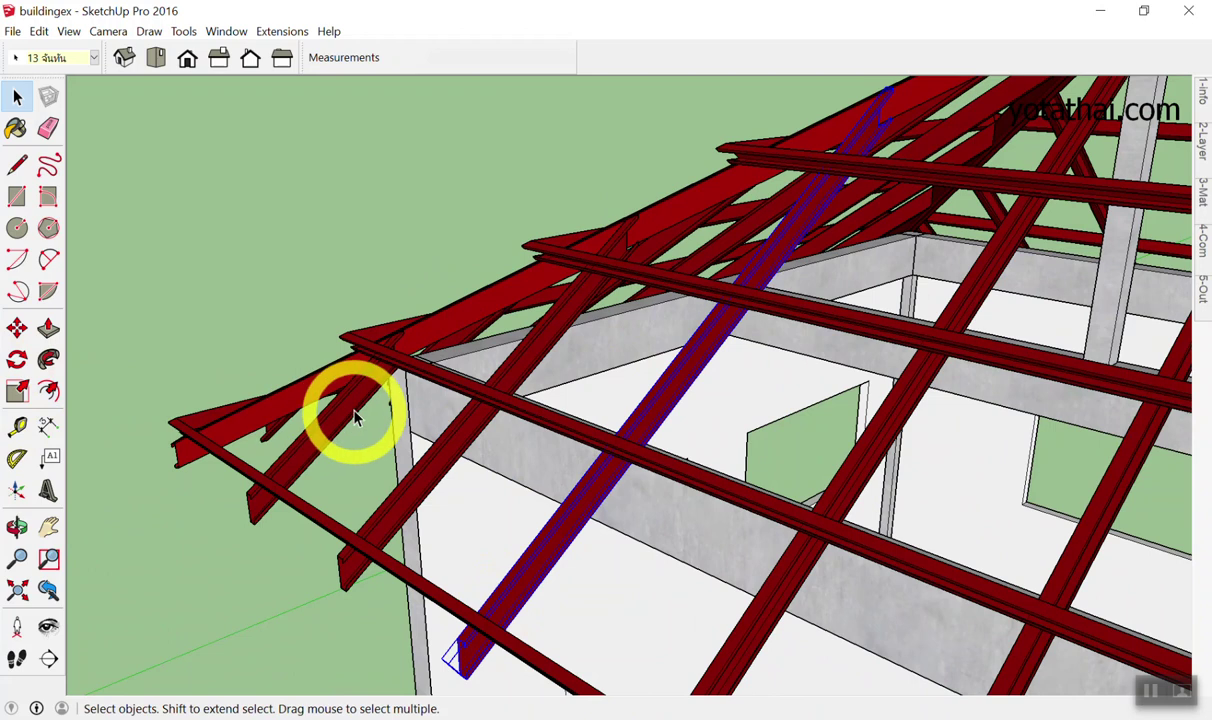
right_click(350, 408)
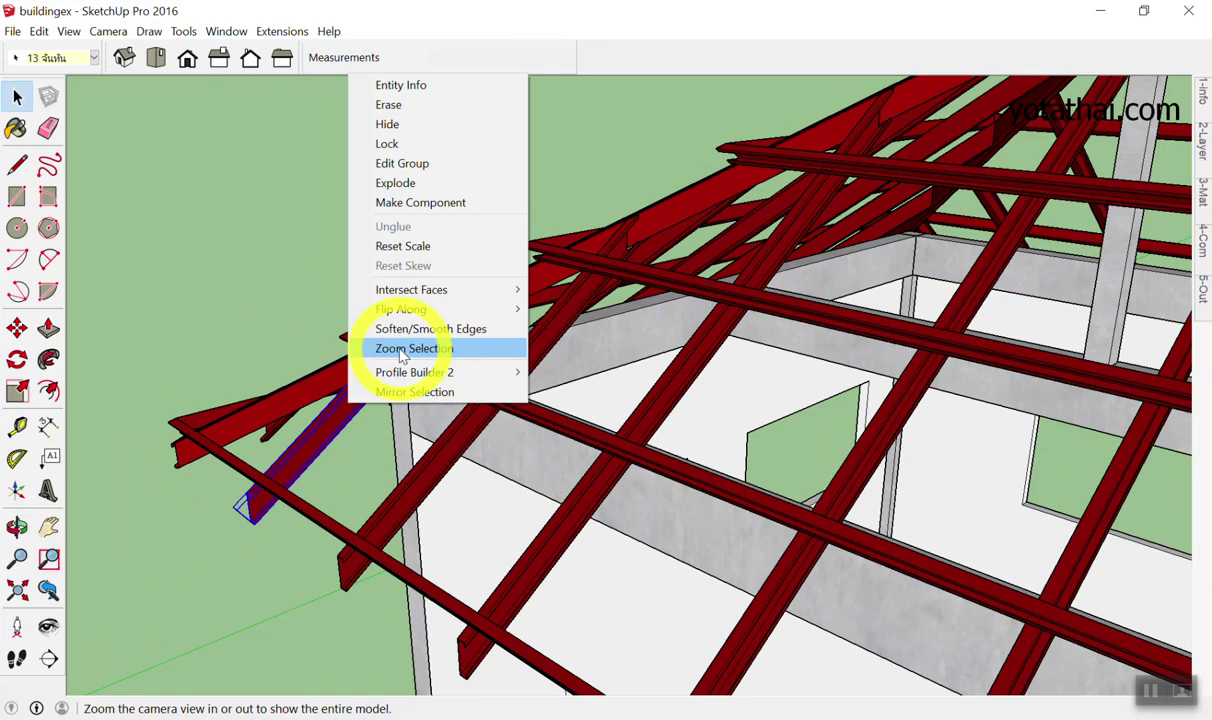
left_click(403, 348)
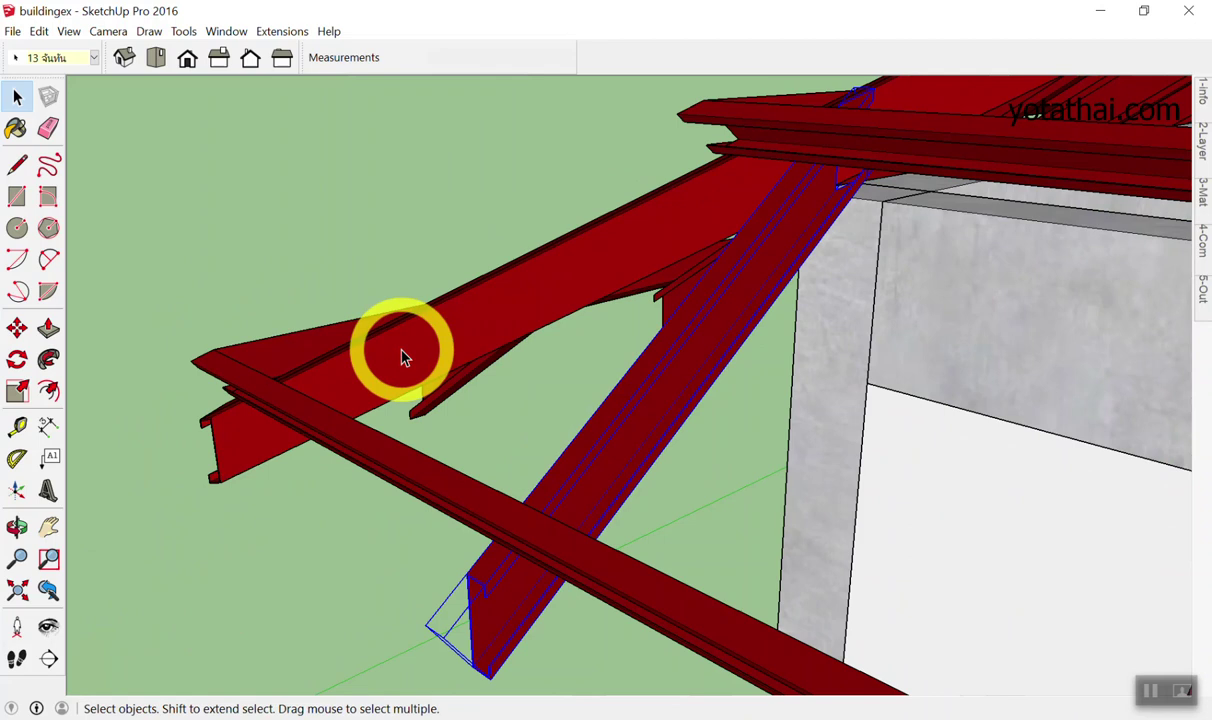
key("shift+z")
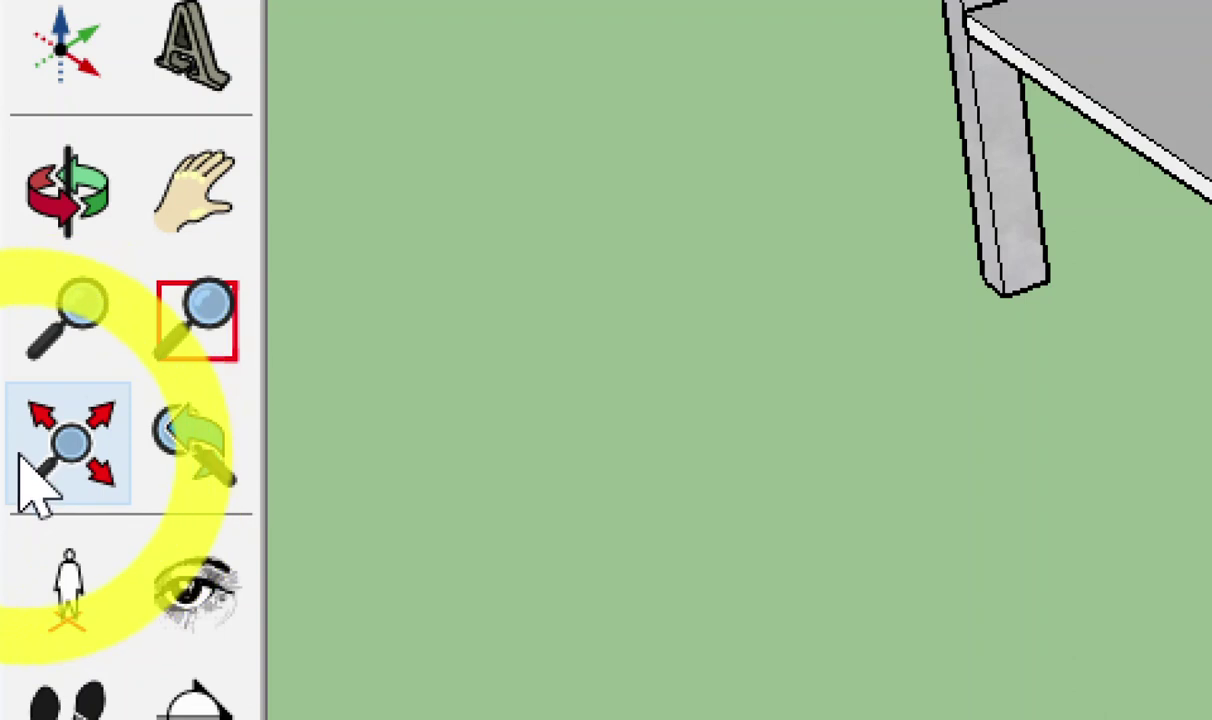
left_click(22, 465)
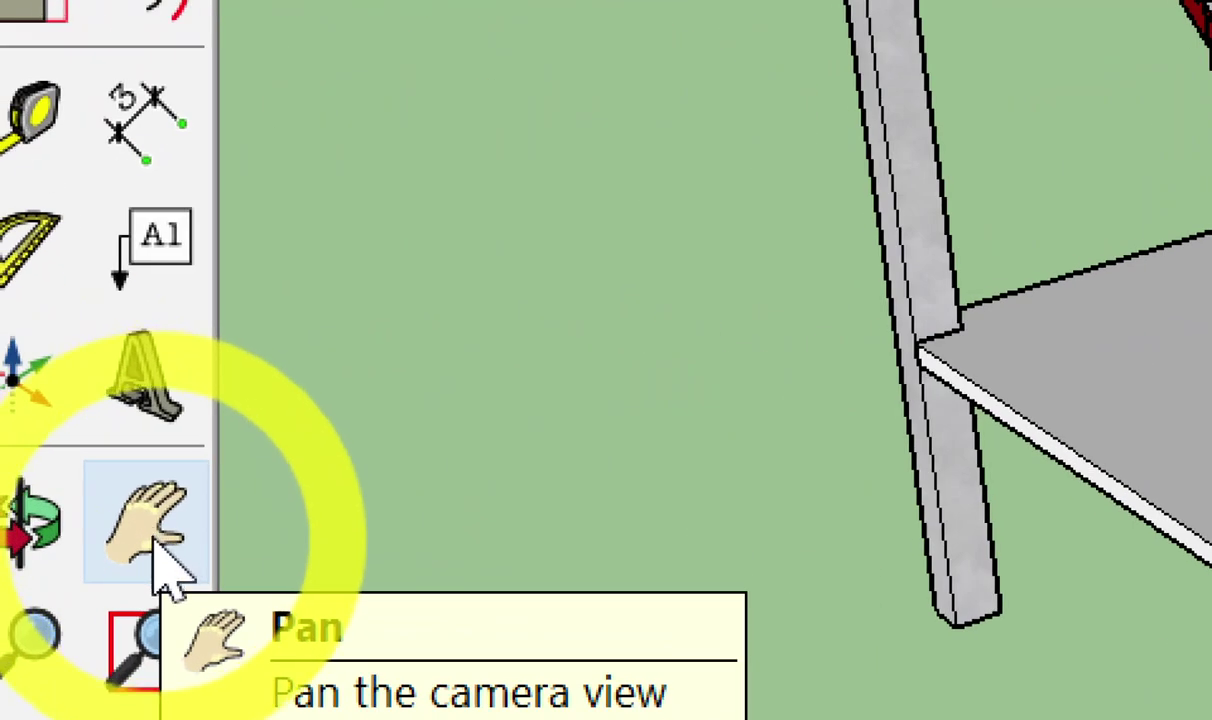
left_click(160, 565)
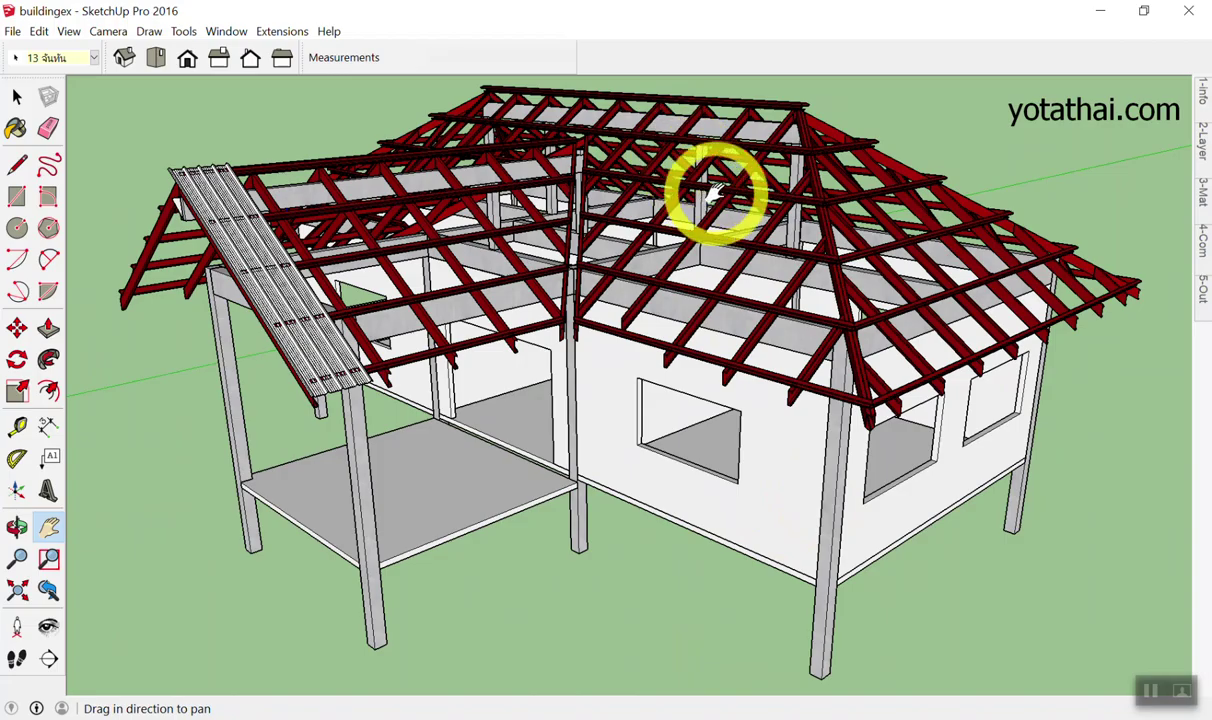
Pan across the roof and scroll-zoom in and out on the house.
mouse_move(731, 247)
left_mouse_down()
mouse_move(238, 216)
mouse_move(874, 270)
mouse_move(646, 265)
mouse_move(1182, 284)
mouse_move(206, 222)
mouse_move(995, 346)
mouse_move(1195, 240)
mouse_move(833, 238)
mouse_move(365, 157)
mouse_move(1031, 227)
mouse_move(563, 205)
mouse_move(568, 189)
mouse_move(1198, 276)
mouse_move(985, 282)
mouse_move(852, 238)
mouse_move(725, 230)
mouse_move(684, 252)
mouse_move(838, 190)
left_mouse_up()
scroll(880, 180, "up", 2)
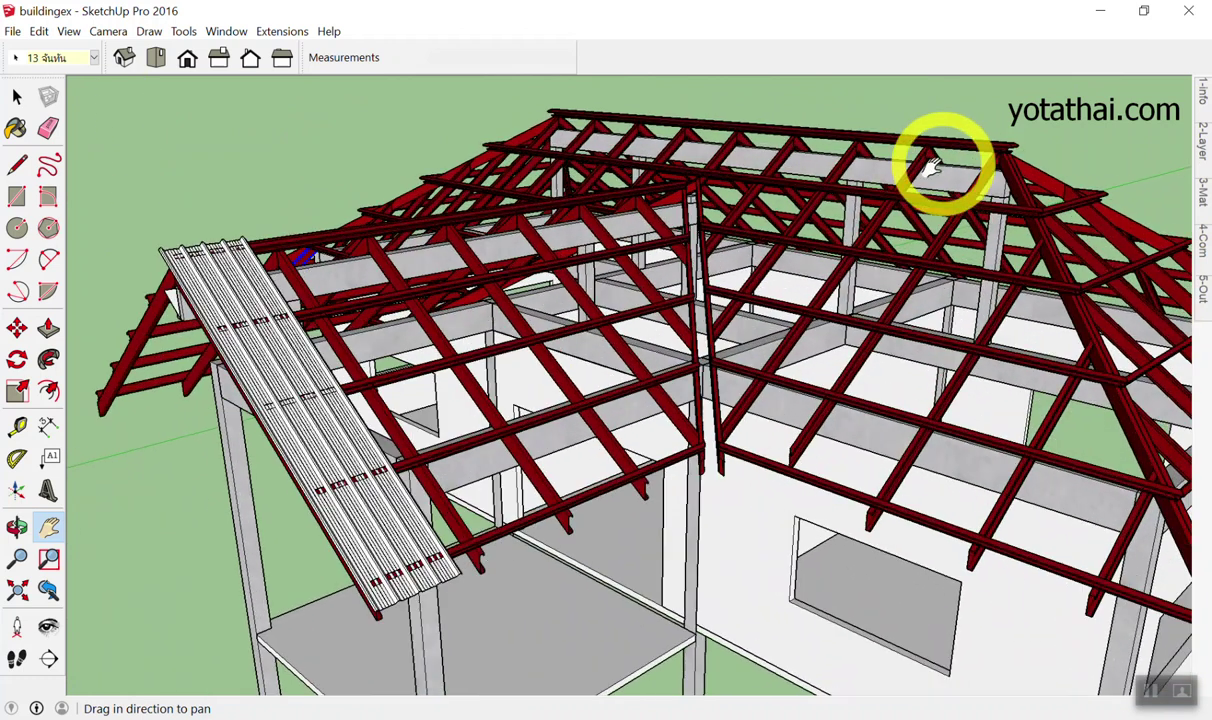
scroll(928, 168, "down", 4)
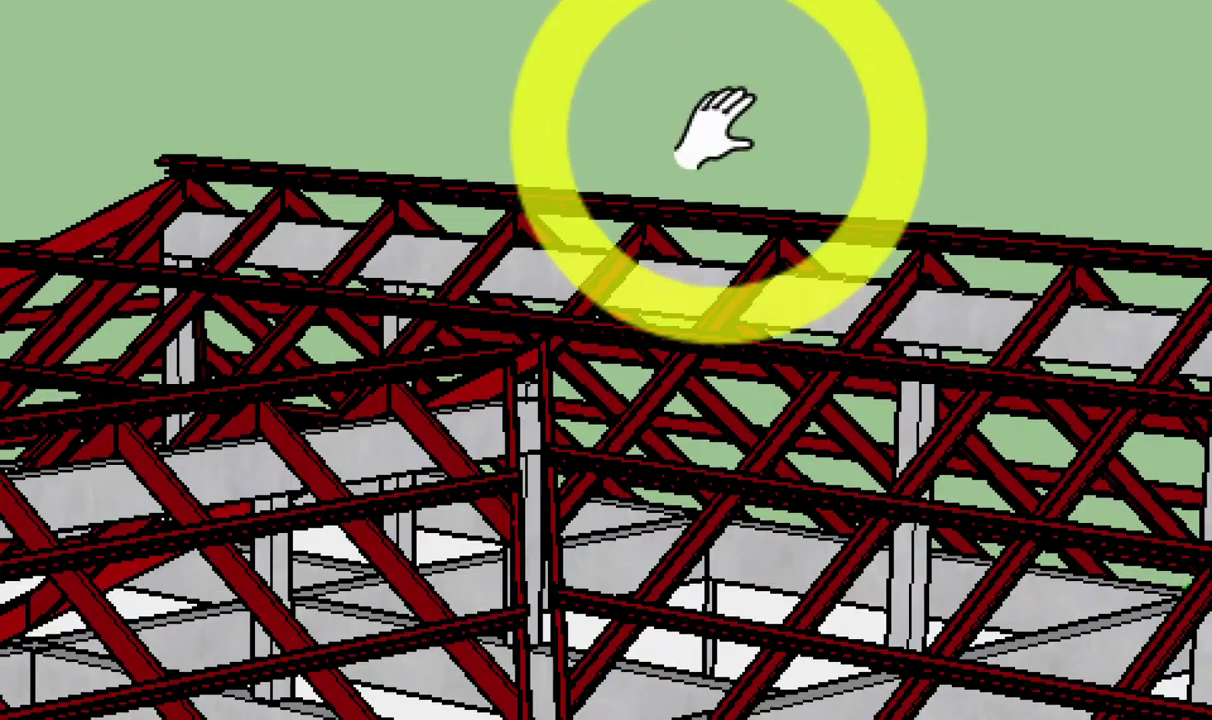
scroll(700, 330, "down", 3)
scroll(730, 300, "up", 4)
scroll(730, 265, "down", 1)
scroll(733, 262, "down", 1)
scroll(733, 262, "up", 1)
scroll(728, 258, "up", 1)
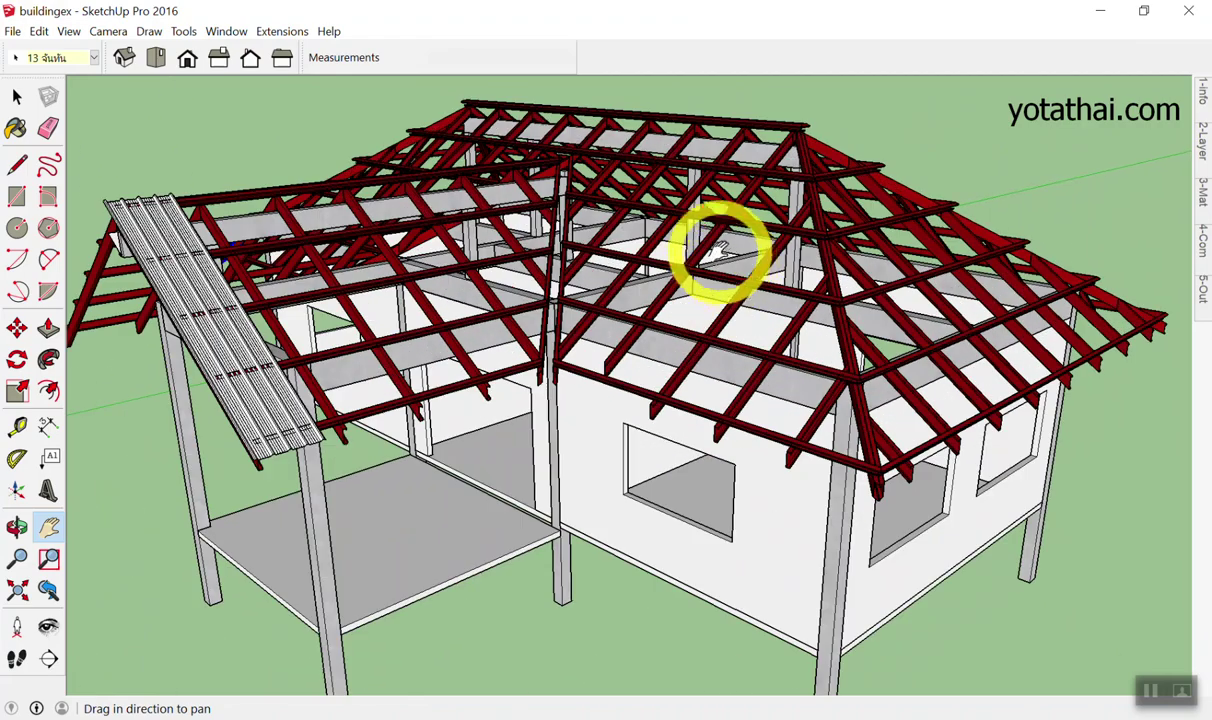
scroll(705, 235, "up", 2)
scroll(675, 228, "down", 2)
scroll(668, 255, "down", 3)
scroll(611, 162, "up", 2)
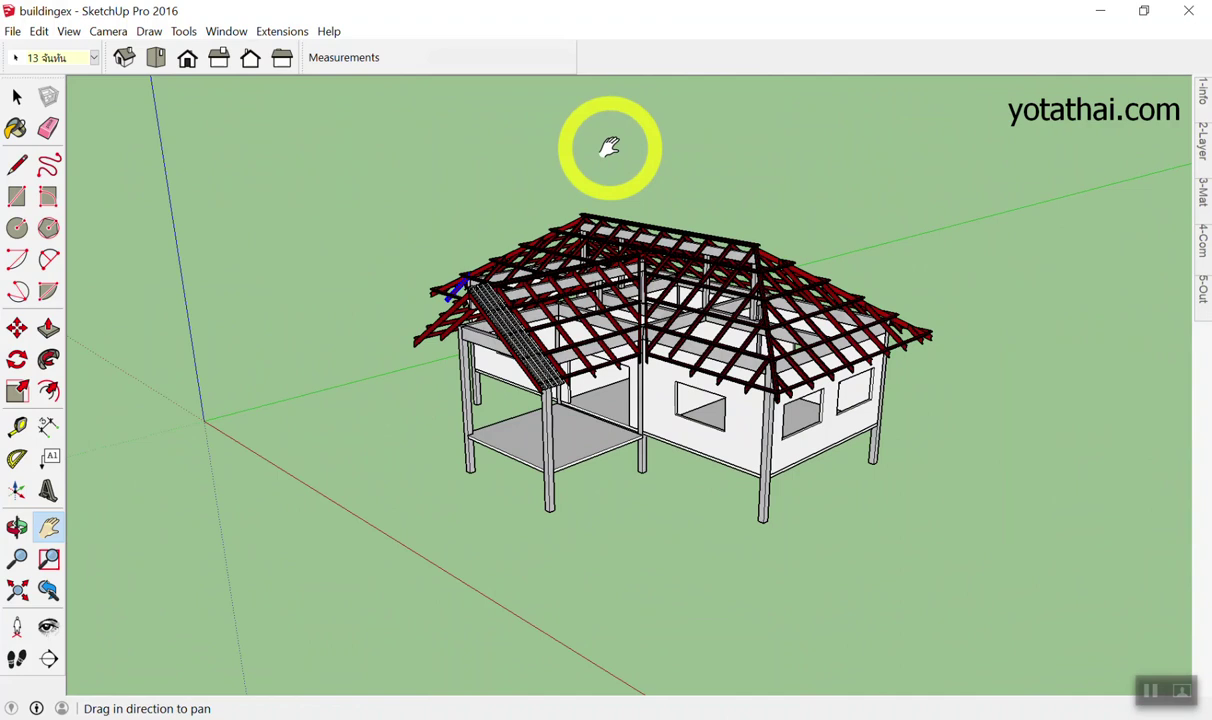
Zoom out further and pan the small house over to the right and down.
scroll(730, 343, "up", 1)
scroll(711, 352, "up", 1)
scroll(660, 305, "up", 1)
scroll(660, 305, "up", 2)
scroll(641, 262, "down", 2)
scroll(628, 243, "down", 3)
mouse_move(606, 251)
left_mouse_down()
mouse_move(1045, 312)
mouse_move(344, 270)
mouse_move(752, 325)
mouse_move(238, 145)
mouse_move(960, 230)
mouse_move(1150, 487)
mouse_move(519, 527)
mouse_move(403, 330)
mouse_move(860, 276)
mouse_move(614, 509)
mouse_move(344, 189)
mouse_move(628, 232)
mouse_move(960, 406)
mouse_move(841, 357)
mouse_move(887, 333)
mouse_move(650, 276)
mouse_move(736, 281)
mouse_move(985, 335)
mouse_move(600, 270)
mouse_move(855, 292)
mouse_move(568, 238)
mouse_move(406, 252)
mouse_move(672, 285)
mouse_move(522, 238)
mouse_move(879, 311)
mouse_move(427, 230)
mouse_move(370, 418)
left_mouse_up()
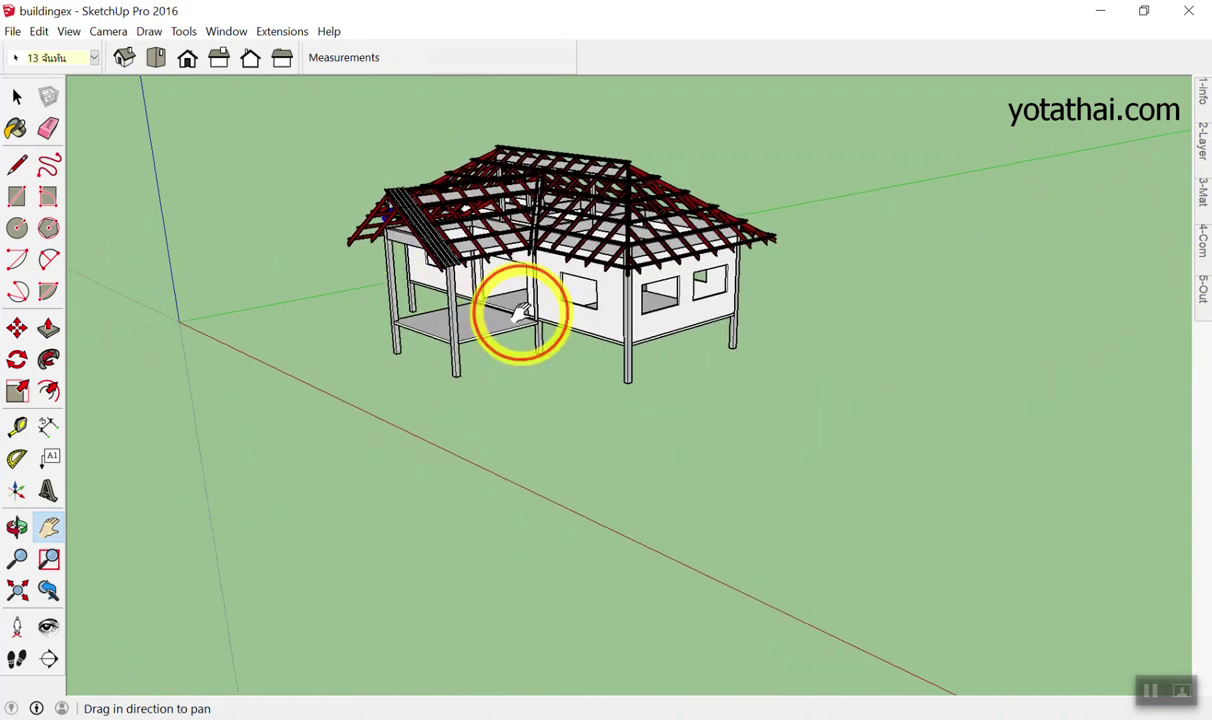
left_click_drag(519, 306, 812, 346)
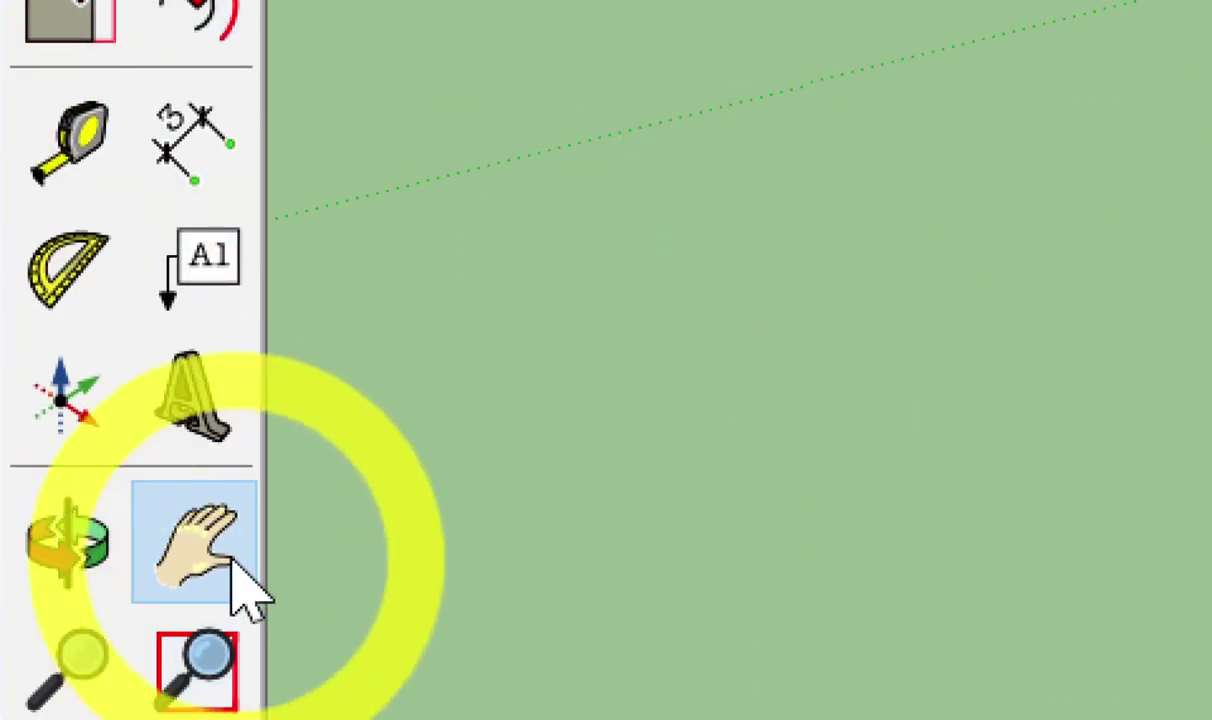
Toggle between Orbit (O) and Select (Space) using the assigned shortcut keys.
left_click(93, 554)
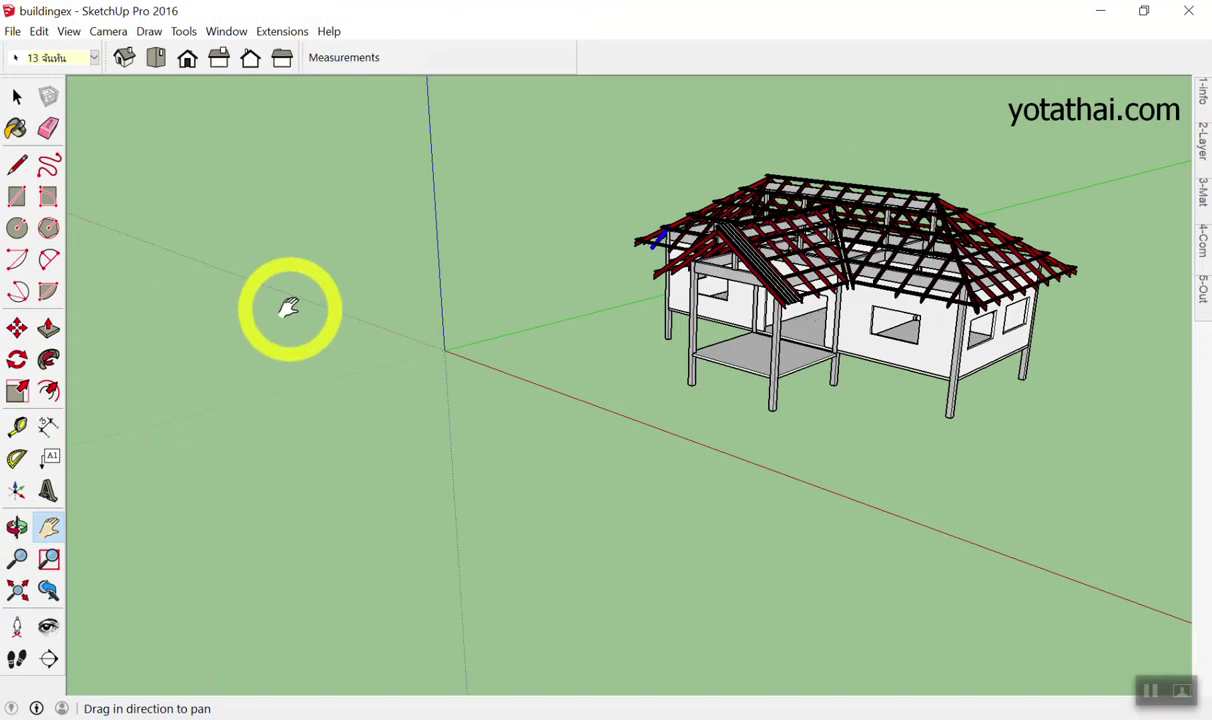
key("o")
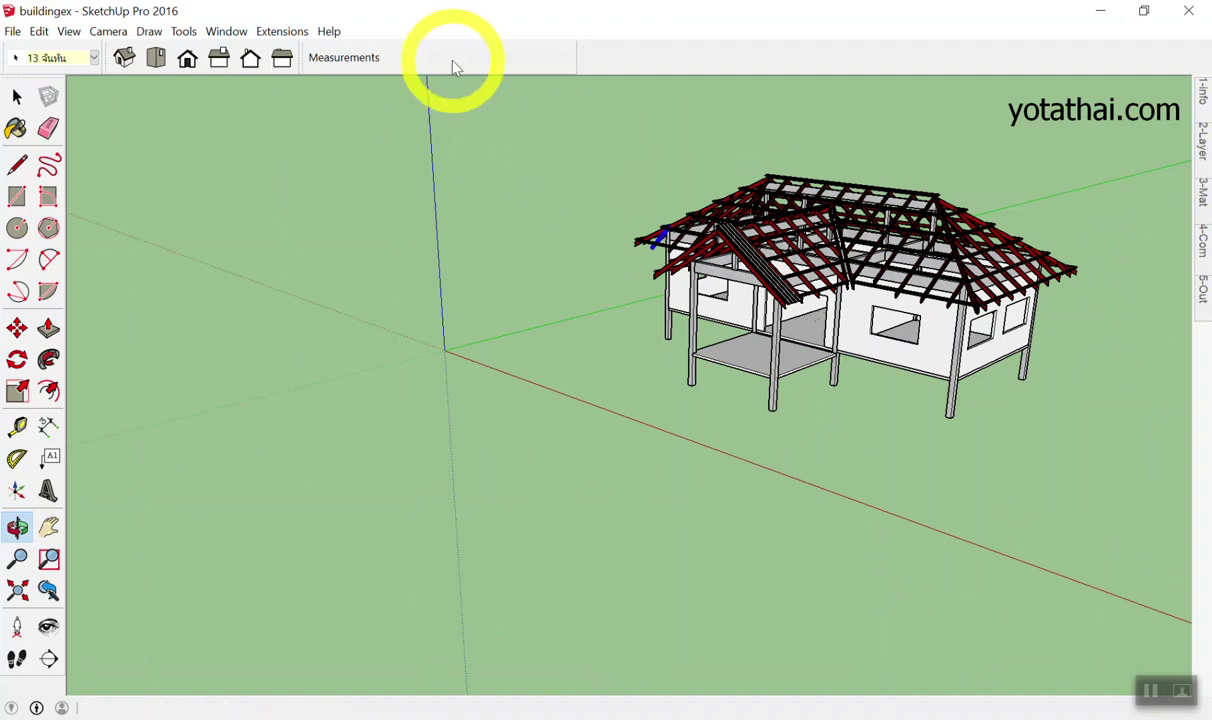
key("space")
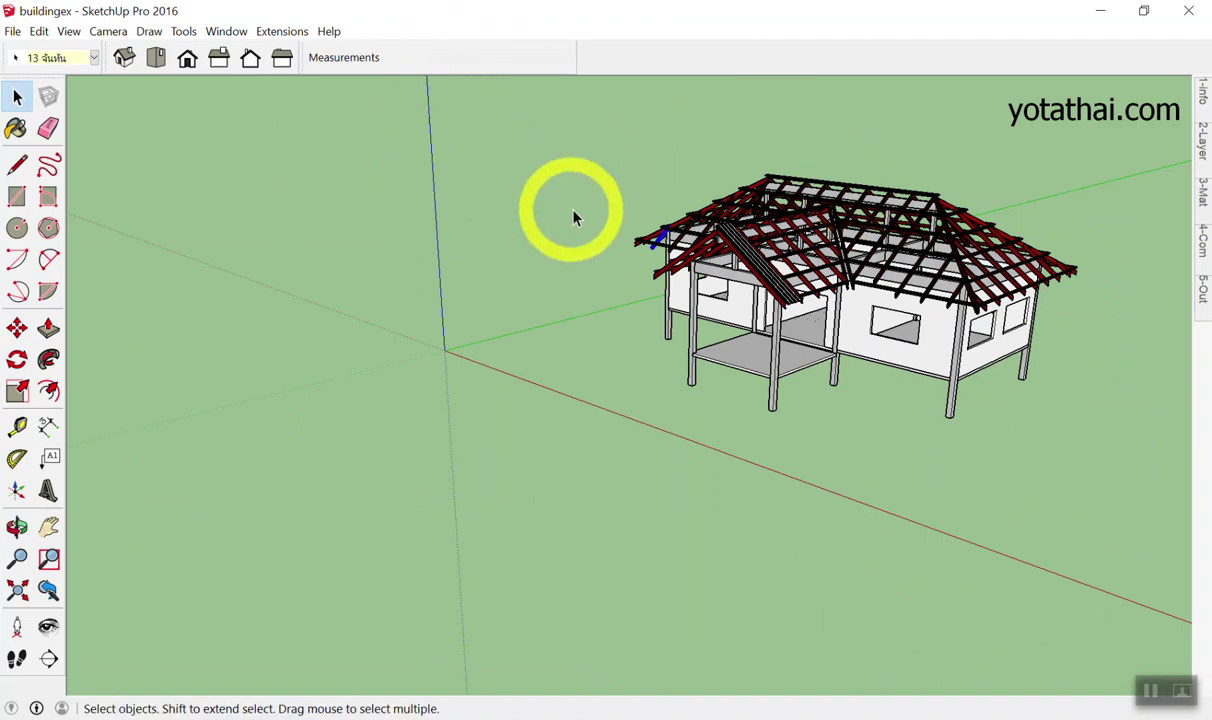
key("o")
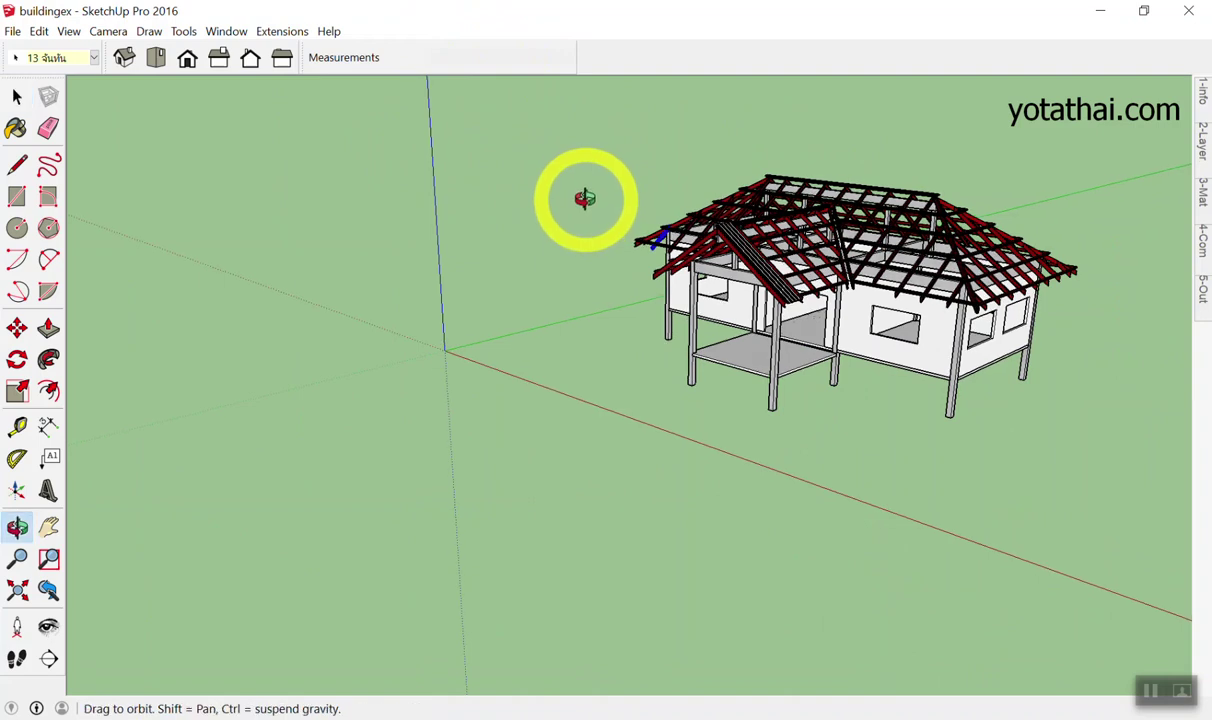
key("space")
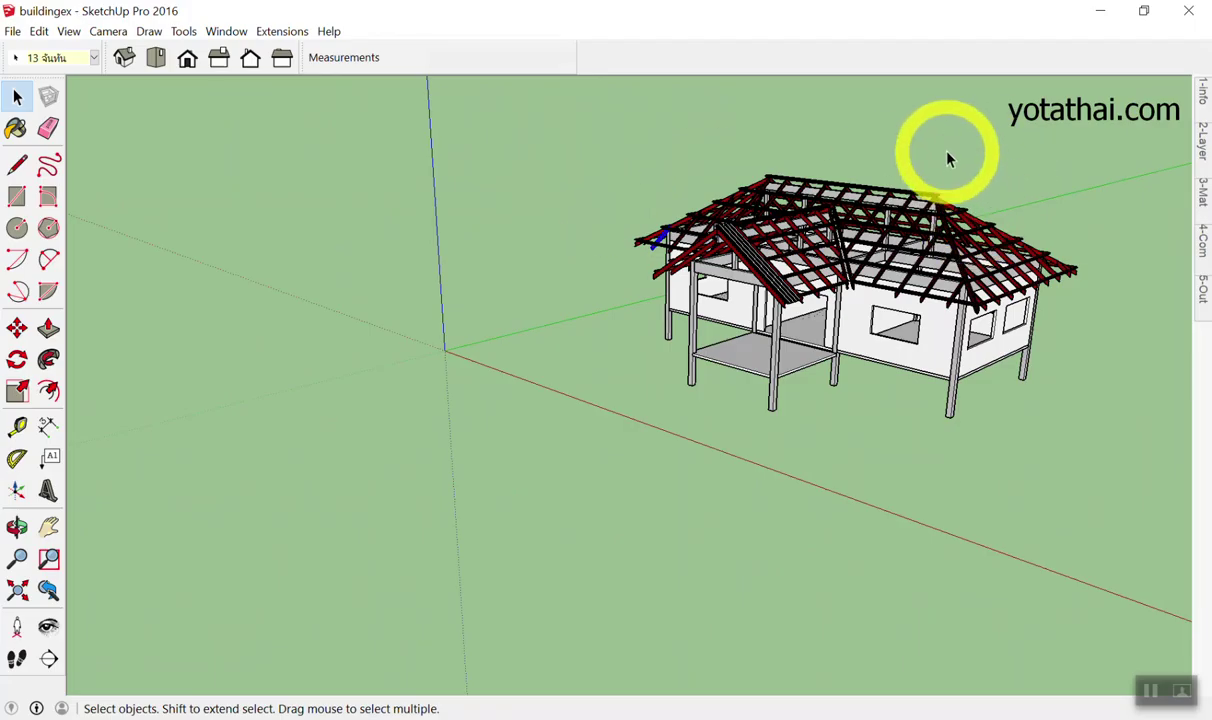
Zoom and orbit in so the house fills the view from a new angle.
scroll(908, 195, "up", 2)
scroll(1040, 134, "down", 2)
scroll(1040, 134, "up", 3)
scroll(1133, 128, "down", 2)
scroll(1036, 176, "down", 2)
mouse_move(928, 216)
middle_mouse_down()
mouse_move(736, 252)
mouse_move(347, 211)
mouse_move(771, 156)
mouse_move(900, 305)
mouse_move(563, 338)
mouse_move(208, 292)
mouse_move(830, 360)
mouse_move(1131, 425)
mouse_move(1155, 317)
mouse_move(998, 271)
middle_mouse_up()
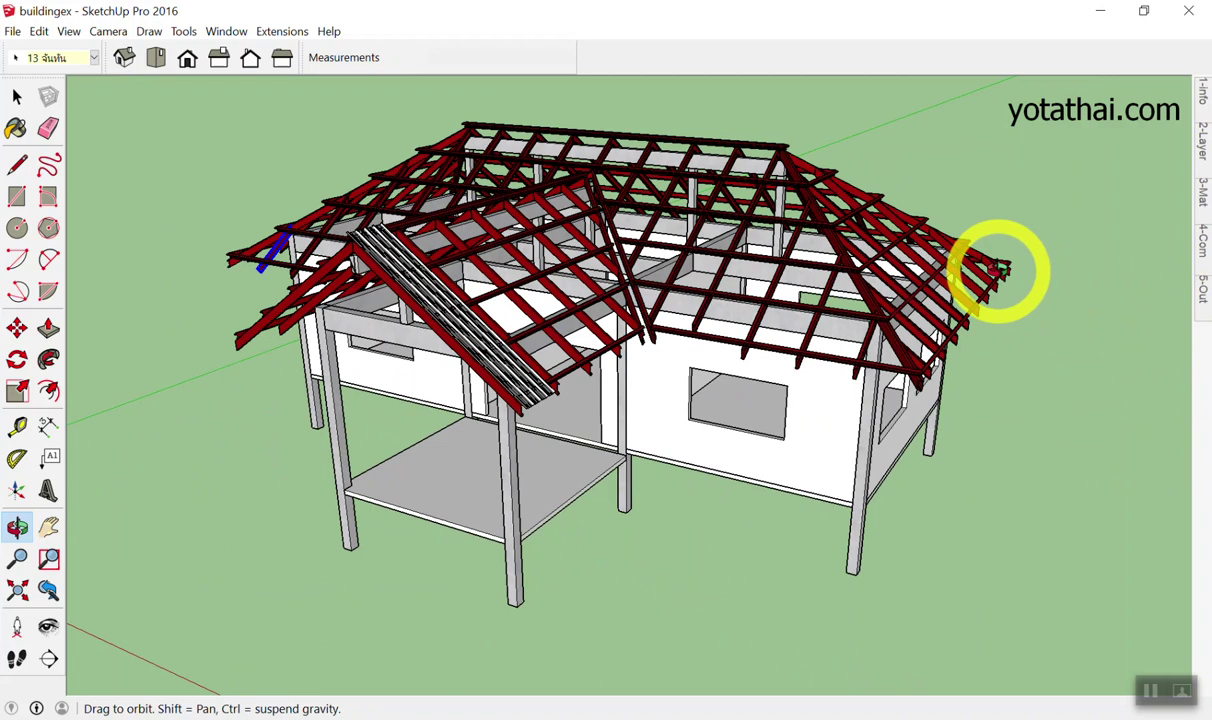
Return to Select with Space, scroll-zoom, and orbit to look down from the house's far side.
key("space")
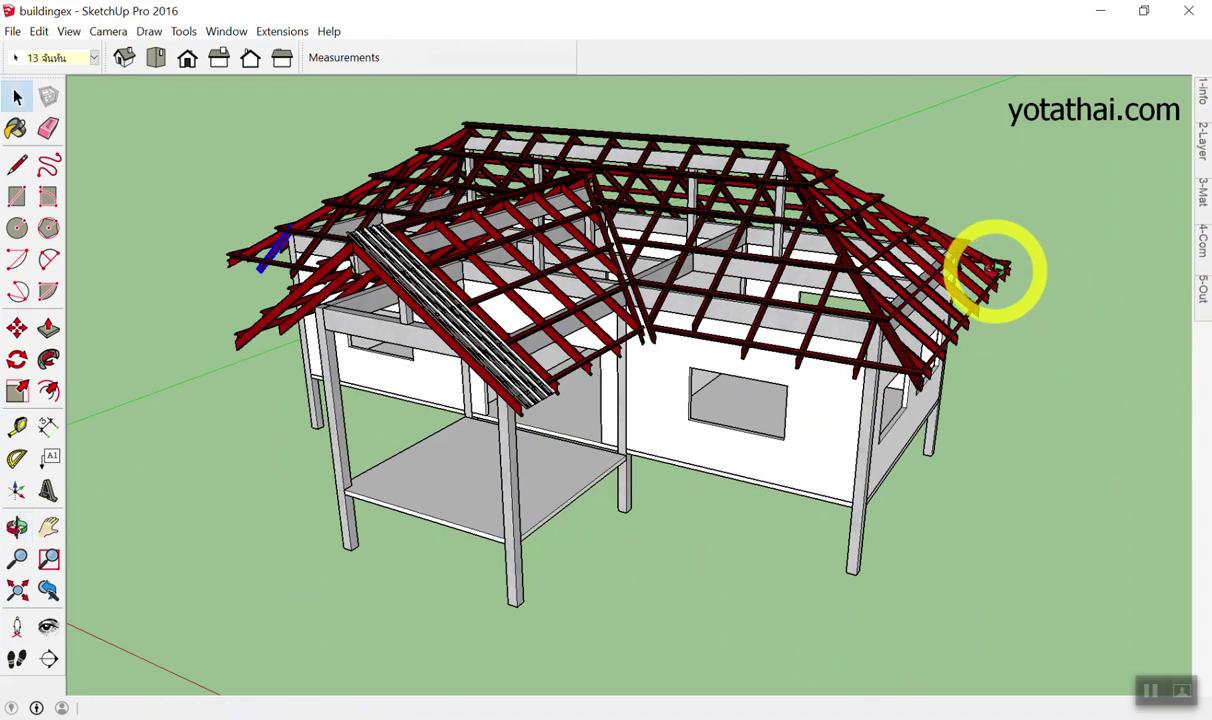
scroll(976, 230, "up", 2)
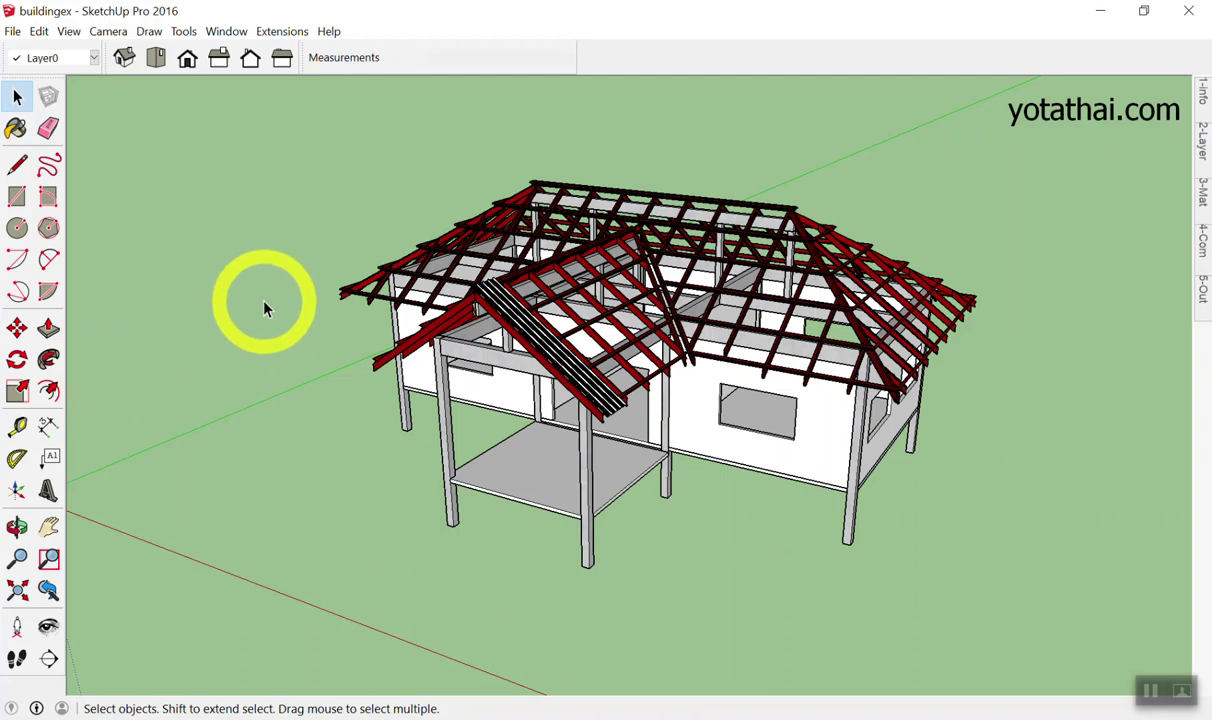
scroll(582, 330, "up", 2)
scroll(650, 303, "down", 3)
scroll(672, 295, "down", 2)
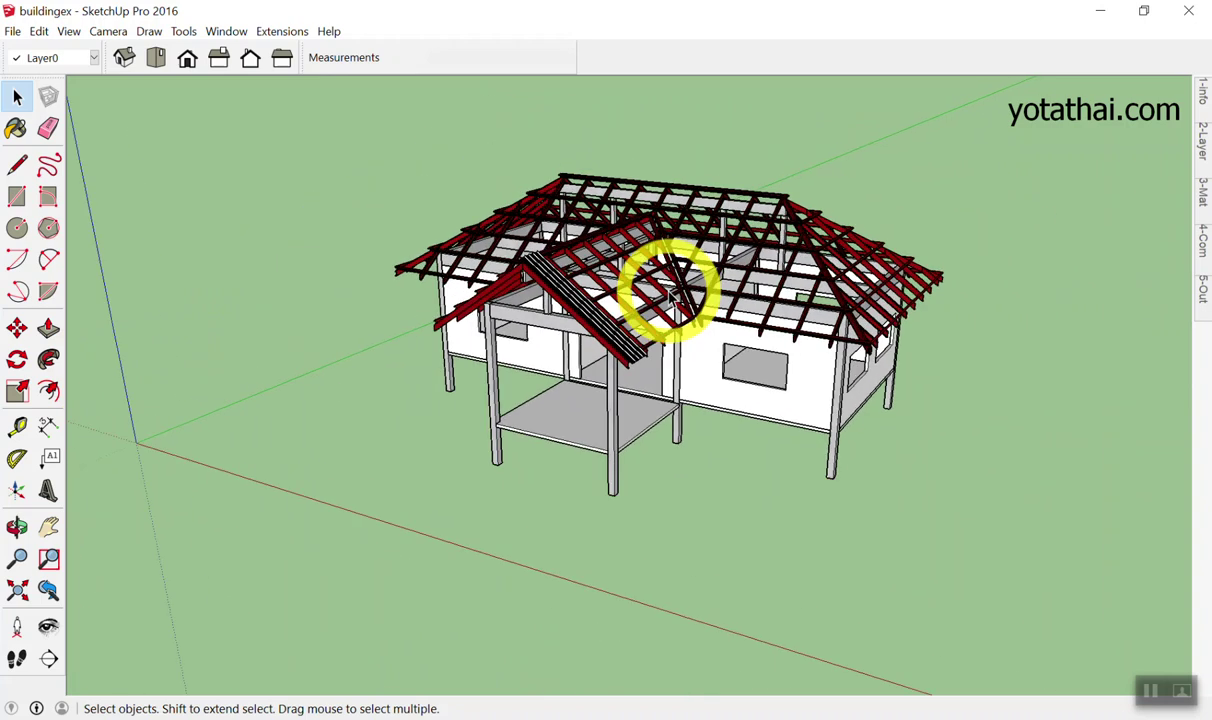
scroll(672, 295, "up", 3)
scroll(668, 300, "down", 1)
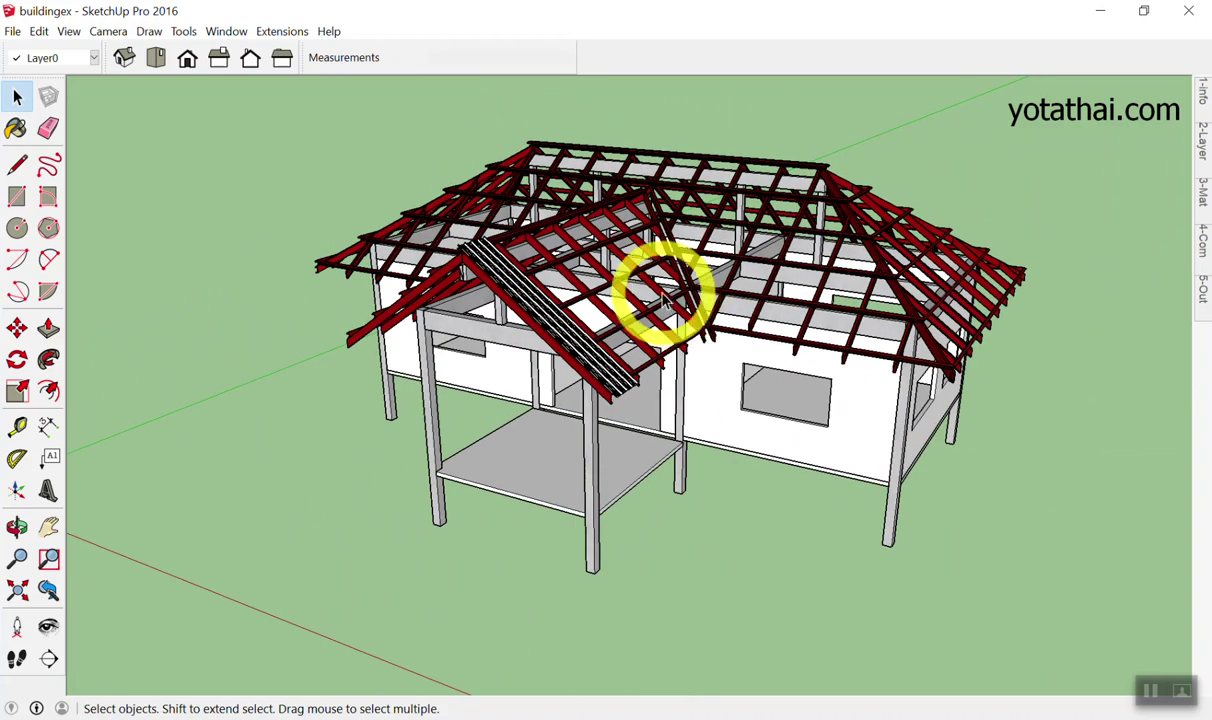
mouse_move(725, 238)
middle_mouse_down()
mouse_move(478, 296)
mouse_move(249, 238)
mouse_move(676, 249)
mouse_move(655, 273)
mouse_move(523, 318)
middle_mouse_up()
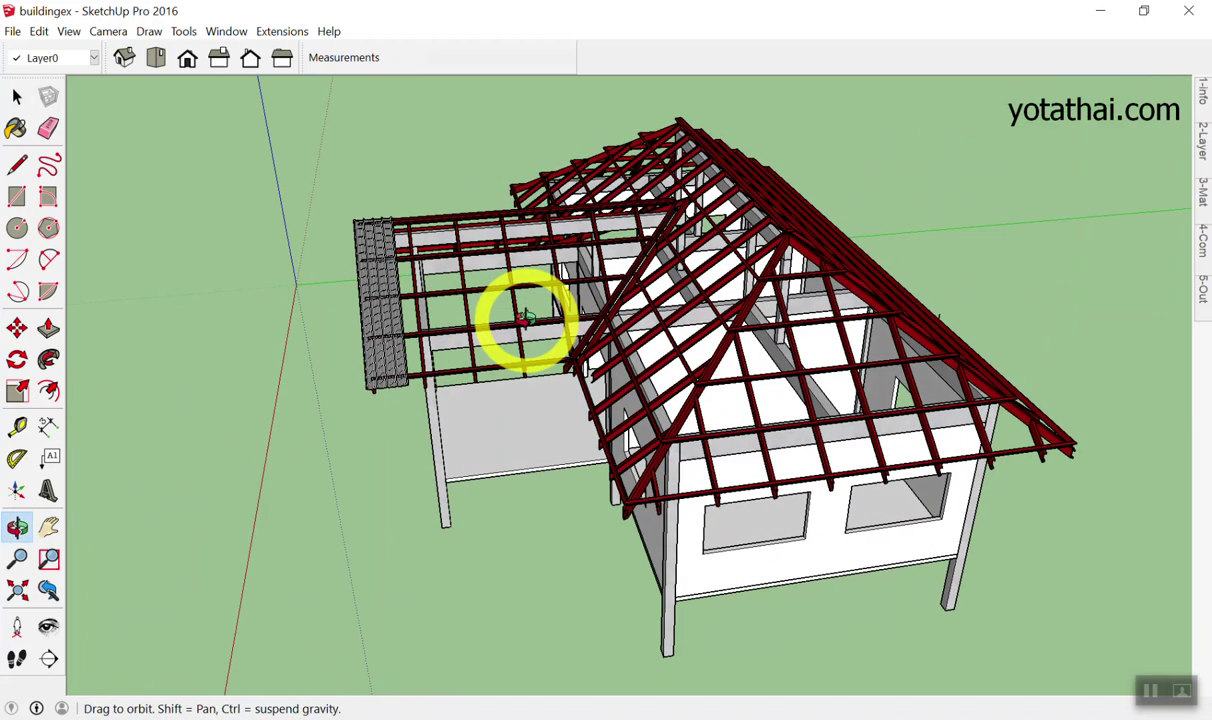
Pan the house rightward, zoom out, and orbit to a smaller overhead view.
mouse_move(523, 318)
middle_mouse_down("shift")
mouse_move(918, 440)
mouse_move(744, 311)
mouse_move(141, 319)
mouse_move(893, 350)
mouse_move(1163, 406)
mouse_move(495, 325)
mouse_move(762, 380)
mouse_move(541, 338)
mouse_move(545, 355)
middle_mouse_up("shift")
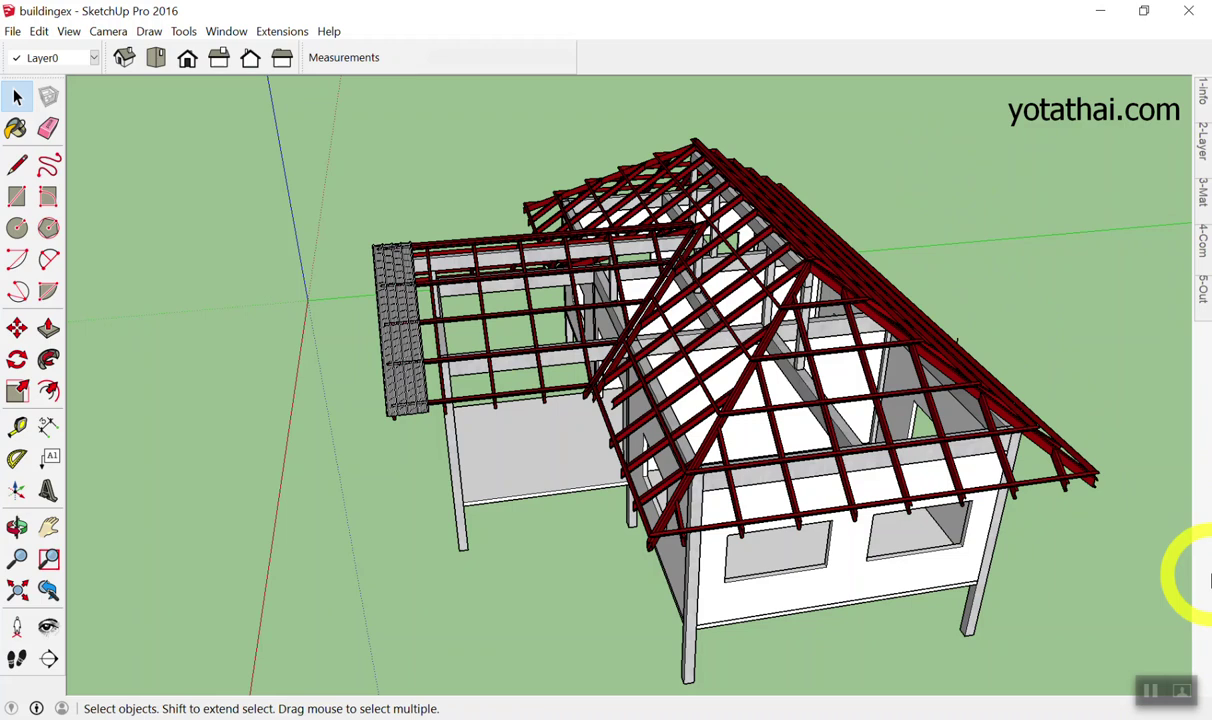
scroll(1190, 650, "down", 1)
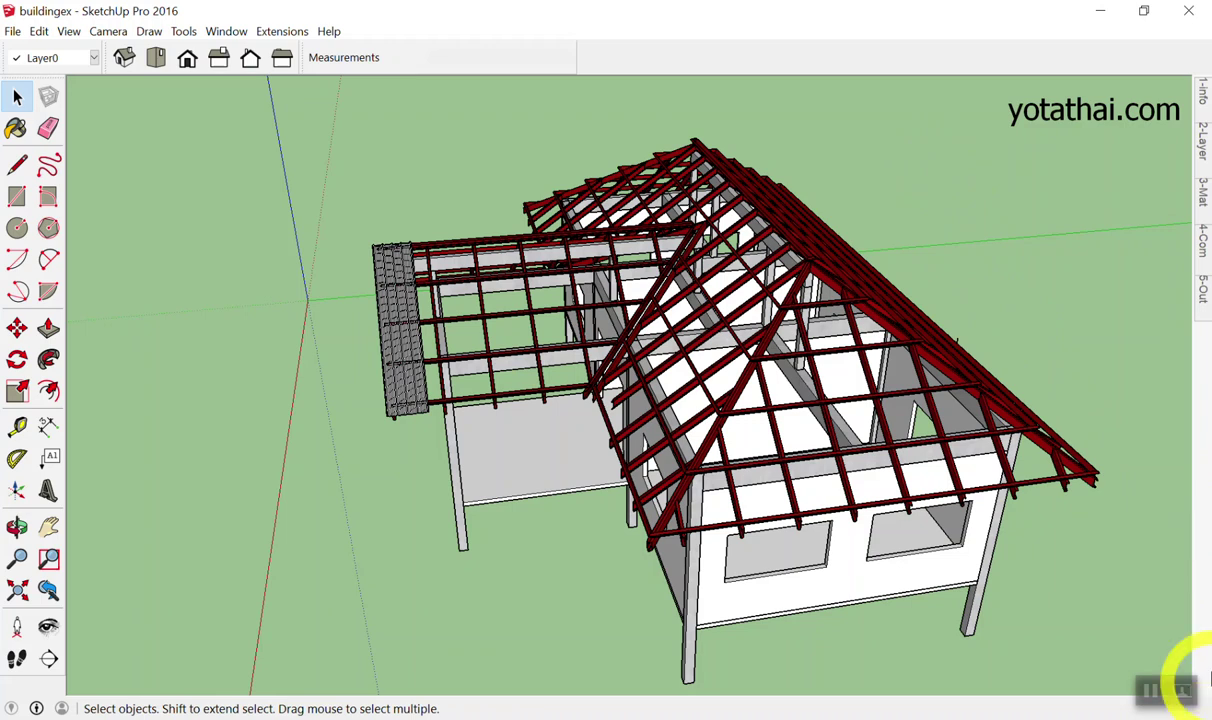
scroll(736, 460, "down", 3)
mouse_move(736, 460)
middle_mouse_down()
mouse_move(771, 411)
mouse_move(845, 430)
middle_mouse_up()
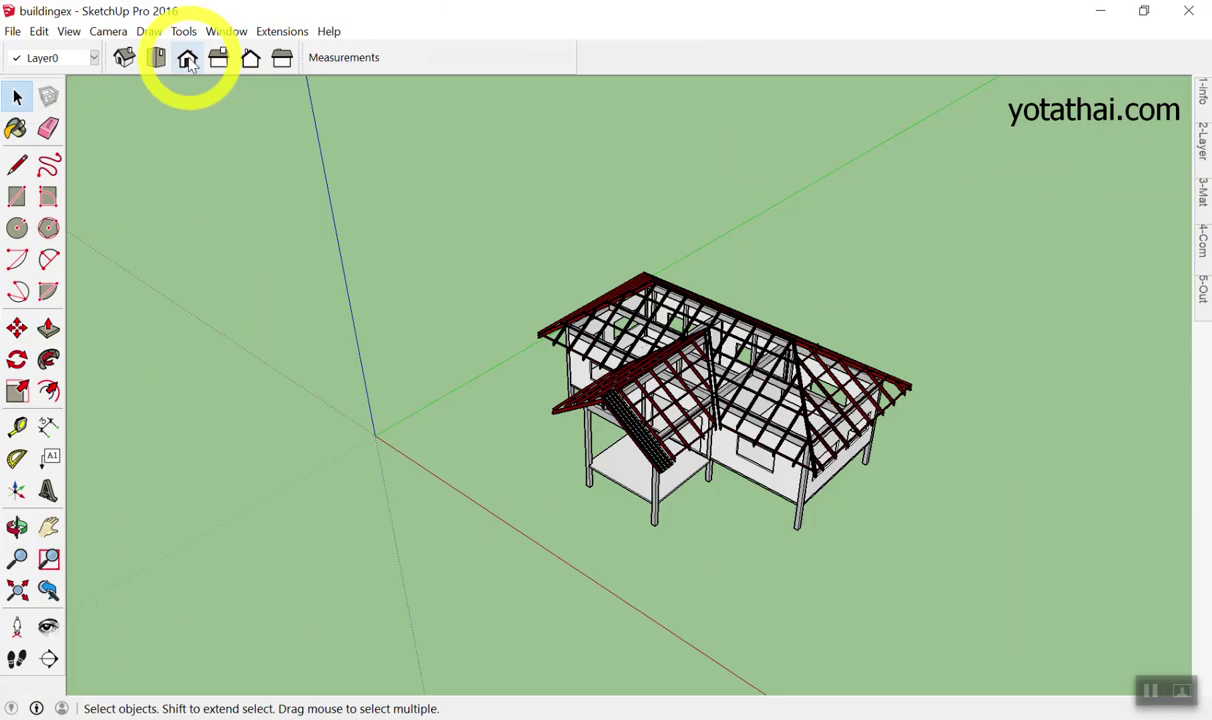
Switch to the Front view, zoom in, and check the Camera menu without changing anything.
left_click(184, 58)
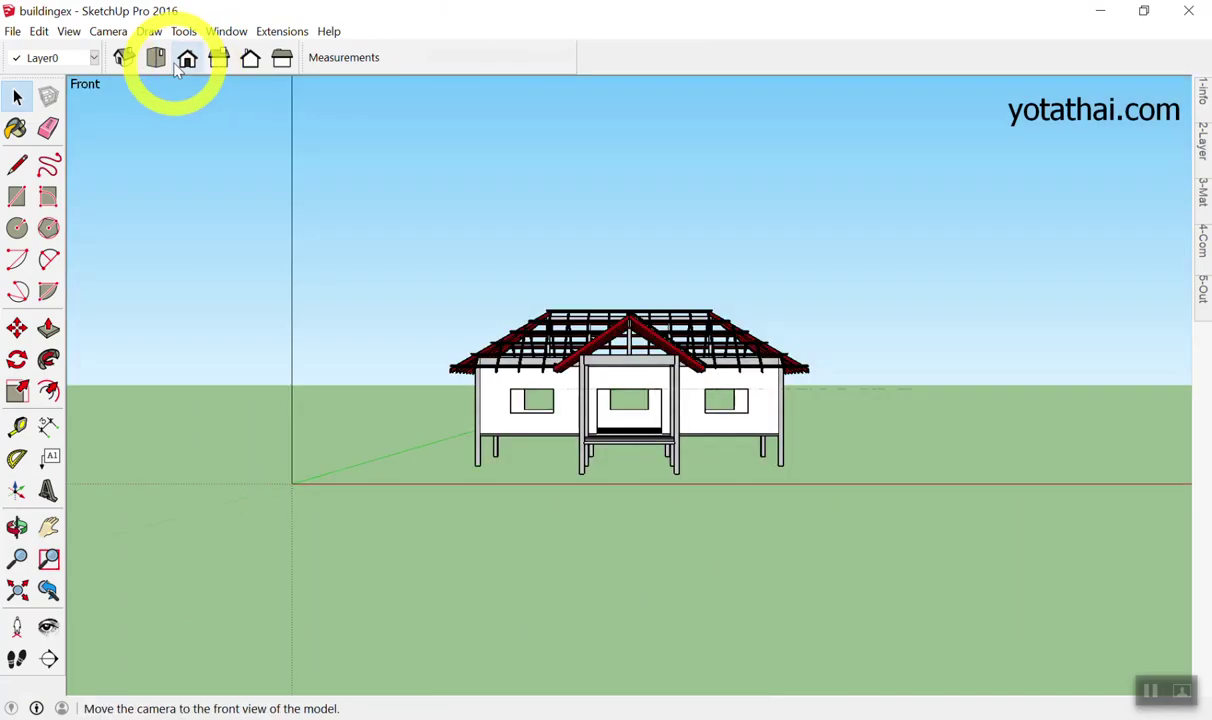
scroll(568, 425, "up", 2)
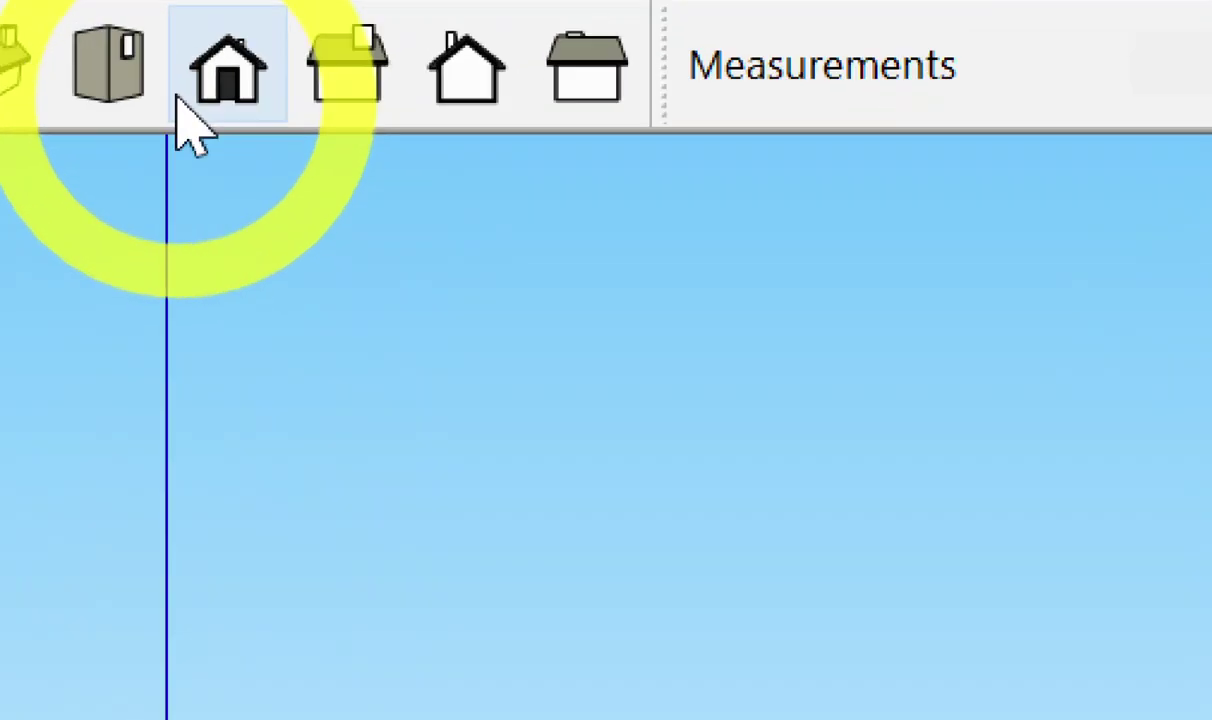
left_click(180, 98)
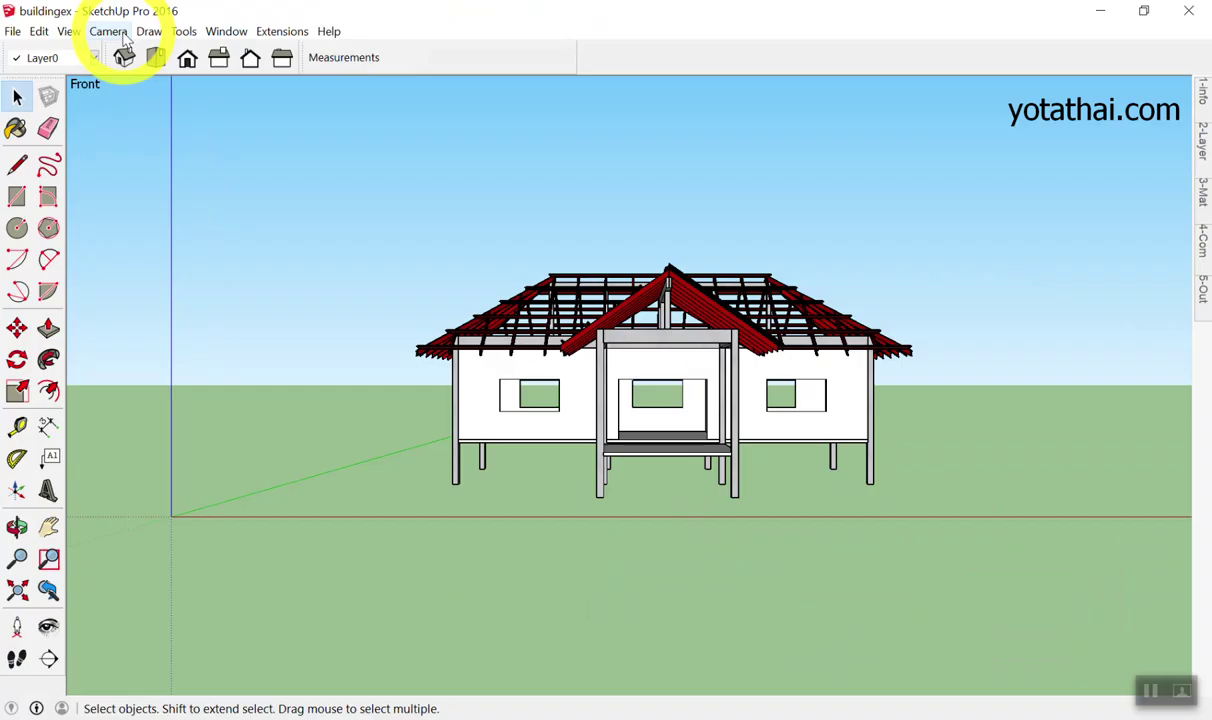
left_click(122, 33)
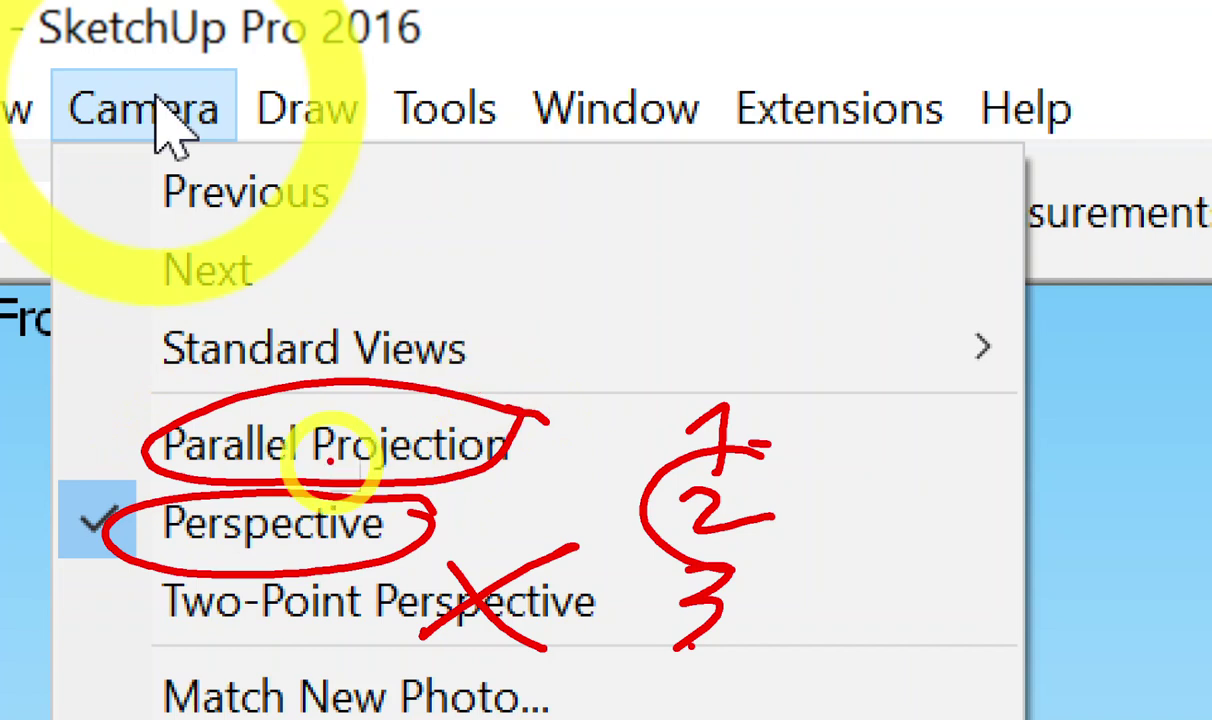
left_click(157, 110)
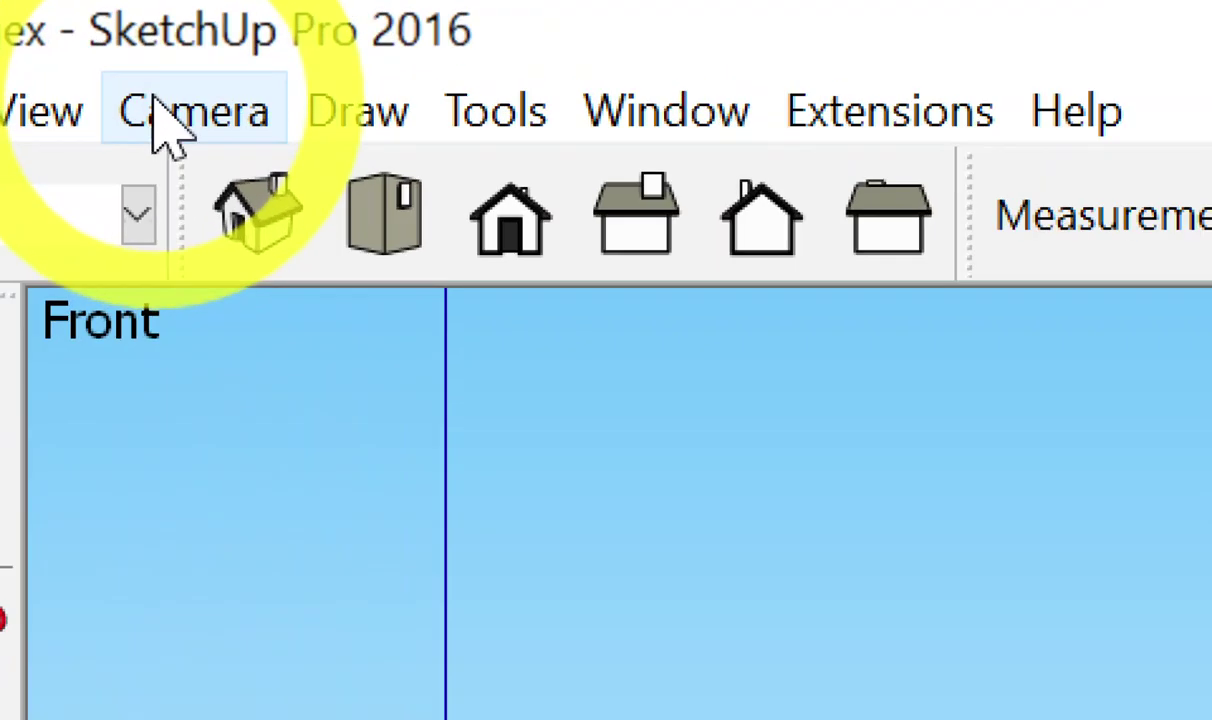
Turn on Camera > Parallel Projection and show the house from the Right view.
left_click(156, 105)
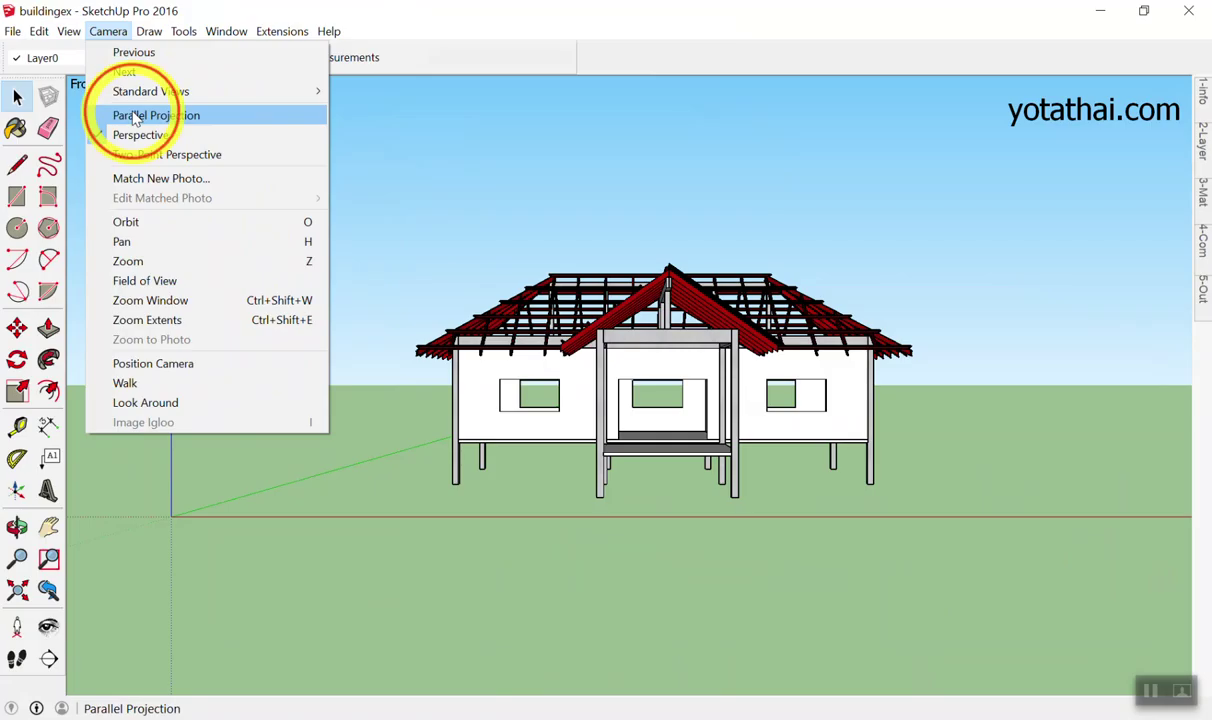
left_click(127, 114)
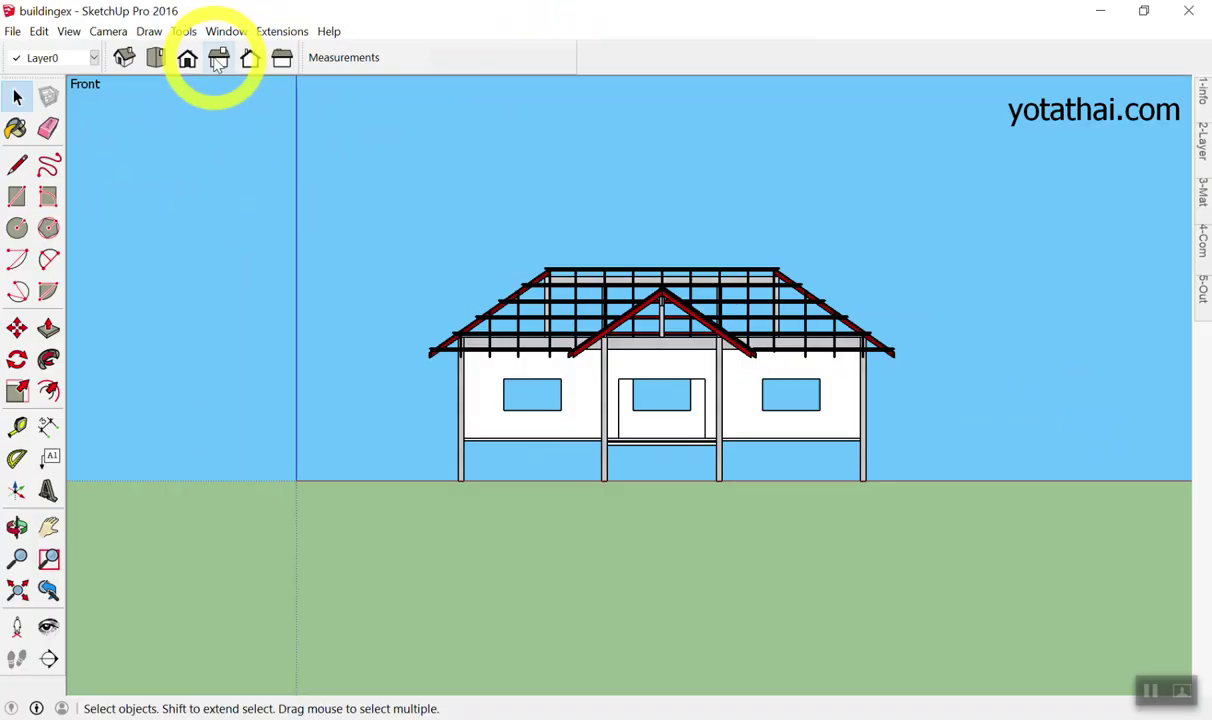
left_click(218, 60)
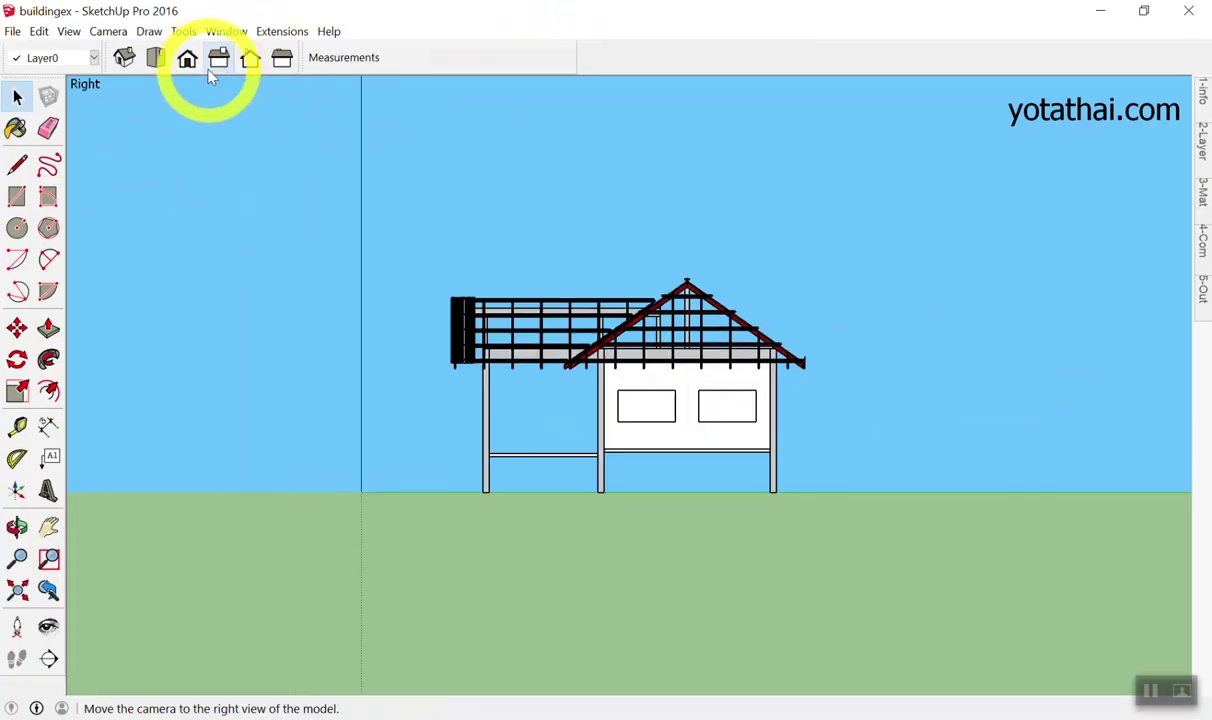
scroll(620, 322, "up", 3)
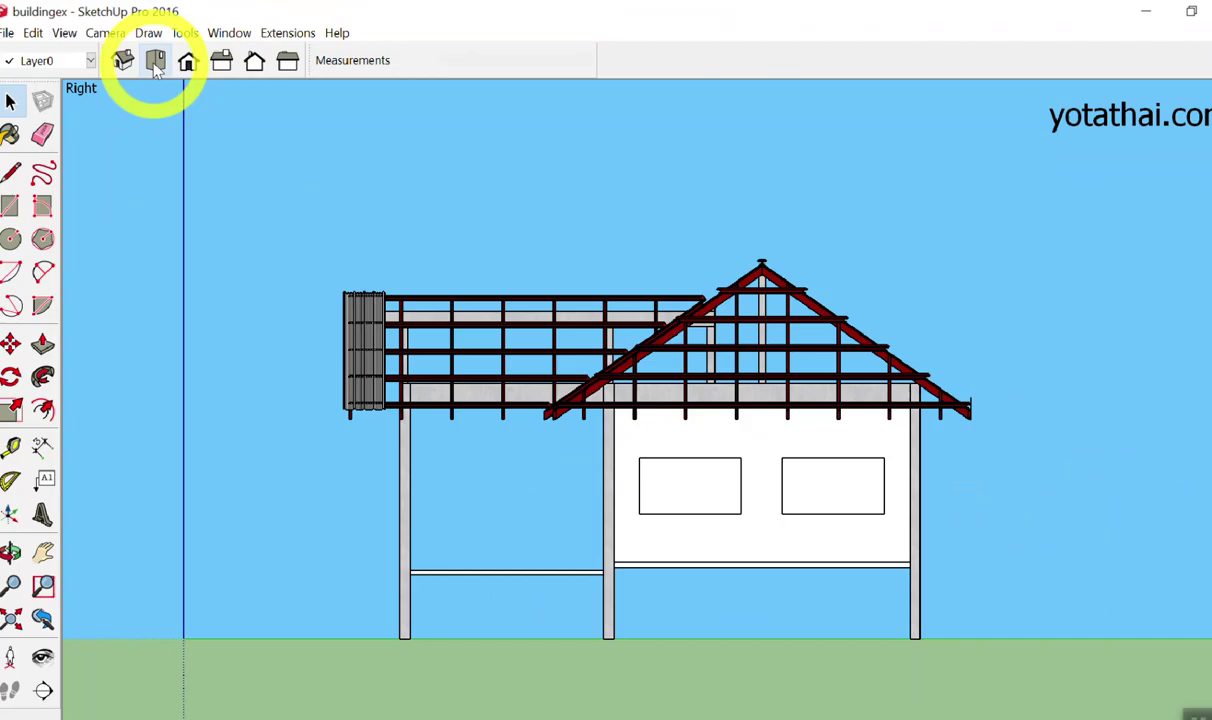
Switch to the Top view and zoom out on the house.
left_click(154, 68)
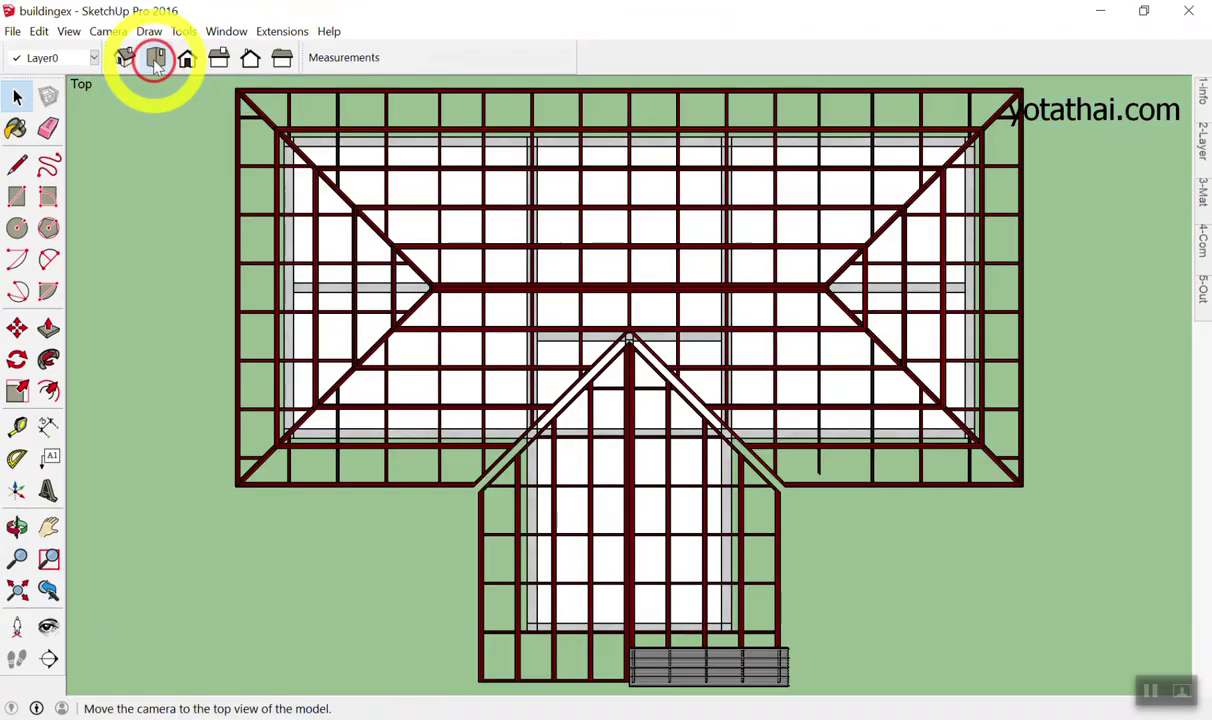
scroll(487, 257, "down", 1)
scroll(493, 262, "down", 1)
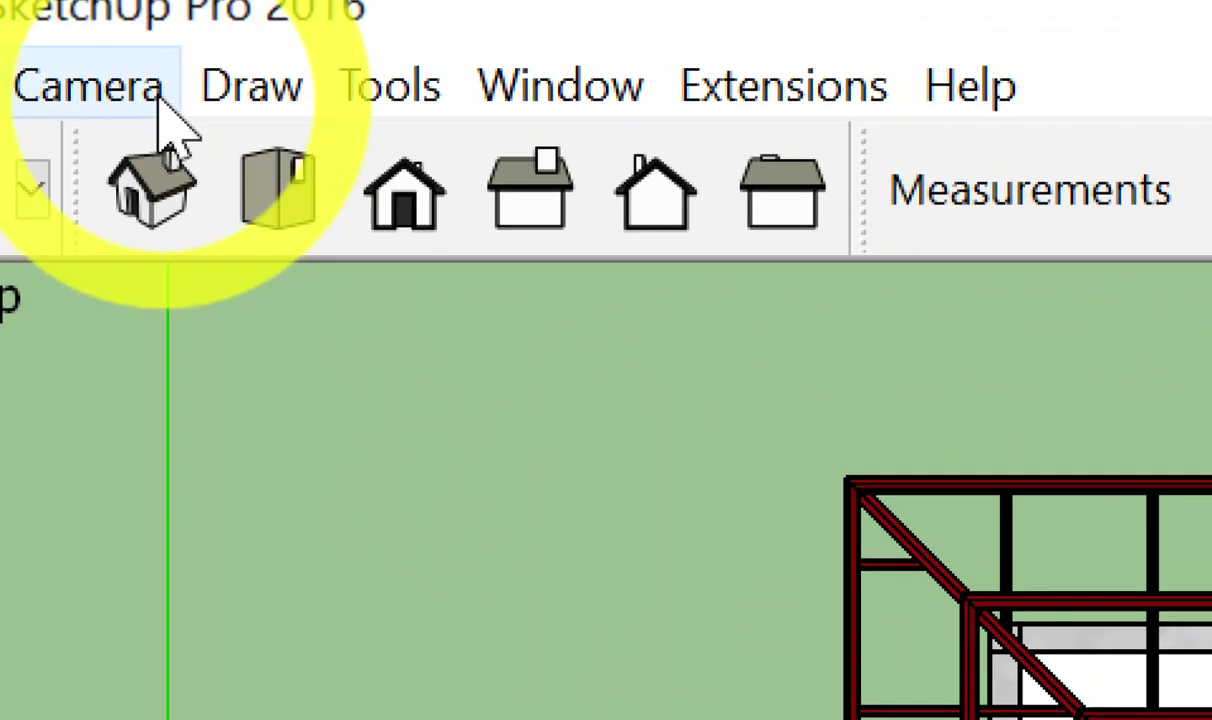
Show that Perspective has no Camera menu shortcut, then display the Tools menu's shortcut letters.
left_click(118, 33)
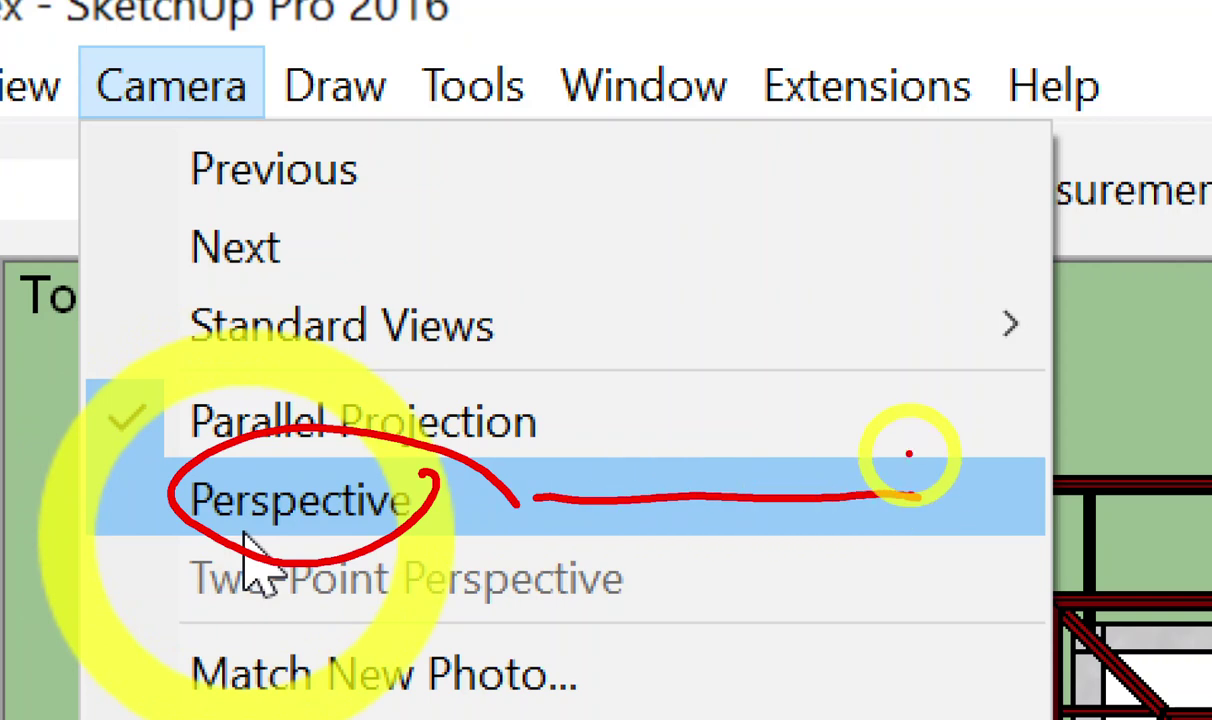
left_click(247, 530)
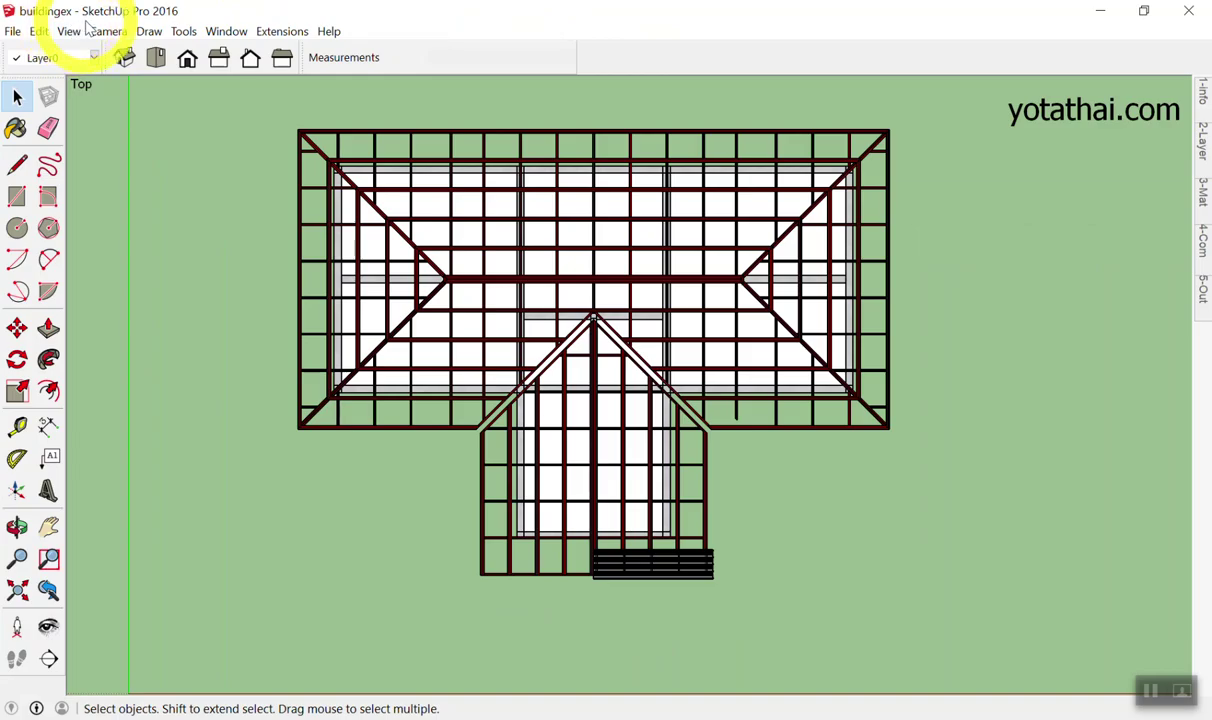
left_click(148, 31)
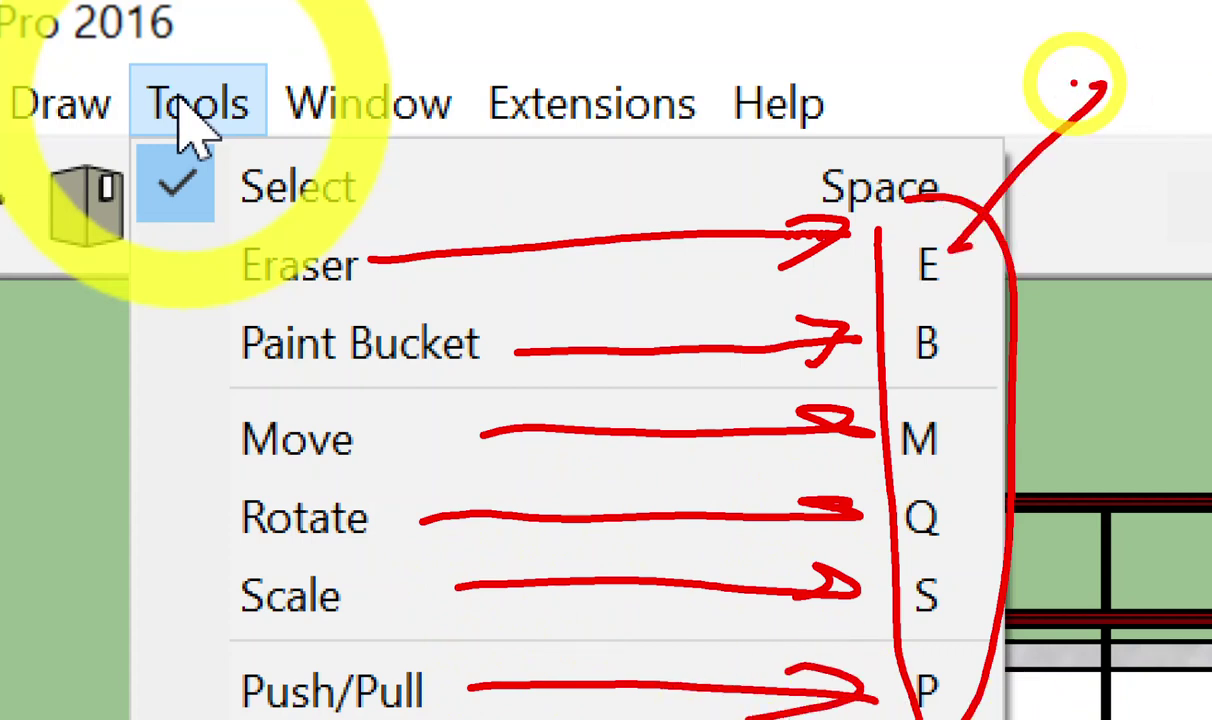
Dismiss the Tools menu, switch the camera to Perspective, and zoom out slightly.
key("Escape")
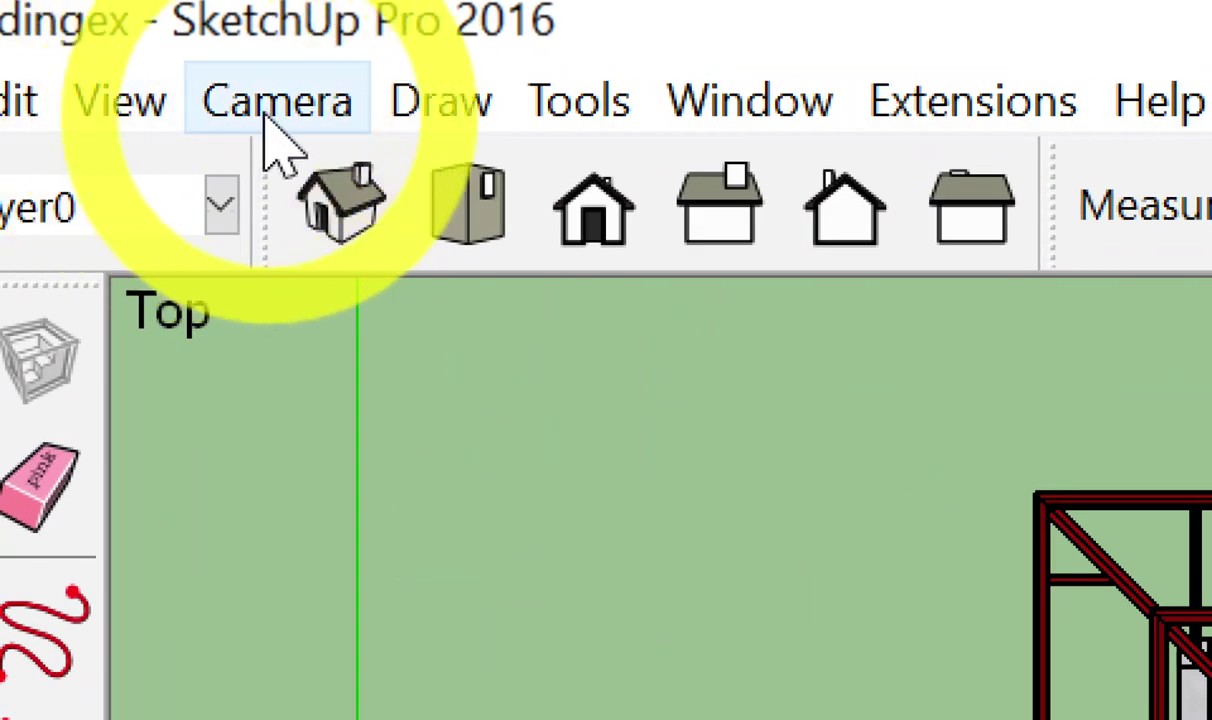
left_click(186, 63)
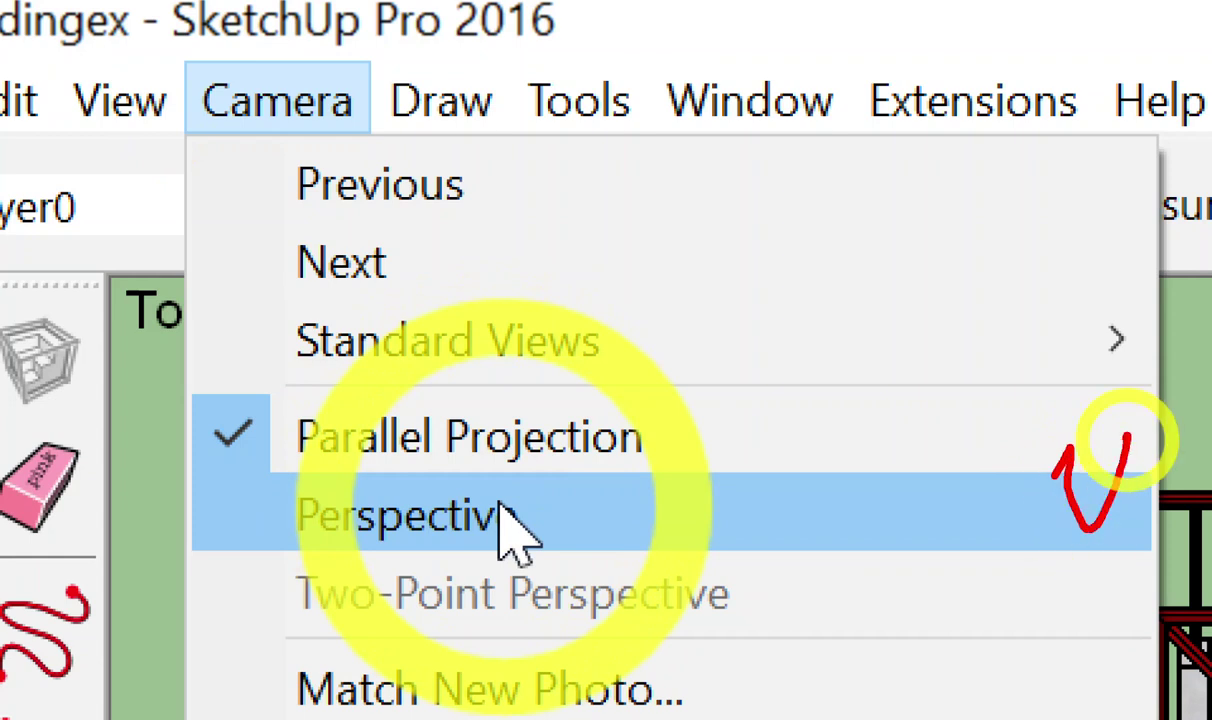
left_click(510, 520)
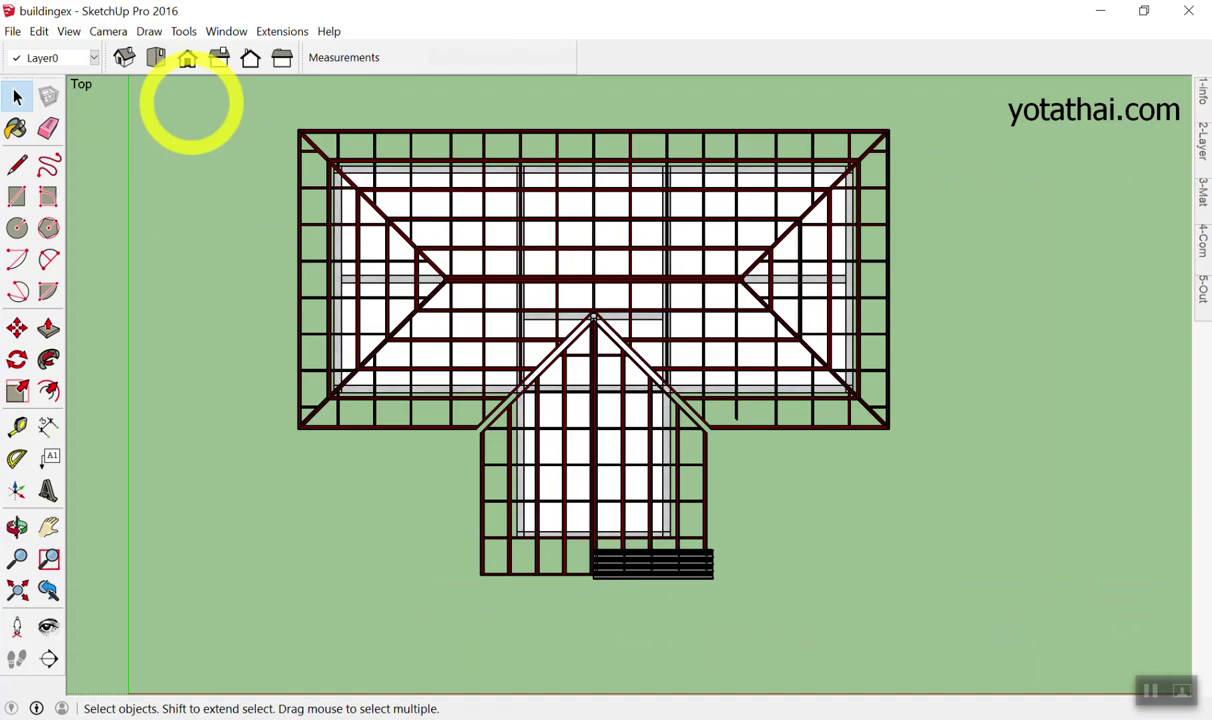
scroll(446, 297, "down", 2)
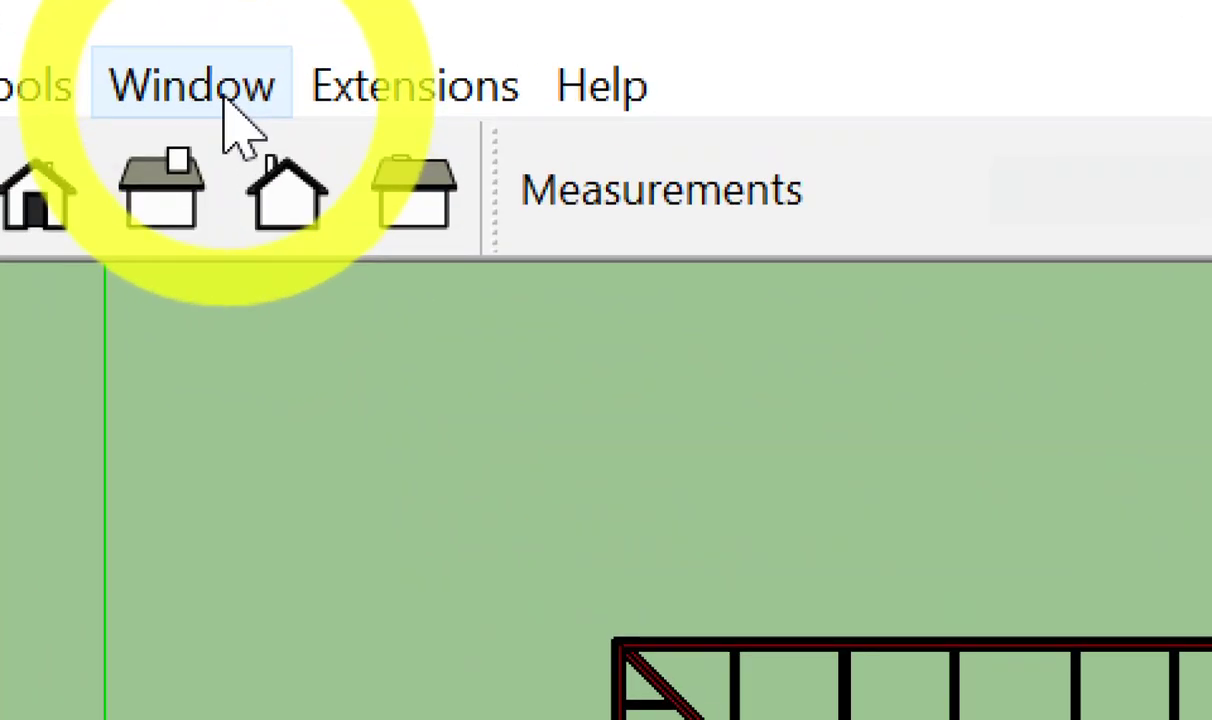
Bring up the Shortcuts page of Preferences, then close the dialog.
left_click(226, 102)
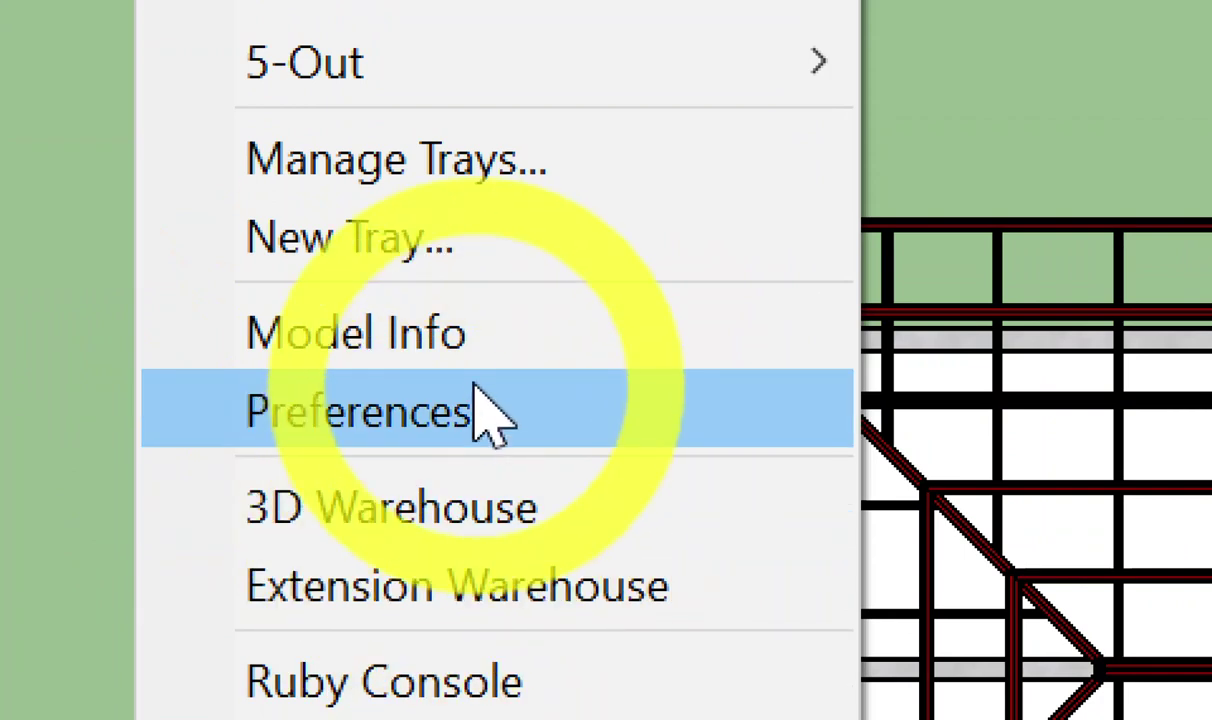
left_click(480, 410)
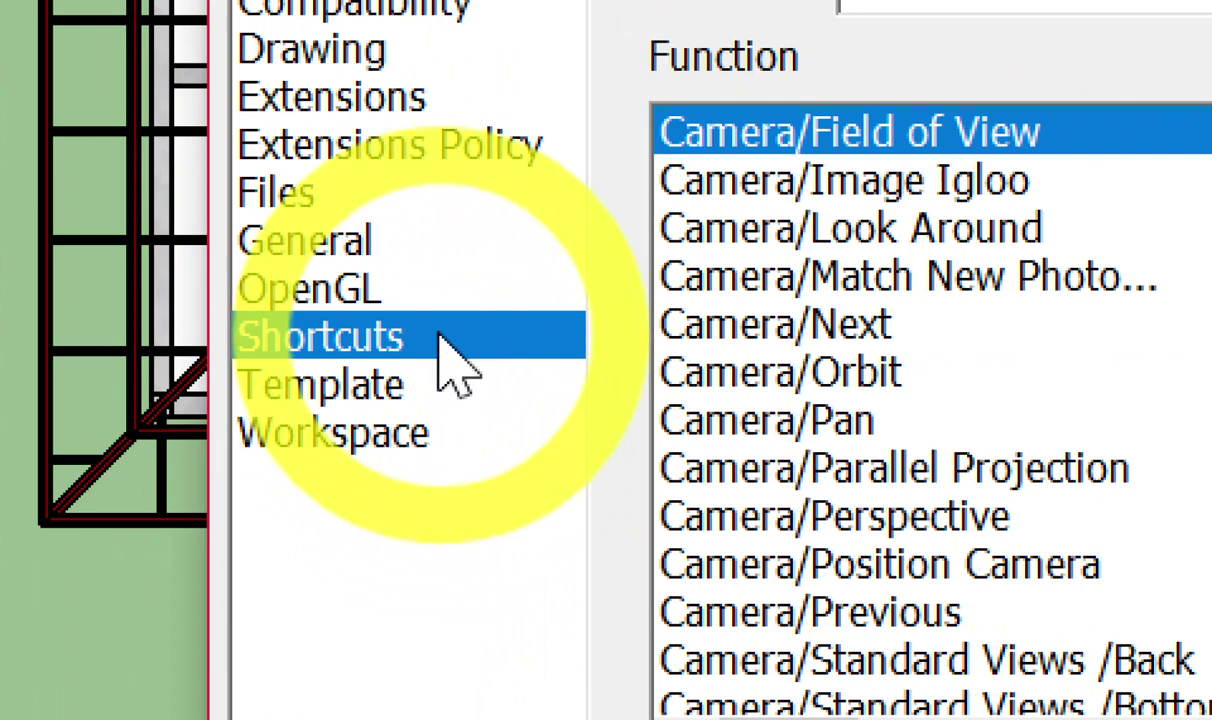
left_click(441, 337)
left_click(441, 337)
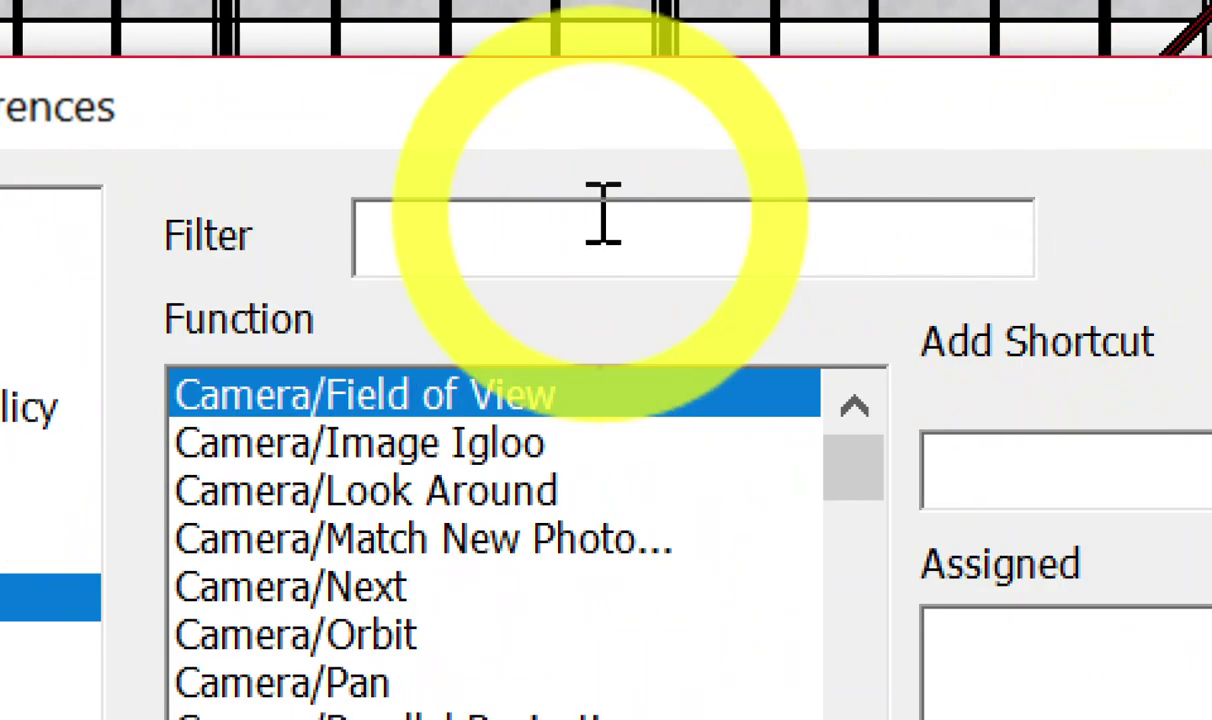
left_click(600, 215)
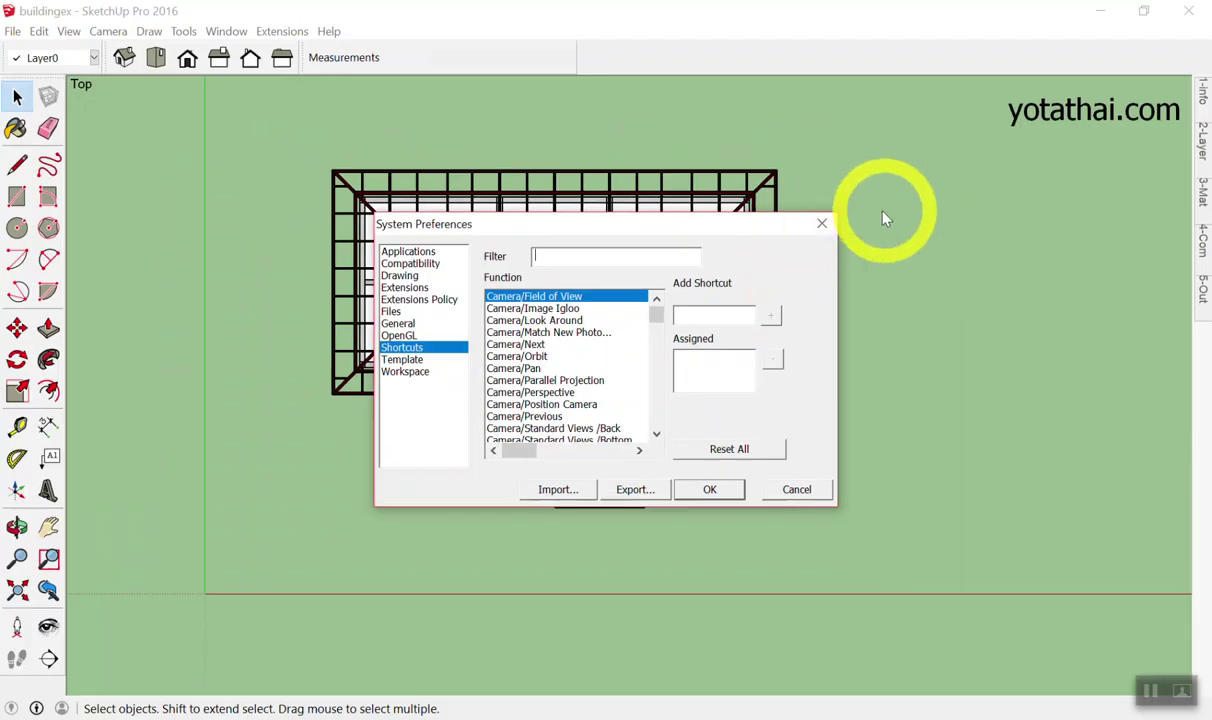
left_click(822, 223)
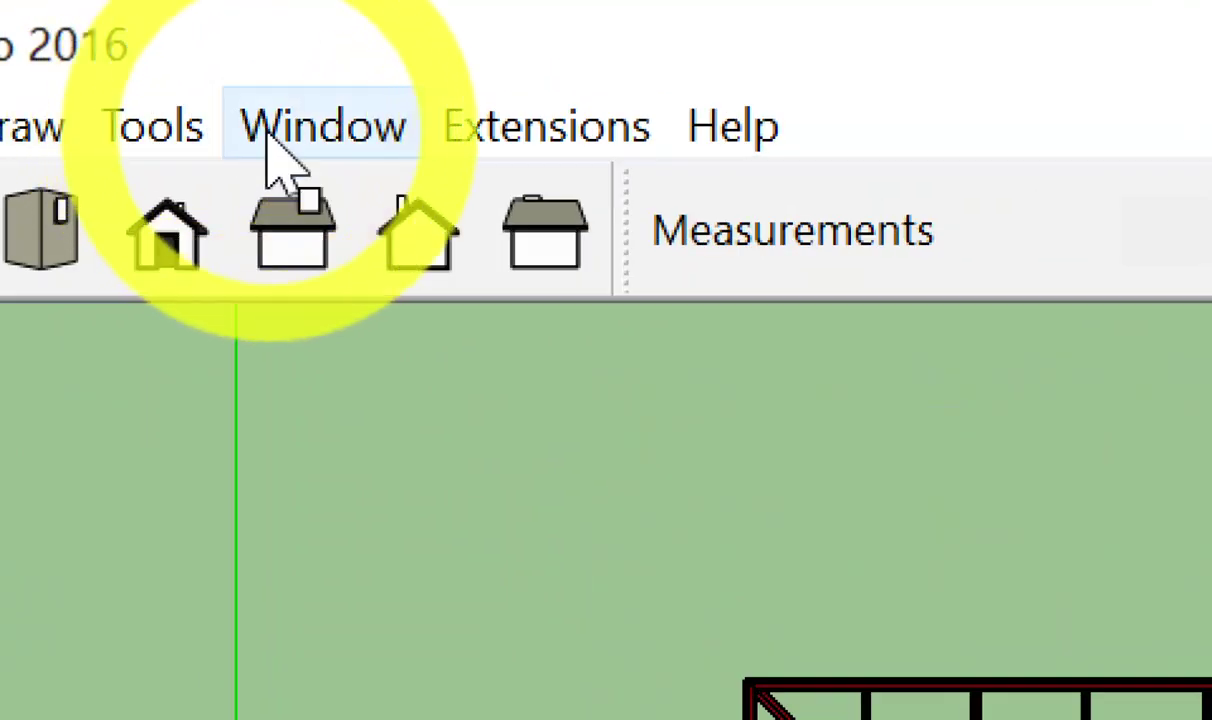
Reopen Preferences > Shortcuts and filter the function list for 'per'.
left_click(258, 110)
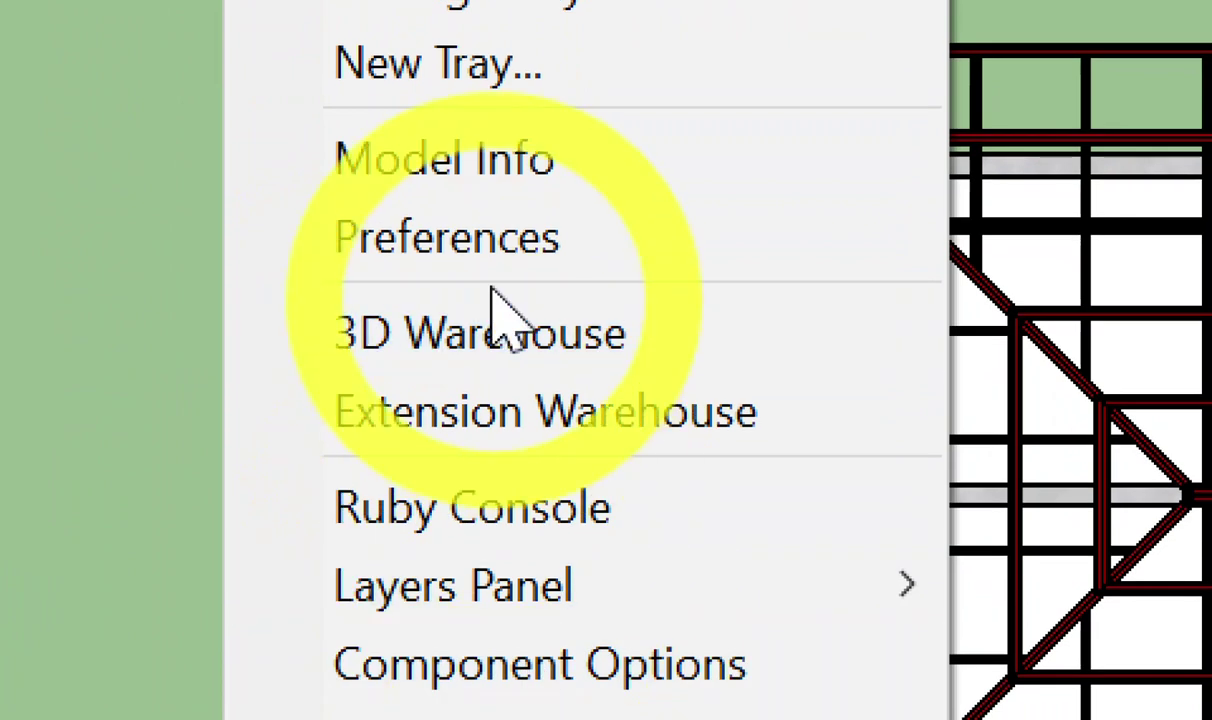
left_click(497, 262)
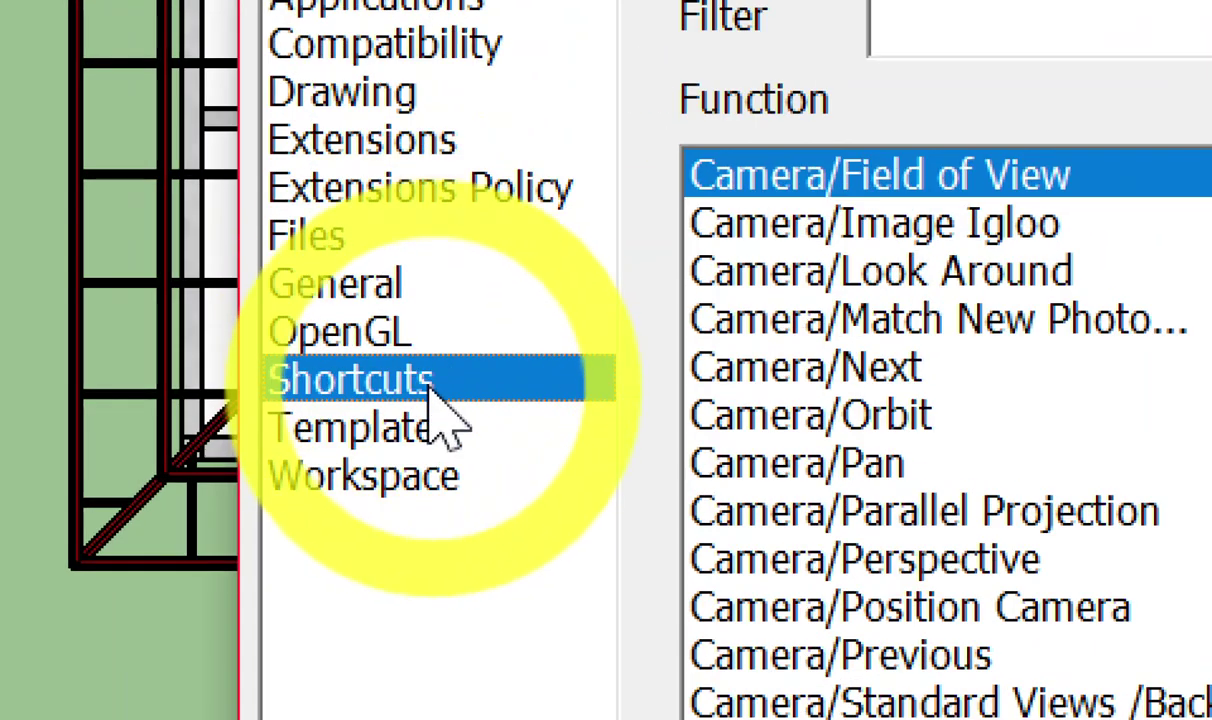
left_click(437, 395)
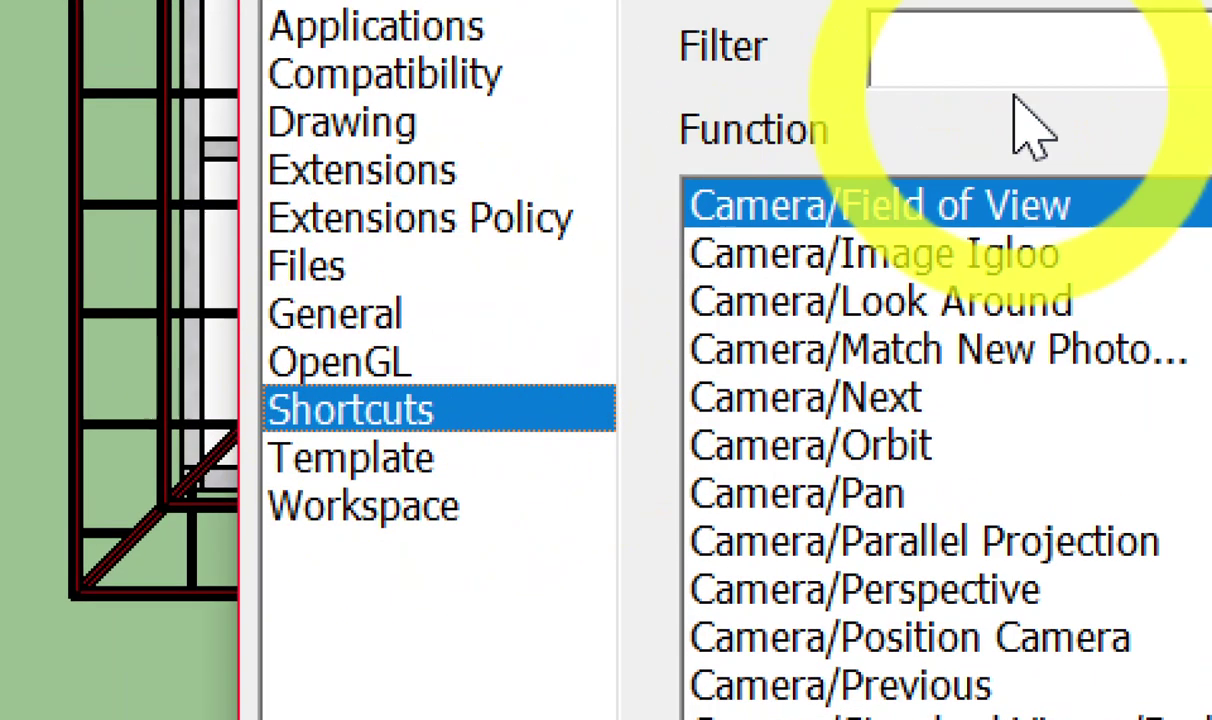
left_click(1059, 33)
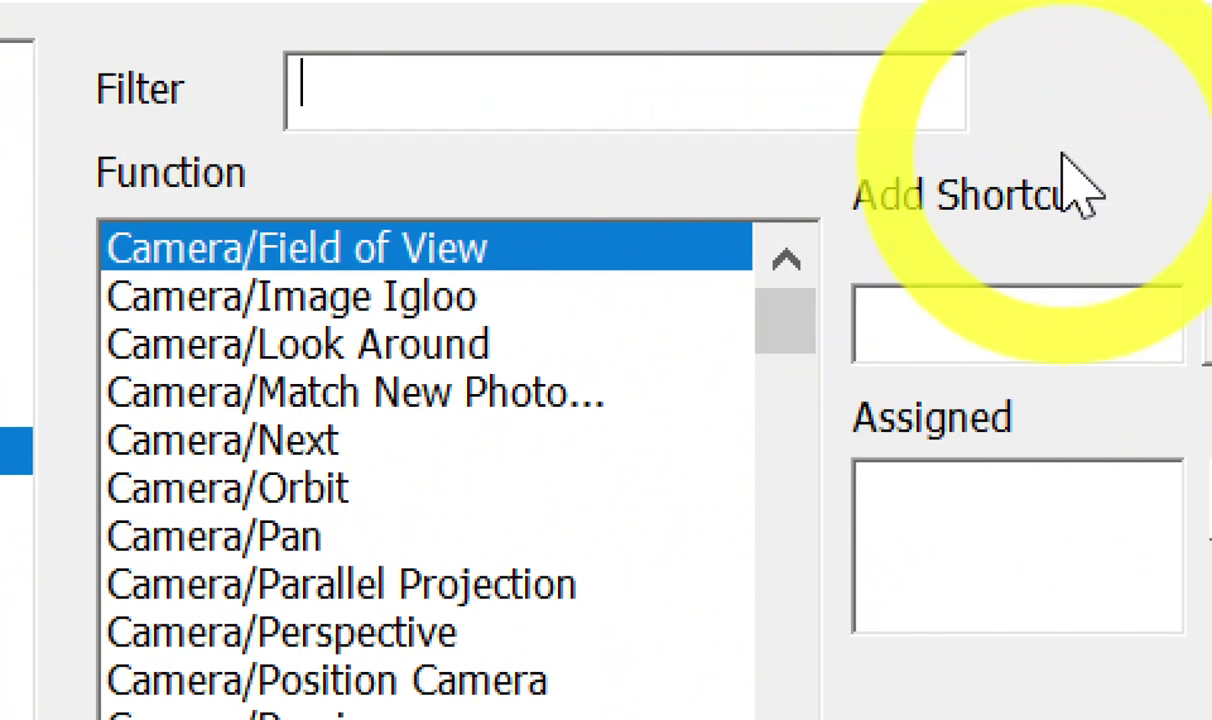
type("p")
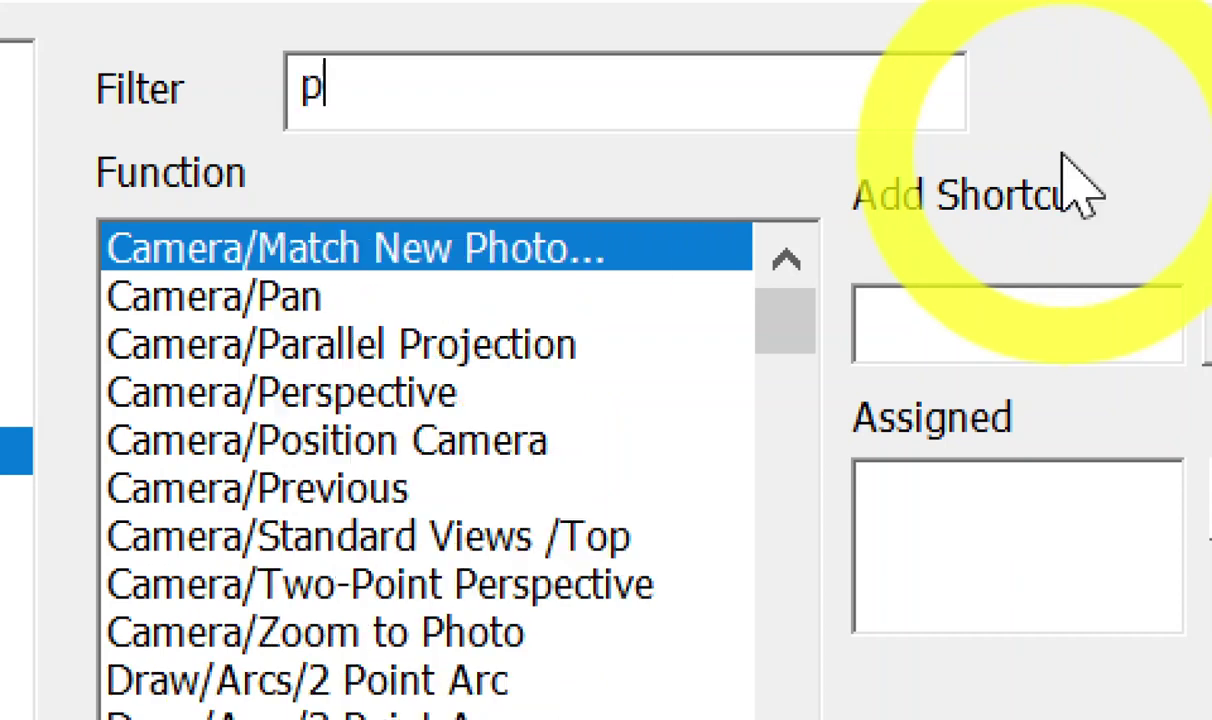
type("er")
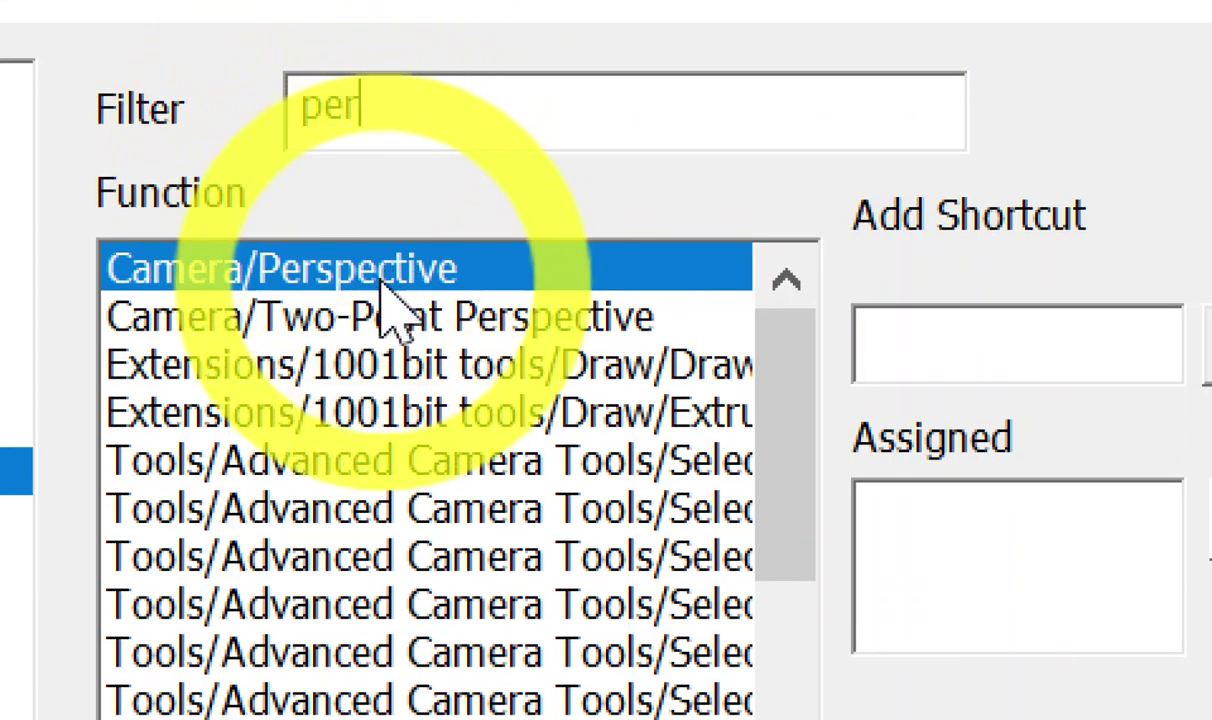
Assign shortcut V to Camera/Perspective, then select the old 'per' filter text.
left_click(381, 281)
left_click(980, 347)
type("V")
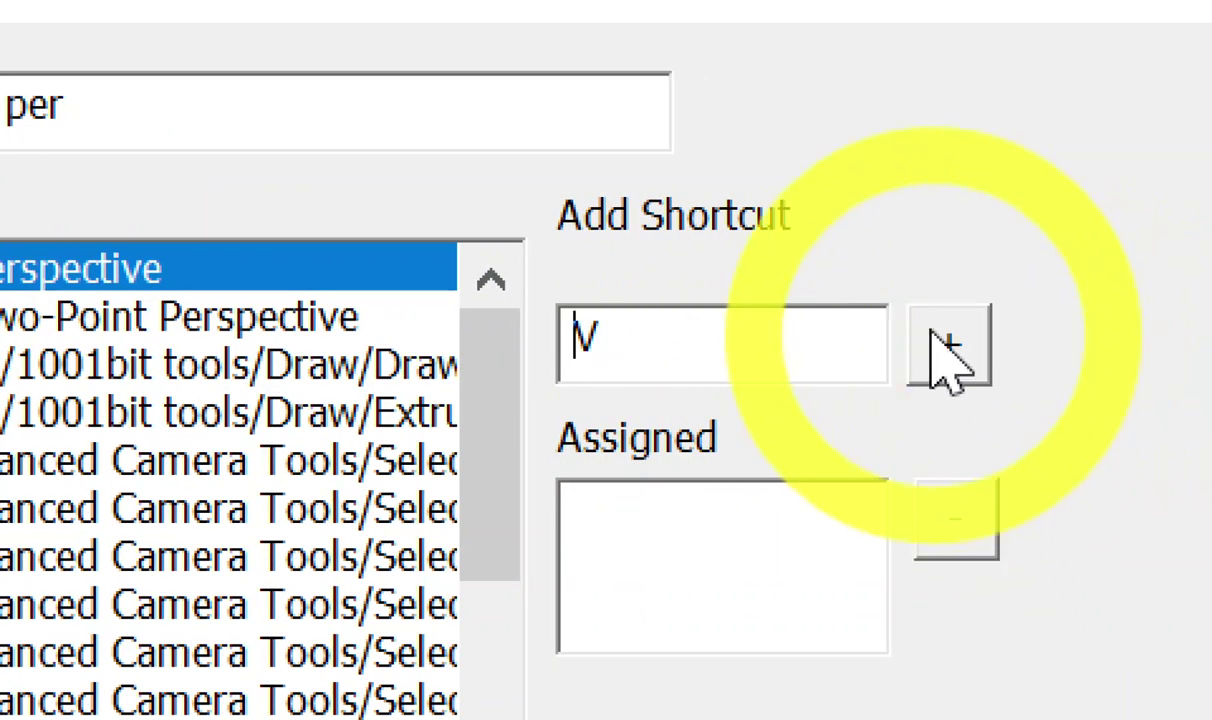
left_click(940, 340)
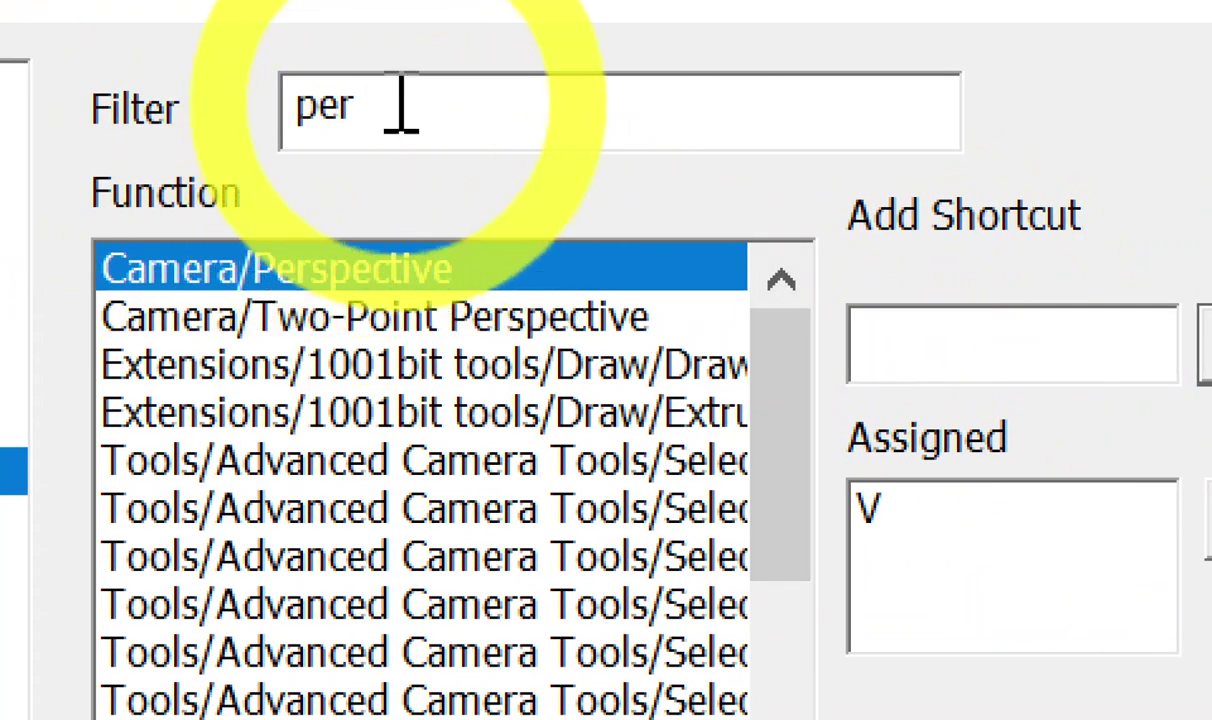
left_click(402, 113)
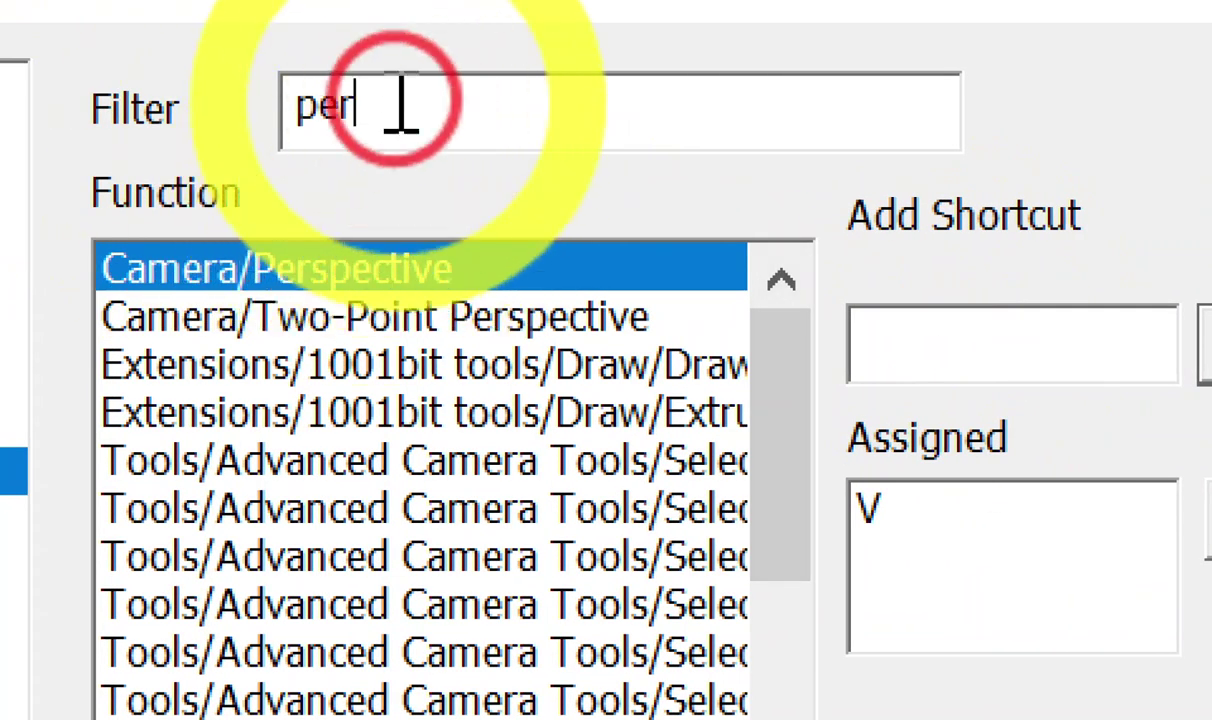
left_click(278, 281)
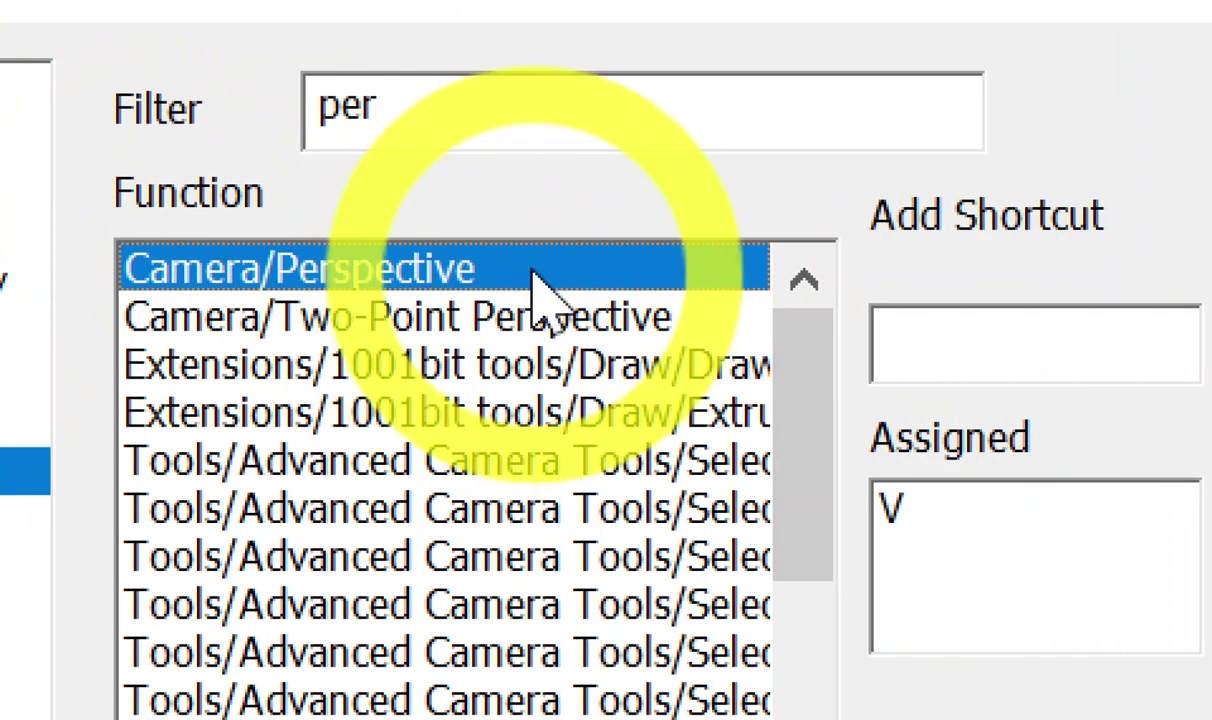
left_click(518, 289)
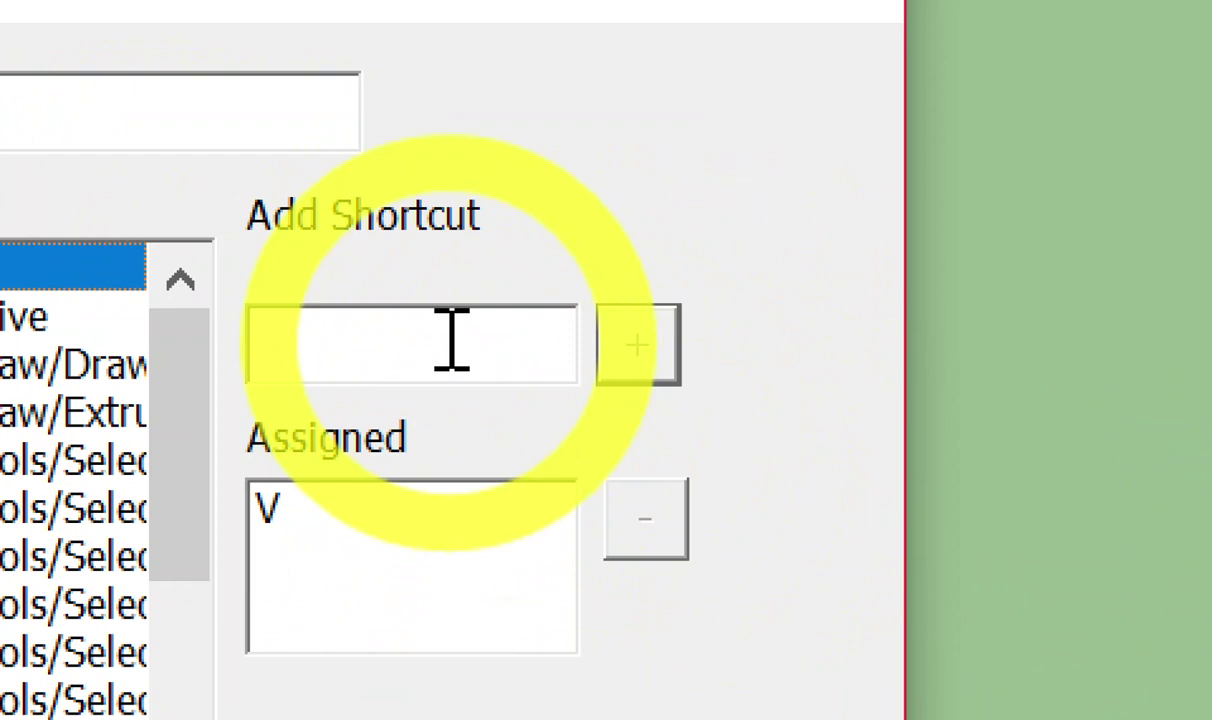
left_click(452, 342)
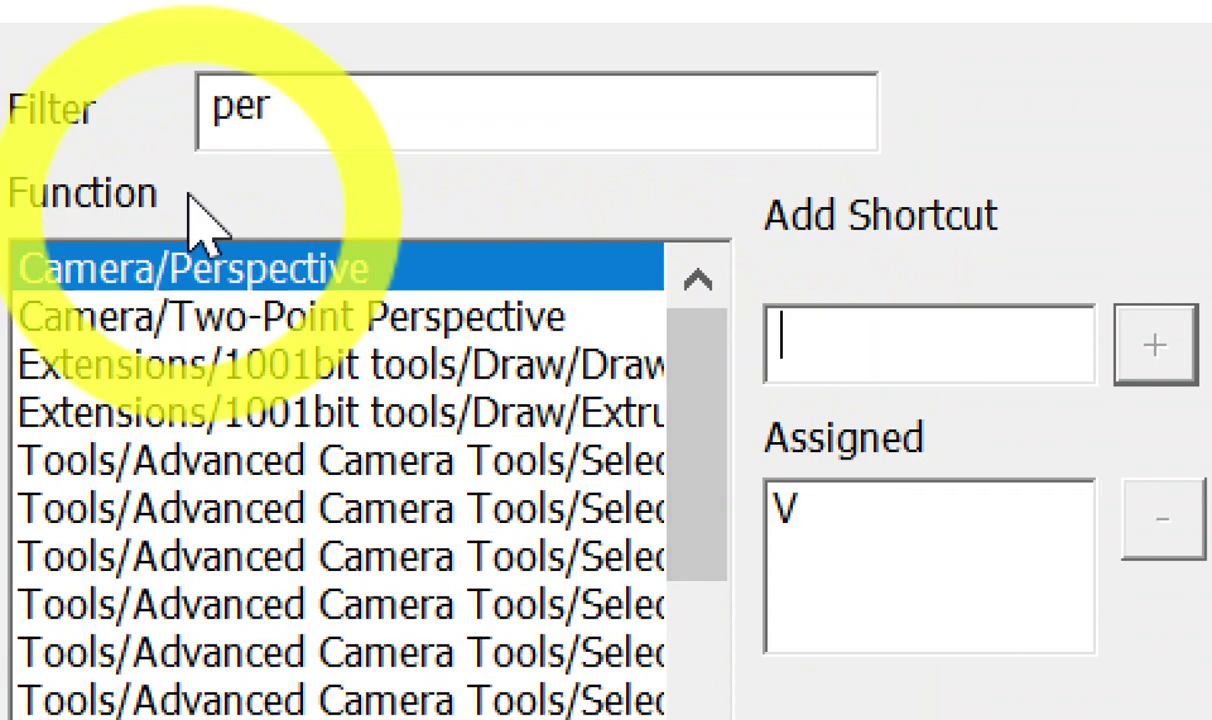
left_click_drag(311, 127, 162, 103)
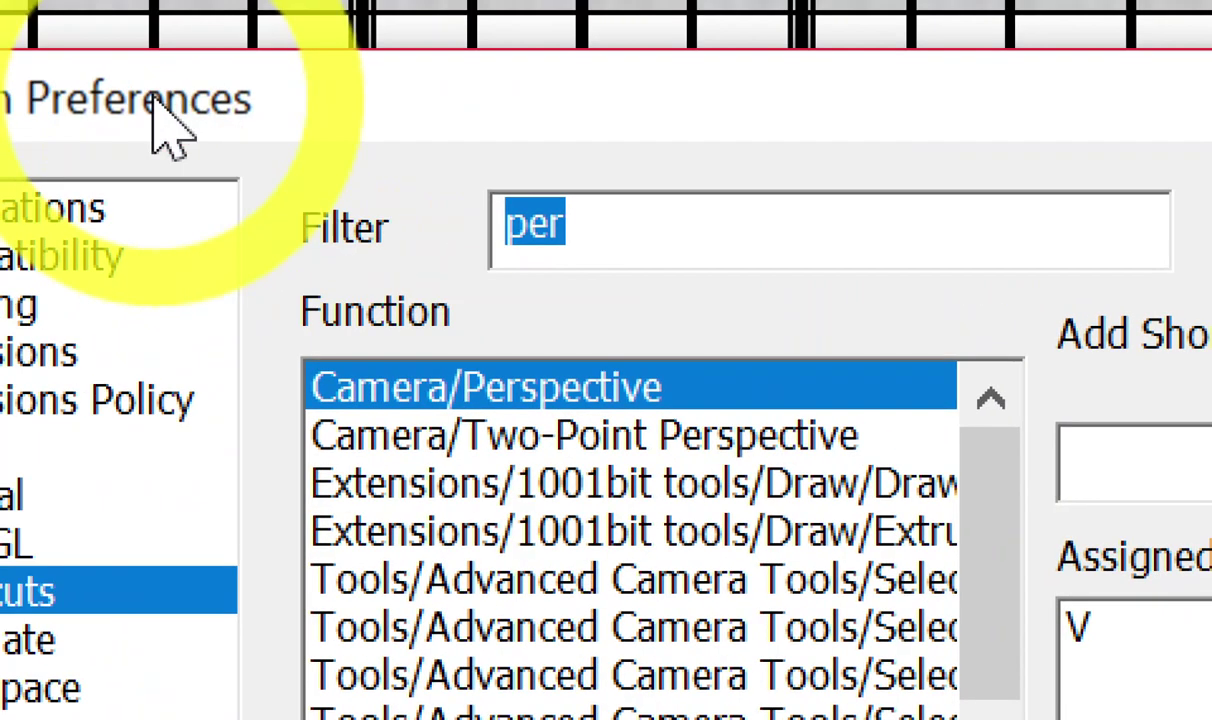
Assign Shift+V to Camera/Standard Views/Top and save the shortcut preferences.
type("top")
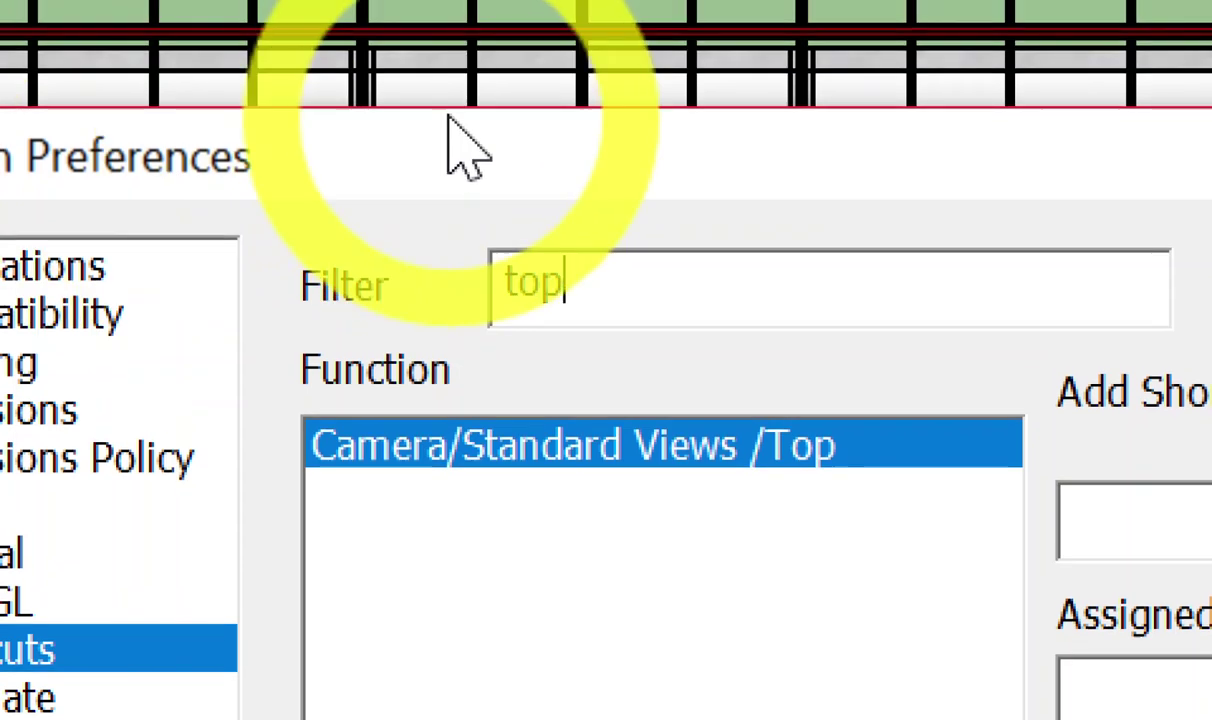
left_click(1065, 440)
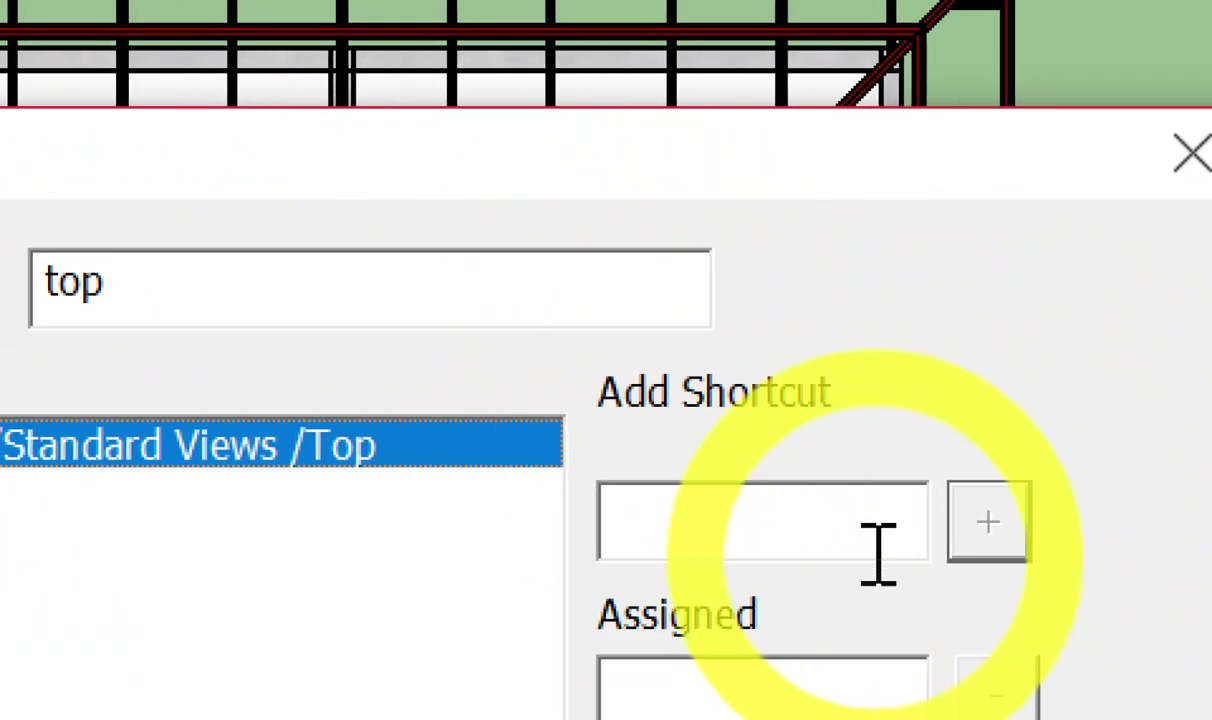
left_click(1200, 545)
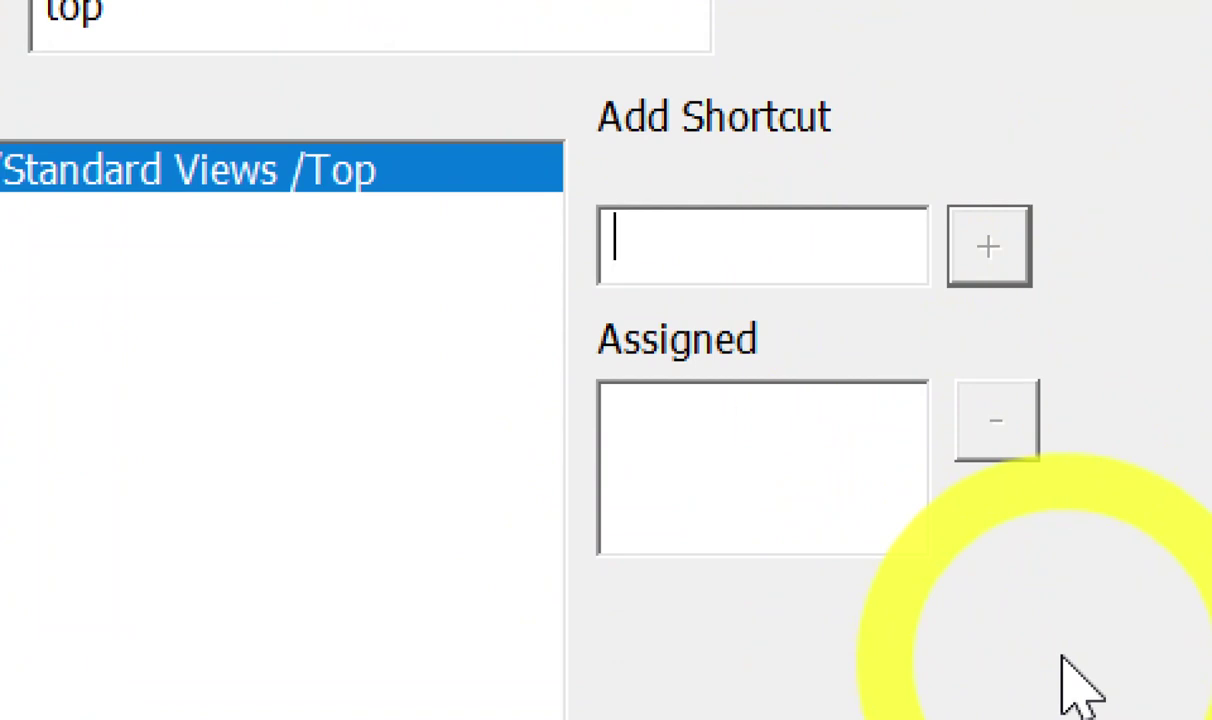
key("shift+v")
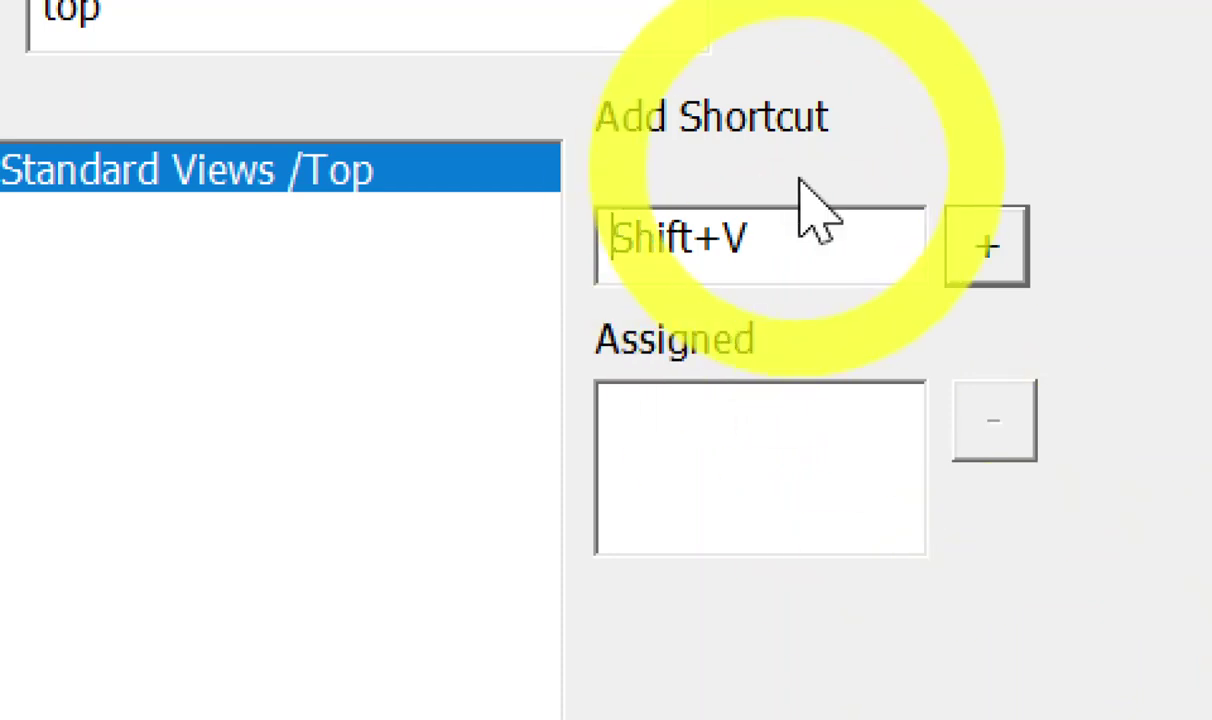
left_click(1012, 277)
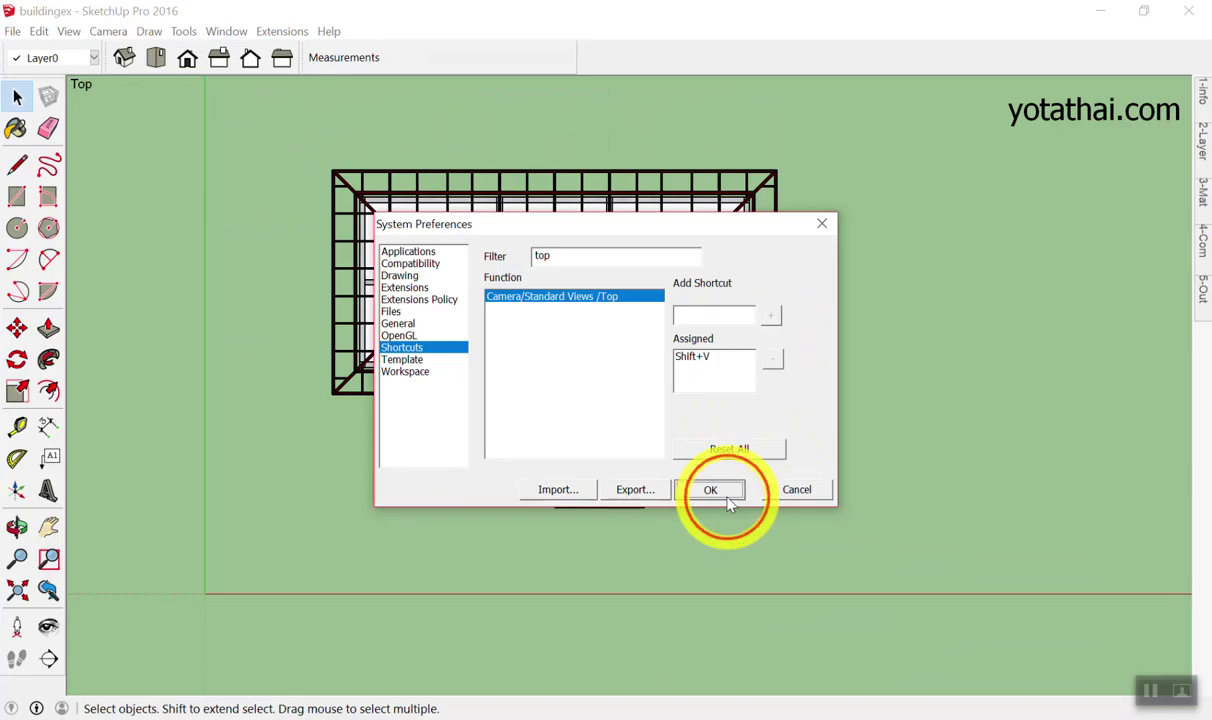
left_click(725, 497)
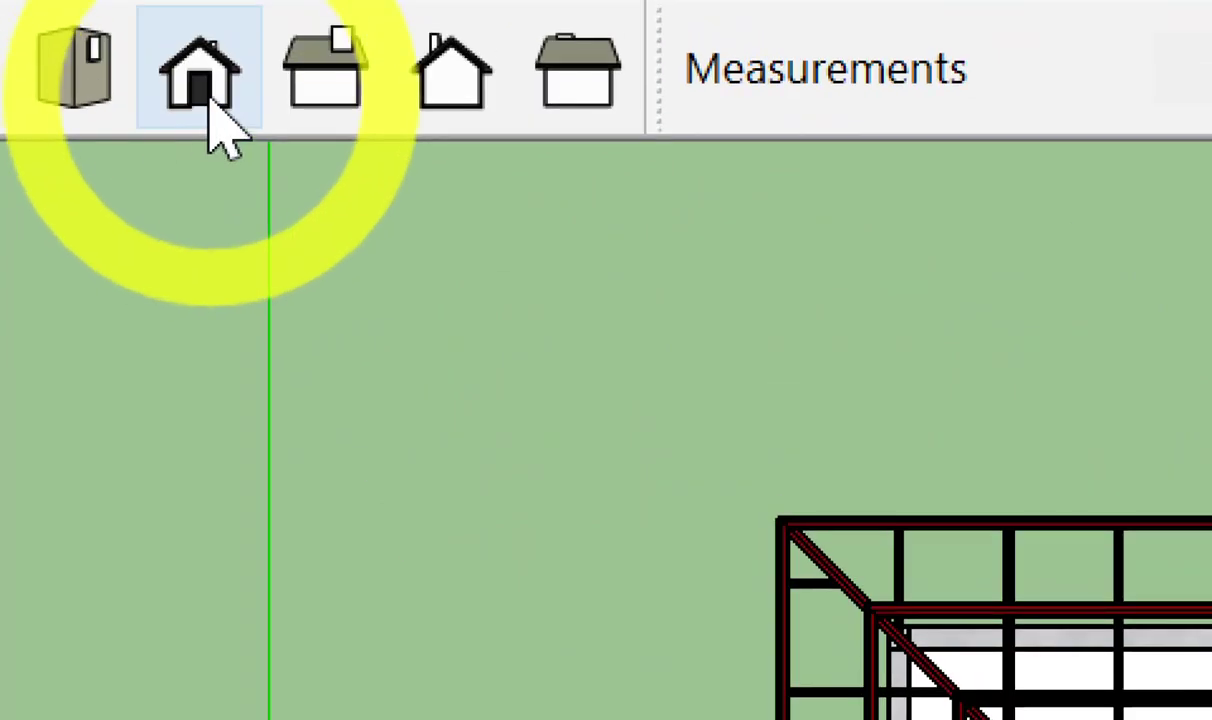
left_click(209, 100)
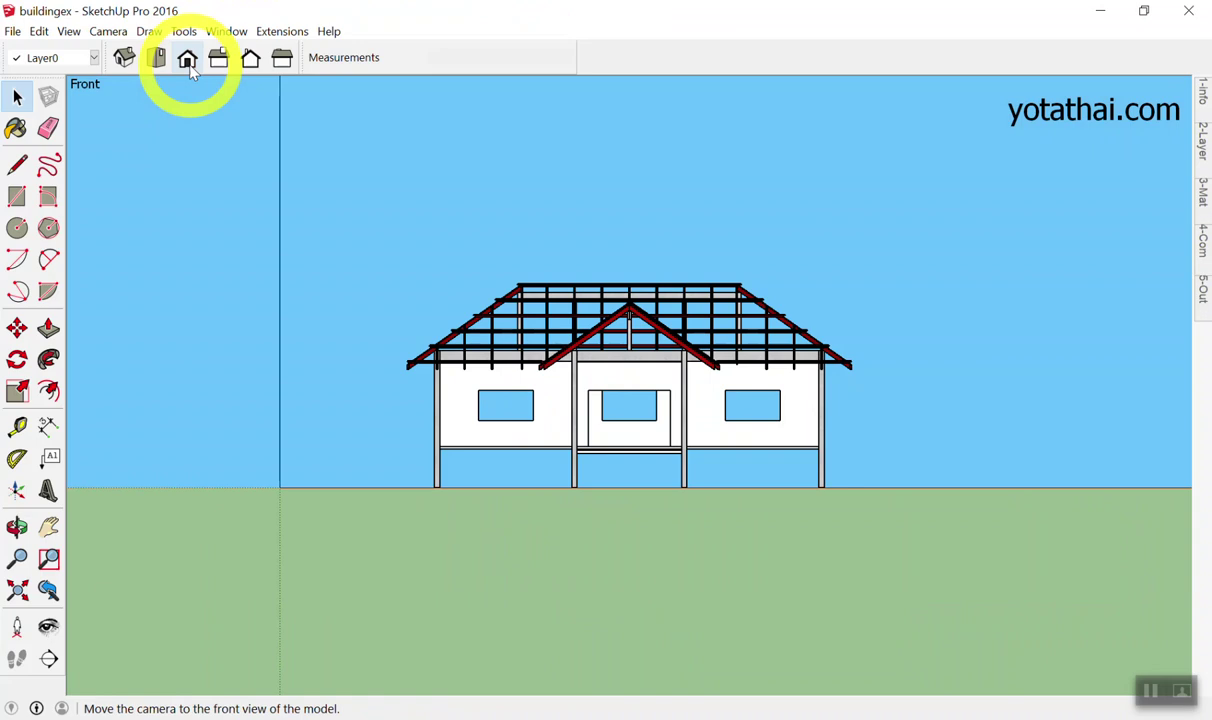
scroll(405, 262, "up", 2)
scroll(520, 300, "down", 3)
scroll(560, 400, "up", 4)
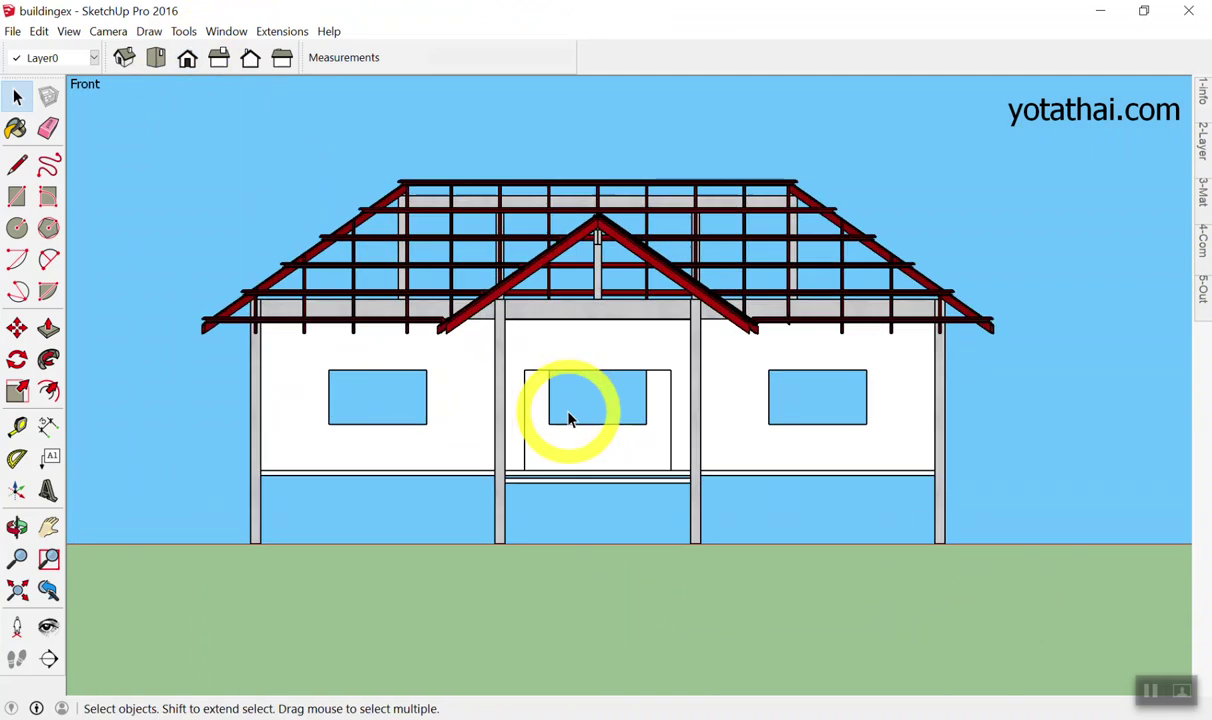
scroll(567, 418, "down", 3)
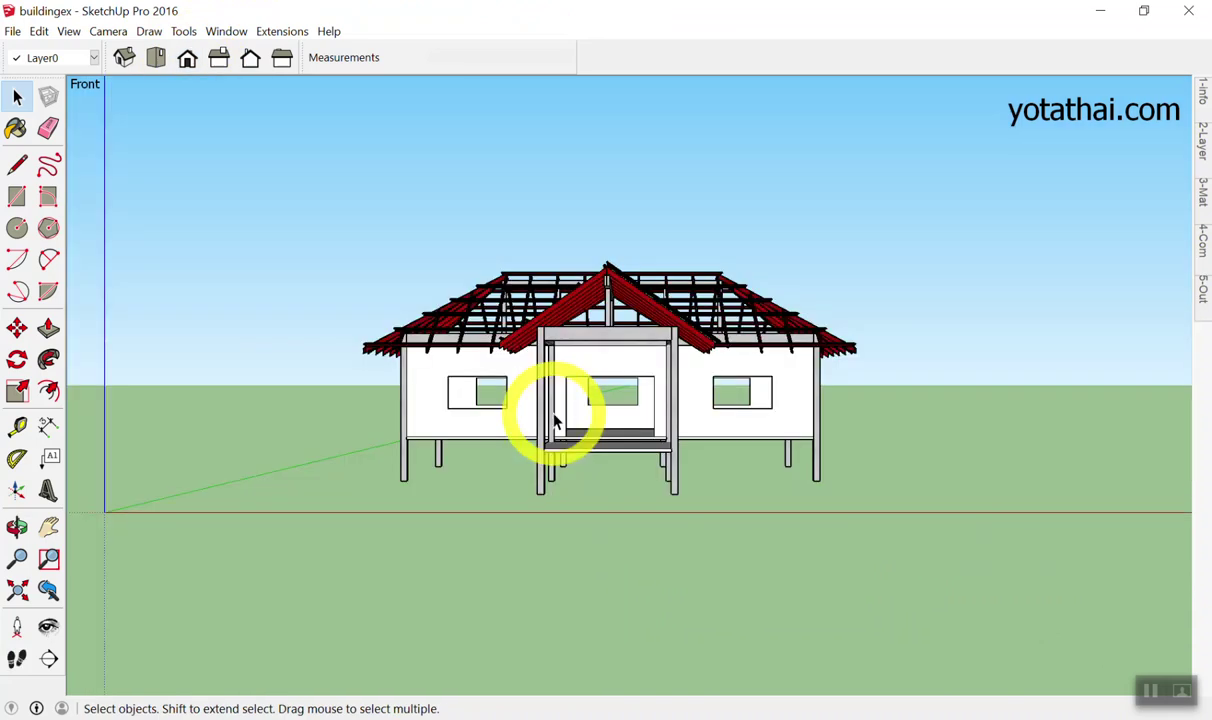
key("v")
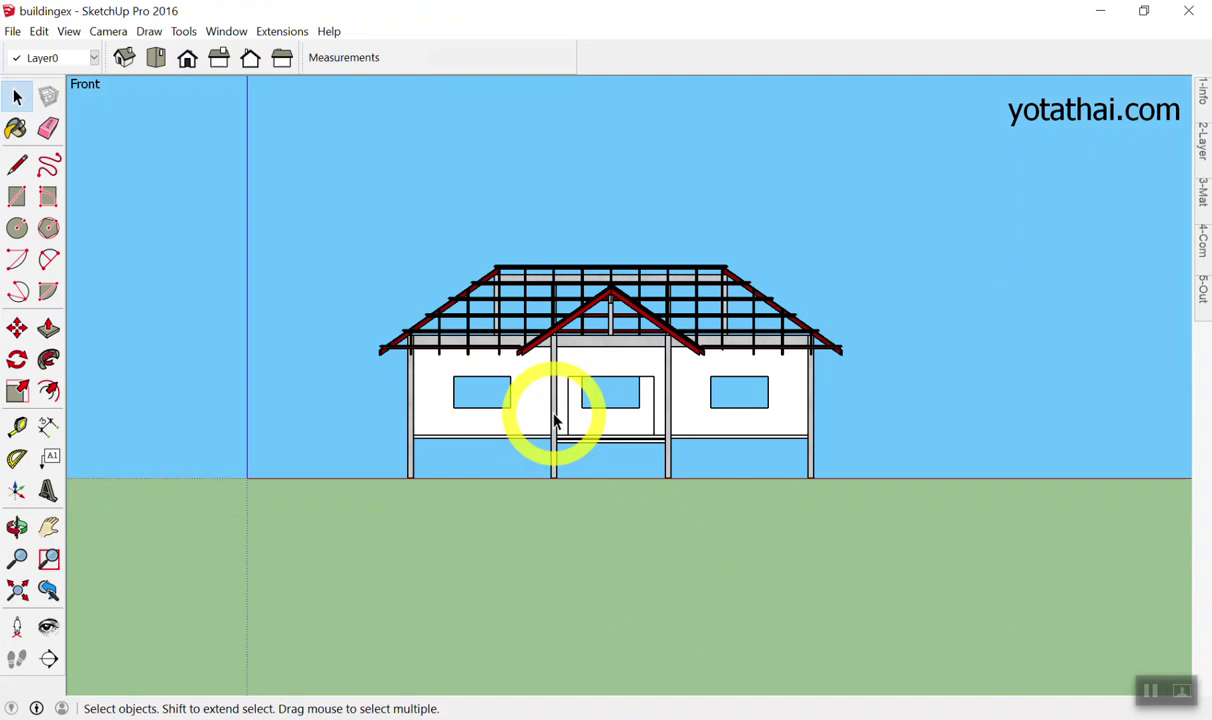
key("v")
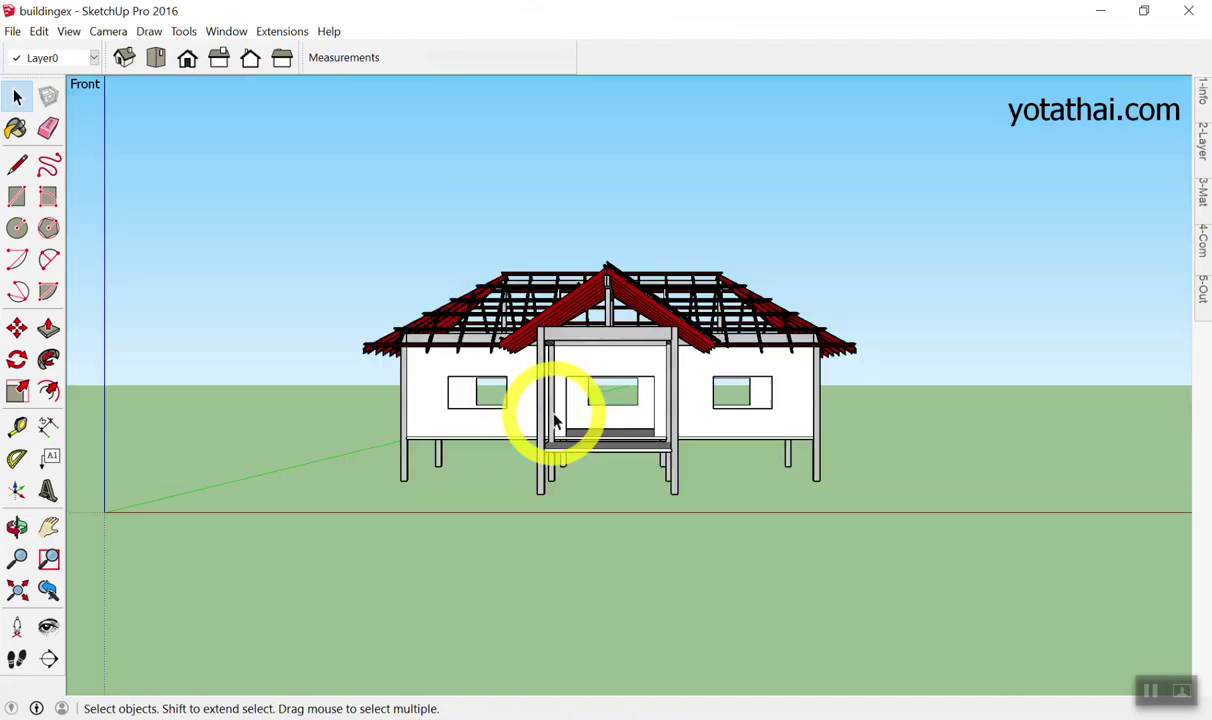
key("v")
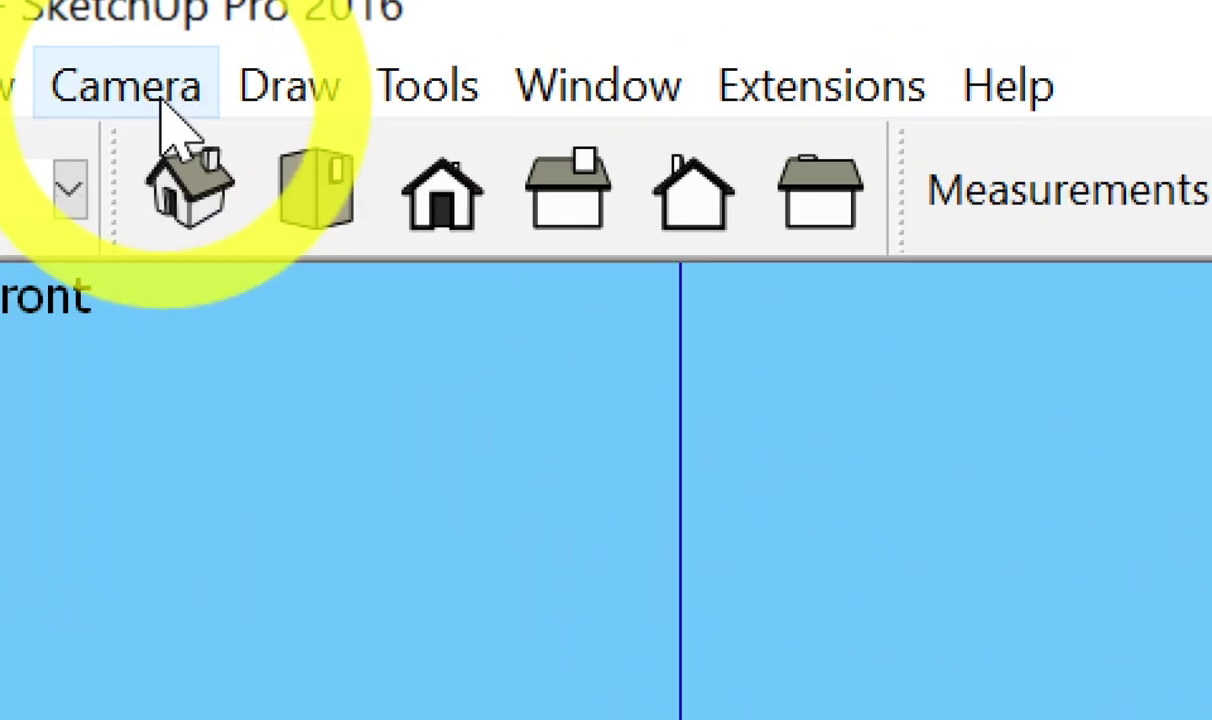
left_click(160, 95)
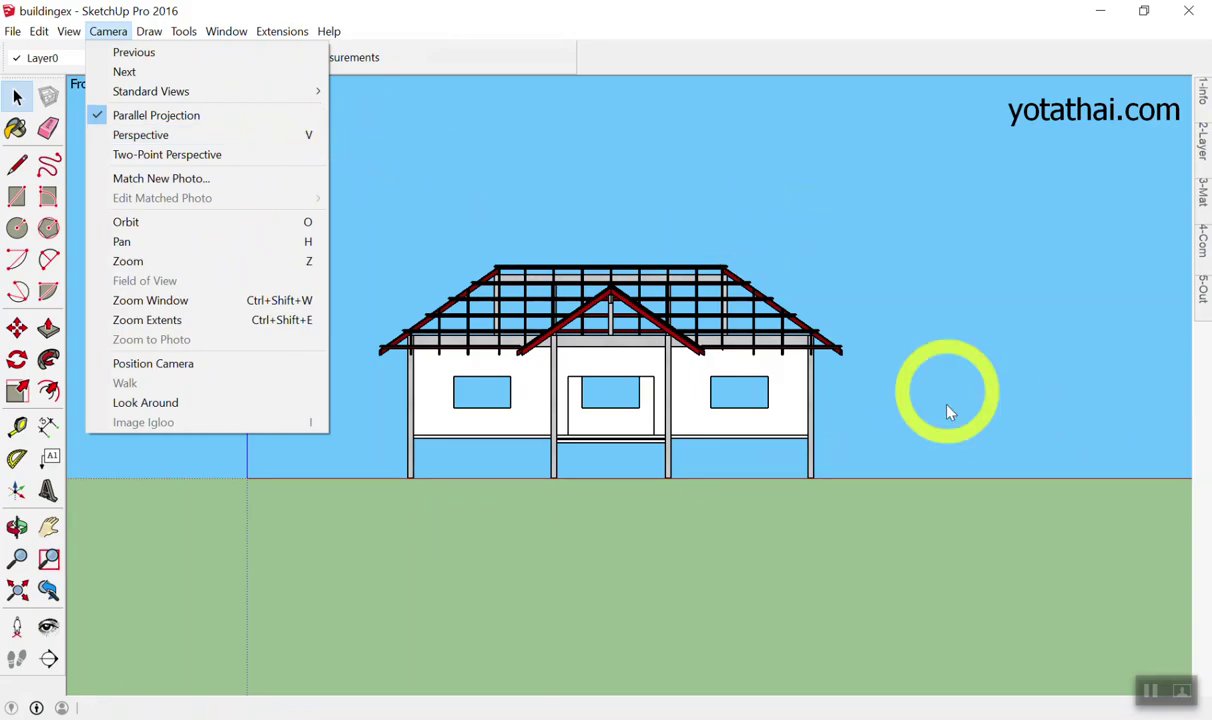
left_click(950, 412)
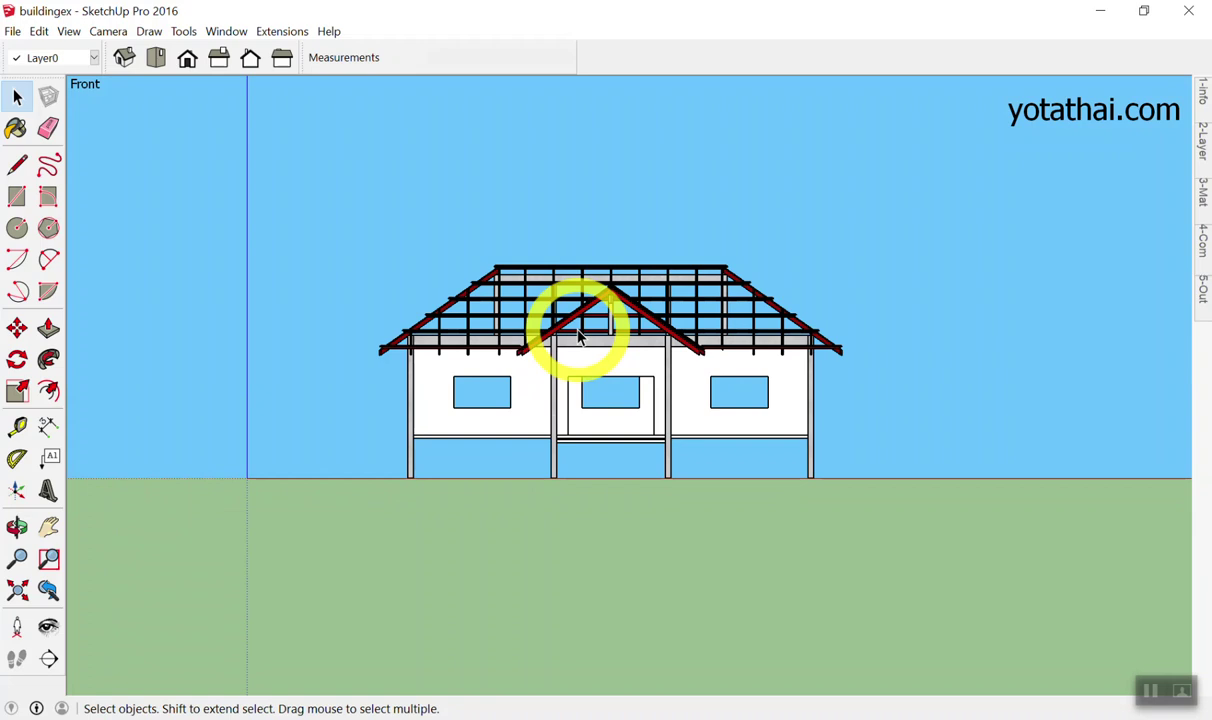
key("F2")
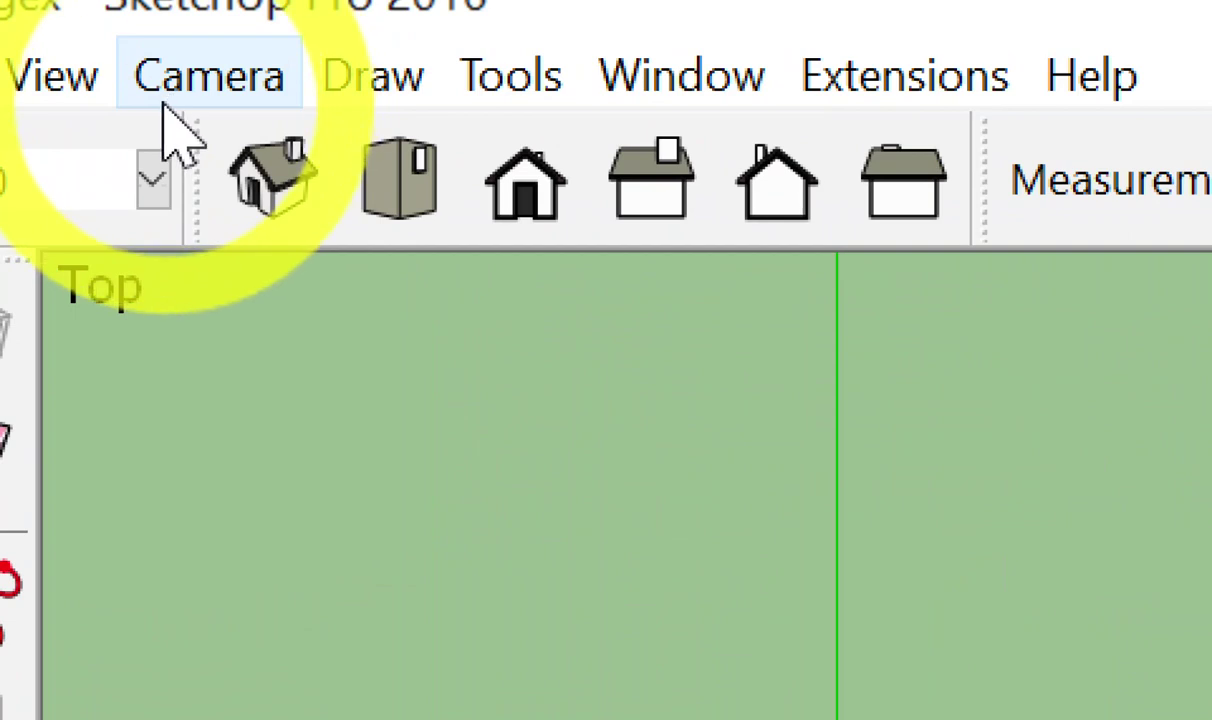
Tick Profile Builder 2 in the View > Toolbars list and close the dialog.
left_click(167, 106)
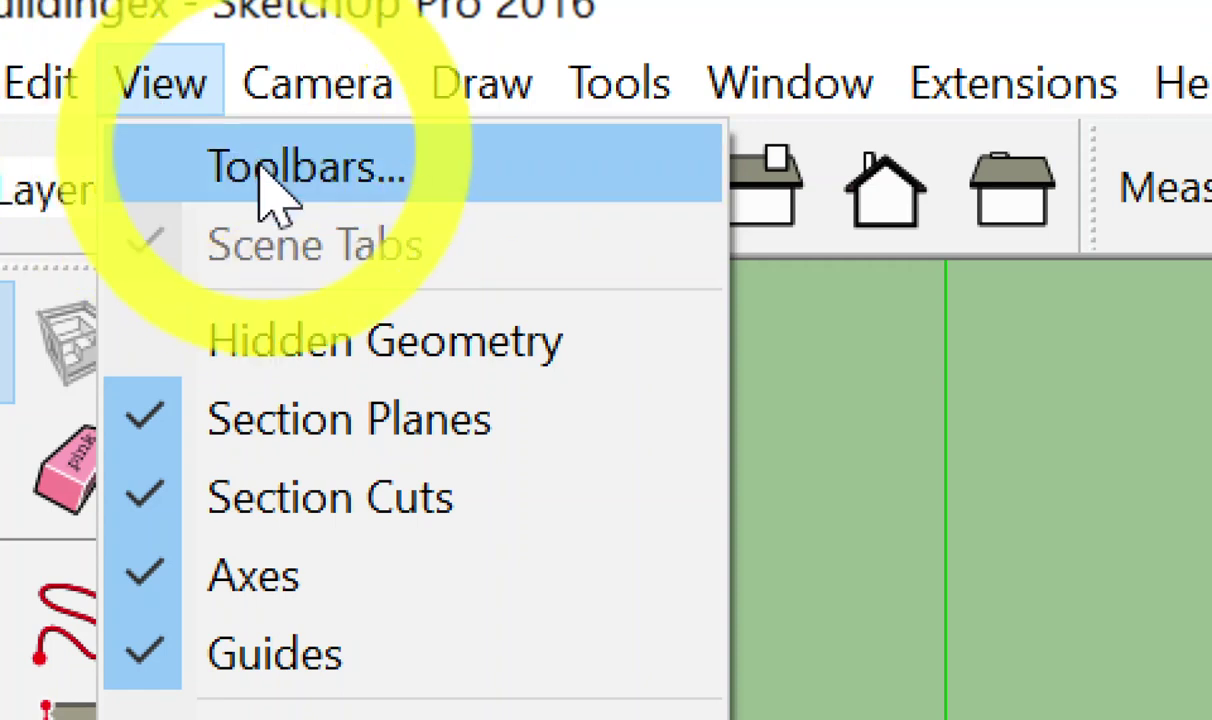
left_click(283, 187)
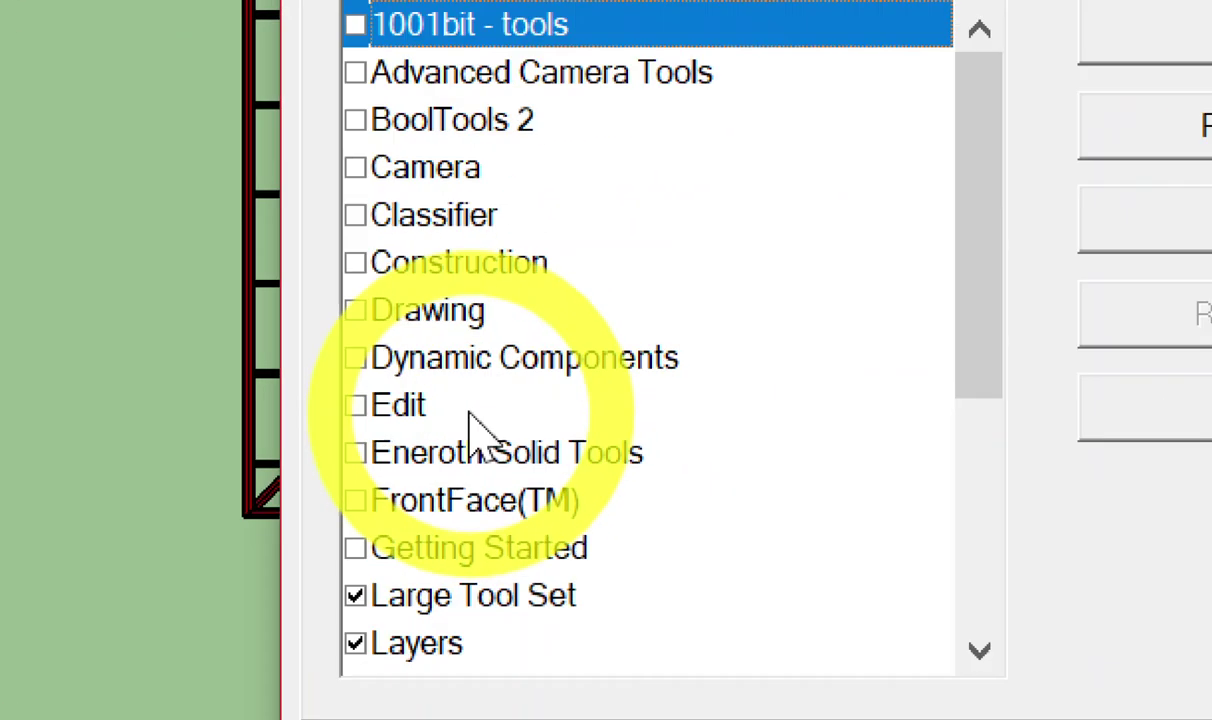
scroll(466, 398, "down", 2)
scroll(440, 375, "down", 2)
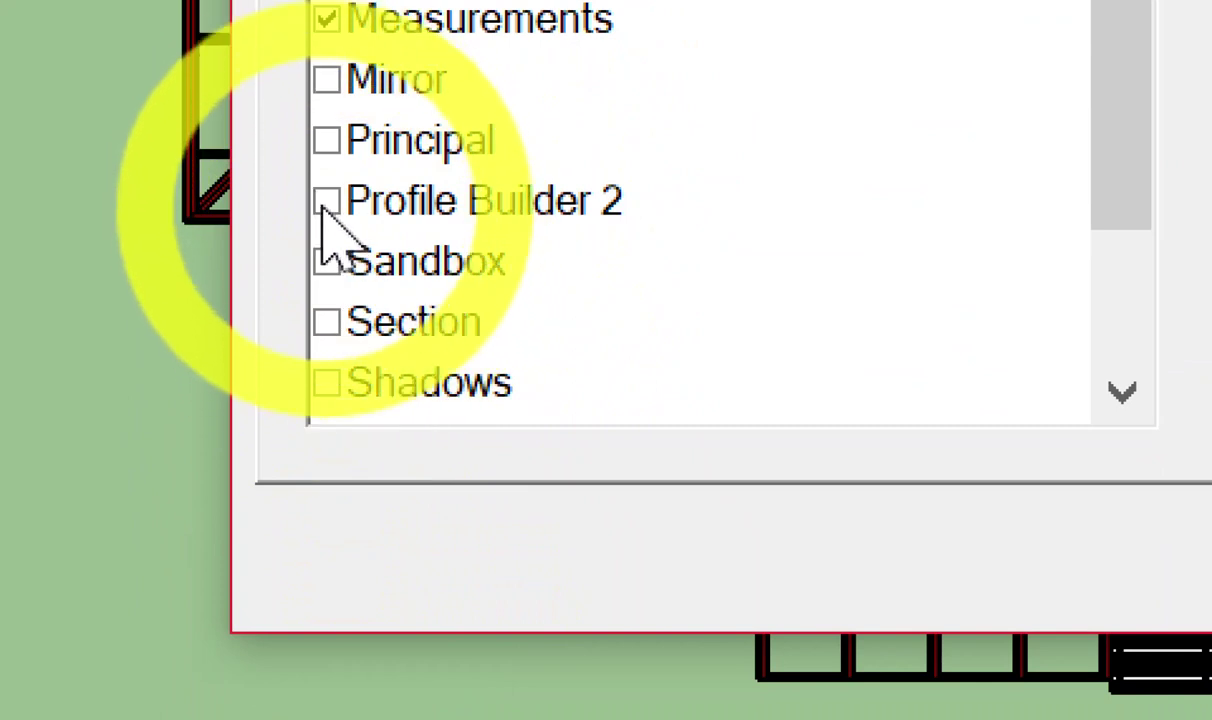
left_click(327, 201)
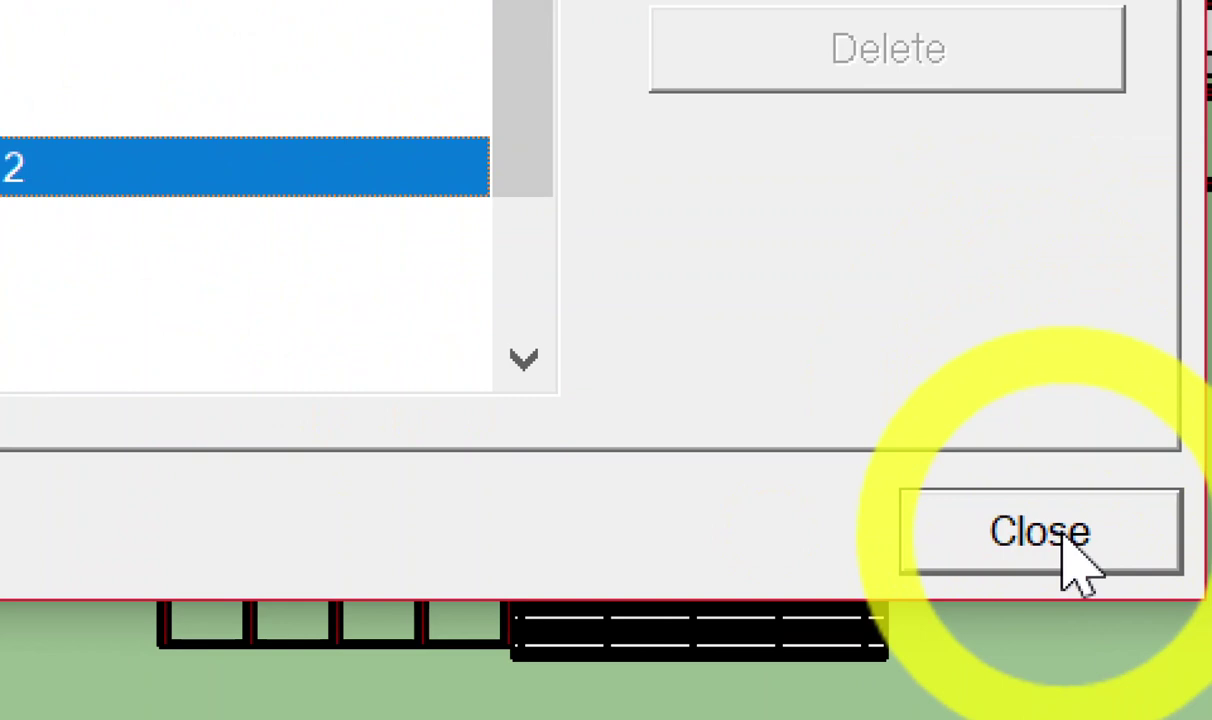
left_click(1063, 546)
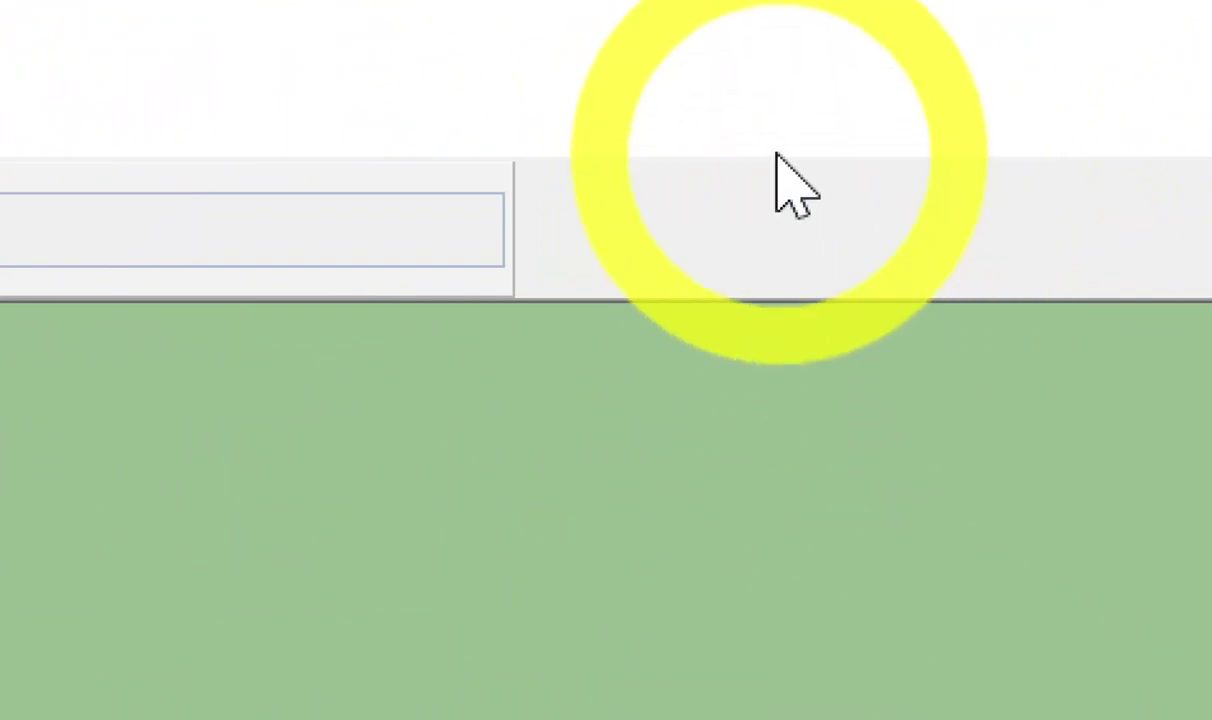
right_click(784, 236)
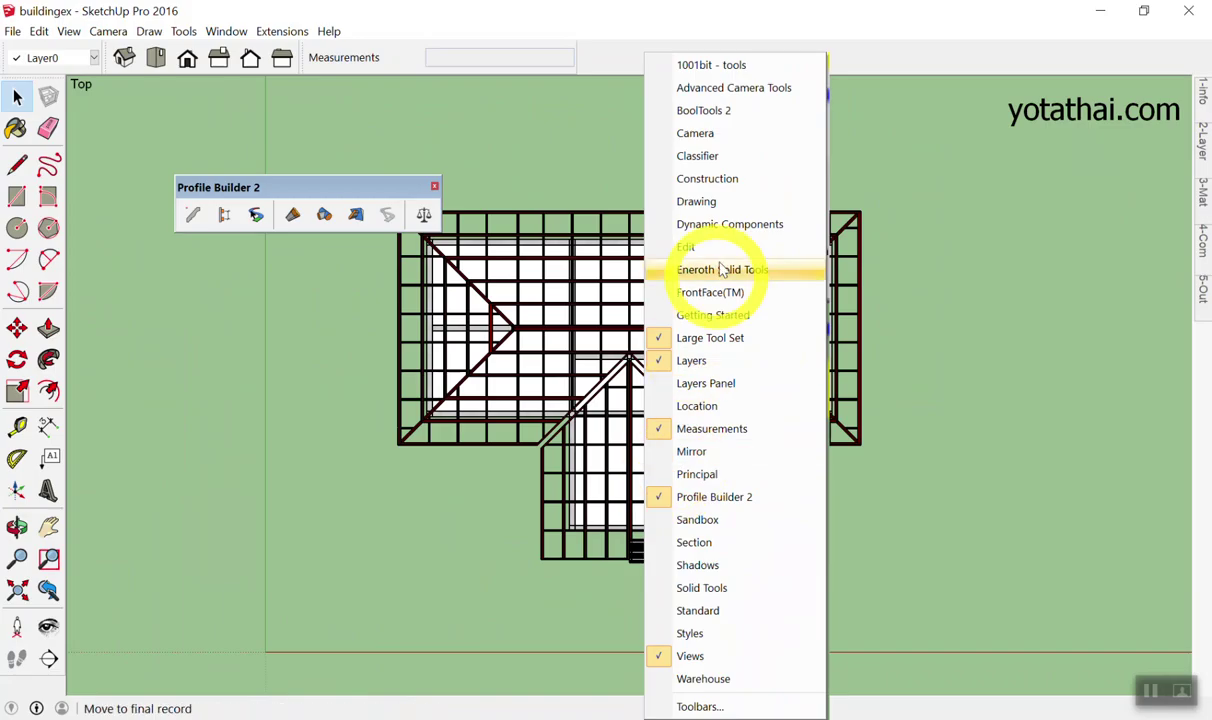
left_click(481, 118)
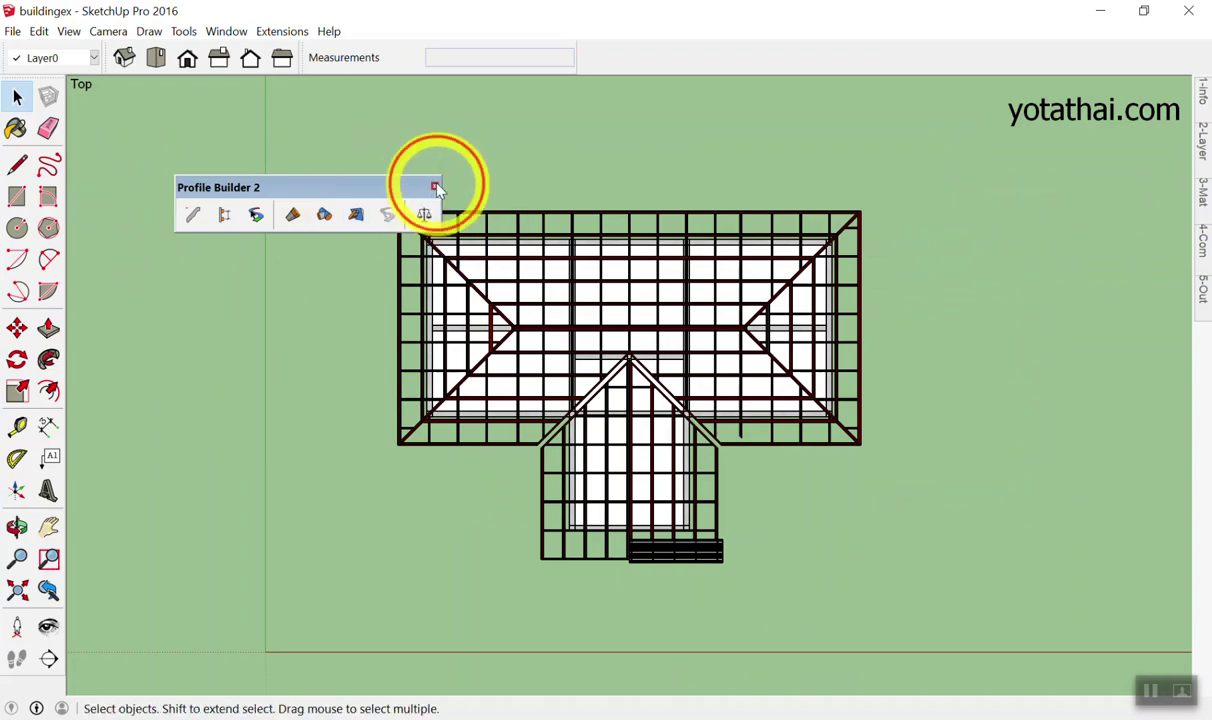
left_click(432, 186)
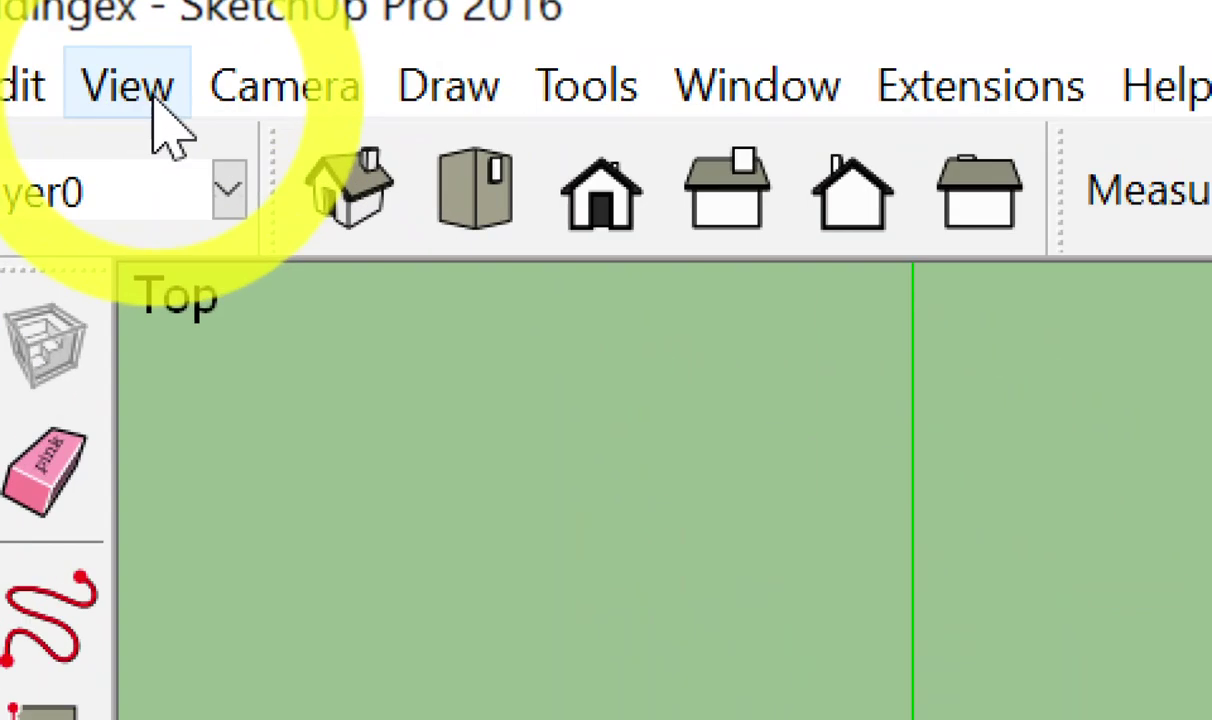
left_click(68, 31)
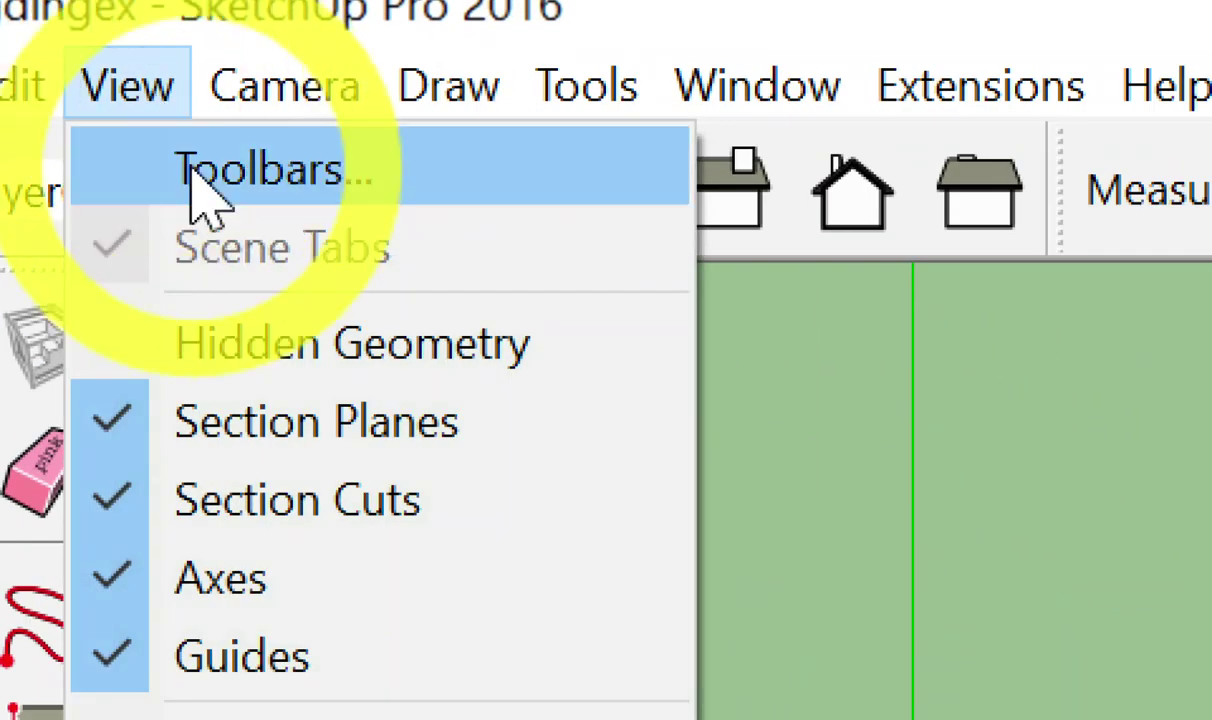
left_click(200, 178)
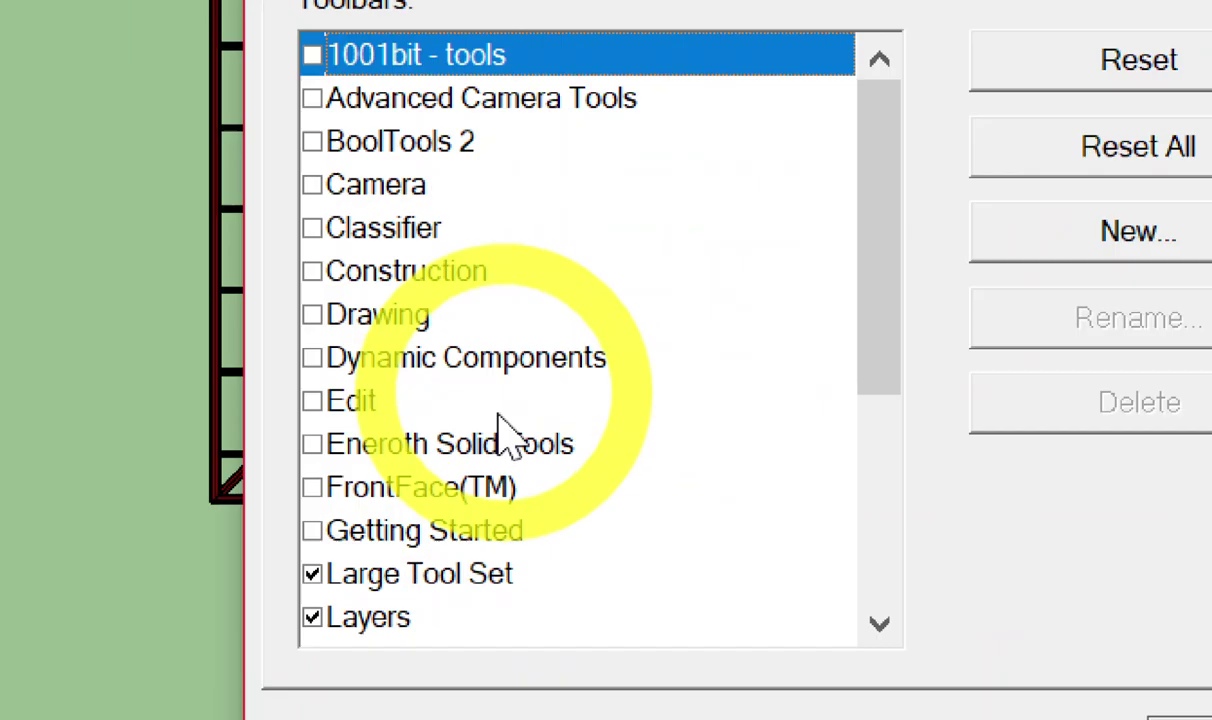
scroll(380, 498, "down", 2)
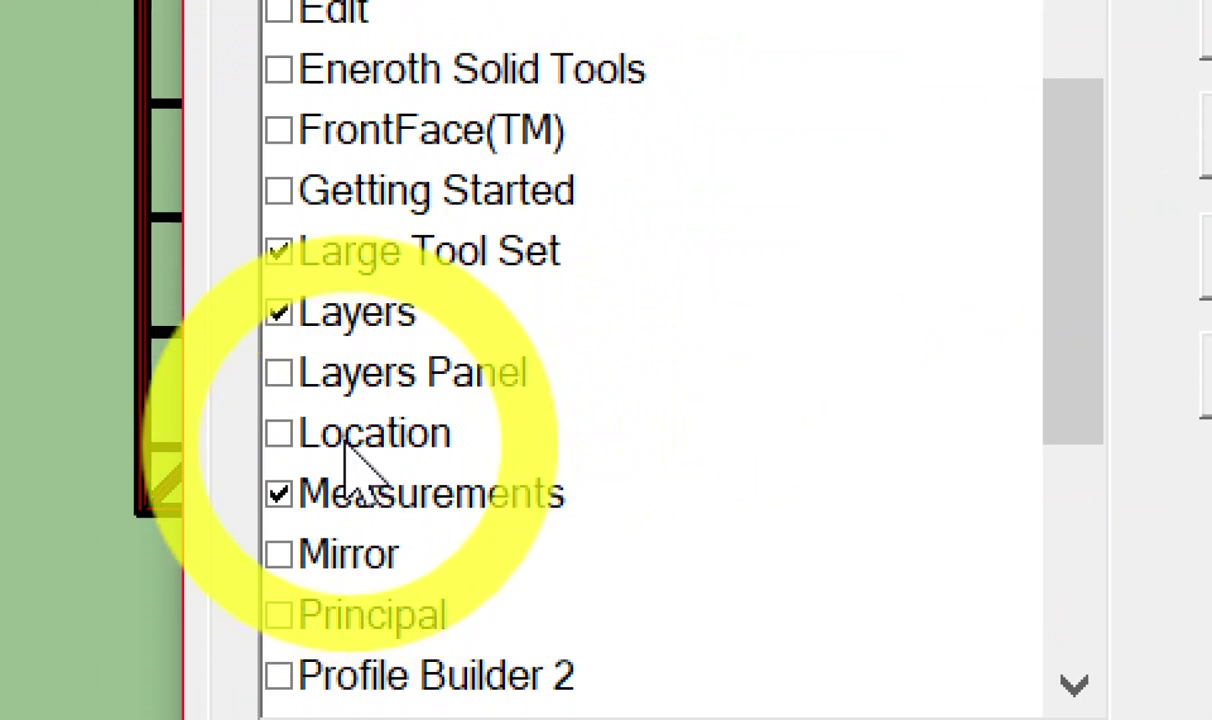
scroll(353, 470, "down", 1)
left_click(280, 494)
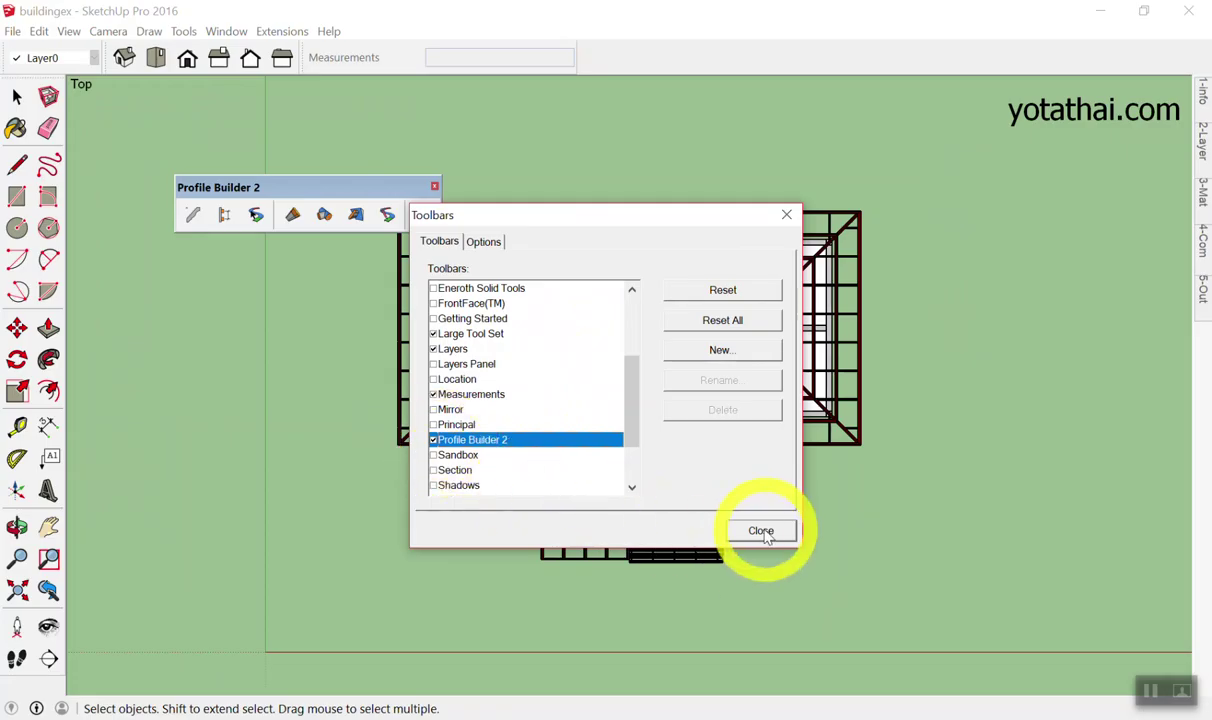
left_click(766, 537)
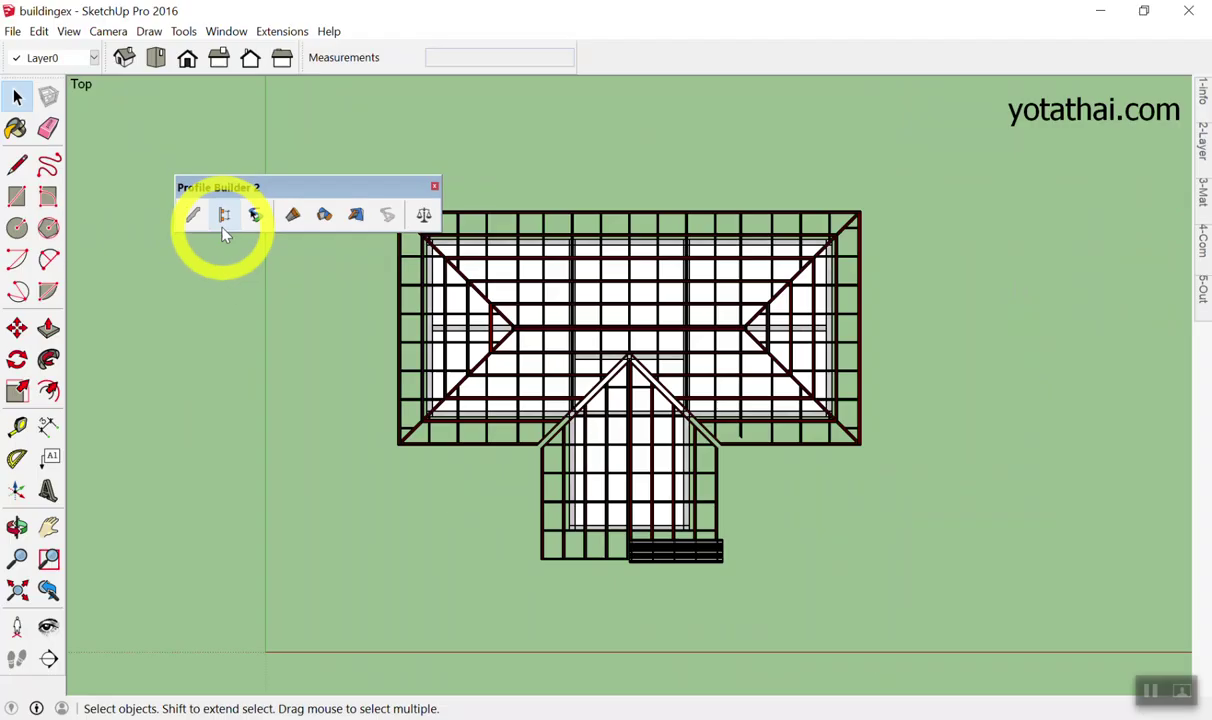
Dock the Profile Builder 2 toolbar in the top row and open Profile Builder showing PB2Crown.
mouse_move(243, 184)
left_mouse_down()
mouse_move(557, 113)
mouse_move(628, 45)
left_mouse_up()
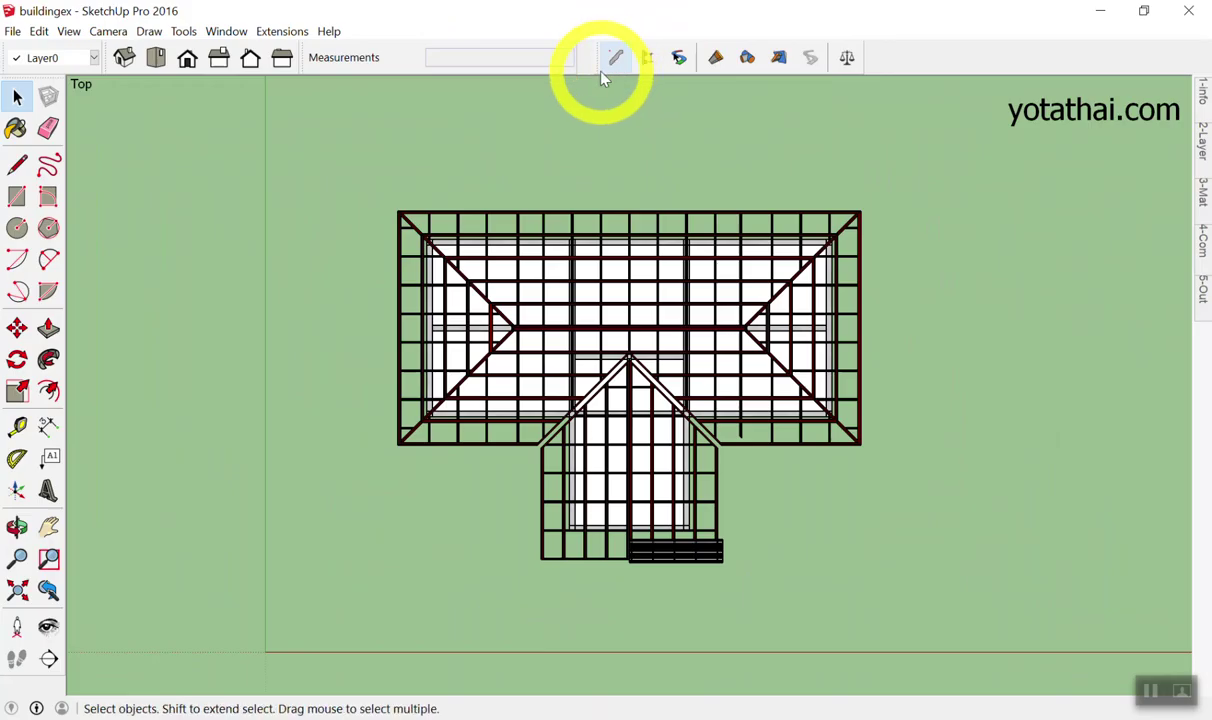
left_click_drag(598, 60, 335, 150)
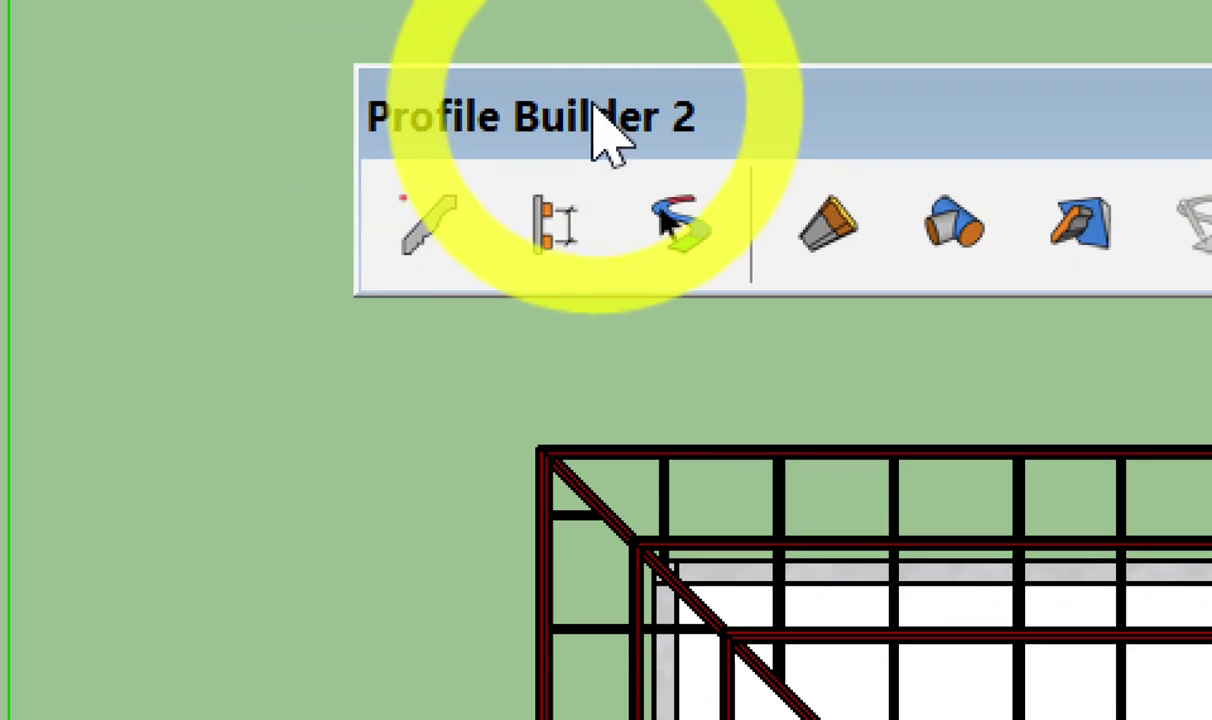
left_click_drag(595, 122, 615, 57)
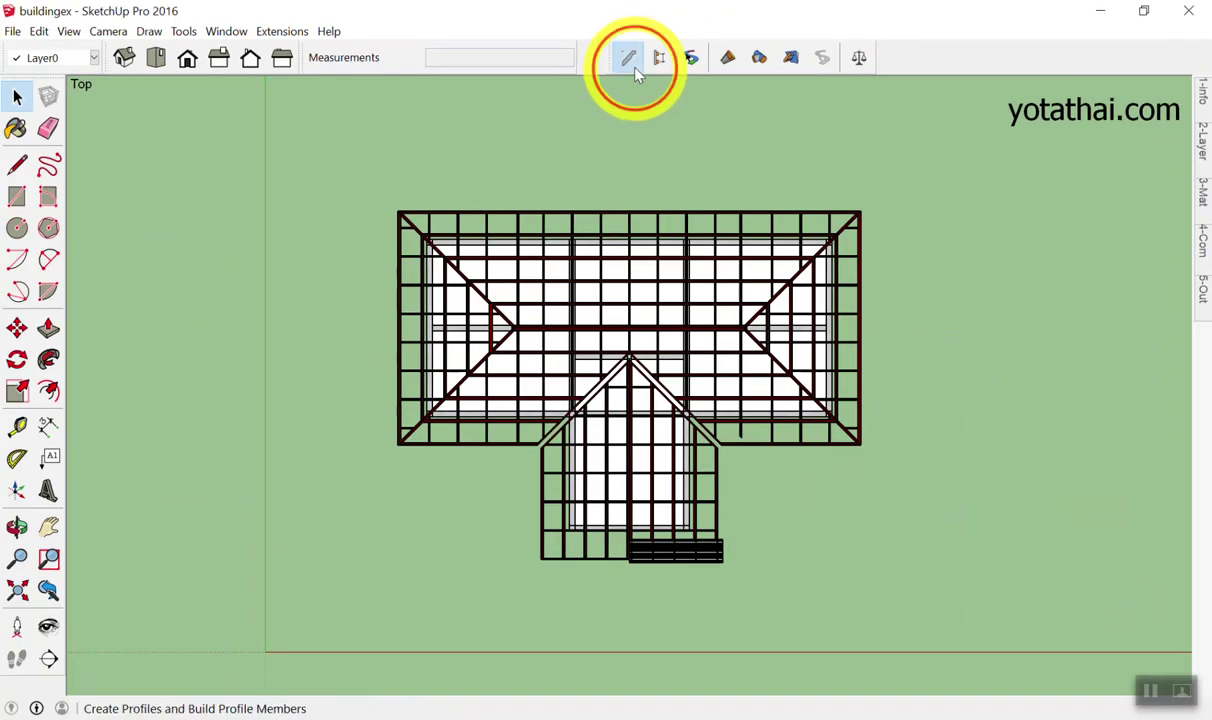
left_click(630, 62)
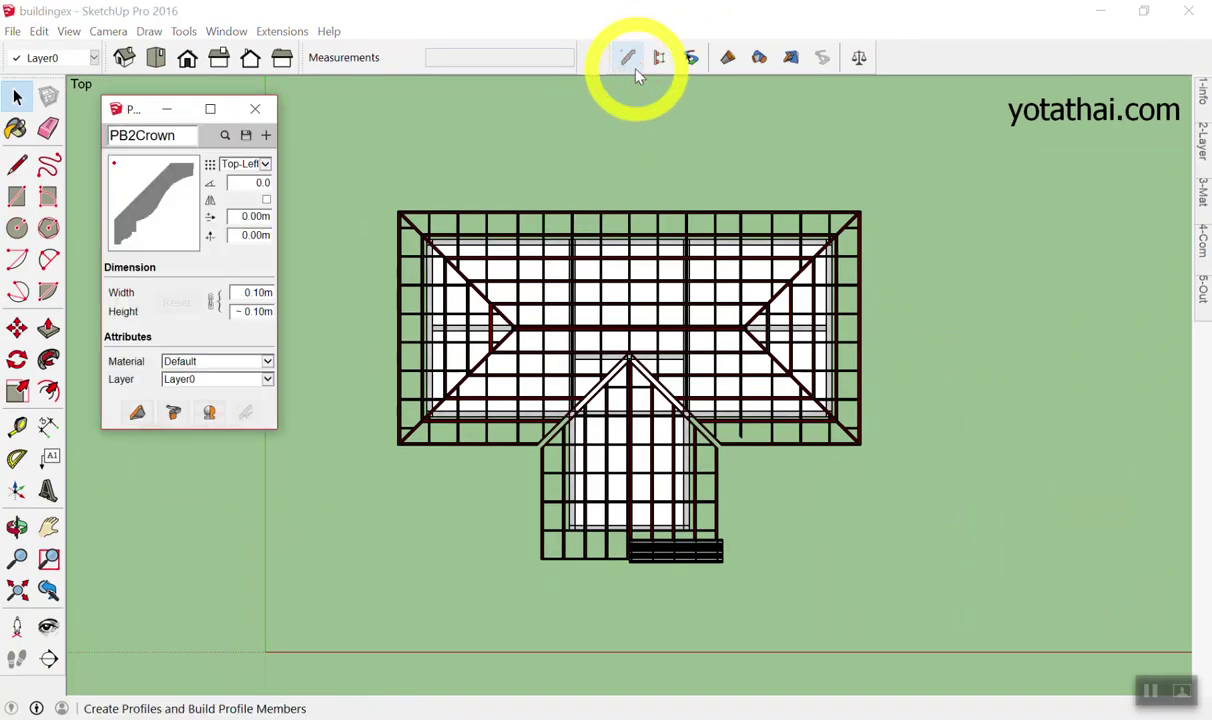